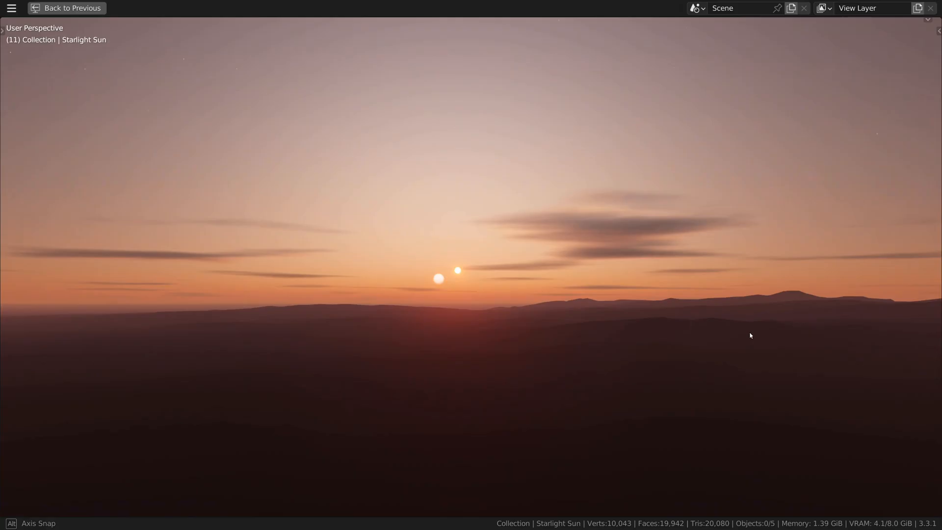
Increase the physical atmosphere's sun angular diameter, star radiance intensity and cloud thickness
middle_click_drag(750, 336, 714, 350)
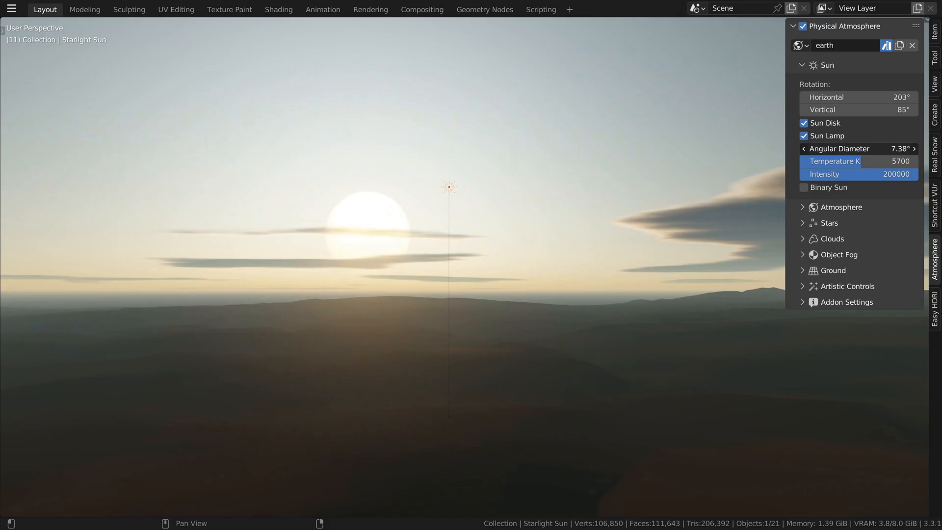
left_click_drag(859, 148, 878, 148)
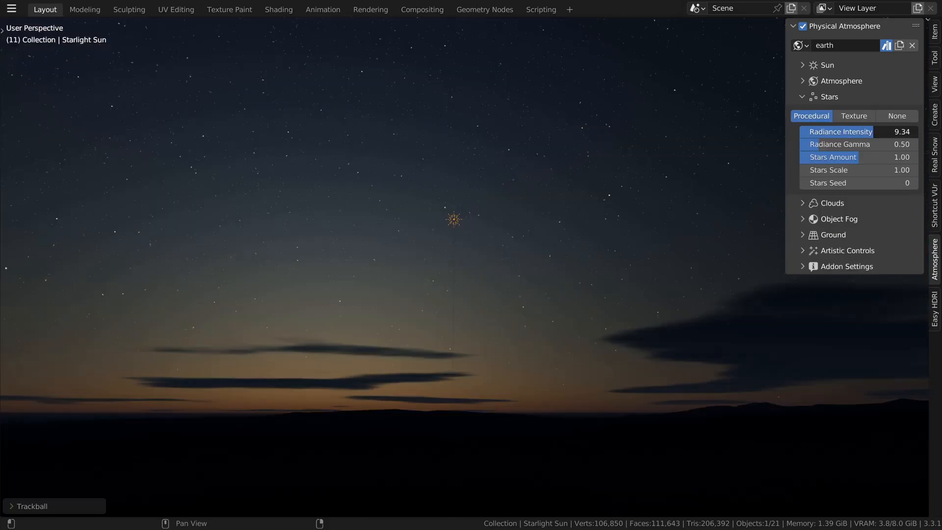
left_click_drag(874, 132, 918, 131)
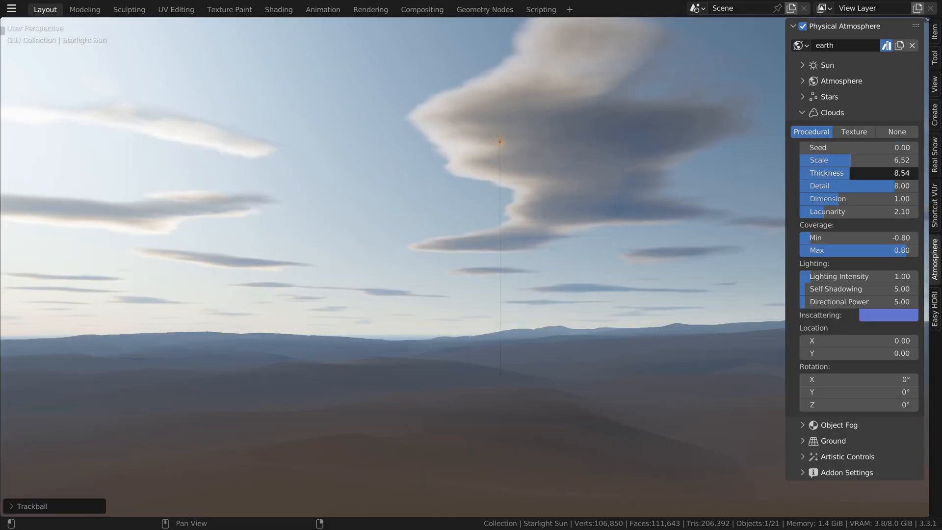
mouse_move(858, 173)
left_mouse_down()
mouse_move(849, 173)
mouse_move(869, 173)
left_mouse_up()
Try the earth3, earth2, hazy_summer, mars and retrowave atmosphere presets on the scene one after another
left_click_drag(831, 145, 349, 189)
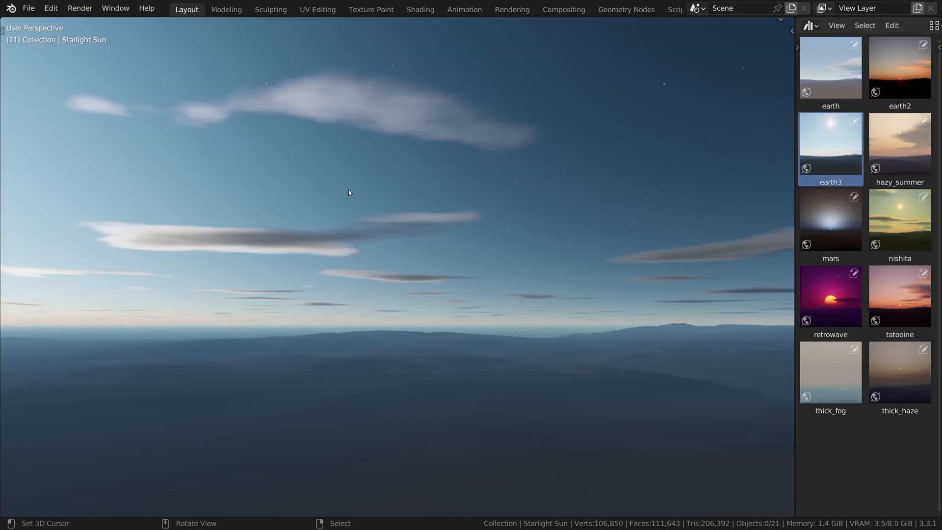
middle_click_drag(349, 189, 264, 193)
left_click_drag(900, 68, 399, 288)
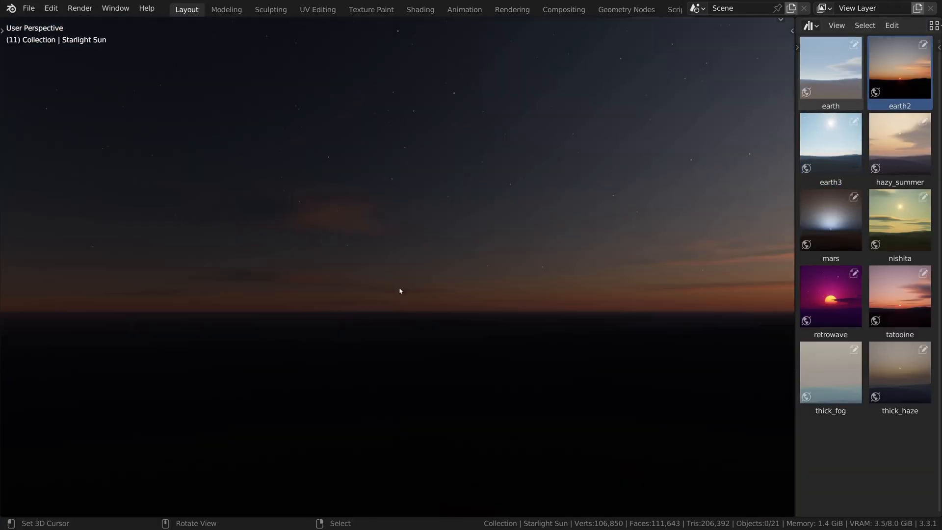
middle_click_drag(399, 288, 476, 310)
left_click_drag(900, 144, 516, 229)
middle_click_drag(517, 228, 540, 220)
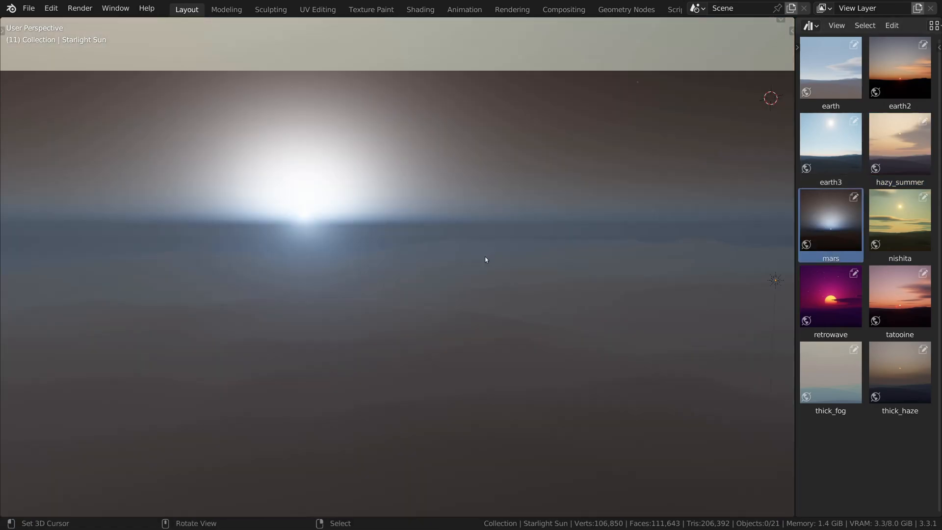
middle_click_drag(468, 259, 444, 260)
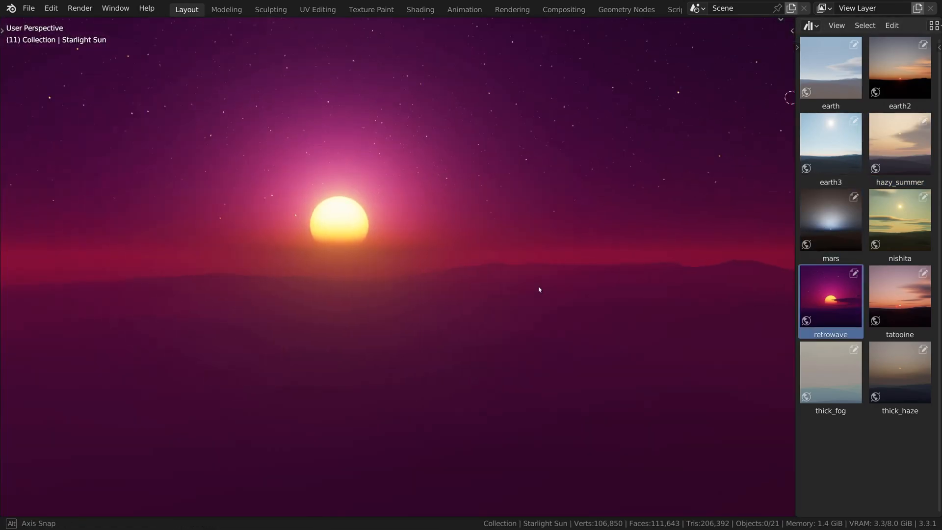
mouse_move(538, 290)
middle_mouse_down()
mouse_move(530, 280)
mouse_move(544, 275)
middle_mouse_up()
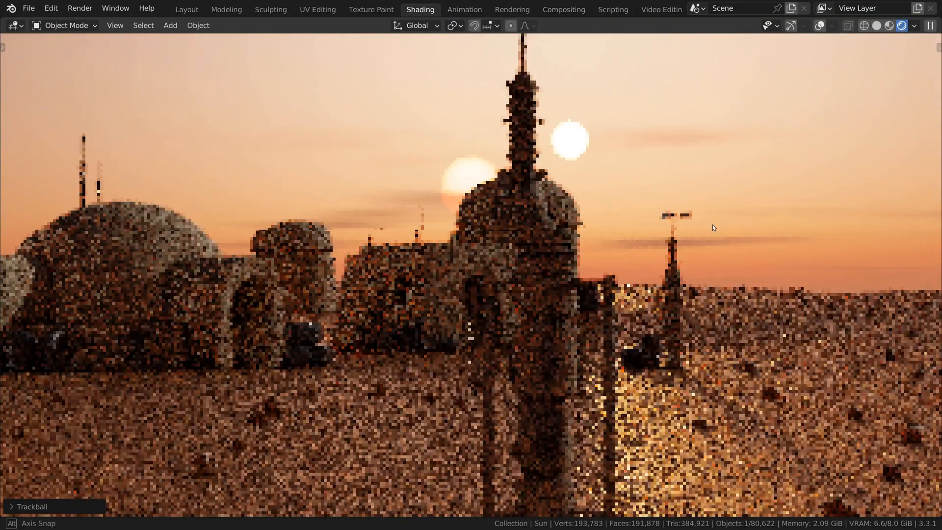
Look around the desert settlement at sunset and view it through the scene camera
middle_click_drag(713, 225, 728, 226)
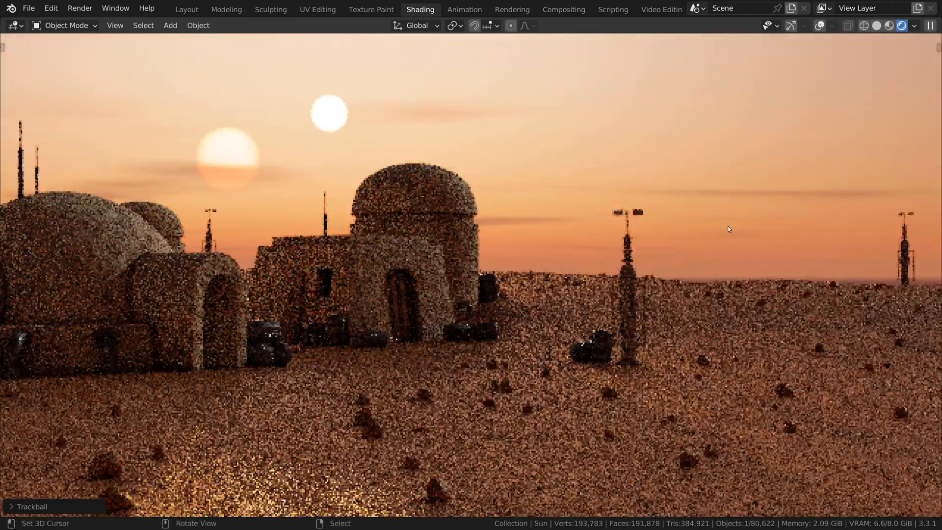
key("KP_0")
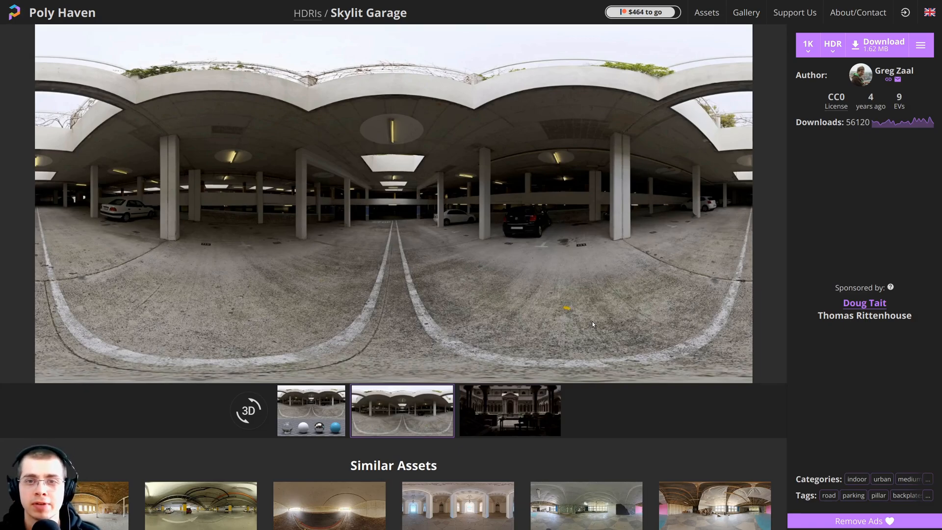
Switch to Poly Haven and inspect the resolution and file format choices for downloading the Skylit Garage HDRI
left_click(807, 49)
left_click(834, 50)
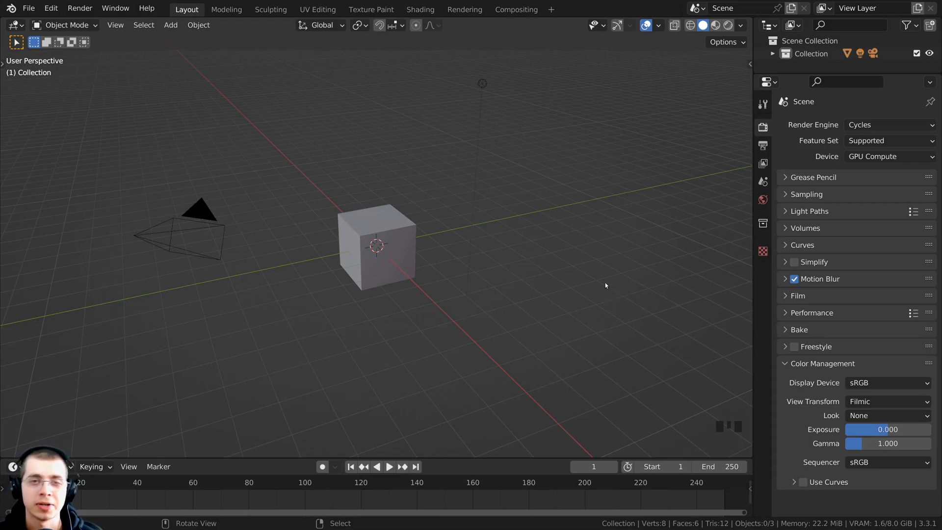
Switch to Blender with the default cube scene and open the Preferences
middle_click_drag(541, 252, 745, 407)
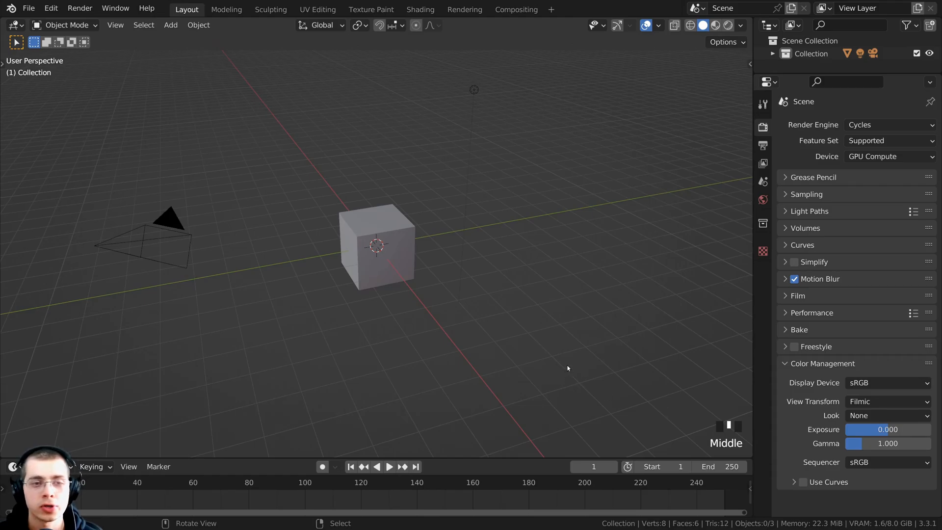
middle_click_drag(567, 368, 505, 263)
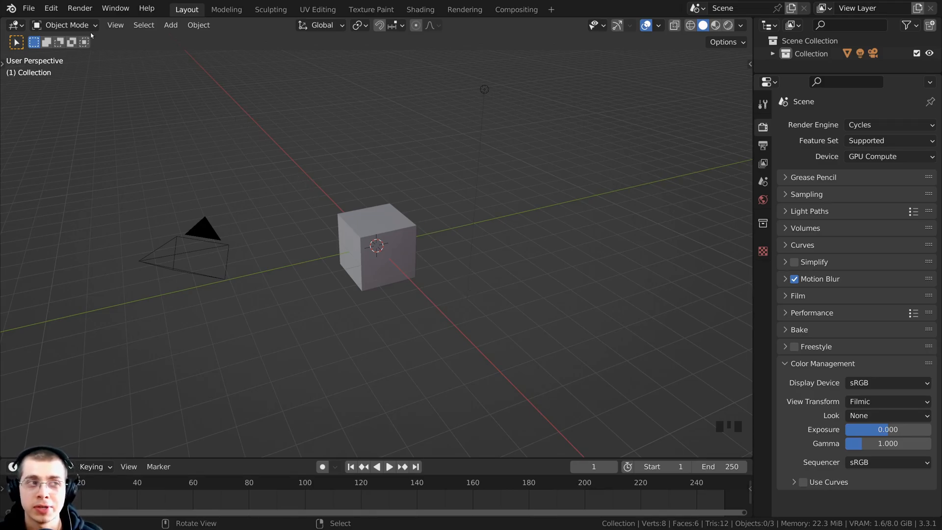
left_click(51, 8)
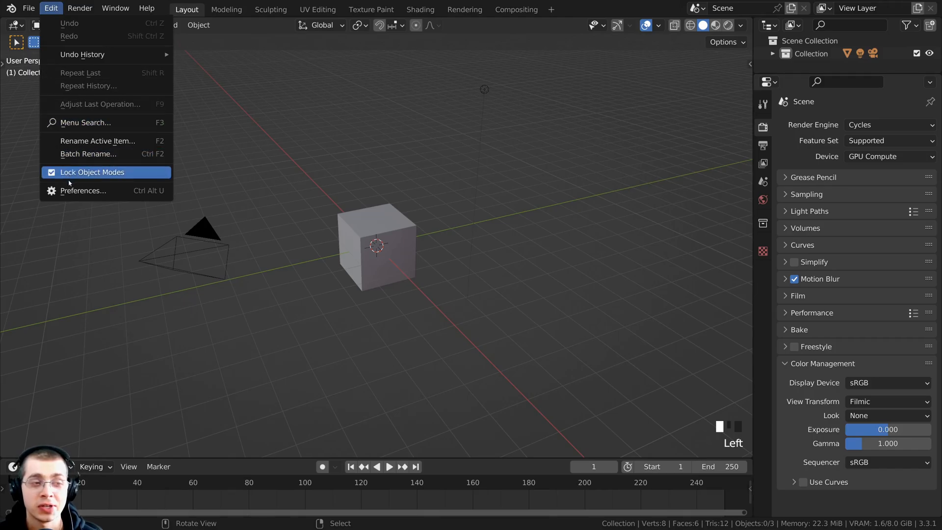
left_click(100, 192)
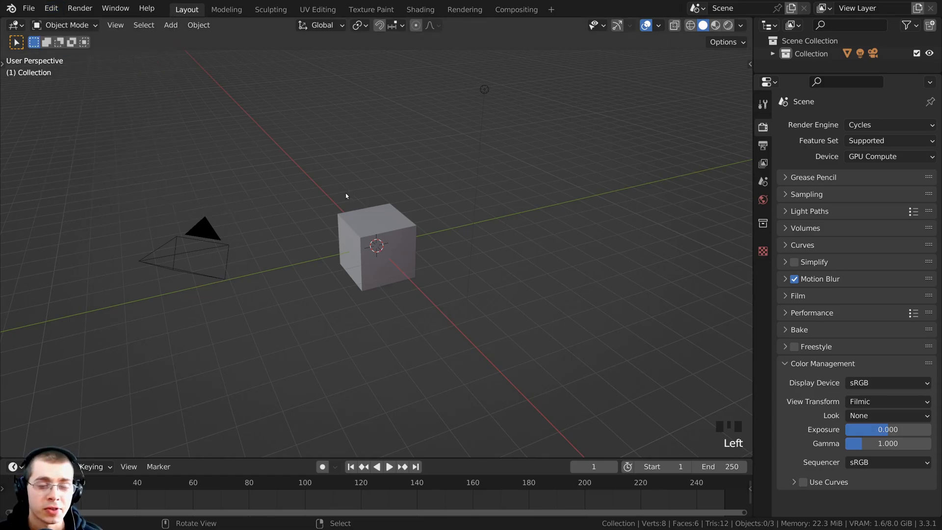
Delete all the default objects in the scene: cube, camera and light
key("a")
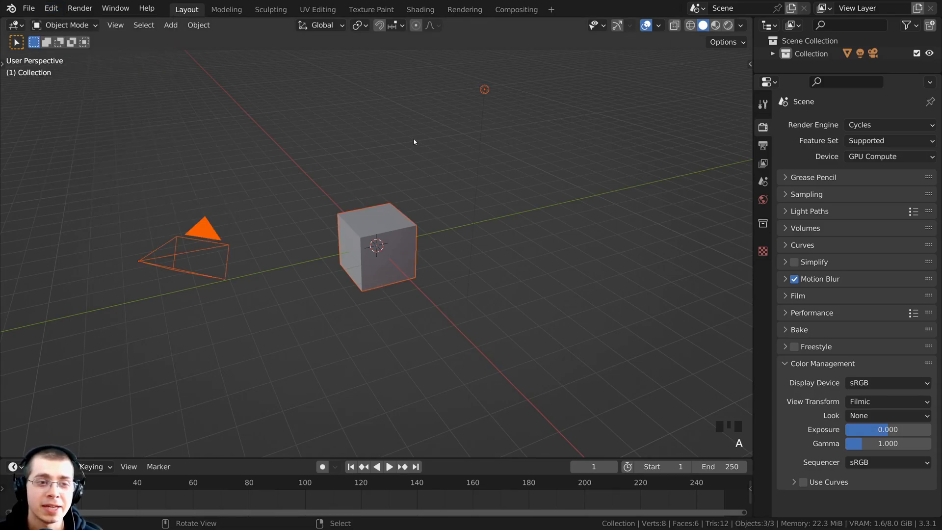
key("x")
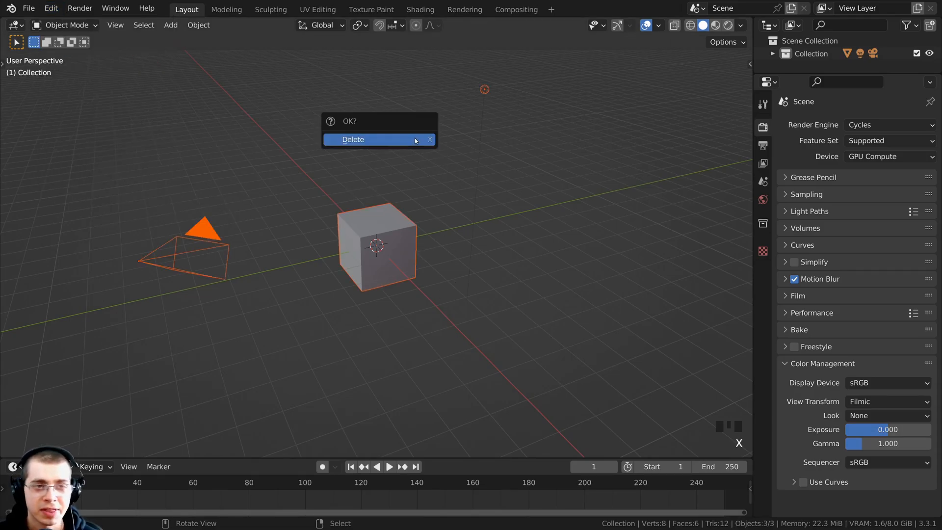
left_click(367, 140)
Add a new cube mesh at the scene's origin
key("shift+a")
mouse_move(367, 144)
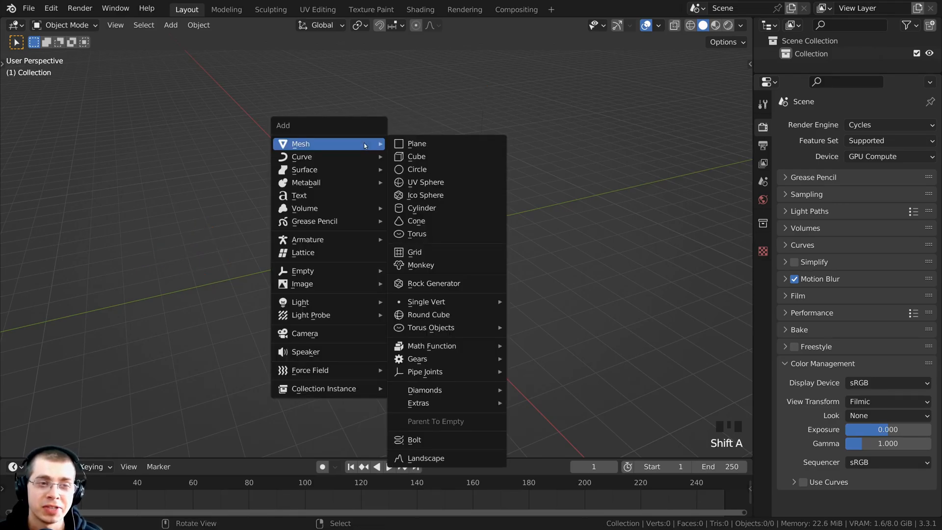
left_click(425, 157)
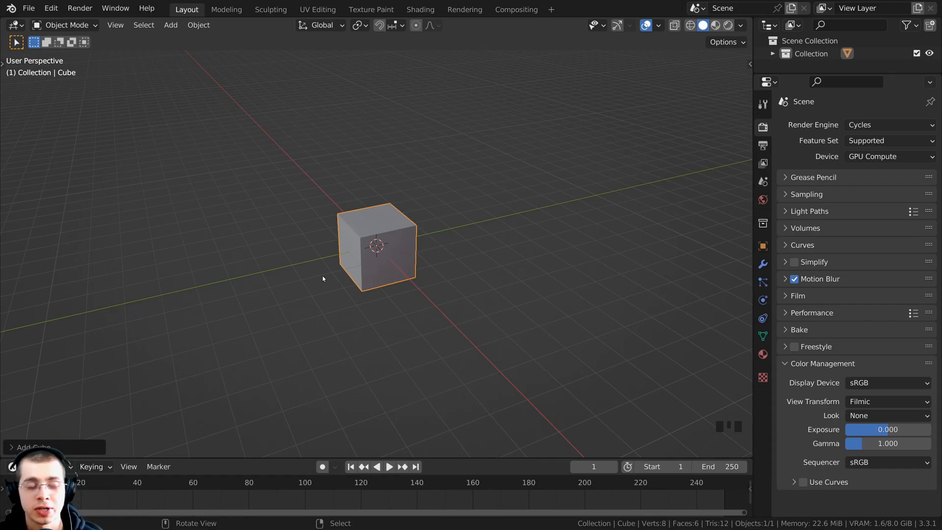
scroll(395, 259, "up", 2)
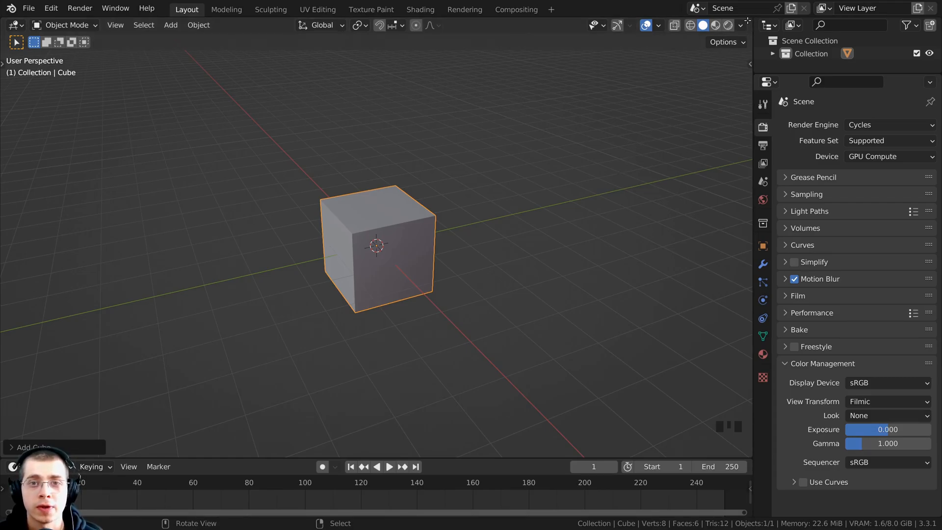
Split the 3D viewport side by side and turn the new area into a widened Geometry Node Editor
left_click_drag(750, 22, 282, 34)
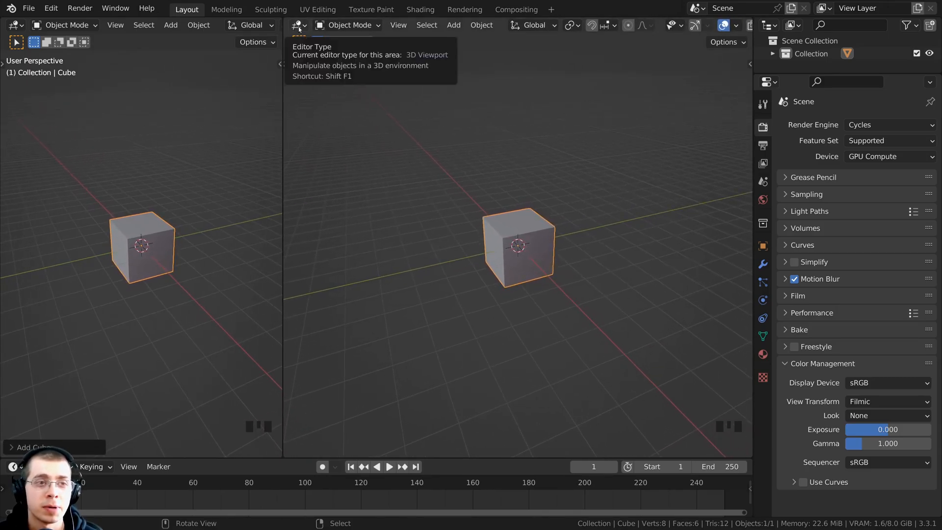
left_click(297, 27)
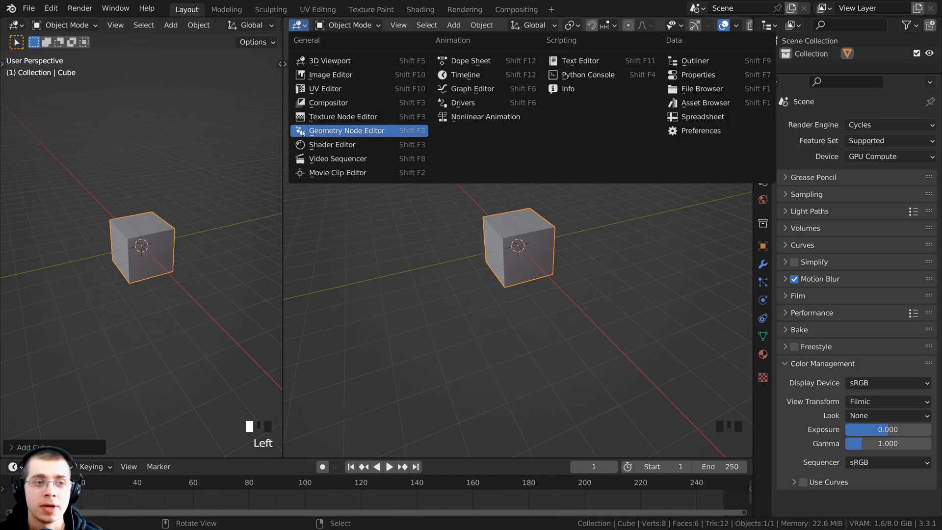
left_click(342, 134)
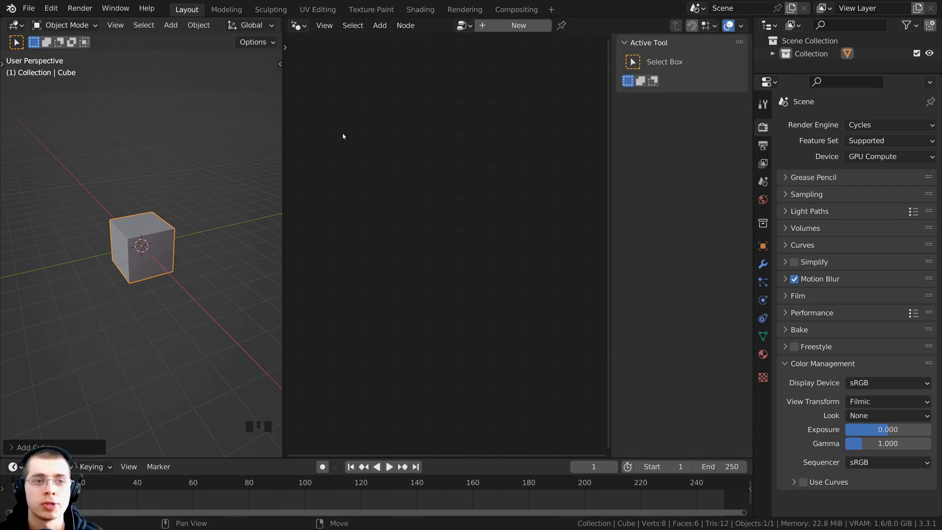
left_click(612, 132)
left_click_drag(612, 131, 827, 118)
Create a new geometry node tree for the cube
scroll(254, 227, "up", 3)
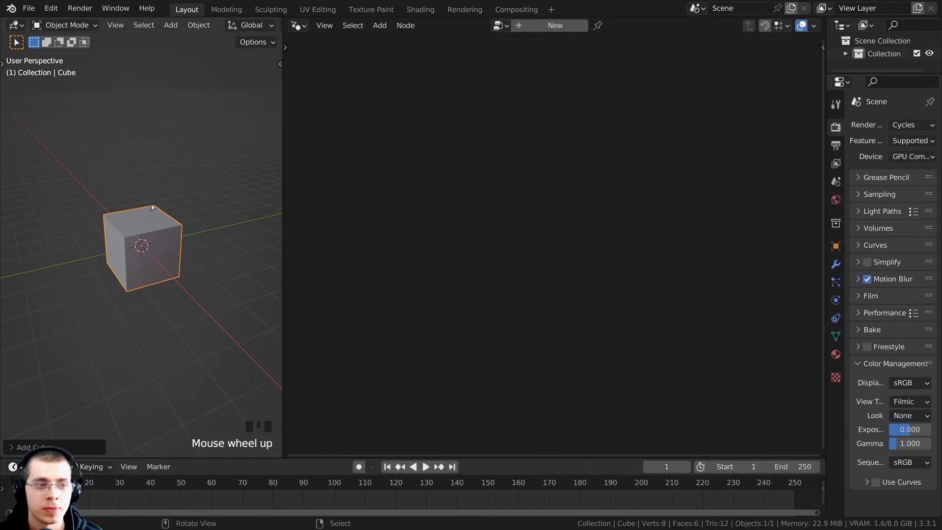
left_click(556, 27)
middle_click_drag(486, 287, 543, 185)
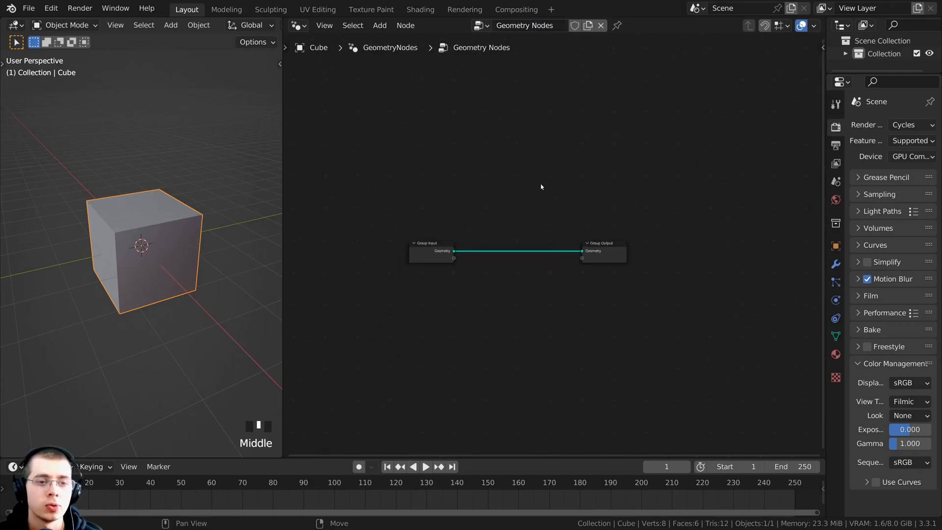
scroll(426, 237, "up", 5)
scroll(467, 248, "up", 1)
key("ctrl+z")
Replace the Group Input node with an Ico Sphere node placed in the same area of the node tree
left_click_drag(424, 264, 421, 268)
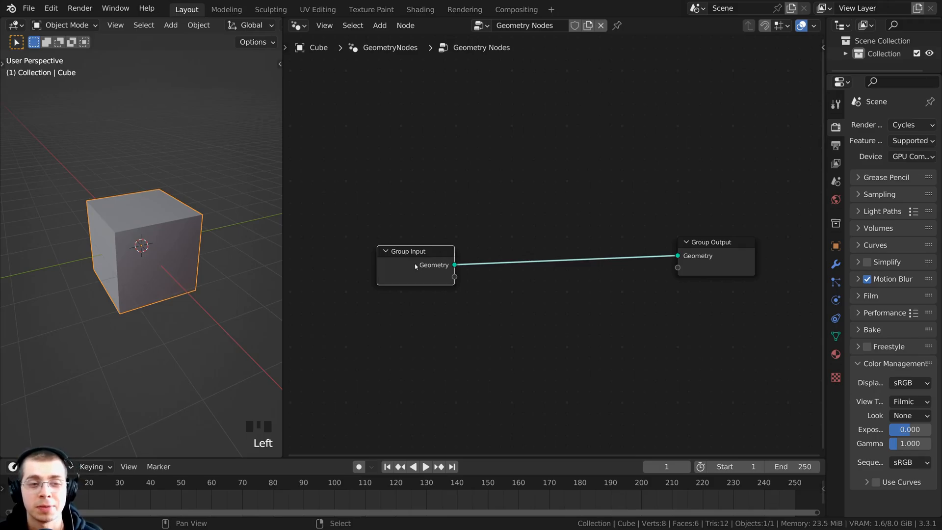
key("x")
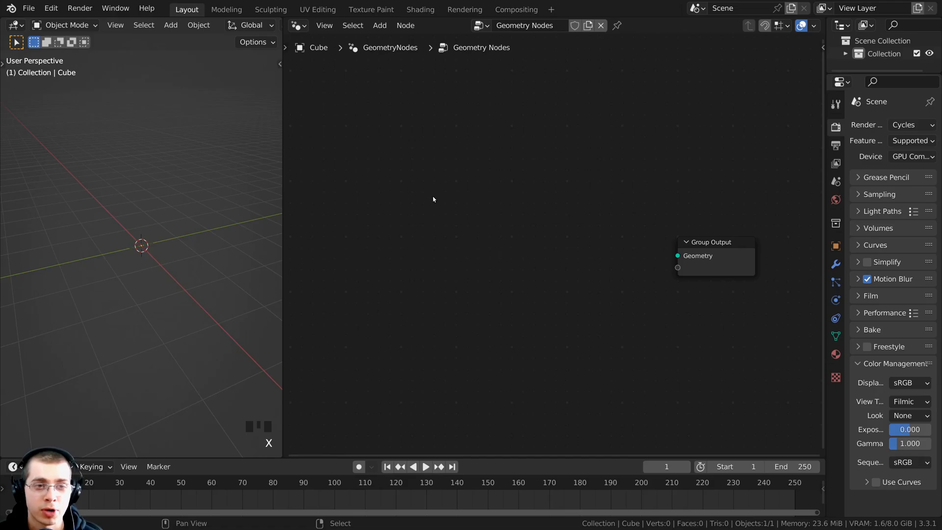
key("shift+a")
mouse_move(433, 196)
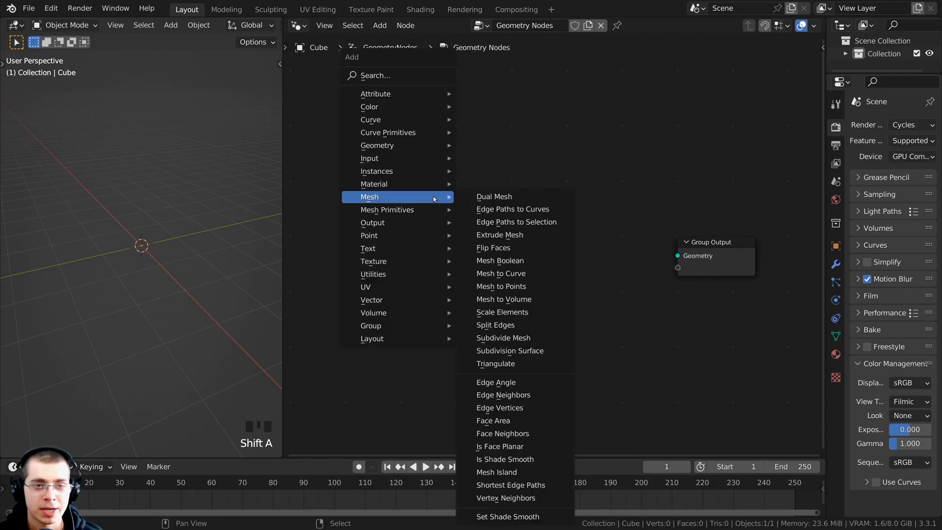
key("s")
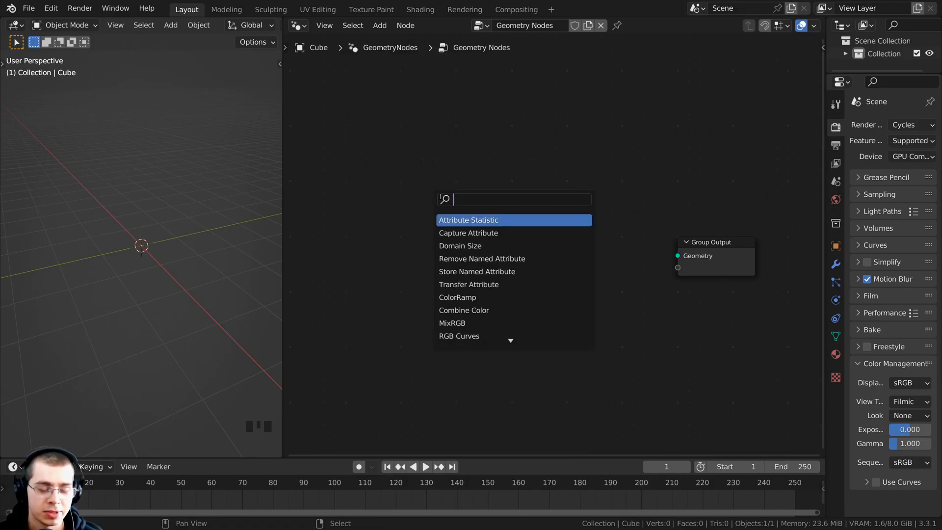
type("ico")
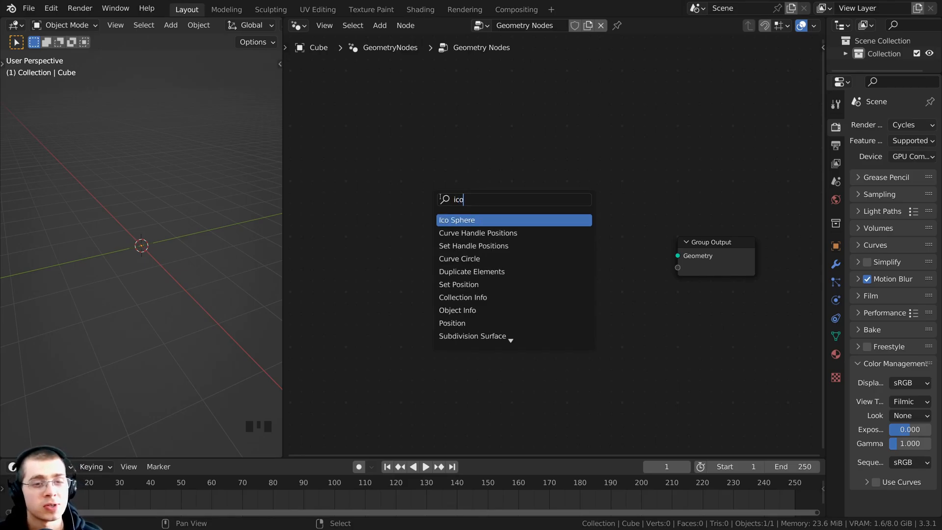
left_click(462, 222)
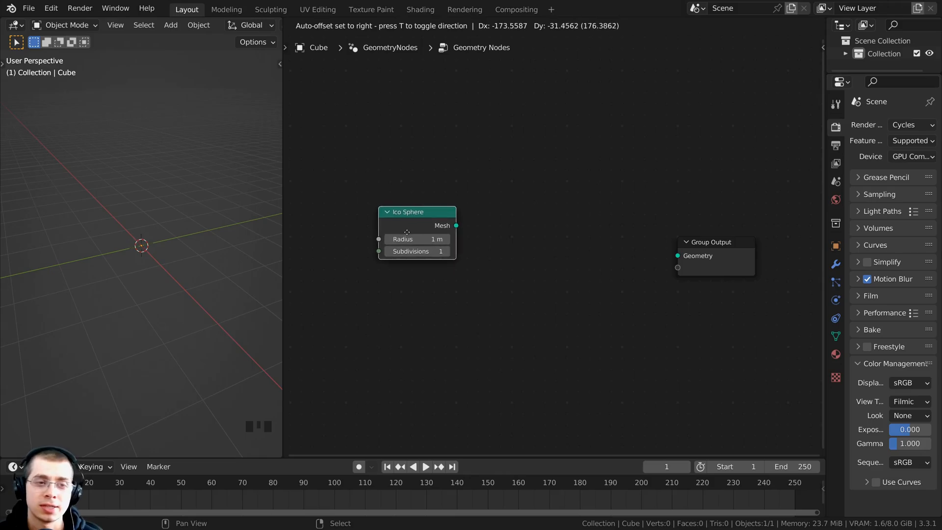
left_click(408, 228)
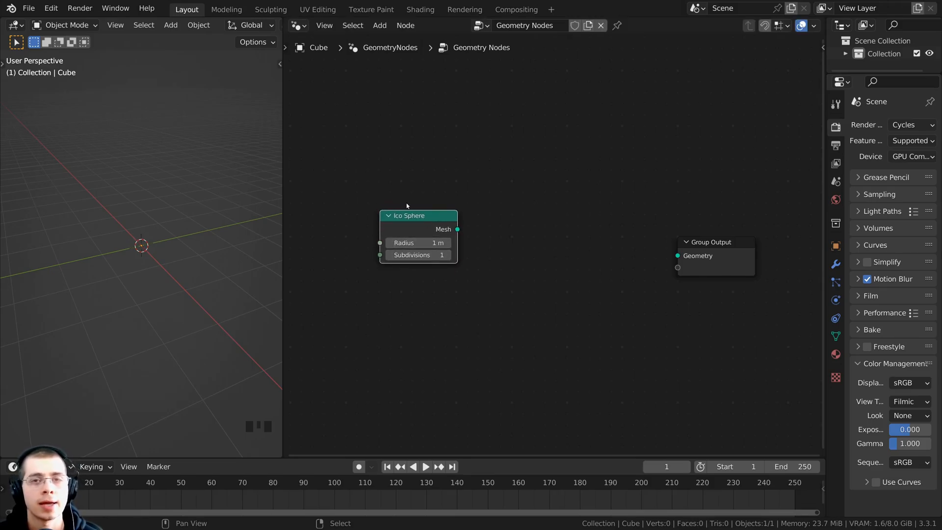
Connect the Ico Sphere's Mesh output to the Group Output's Geometry input
left_click_drag(458, 229, 678, 256)
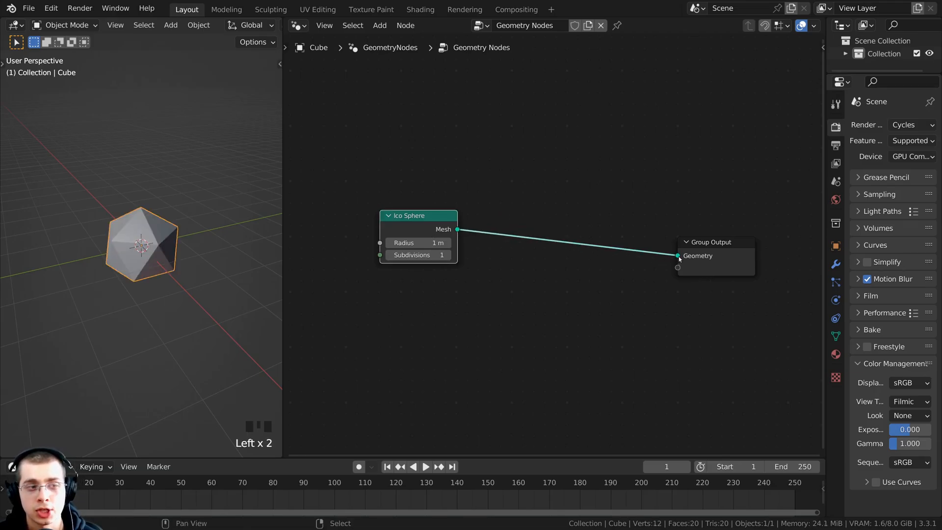
scroll(164, 222, "up", 2)
middle_click_drag(164, 222, 157, 213)
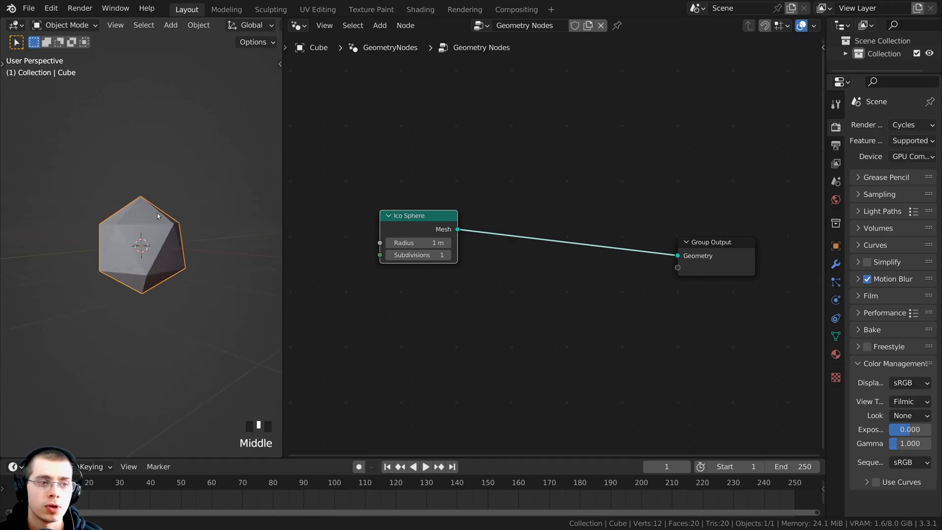
scroll(155, 225, "up", 1)
scroll(452, 261, "up", 3)
key("ctrl+z")
key("ctrl+z")
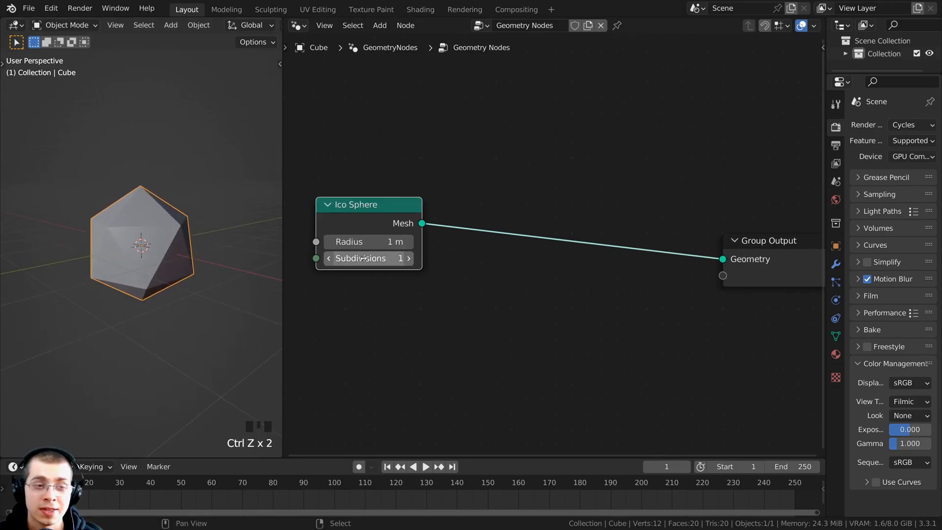
Set the Ico Sphere node's subdivisions to 2 and shift the node slightly closer to the Group Output
left_click(408, 258)
left_click_drag(387, 219, 407, 235)
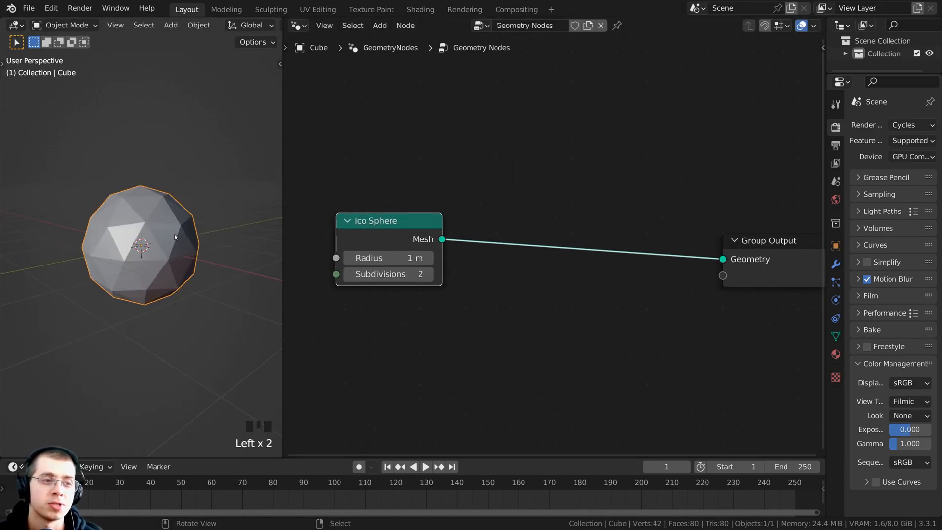
middle_click_drag(175, 237, 160, 234)
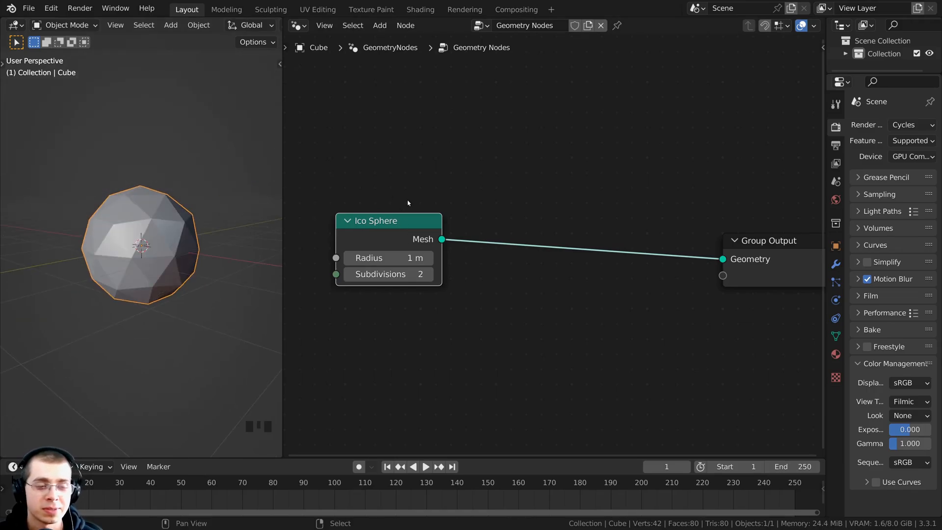
scroll(406, 196, "down", 1)
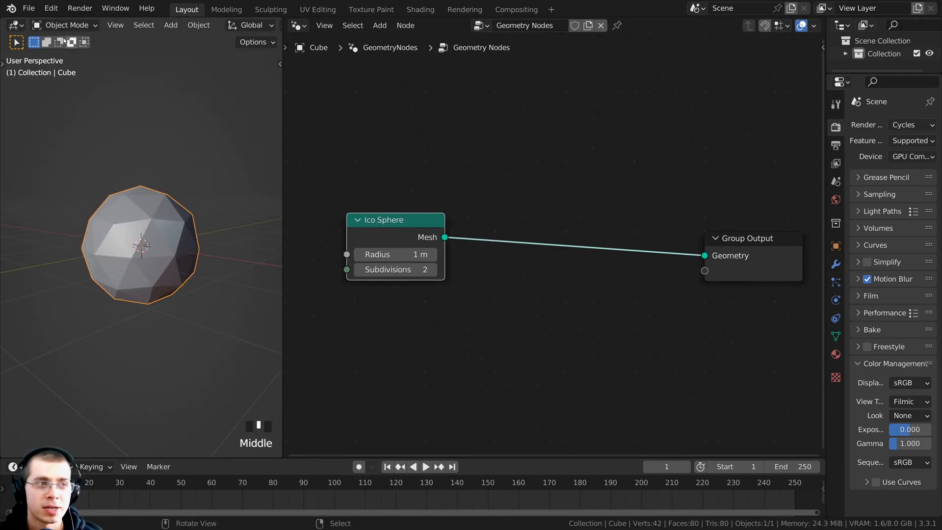
Save the project as Sci-Fi Orb.blend in the Tutorial folder
left_click(28, 9)
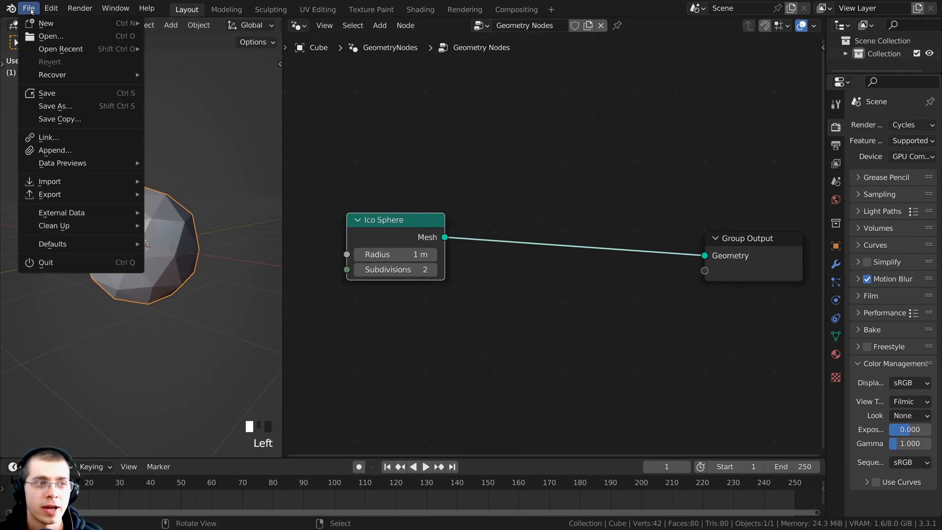
left_click(67, 111)
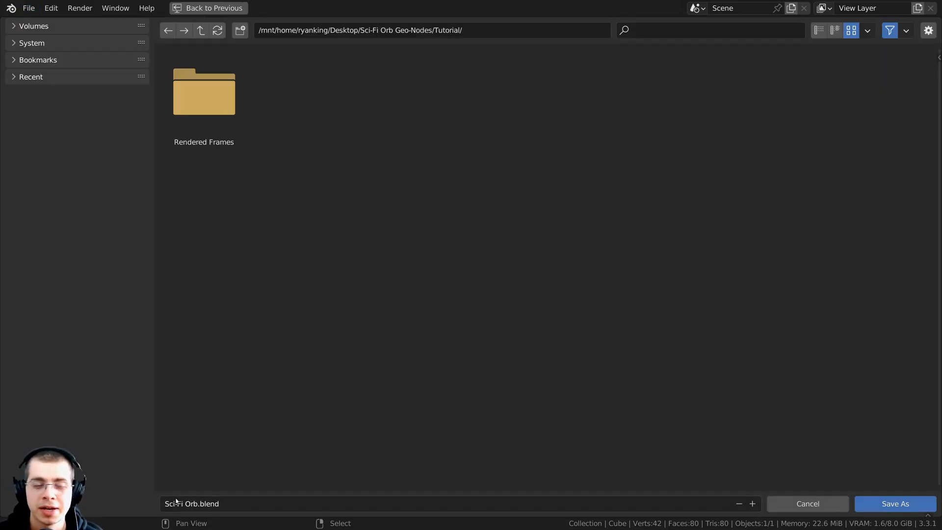
left_click(888, 503)
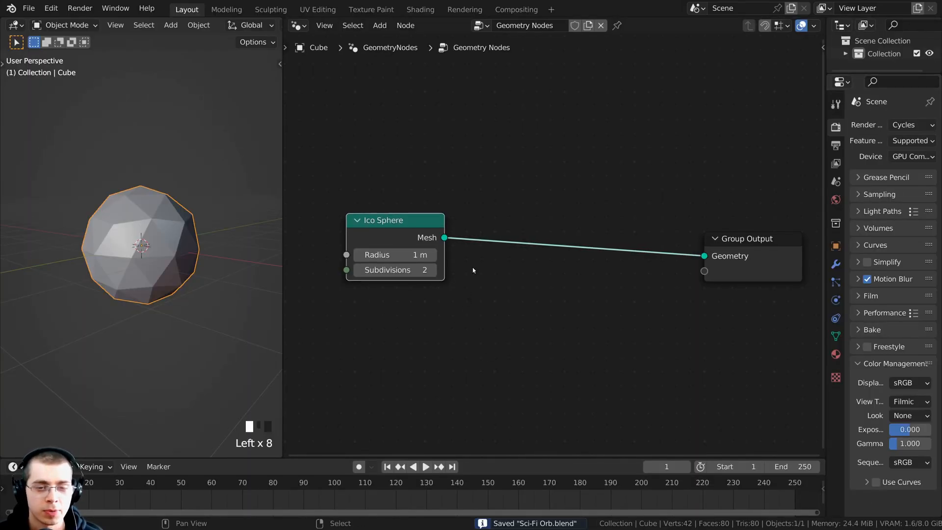
Insert an Extrude Mesh node into the link between the Ico Sphere and the Group Output
middle_click_drag(503, 289, 497, 288)
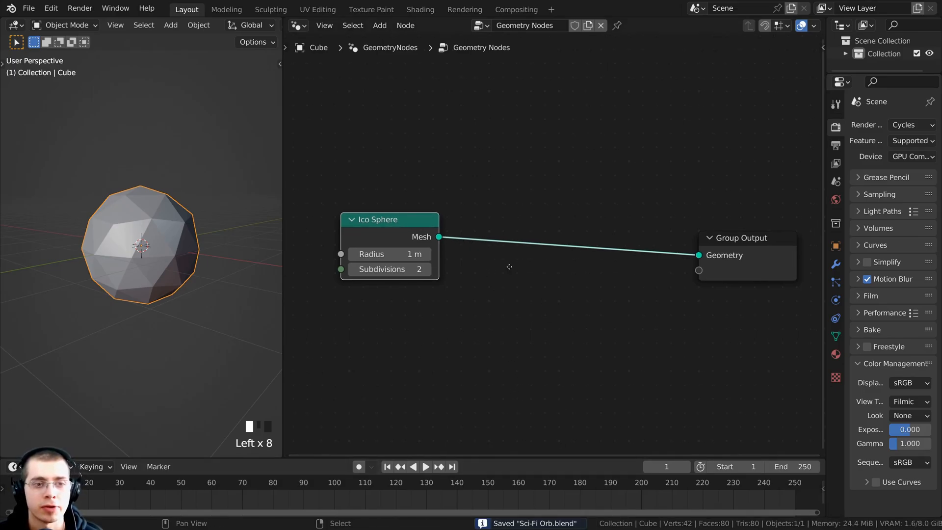
middle_click_drag(541, 254, 540, 250)
scroll(540, 249, "down", 1)
scroll(540, 250, "down", 1)
scroll(117, 212, "up", 3)
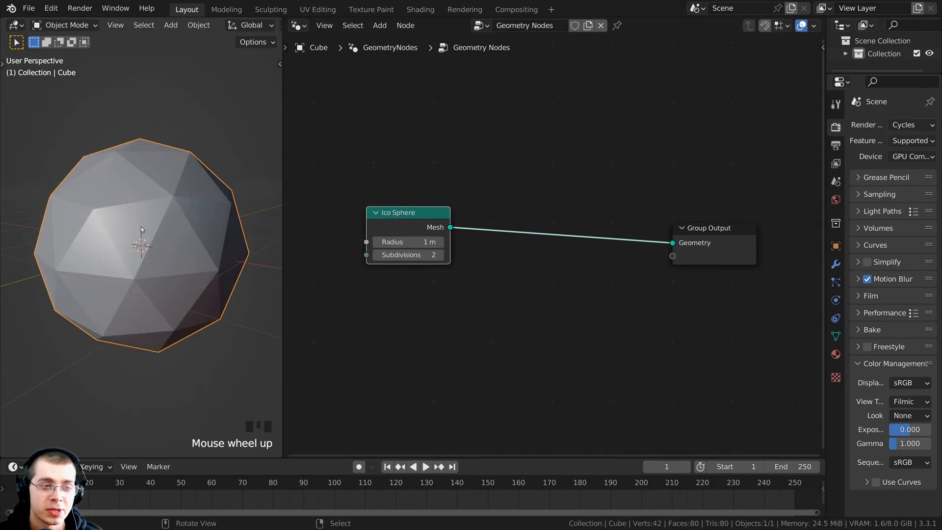
scroll(137, 214, "up", 1)
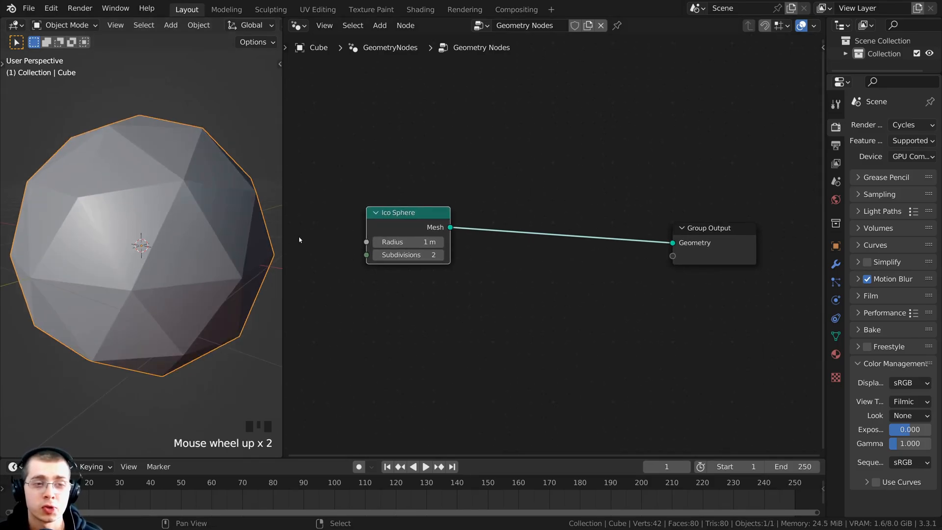
middle_click_drag(435, 196, 433, 195)
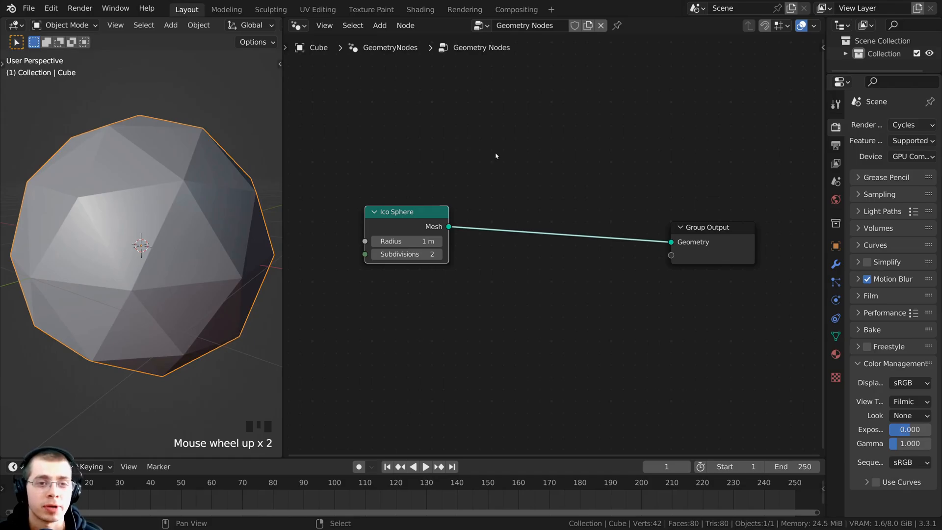
key("shift+a")
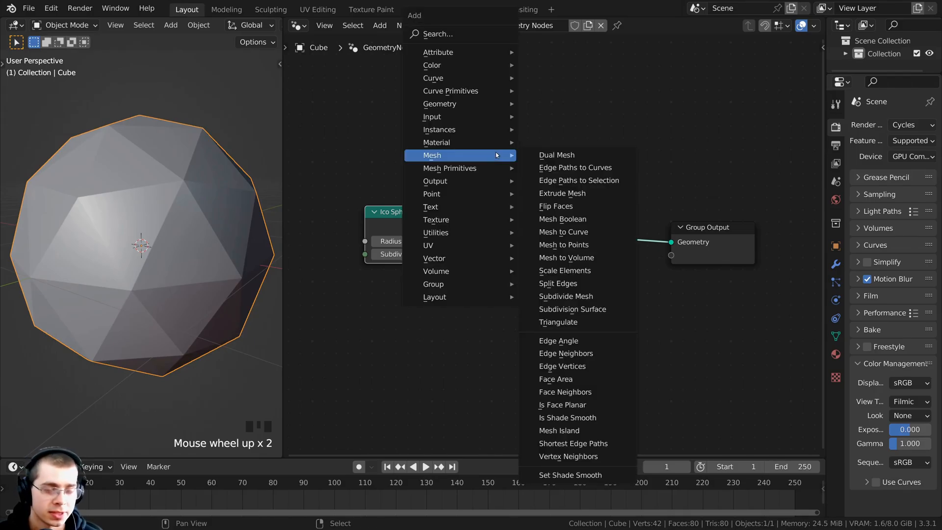
key("s")
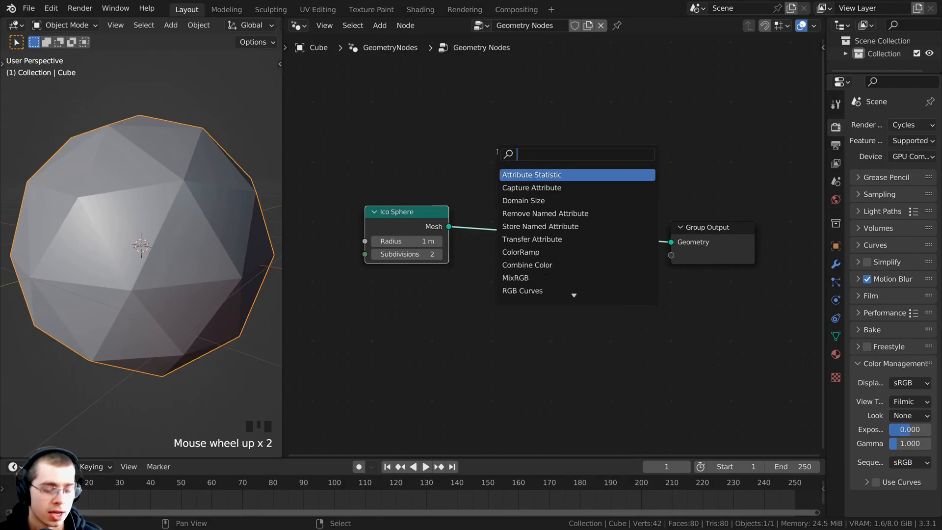
type("extr")
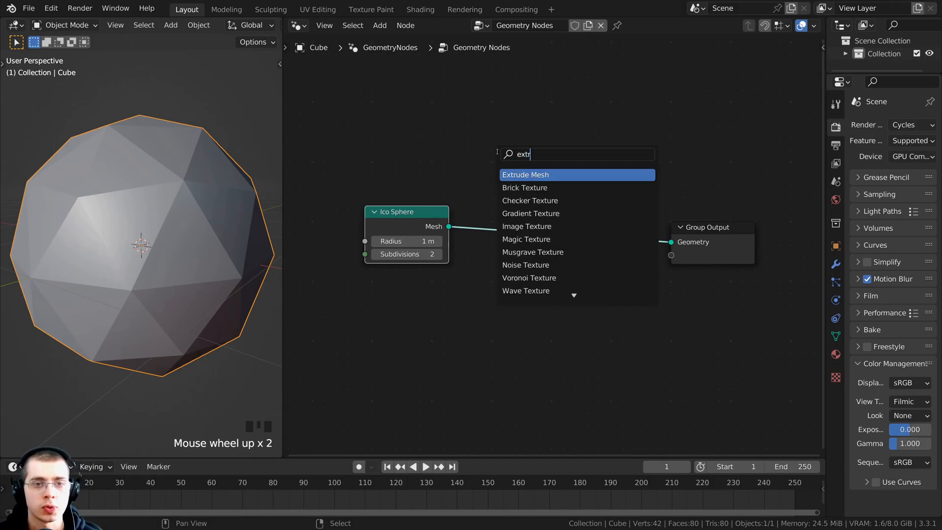
left_click(518, 174)
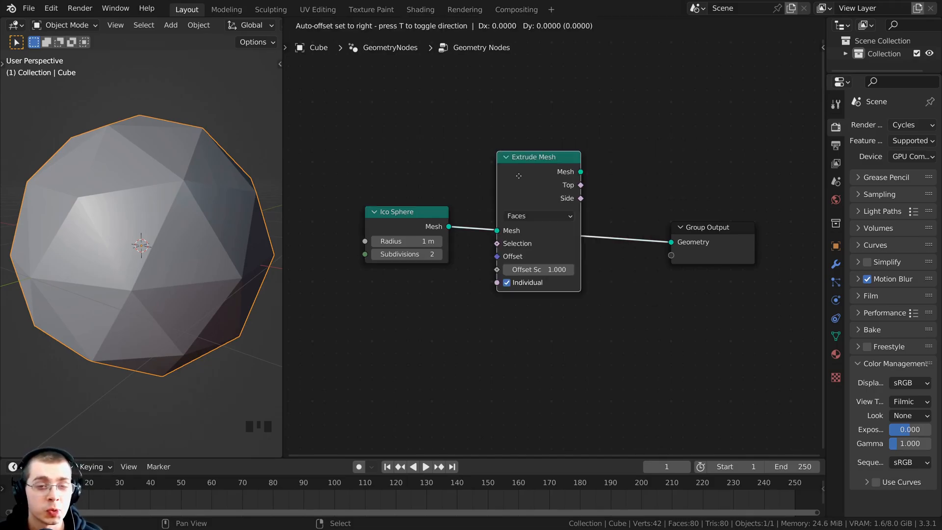
left_click(541, 231)
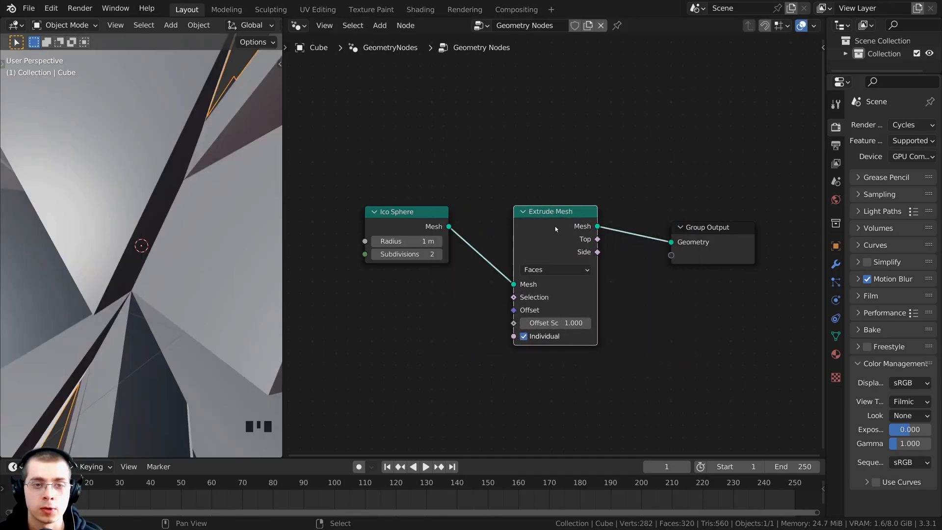
Try an Offset Scale of 1.200 on the Extrude Mesh node and return it to 1.000
scroll(172, 223, "down", 4)
middle_click_drag(173, 224, 155, 256)
scroll(452, 302, "up", 3)
left_click(537, 271)
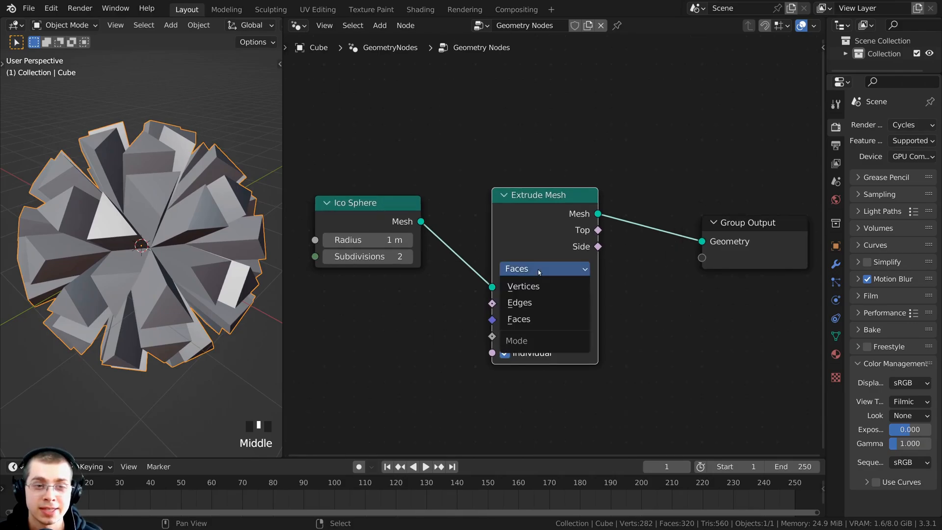
left_click(534, 270)
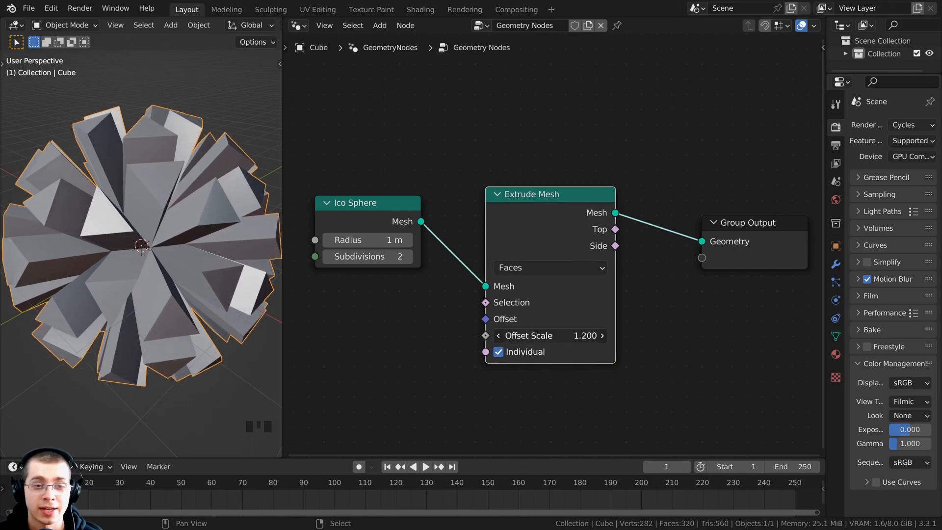
mouse_move(550, 336)
left_mouse_down()
mouse_move(506, 336)
mouse_move(555, 335)
mouse_move(540, 335)
left_mouse_up()
middle_click_drag(119, 219, 118, 163)
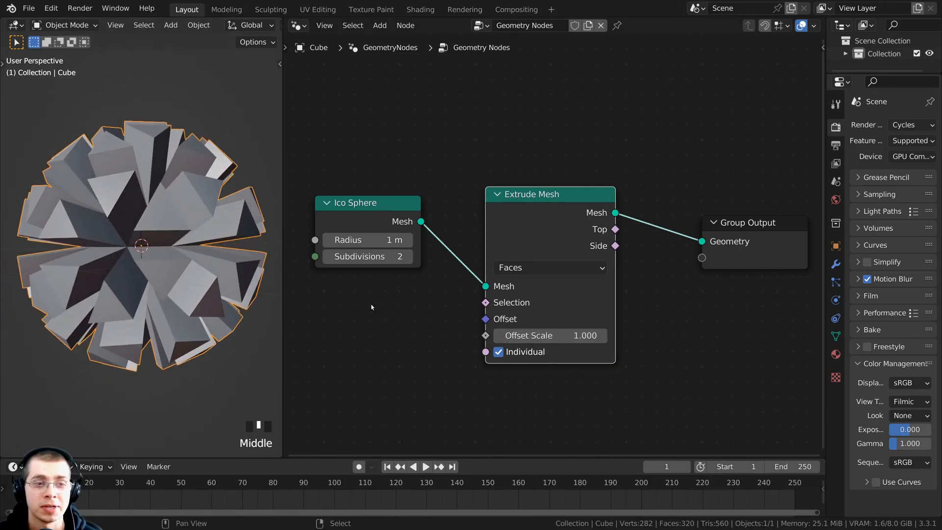
Try the Edges and Vertices modes on the Extrude Mesh node and switch it back to Faces
left_click(519, 268)
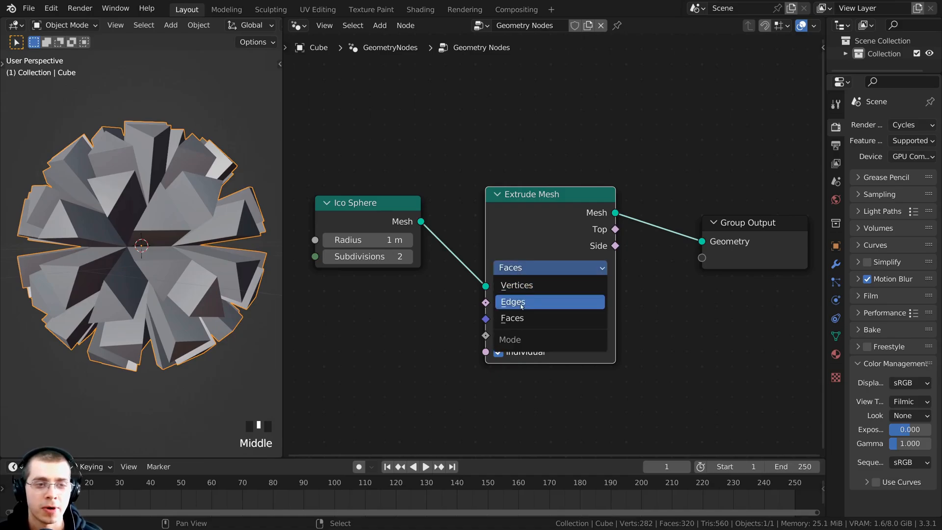
left_click(520, 301)
left_click(523, 269)
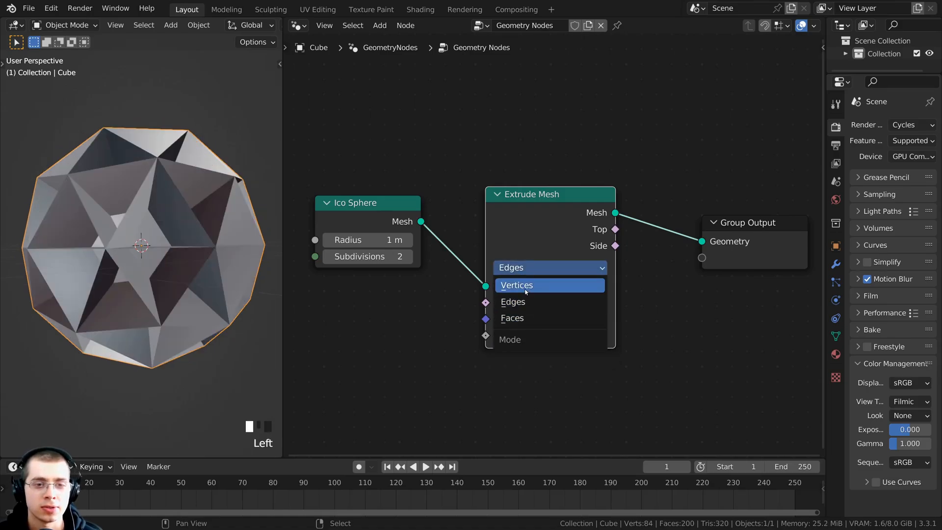
left_click(519, 285)
left_click(520, 267)
left_click(525, 318)
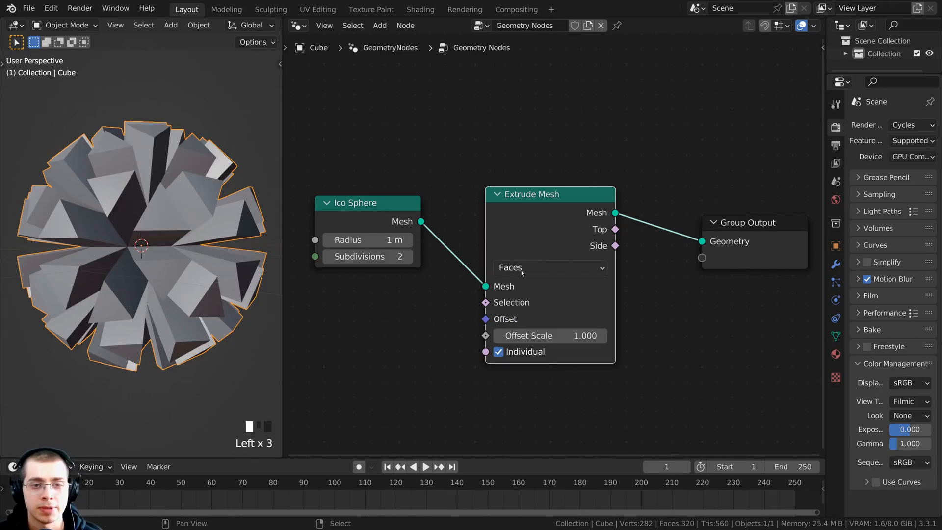
Try the extrusion with Individual disabled and re-enable the option to compare the results
scroll(187, 270, "down", 2)
middle_click_drag(187, 269, 240, 364)
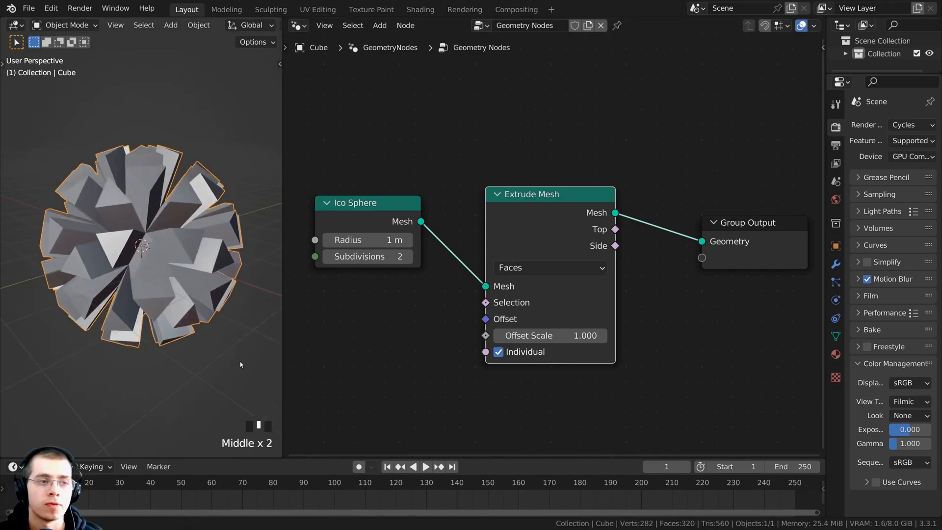
scroll(240, 364, "up", 1)
left_click(499, 352)
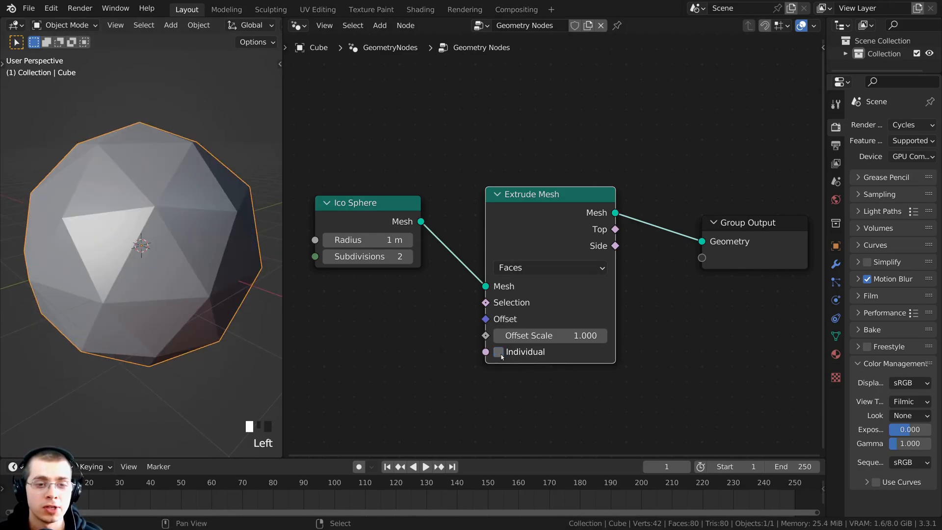
left_click(498, 352)
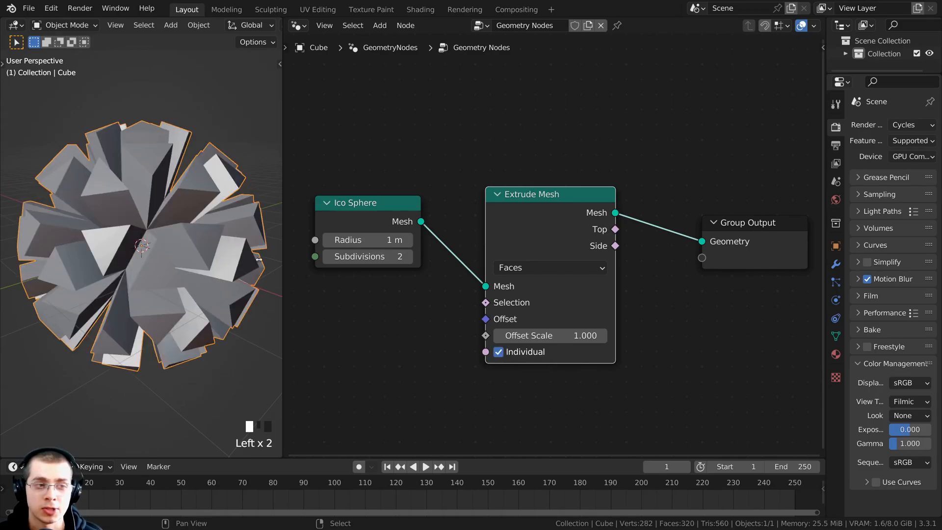
middle_click_drag(259, 260, 173, 252)
scroll(161, 243, "up", 2)
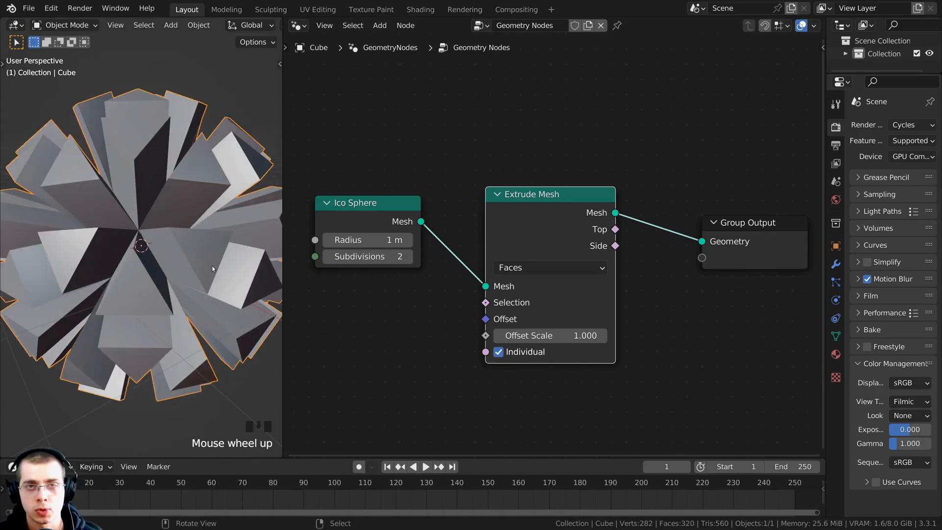
left_click(499, 352)
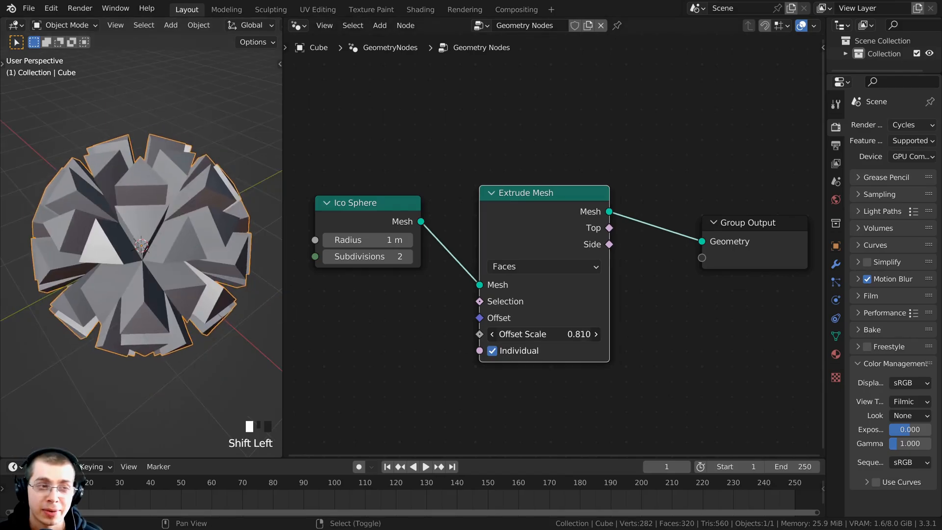
Try lowering the extrusion's Offset Scale to 0.810, restore it to 1.000 and inspect the spikes
left_click_drag(544, 334, 637, 335, "shift")
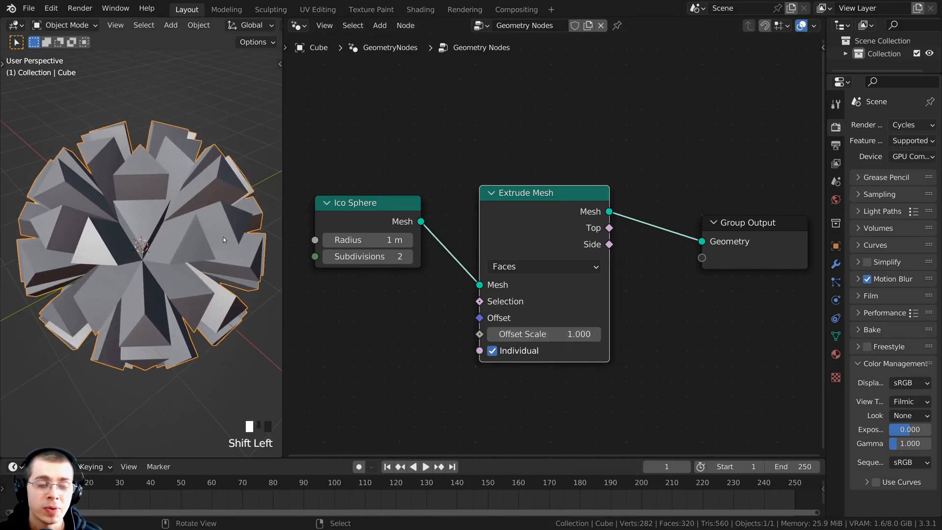
middle_click_drag(223, 236, 178, 212)
middle_click_drag(166, 256, 173, 234)
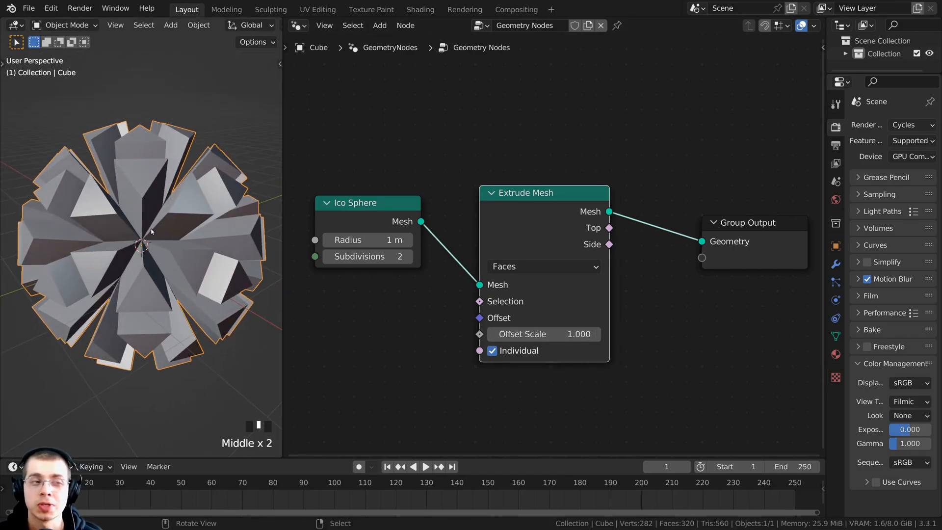
scroll(154, 207, "up", 2)
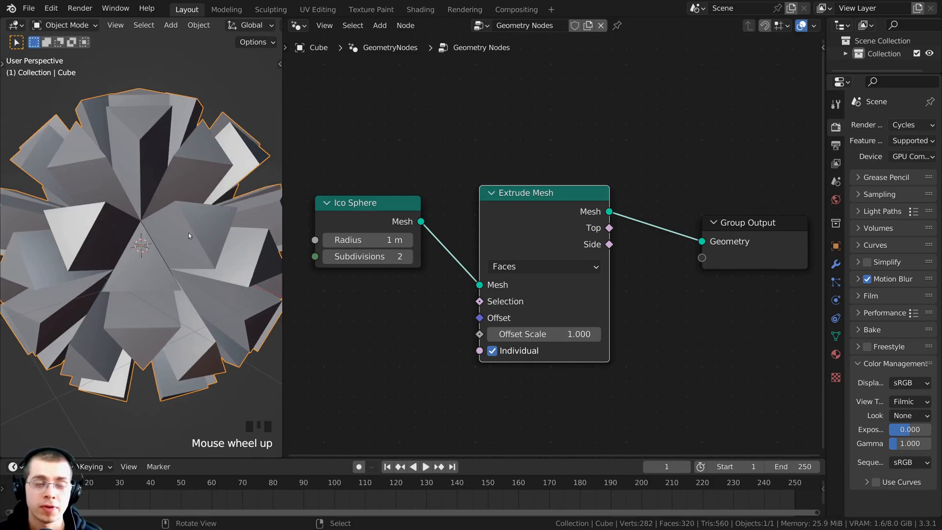
Add a Float Random Value node below the Ico Sphere and connect its Value output to Extrude Mesh's Offset Scale
scroll(464, 370, "down", 2)
middle_click_drag(466, 360, 481, 296)
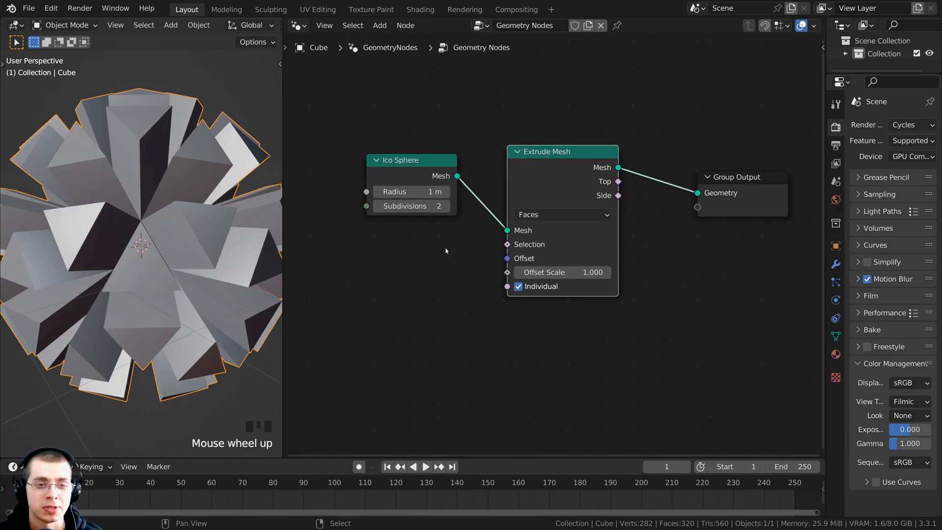
key("shift+a")
mouse_move(422, 225)
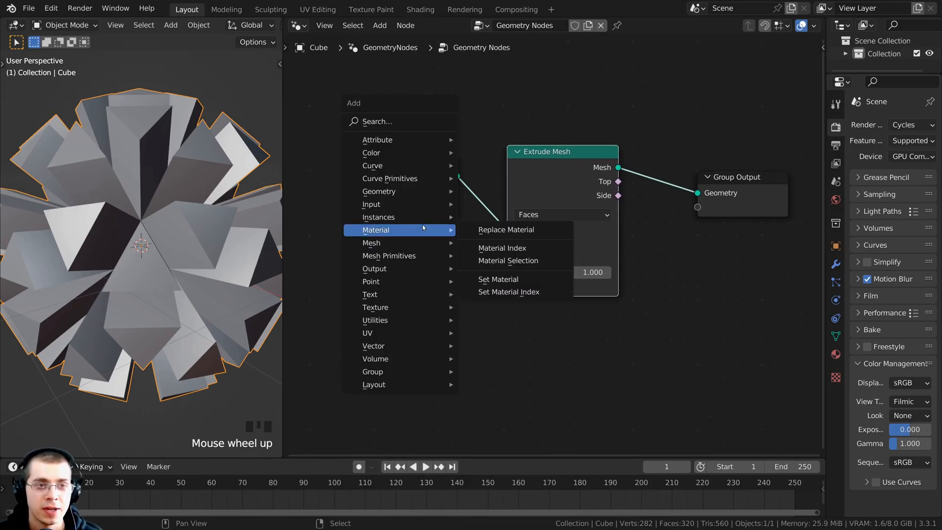
key("s")
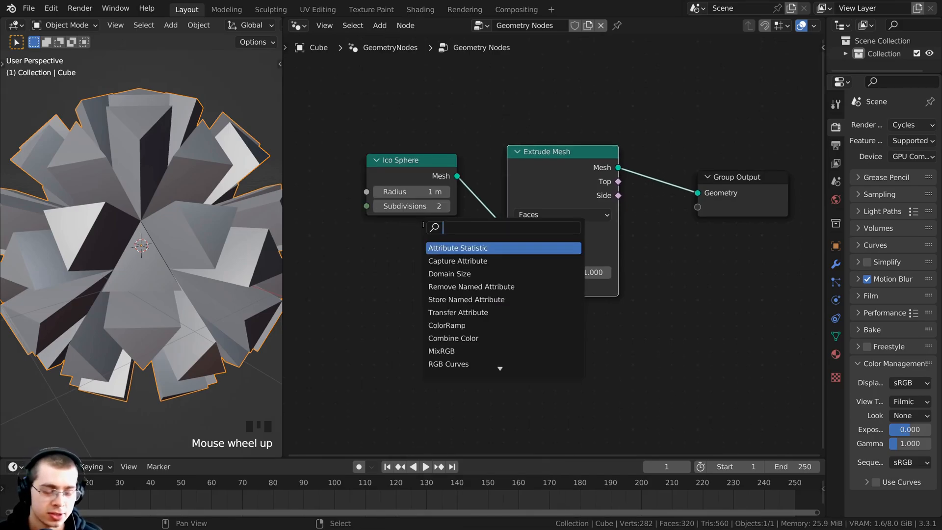
type("rando")
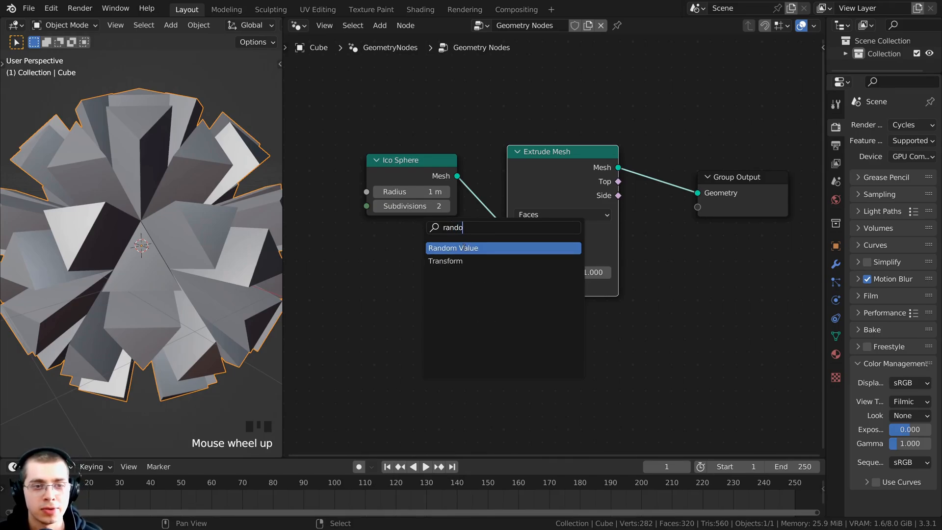
left_click(464, 248)
left_click(412, 283)
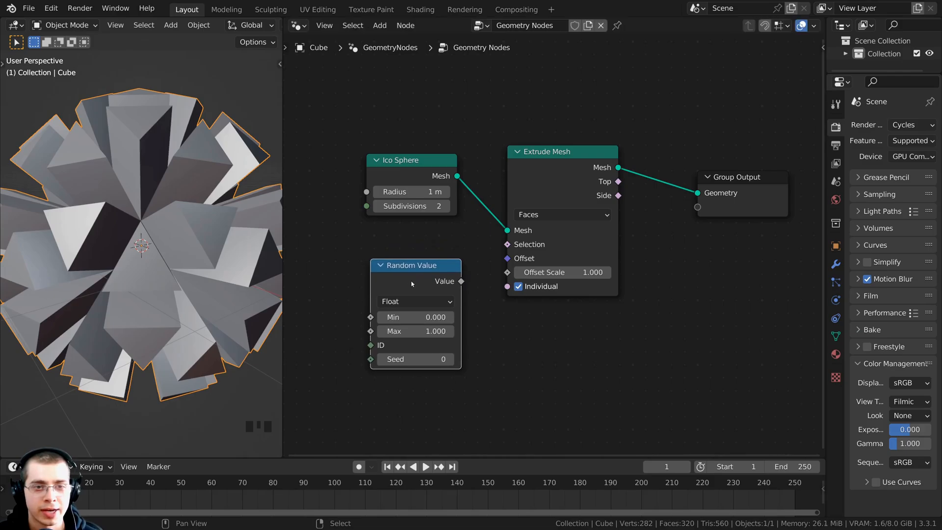
scroll(432, 285, "up", 1)
left_click_drag(460, 286, 509, 277)
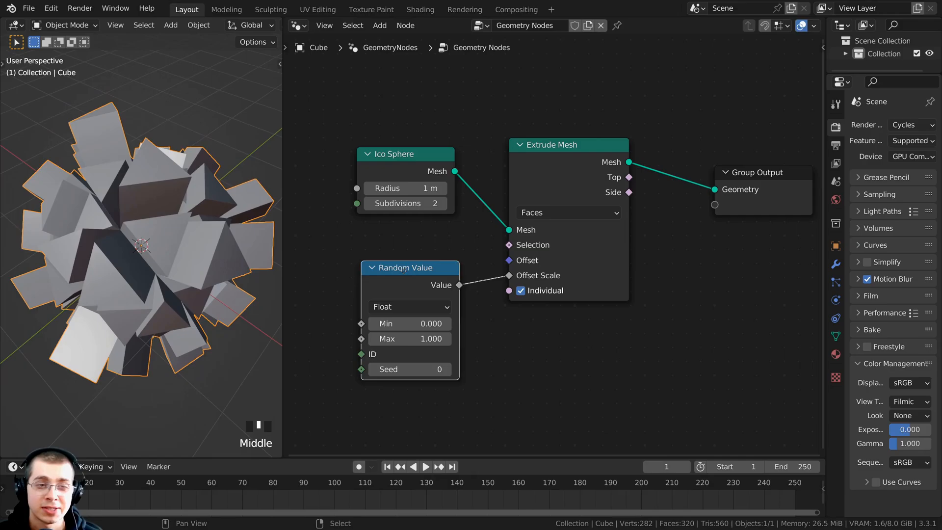
Examine the randomly extruded faces of the orb from several angles
left_click_drag(415, 278, 412, 278)
scroll(427, 285, "up", 1)
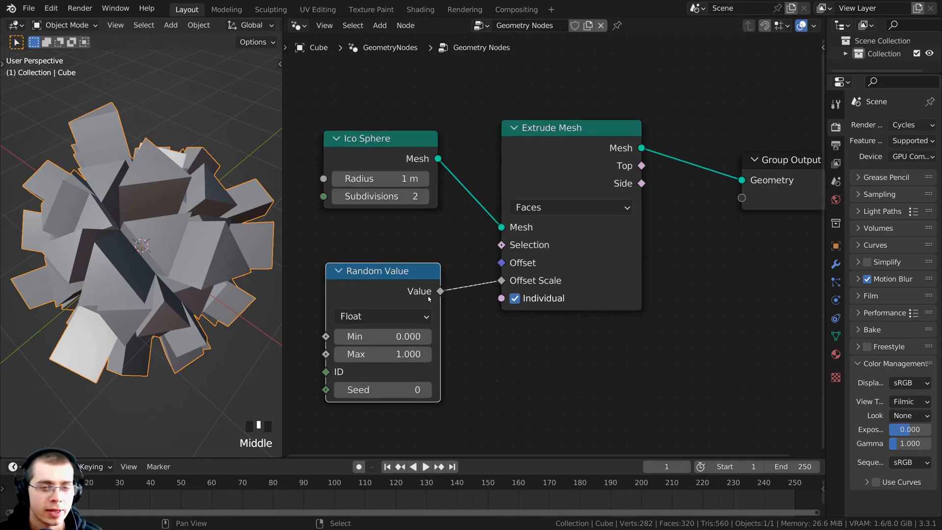
scroll(427, 284, "up", 1)
middle_click_drag(34, 273, 98, 326)
scroll(158, 294, "down", 3)
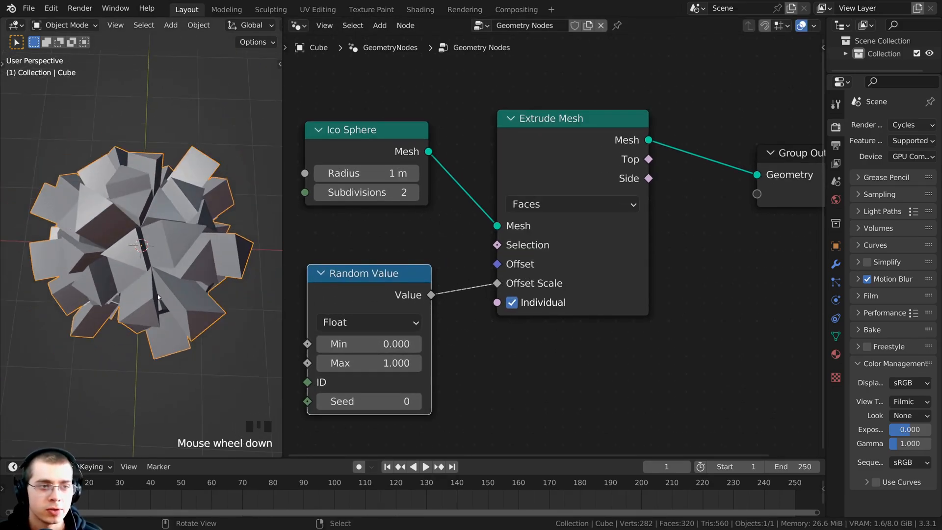
middle_click_drag(157, 293, 152, 217)
scroll(153, 216, "up", 1)
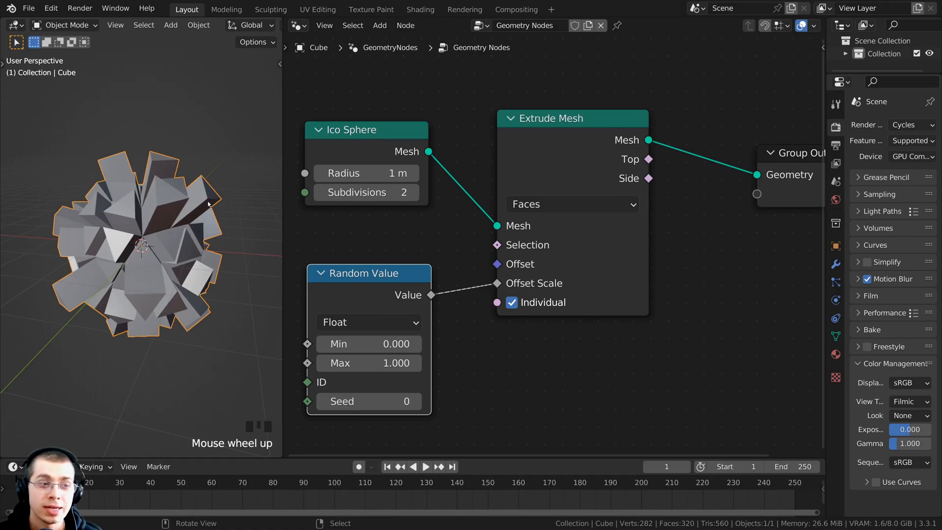
middle_click_drag(208, 204, 139, 192)
scroll(160, 205, "up", 2)
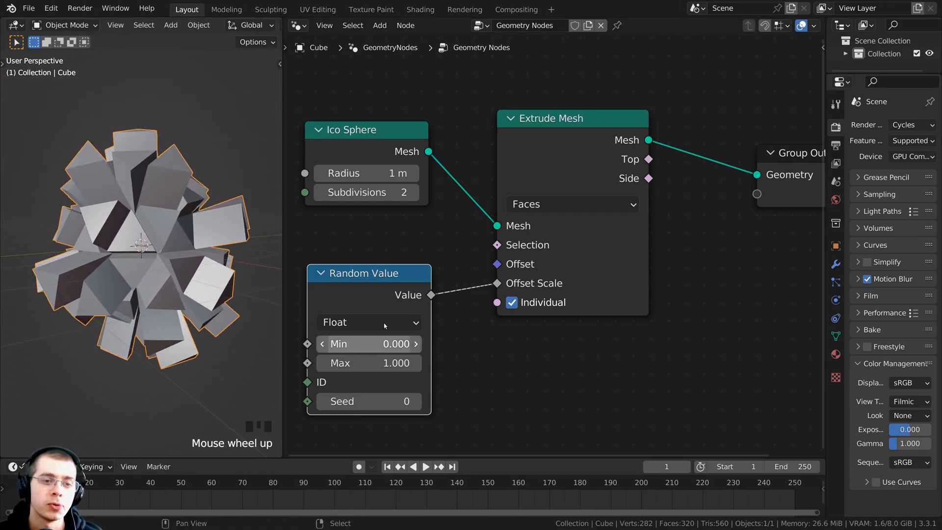
Try raising the Random Value node's Min to 0.610 to see its effect on the extrusion
left_click_drag(386, 284, 384, 280)
left_click_drag(373, 339, 386, 359, "shift")
right_click(373, 339)
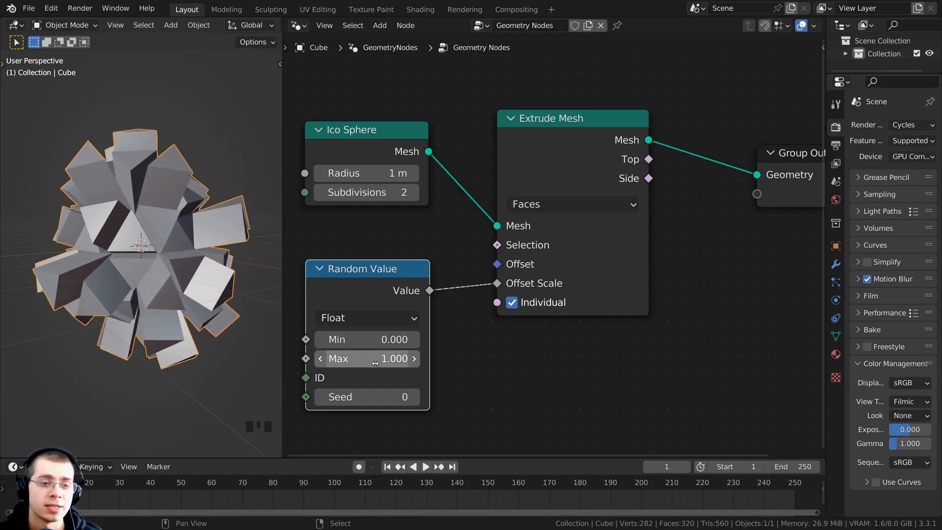
middle_click_drag(376, 364, 382, 346)
left_click_drag(374, 256, 374, 250)
left_click_drag(363, 308, 383, 307, "shift")
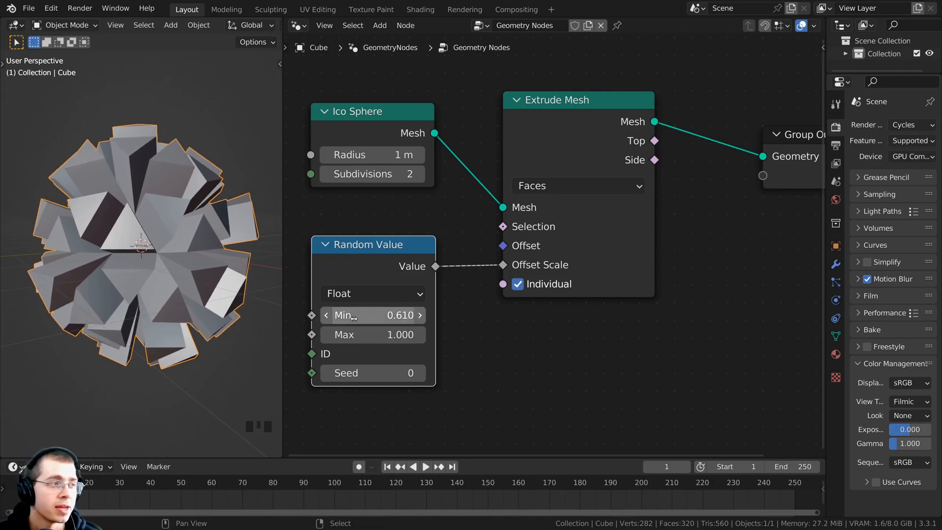
Set the Random Value node's Min to 0.070
left_click(384, 315)
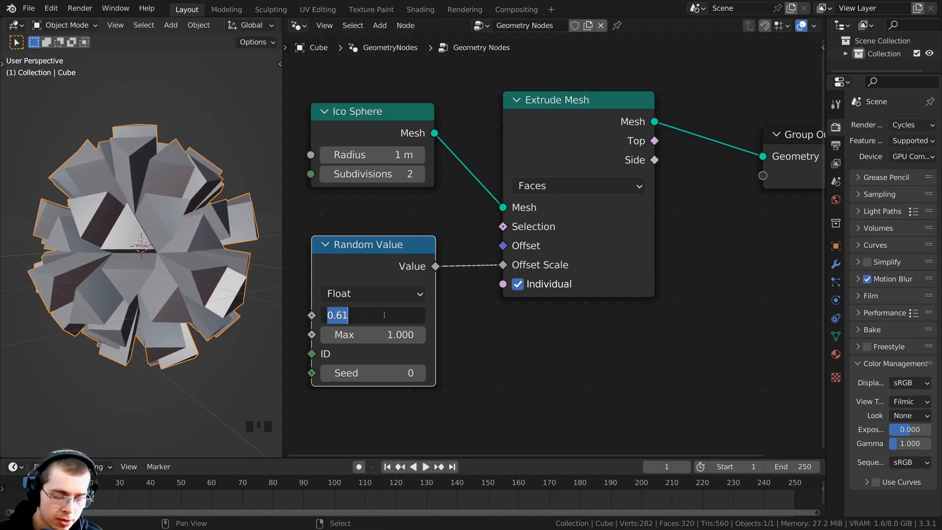
type(".07")
key("Return")
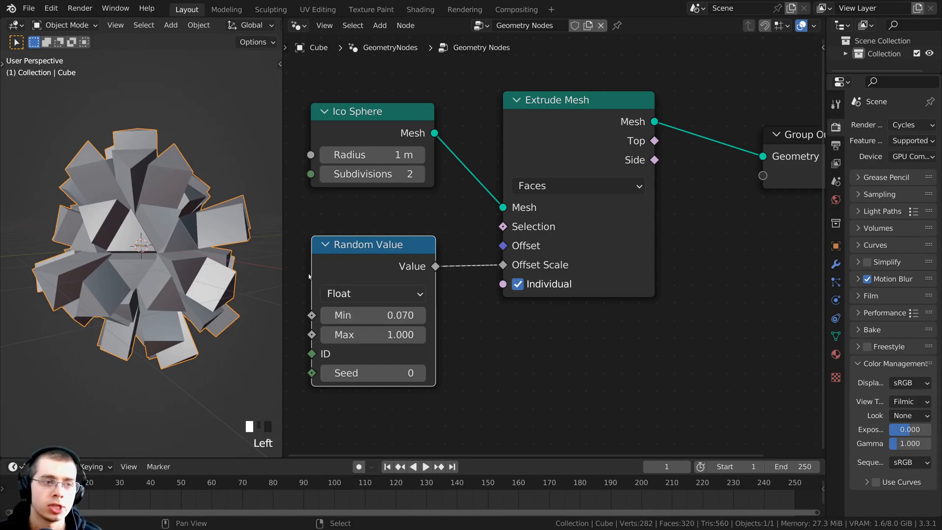
Set the Random Value node's Max to 0.150
scroll(544, 224, "up", 2)
left_click_drag(490, 276, 438, 275, "shift")
left_click(438, 273)
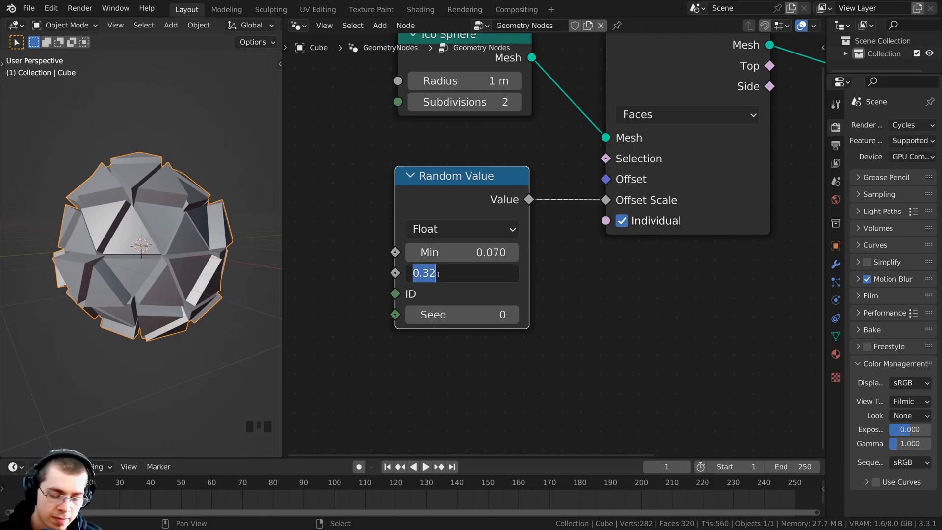
key("BackSpace")
type(".15")
key("Return")
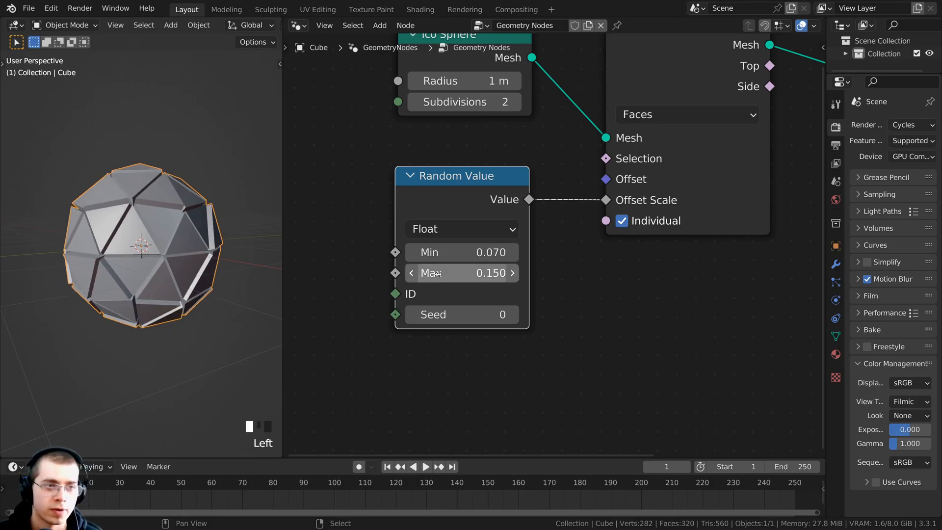
Examine the orb's raised panels and the gaps between them up close and from other angles
middle_click_drag(30, 253, 140, 123)
scroll(173, 234, "up", 3)
scroll(156, 209, "up", 2)
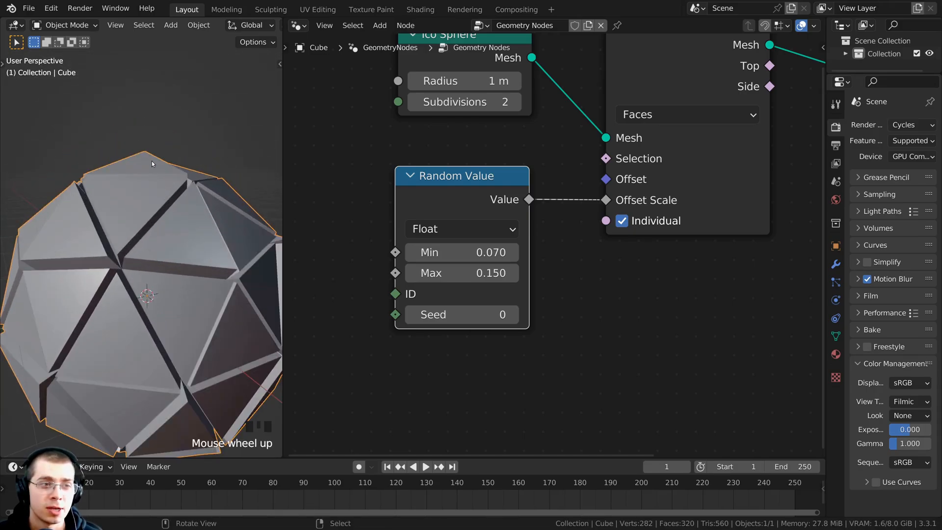
mouse_move(152, 253)
middle_mouse_down()
mouse_move(164, 228)
mouse_move(162, 241)
middle_mouse_up()
scroll(163, 227, "down", 2)
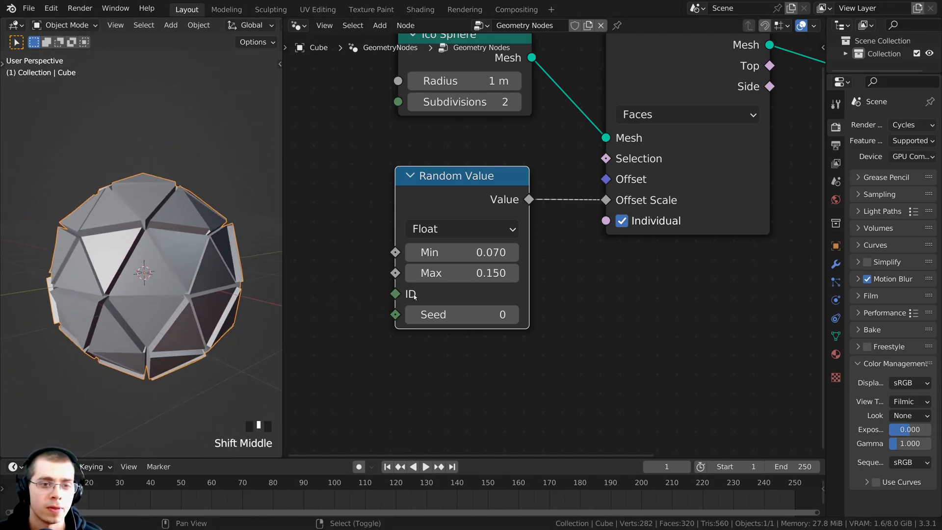
mouse_move(461, 273)
left_mouse_down()
mouse_move(571, 273)
mouse_move(463, 272)
left_mouse_up()
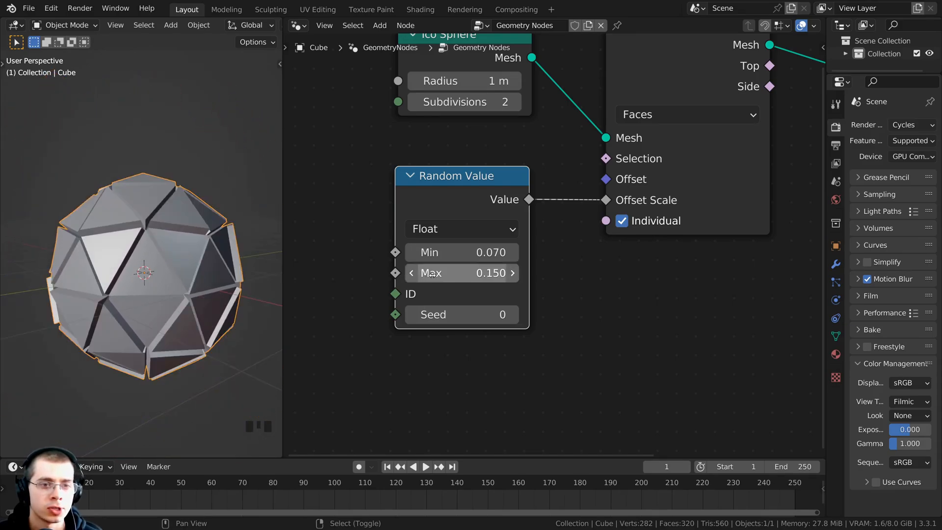
scroll(73, 295, "down", 3)
middle_click_drag(72, 297, 88, 309)
scroll(610, 179, "down", 4)
Duplicate the Extrude Mesh node and insert the copy between the original Extrude Mesh and the Group Output
middle_click_drag(609, 179, 579, 205)
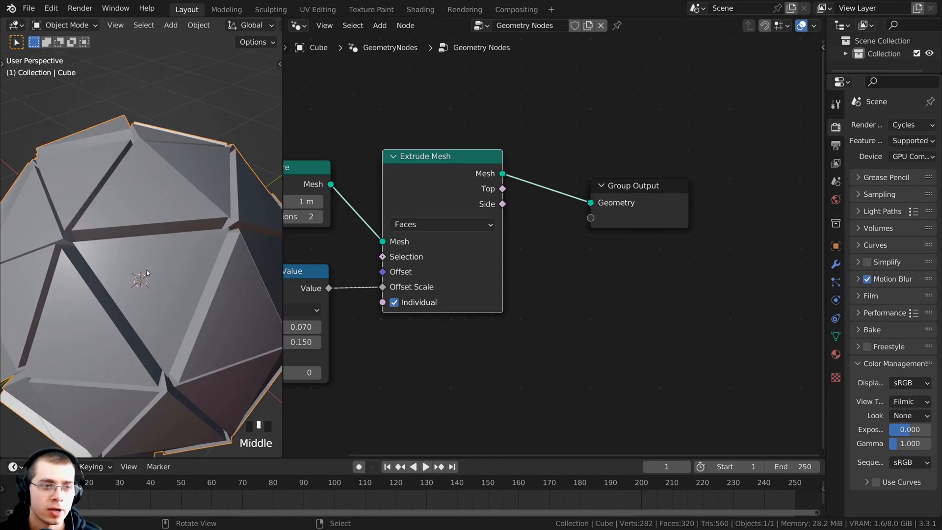
key("g")
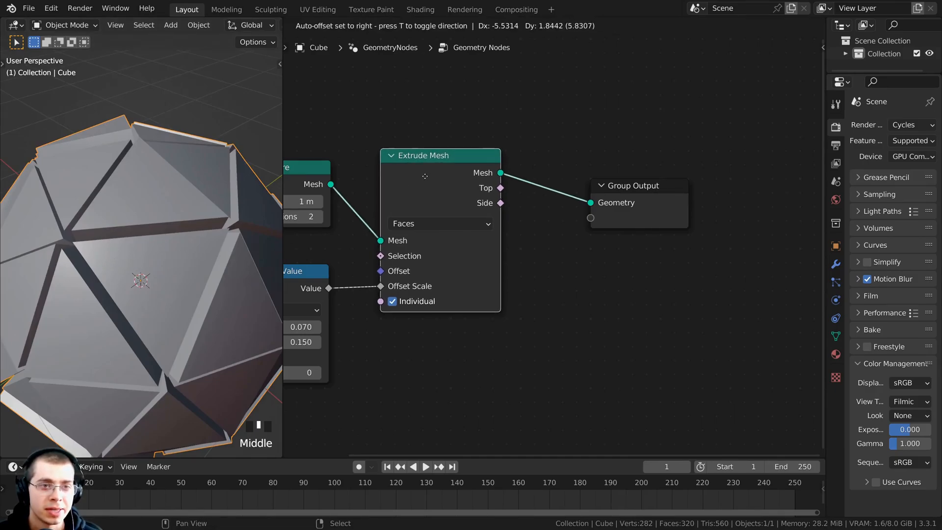
left_click(425, 176)
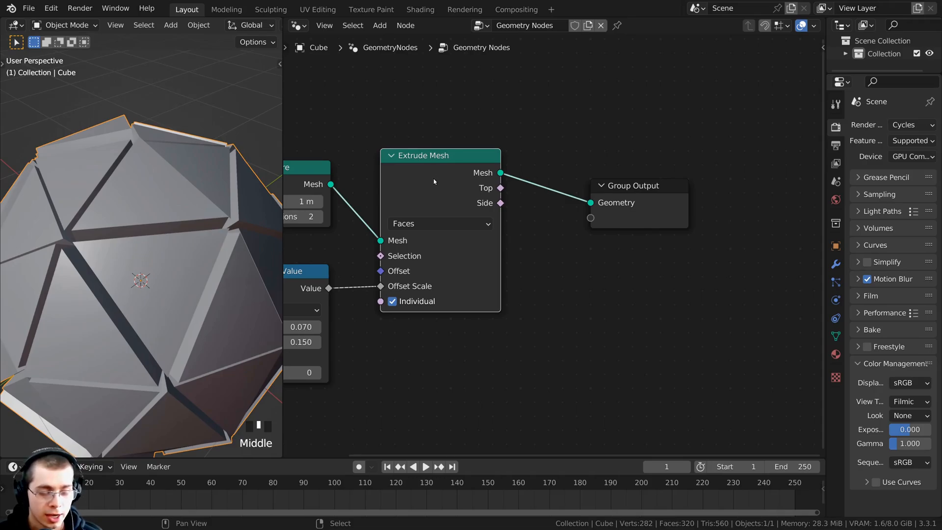
key("shift+d")
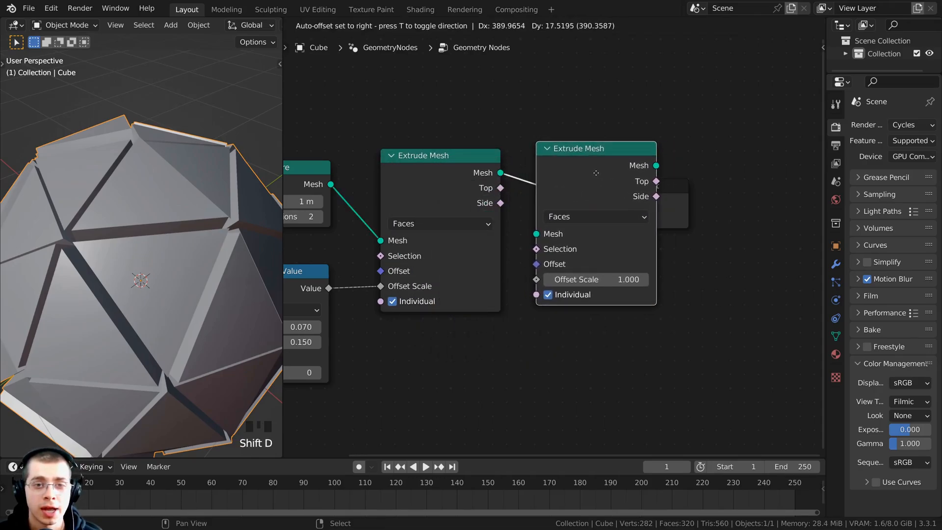
left_click(586, 179)
left_click(601, 174)
scroll(141, 222, "down", 3)
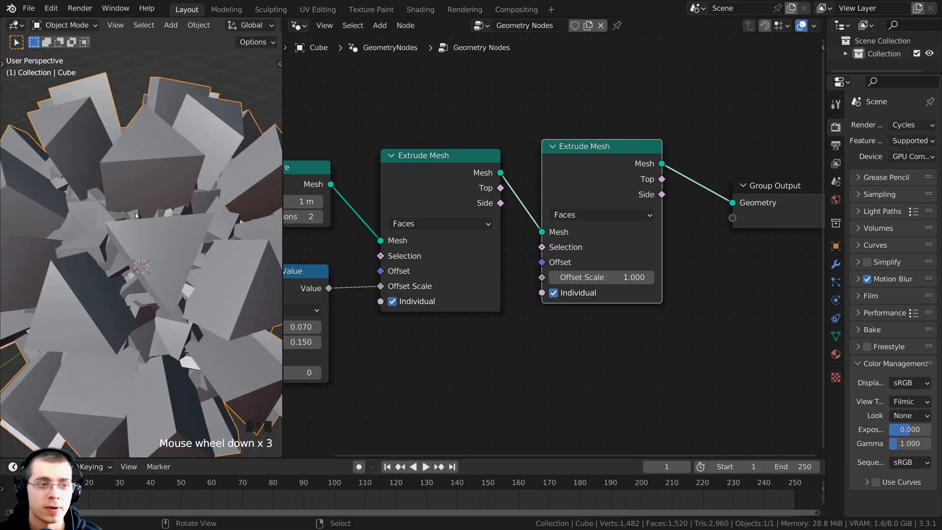
middle_click_drag(144, 222, 138, 267)
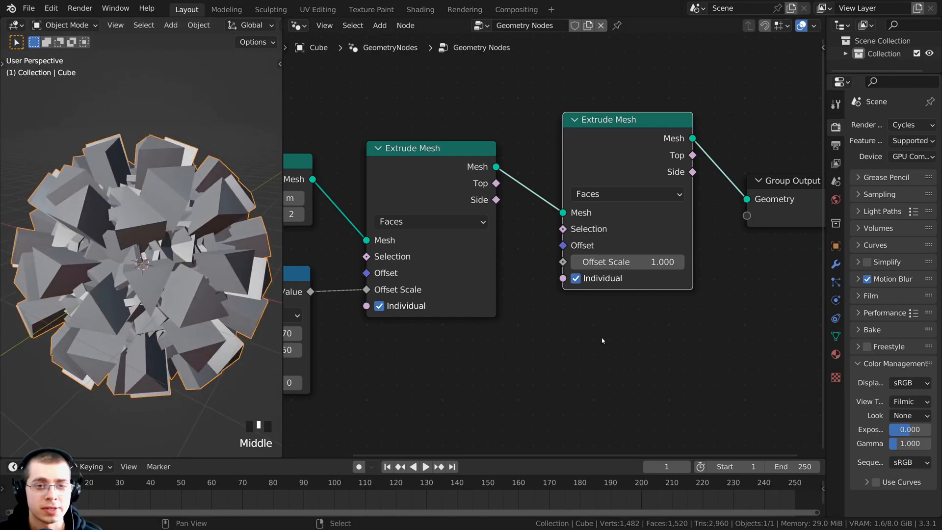
Disable Individual on the second Extrude Mesh node and inspect the resulting shape
scroll(573, 281, "up", 1)
left_click(578, 281)
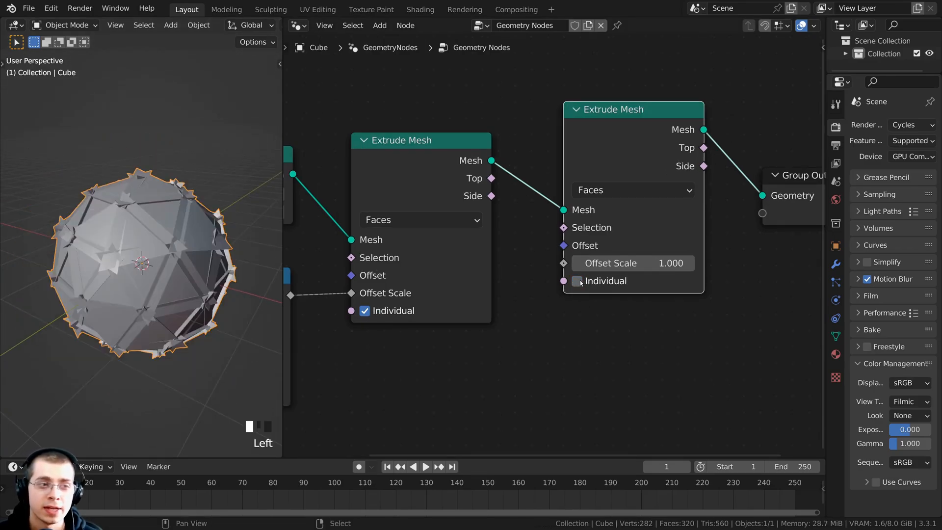
middle_click_drag(162, 275, 128, 250)
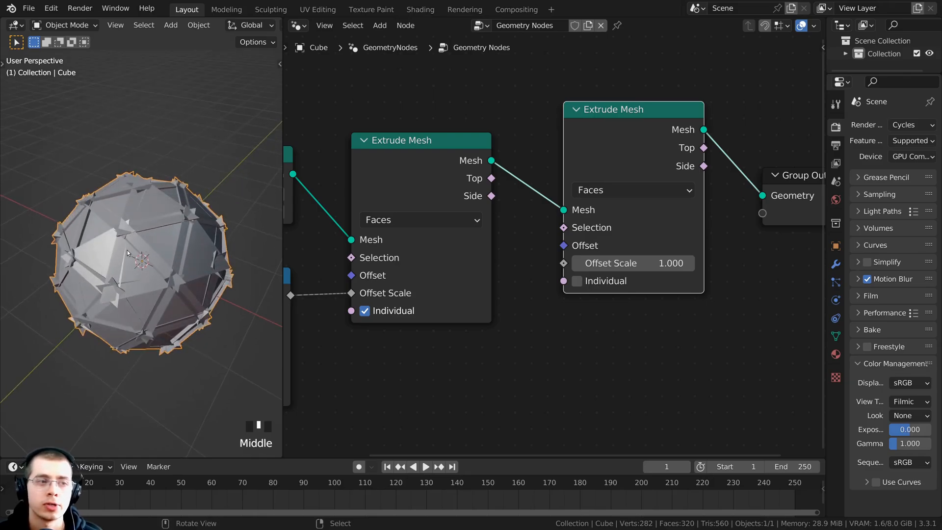
scroll(129, 245, "up", 1)
middle_click_drag(137, 173, 183, 277)
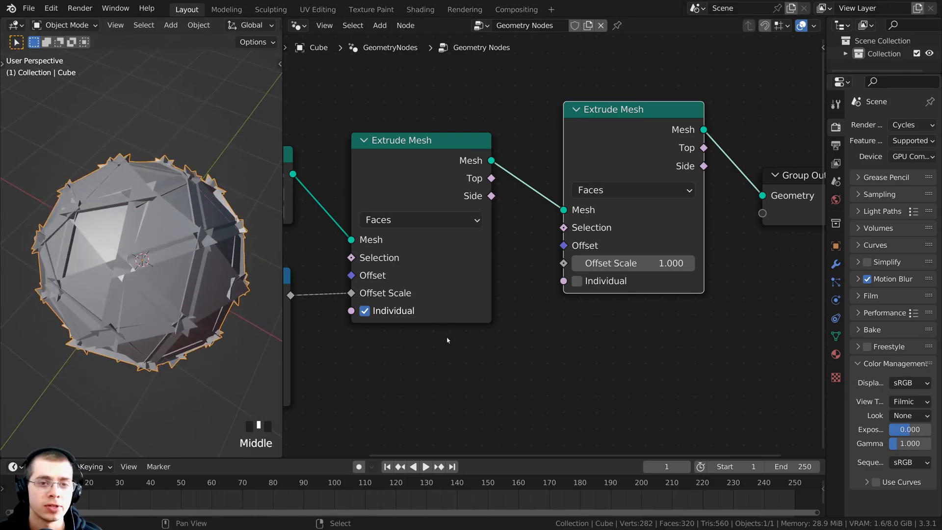
middle_click_drag(154, 184, 133, 231)
scroll(171, 233, "up", 1)
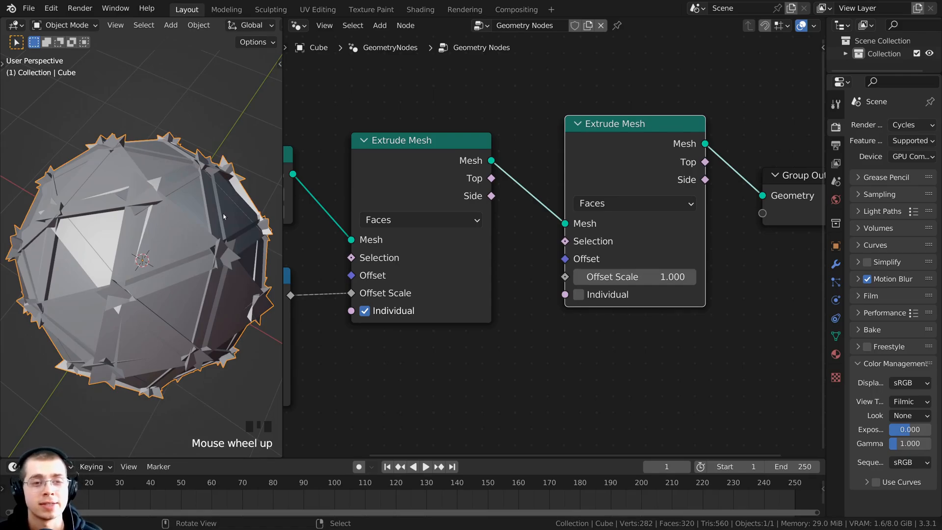
Connect the first Extrude Mesh's Side output to the second one's Selection and set the second node's Offset Scale to 0.430
left_click(488, 193)
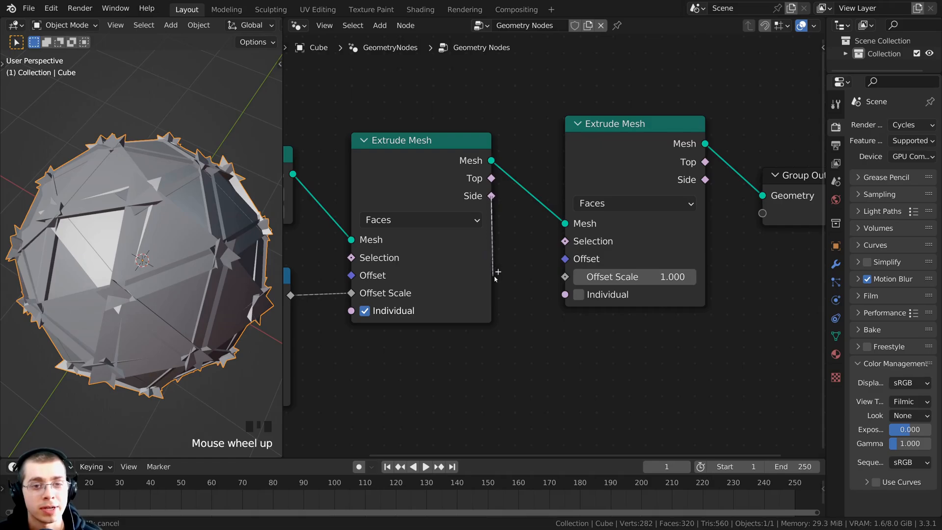
left_click_drag(495, 278, 565, 241)
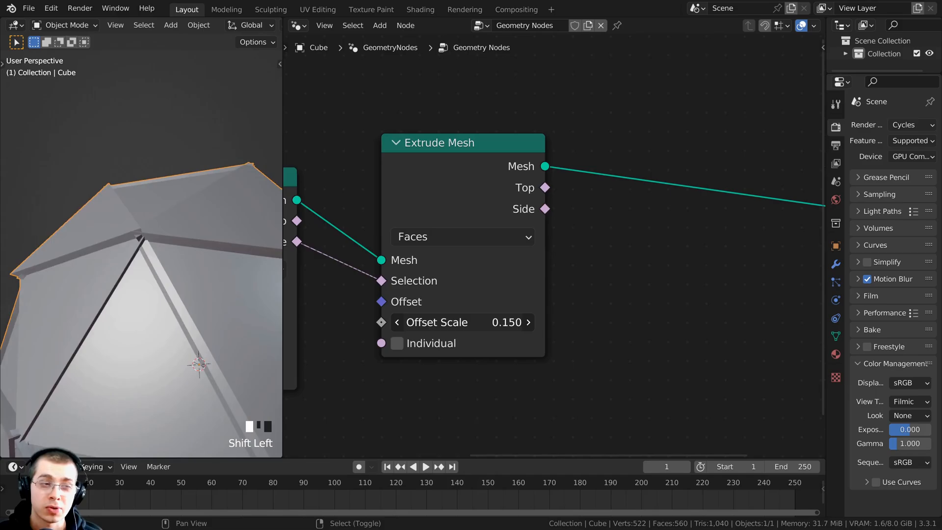
left_click_drag(461, 323, 498, 322, "shift")
Examine the extruded side faces and the spikes at the panel corners from several distances and angles
middle_click_drag(176, 303, 164, 321)
scroll(144, 251, "up", 3)
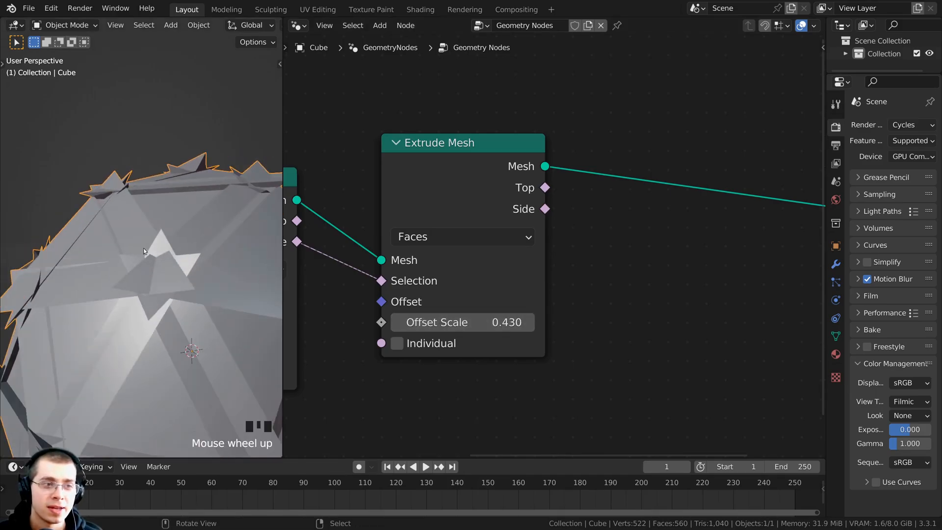
middle_click_drag(159, 248, 136, 292)
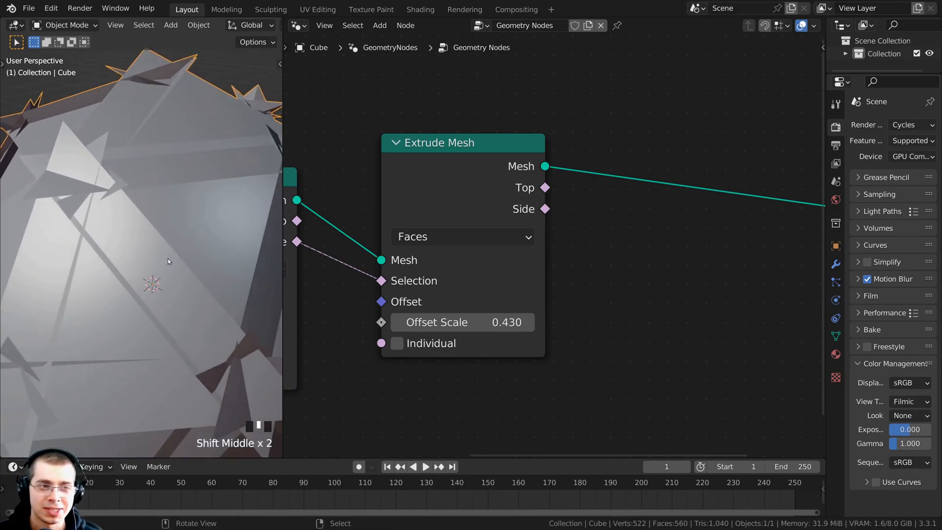
middle_click_drag(435, 253, 528, 244)
scroll(166, 240, "down", 2)
middle_click_drag(166, 240, 113, 195)
scroll(616, 241, "down", 2)
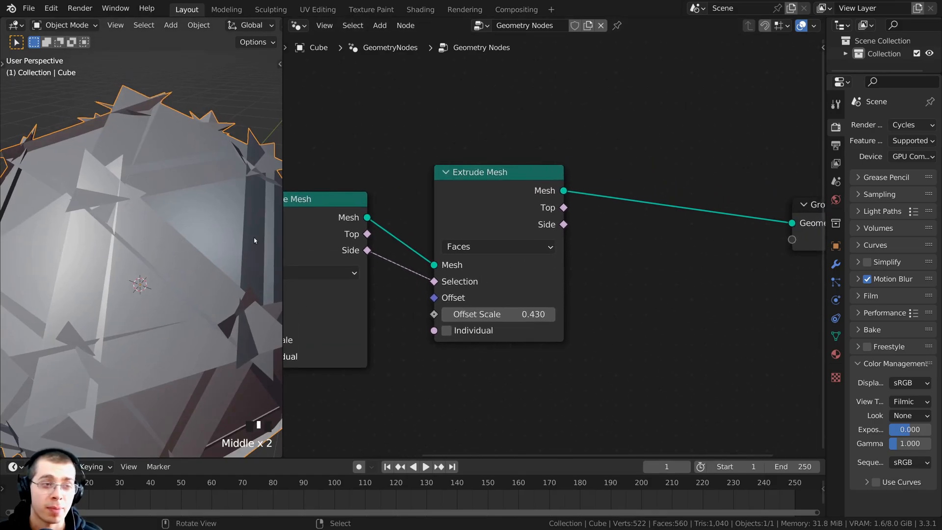
scroll(206, 286, "down", 1)
middle_click_drag(343, 290, 334, 290)
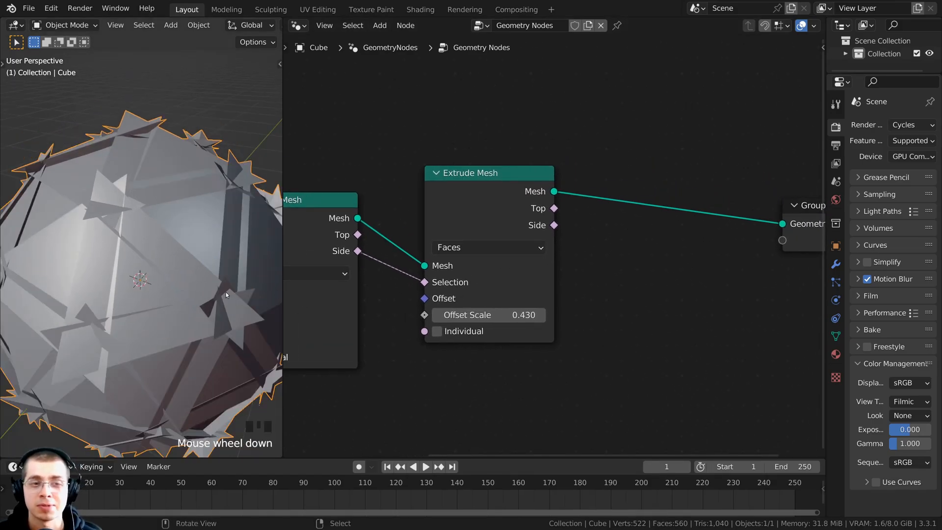
middle_click_drag(226, 293, 218, 294)
Add a Scale Elements node between the second Extrude Mesh and the Group Output
key("shift+a")
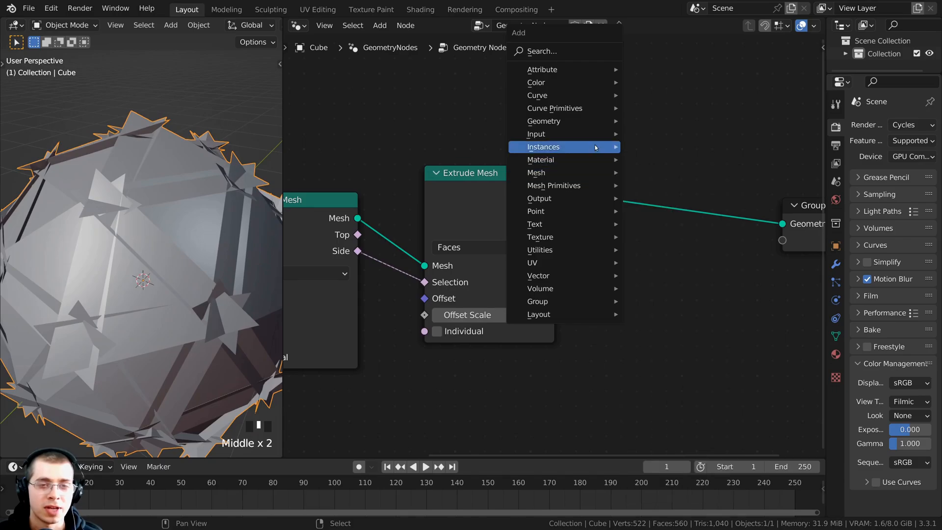
type("s")
type("scal")
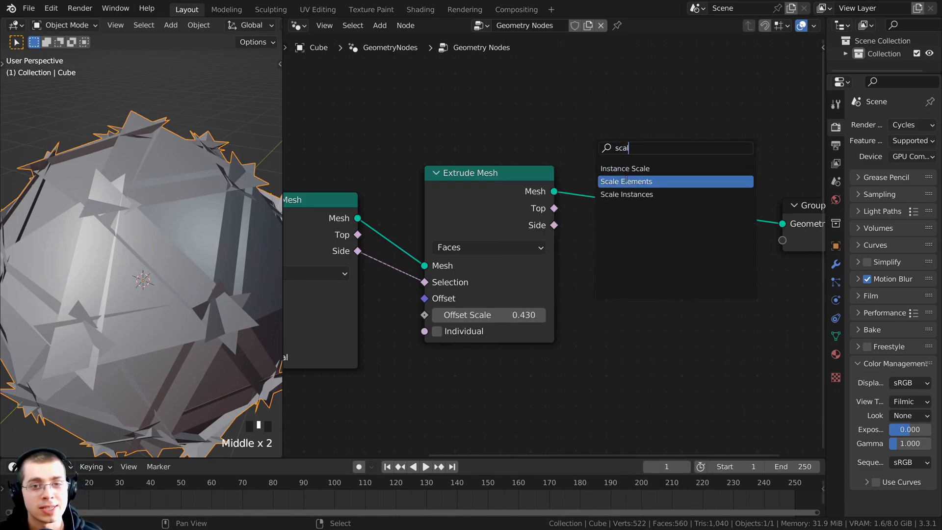
left_click(628, 181)
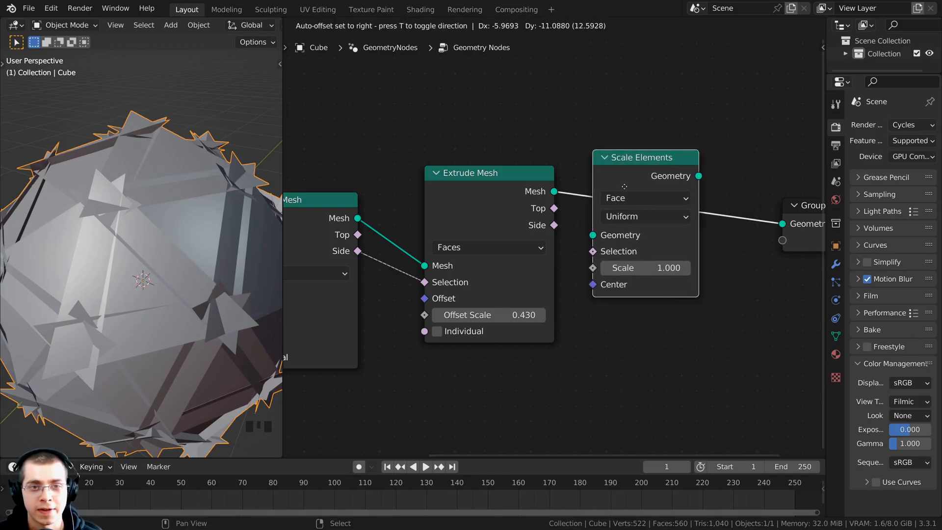
left_click(616, 189)
scroll(498, 221, "up", 1)
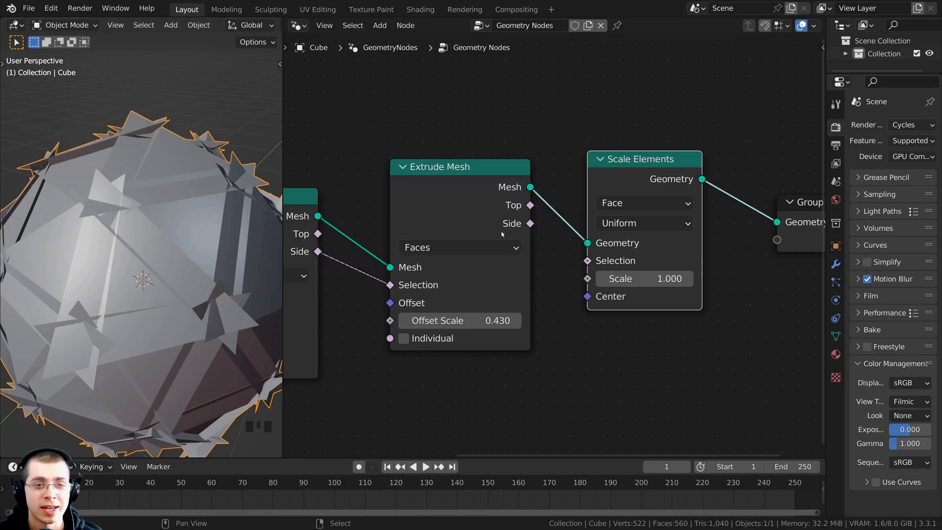
Connect the second Extrude Mesh's Side output to the Scale Elements Selection, set Scale to 0.340 and inspect the reshaped edges
left_click_drag(528, 226, 589, 279)
middle_click_drag(184, 278, 76, 210, "shift")
middle_click_drag(114, 249, 145, 293)
scroll(160, 298, "up", 3)
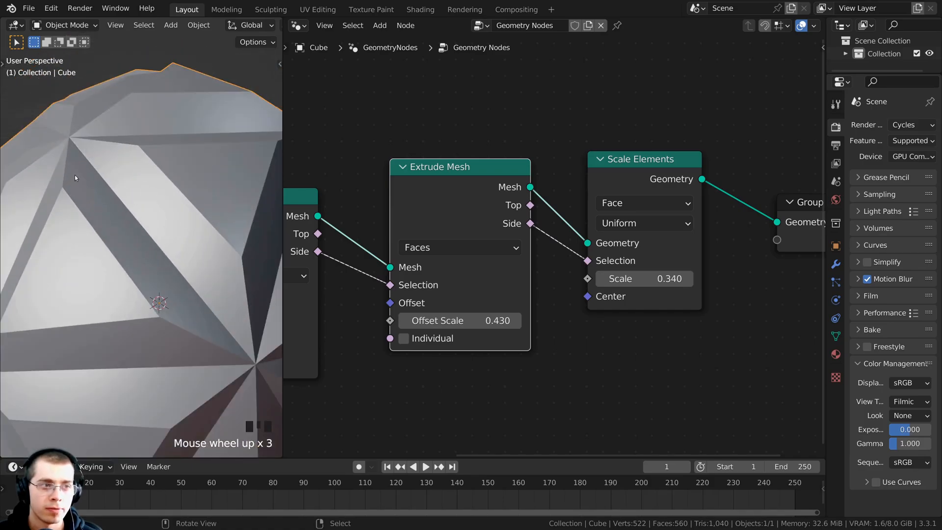
middle_click_drag(75, 174, 162, 211)
mouse_move(459, 321)
left_mouse_down("shift")
mouse_move(481, 321)
mouse_move(445, 321)
left_mouse_up("shift")
mouse_move(637, 279)
left_mouse_down("shift")
mouse_move(660, 279)
mouse_move(633, 278)
left_mouse_up("shift")
left_click_drag(447, 176, 446, 167)
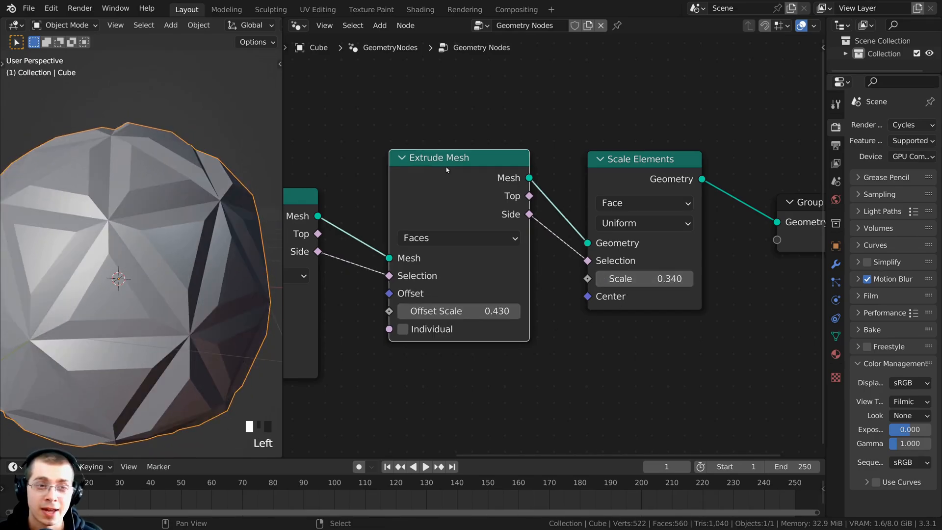
Set the second Extrude Mesh node's Offset Scale to 0.03 and inspect the orb's surface
left_click(458, 308)
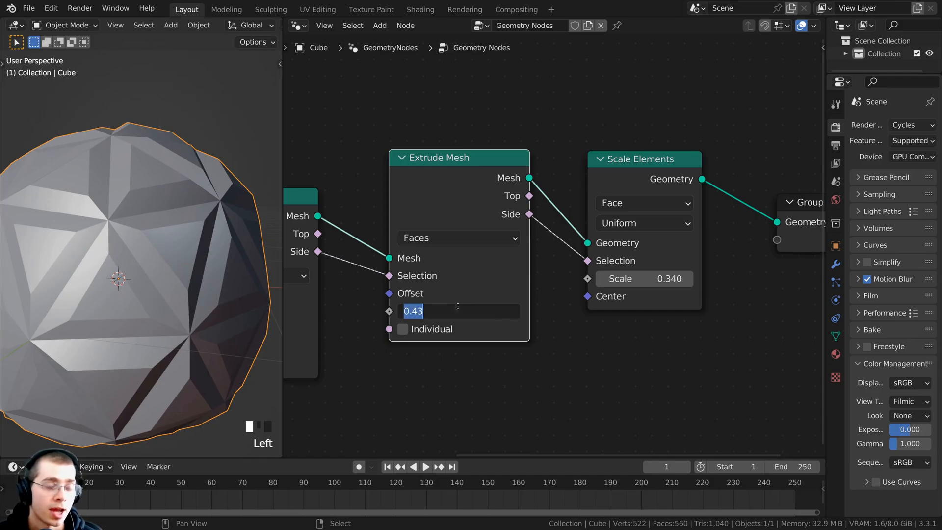
type(".")
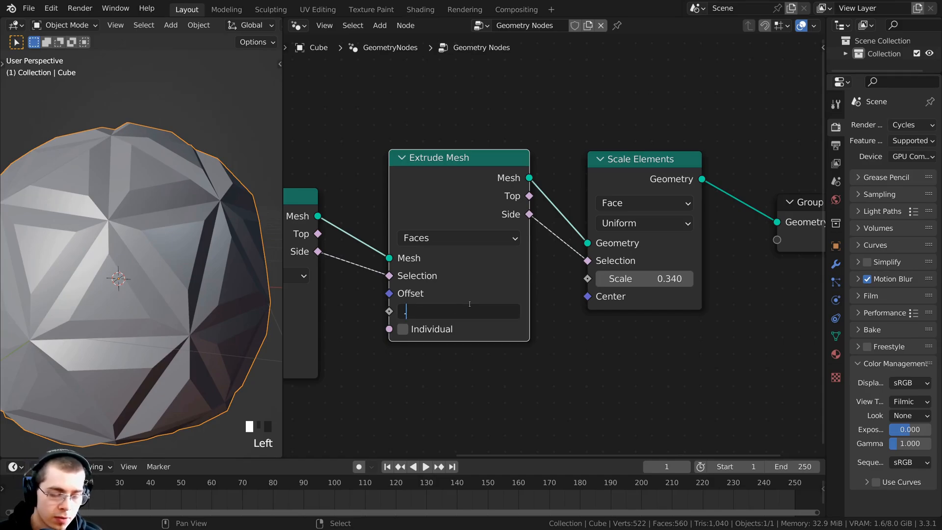
type("03")
key("Return")
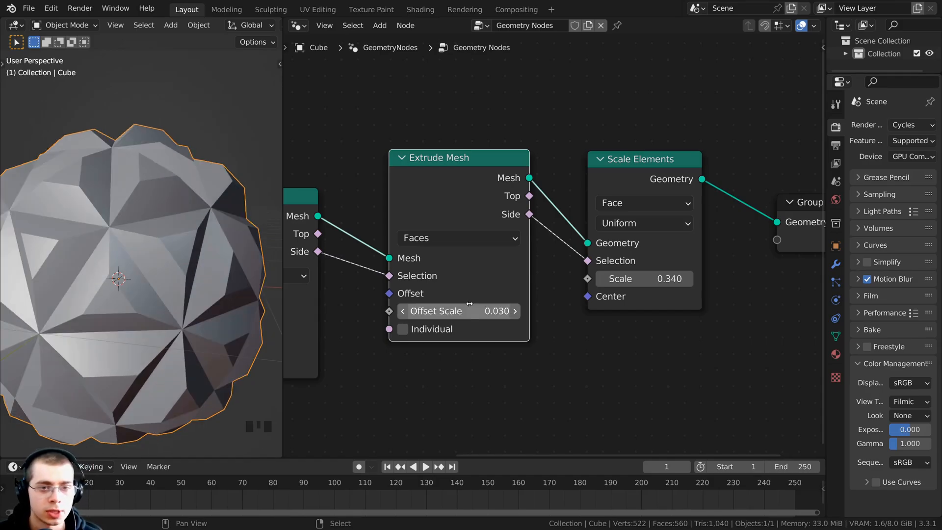
middle_click_drag(236, 324, 184, 332)
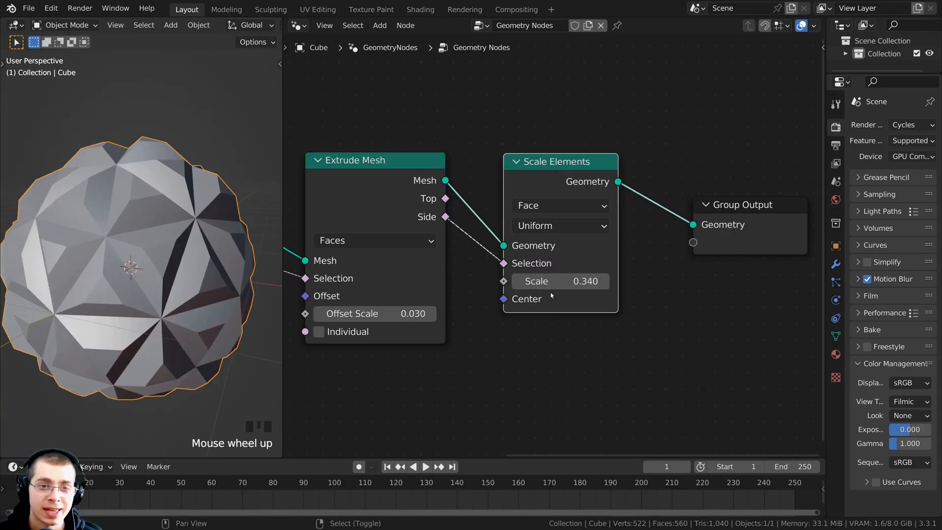
mouse_move(535, 281)
left_mouse_down("shift")
mouse_move(574, 281)
mouse_move(510, 281)
mouse_move(551, 281)
left_mouse_up("shift")
middle_click_drag(137, 221, 143, 250)
scroll(441, 279, "down", 2)
middle_click_drag(502, 310, 528, 288)
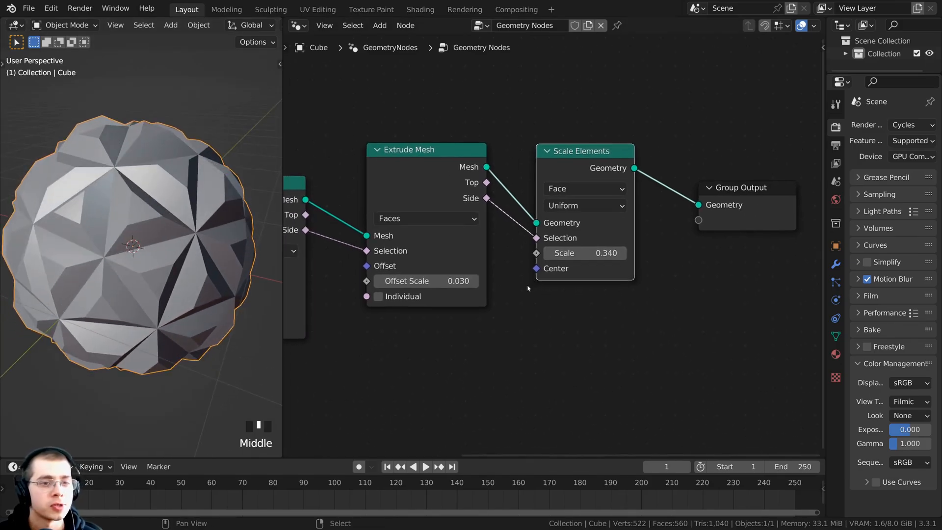
Duplicate the Random Value node, place the copy below Scale Elements and connect its Value output to the Scale input
scroll(500, 292, "down", 4)
middle_click_drag(322, 315, 503, 264)
scroll(534, 266, "up", 3)
scroll(559, 251, "down", 1)
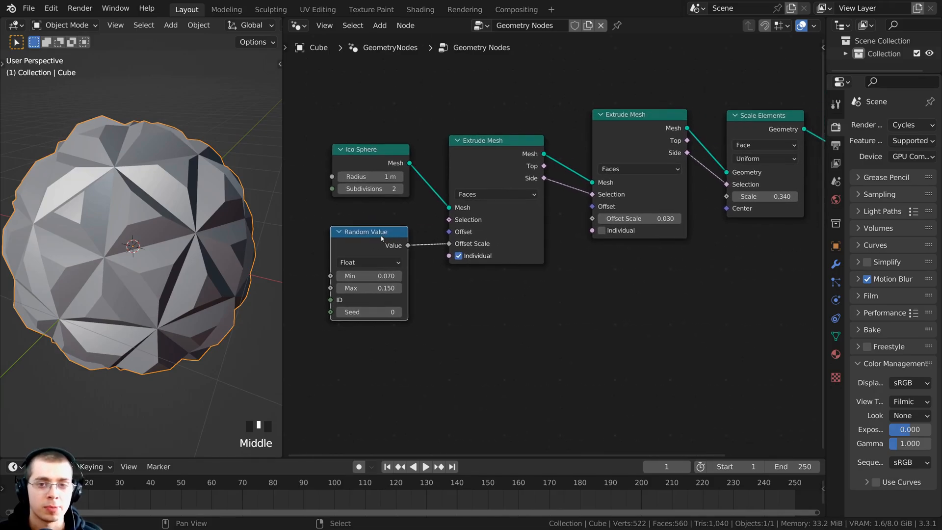
key("shift+d")
left_click(695, 269)
middle_click_drag(639, 273, 428, 297)
scroll(450, 311, "up", 4)
left_click_drag(456, 319, 500, 215)
middle_click_drag(404, 318, 432, 251)
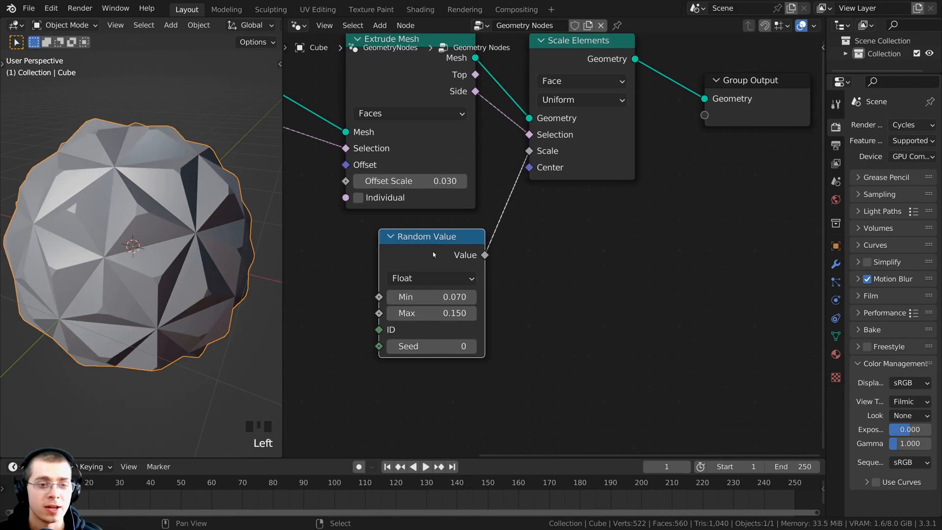
Set the duplicated Random Value node's Max to 0.530 and inspect the scaled side faces up close
scroll(433, 251, "up", 1)
left_click_drag(403, 300, 450, 318, "shift")
scroll(170, 261, "up", 2)
middle_click_drag(170, 261, 169, 281, "shift")
scroll(138, 217, "up", 3)
middle_click_drag(58, 245, 96, 227)
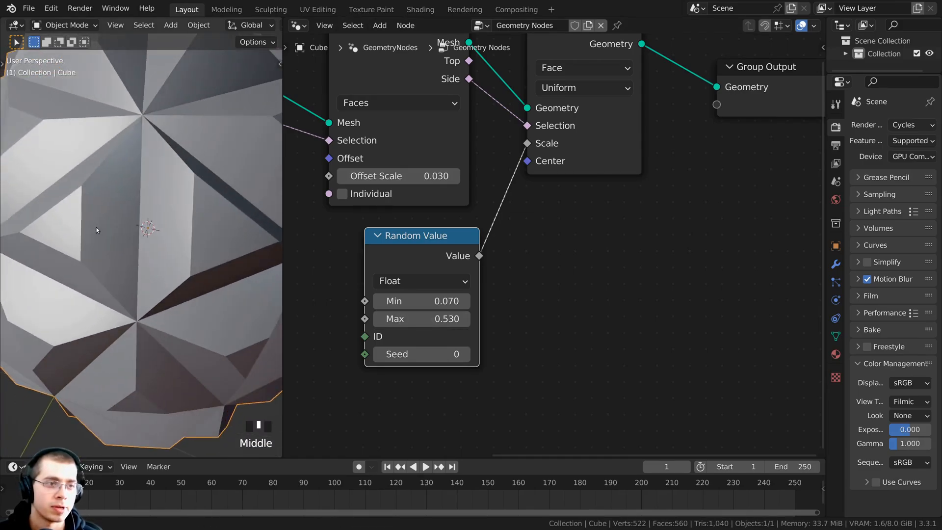
Set the duplicated Random Value node's Min to -0.290 and Max to 1.070, and check the face variation around the orb
middle_click_drag(405, 305, 465, 305)
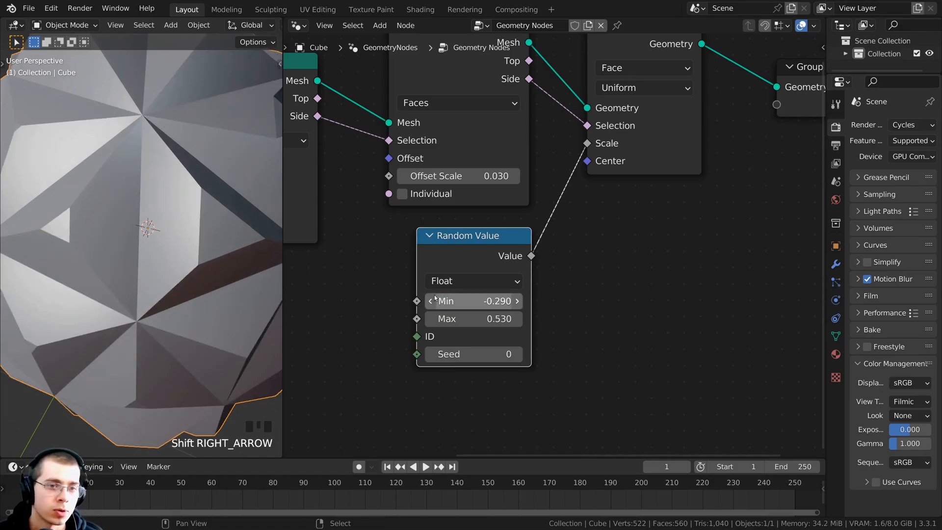
left_click(482, 321, "shift")
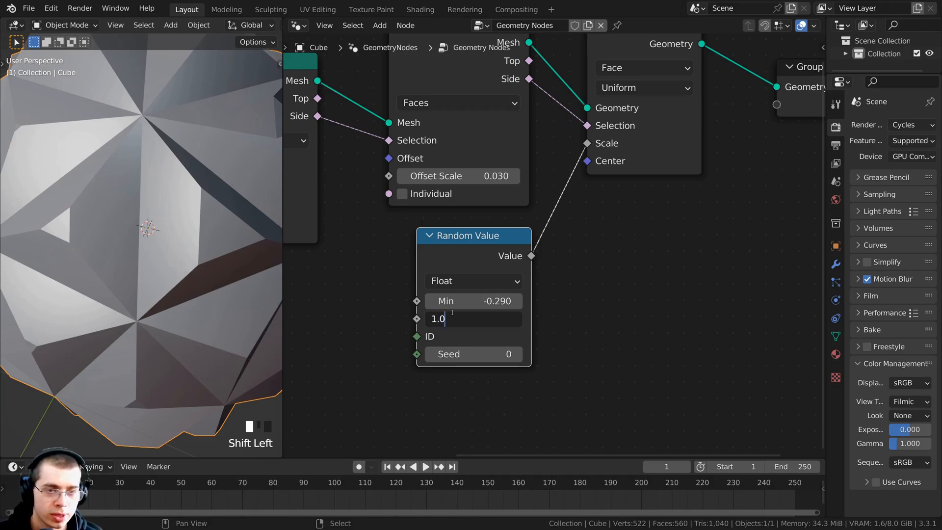
key("Return")
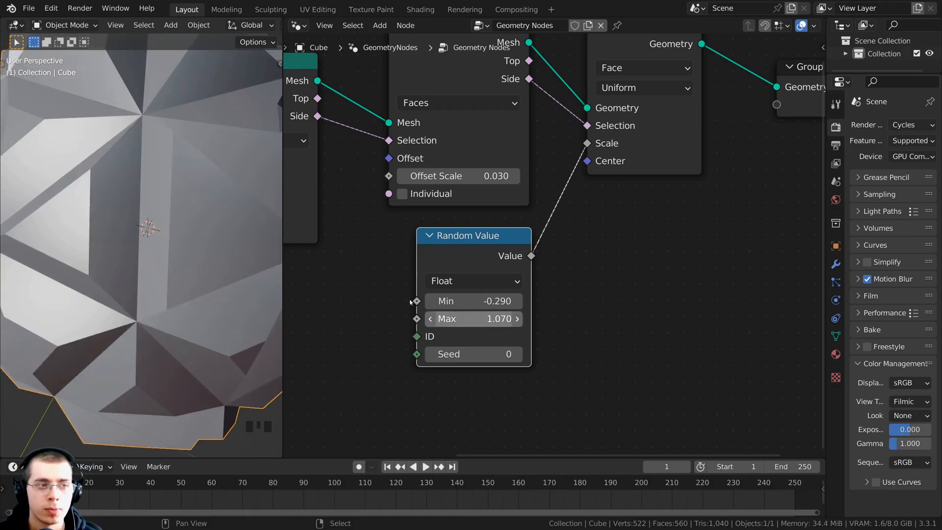
scroll(98, 206, "down", 3)
middle_click_drag(98, 206, 147, 221)
scroll(113, 151, "down", 2)
mouse_move(471, 319)
left_mouse_down("shift")
mouse_move(486, 319)
mouse_move(443, 319)
mouse_move(545, 320)
mouse_move(423, 319)
mouse_move(477, 319)
left_mouse_up("shift")
scroll(383, 317, "down", 3)
middle_click_drag(196, 299, 184, 277)
scroll(184, 278, "down", 3)
scroll(166, 236, "up", 8)
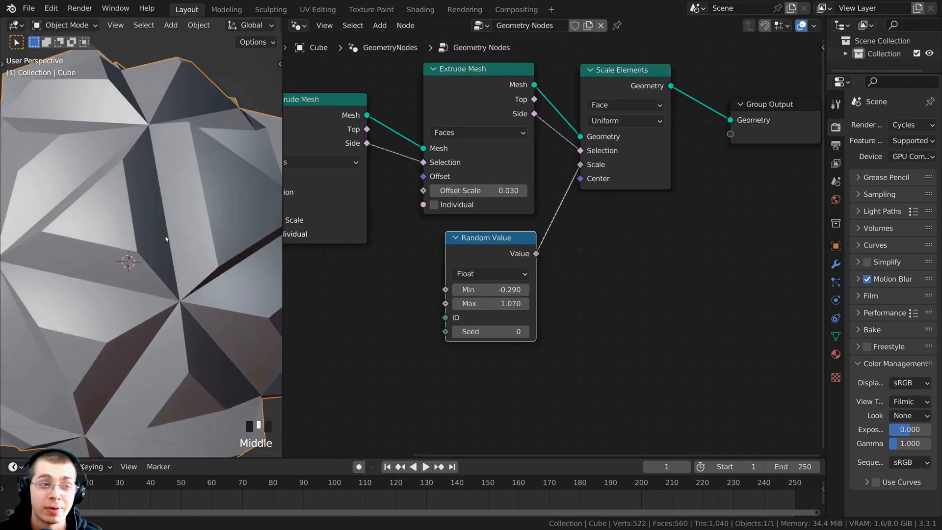
Add a Subdivision Surface node between Scale Elements and the Group Output
scroll(511, 214, "down", 5)
middle_click_drag(608, 177, 501, 258)
scroll(500, 258, "up", 2)
key("shift+a")
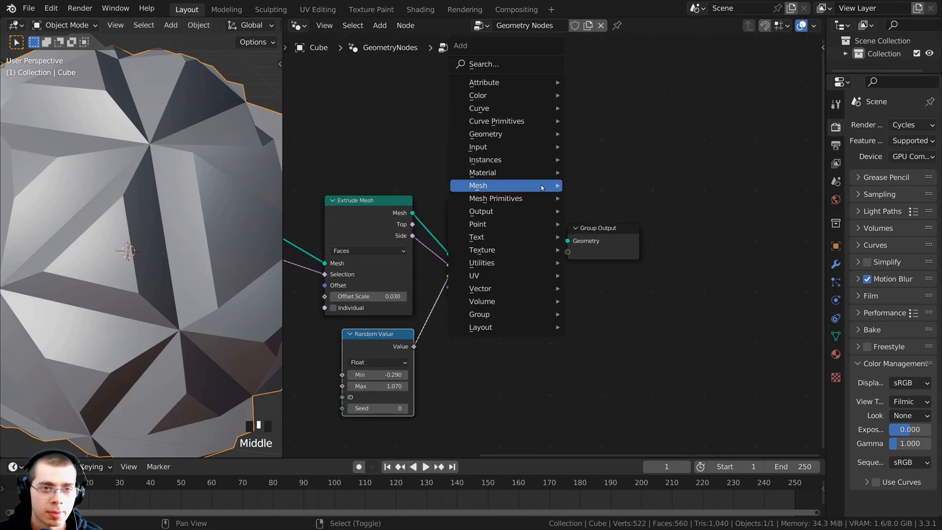
mouse_move(541, 187)
type("s")
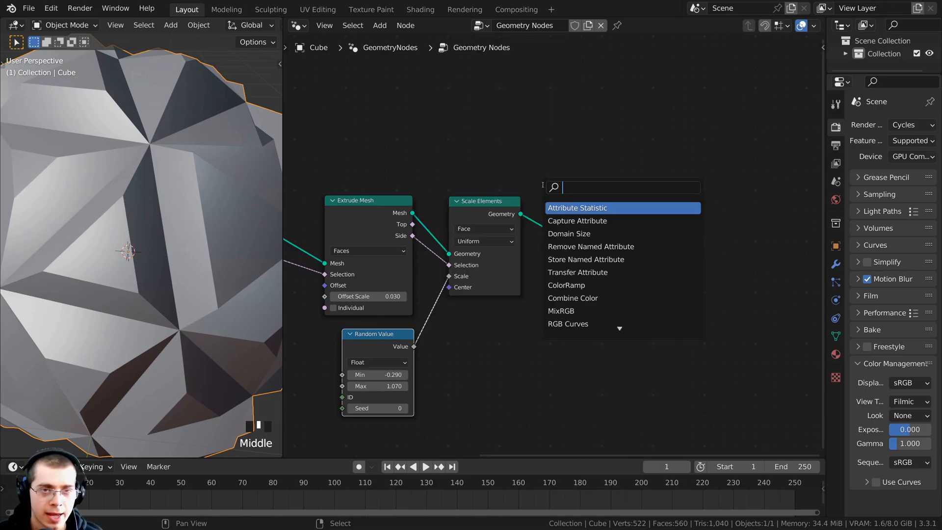
type("sub")
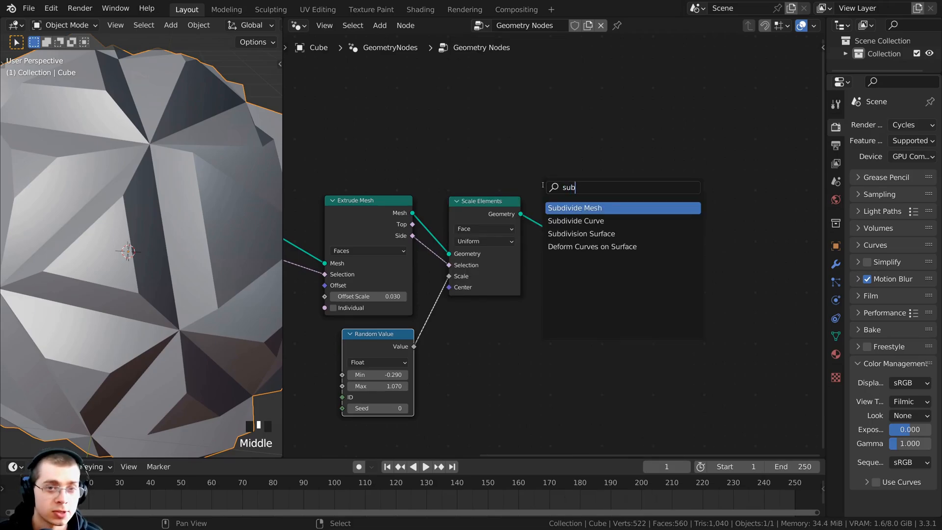
key("Down")
key("Down")
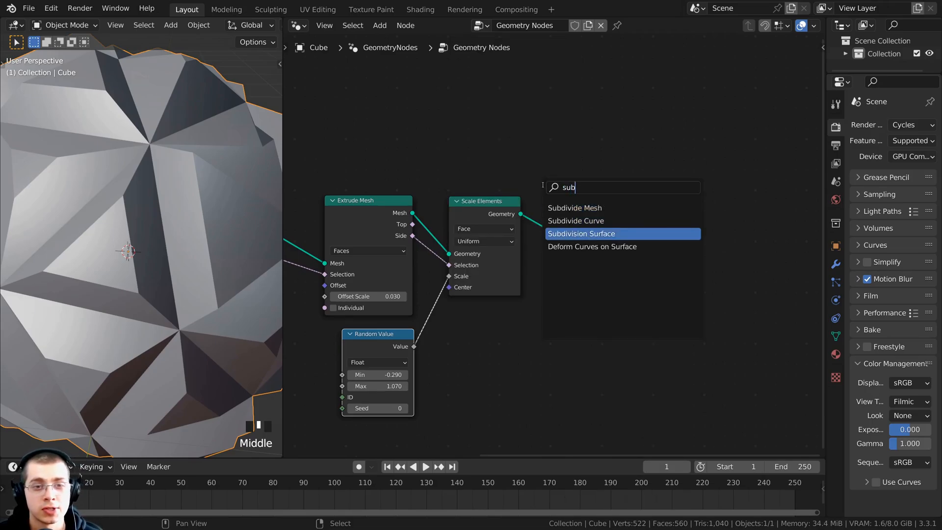
key("Return")
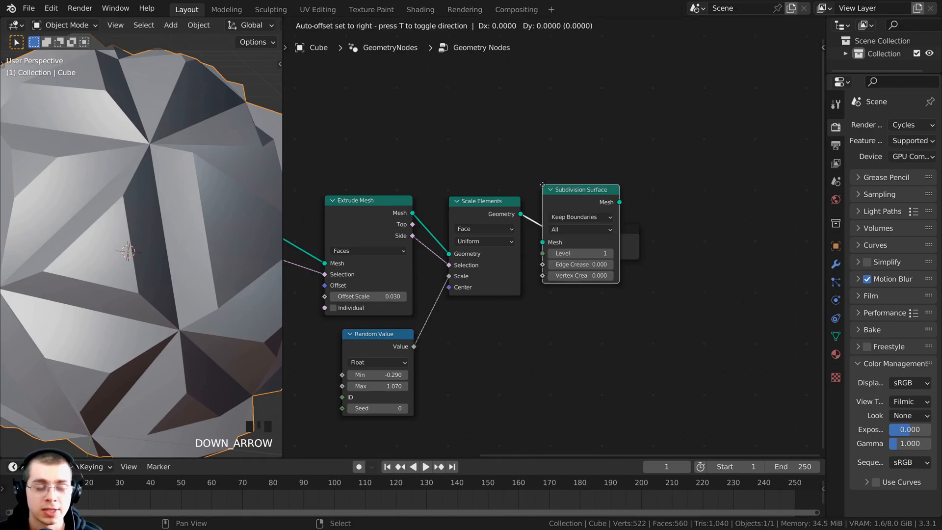
left_click(535, 201)
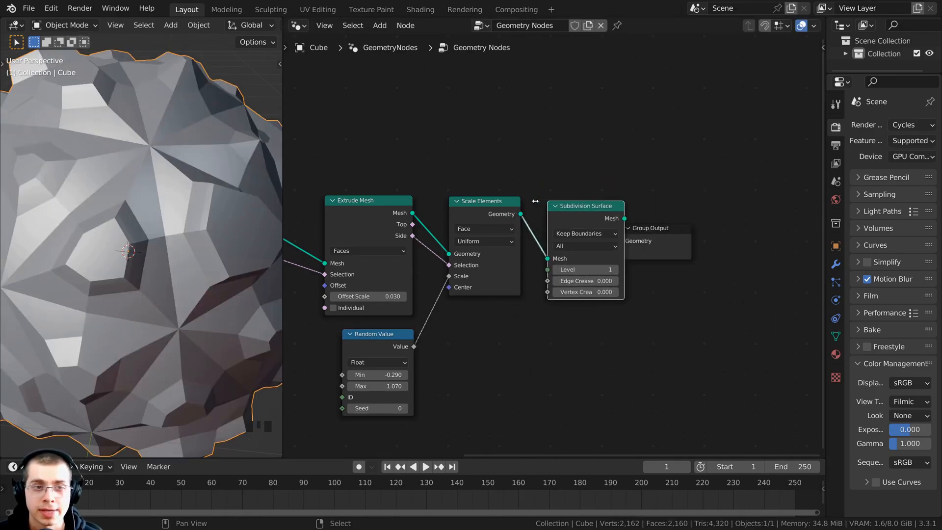
Set the Subdivision Surface Level to 4 and view the orb from several sides
scroll(146, 277, "down", 3)
middle_click_drag(146, 277, 99, 261)
scroll(99, 261, "up", 1)
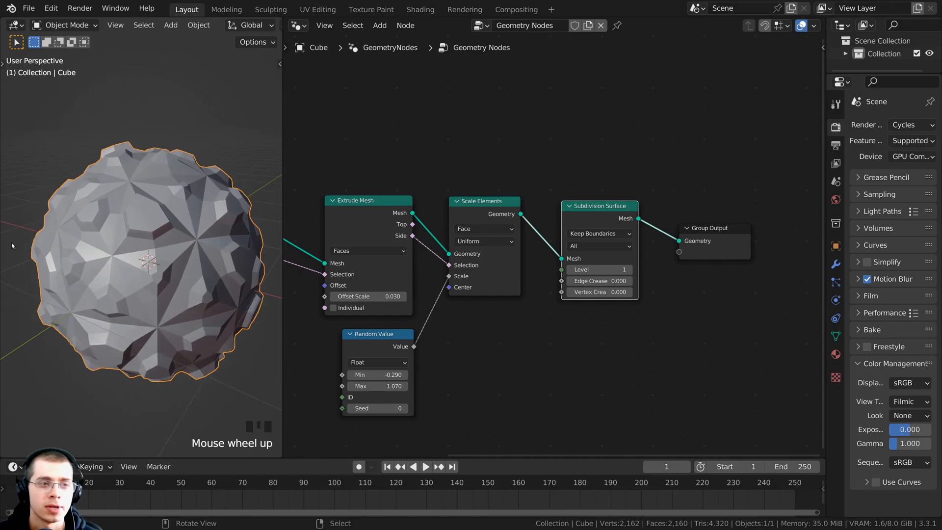
middle_click_drag(12, 245, 148, 211)
middle_click_drag(609, 297, 579, 302)
scroll(588, 302, "up", 7)
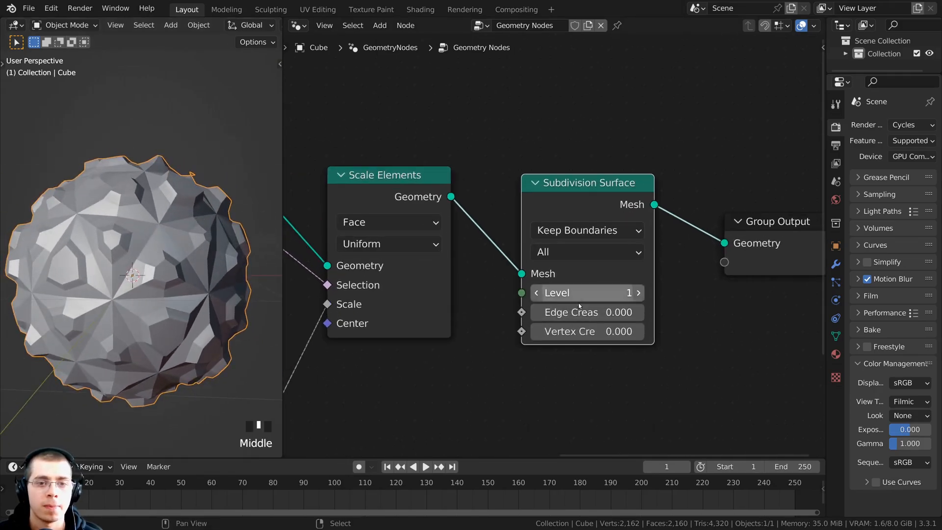
left_click(639, 293)
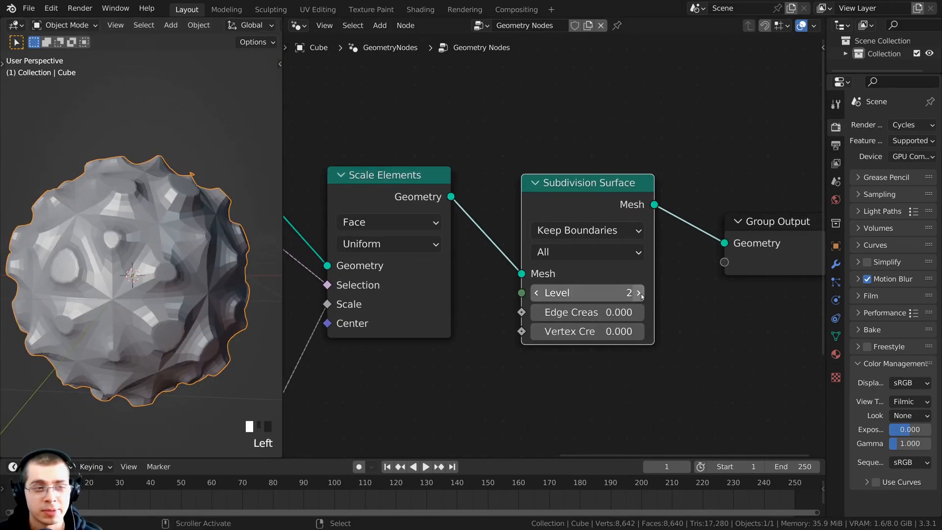
left_click(639, 293)
left_click(639, 293)
middle_click_drag(160, 227, 113, 269)
scroll(553, 246, "up", 1)
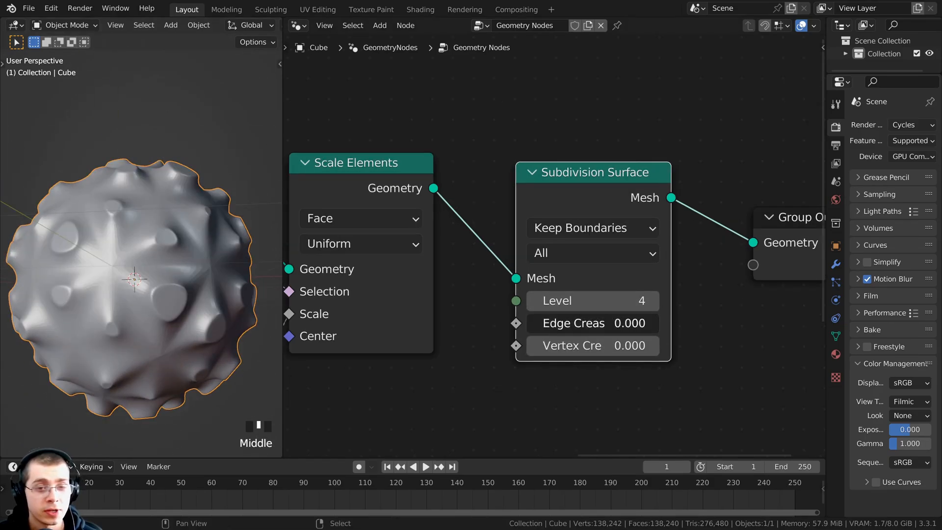
Set the Subdivision Surface Edge Crease to 0.521 and inspect the panel edges and corners up close
left_click_drag(589, 322, 682, 323)
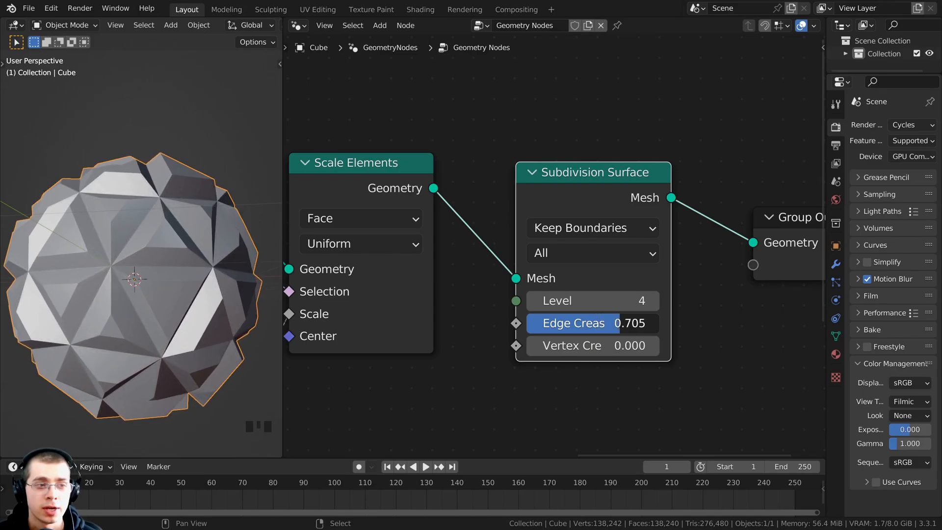
left_click_drag(609, 323, 597, 328)
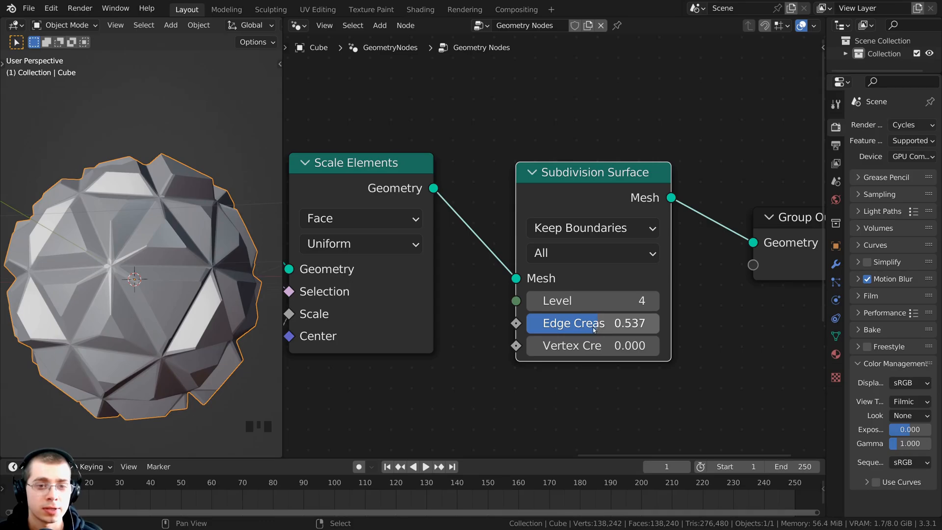
left_click(592, 330)
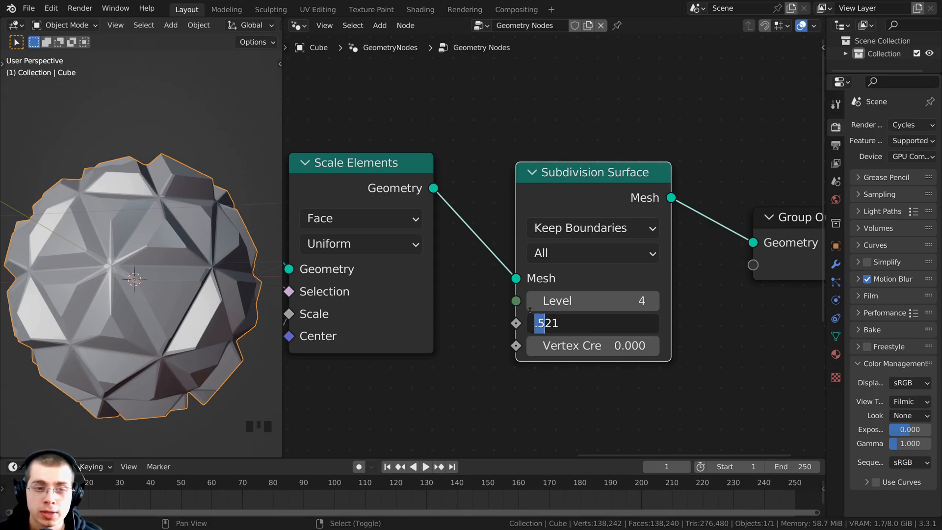
key("shift+Right")
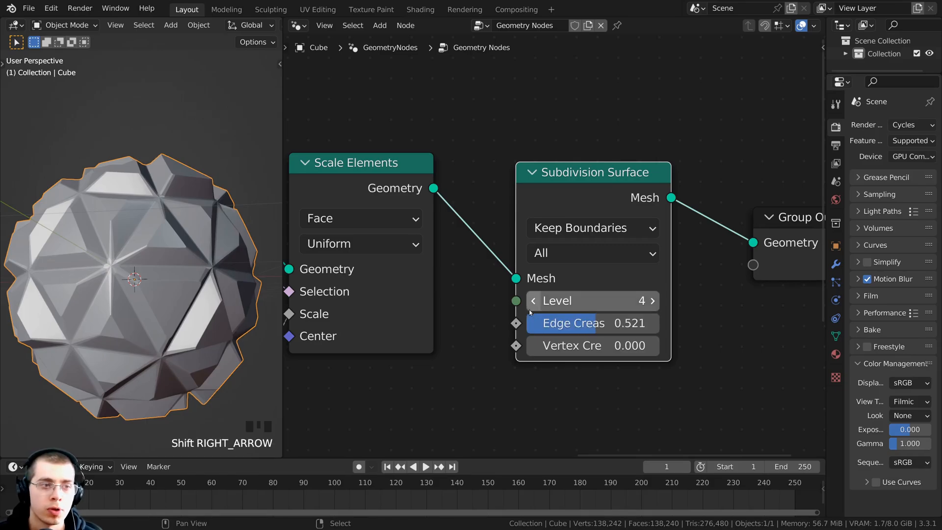
scroll(83, 265, "up", 4)
middle_click_drag(121, 239, 97, 218)
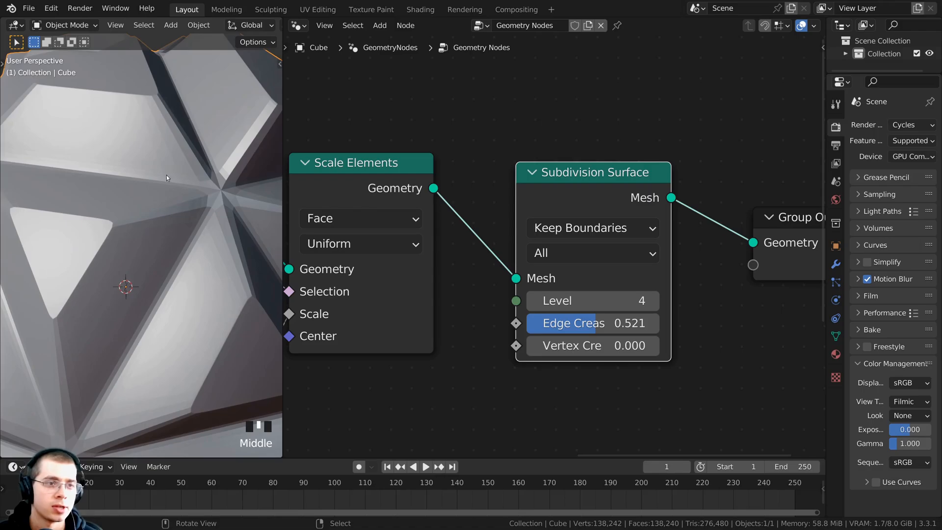
mouse_move(167, 178)
middle_mouse_down()
mouse_move(175, 193)
mouse_move(175, 181)
mouse_move(156, 190)
middle_mouse_up()
scroll(175, 193, "down", 5)
scroll(140, 239, "down", 3)
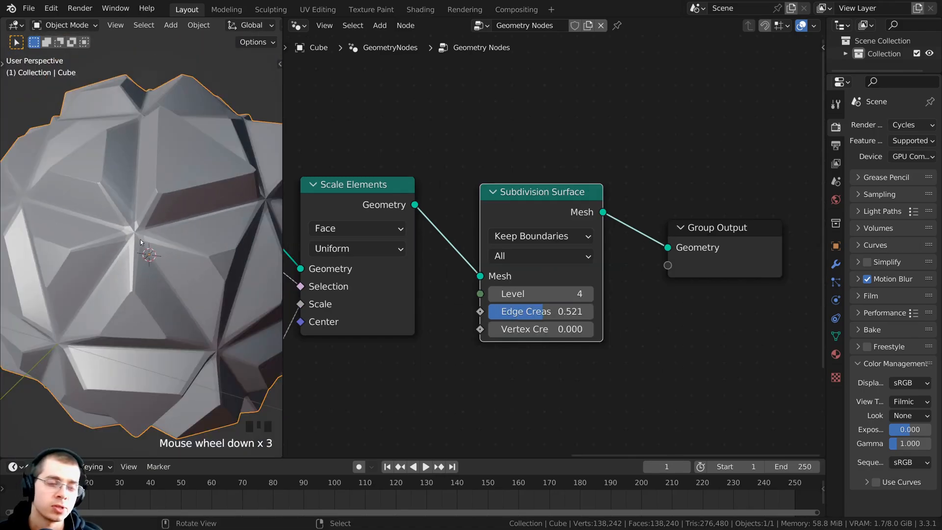
scroll(137, 234, "up", 3)
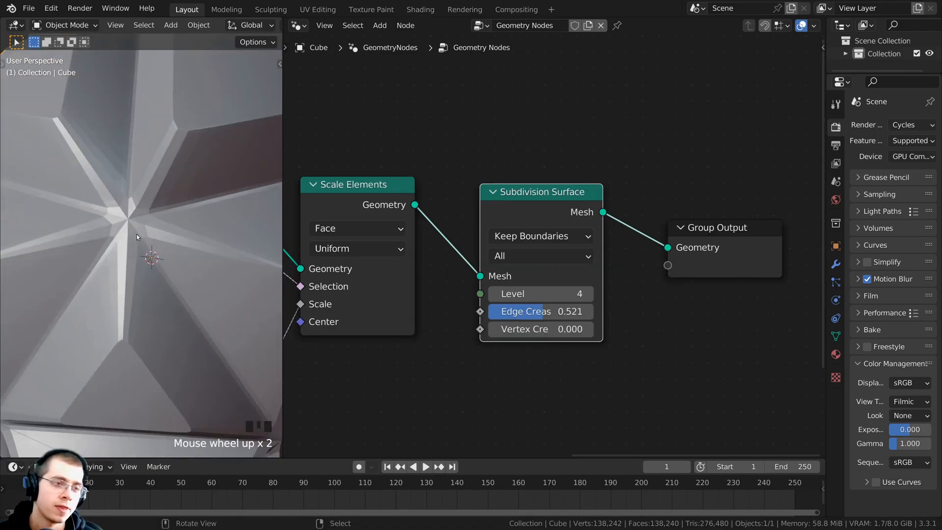
scroll(170, 243, "down", 4)
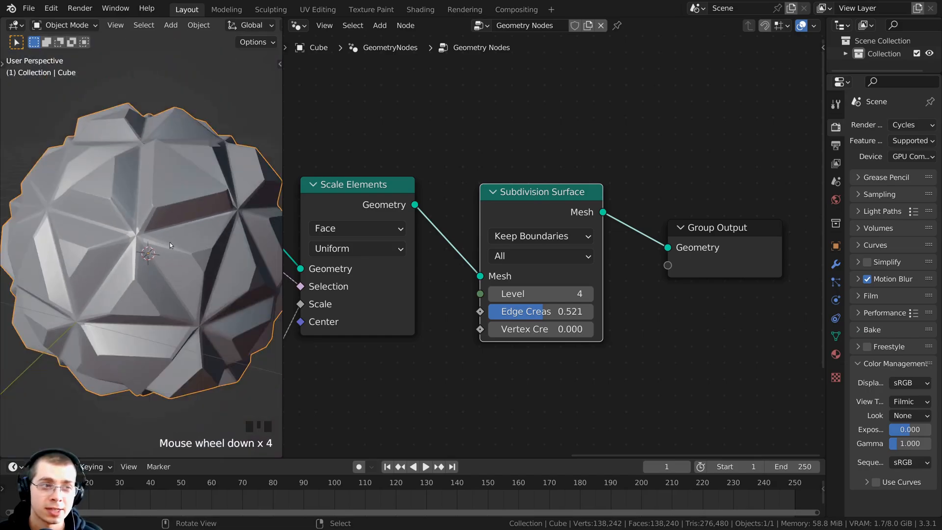
Add a Set Shade Smooth node between Subdivision Surface and the Group Output, and view the shading on the orb
middle_click_drag(647, 170, 612, 178)
key("shift+a")
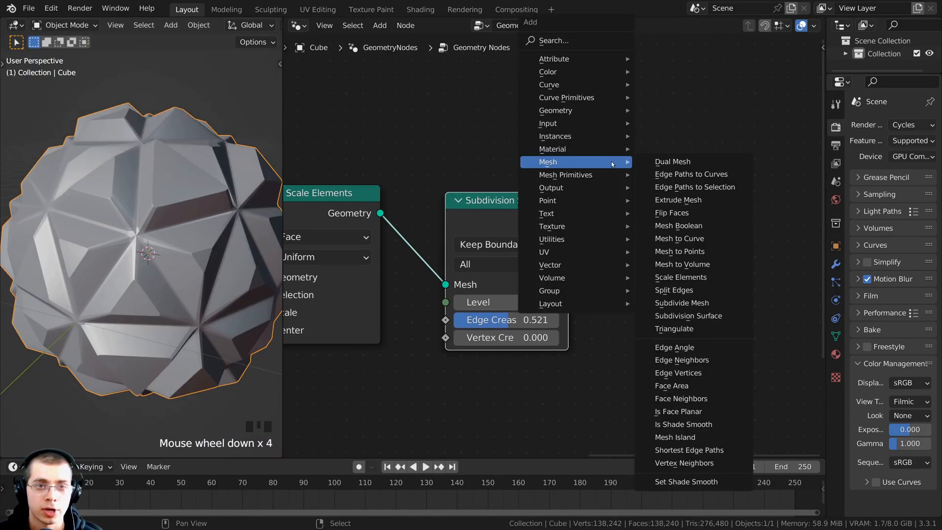
type("s")
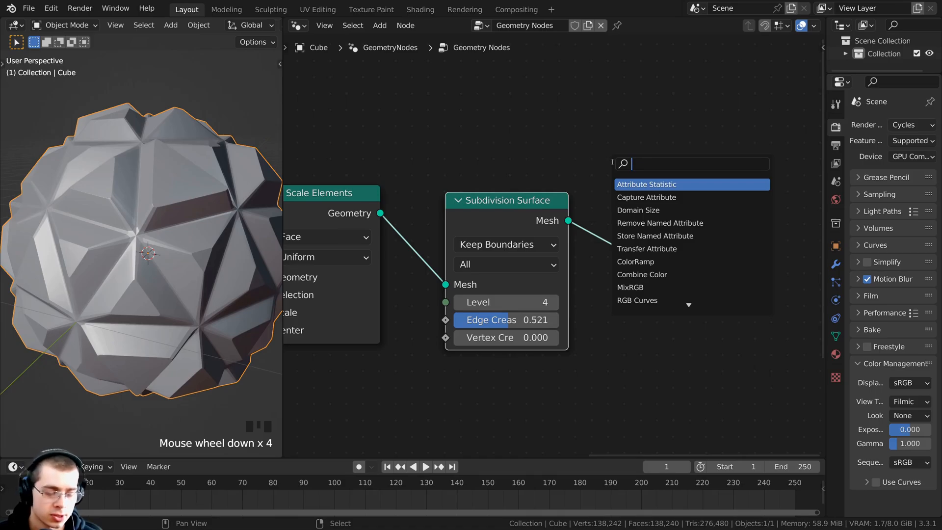
type("shae")
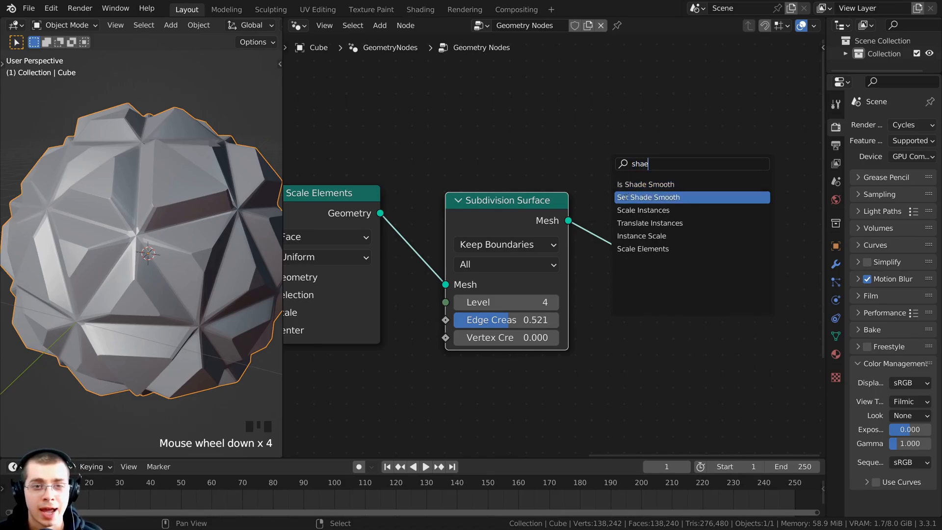
left_click(646, 197)
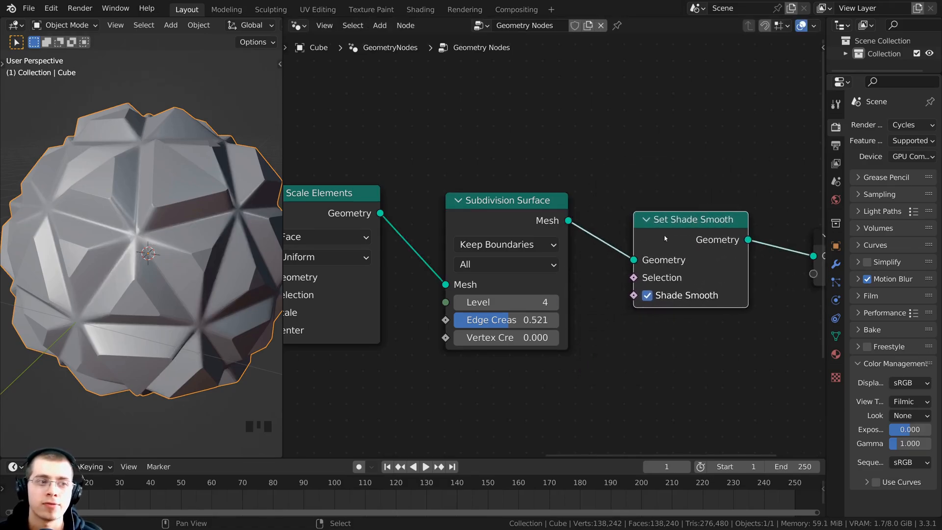
left_click(644, 238)
middle_click_drag(96, 242, 110, 325)
scroll(105, 260, "down", 3)
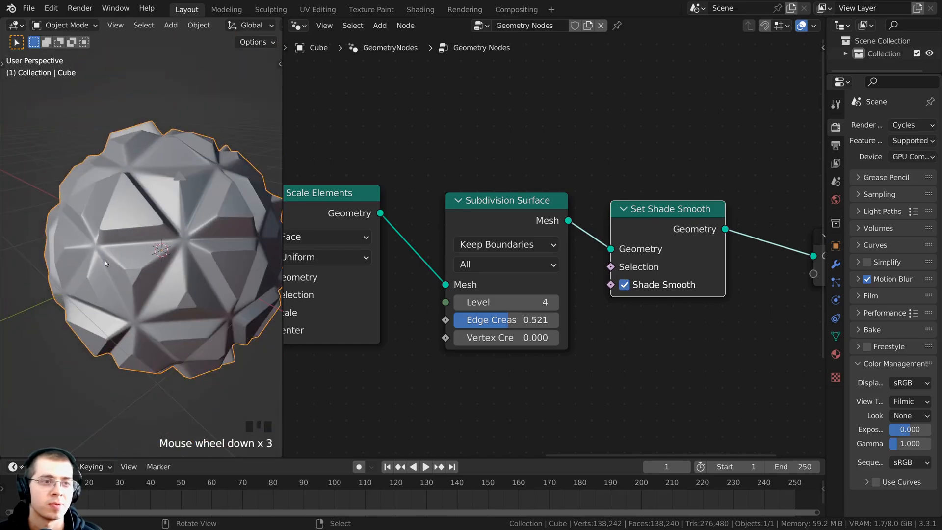
Examine the smooth-shaded orb from several sides and up close, including the creases between the panels
middle_click_drag(106, 260, 159, 224)
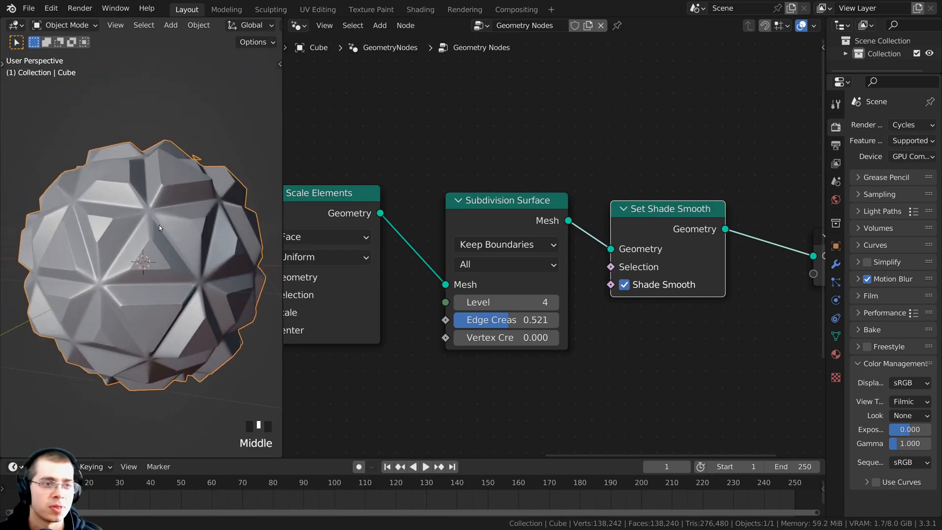
scroll(159, 225, "up", 2)
middle_click_drag(189, 296, 146, 296)
scroll(185, 208, "up", 2)
scroll(71, 195, "down", 2)
scroll(71, 198, "down", 2)
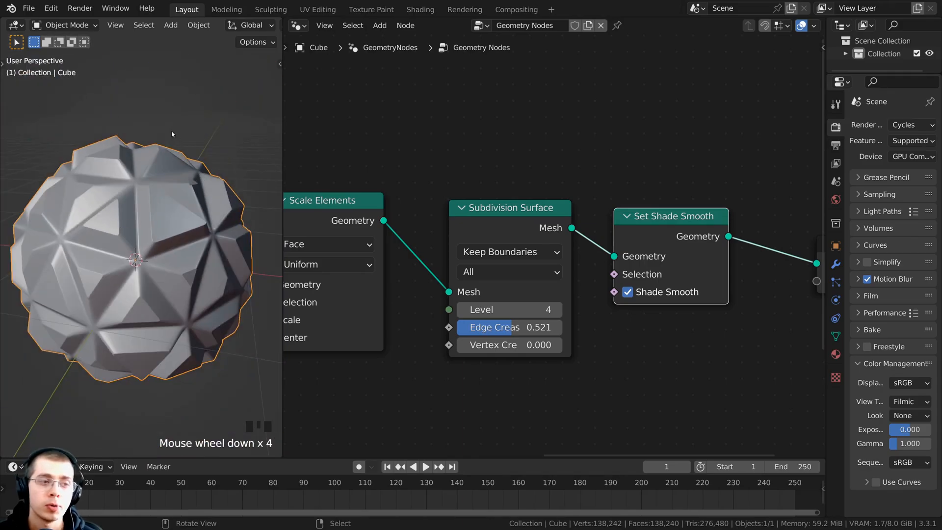
scroll(162, 255, "up", 3)
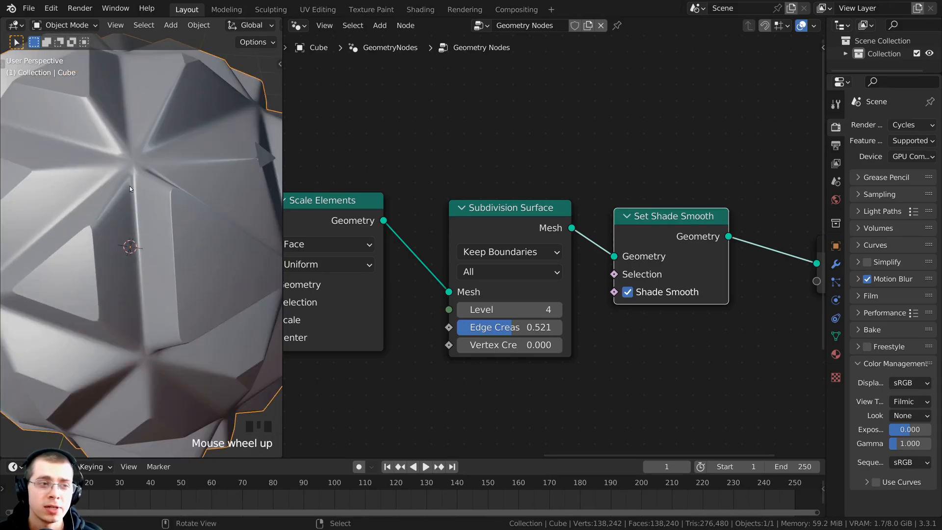
middle_click_drag(121, 190, 157, 178)
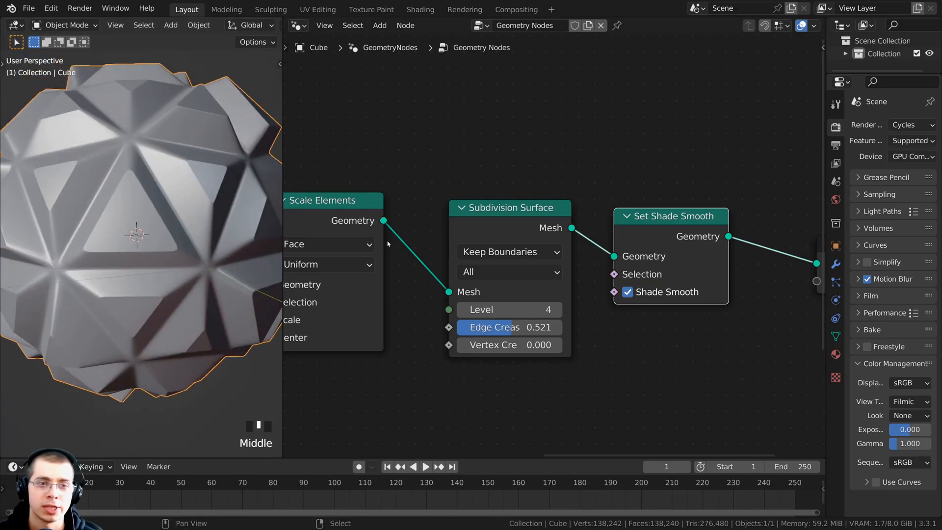
Duplicate the Ico Sphere node at the start of the tree and place the copy above Set Shade Smooth
scroll(408, 212, "down", 4)
middle_click_drag(400, 244, 557, 275)
scroll(456, 289, "down", 3)
middle_click_drag(456, 292, 635, 293)
left_click(410, 274)
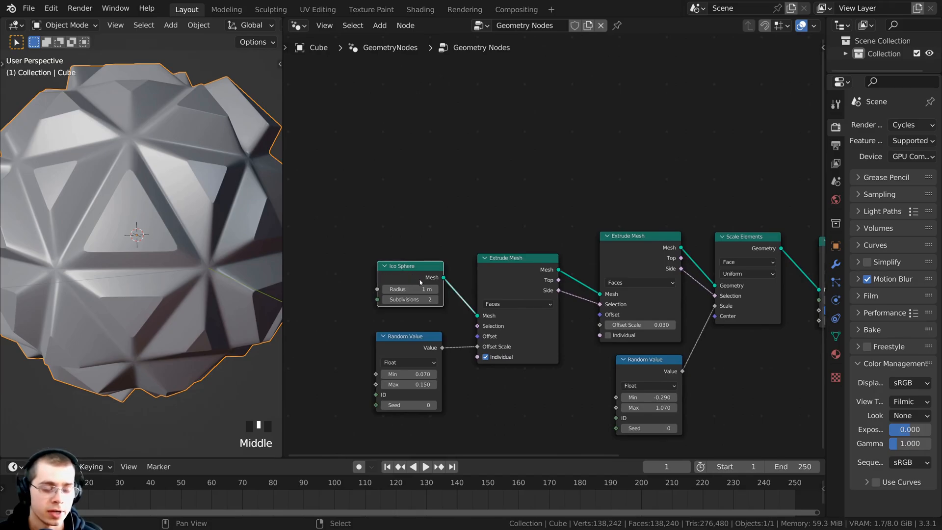
middle_click_drag(429, 285, 353, 302)
key("shift+d")
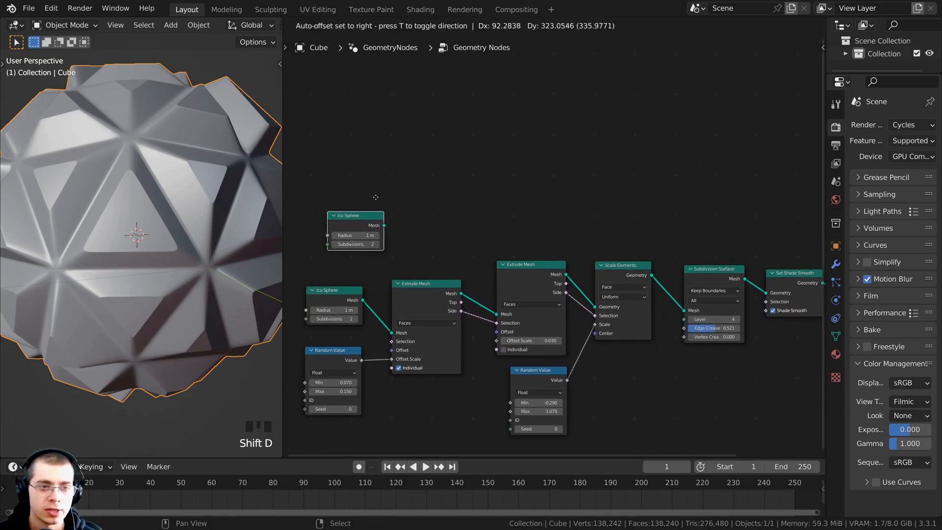
scroll(480, 225, "up", 2)
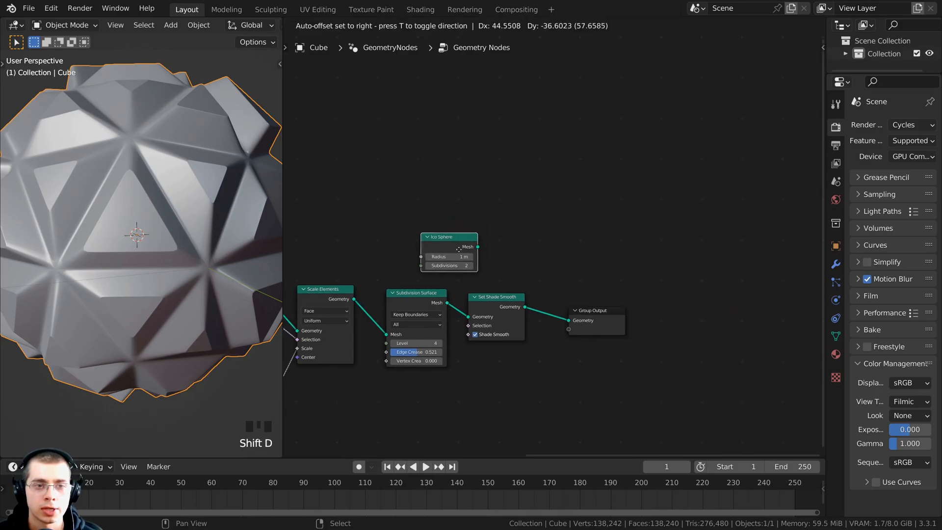
left_click(454, 266)
scroll(454, 267, "up", 2)
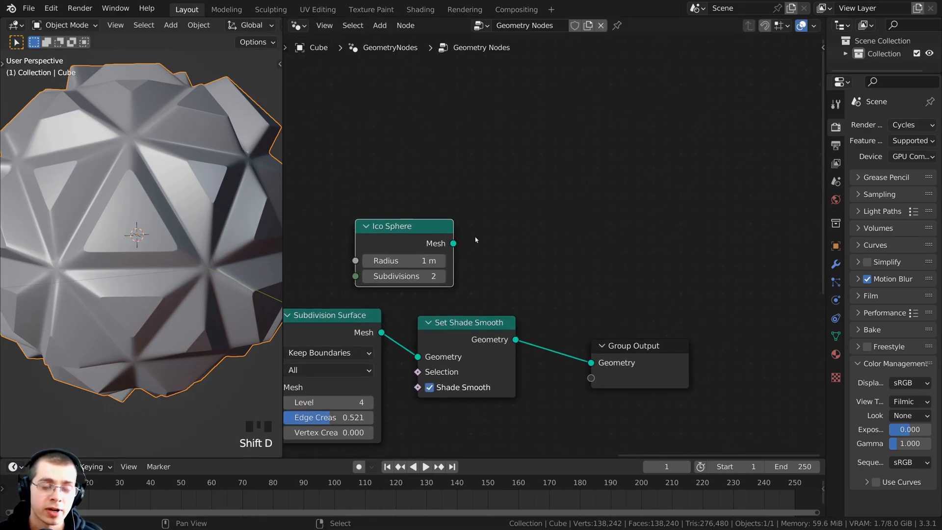
Add a Join Geometry node between Set Shade Smooth and the Group Output, leaving some space around it
scroll(210, 172, "up", 2)
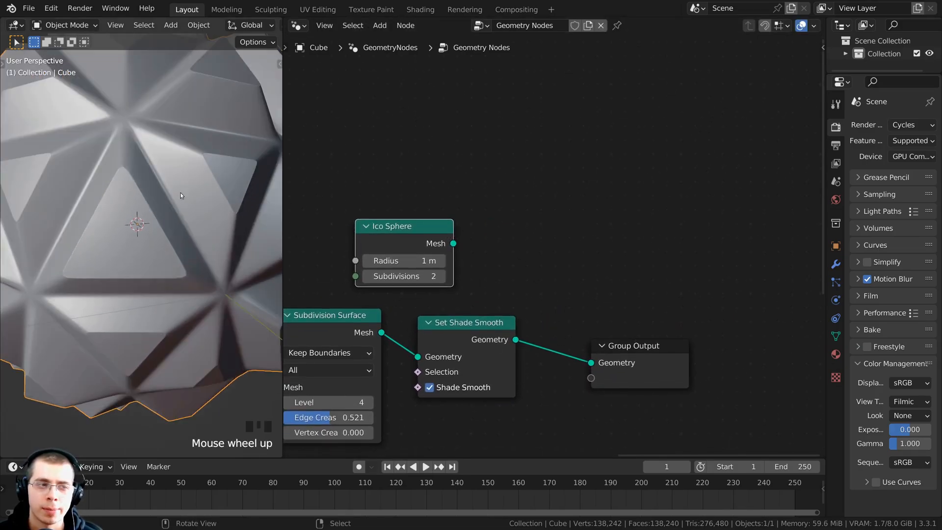
scroll(158, 160, "up", 1)
middle_click_drag(158, 160, 131, 138)
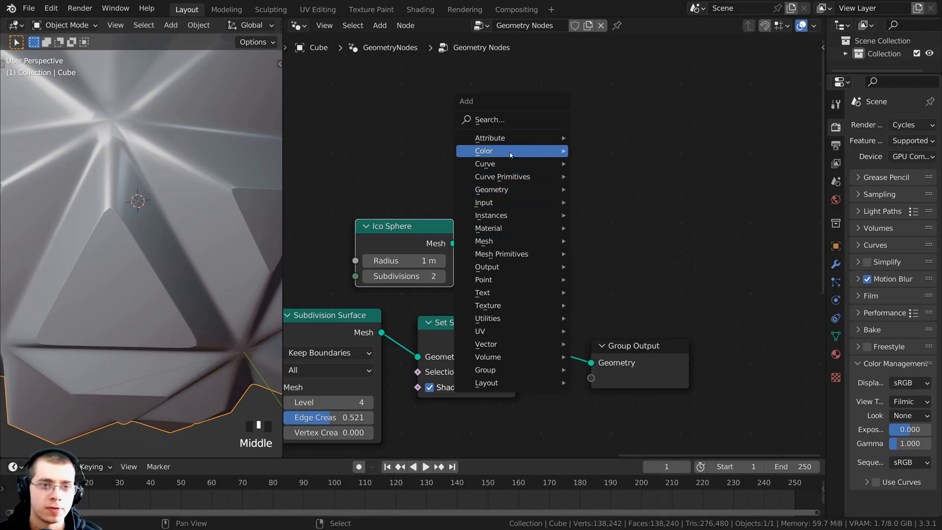
left_click(491, 119)
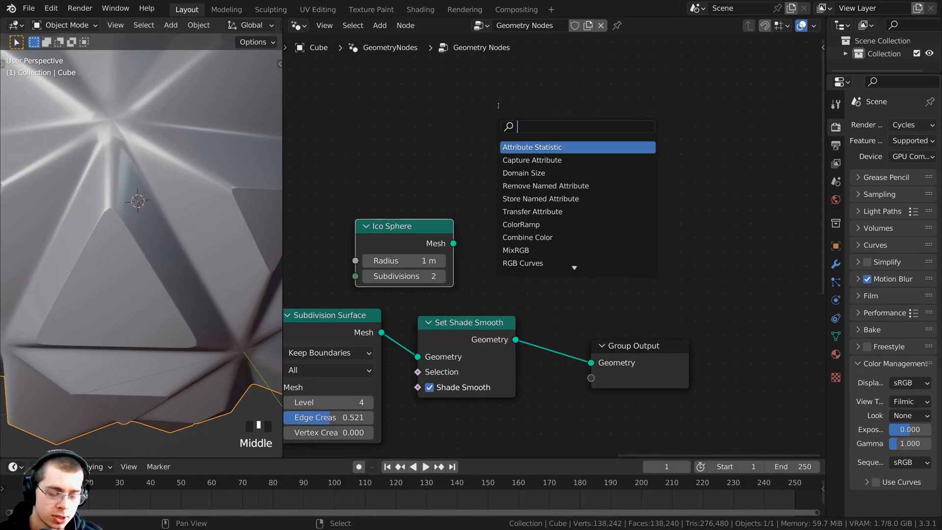
type("join")
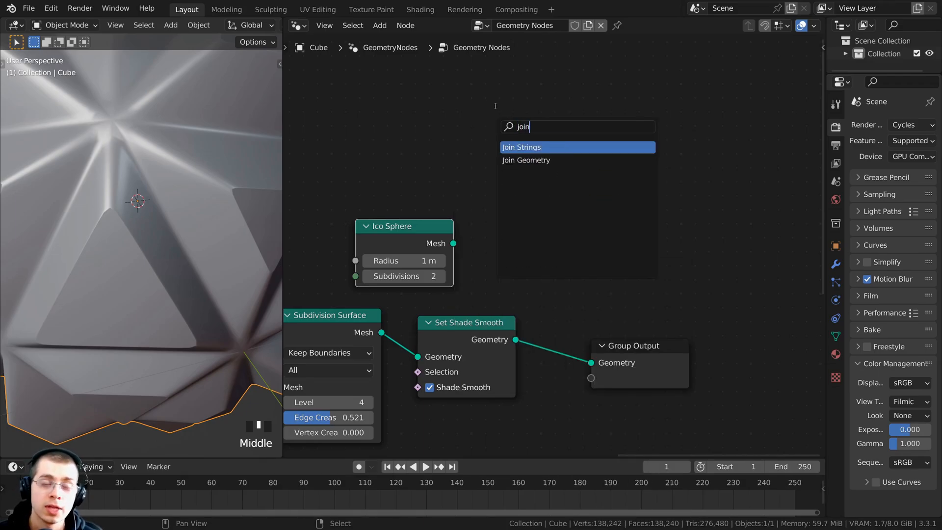
left_click(534, 161)
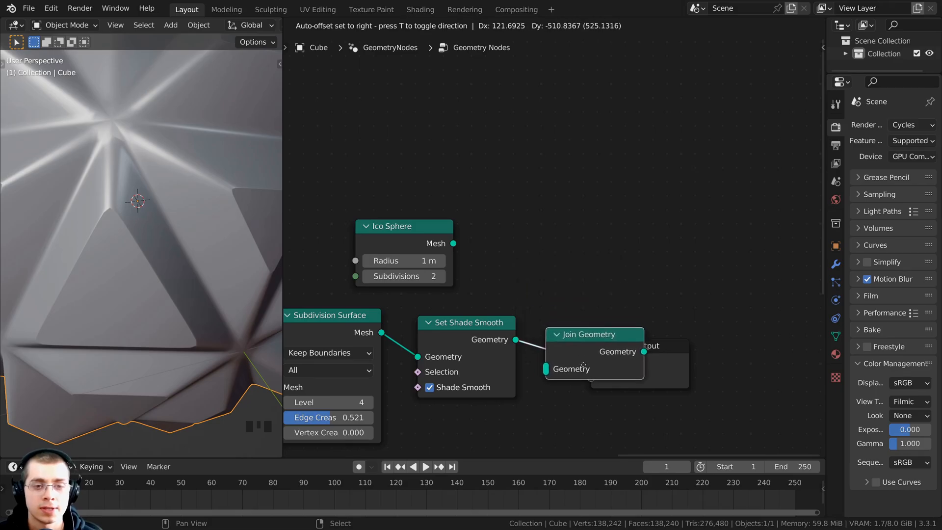
left_click(571, 379)
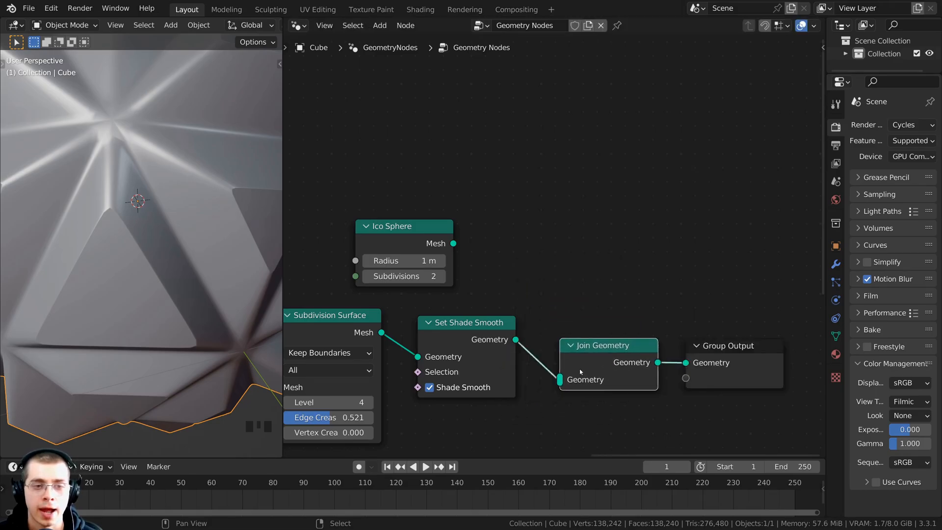
left_click_drag(606, 358, 613, 332)
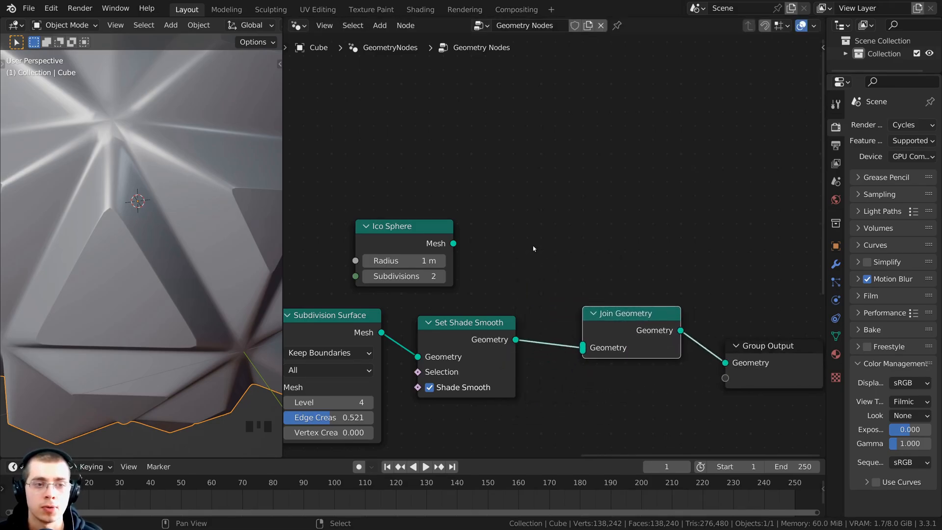
Connect the duplicated Ico Sphere's Mesh output to Join Geometry and look at the combined orb
middle_click_drag(508, 234, 505, 220)
left_click_drag(437, 227, 580, 336)
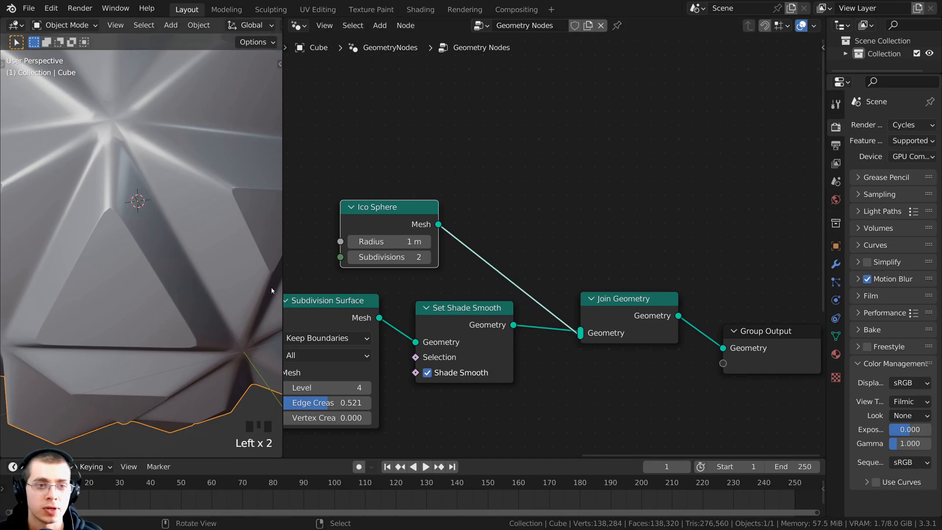
middle_click_drag(271, 294, 166, 266)
scroll(166, 266, "up", 2)
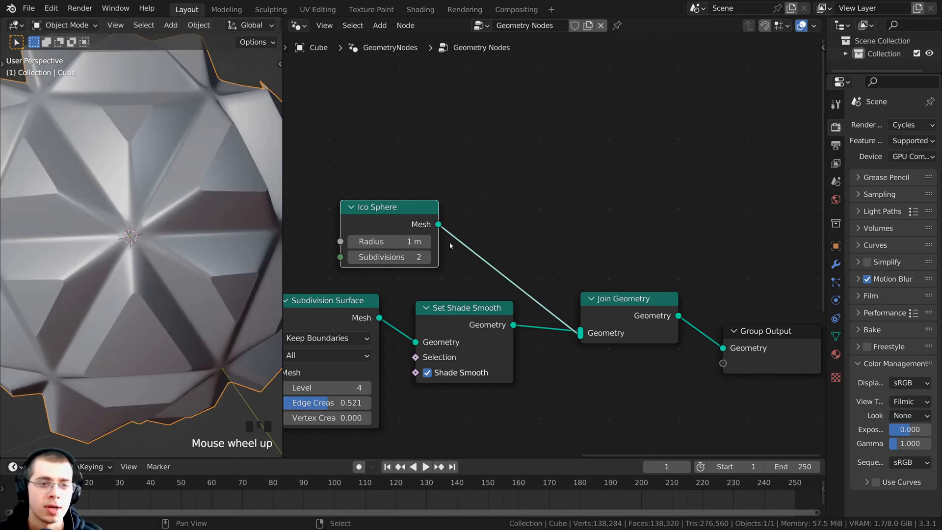
scroll(415, 219, "up", 1)
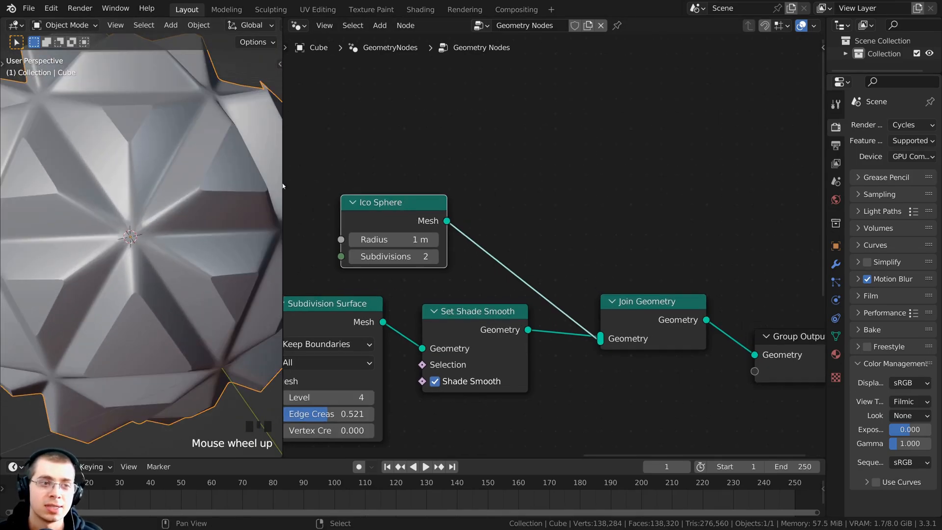
Set the Radius of the duplicated Ico Sphere to 1.01 m
middle_click_drag(359, 207, 373, 204)
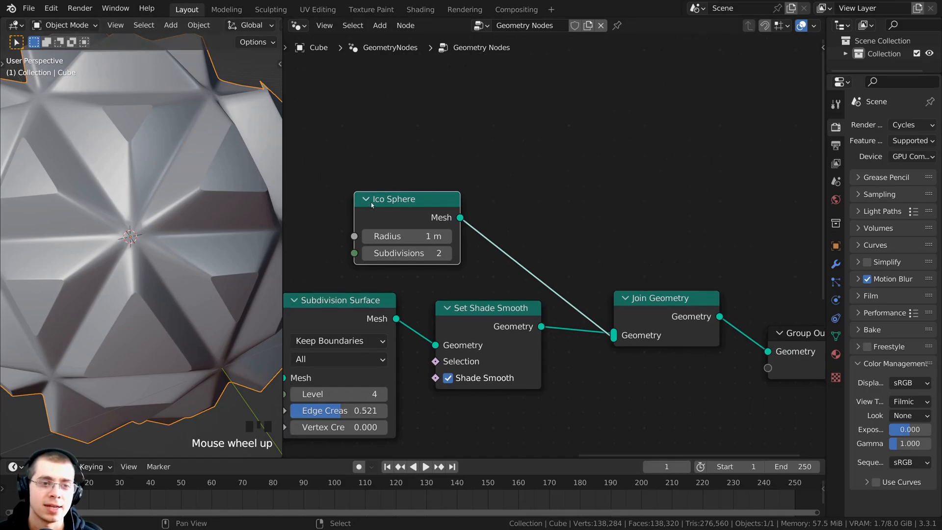
mouse_move(387, 237)
left_mouse_down("shift")
mouse_move(427, 237)
mouse_move(389, 237)
left_mouse_up("shift")
right_click(388, 237)
scroll(245, 248, "down", 1)
left_click(409, 239)
left_click(408, 239)
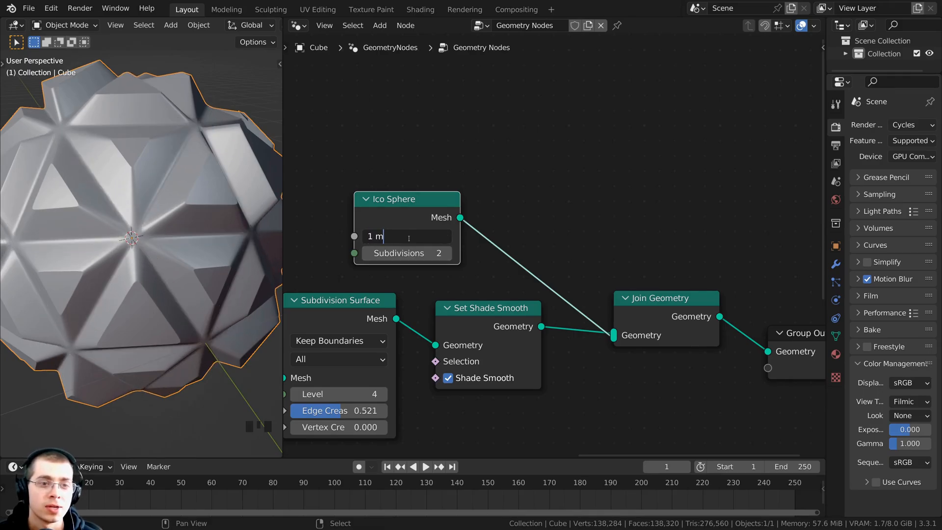
key("BackSpace")
key("BackSpace")
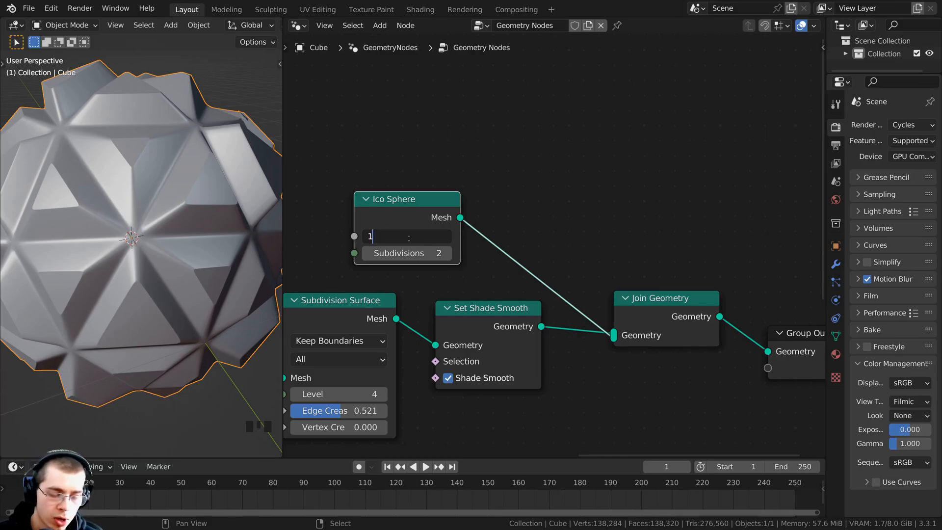
type(".01")
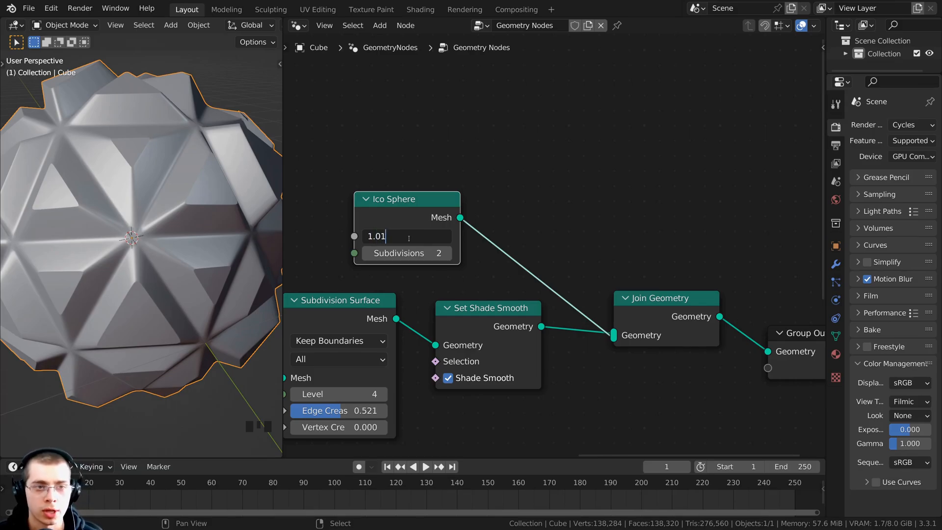
key("Left")
key("Left")
key("Return")
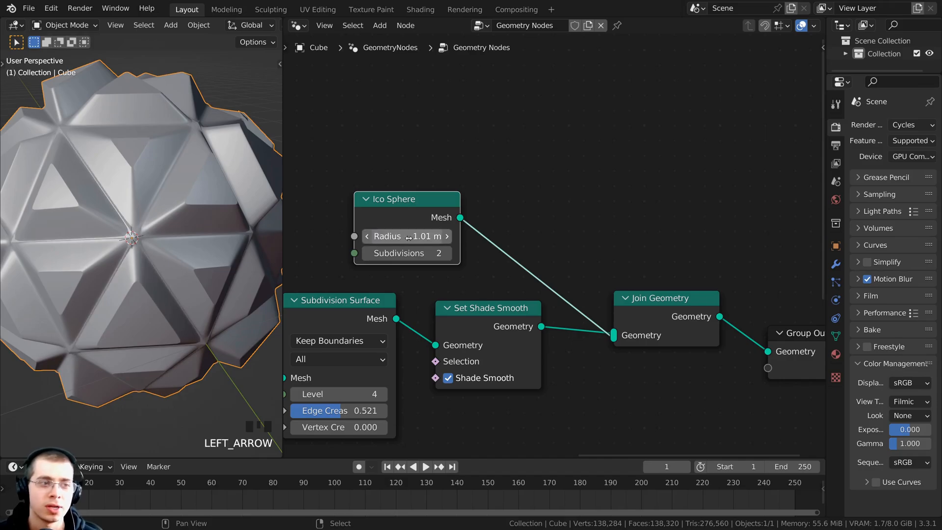
Check the grooves between the panels up close and from a distance, and save the file
scroll(129, 265, "up", 2)
middle_click_drag(129, 265, 129, 240)
scroll(134, 185, "up", 2)
scroll(120, 255, "down", 2)
scroll(131, 266, "down", 3)
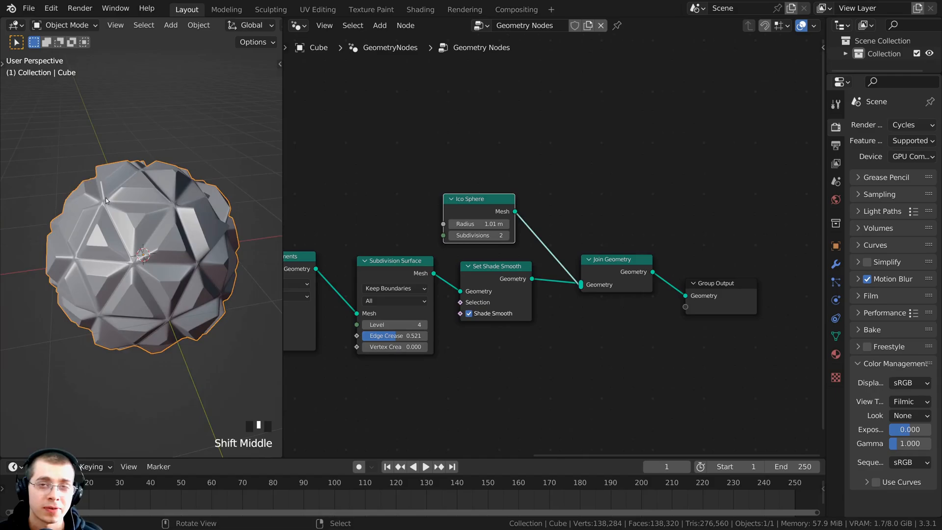
middle_click_drag(106, 201, 143, 198)
key("ctrl+s")
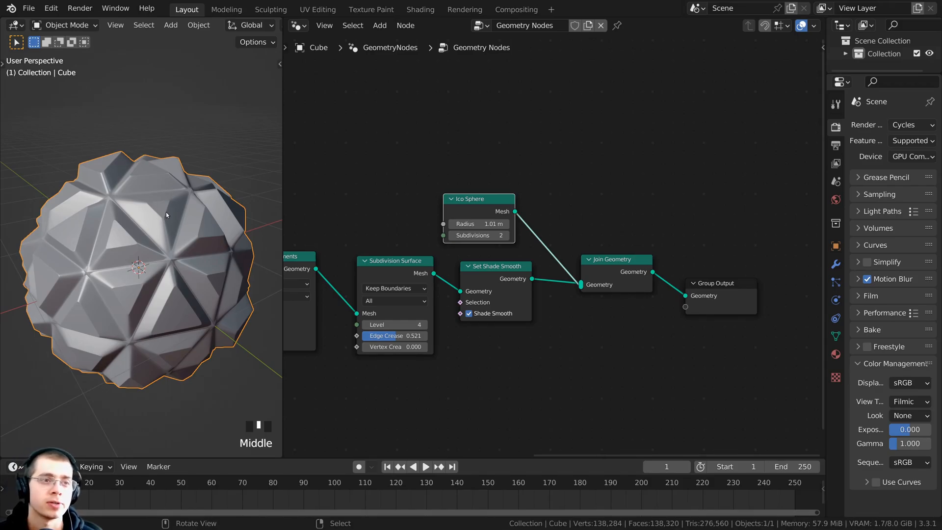
Widen the 3D viewport at the expense of the node editor and view the whole orb in it
left_click_drag(280, 137, 634, 160)
scroll(705, 181, "down", 5)
middle_click_drag(705, 181, 713, 175)
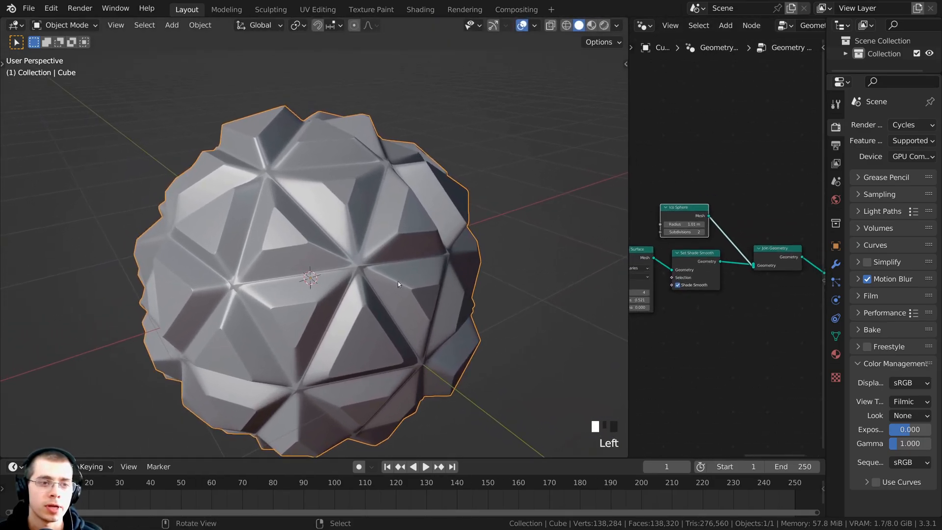
scroll(399, 281, "down", 2)
middle_click_drag(398, 281, 339, 193)
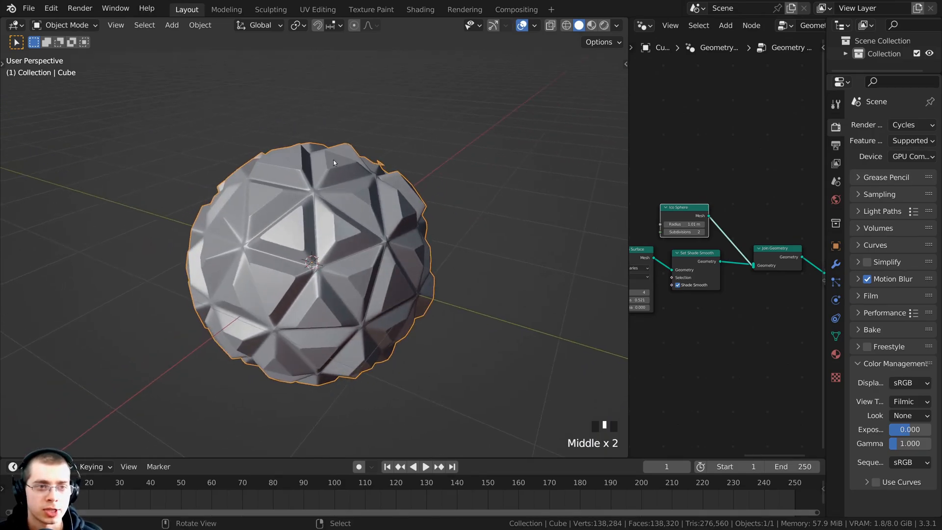
Add a camera to the scene and switch to the front orthographic view
key("shift+a")
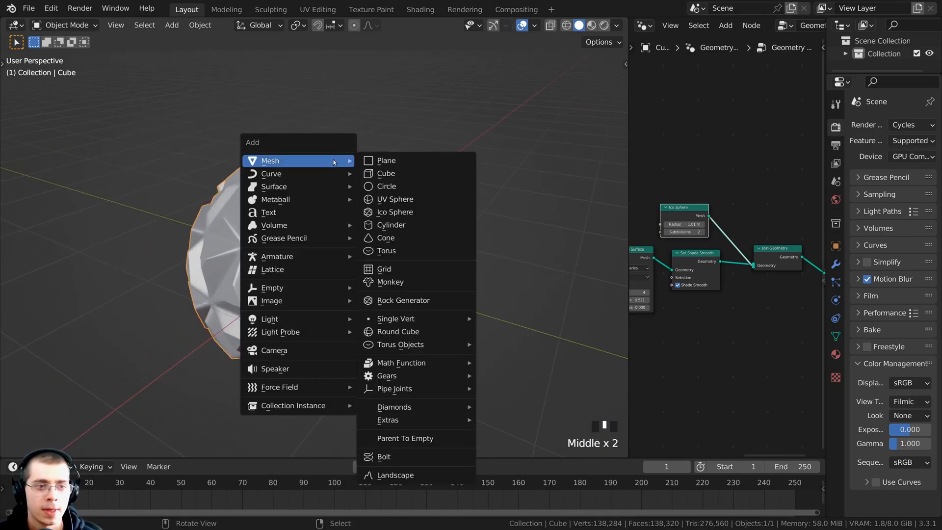
left_click(269, 351)
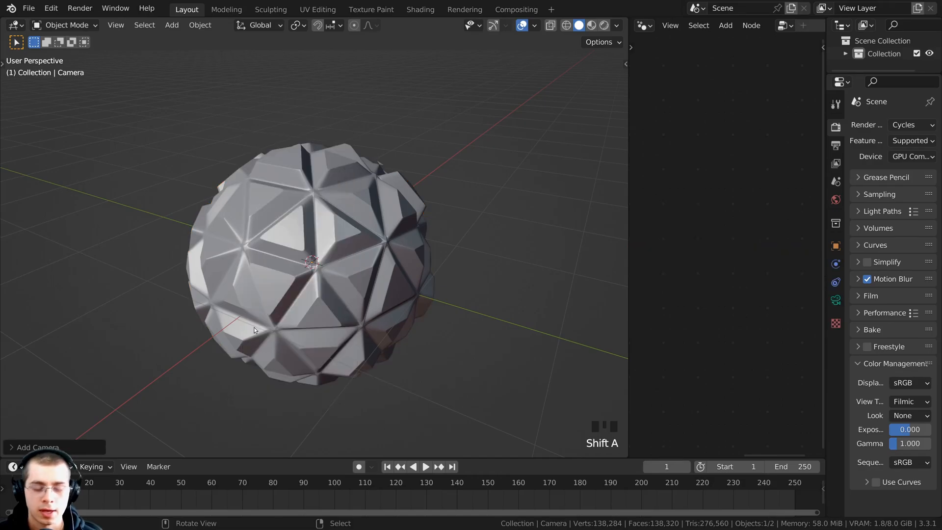
key("KP_1")
middle_click_drag(483, 293, 481, 313)
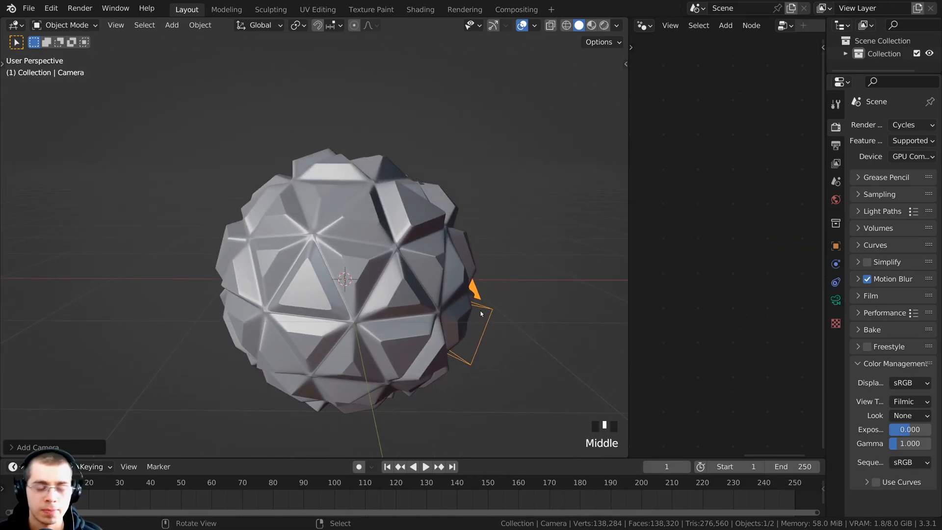
key("KP_1")
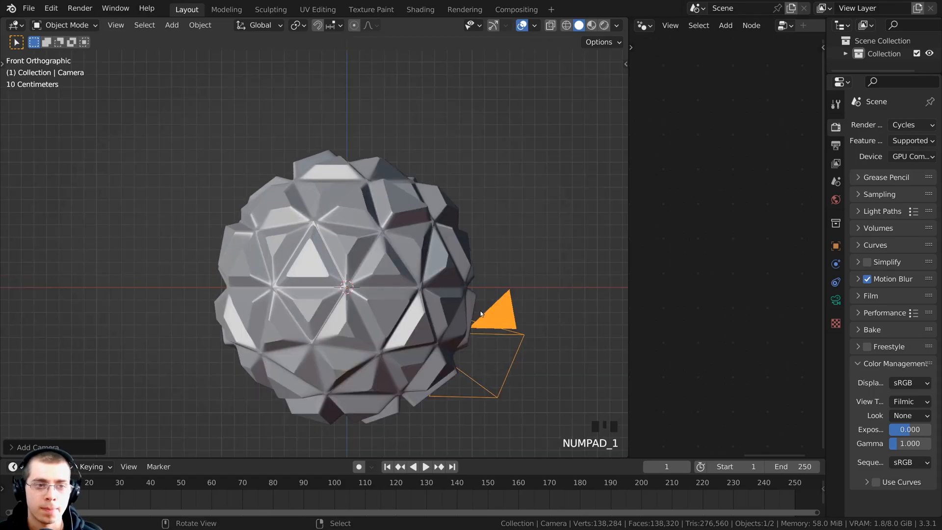
Frame the orb in a perspective view from the front and align the camera to that view
middle_click_drag(468, 290, 351, 235)
middle_click_drag(360, 282, 346, 276)
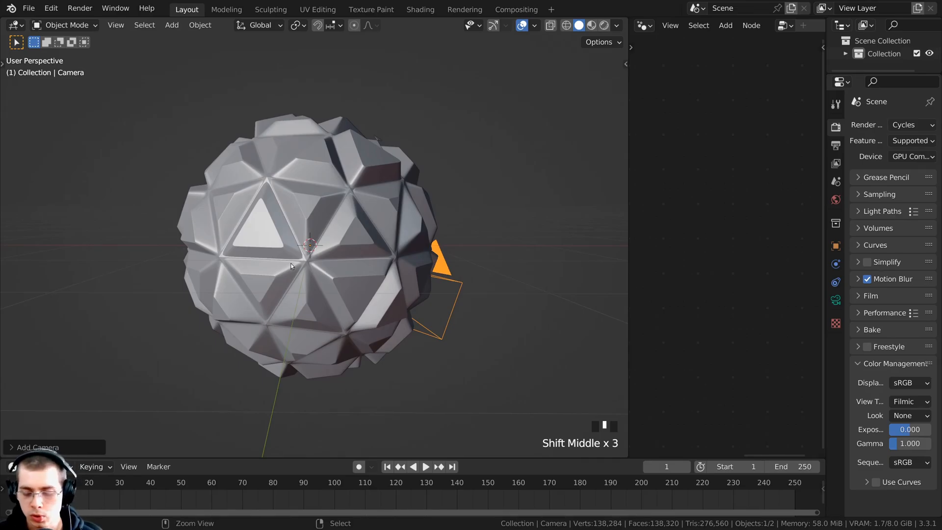
key("ctrl+alt+KP_0")
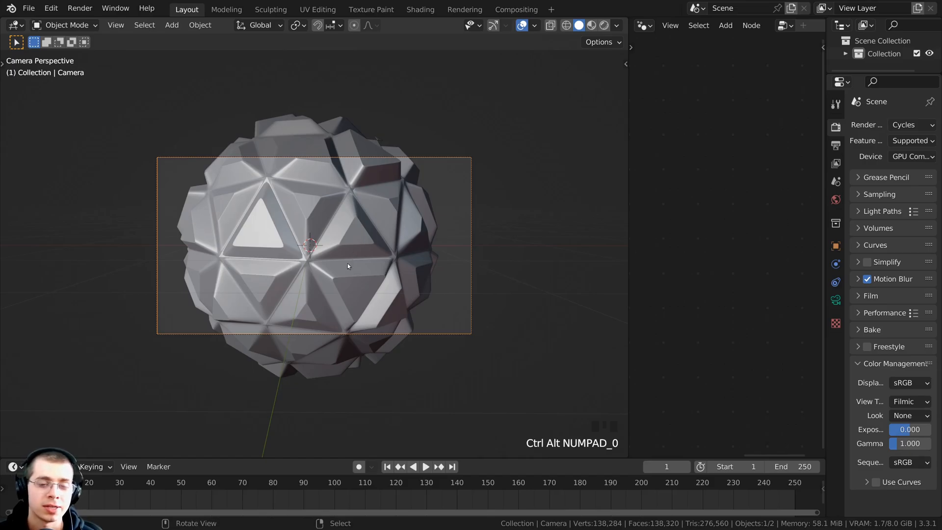
middle_click_drag(348, 263, 350, 276, "shift")
scroll(366, 143, "up", 2)
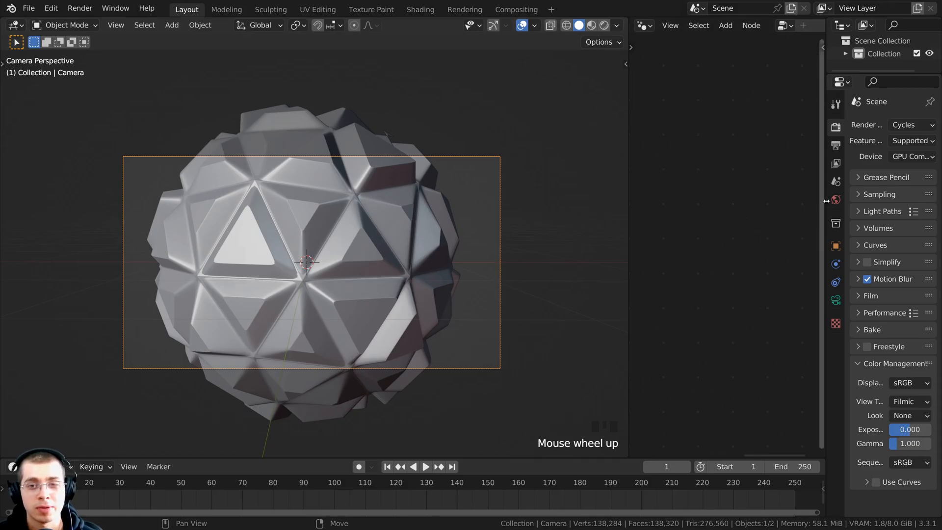
Widen the properties editor and set the render output's Y resolution to 2560 px for a square frame
left_click_drag(824, 203, 776, 202)
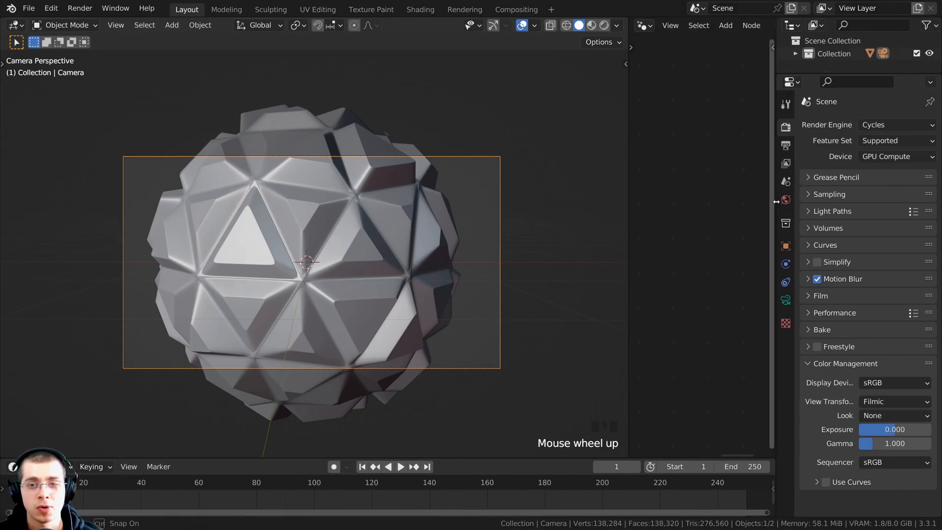
left_click(784, 148)
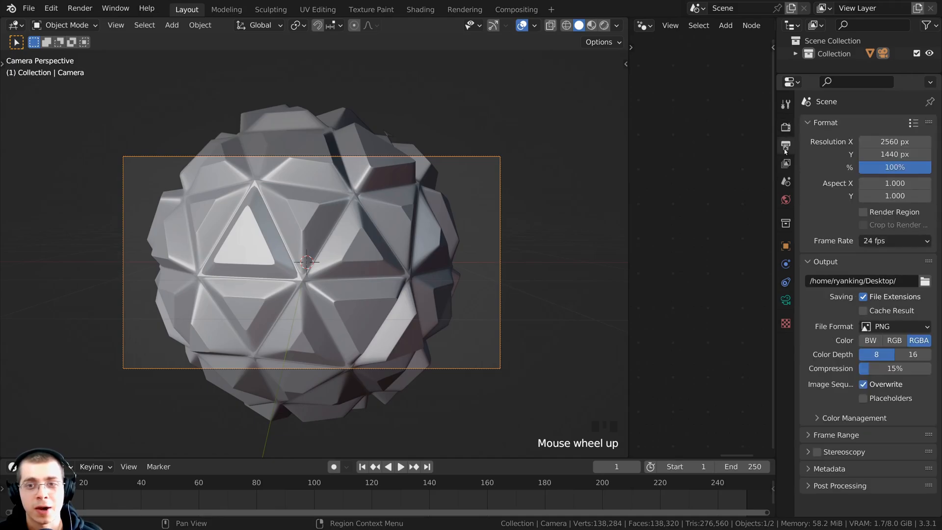
left_click(889, 155)
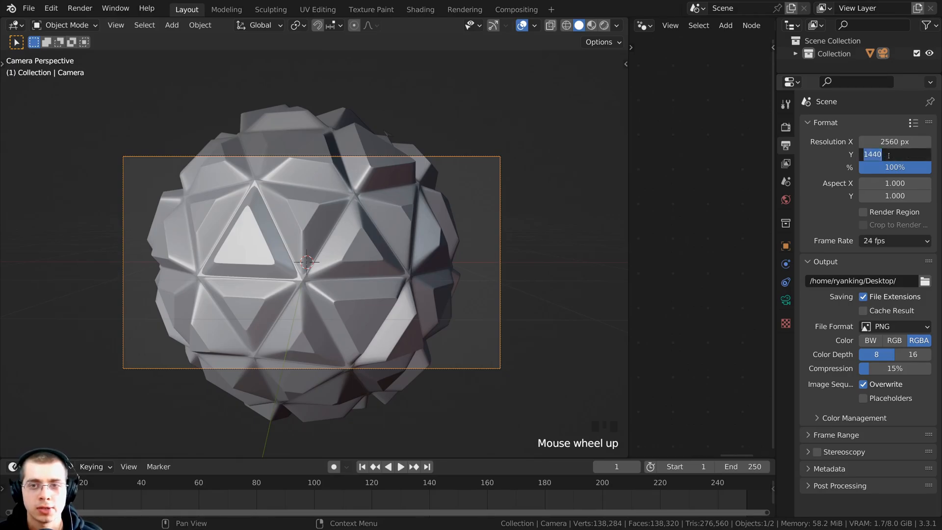
type("2")
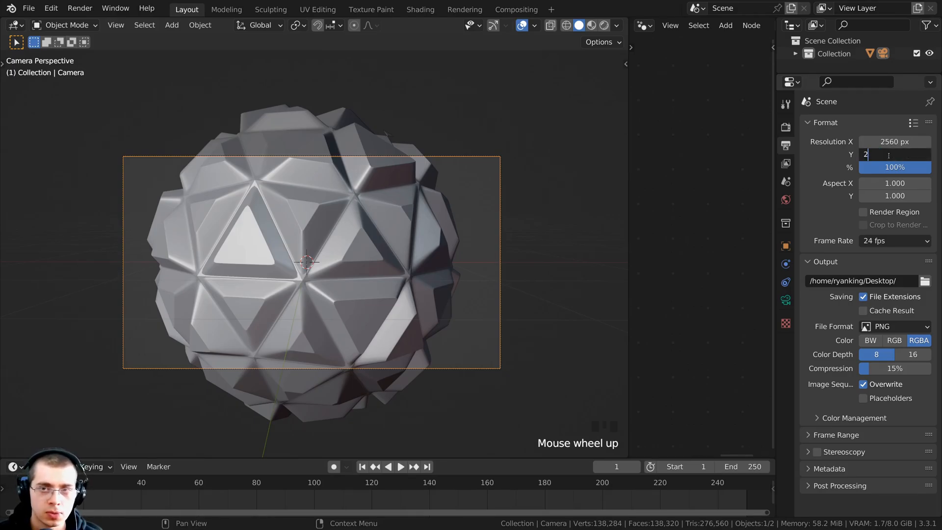
type("560")
key("Return")
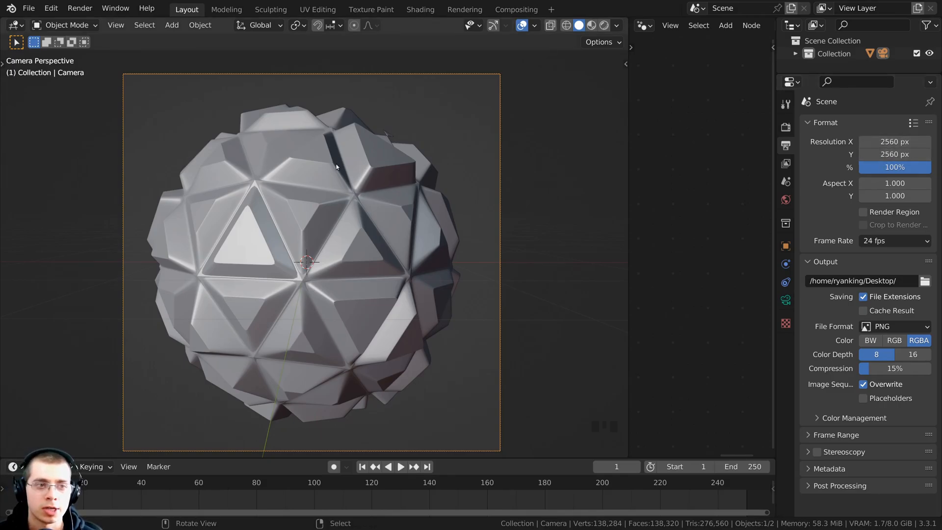
Select the camera and move it slightly so the orb sits centred in the square frame
scroll(494, 259, "down", 1)
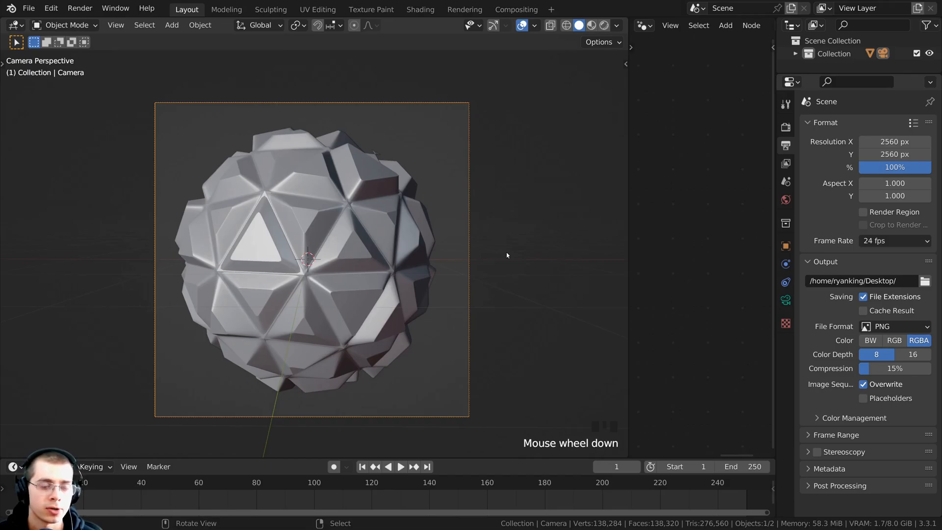
key("a")
right_click(468, 108)
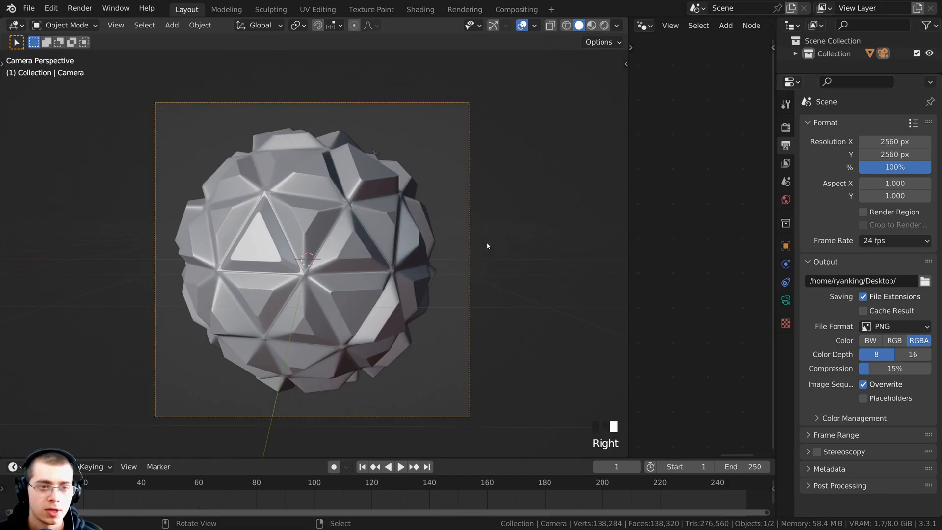
key("g")
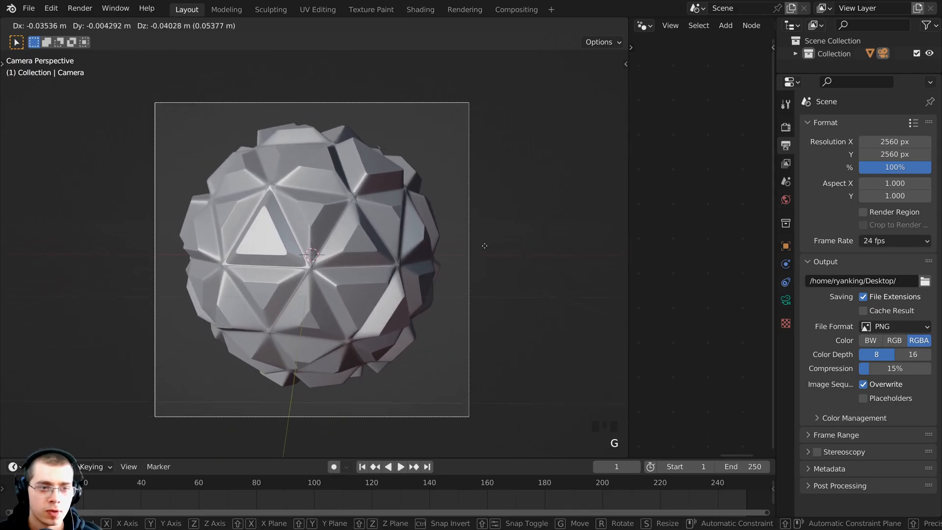
left_click(484, 245)
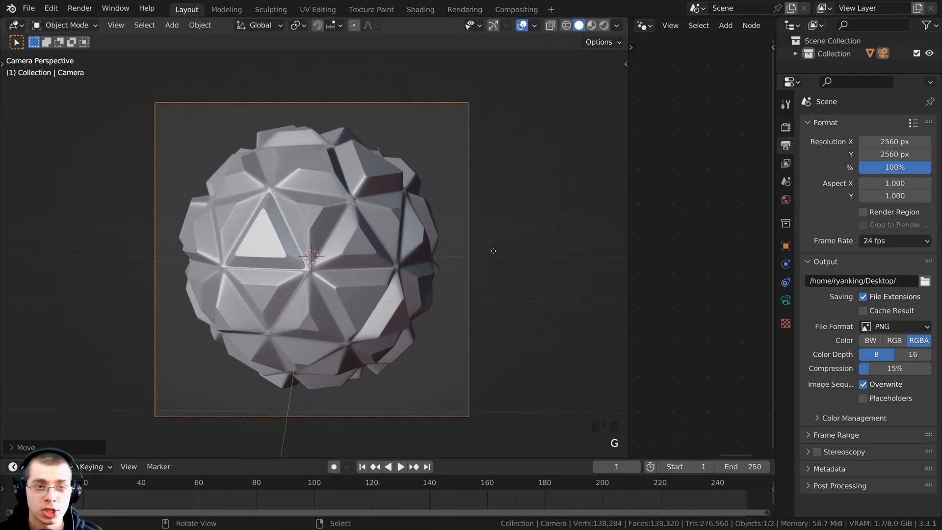
Move the camera back about 0.83 m along its local Z axis to leave more space around the orb
key("g")
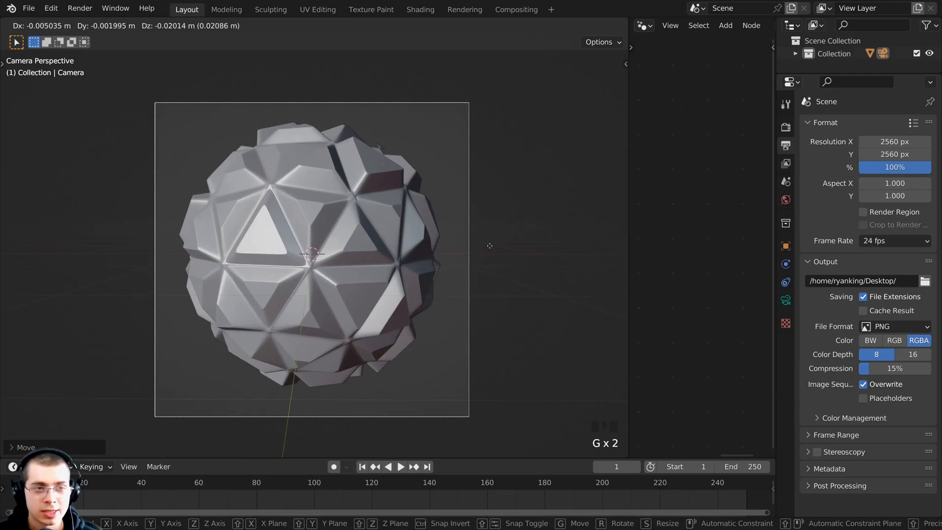
key("z")
key("z")
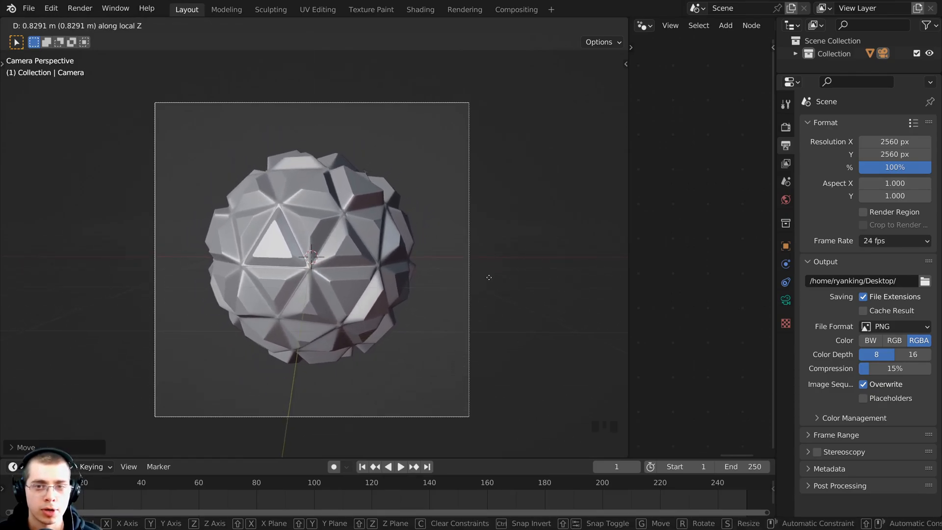
left_click(489, 277)
scroll(446, 273, "up", 2)
scroll(433, 274, "down", 1)
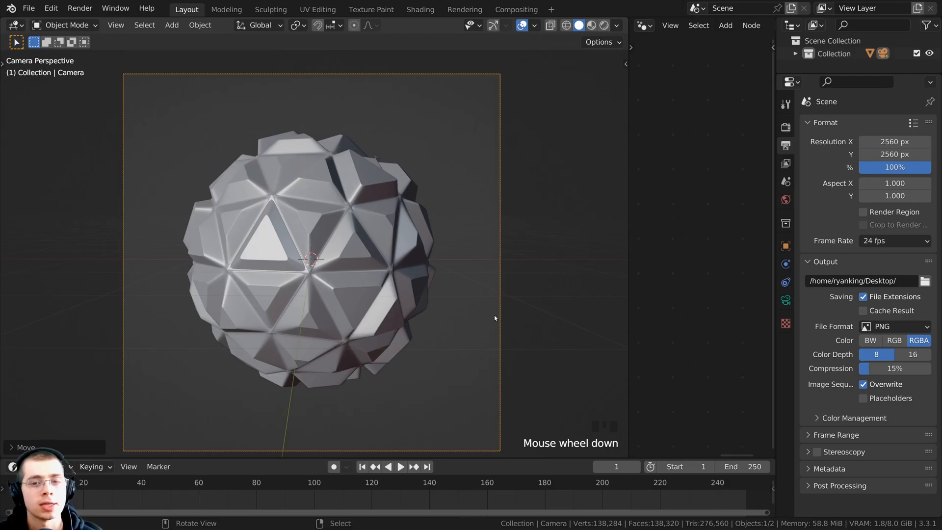
Set the camera's focal length to 80 mm in a widened properties editor
left_click(786, 305)
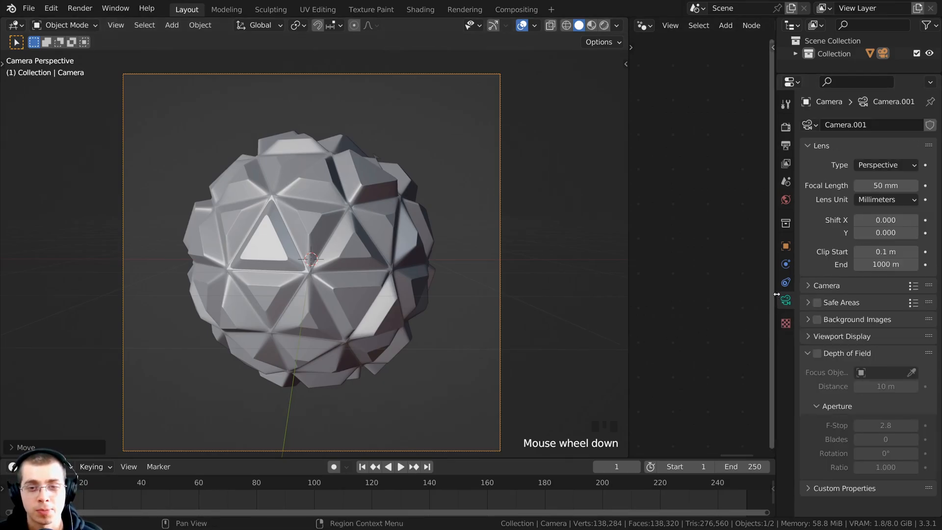
left_click_drag(772, 297, 728, 297)
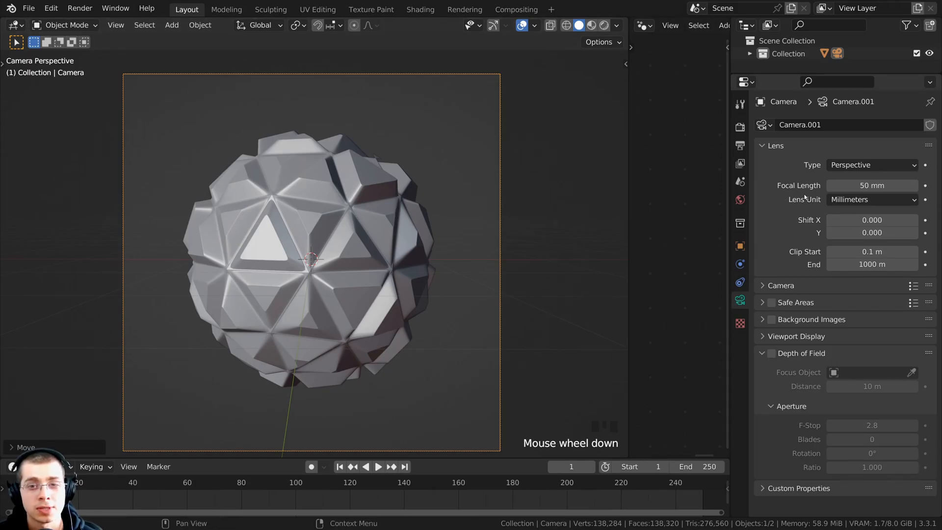
left_click_drag(863, 185, 891, 186)
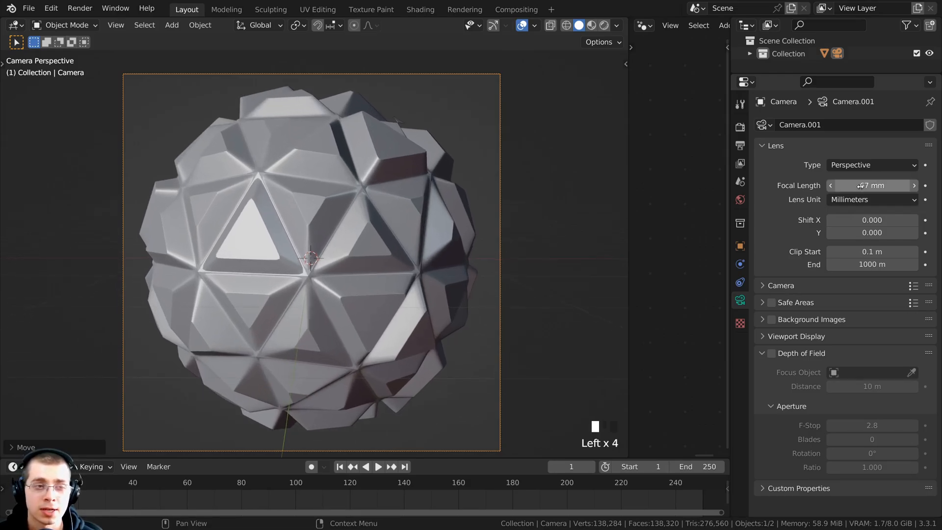
left_click(860, 185)
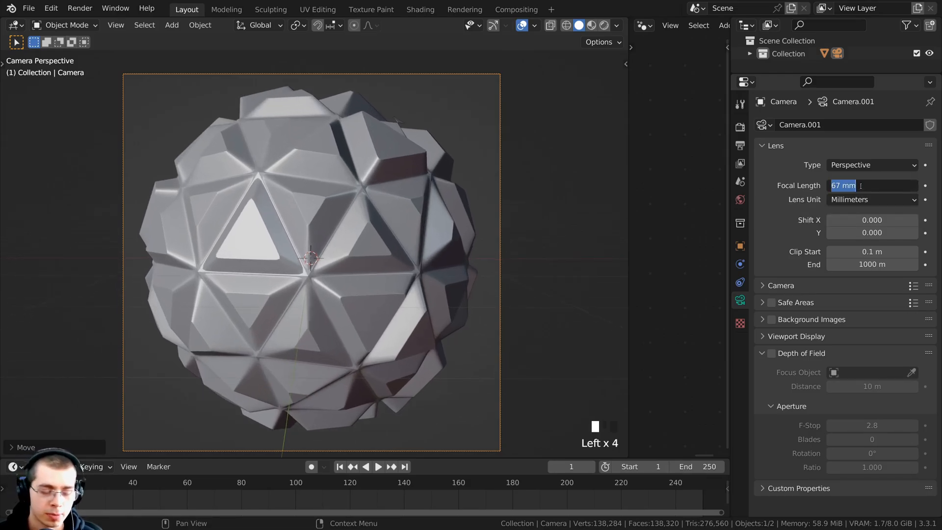
type("80")
left_click(765, 198)
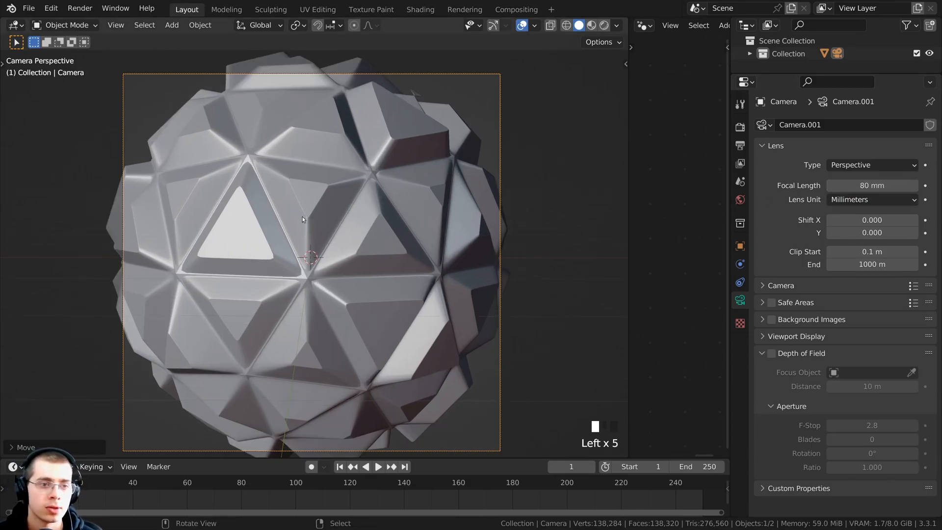
Move the camera back about 1.38 m along its local Z axis so the whole orb fits the frame
key("g")
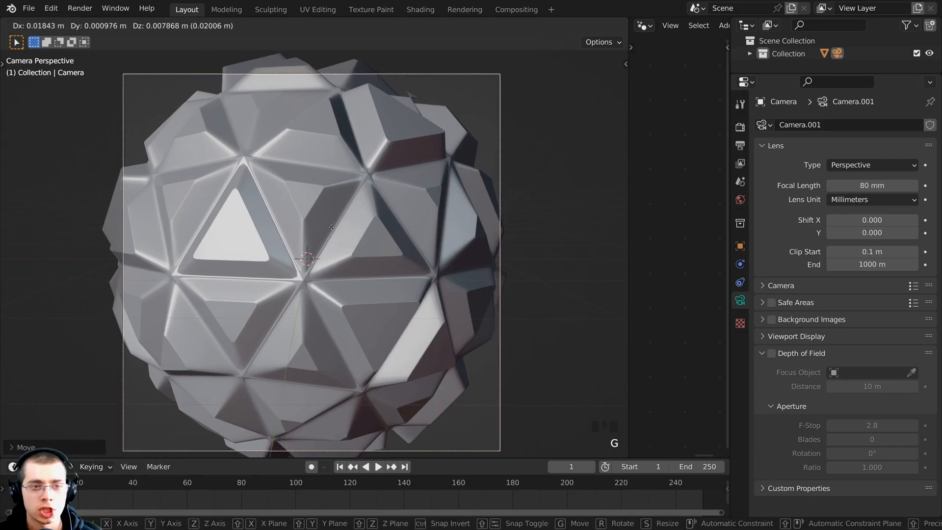
key("z")
key("z")
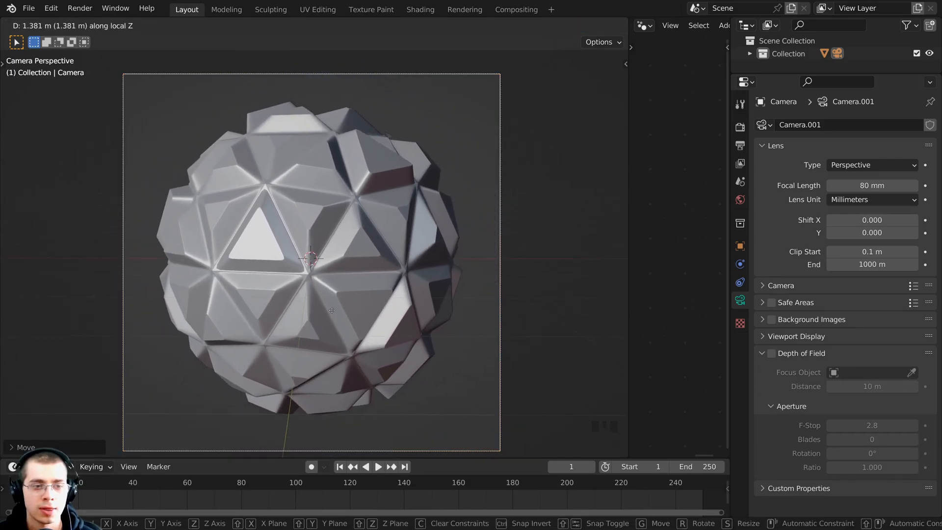
left_click(332, 310)
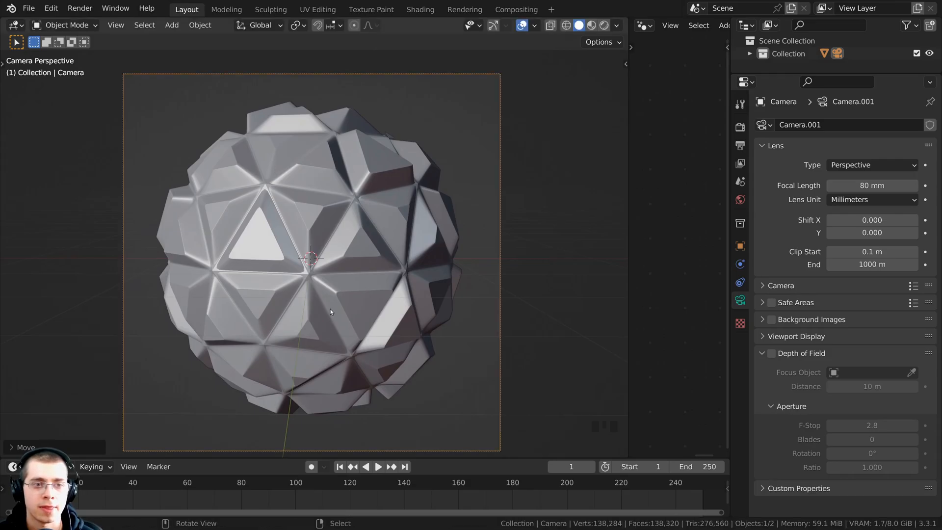
Set the scene's render engine to Eevee
left_click(741, 128)
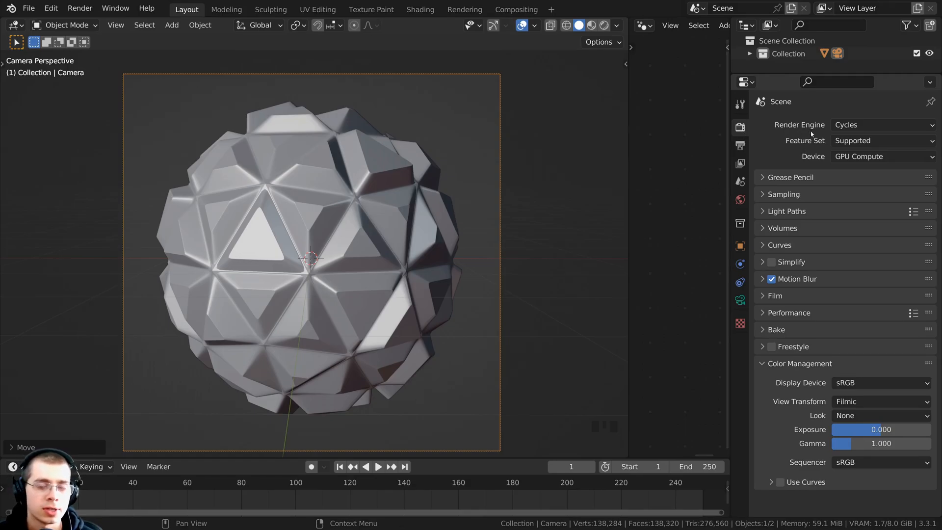
left_click(855, 125)
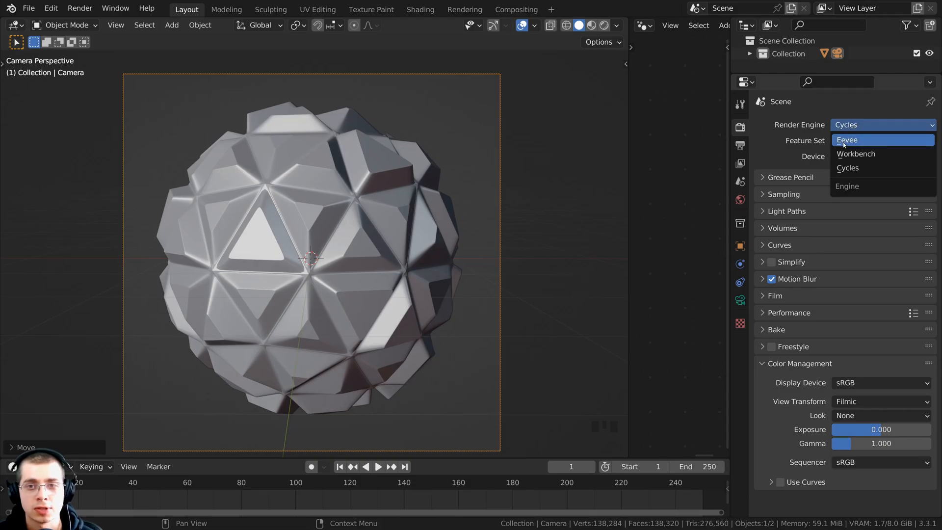
left_click(845, 141)
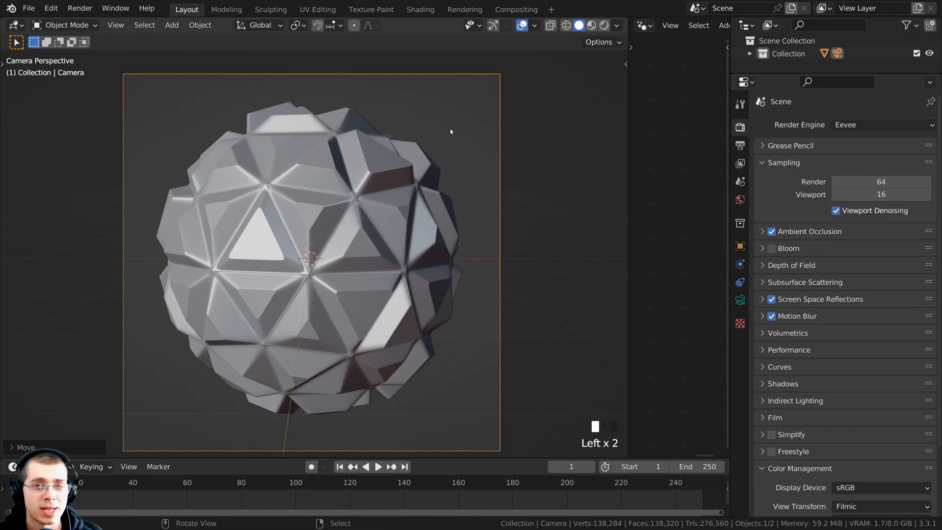
left_click(858, 126)
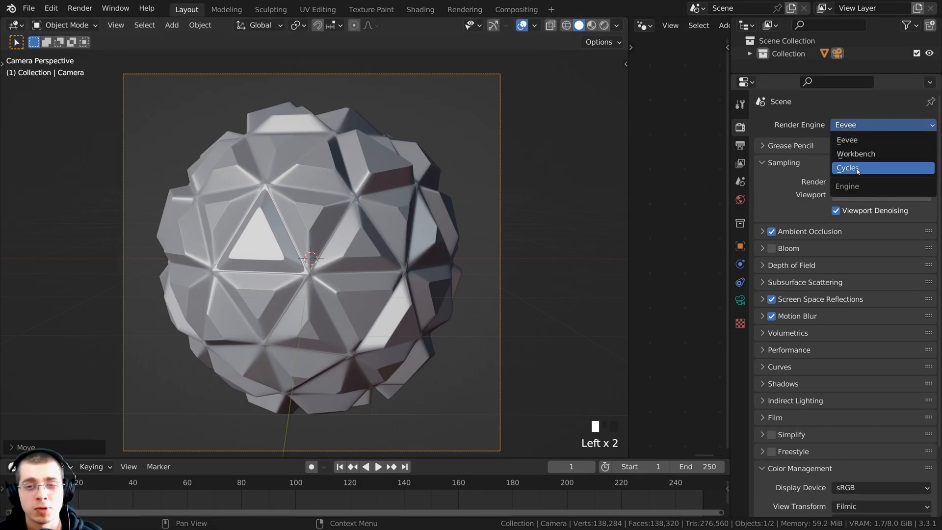
left_click(855, 142)
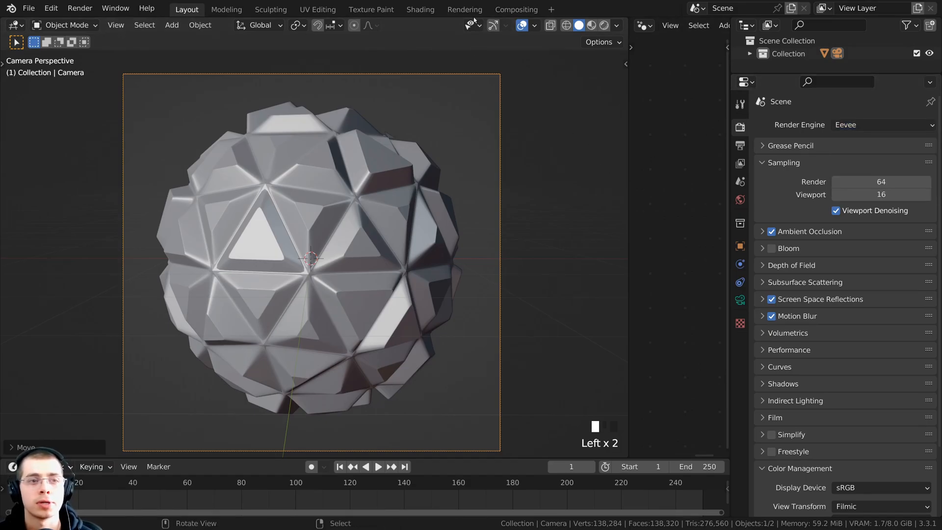
Enable Bloom for the Eevee render, with Ambient Occlusion, Screen Space Reflections and Motion Blur switched on
middle_click_drag(454, 117, 446, 114, "shift")
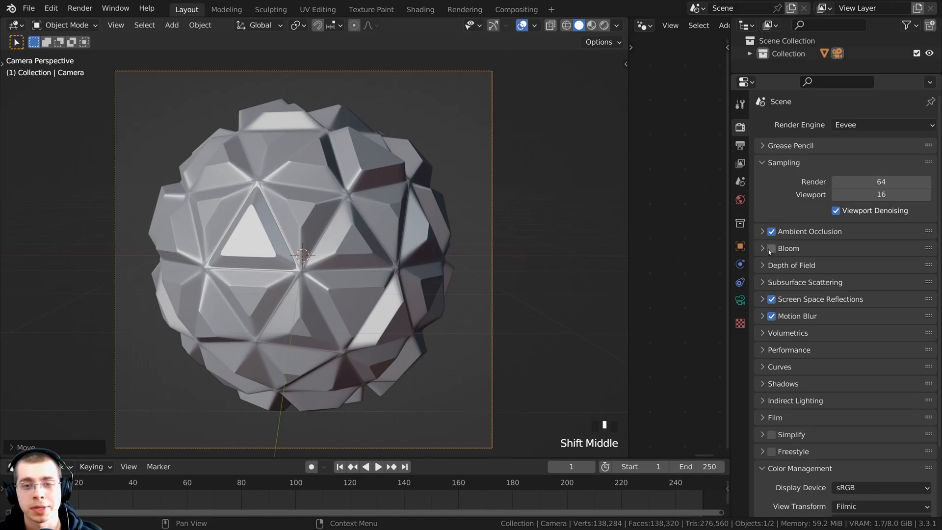
left_click(773, 232)
left_click(772, 232)
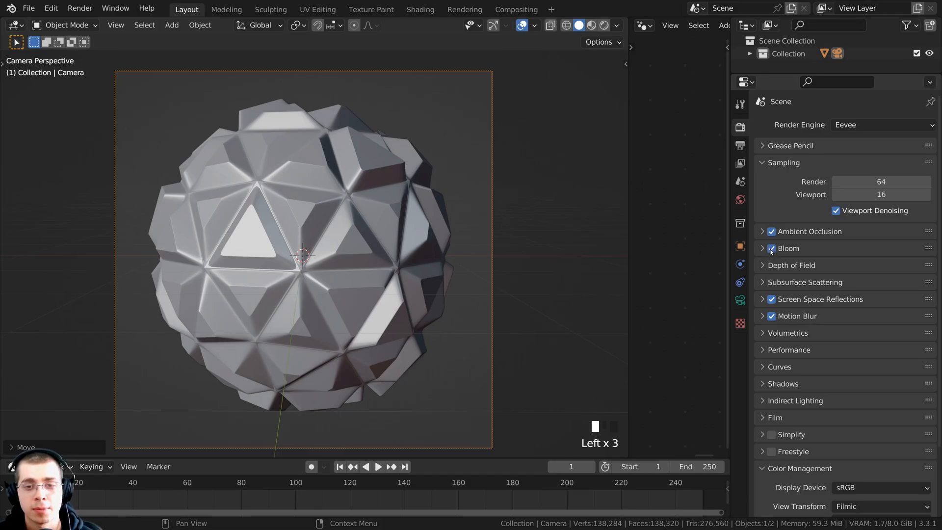
left_click(772, 300)
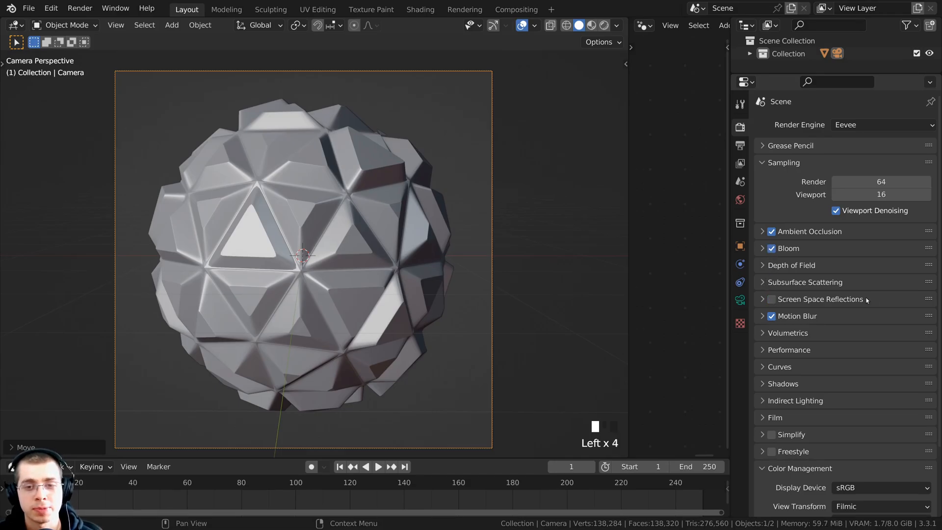
left_click(772, 300)
left_click(771, 316)
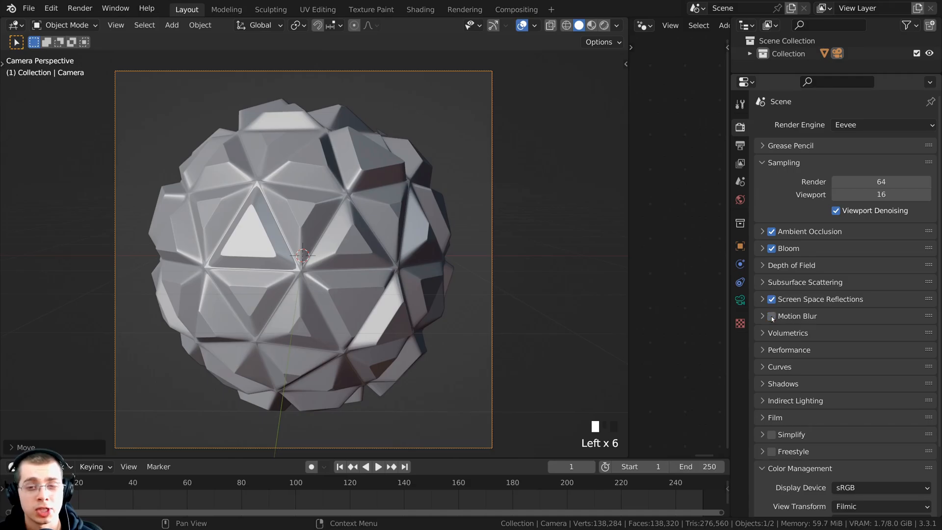
left_click(771, 317)
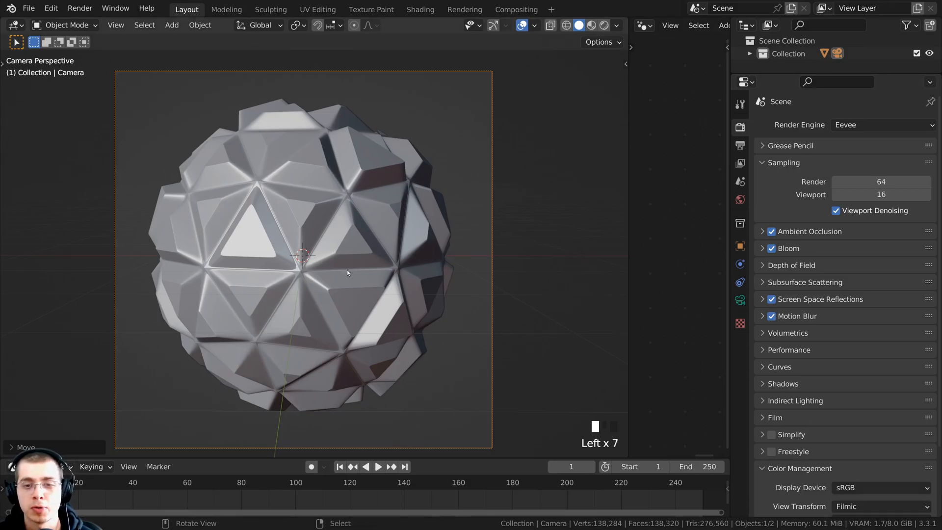
Set the colour management look to High Contrast
scroll(804, 227, "down", 4)
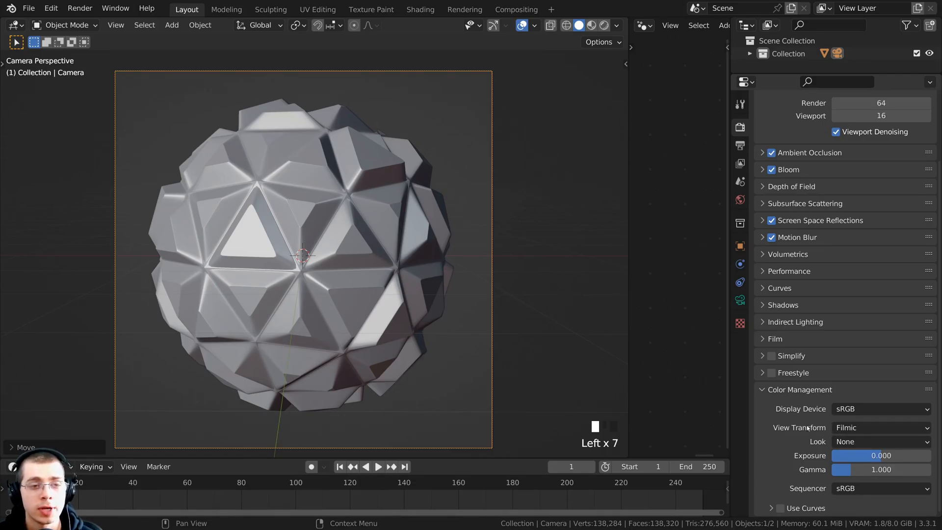
left_click(844, 444)
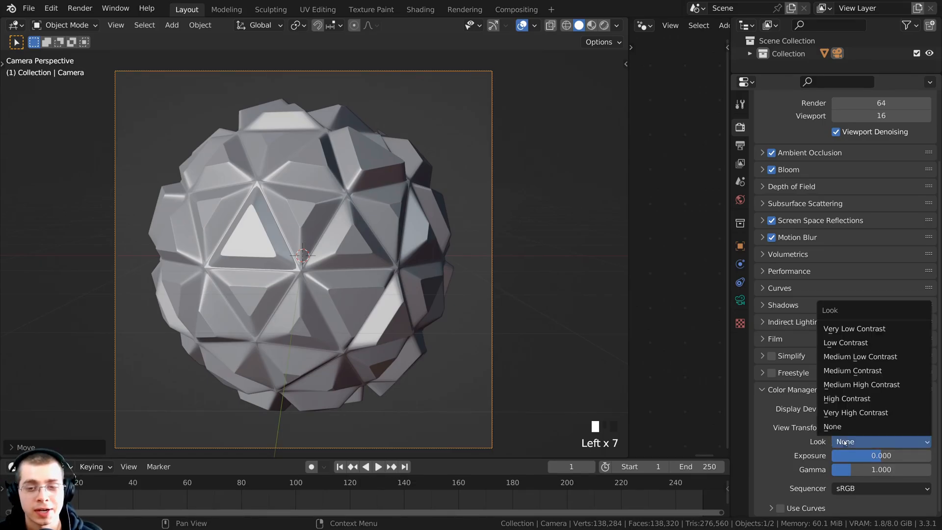
left_click(840, 400)
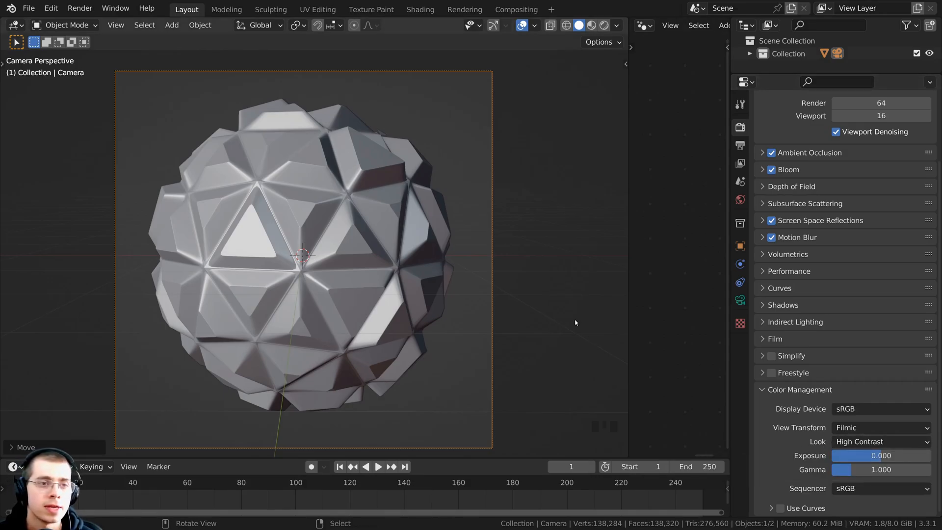
Switch the camera view to Rendered viewport shading
middle_click_drag(459, 177, 456, 177, "shift")
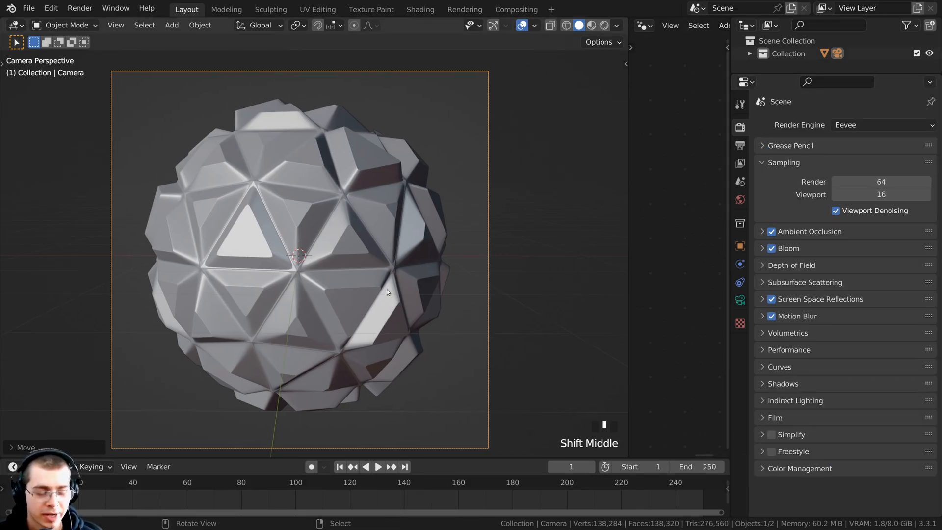
key("z")
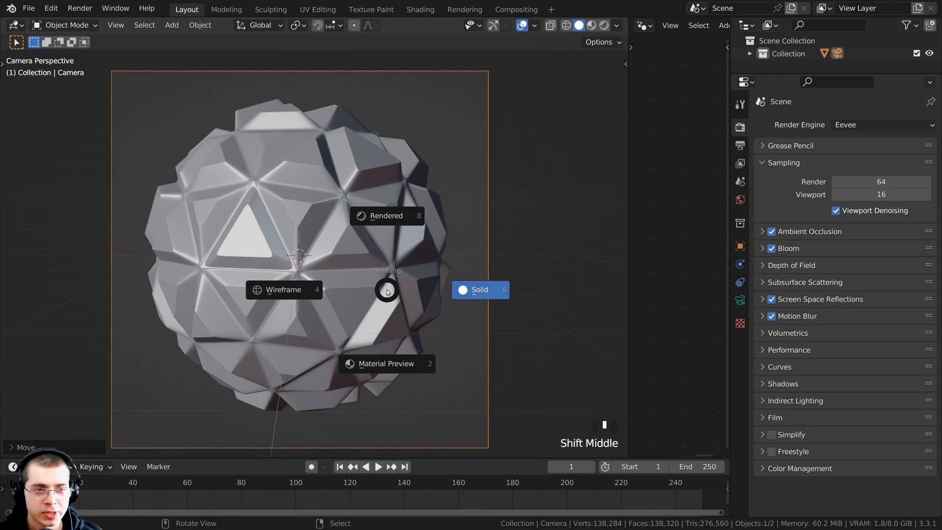
left_click(386, 216)
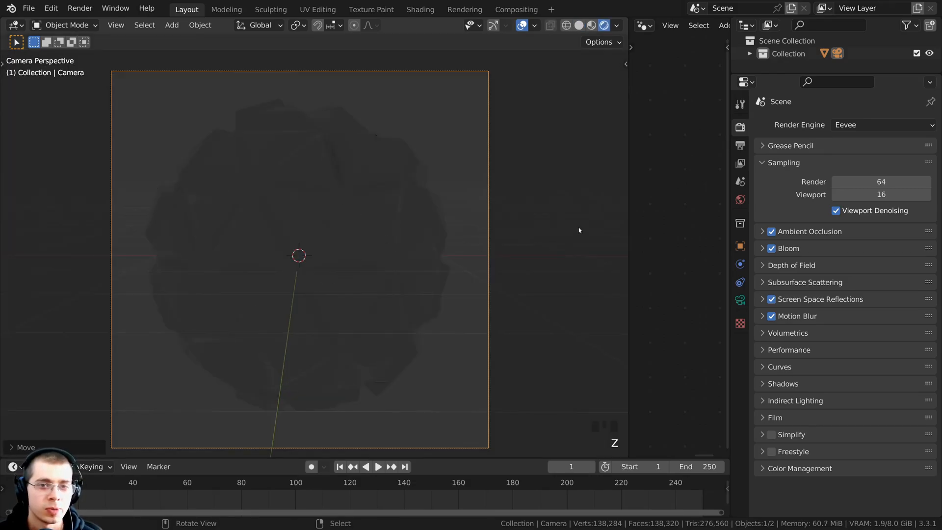
scroll(400, 208, "down", 2)
scroll(393, 210, "up", 2)
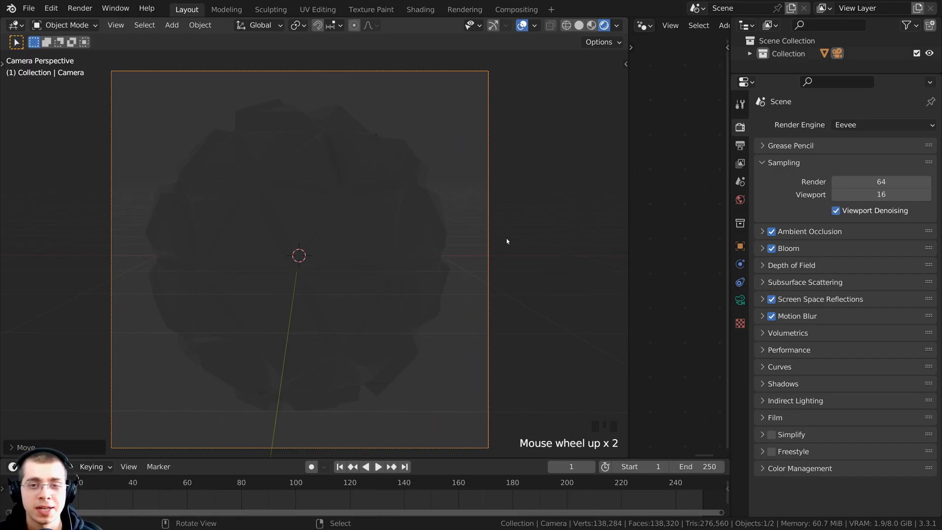
Assign an Environment Texture to the world background colour and load skylit_garage_1k.hdr into it
left_click(740, 199)
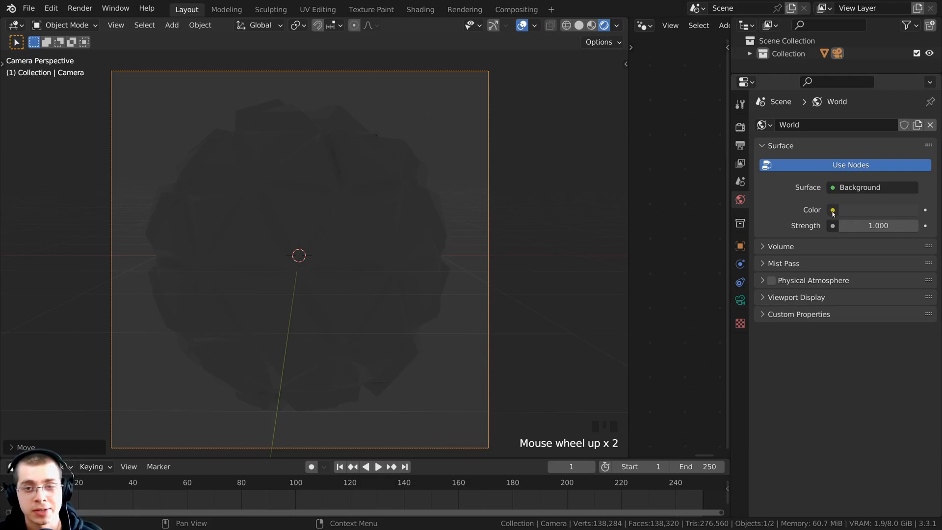
left_click(833, 211)
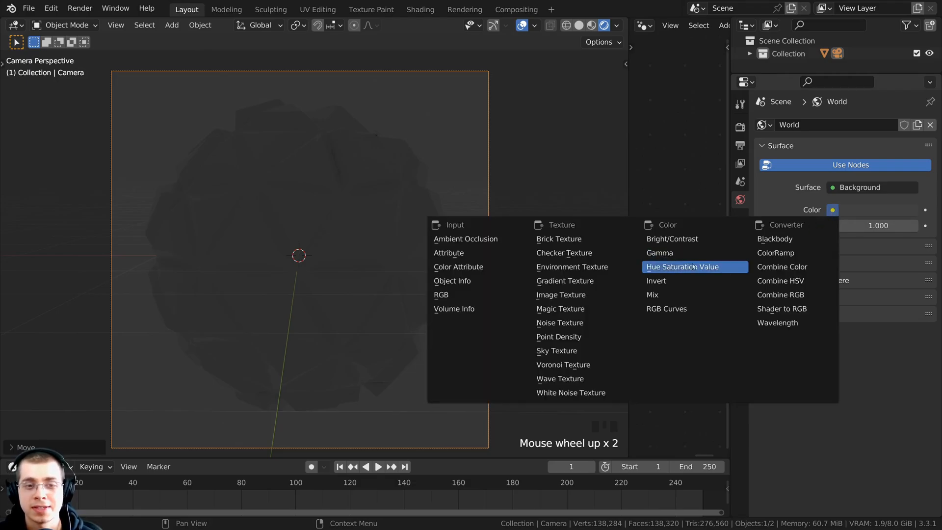
left_click(573, 267)
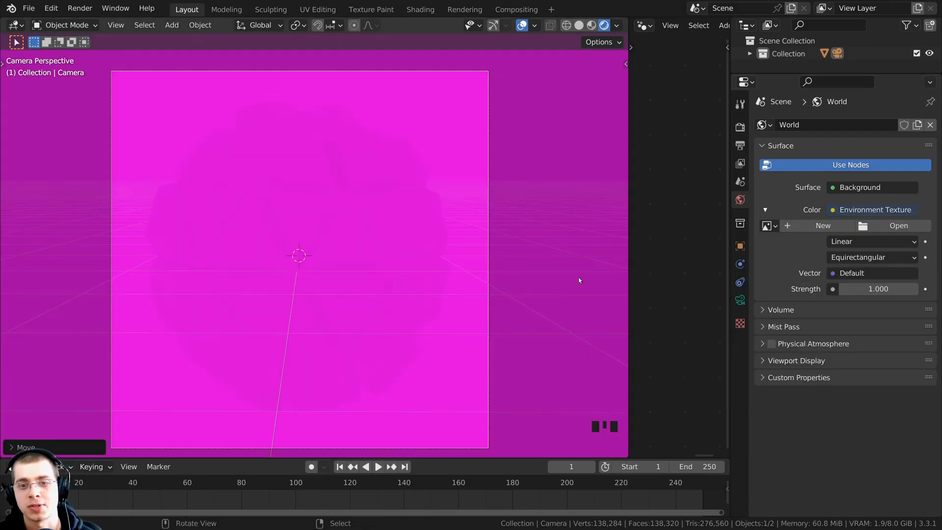
left_click(888, 229)
left_click(307, 119)
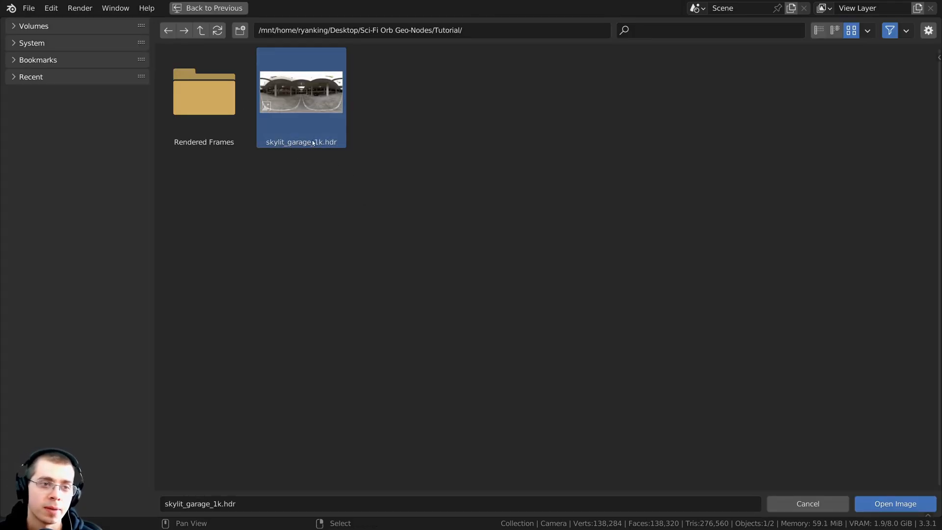
double_click(295, 96)
middle_click_drag(326, 325, 406, 311)
key("KP_0")
scroll(466, 256, "up", 2)
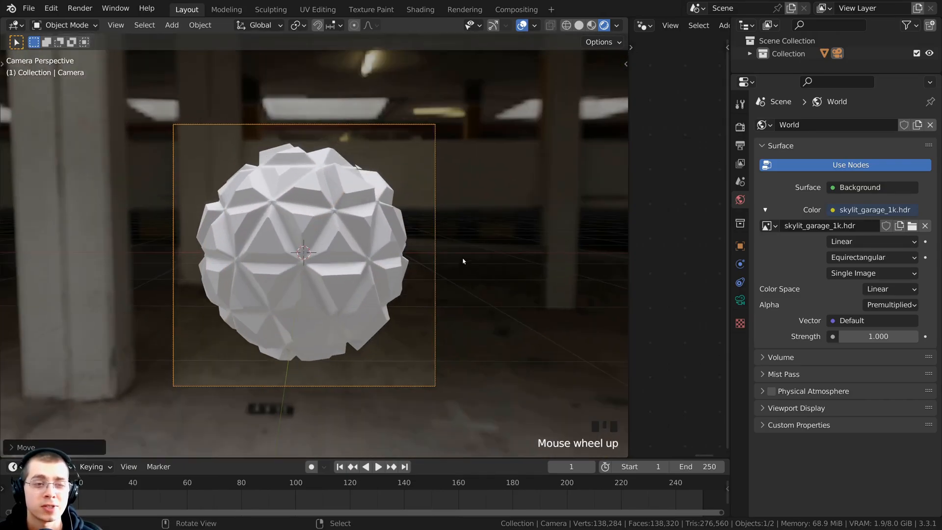
Set the world background's strength to 0.1
left_click(872, 337)
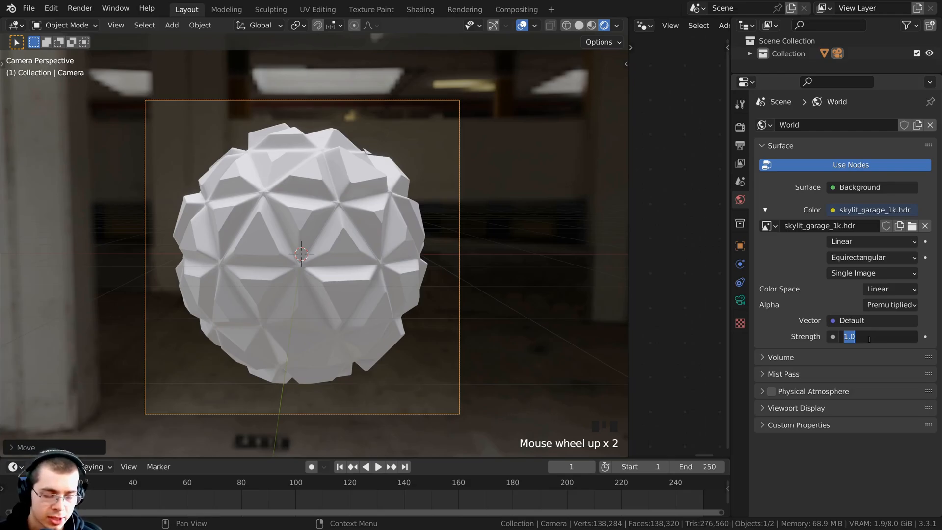
type(".1")
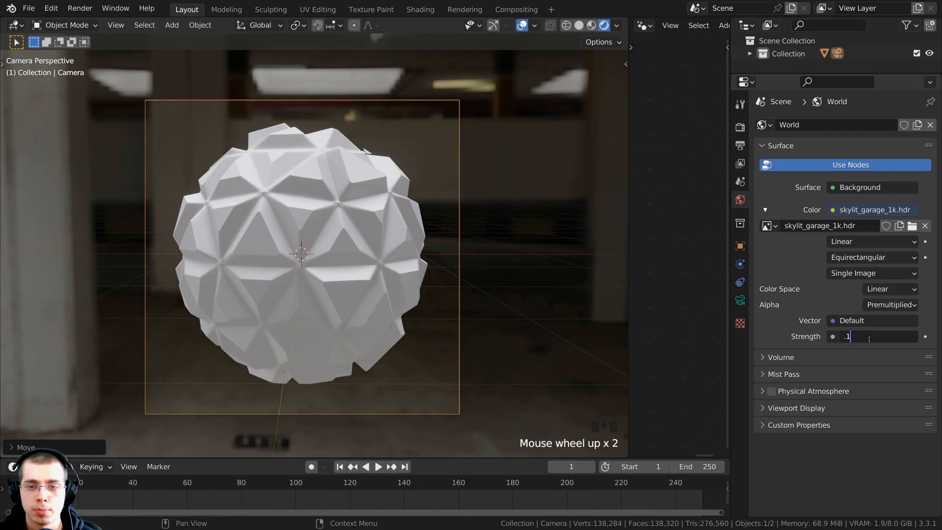
key("Return")
middle_click_drag(393, 256, 355, 194)
scroll(355, 194, "up", 3)
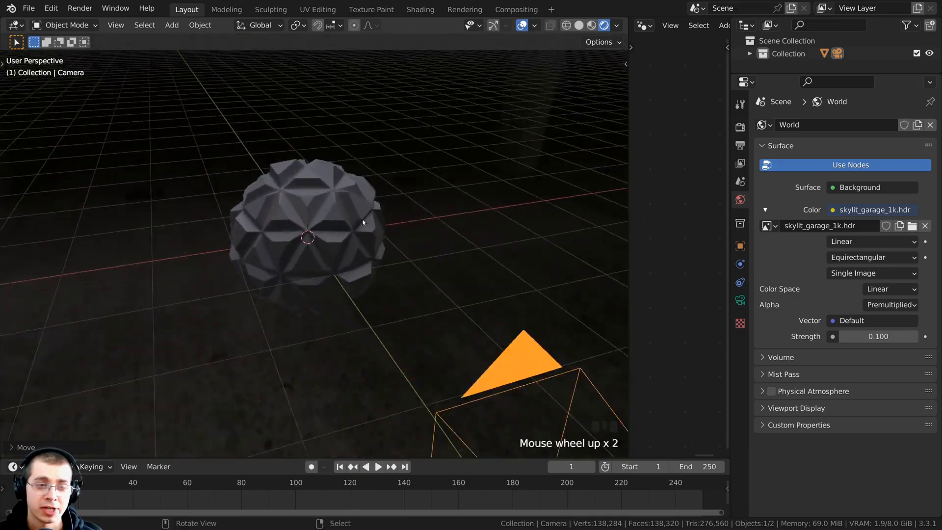
middle_click_drag(266, 199, 321, 148)
key("KP_0")
middle_click_drag(393, 139, 175, 121, "shift")
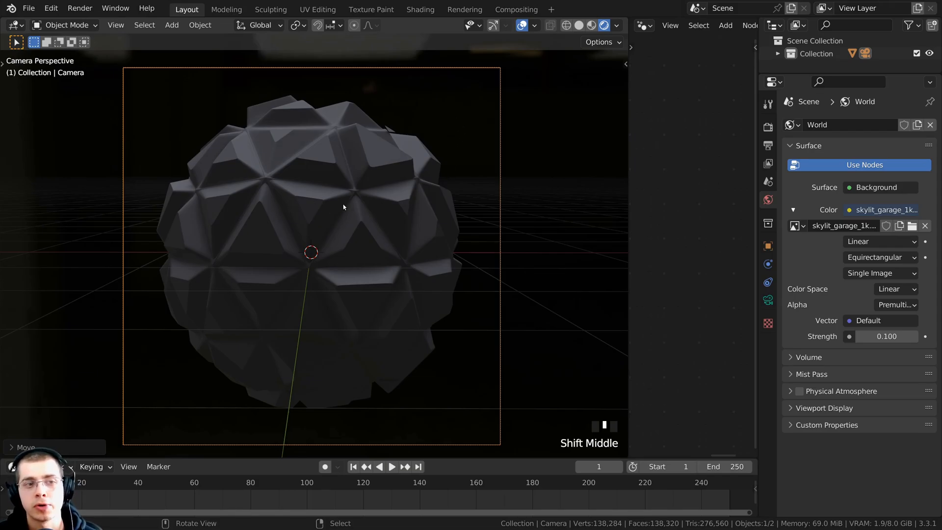
Add an area light to the scene
scroll(339, 197, "down", 2)
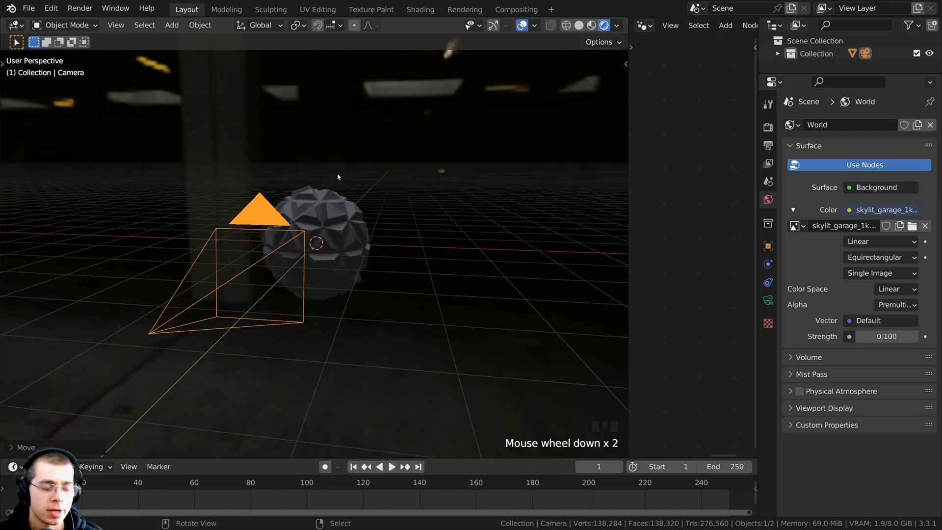
key("shift+a")
mouse_move(320, 158)
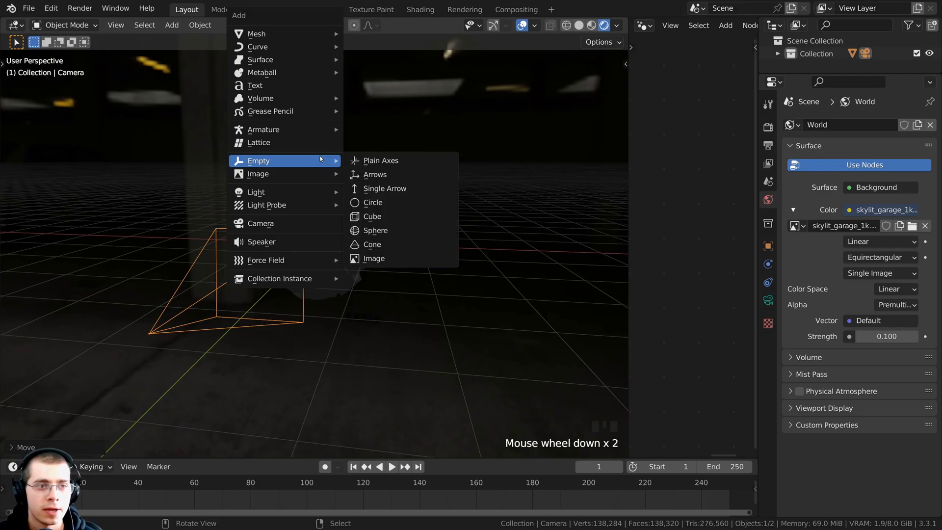
mouse_move(324, 192)
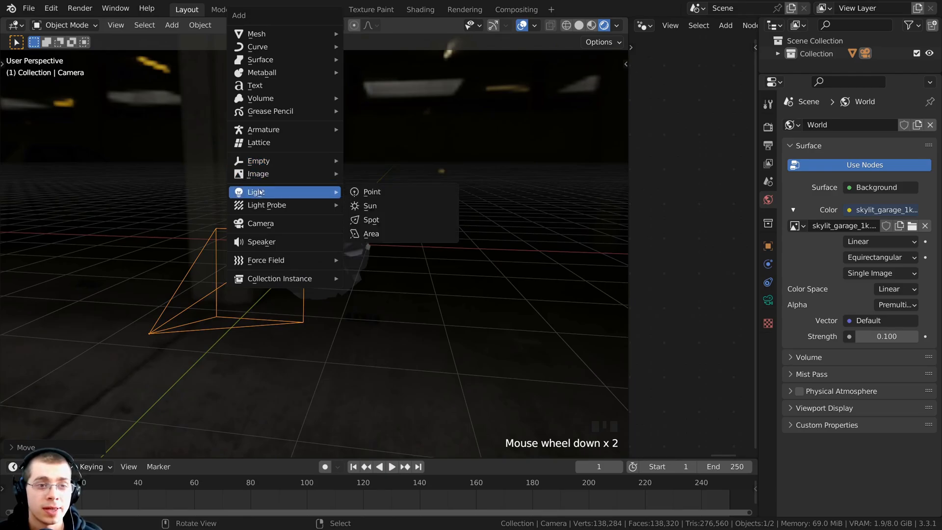
left_click(373, 234)
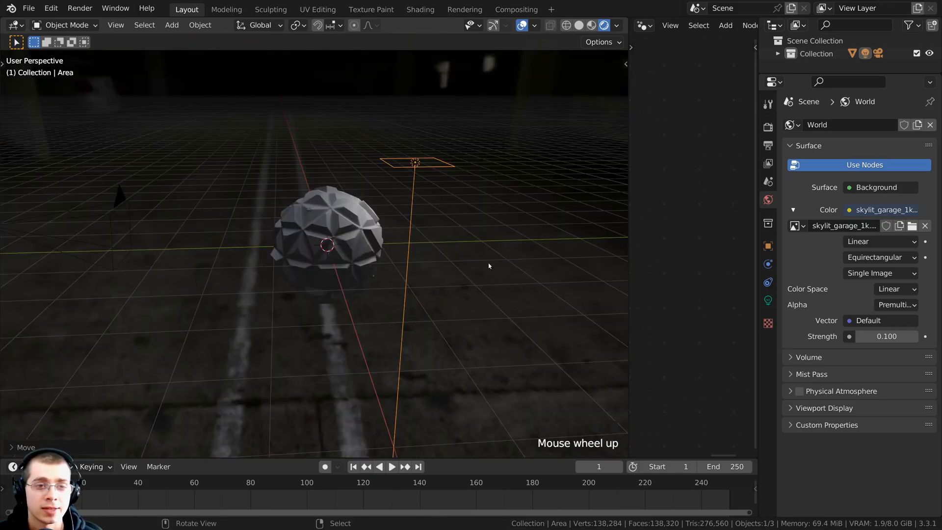
Move the area light away from the orb and rotate it about 81° so it points towards the orb
scroll(364, 238, "up", 2)
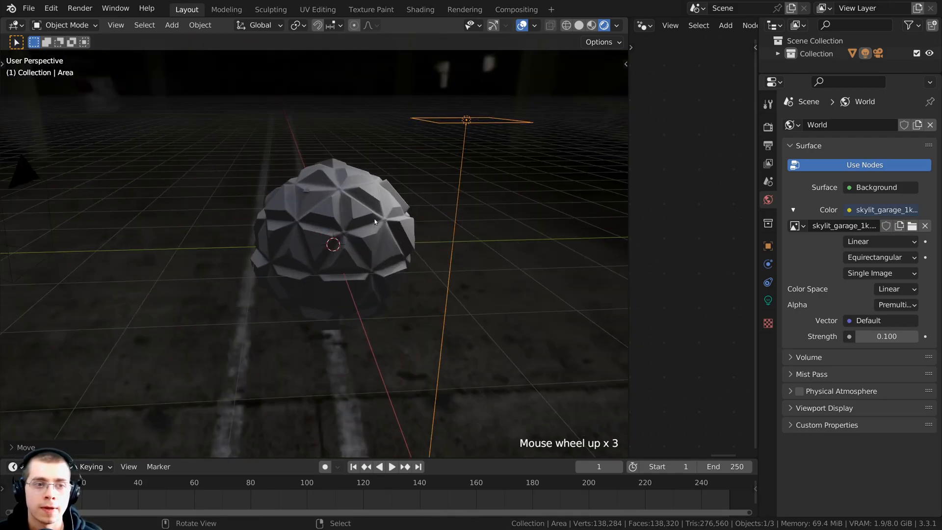
middle_click_drag(364, 237, 383, 199)
scroll(399, 276, "down", 2)
middle_click_drag(408, 258, 374, 269)
key("g")
left_click(454, 275)
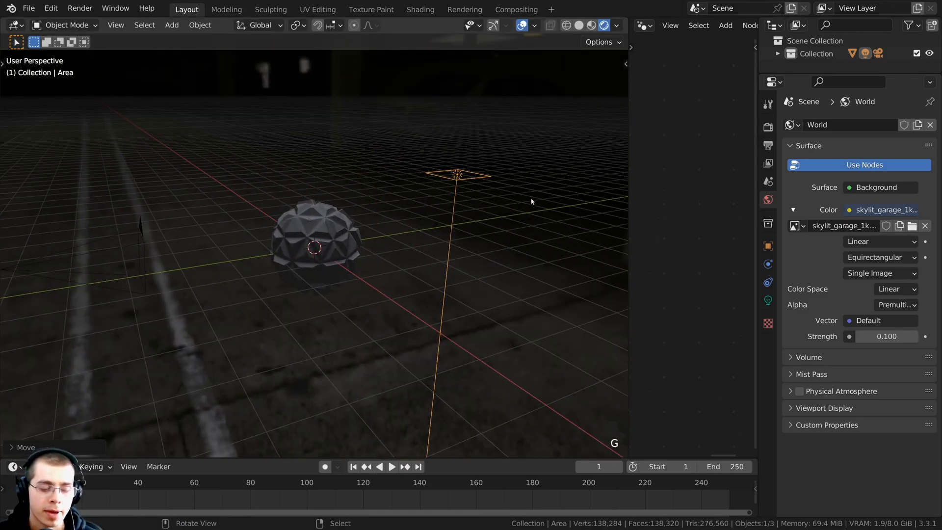
key("r")
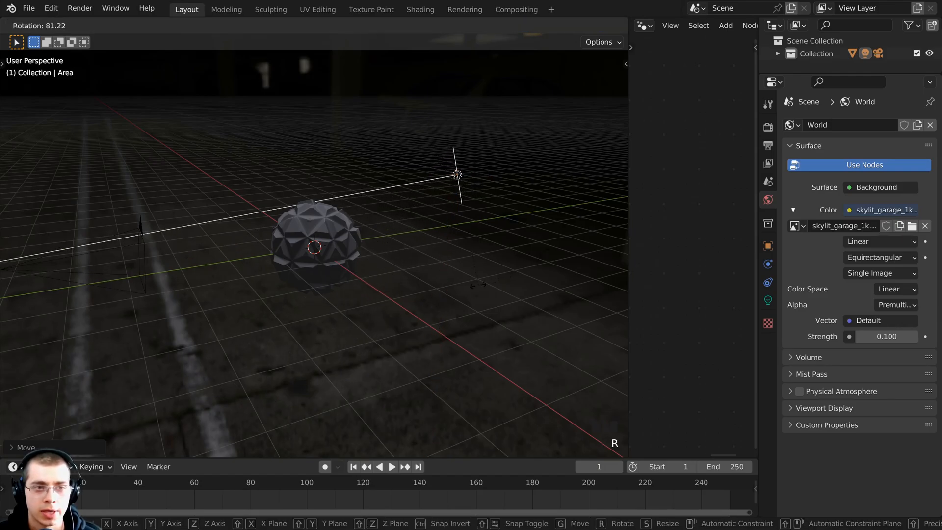
left_click(478, 285)
Reposition the area light above and behind the orb, on the side opposite the camera
key("g")
left_click(351, 271)
middle_click_drag(351, 271, 410, 261)
key("g")
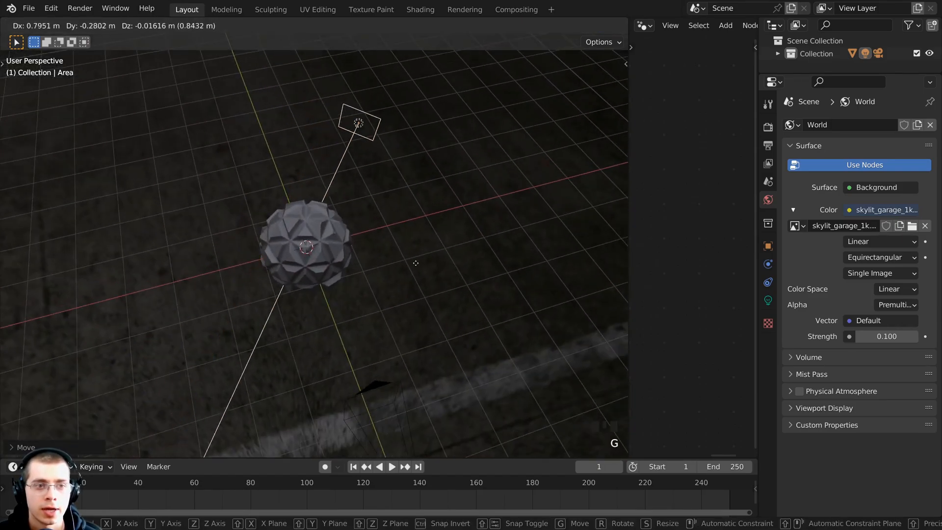
left_click(426, 268)
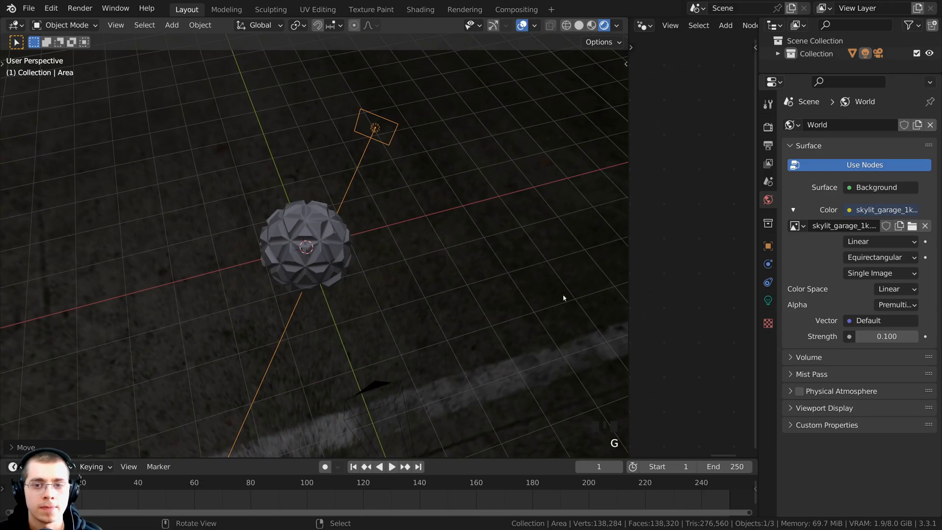
Change the area light's shape to Rectangle and stretch its X size to about 6.53 m
left_click(768, 306)
left_click_drag(756, 294, 732, 274)
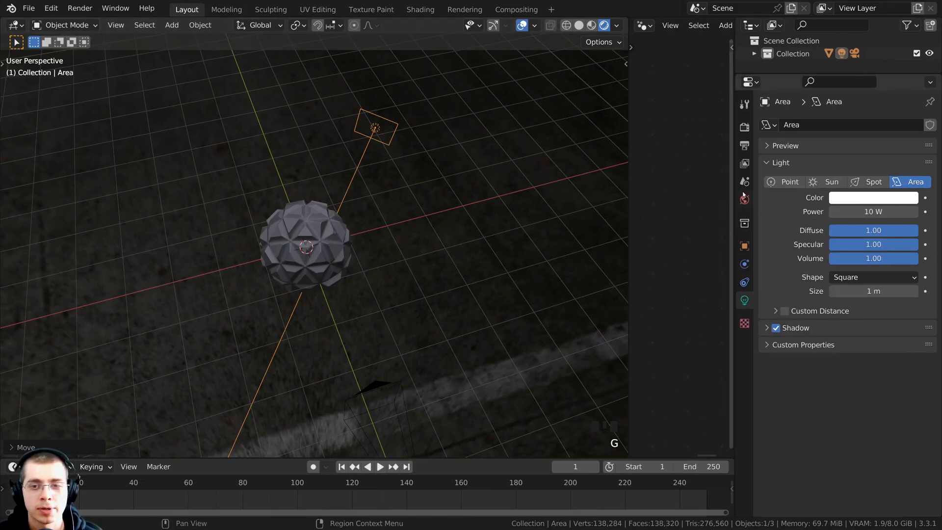
left_click(842, 279)
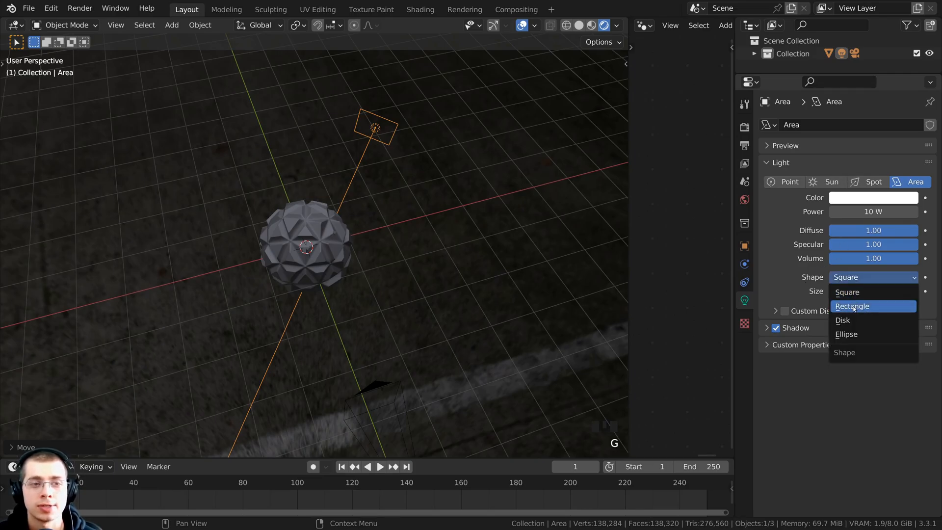
left_click(853, 307)
left_click(823, 292)
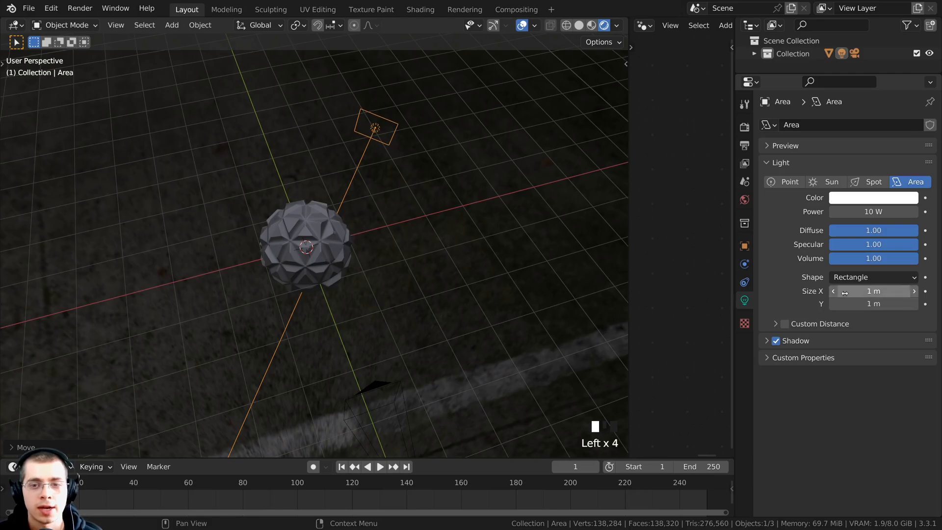
left_click_drag(844, 292, 938, 292)
left_click_drag(874, 292, 908, 292)
Rotate the rectangular light so it runs diagonally behind the orb, adjust its aim with a trackball rotation, and reposition it slightly
middle_click_drag(569, 211, 549, 193)
key("r")
left_click(449, 268)
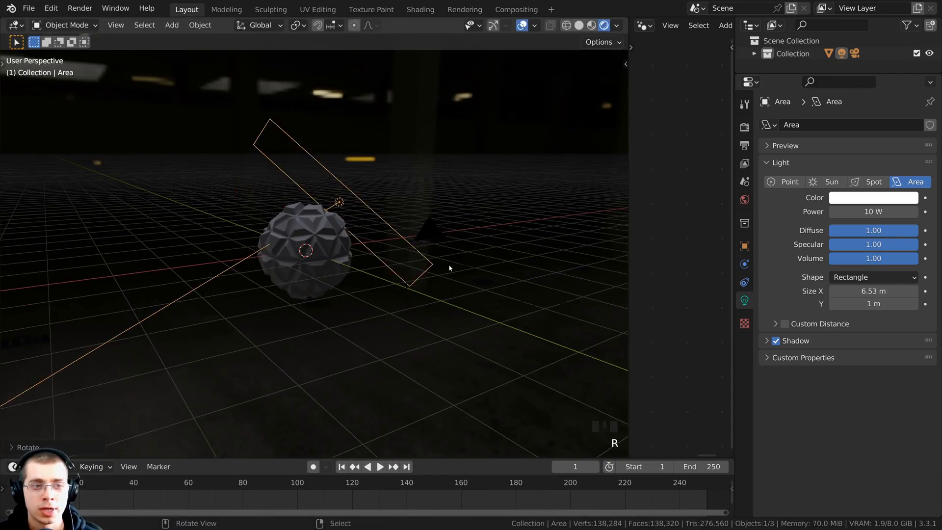
key("r")
key("r")
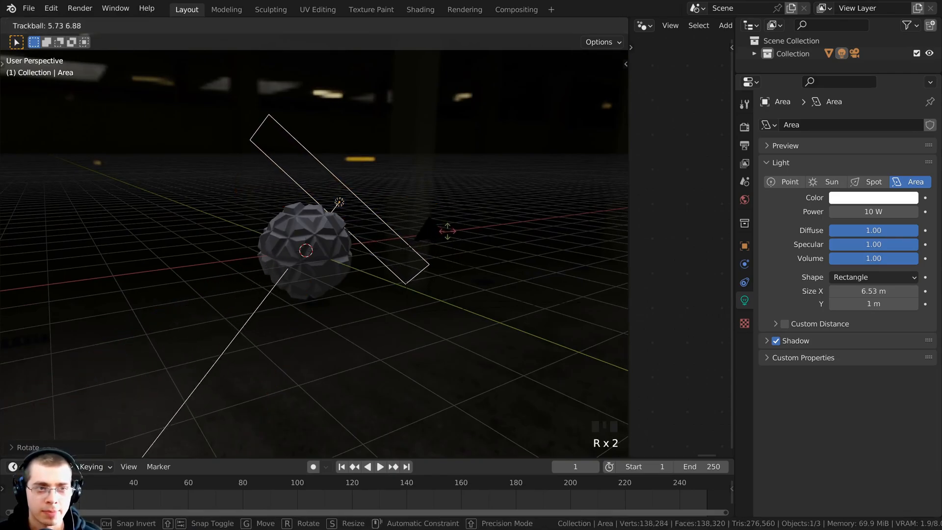
left_click(460, 236)
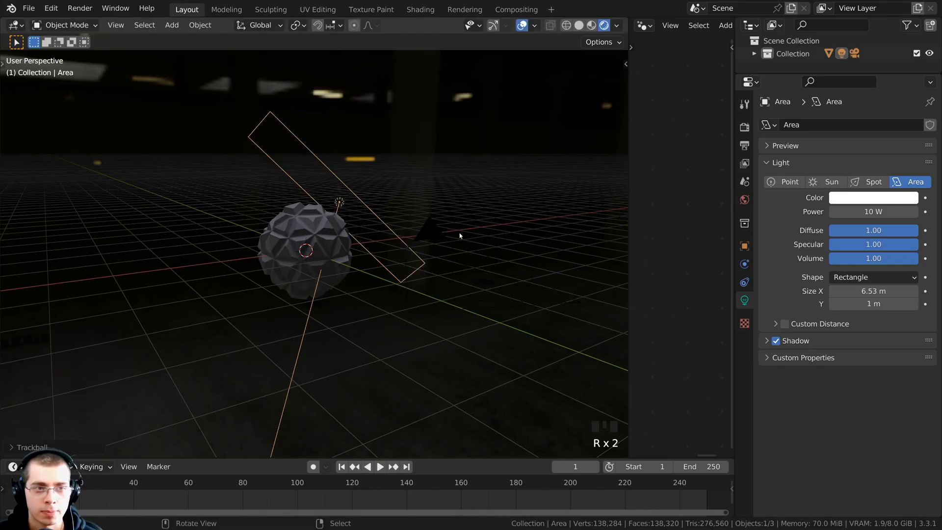
key("g")
left_click(460, 236)
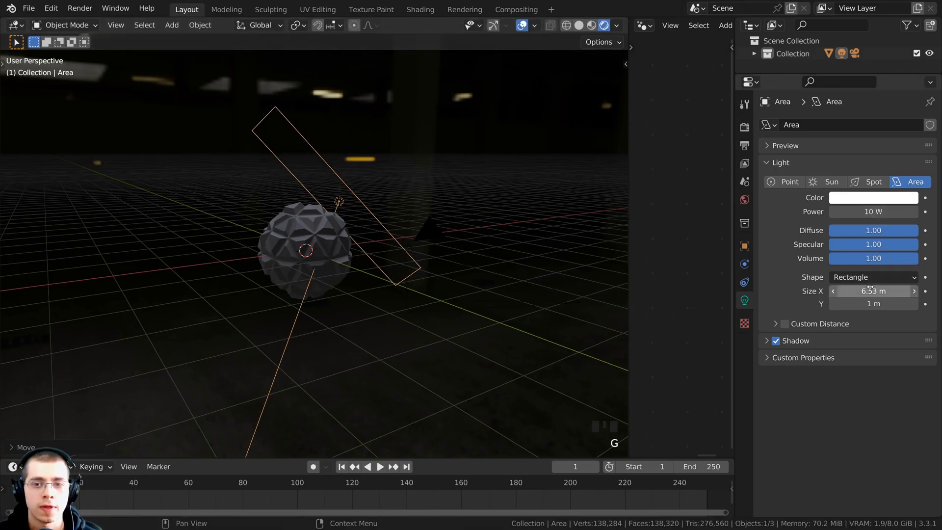
Set the area light's X size to 7.5 m and its power to about 372.6 W
left_click_drag(864, 291, 917, 211)
scroll(363, 266, "up", 4)
key("KP_0")
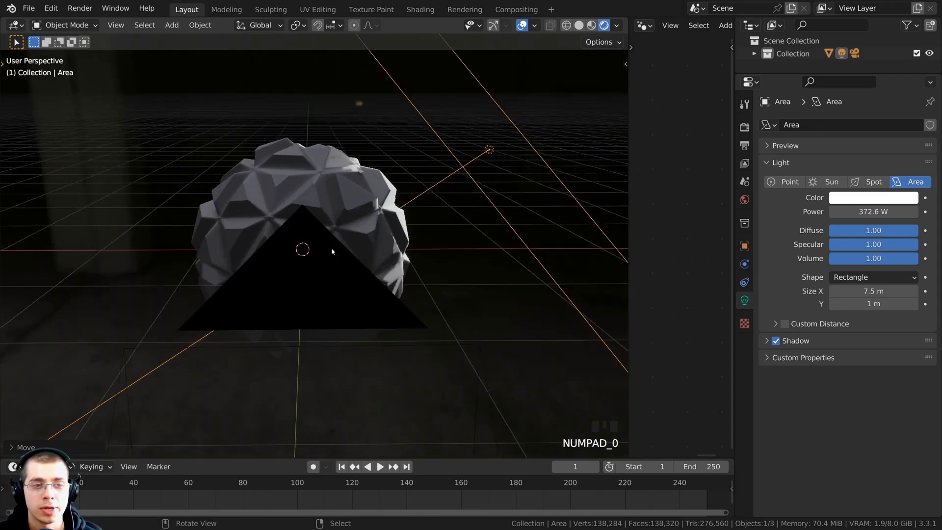
scroll(410, 255, "down", 2)
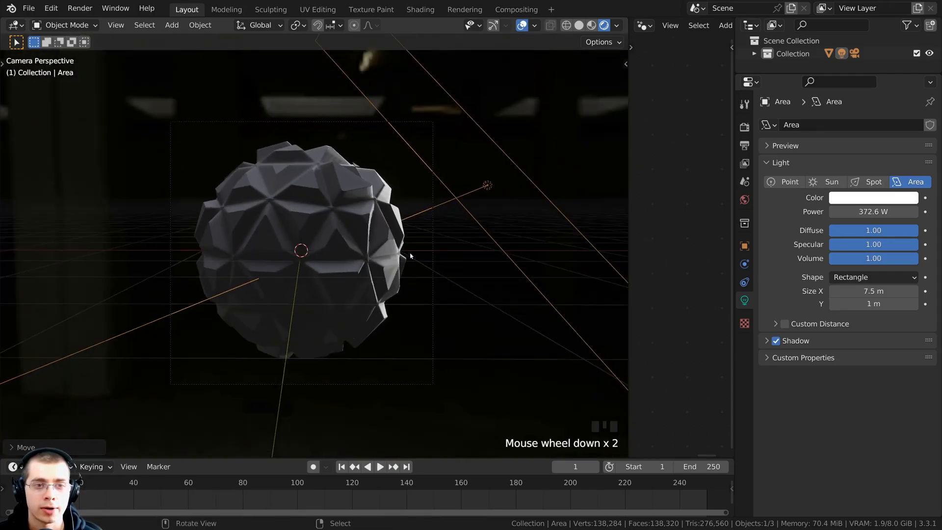
scroll(410, 256, "down", 1)
Reposition the area light beside the orb's upper edge while checking the lighting in the camera view
key("g")
left_click(450, 232)
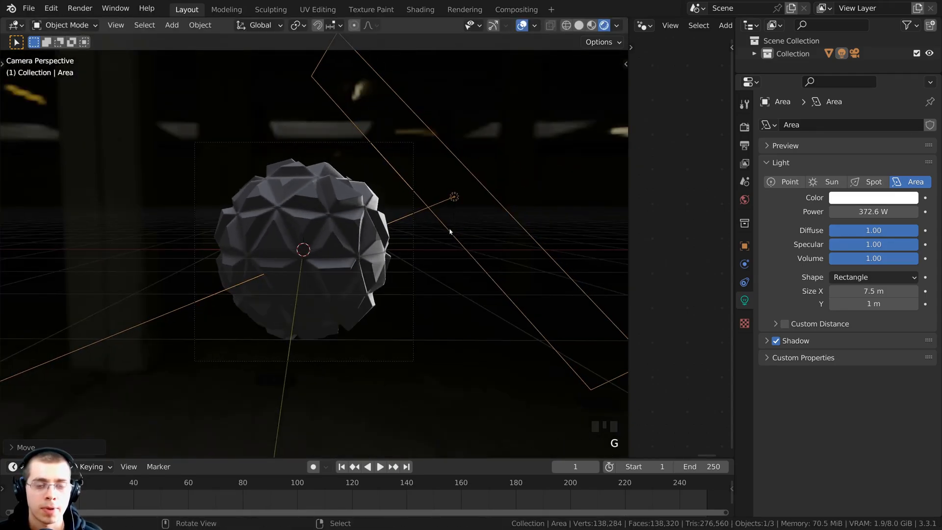
key("KP_0")
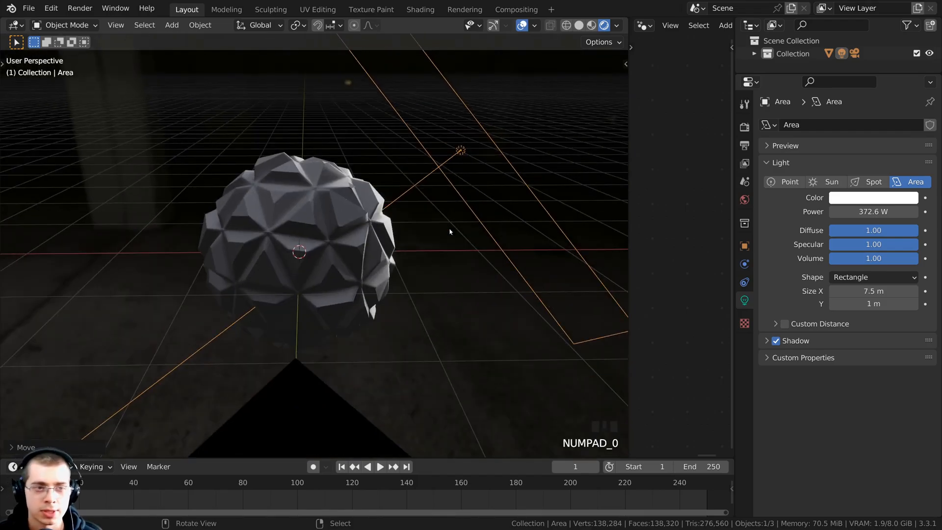
key("KP_0")
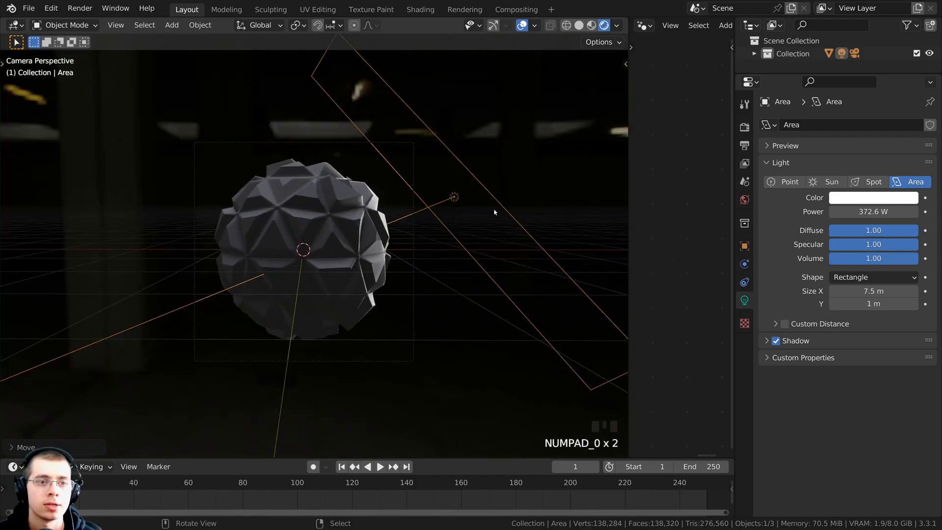
Set the area light's power to 1600 W and narrow its Y size to 0.73 m
middle_click_drag(495, 212, 476, 219, "shift")
scroll(476, 219, "up", 2)
left_click(870, 211)
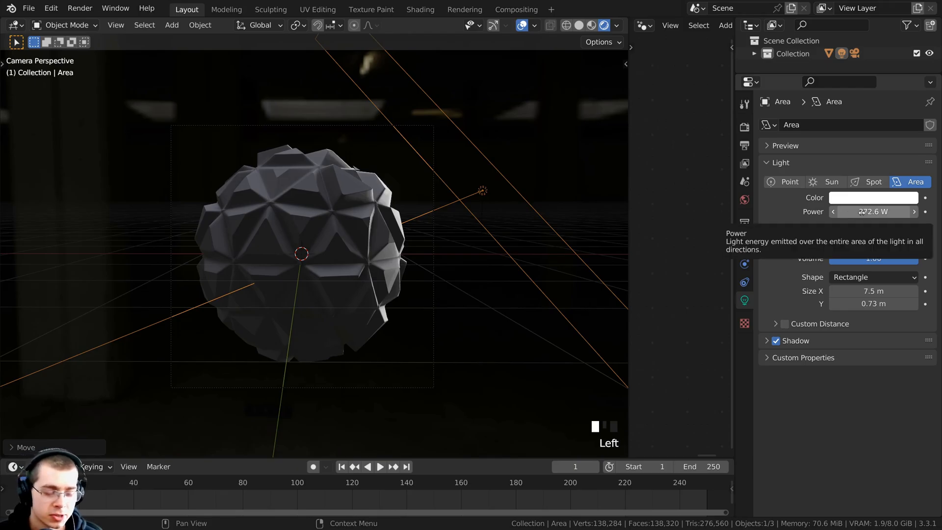
left_click(862, 212)
type("1")
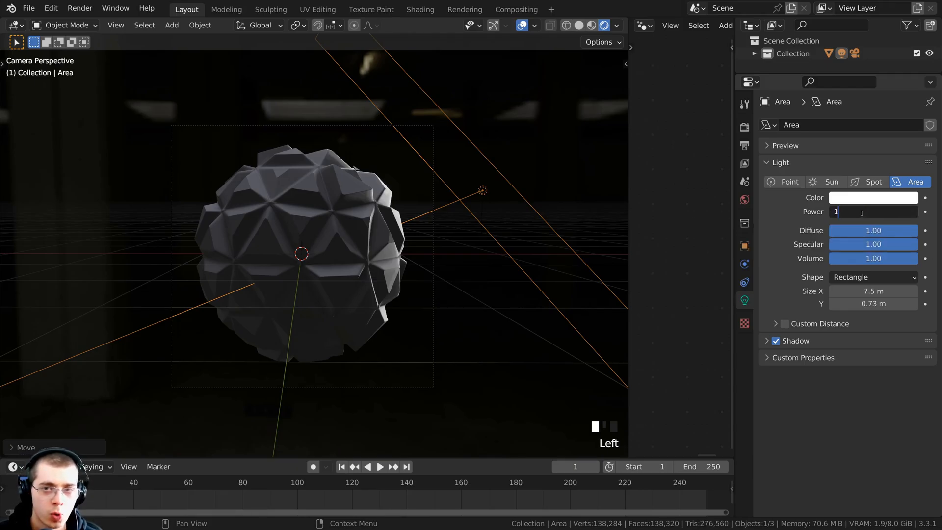
type("600")
key("Return")
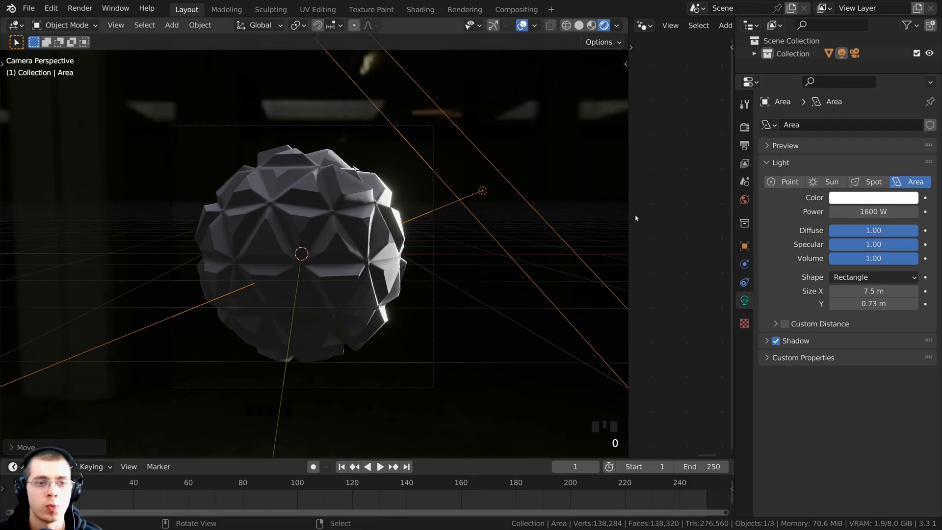
mouse_move(882, 303)
left_mouse_down()
mouse_move(897, 292)
mouse_move(875, 292)
mouse_move(875, 304)
left_mouse_up()
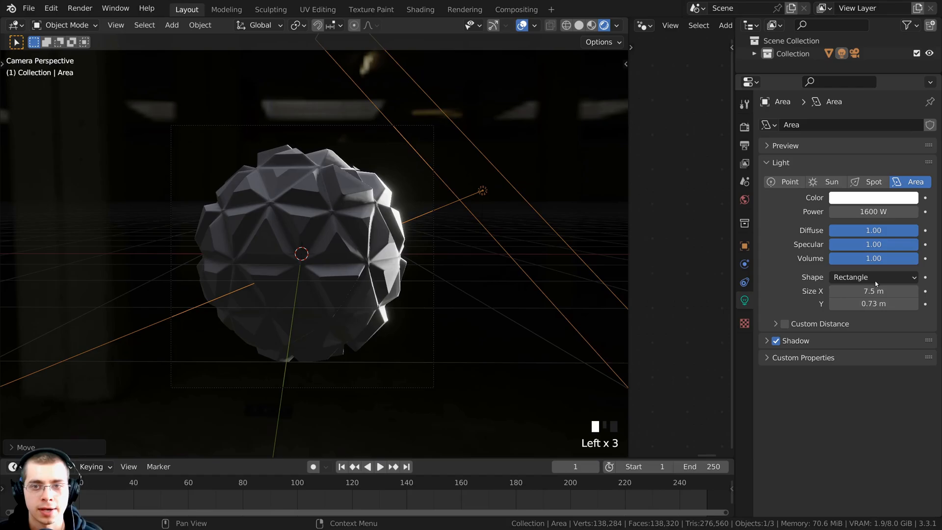
Tint the area light teal, with a hue of about 0.43 and a saturation of about 0.87
left_click(859, 196)
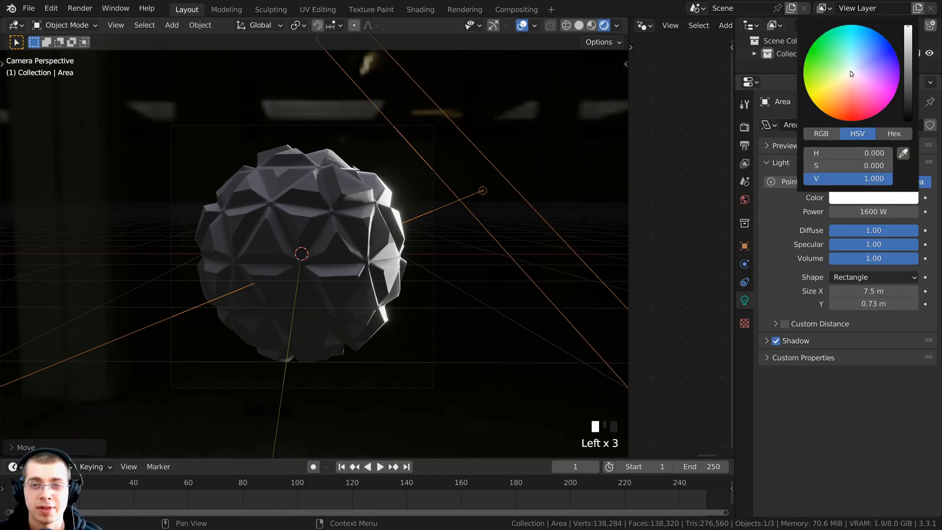
left_click_drag(851, 74, 843, 44)
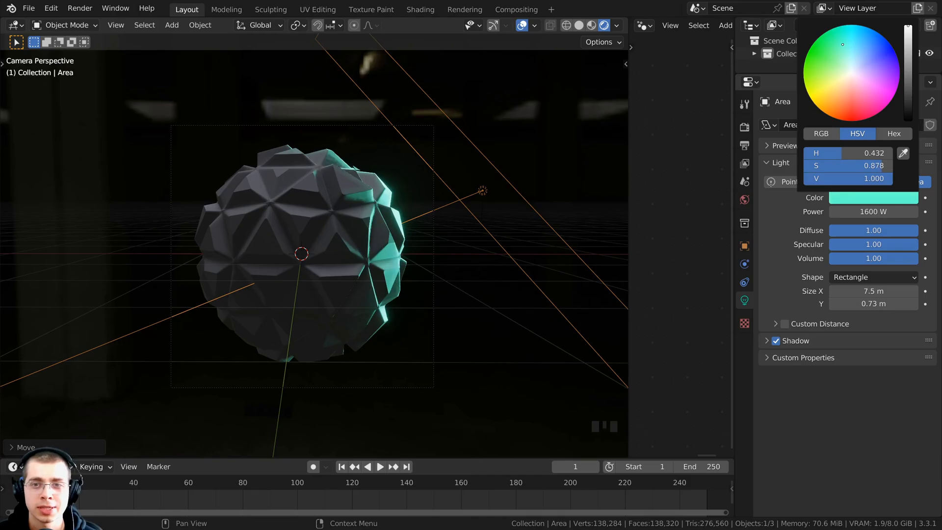
scroll(561, 302, "down", 1)
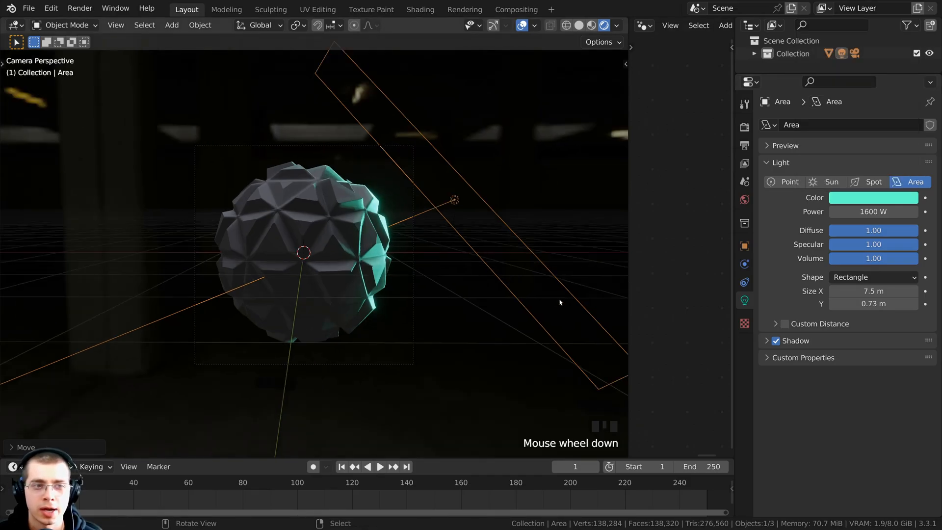
Re-aim the teal area light with a trackball rotation and shift it slightly closer to the orb
key("s")
key("g")
key("r")
key("r")
left_click(533, 284)
key("g")
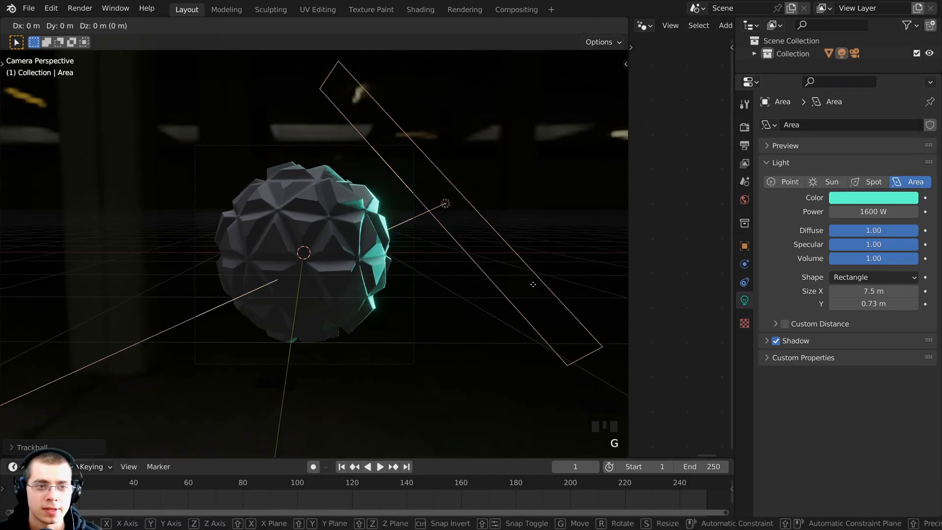
left_click(533, 285)
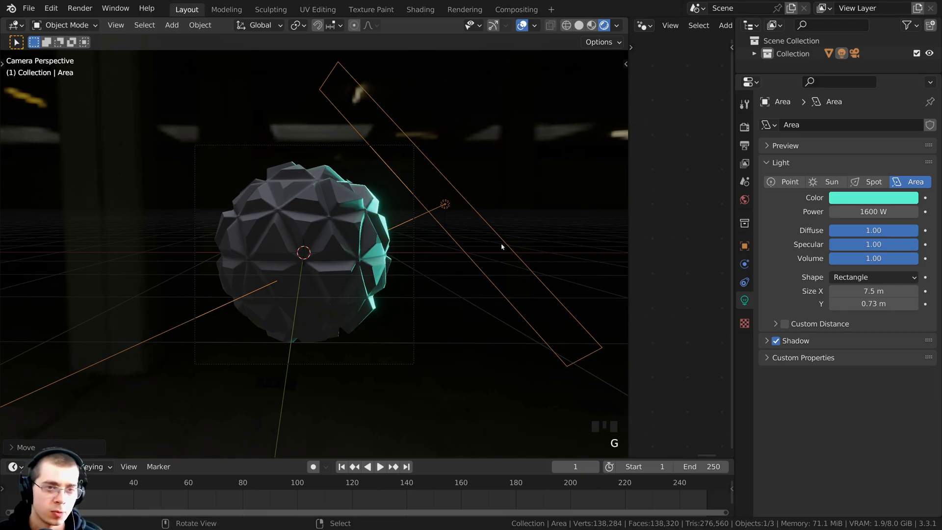
Duplicate the teal area light to the opposite side of the orb and rotate it in top view to face the orb
key("shift+d")
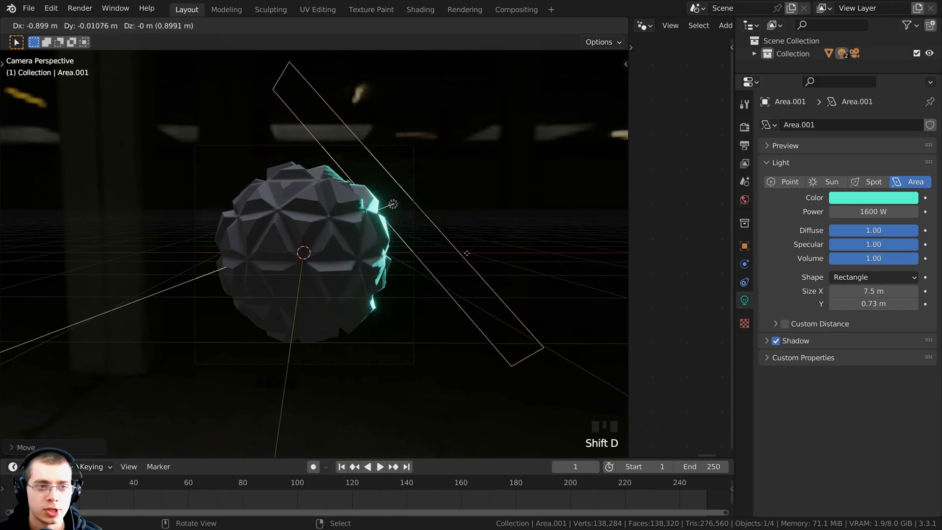
left_click(253, 252)
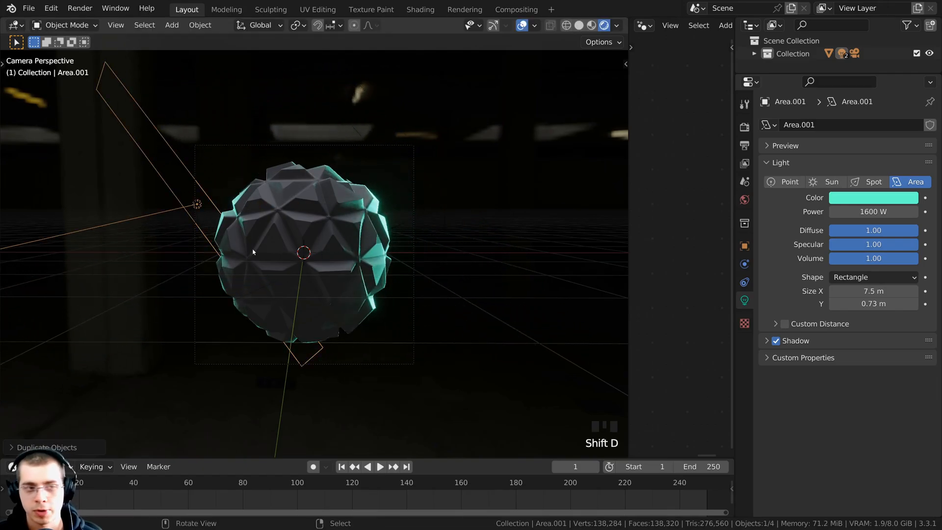
key("KP_7")
scroll(213, 290, "down", 5)
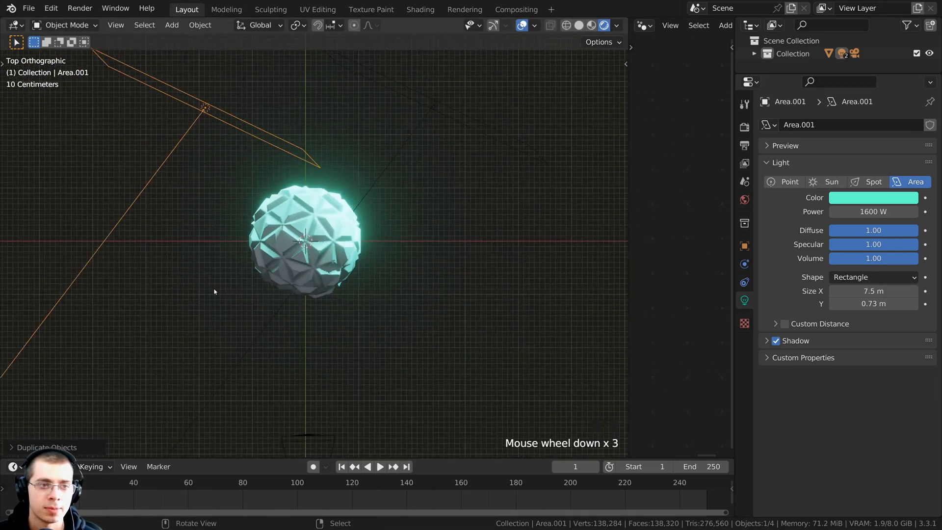
key("t")
key("t")
key("r")
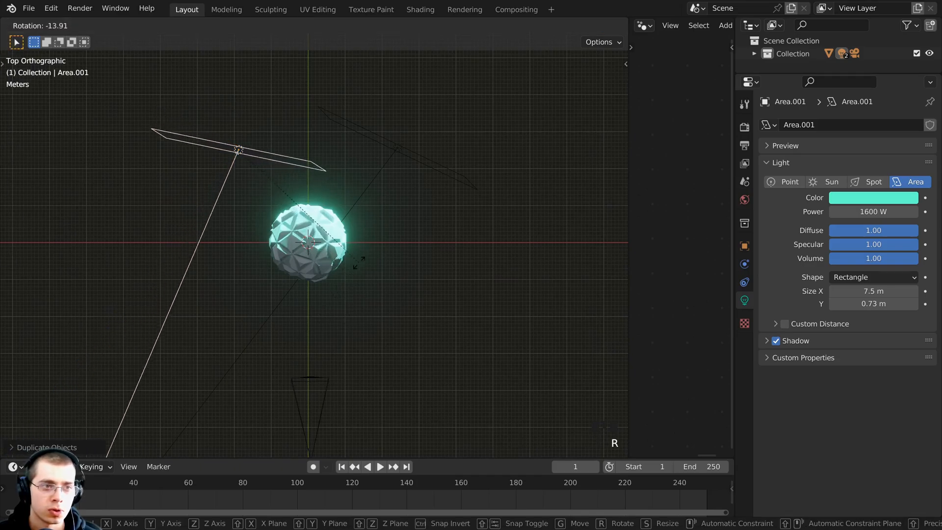
left_click(346, 114)
key("g")
left_click(322, 112)
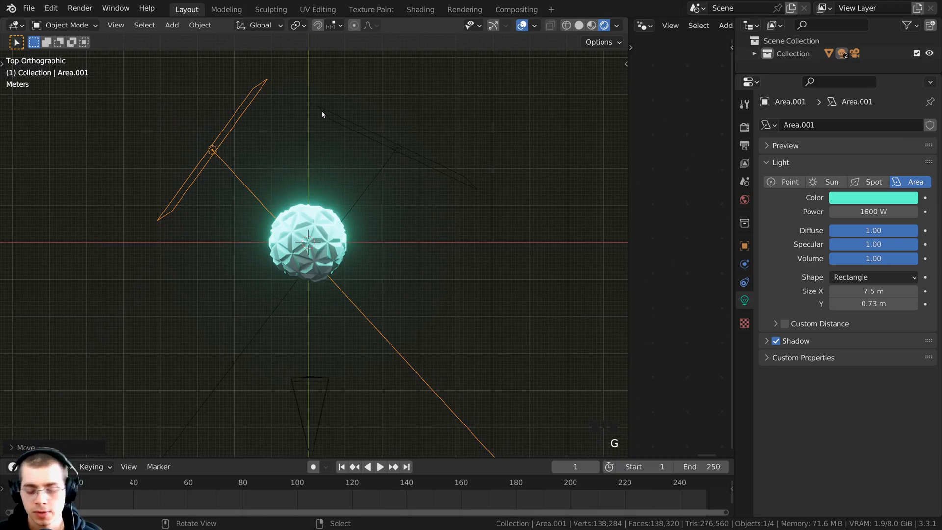
Tilt and reposition the duplicated light so it mirrors the first light's diagonal, and check it in the camera view
middle_click_drag(380, 265, 328, 120)
key("r")
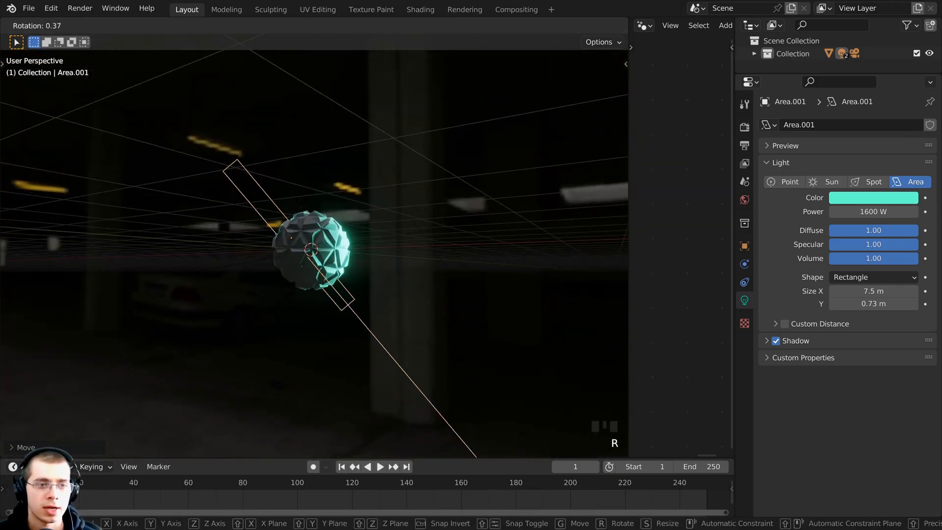
left_click(344, 248)
key("g")
left_click(359, 248)
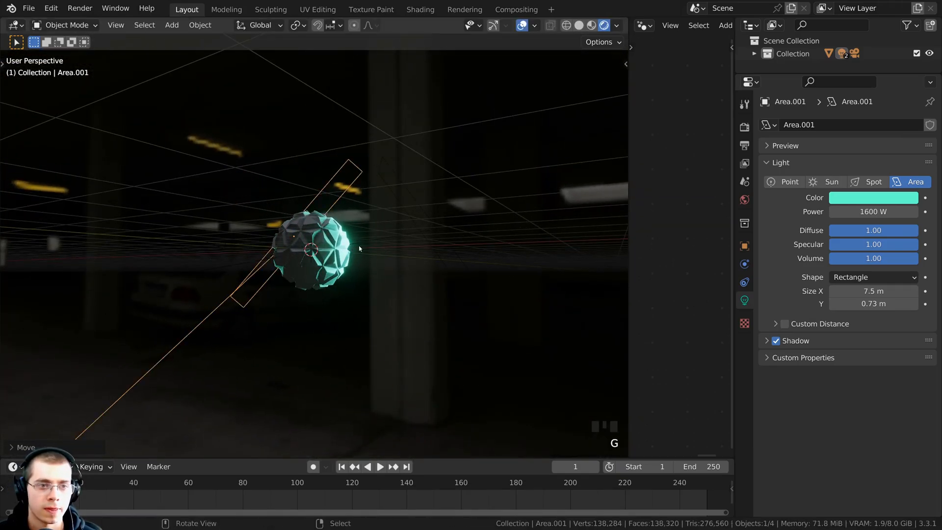
key("r")
middle_click_drag(359, 249, 473, 258)
left_click(421, 252)
key("KP_0")
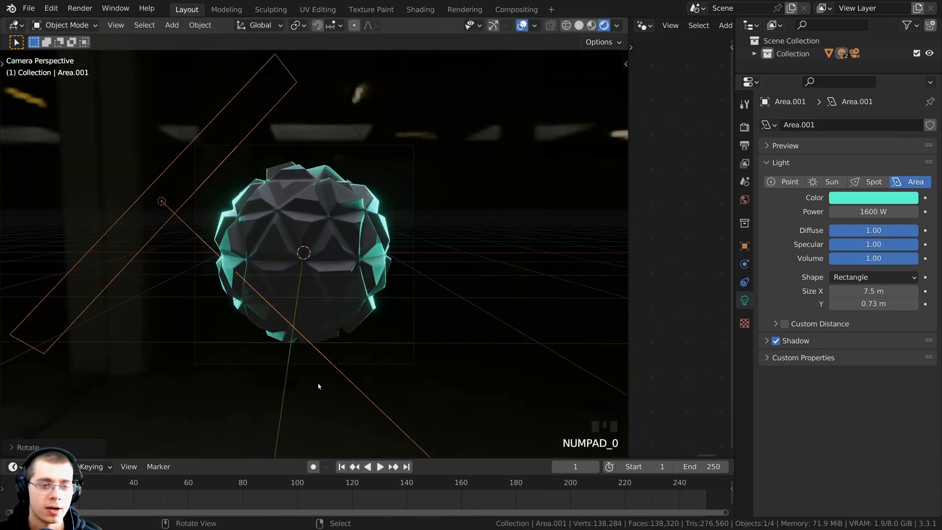
Duplicate the mirrored light, place the copy below the orb, and rotate it to lie roughly horizontal
middle_click_drag(345, 338, 328, 265, "shift")
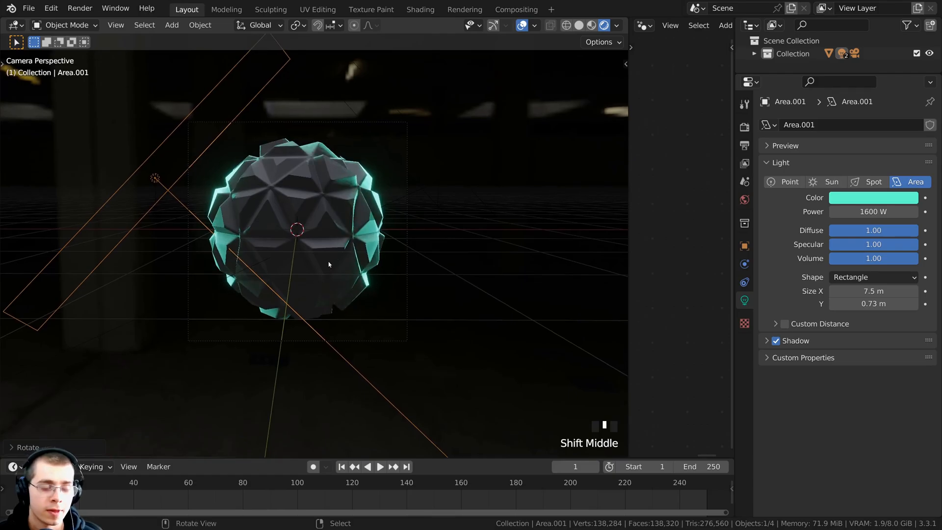
key("shift+d")
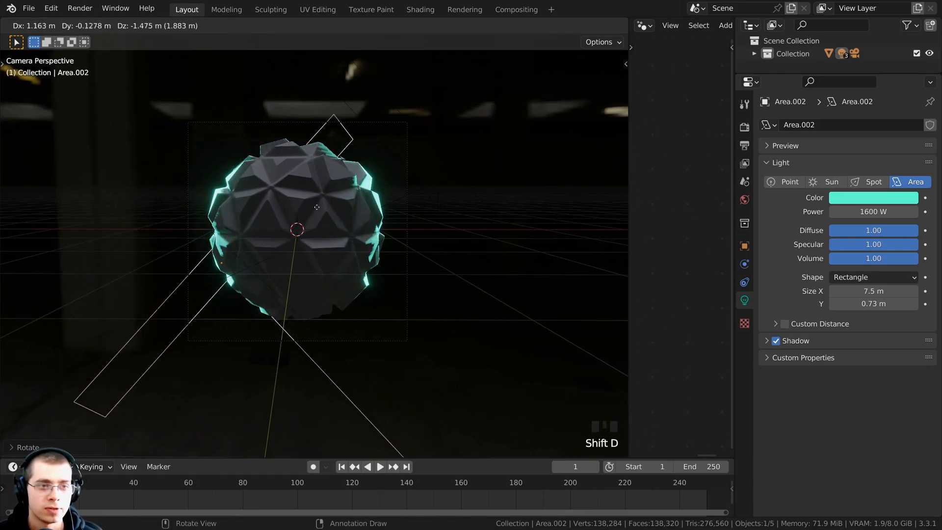
left_click(389, 284)
middle_click_drag(389, 284, 300, 312)
scroll(467, 311, "down", 2)
key("r")
left_click(482, 296)
key("r")
left_click(470, 310)
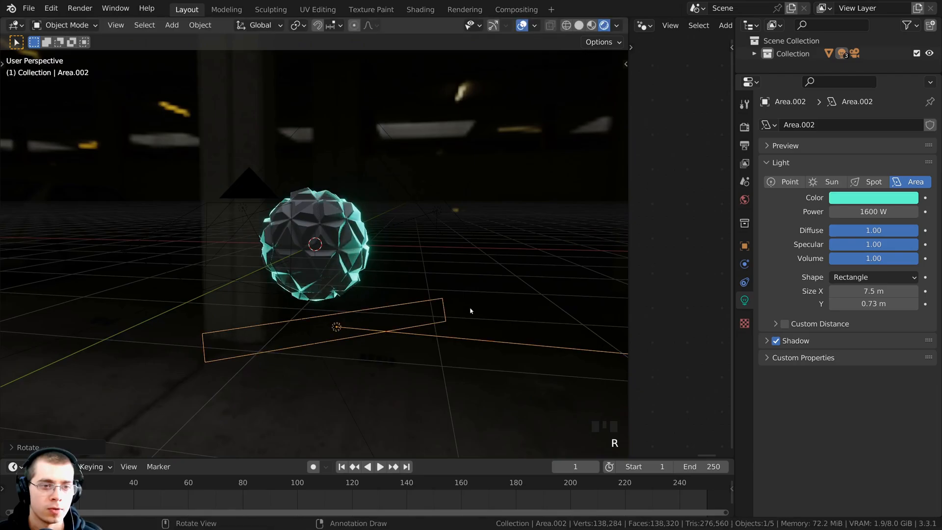
Aim the lower area light up at the orb with a trackball rotation, and reposition it beneath and behind the orb
key("r")
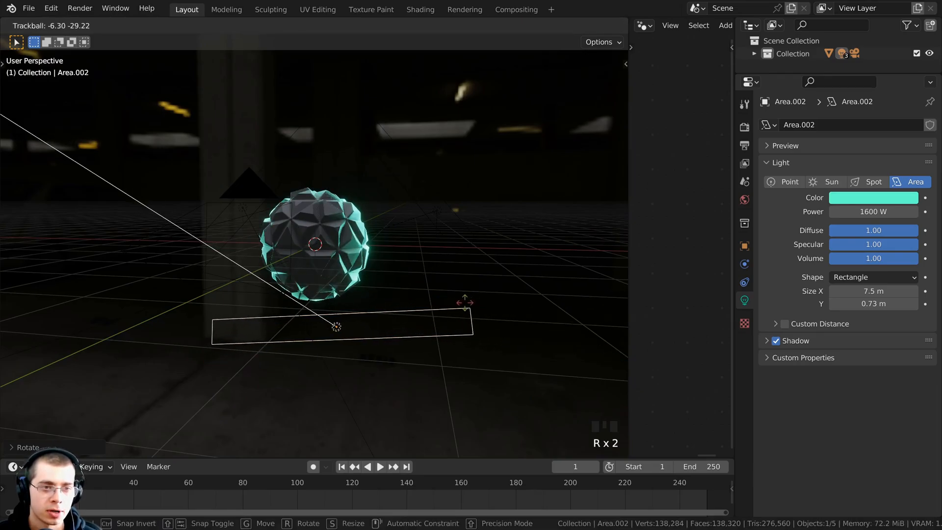
key("r")
key("g")
left_click(446, 320)
key("g")
mouse_move(446, 320)
middle_mouse_down()
mouse_move(486, 331)
mouse_move(443, 328)
middle_mouse_up()
left_click(461, 333)
key("r")
key("g")
left_click(454, 332)
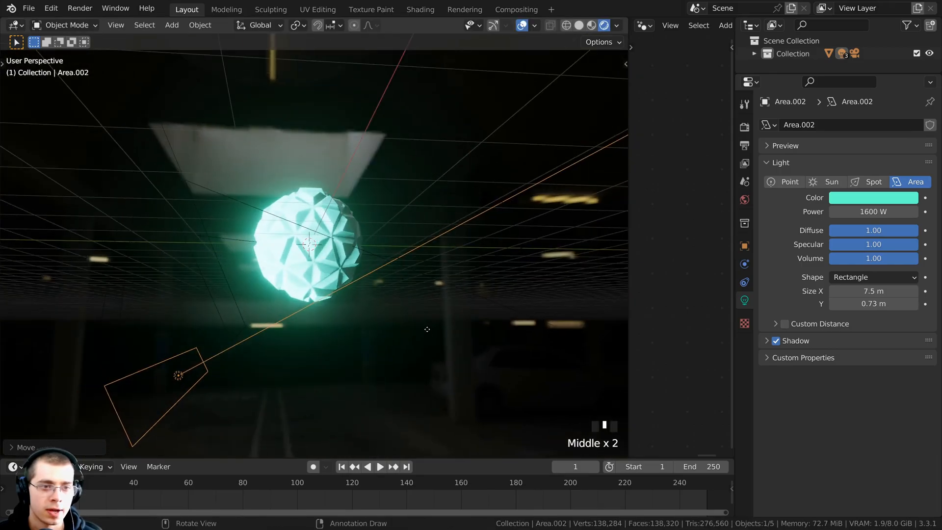
key("KP_0")
scroll(443, 328, "down", 2)
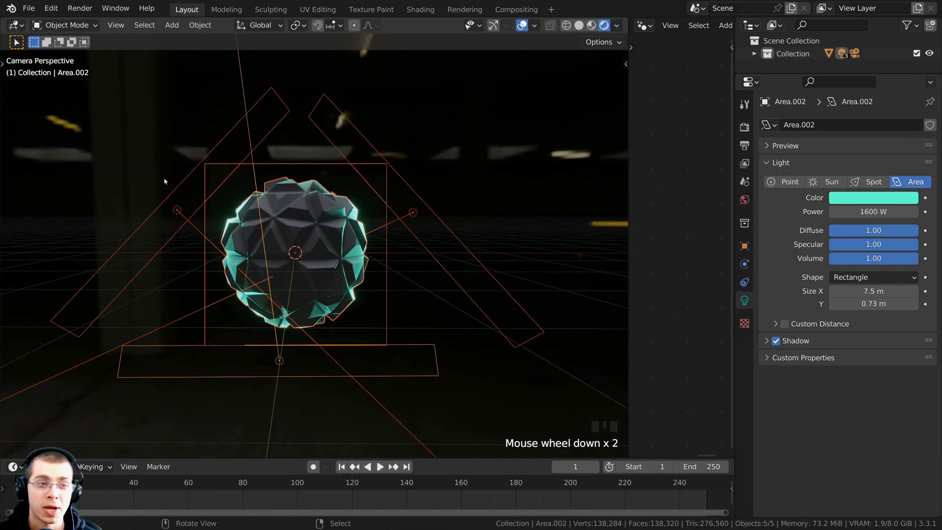
Select the three area lights together, clear the selection, and inspect the orb's rim lighting in the camera view
right_click(165, 182)
right_click(281, 364, "shift")
right_click(414, 212, "shift")
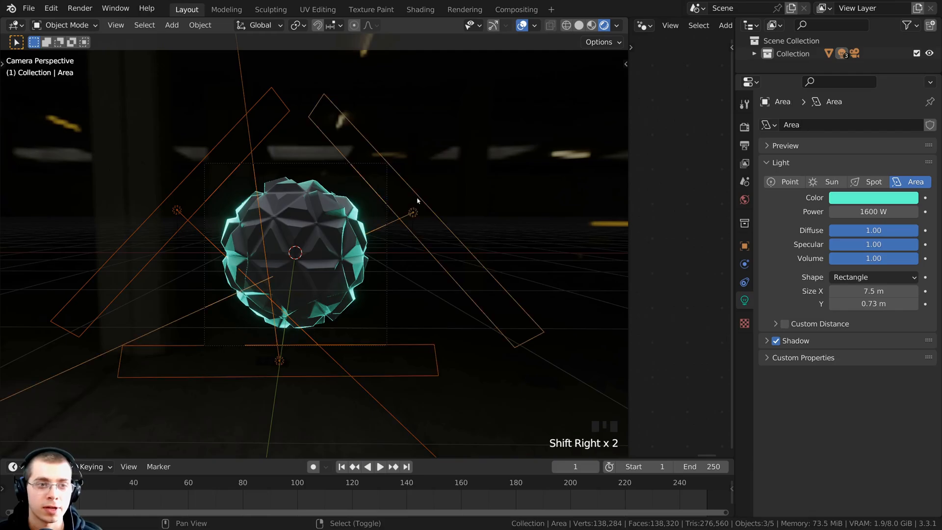
key("g")
scroll(370, 204, "up", 2)
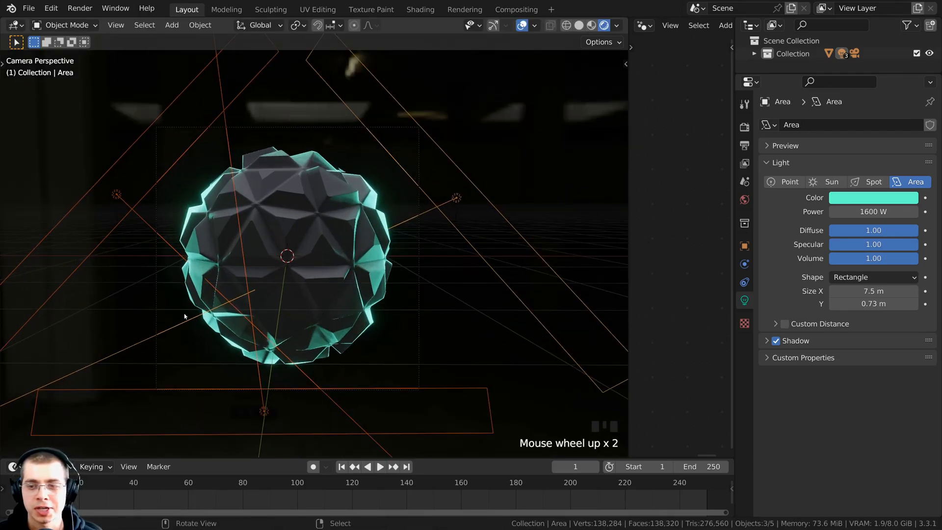
key("alt+a")
scroll(340, 273, "up", 2)
scroll(213, 330, "down", 1)
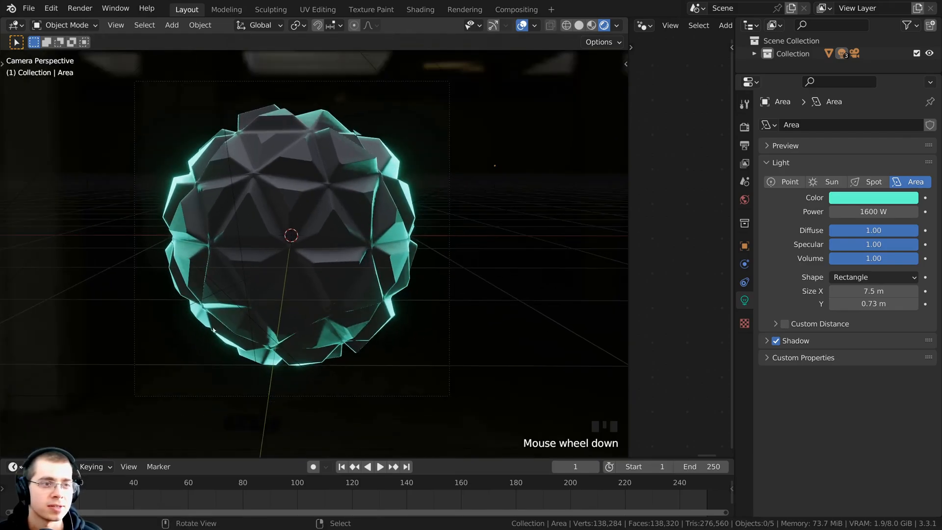
scroll(377, 199, "down", 1)
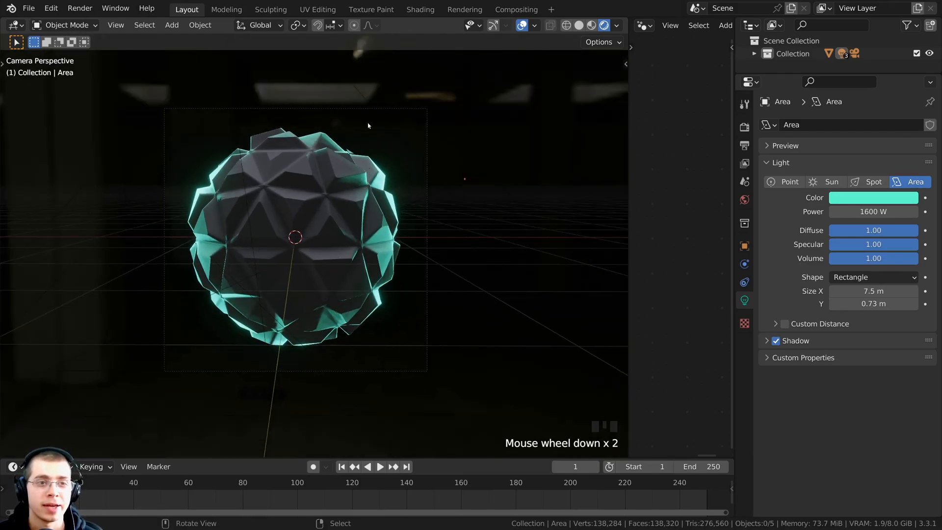
Duplicate the original area light and place the copy on the camera side of the orb, off to one side and above
right_click(464, 179)
middle_click_drag(485, 266, 400, 122)
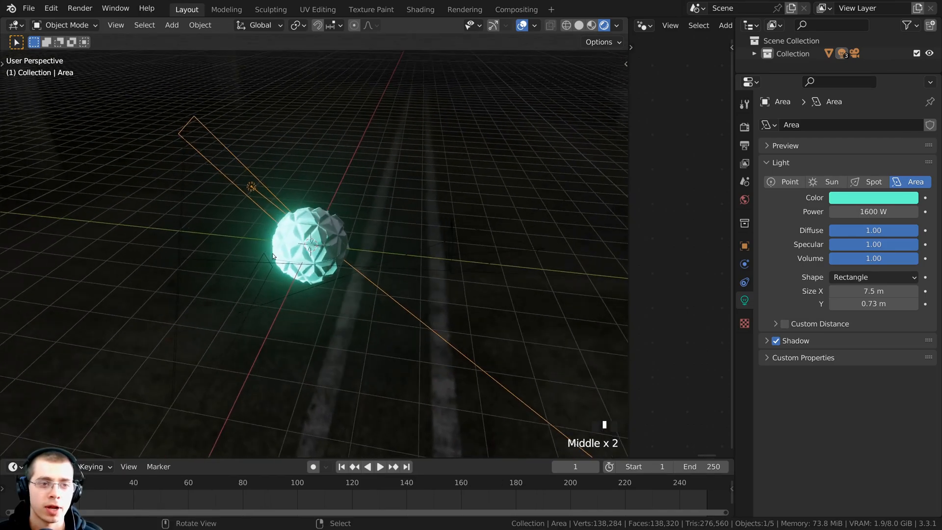
middle_click(212, 216)
middle_click_drag(140, 237, 82, 289, "shift")
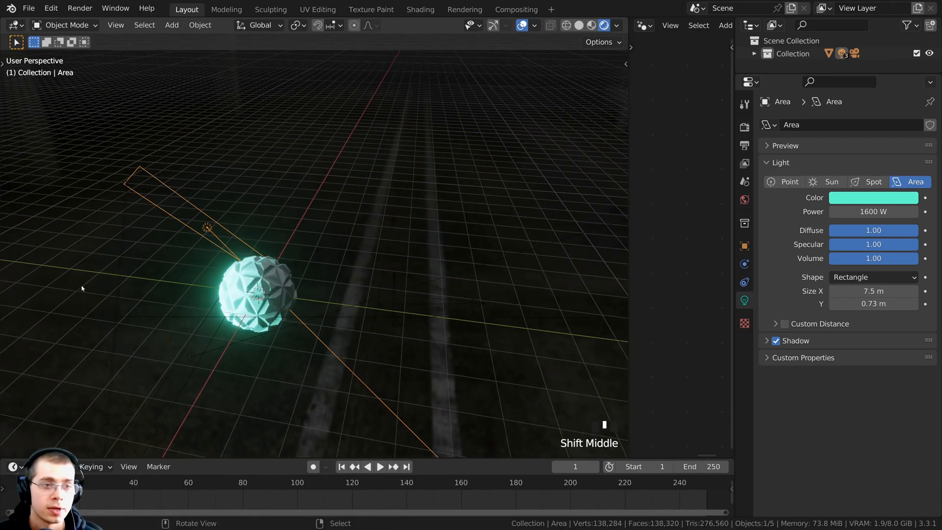
key("shift+d")
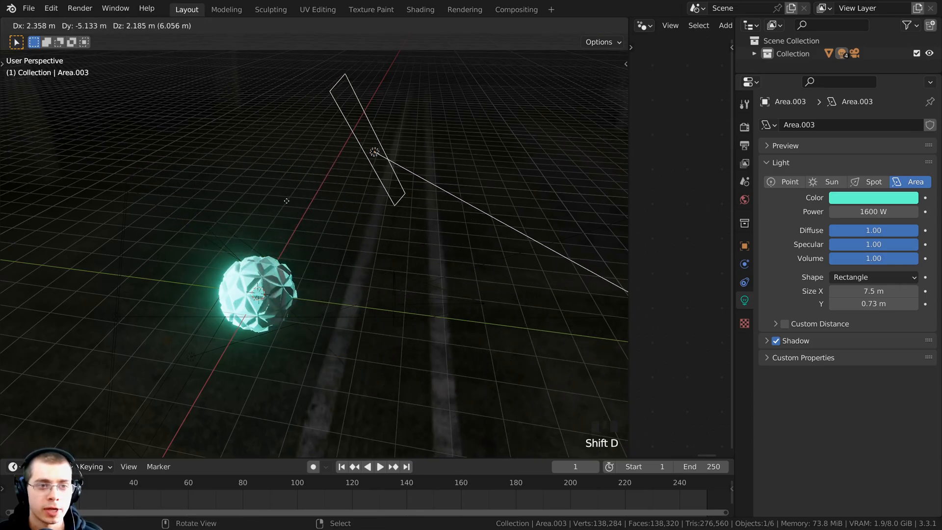
left_click(298, 197)
scroll(417, 201, "down", 1)
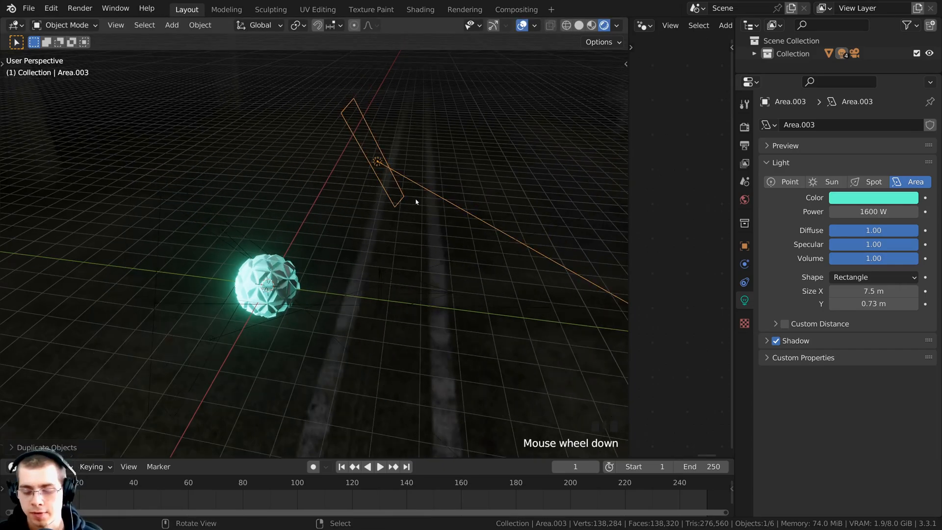
Rotate the front light copy in top view to face the orb, and nudge its position
key("KP_7")
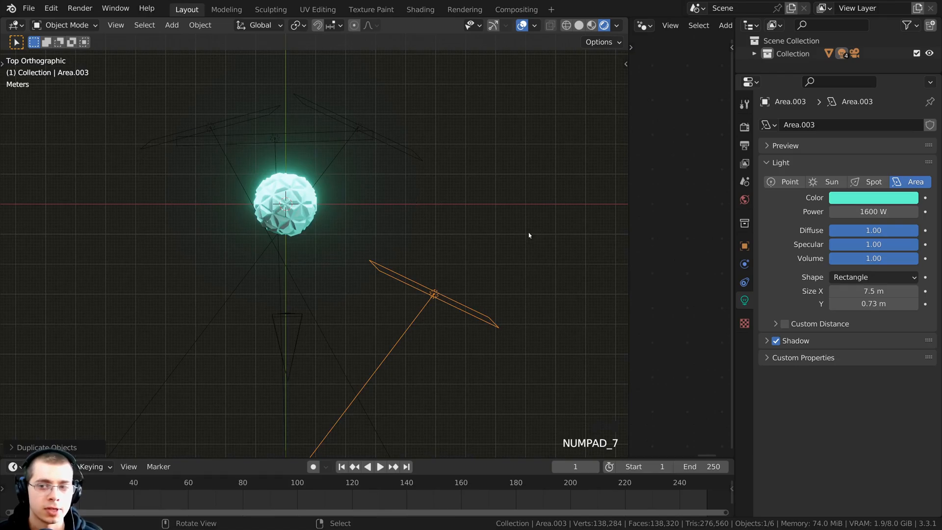
key("r")
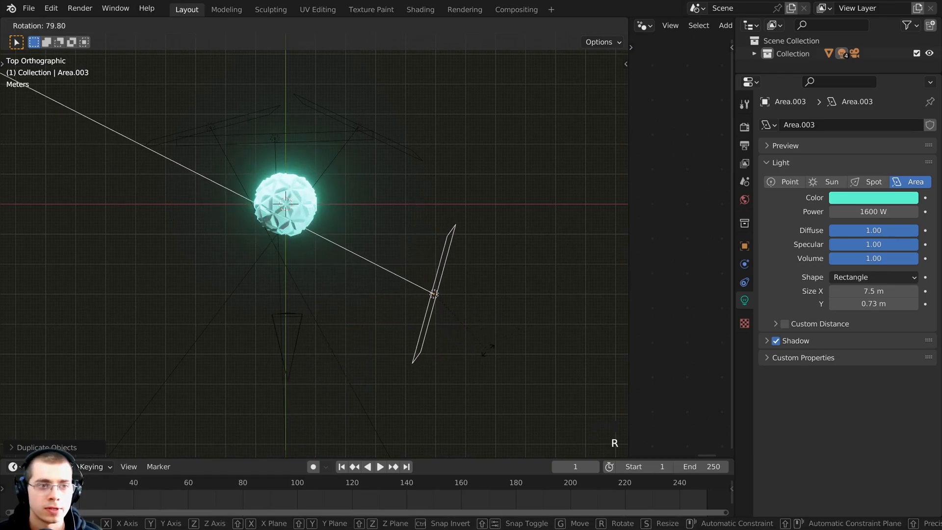
left_click(481, 354)
key("g")
left_click(480, 358)
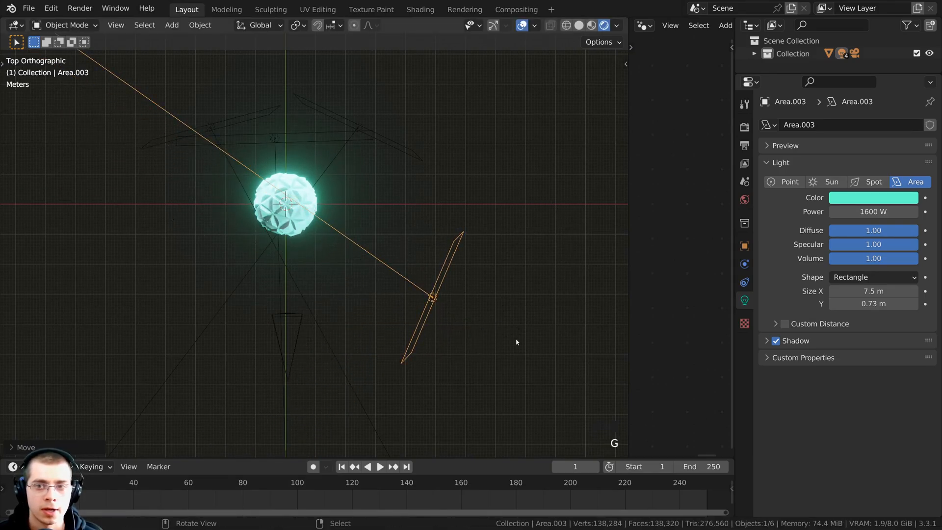
Change the front area light's shape to Square and rescale it
left_click(837, 278)
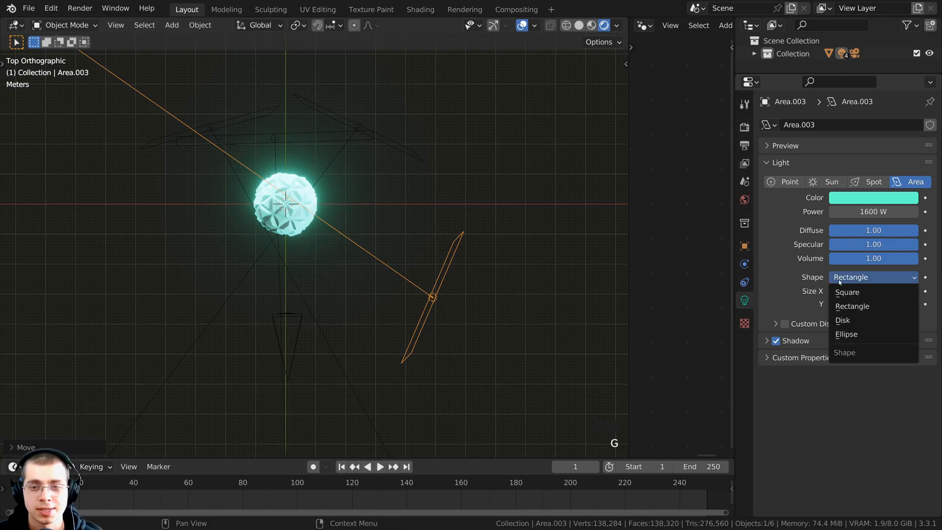
left_click(853, 293)
scroll(511, 319, "down", 2)
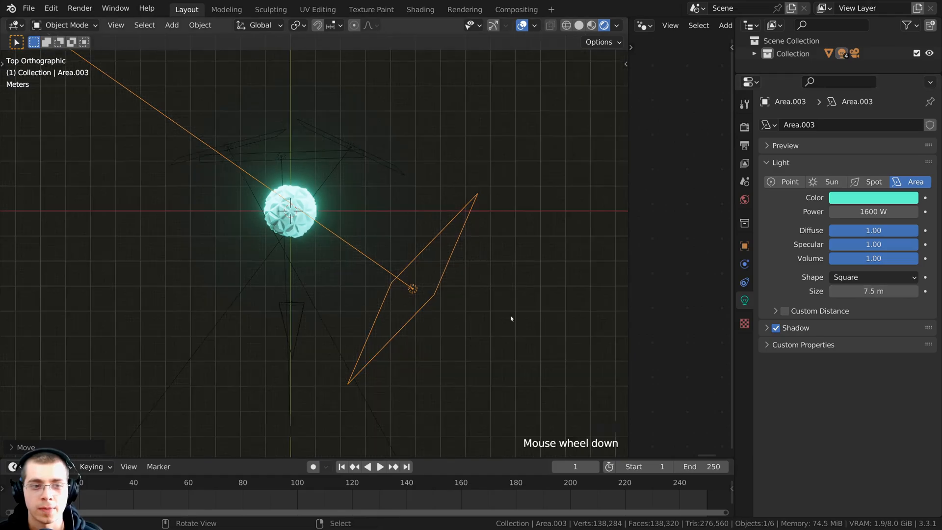
key("s")
middle_click_drag(511, 319, 486, 191)
left_click(501, 218)
key("s")
left_click(504, 196)
Rotate the square area light to aim at the orb and adjust its position
key("r")
left_click(490, 154)
key("g")
left_click(482, 156)
Tint the square light pale cyan with hue 0.492 and saturation 0.660, and check the orb in the camera view
left_click(855, 200)
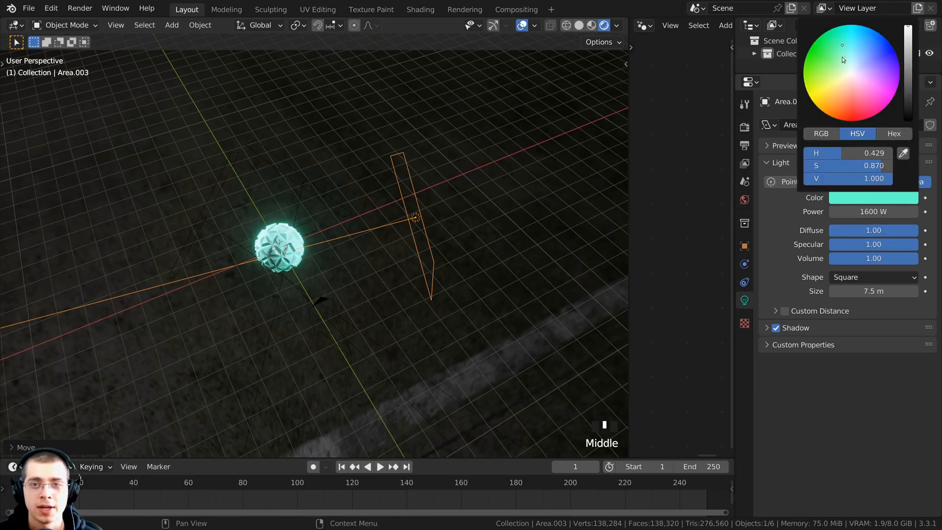
left_click_drag(844, 47, 851, 54)
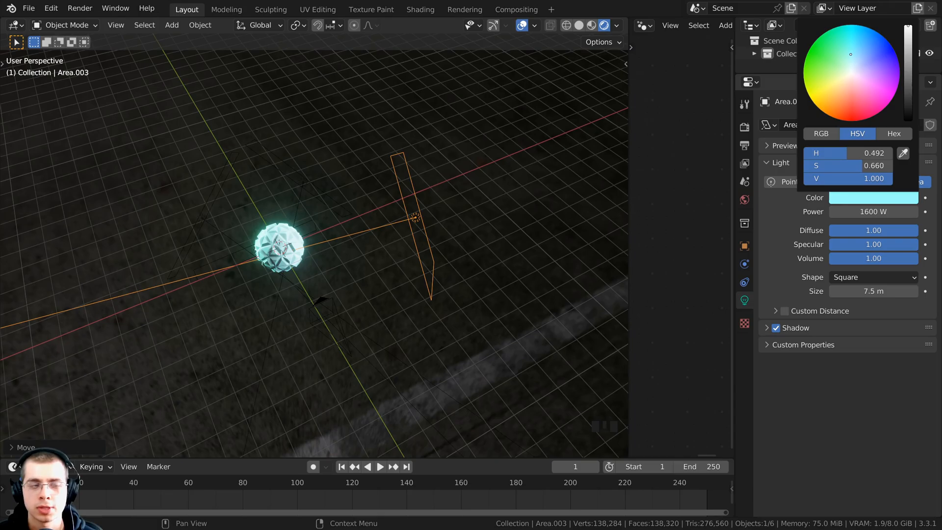
middle_click_drag(175, 289, 204, 238)
key("KP_0")
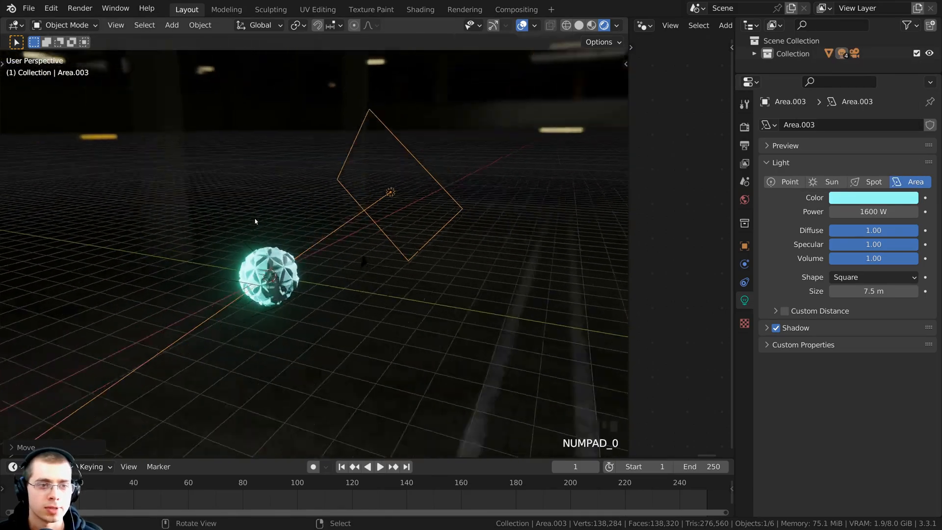
scroll(251, 234, "up", 2)
scroll(349, 173, "down", 3)
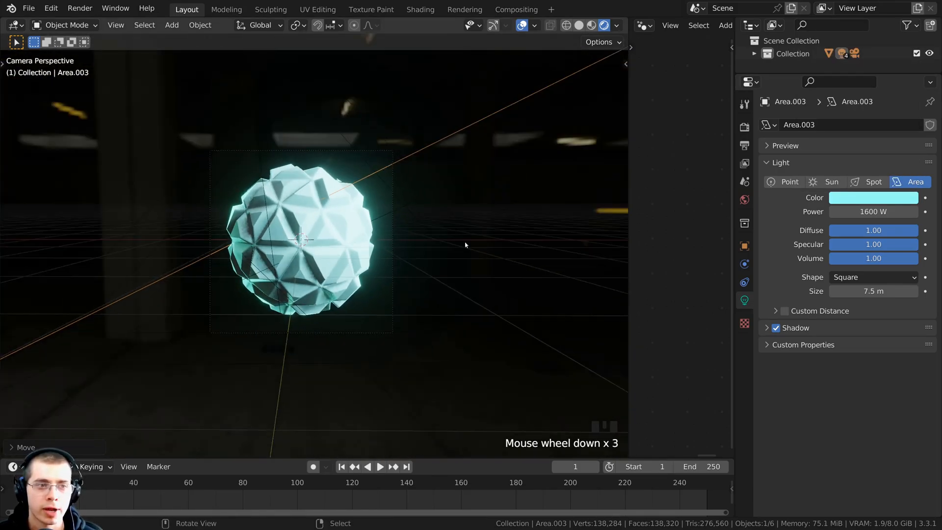
Duplicate the cyan area light and place the copy on the opposite side of the sphere
middle_click_drag(349, 173, 392, 261)
scroll(322, 281, "up", 3)
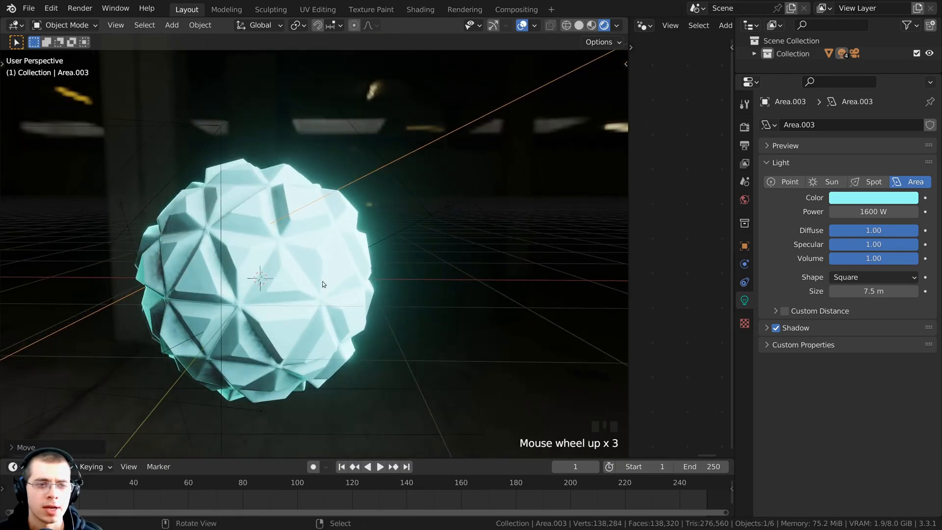
scroll(327, 234, "up", 1)
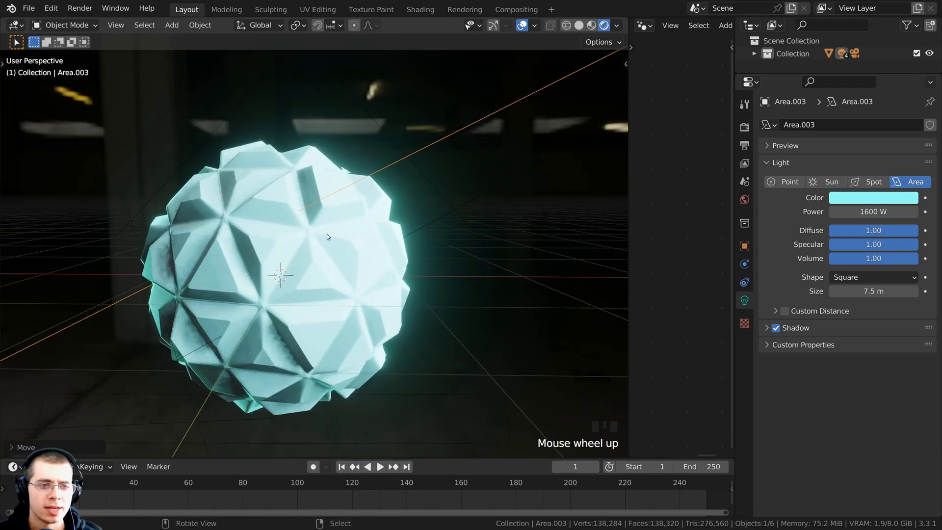
key("KP_0")
scroll(449, 211, "up", 4)
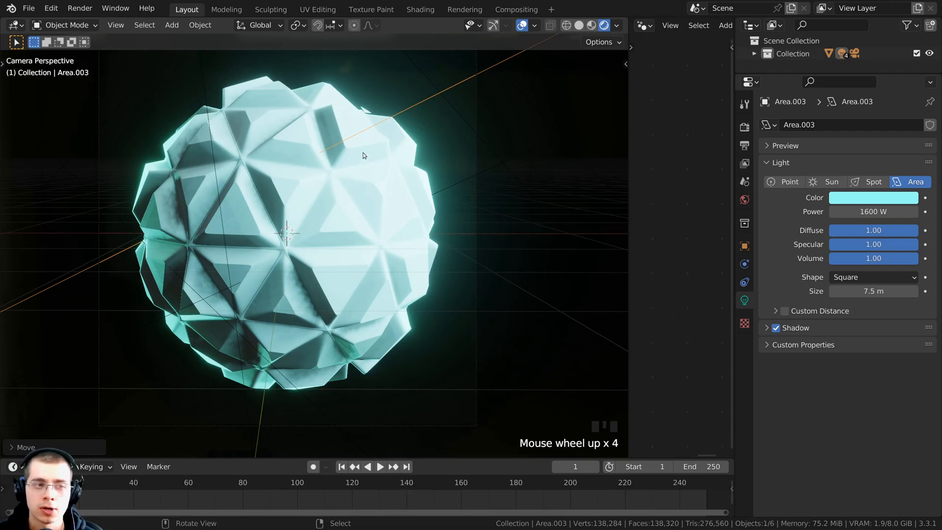
scroll(433, 179, "down", 6)
scroll(407, 170, "down", 7)
middle_click_drag(433, 179, 511, 137)
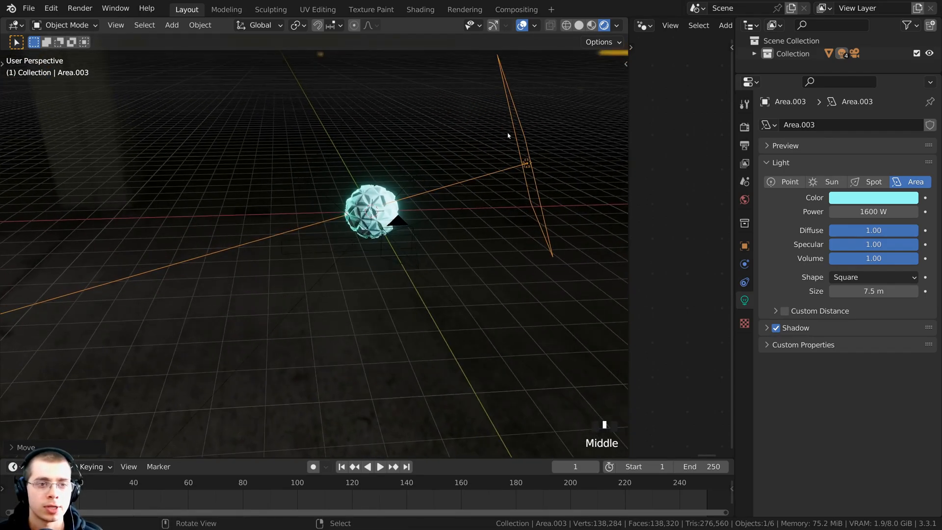
key("shift+d")
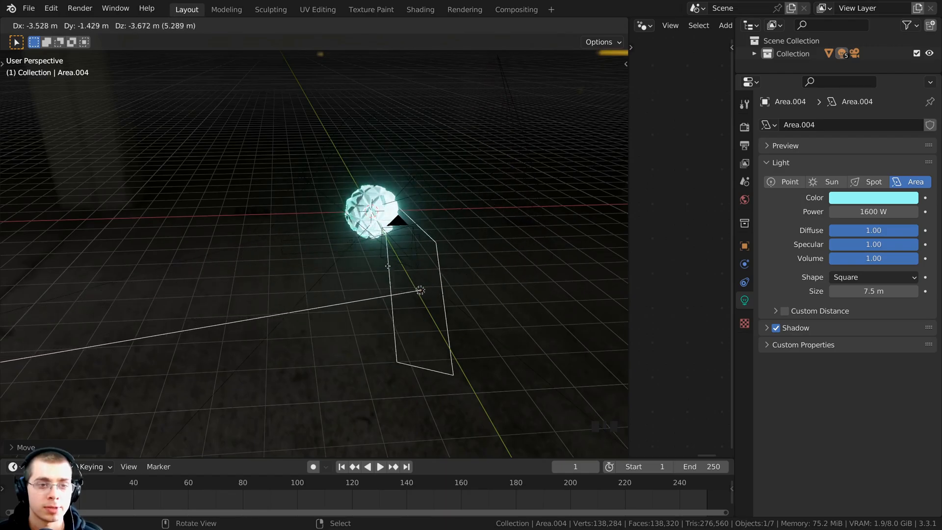
left_click(272, 301)
Rotate the duplicated area light around toward the sphere and shift it beside the sphere
scroll(370, 231, "down", 2)
middle_click_drag(337, 267, 332, 148)
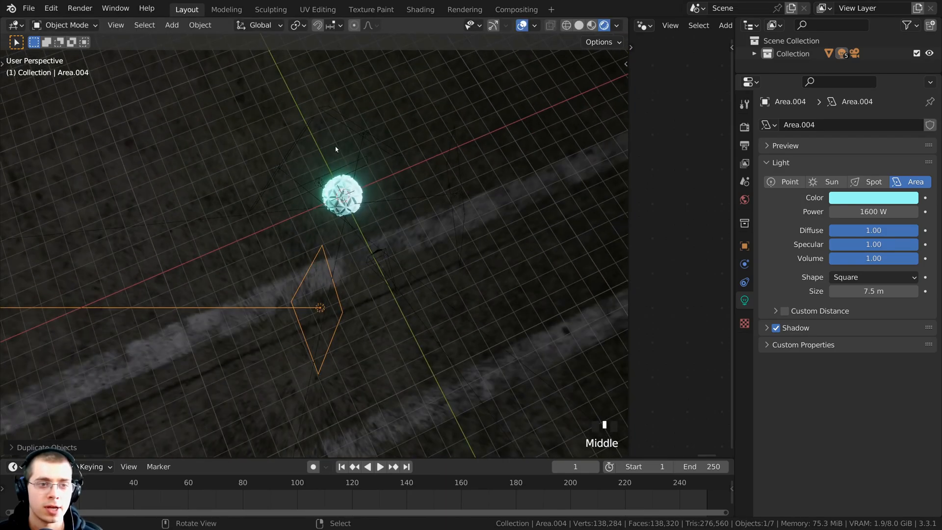
key("r")
left_click(426, 363)
middle_click_drag(426, 363, 411, 213)
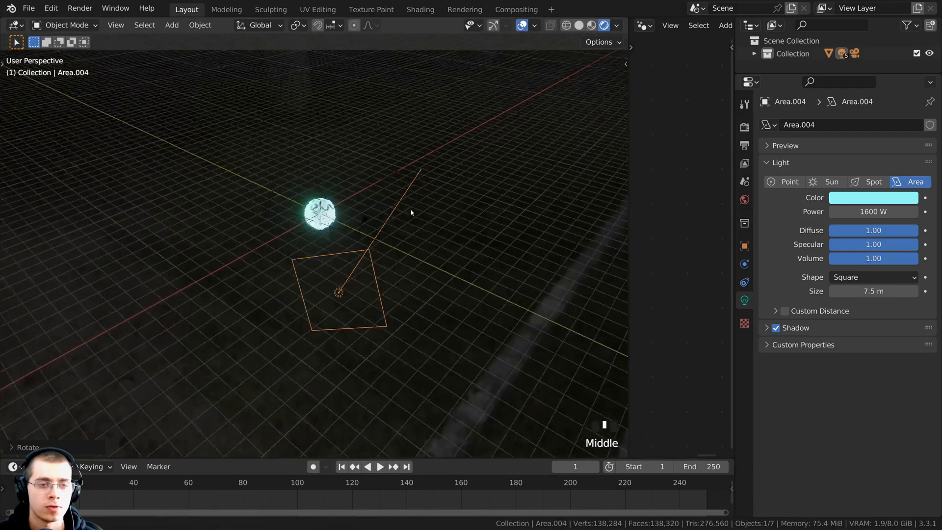
key("g")
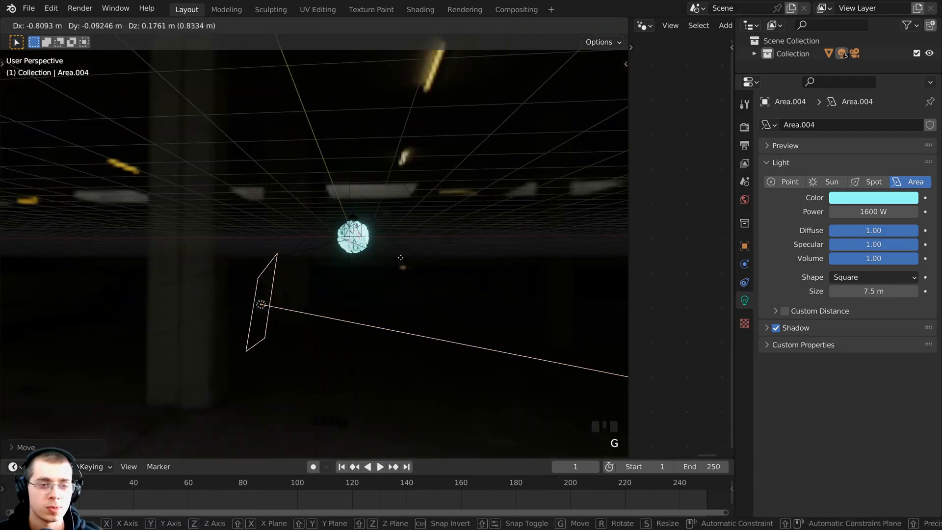
left_click(401, 257)
Fine-tune the duplicated light's rotation and position until its beam points through the sphere
middle_click_drag(401, 257, 471, 264)
scroll(474, 263, "up", 2)
key("r")
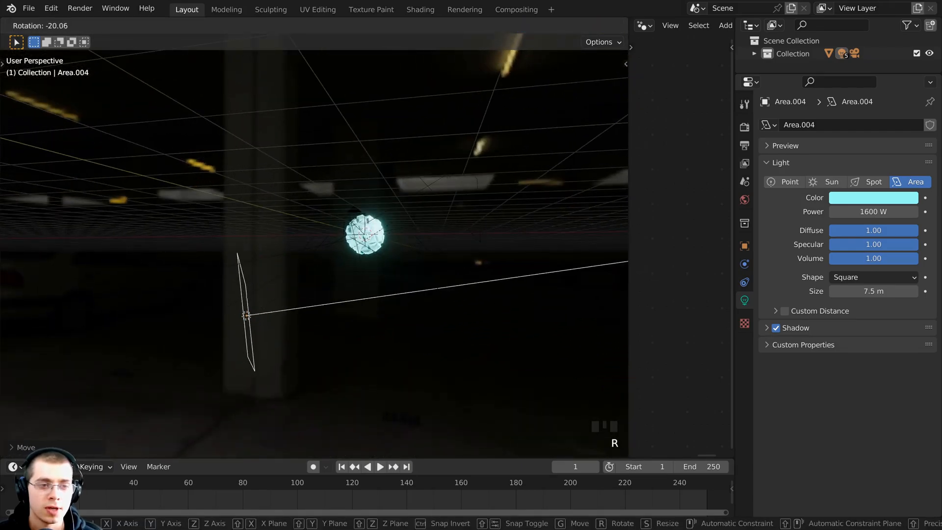
left_click(384, 132)
middle_click_drag(384, 132, 524, 185)
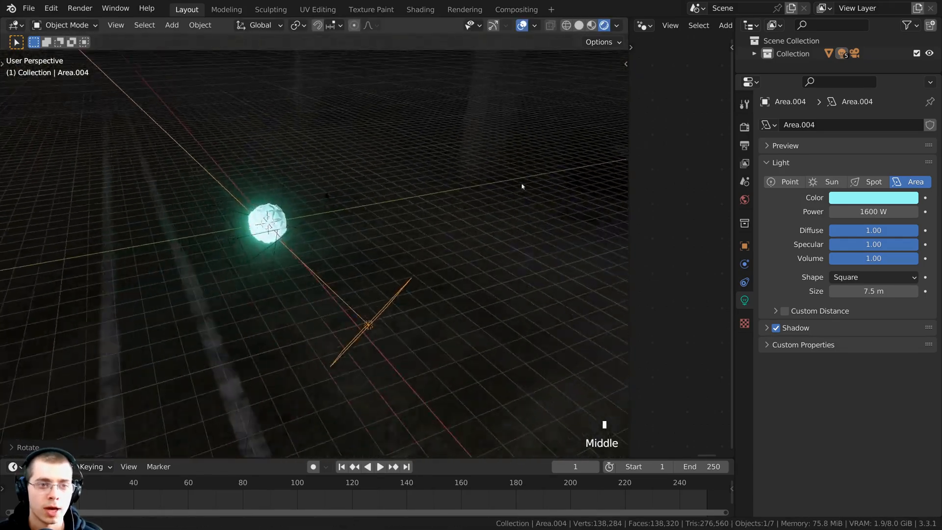
key("g")
left_click(457, 196)
middle_click_drag(458, 197, 421, 200)
key("g")
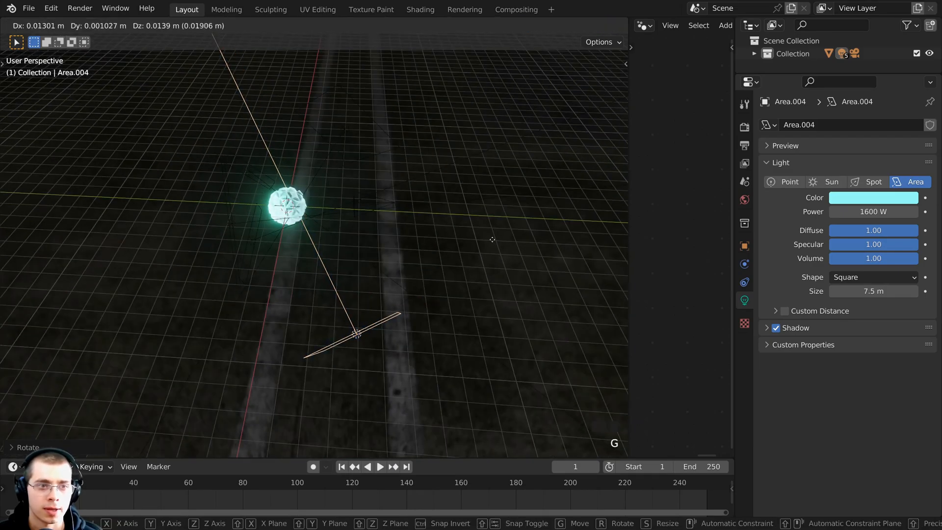
left_click(421, 200)
Set the duplicated light's color to blue with hue 0.608 and saturation 0.913, and its power to 400 W
left_click(839, 198)
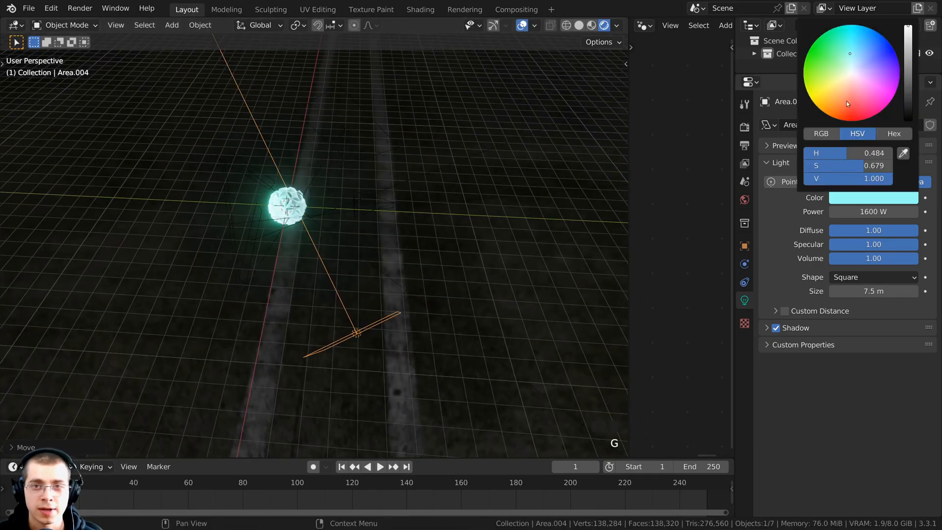
left_click_drag(850, 54, 866, 44)
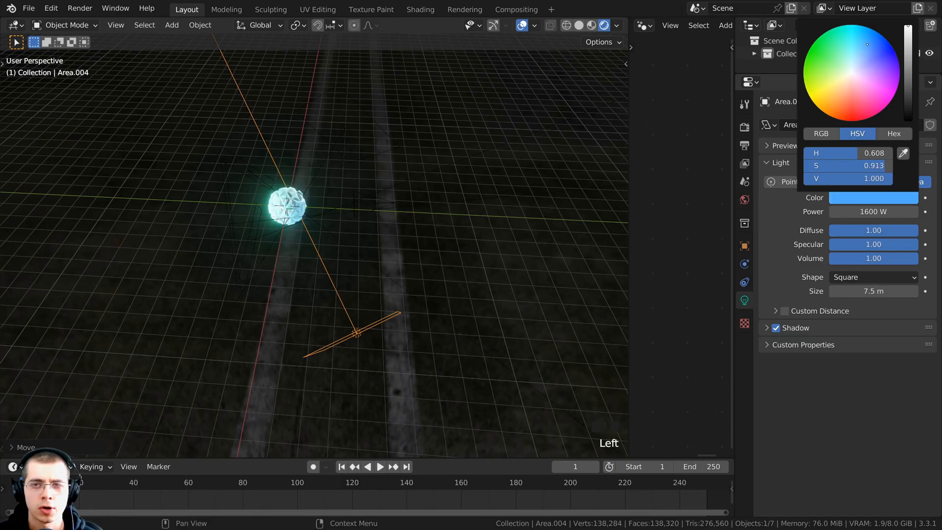
middle_click_drag(373, 246, 313, 237)
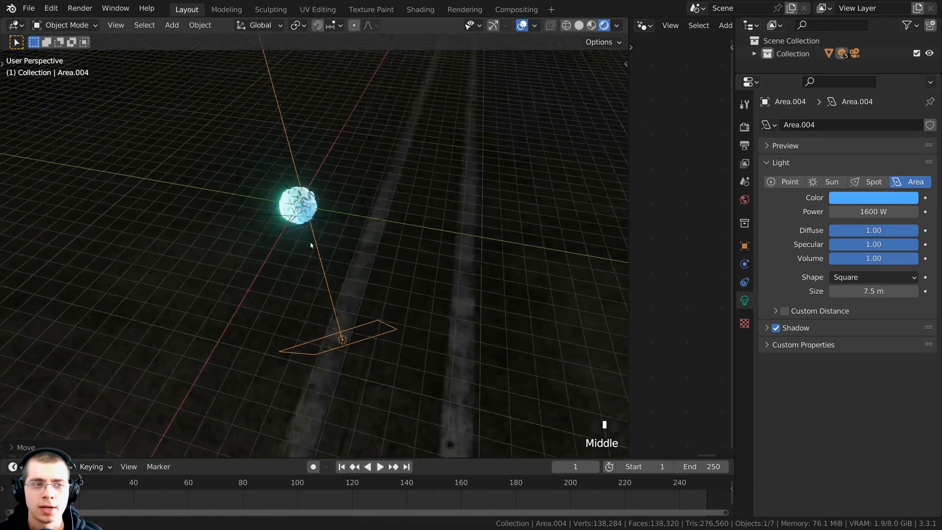
scroll(410, 227, "up", 5)
middle_click_drag(410, 227, 251, 292, "shift")
scroll(261, 326, "up", 5)
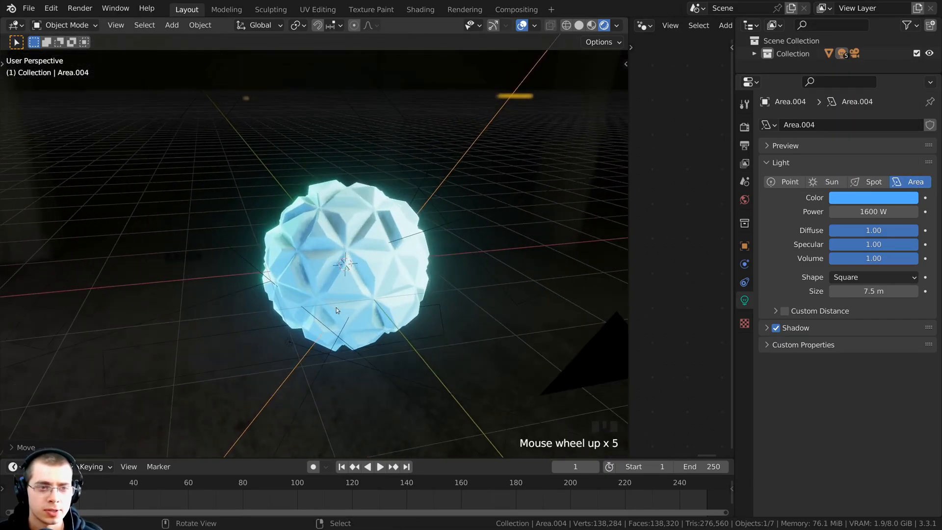
left_click(855, 211)
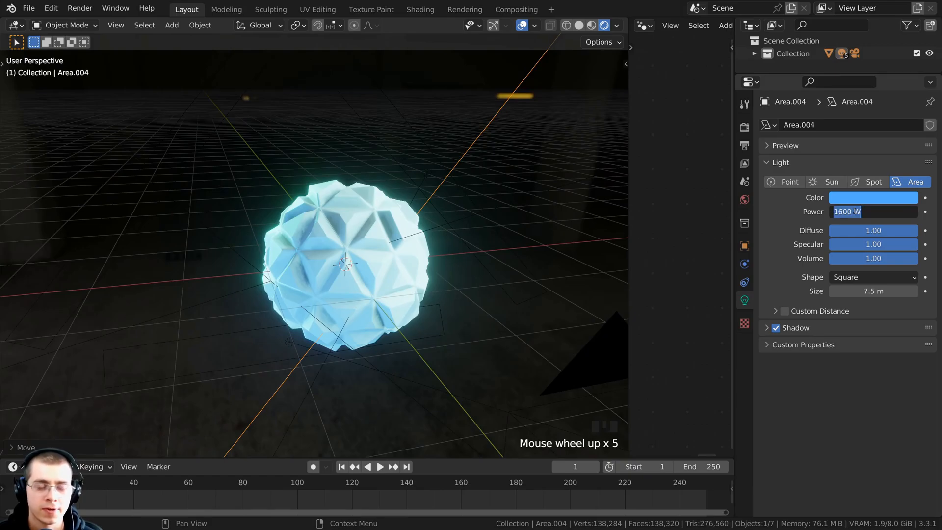
type("400")
key("Return")
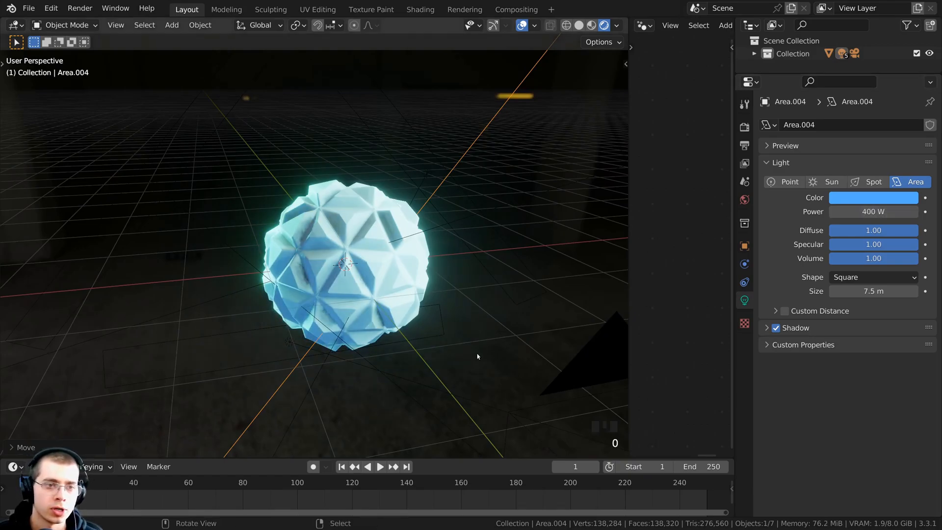
Examine the blue and cyan lighting on the sphere up close and from the camera view
middle_click_drag(477, 353, 492, 309)
scroll(369, 304, "up", 5)
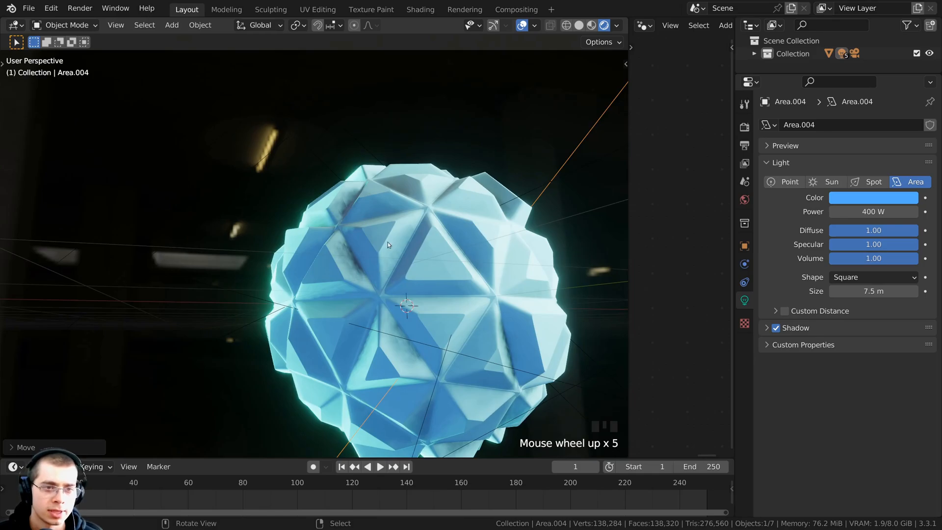
scroll(388, 242, "down", 7)
middle_click_drag(388, 242, 246, 330)
key("KP_0")
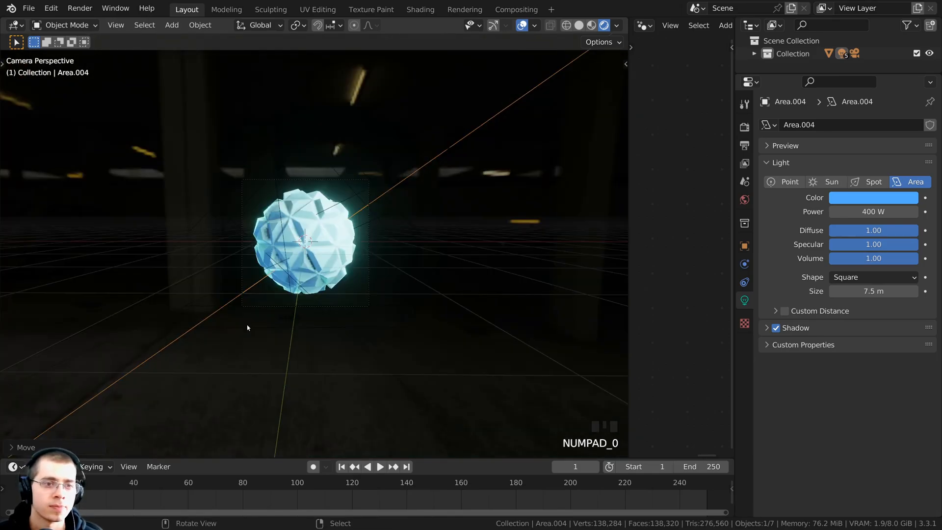
scroll(278, 298, "up", 6)
scroll(279, 299, "down", 1)
middle_click_drag(279, 298, 298, 296, "shift")
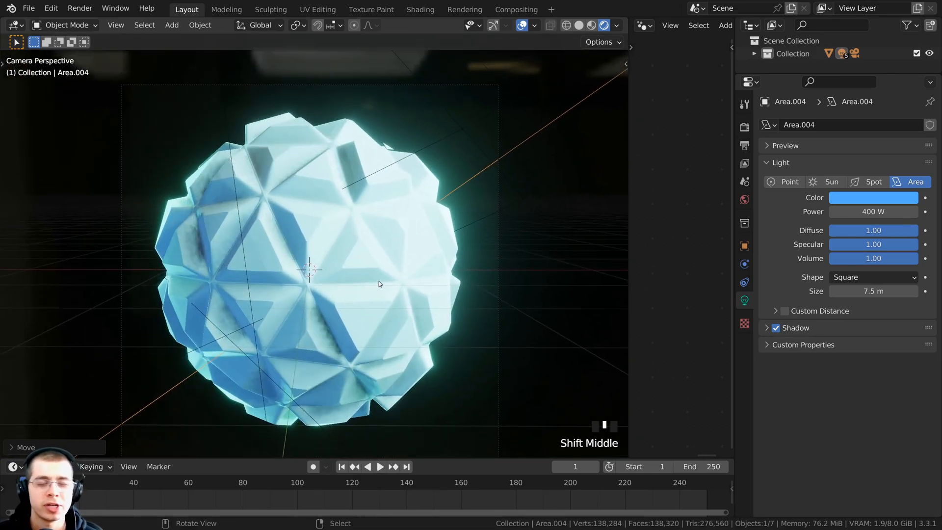
Select the sphere object and widen the node editor area to show its geometry node tree
right_click(333, 172)
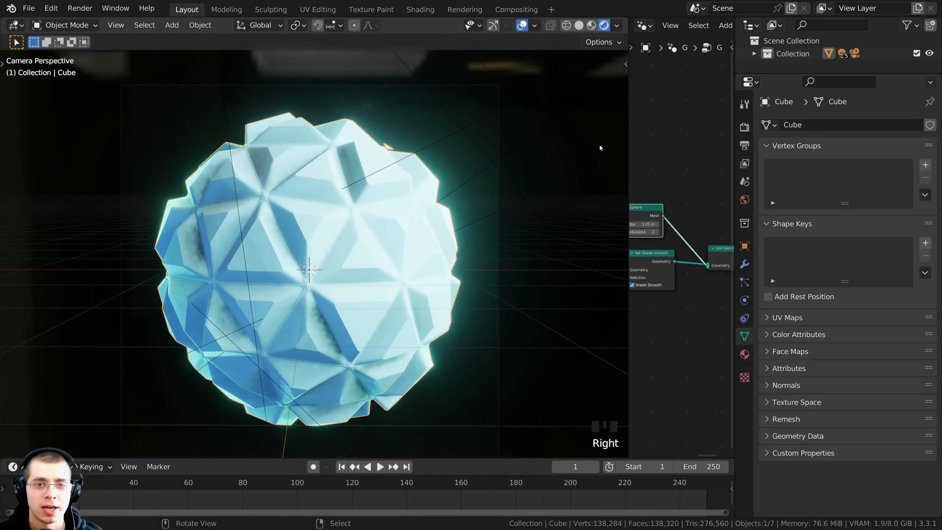
left_click_drag(629, 143, 294, 149)
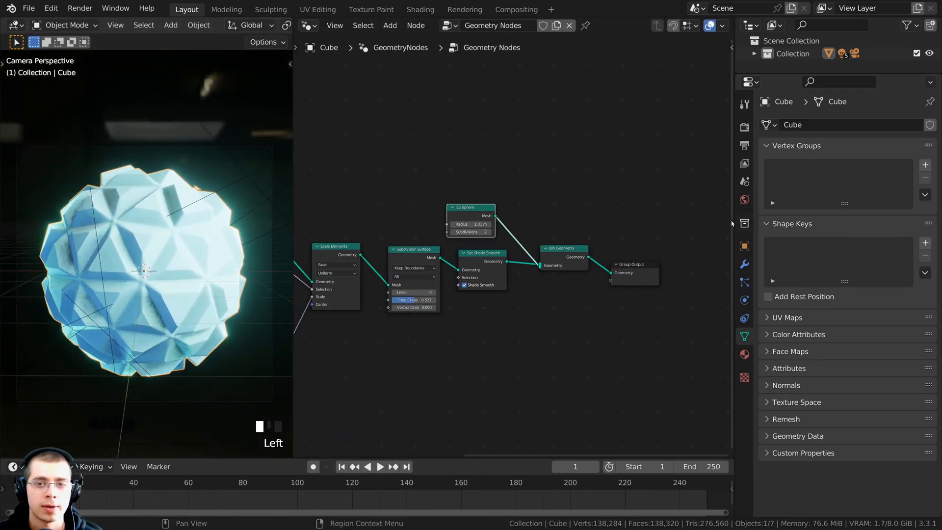
left_click_drag(737, 217, 760, 217)
scroll(553, 246, "down", 2)
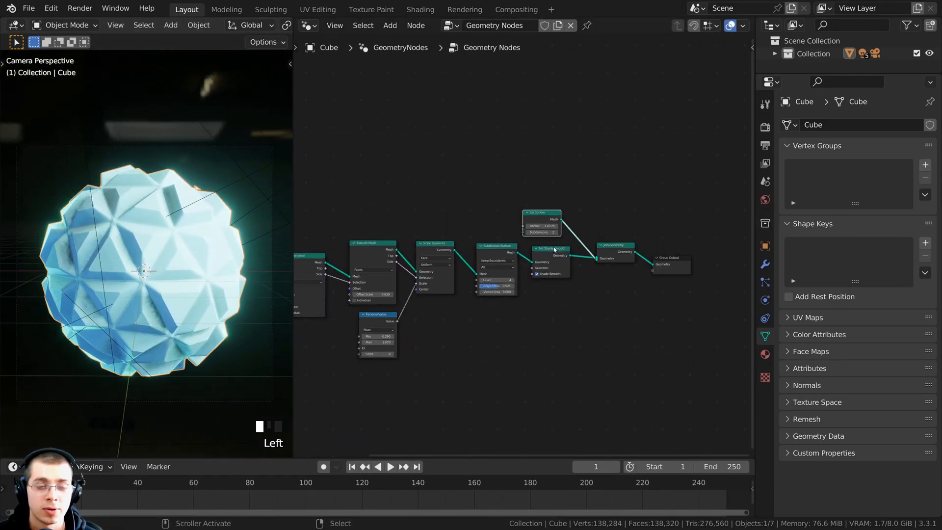
middle_click_drag(574, 216, 591, 224)
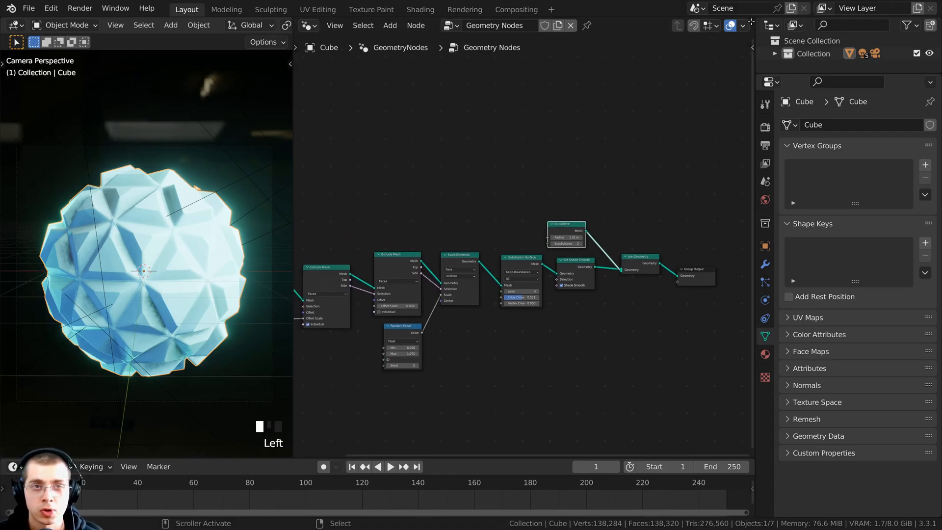
Split the node editor area horizontally and switch the upper part to the Shader Editor
left_click_drag(751, 23, 675, 424)
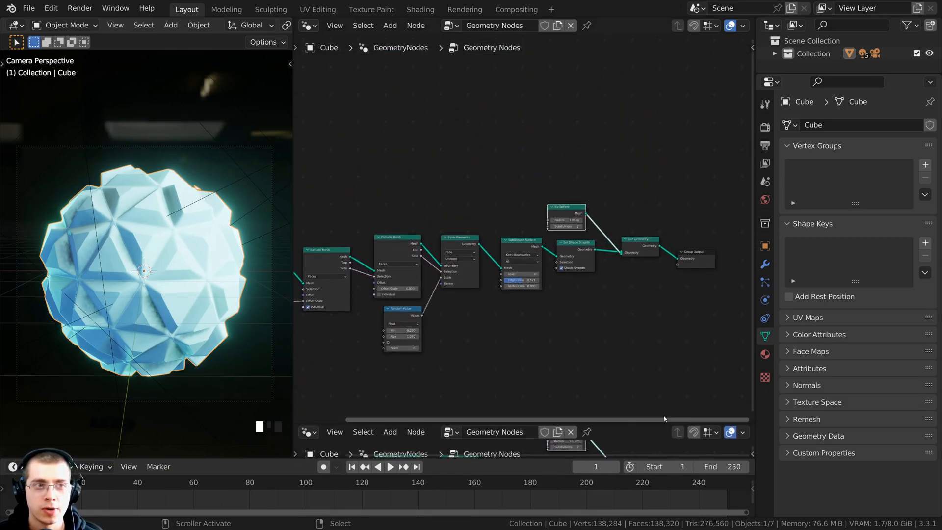
left_click(309, 25)
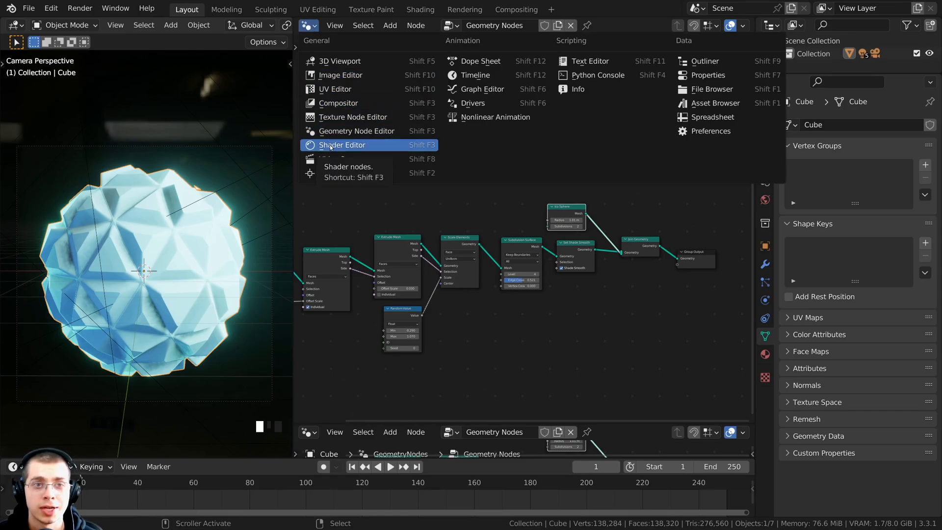
left_click(331, 146)
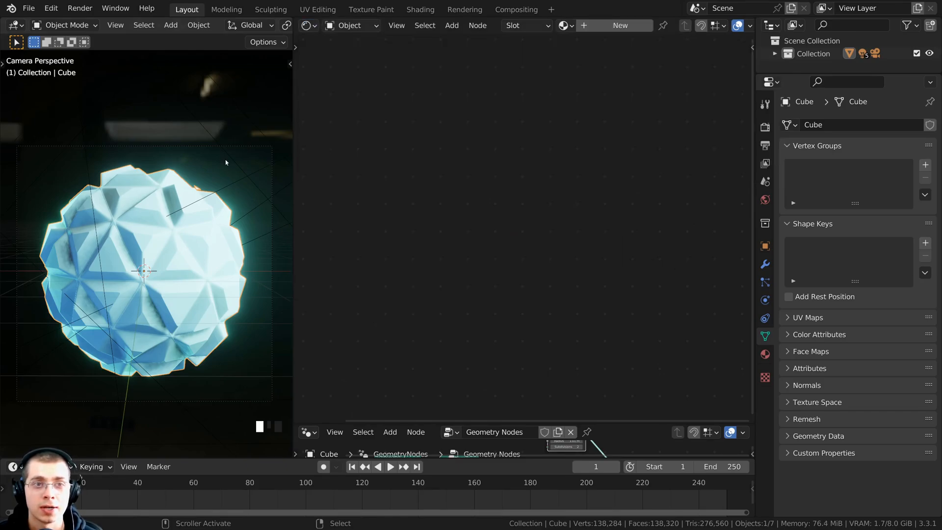
Create a new material on the sphere object and name it Metal
left_click(601, 26)
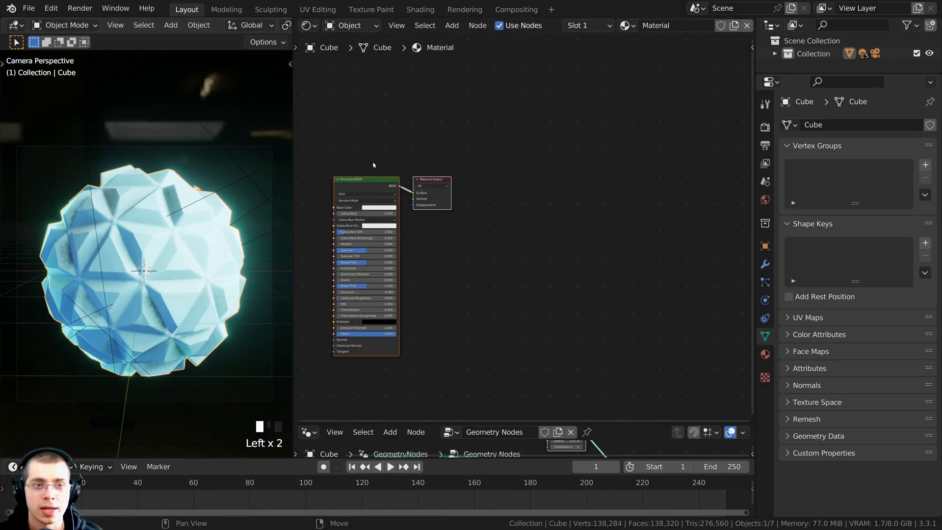
double_click(661, 25)
type("Met")
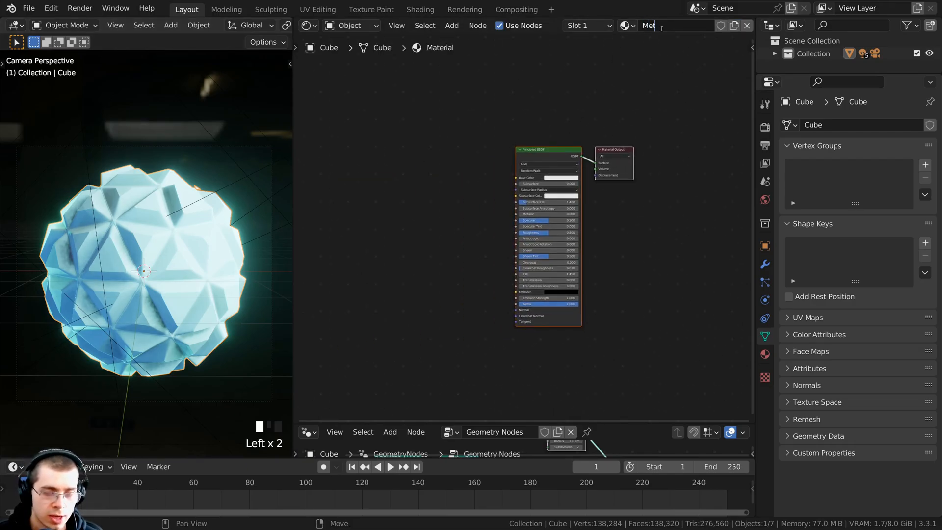
type("al")
left_click(662, 30)
Darken the Metal material's base color to a near-black grey with value 0.034
scroll(554, 222, "up", 3)
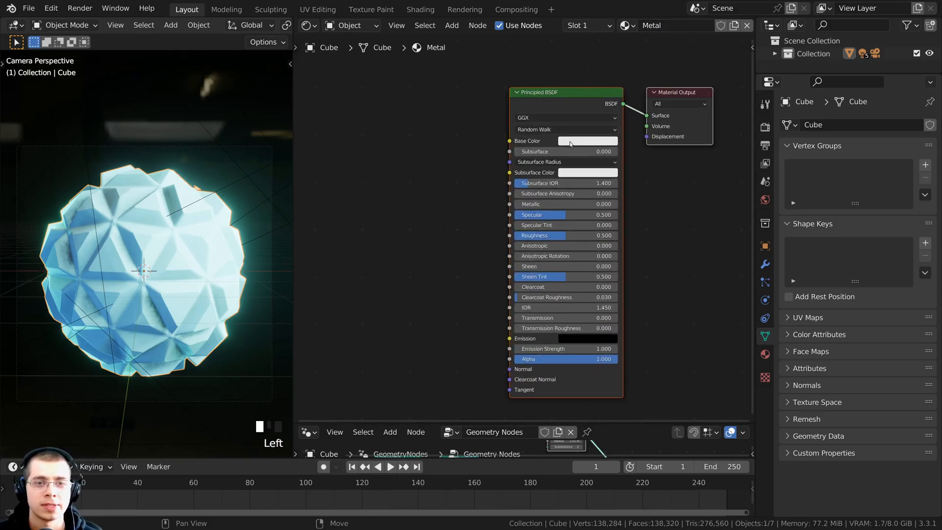
left_click(571, 143)
left_click_drag(638, 165, 639, 210)
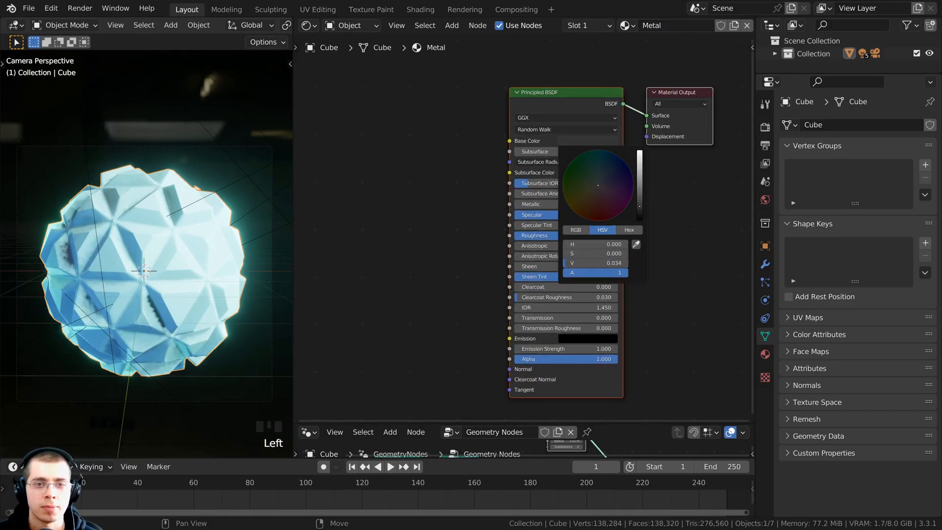
scroll(527, 230, "up", 1)
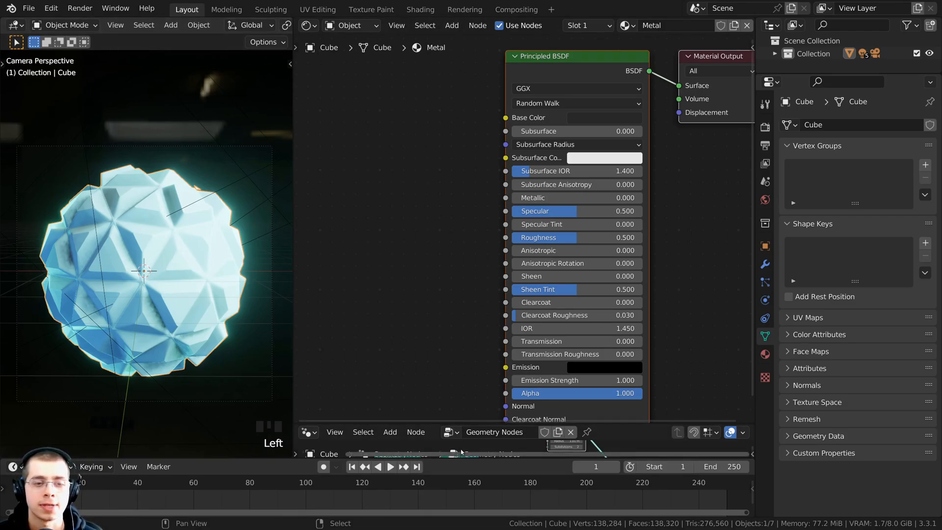
Enlarge the geometry node area over the Shader Editor, focusing on the nodes around Join Geometry
left_click_drag(459, 423, 460, 76)
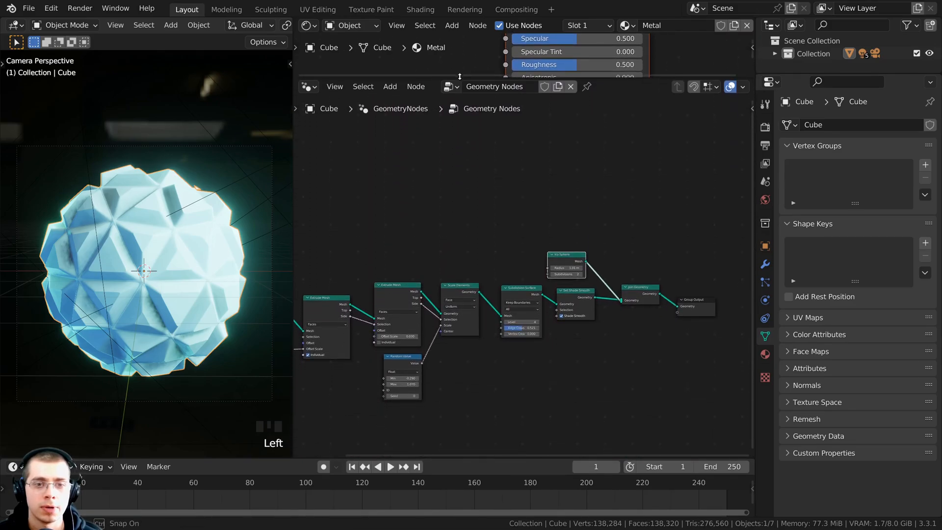
scroll(524, 238, "up", 4)
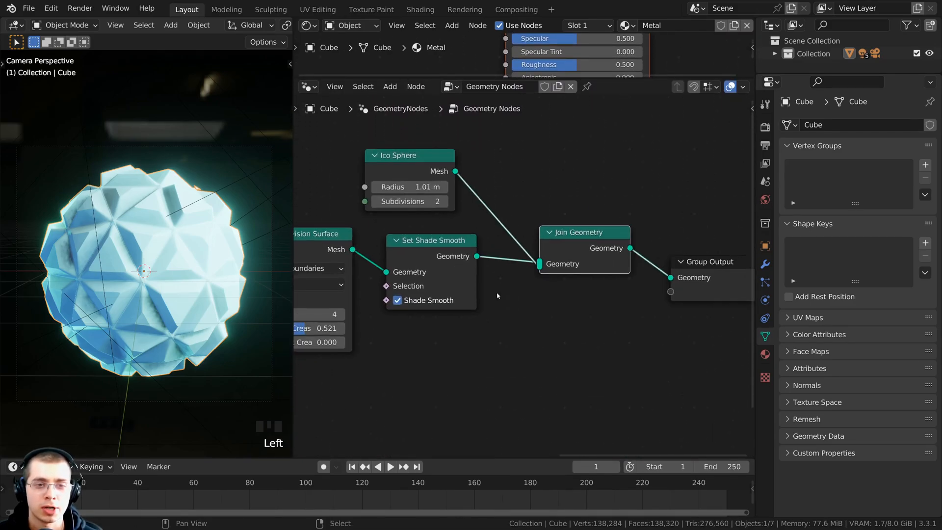
middle_click_drag(534, 221, 532, 220)
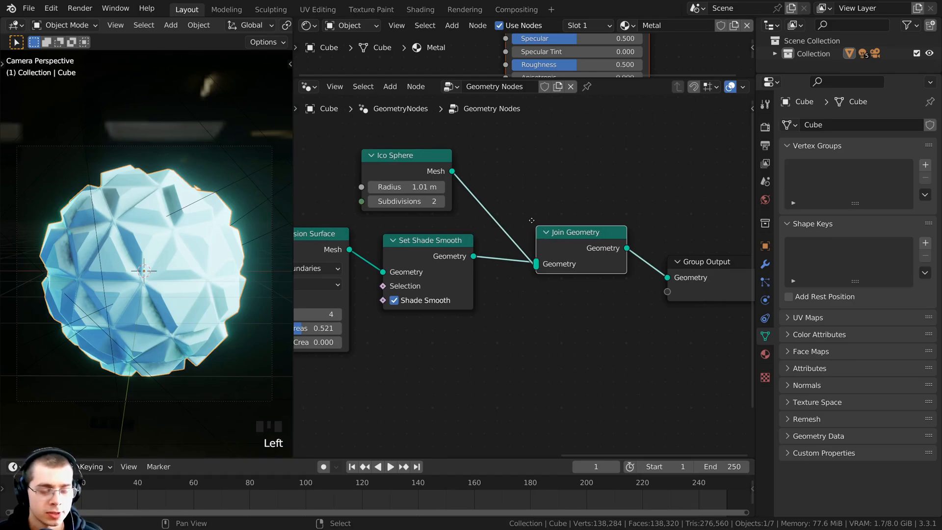
Insert a Set Material node between Set Shade Smooth and Join Geometry and assign the Metal material to it
key("shift+a")
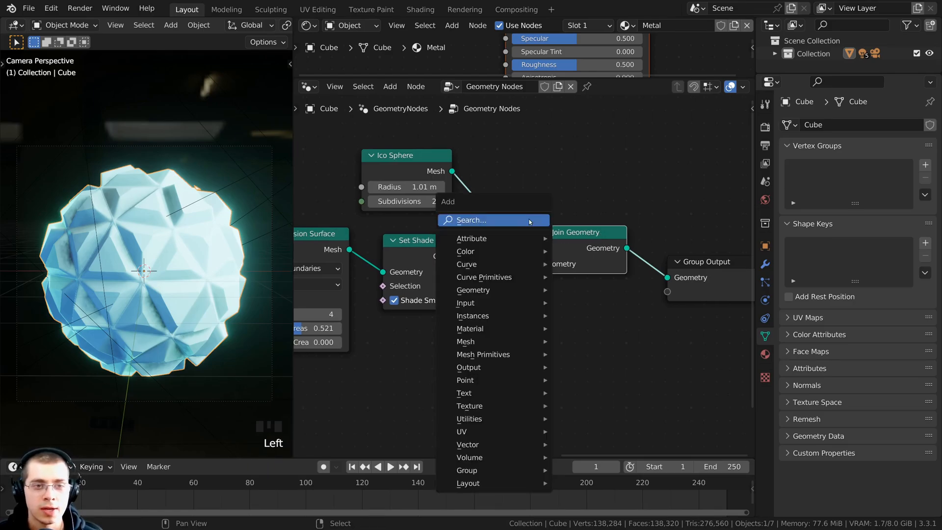
left_click(495, 222)
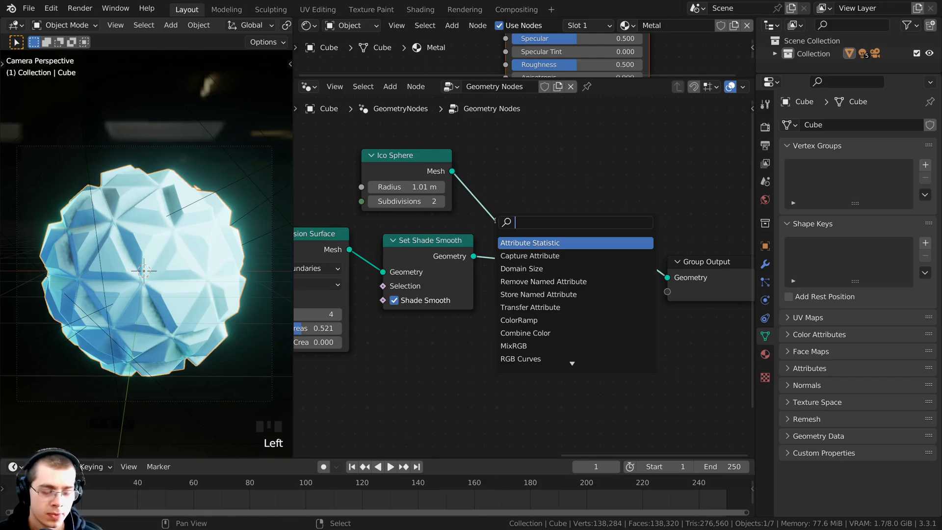
type("set ma")
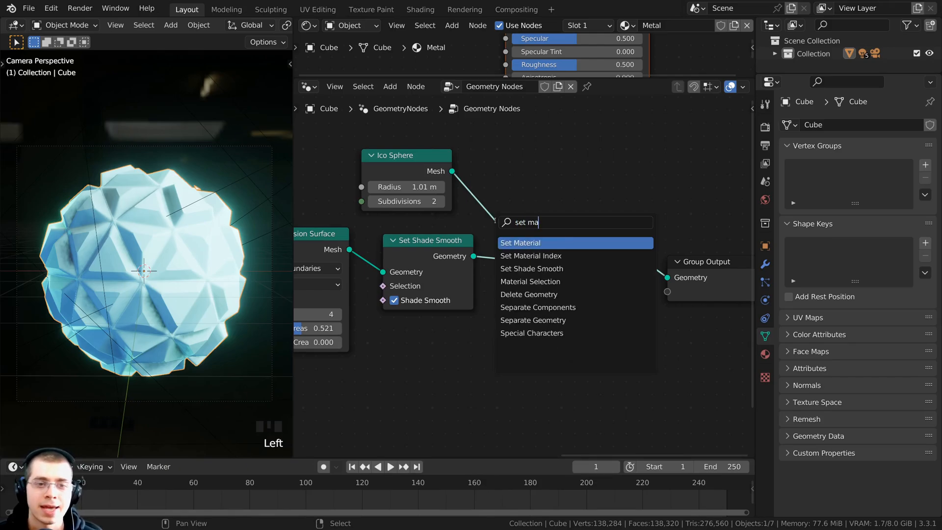
left_click(519, 242)
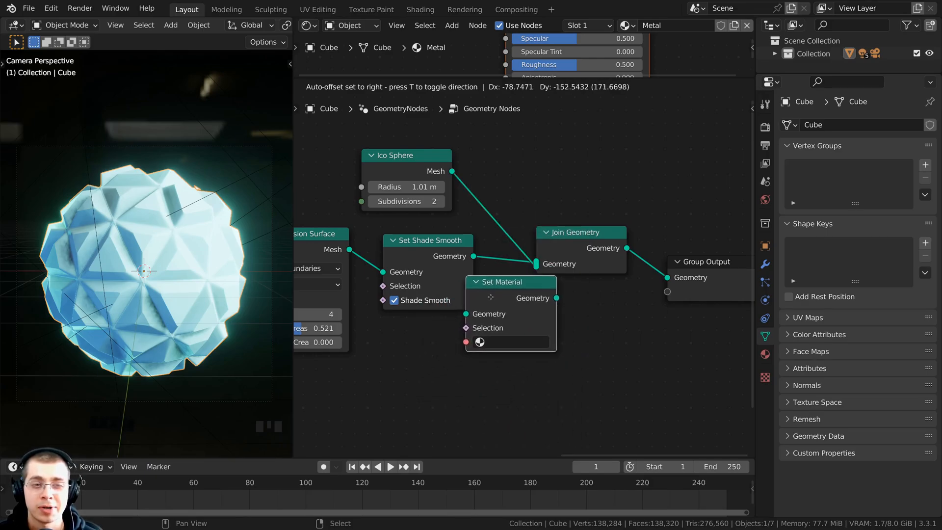
left_click(545, 277)
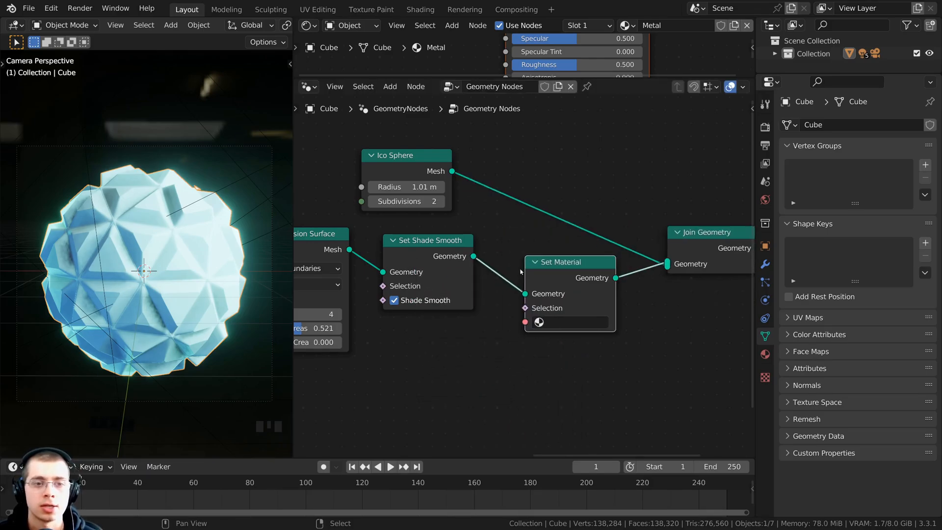
left_click(494, 266)
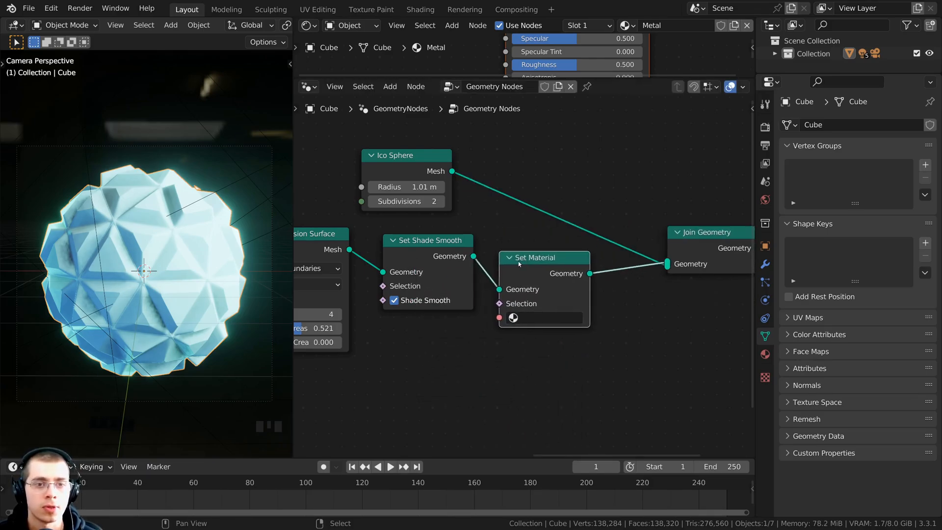
left_click(525, 320)
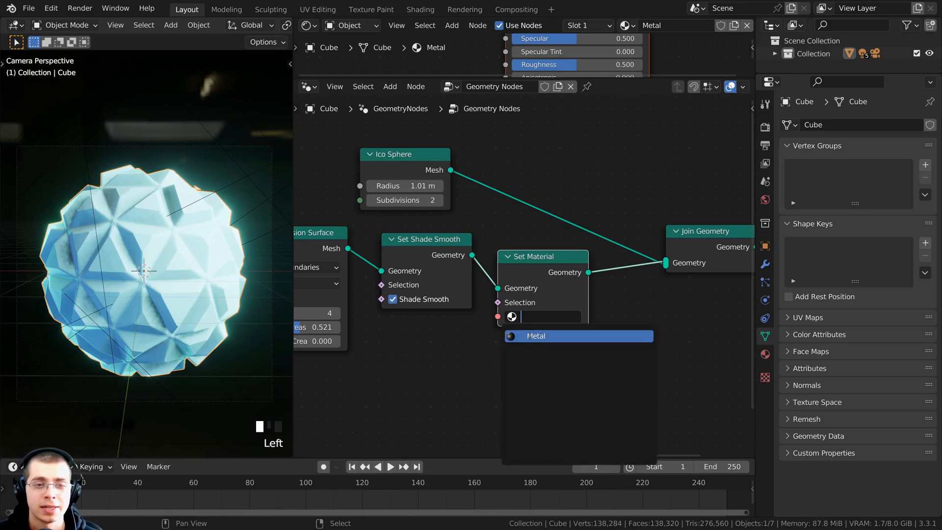
left_click(530, 336)
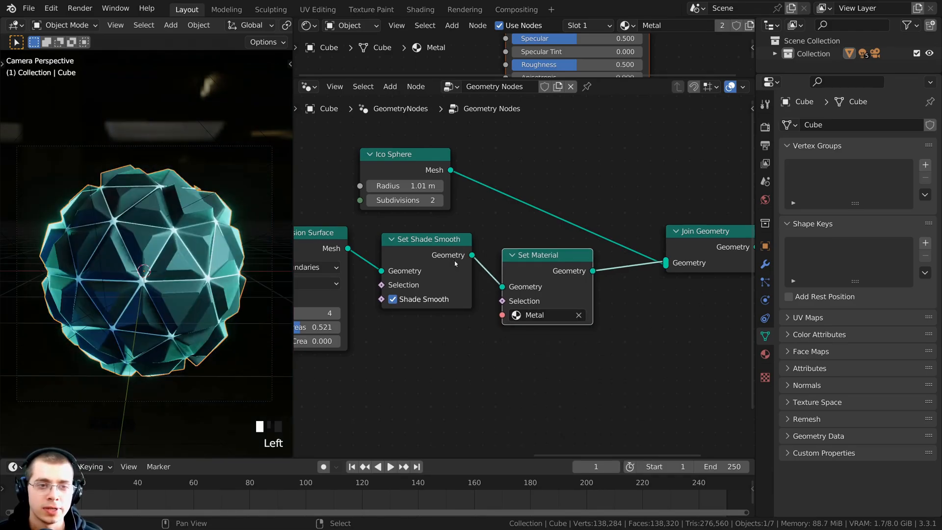
Examine the dark panels and glowing gaps on the sphere up close, along with the geometry node chain
scroll(455, 263, "down", 2)
middle_click_drag(454, 263, 546, 249)
scroll(599, 266, "down", 3)
scroll(553, 260, "up", 1)
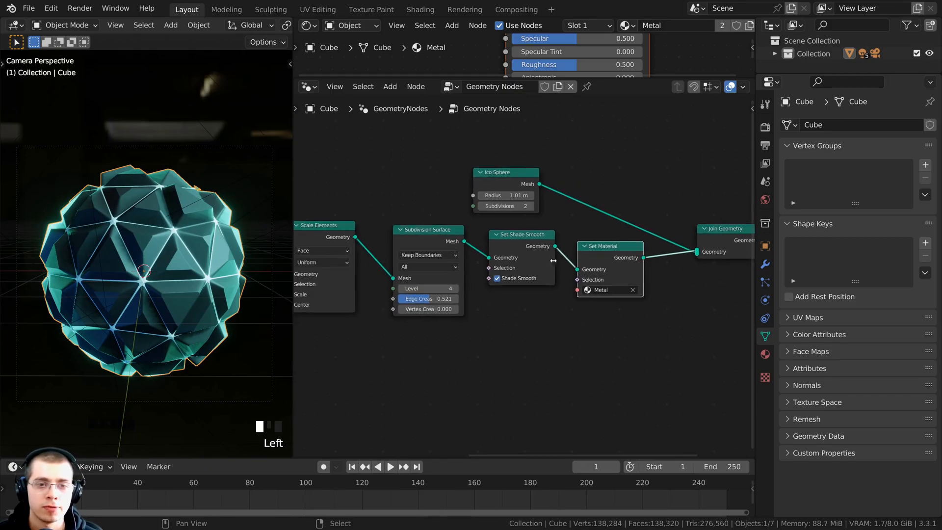
scroll(128, 246, "up", 2)
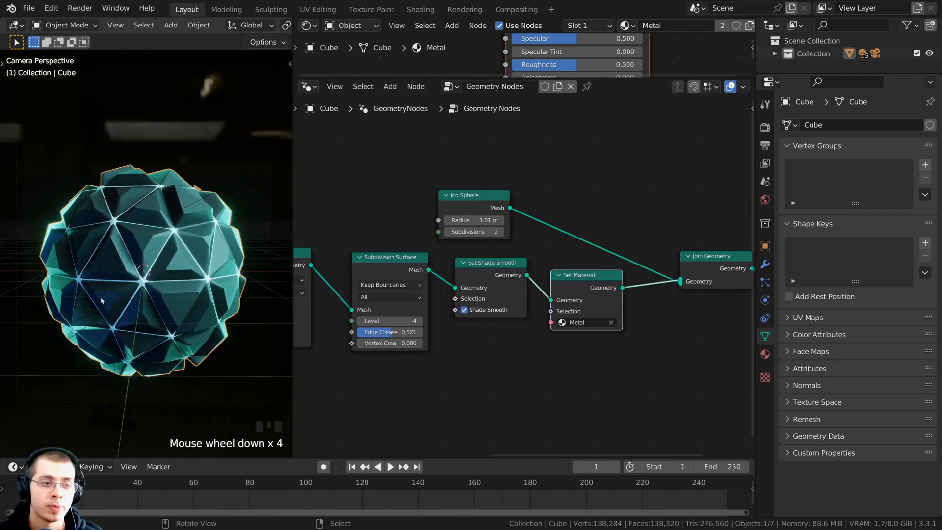
middle_click_drag(116, 281, 120, 253, "shift")
scroll(112, 289, "up", 6)
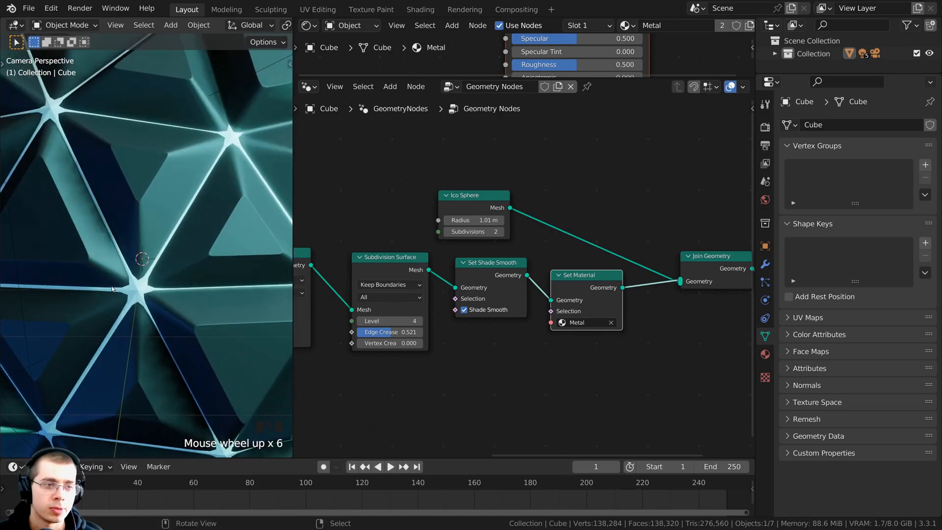
scroll(500, 240, "down", 3)
middle_click_drag(501, 240, 488, 274)
scroll(488, 274, "up", 2)
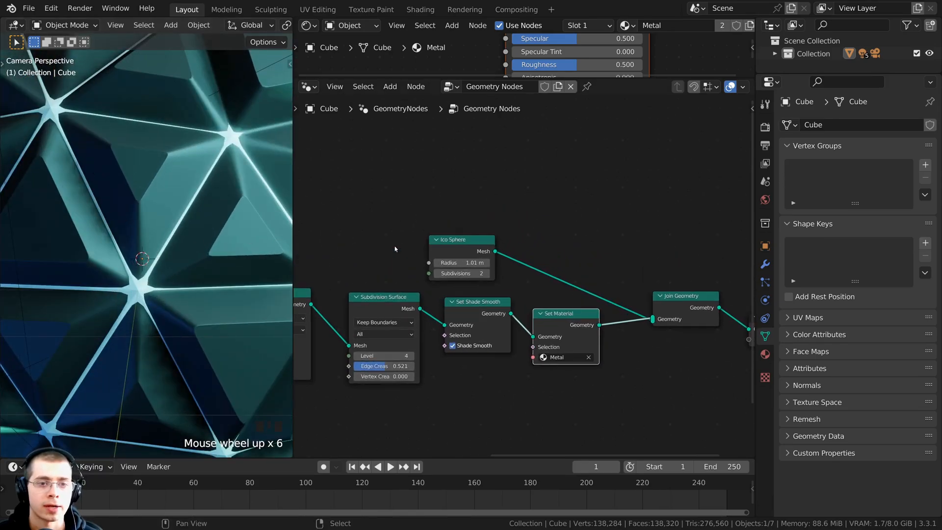
scroll(192, 219, "down", 1)
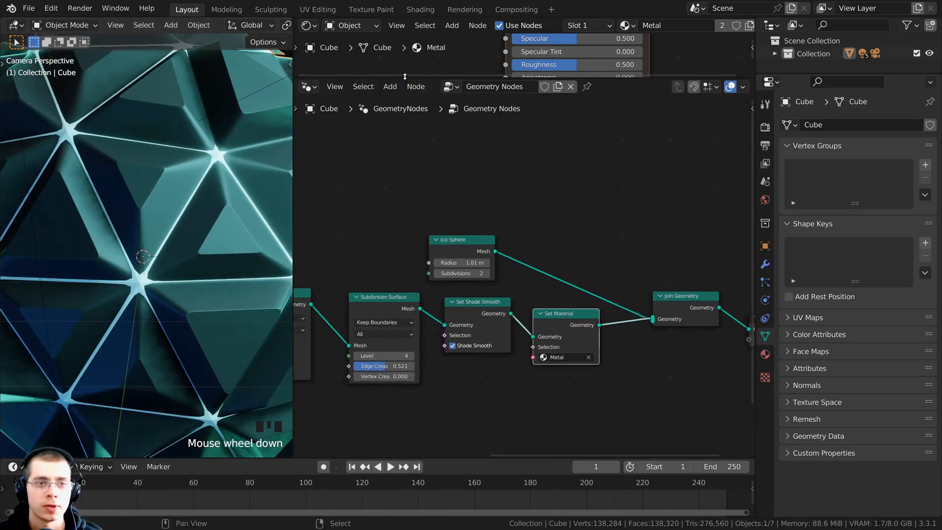
Enlarge the Shader Editor over the geometry node area and set the Metal material's Metallic value to 1.000
left_click_drag(405, 77, 443, 408)
scroll(538, 176, "down", 2)
scroll(195, 233, "down", 1)
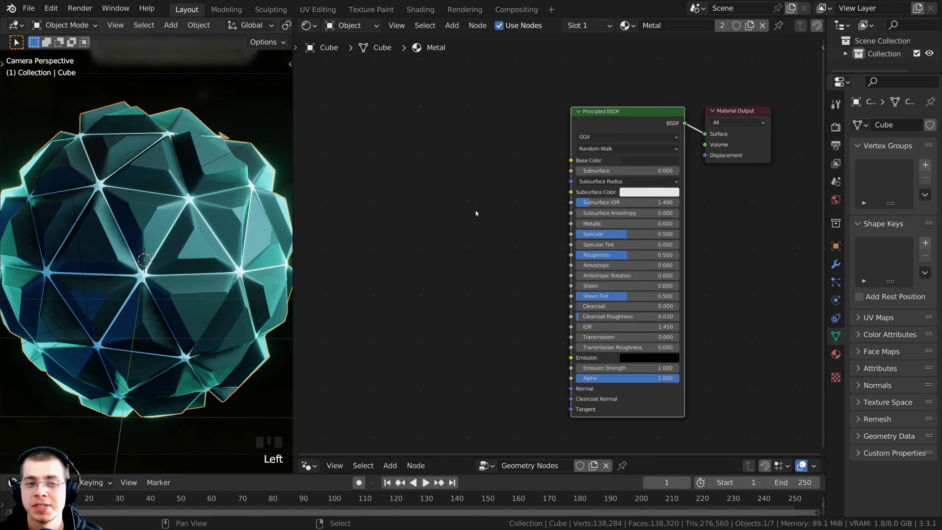
scroll(513, 213, "up", 2)
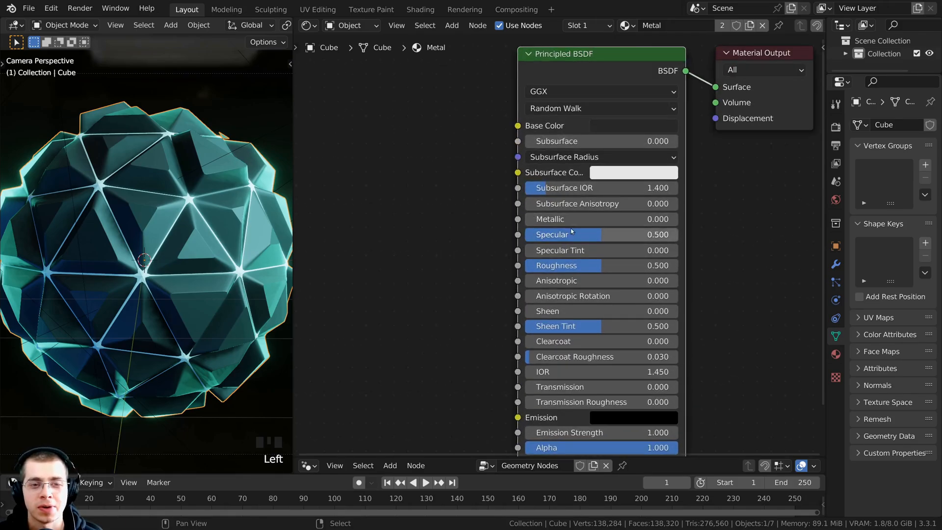
left_click_drag(548, 225, 696, 225)
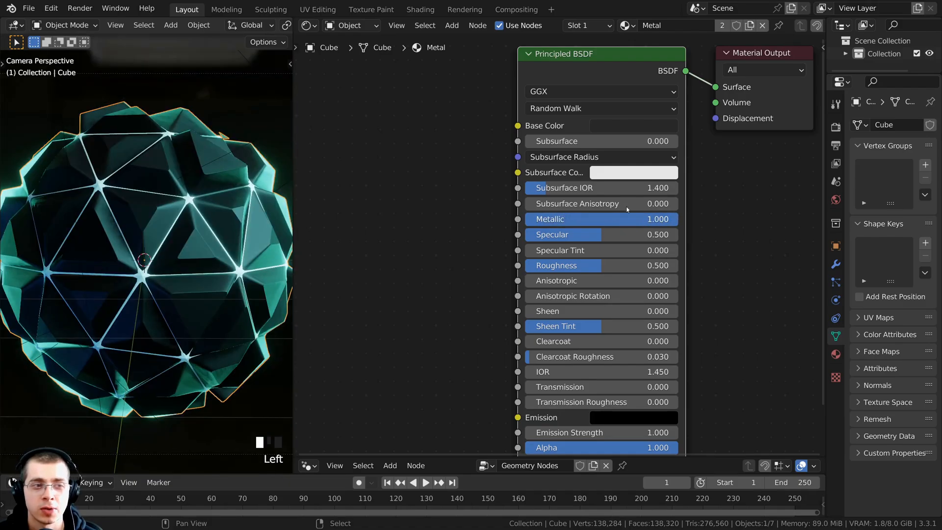
middle_click_drag(177, 319, 192, 335)
key("KP_0")
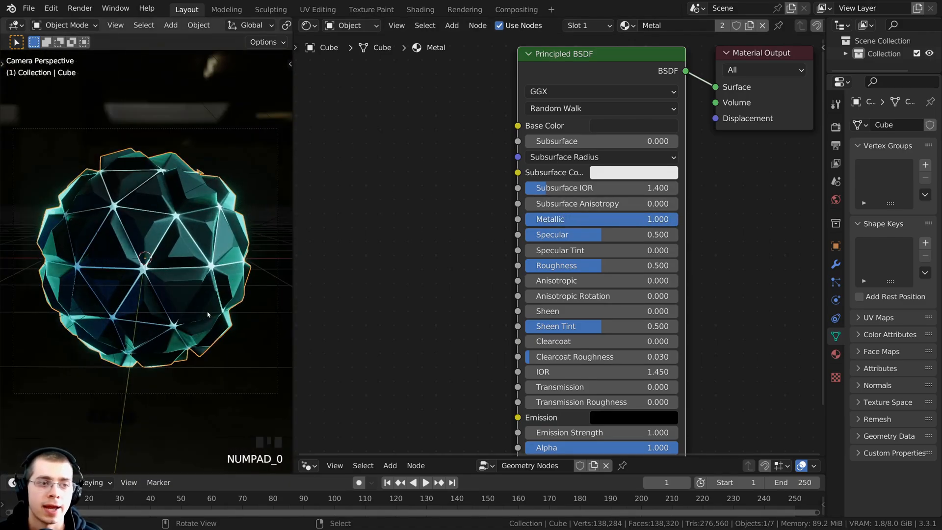
scroll(186, 225, "up", 3)
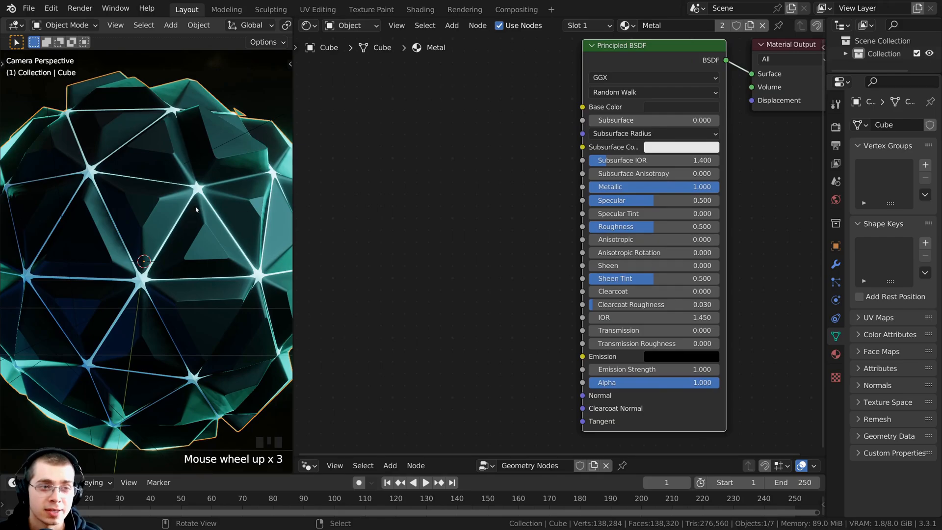
Add a Noise Texture node to the Metal material, placed ahead of the Principled BSDF
key("shift+a")
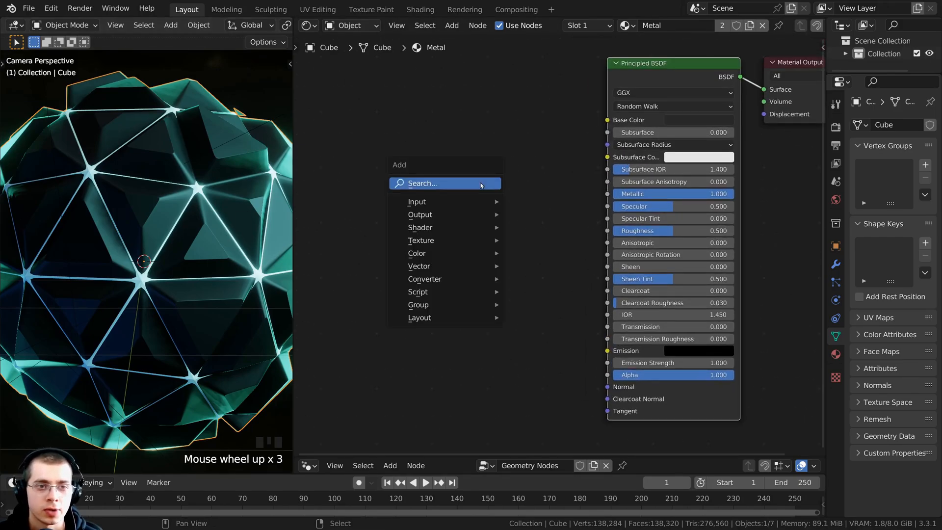
left_click(462, 184)
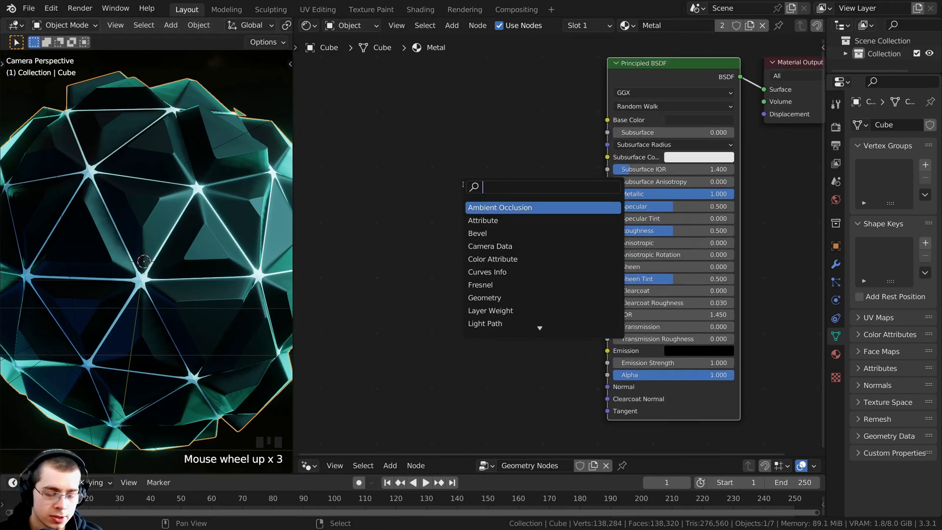
type("nois")
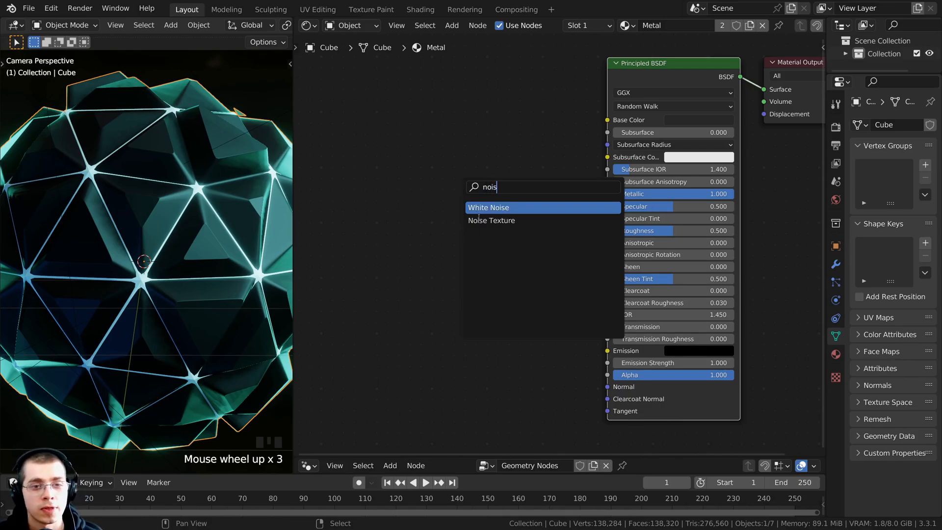
left_click(479, 221)
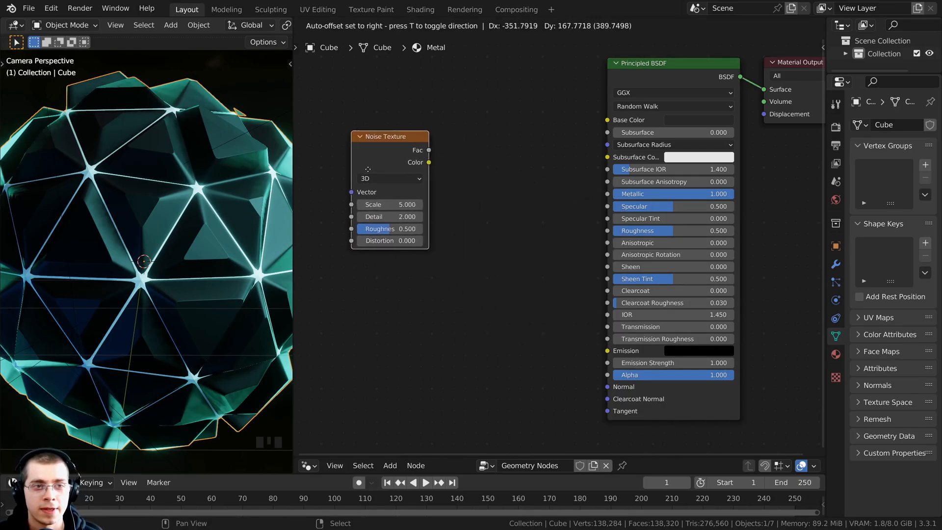
left_click(363, 168)
middle_click_drag(427, 175, 475, 186)
scroll(472, 179, "down", 1)
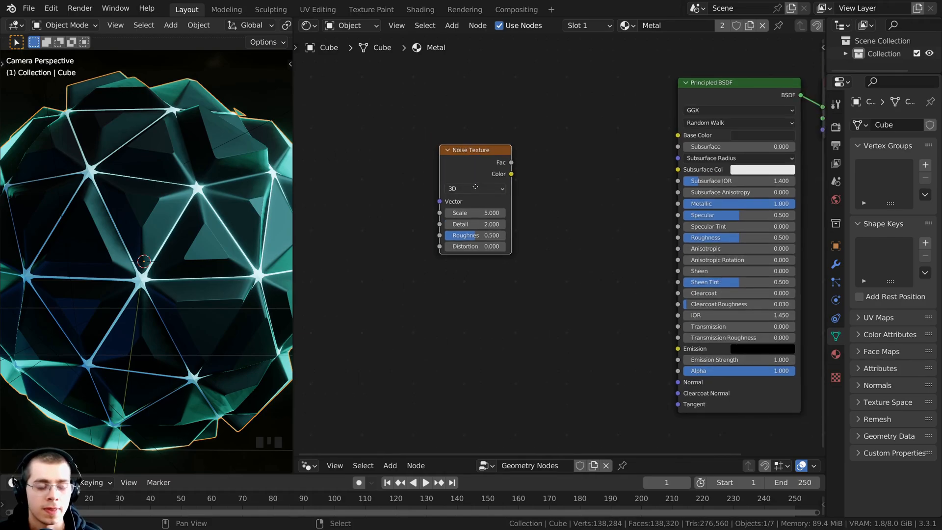
scroll(476, 182, "up", 1)
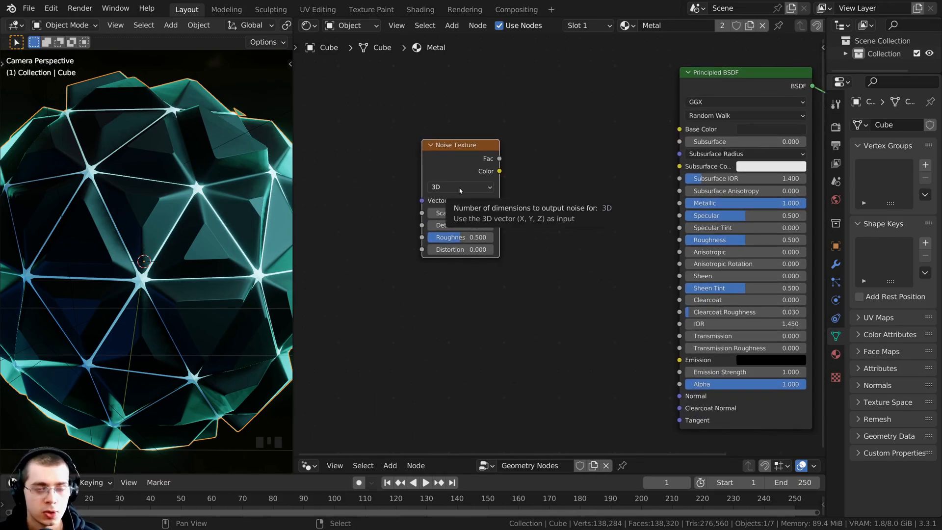
Preview the Noise Texture's Fac output directly on the sphere by routing it to the material's surface
left_click(464, 157, "ctrl+shift")
scroll(448, 158, "down", 1)
middle_click_drag(556, 176, 542, 188)
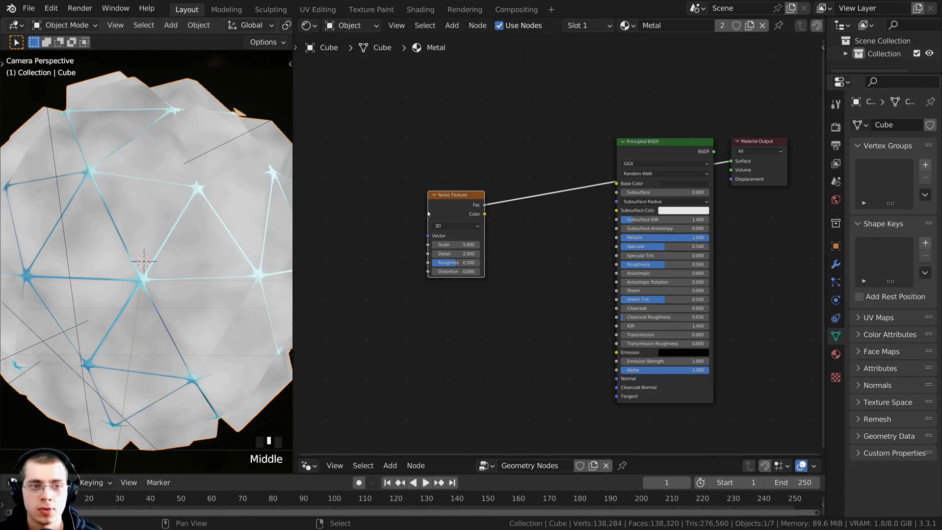
middle_click_drag(458, 233, 480, 237)
scroll(481, 221, "up", 1)
middle_click_drag(481, 213, 474, 216)
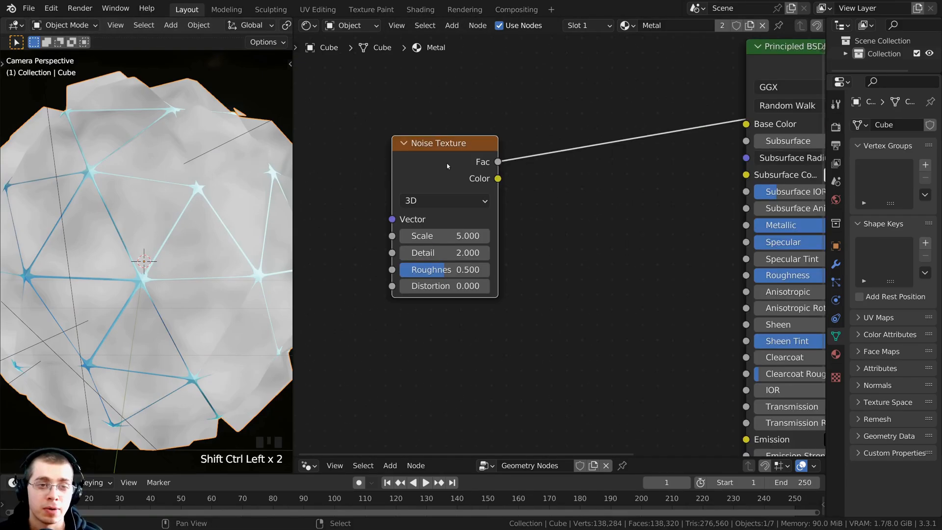
left_click_drag(461, 156, 452, 162)
scroll(466, 177, "down", 3)
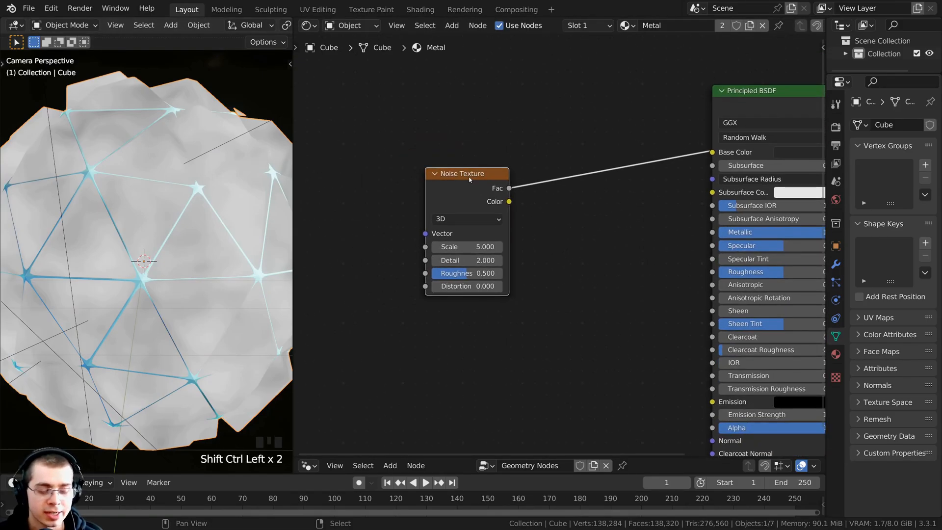
Add linked Texture Coordinate and Mapping nodes to feed the Noise Texture's Vector input
scroll(466, 181, "up", 1)
key("ctrl+t")
scroll(461, 181, "up", 5, "ctrl")
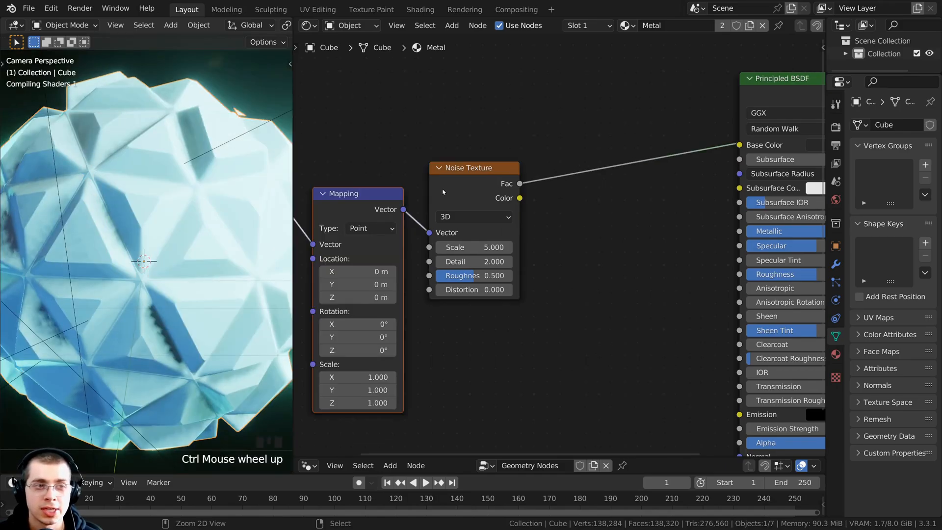
middle_click_drag(458, 177, 456, 175)
left_click(400, 180)
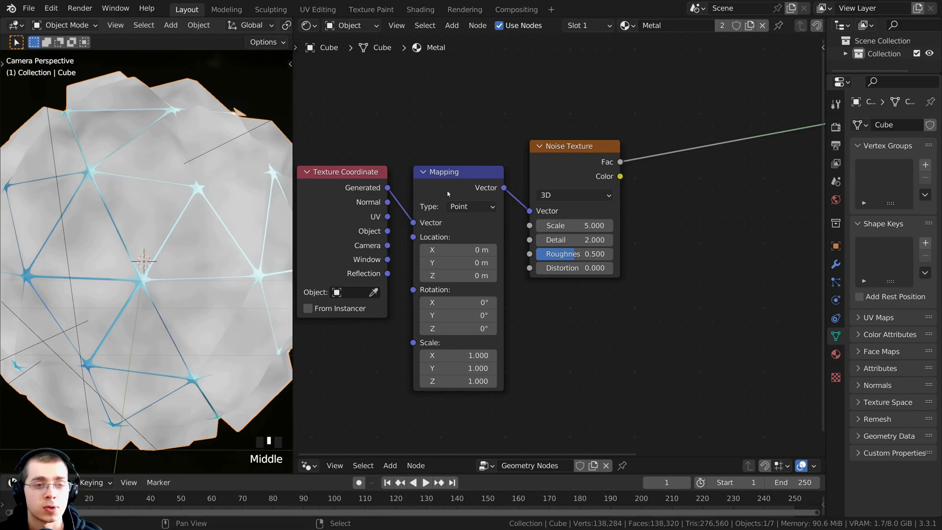
Replace the Mapping node with a direct link from the Object coordinates to the Noise Texture's Vector, with Texture Coordinate moved beside it
scroll(434, 201, "up", 1)
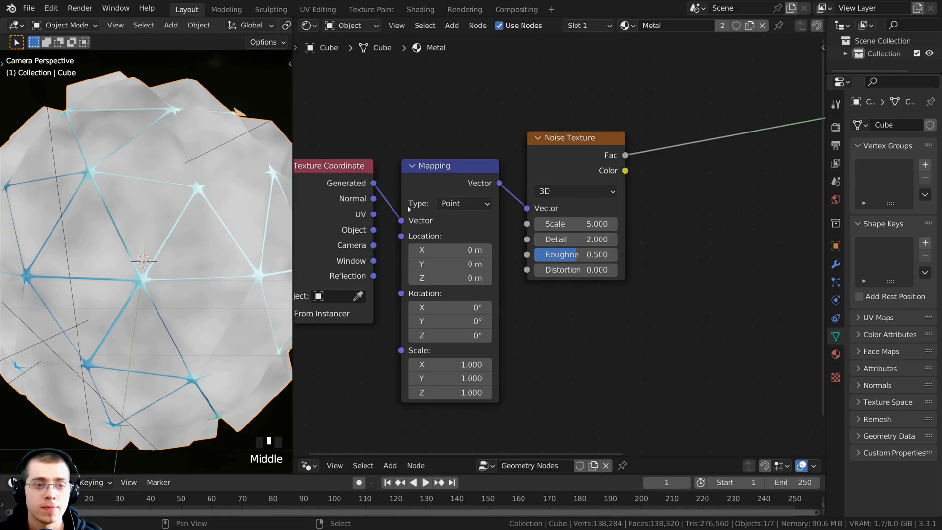
left_click(433, 183)
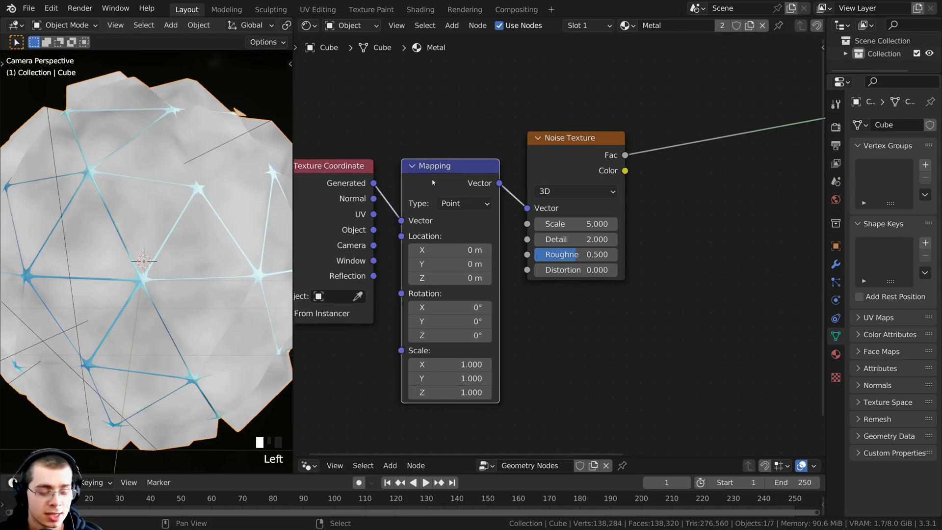
key("x")
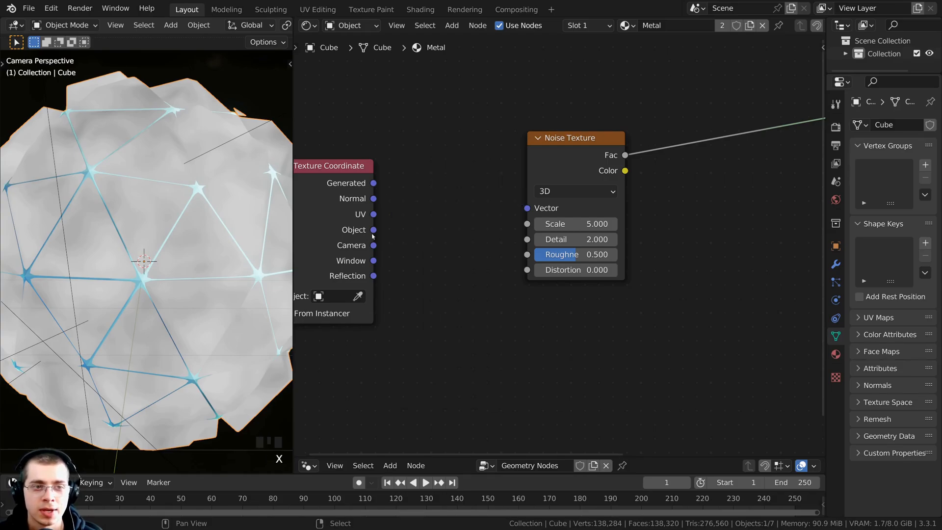
left_click_drag(374, 230, 521, 212)
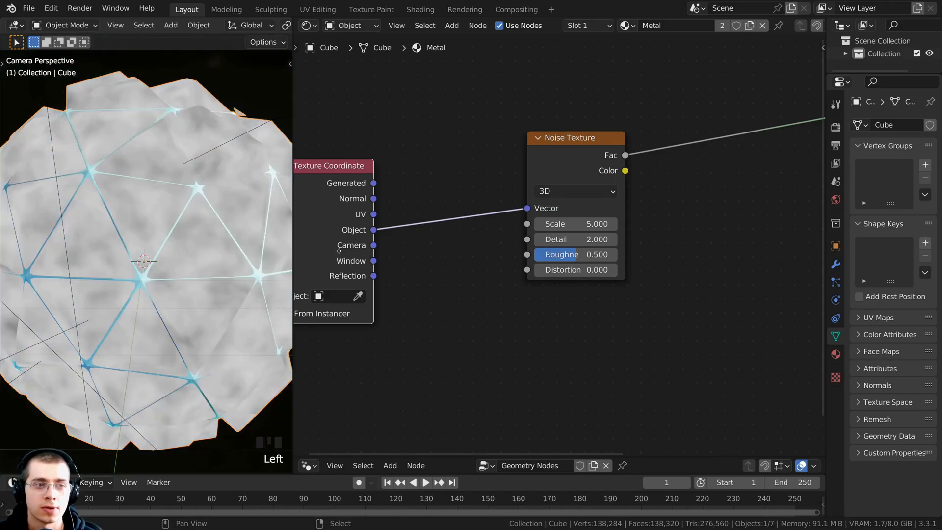
left_click_drag(368, 245, 481, 221)
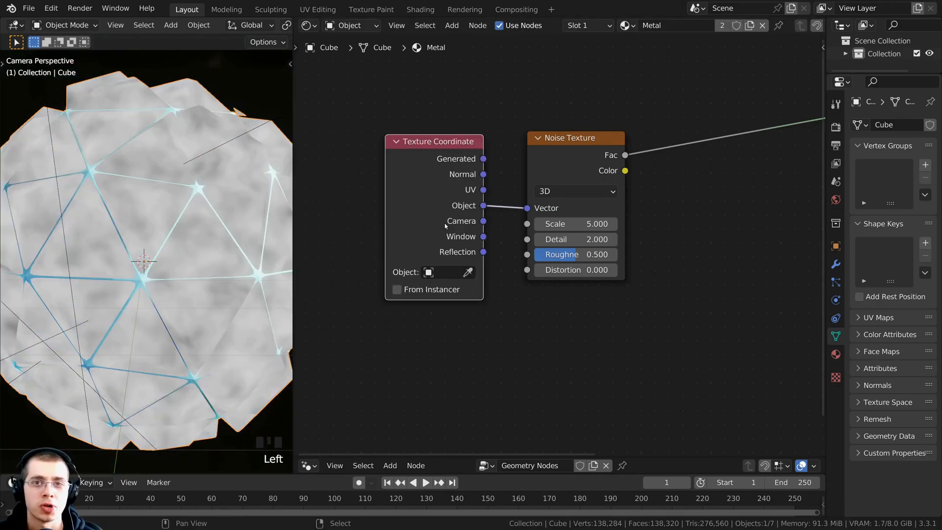
scroll(495, 220, "up", 1)
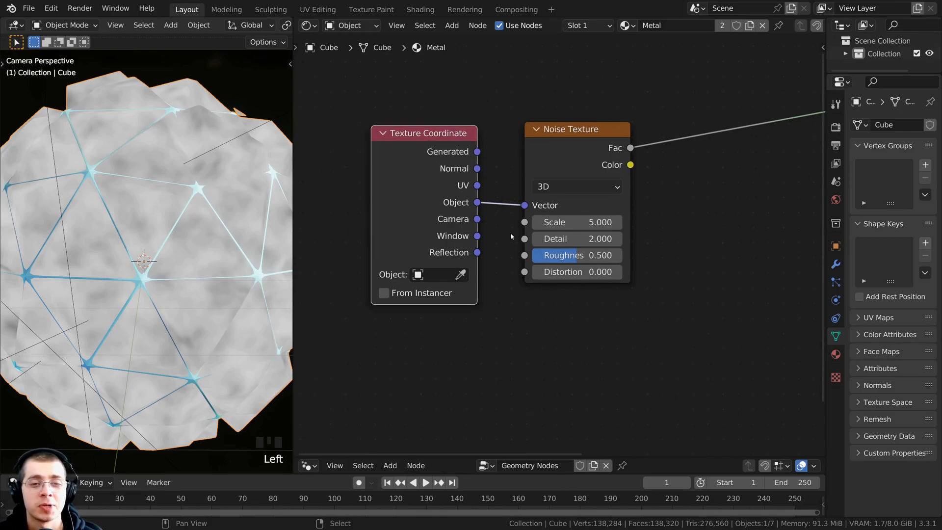
Set the Noise Texture's Detail to 15
left_click(564, 239)
type("15")
key("Return")
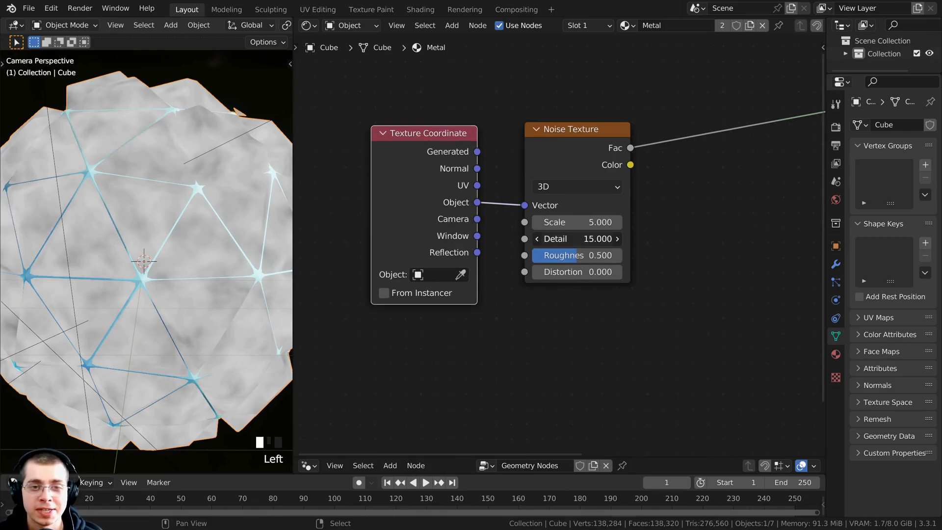
Link the Noise Texture's Fac to the Principled BSDF's Roughness and route the BSDF back to the material's surface
scroll(731, 265, "down", 4)
middle_click_drag(657, 255, 516, 236)
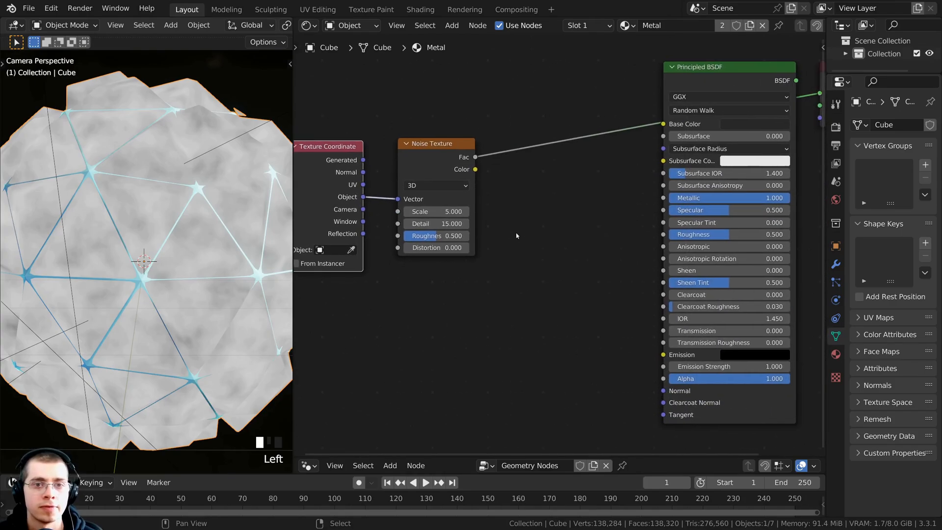
left_click_drag(475, 157, 663, 235)
middle_click_drag(637, 196, 612, 209)
scroll(589, 189, "down", 1)
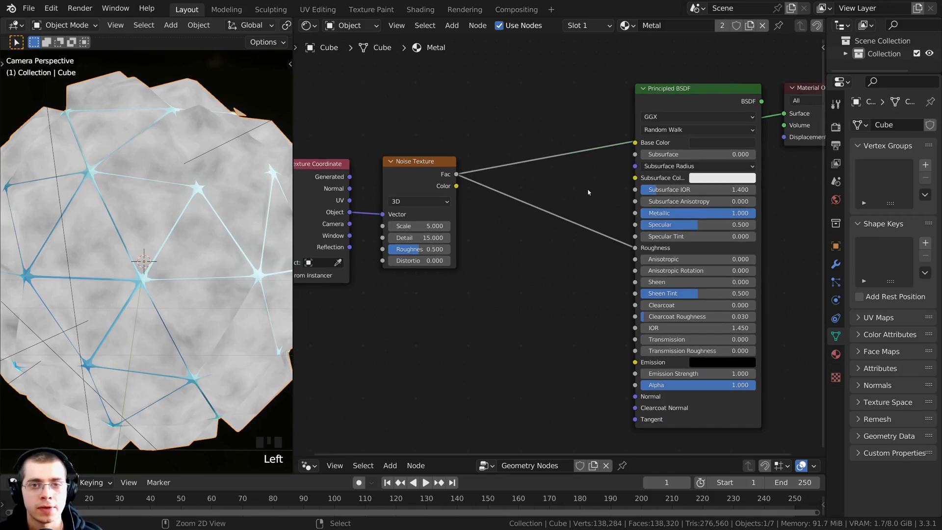
left_click(685, 98, "ctrl+shift")
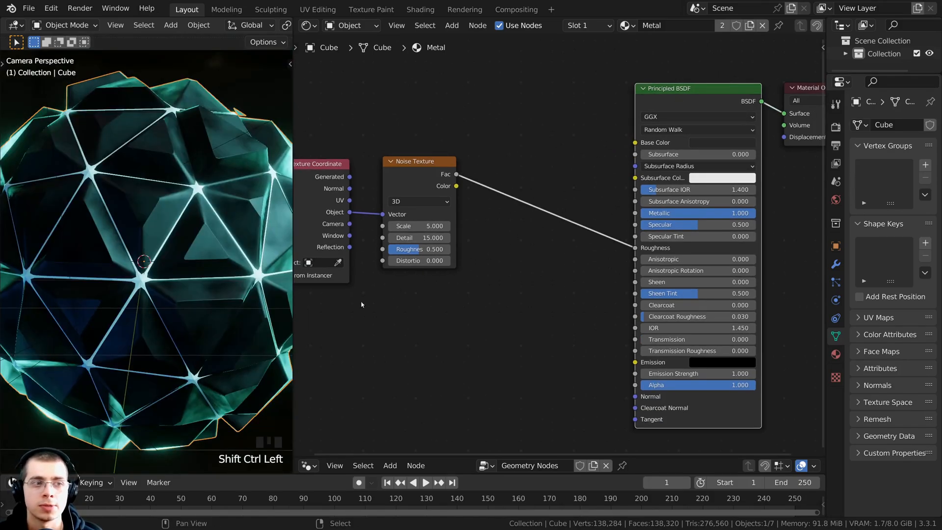
scroll(571, 210, "up", 1)
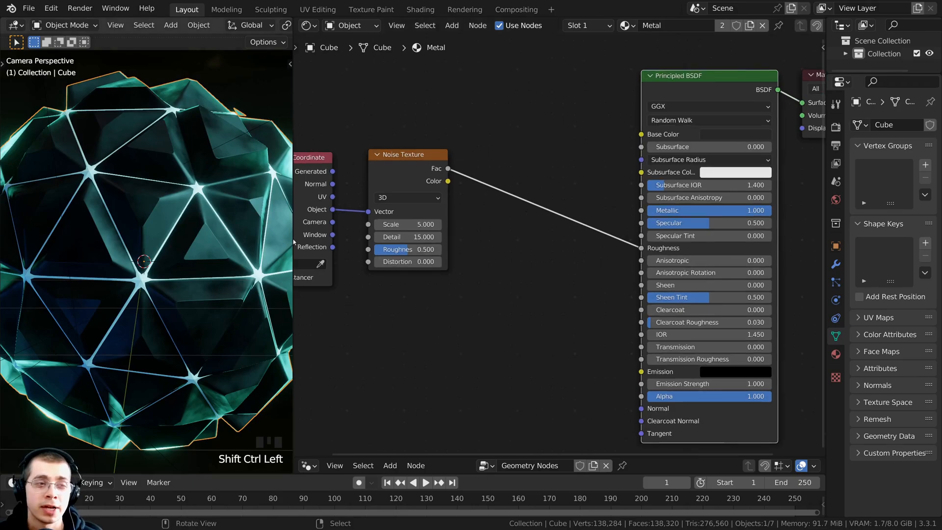
Insert a ColorRamp node on the link between the Noise Texture's Fac and the Principled BSDF's Roughness
middle_click_drag(571, 209, 574, 221)
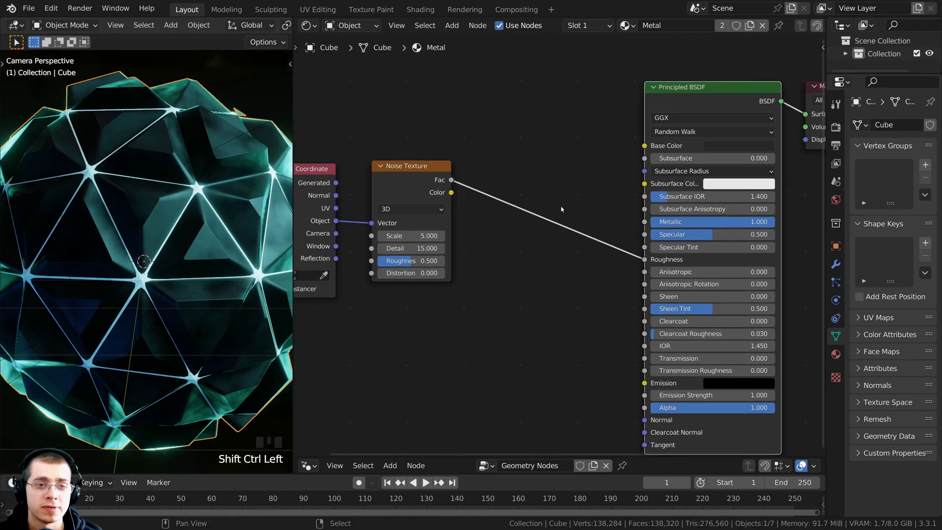
key("shift+a")
left_click(538, 191)
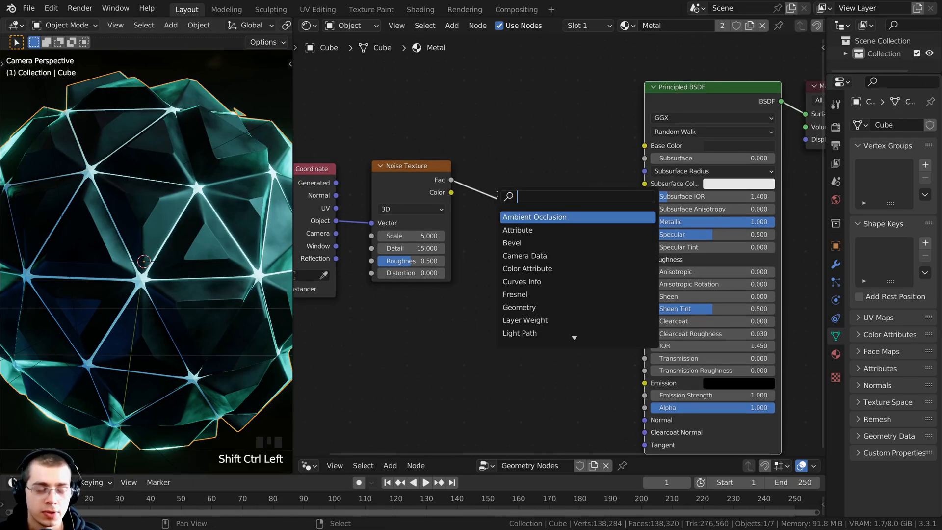
type("col")
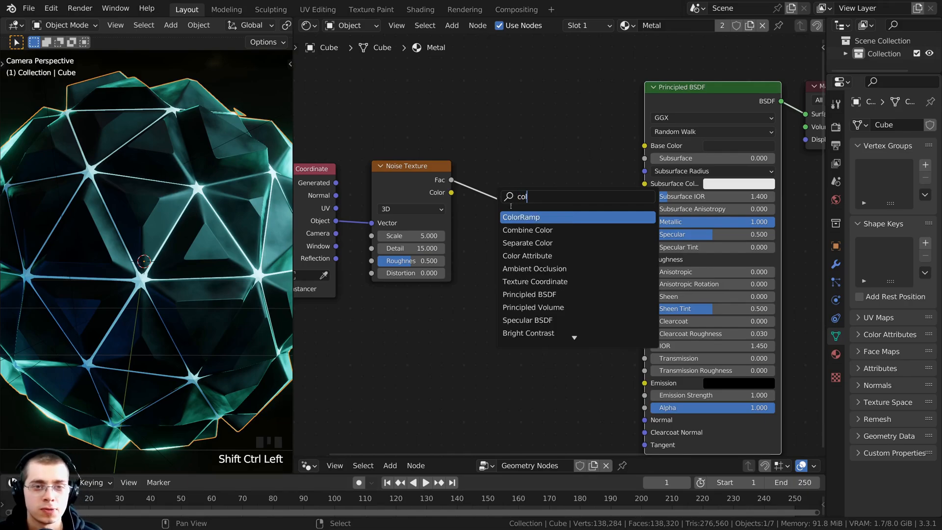
left_click(524, 217)
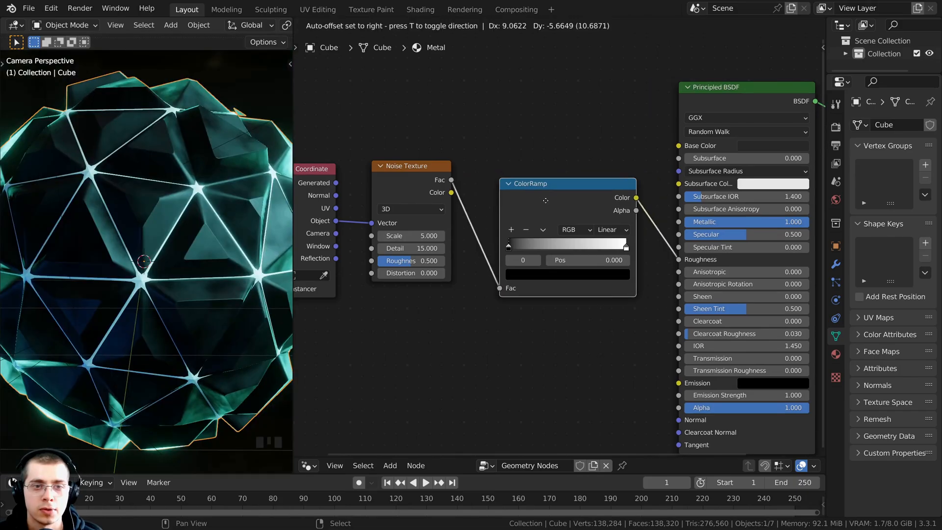
left_click(503, 196)
middle_click_drag(503, 197, 461, 187)
scroll(461, 187, "up", 1)
left_click_drag(509, 192, 474, 197)
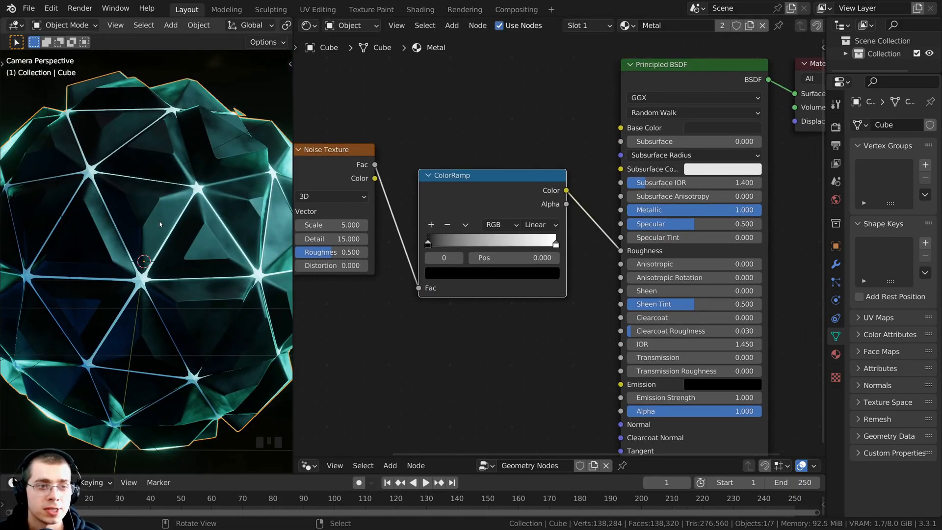
Lighten the ColorRamp's black stop slightly to a near-black grey
middle_click_drag(227, 202, 188, 210, "shift")
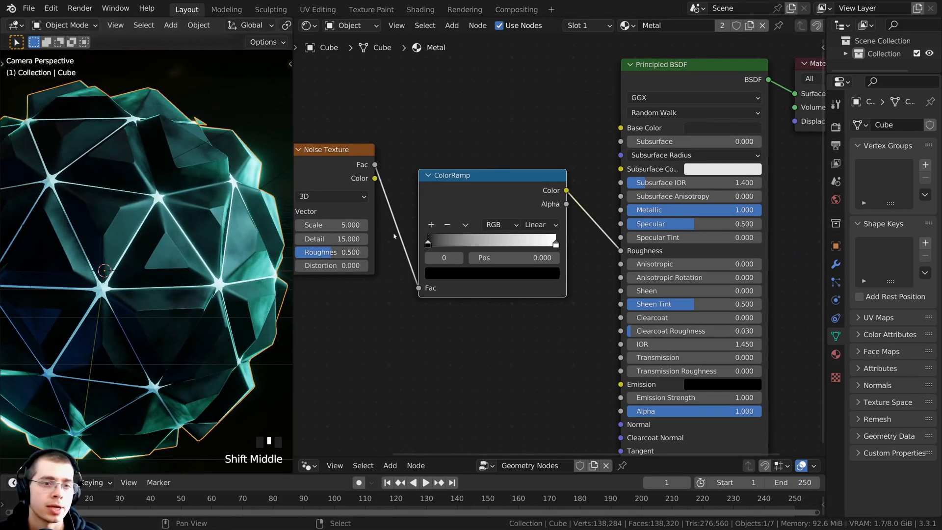
left_click(474, 197)
middle_click_drag(480, 202, 504, 203)
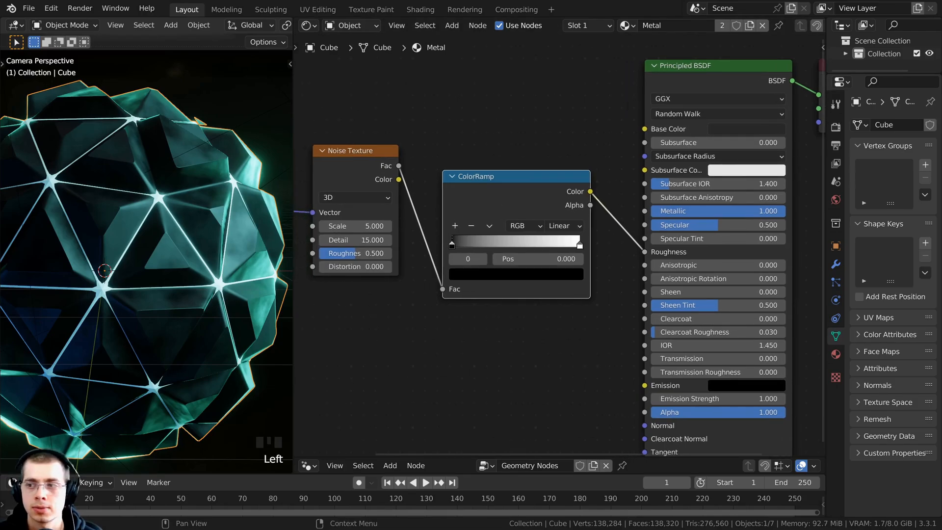
scroll(443, 284, "up", 1)
left_click(460, 285)
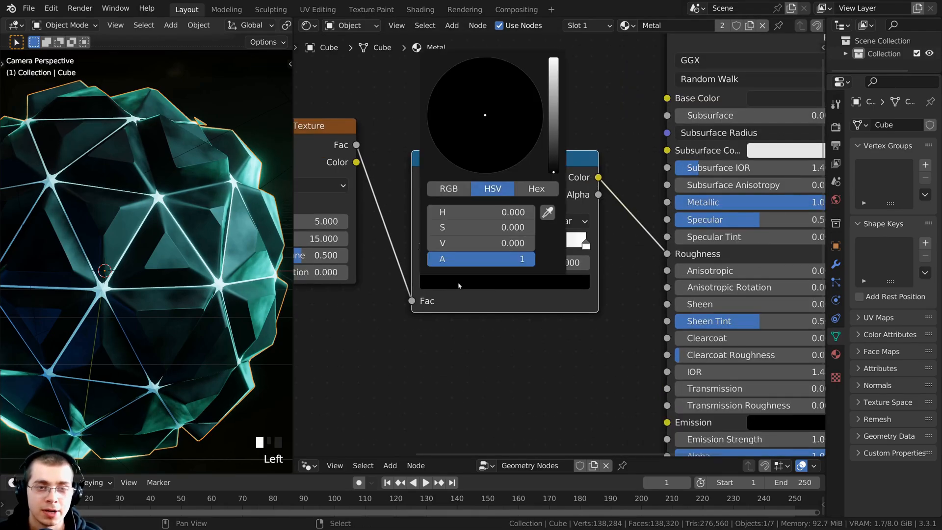
left_click_drag(553, 172, 552, 168)
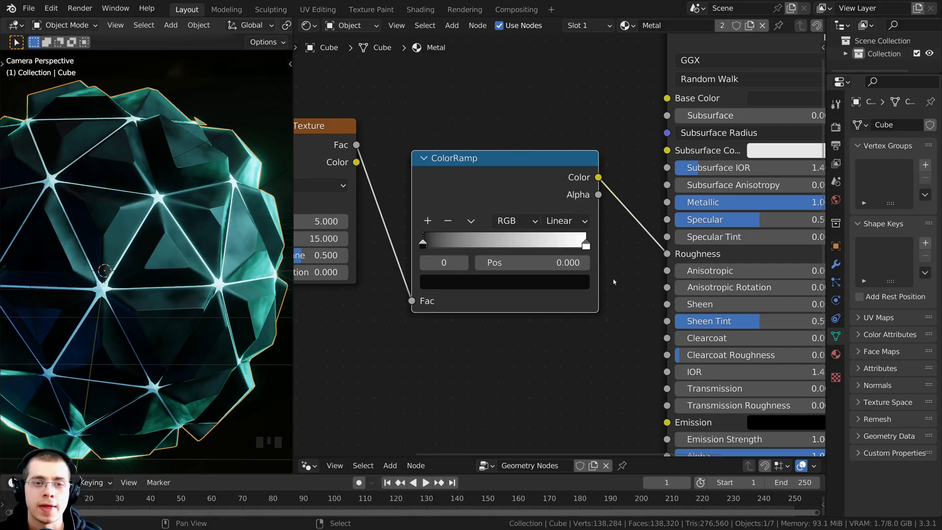
Move the ColorRamp's white stop to position 0.665 and darken its colour to light grey B3B3B3
left_click(586, 244)
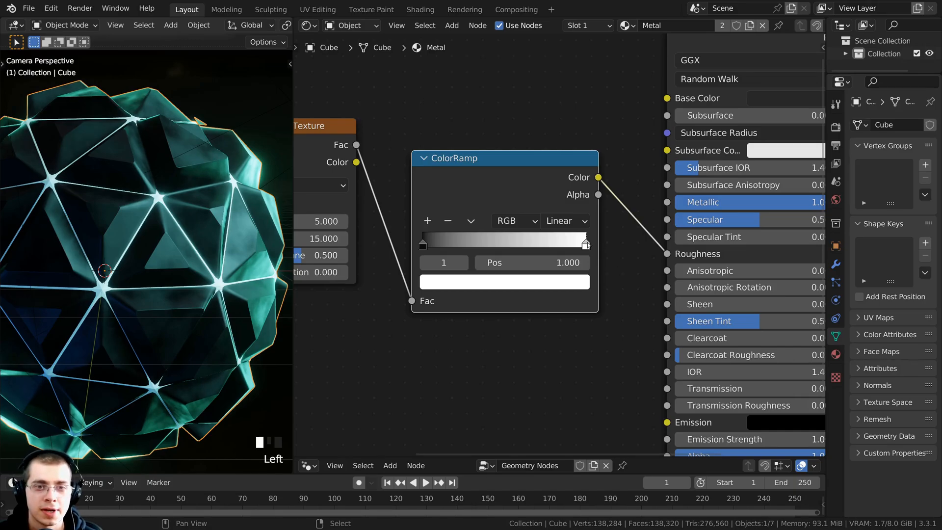
left_click_drag(586, 243, 531, 245)
left_click(517, 285)
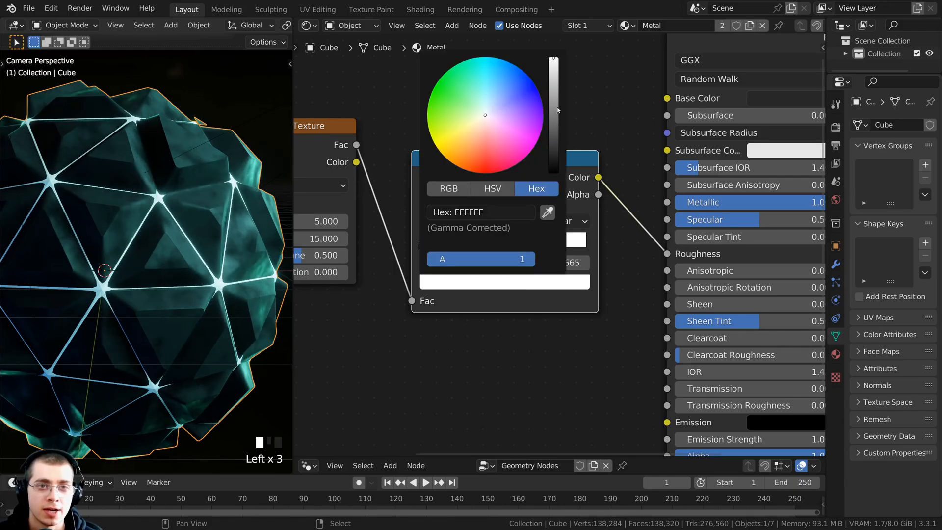
left_click_drag(554, 63, 553, 100)
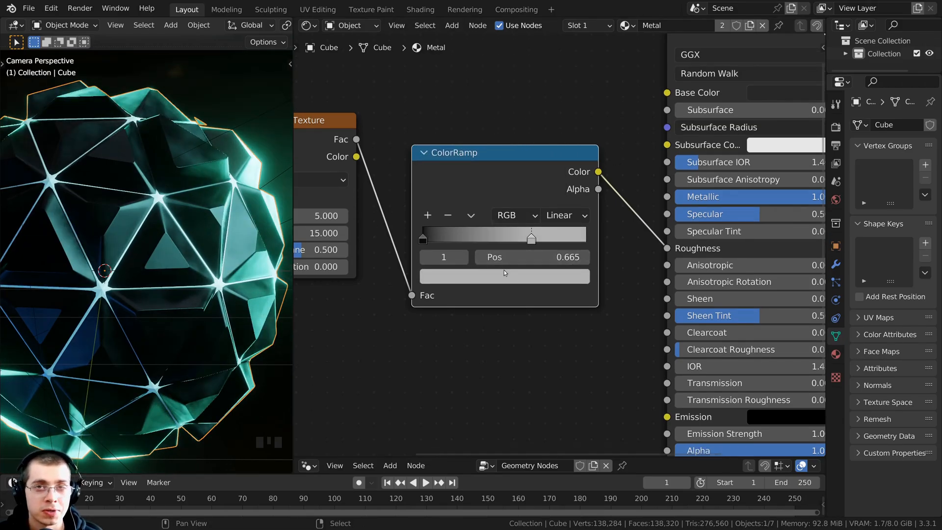
left_click(501, 279)
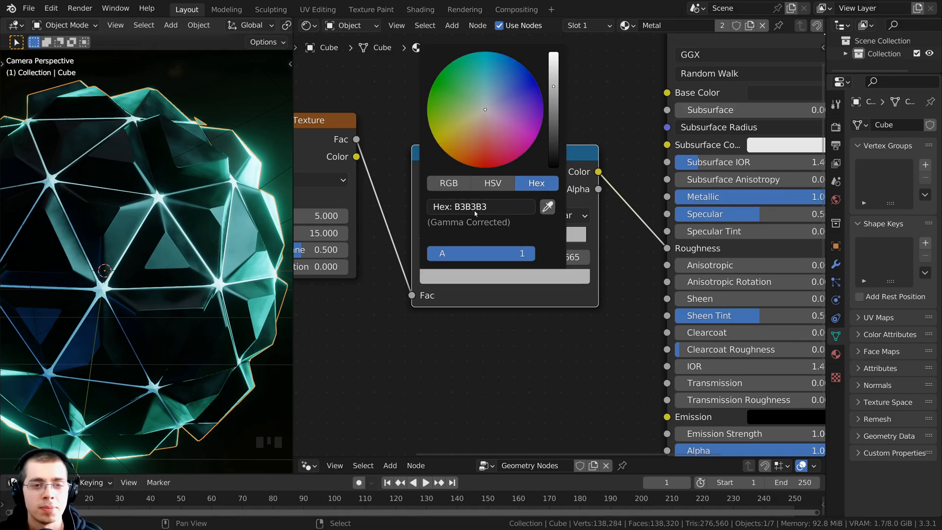
scroll(147, 245, "down", 2)
middle_click_drag(147, 245, 171, 236, "shift")
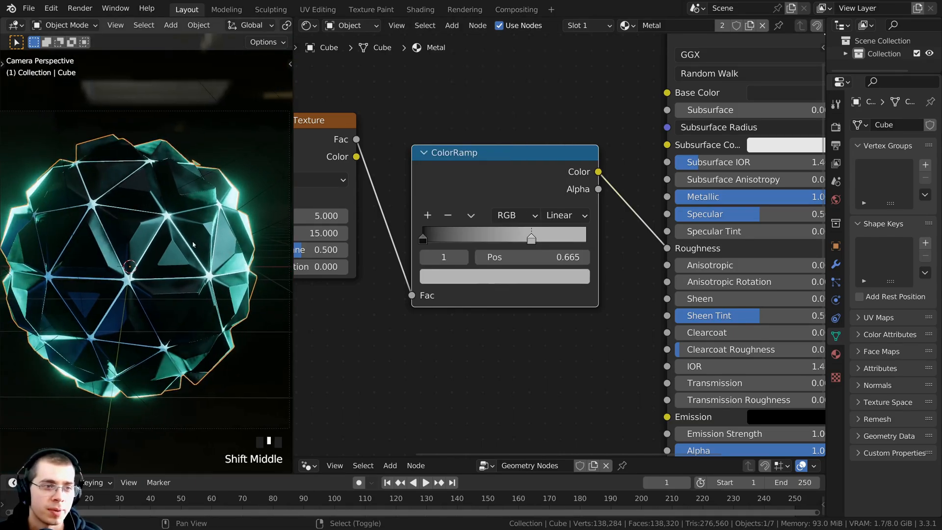
scroll(532, 266, "down", 4)
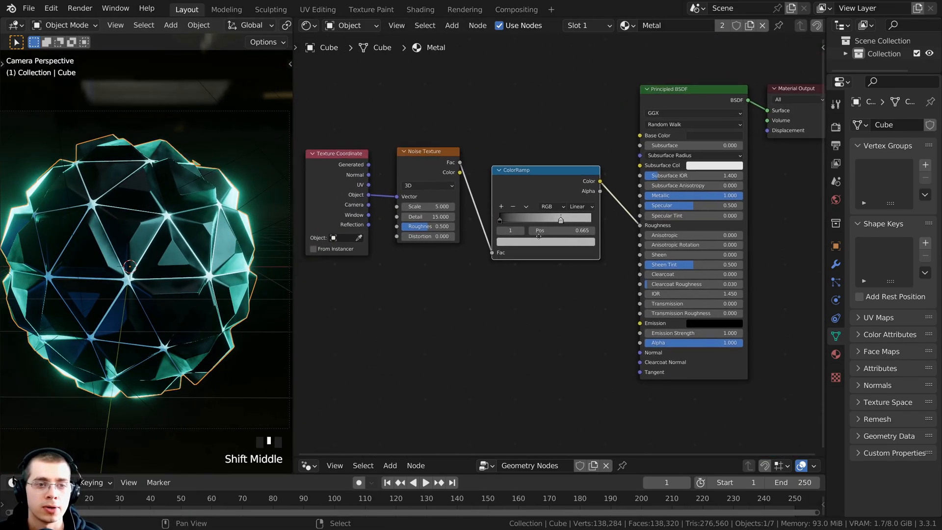
Link the Noise Texture's Fac to the Principled BSDF's Normal and move the ColorRamp up to make room below it
left_click_drag(414, 155, 410, 158)
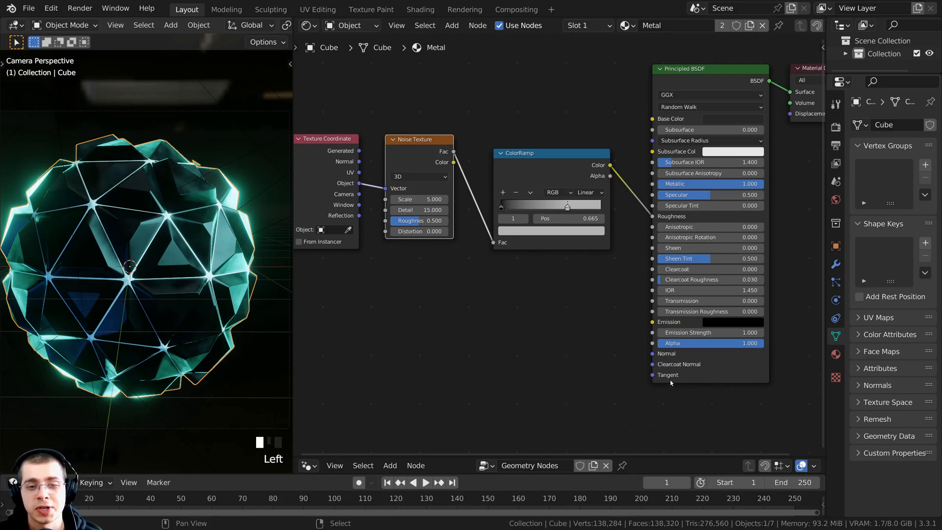
scroll(406, 155, "up", 1)
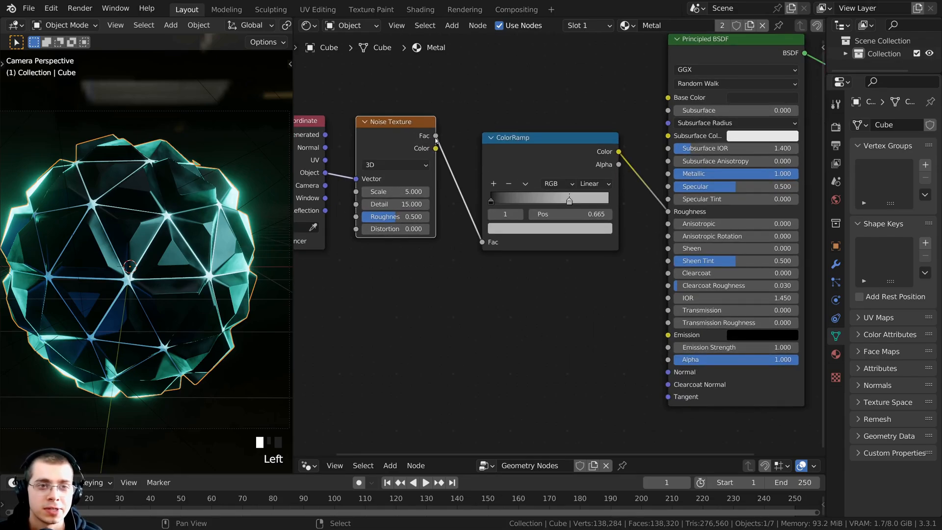
left_click_drag(435, 136, 668, 372)
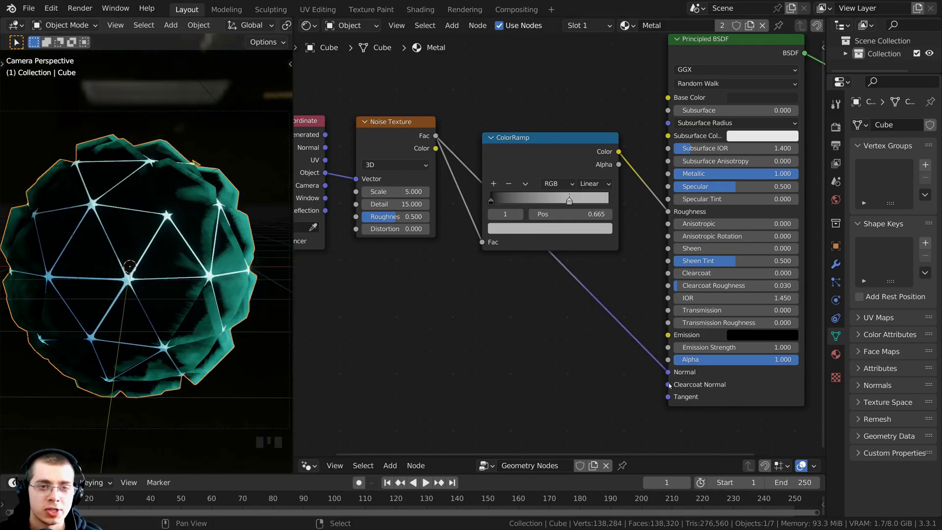
left_click_drag(521, 162, 550, 128)
left_click(525, 128)
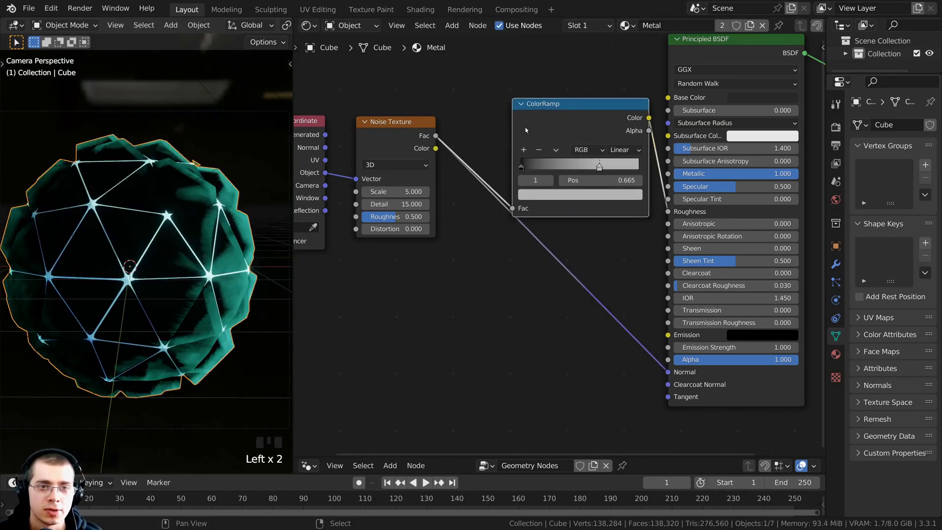
Insert a Bump node on the link to the Principled BSDF's Normal, with the noise Fac feeding its Height input
key("shift+a")
left_click(494, 129)
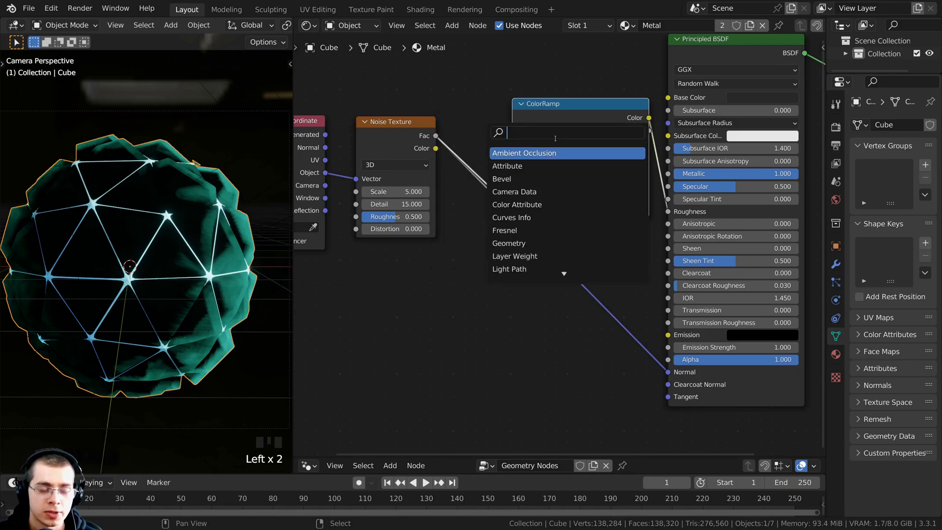
type("bump")
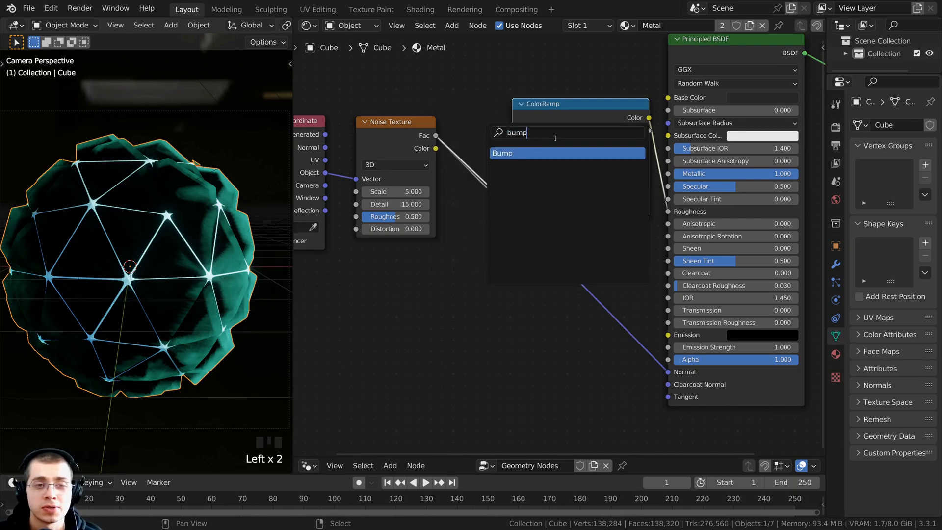
left_click(510, 154)
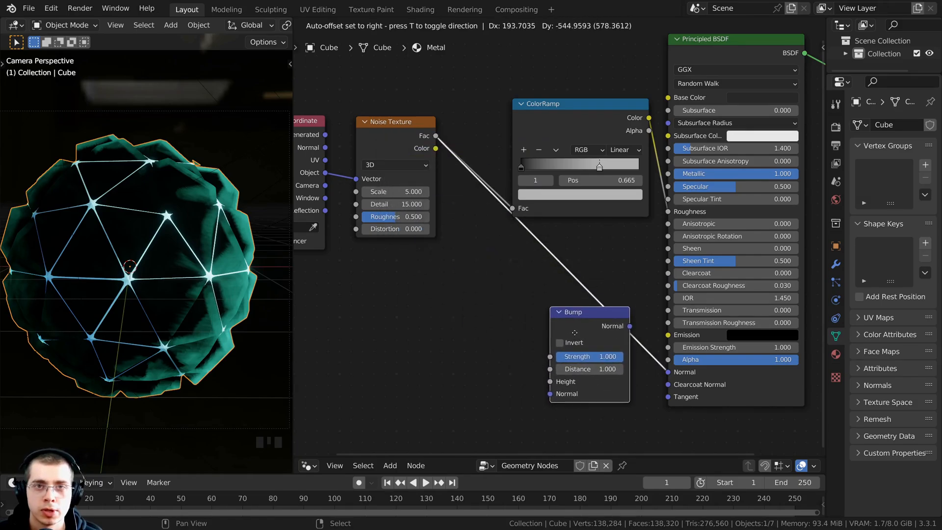
left_click(546, 295)
scroll(387, 88, "up", 1)
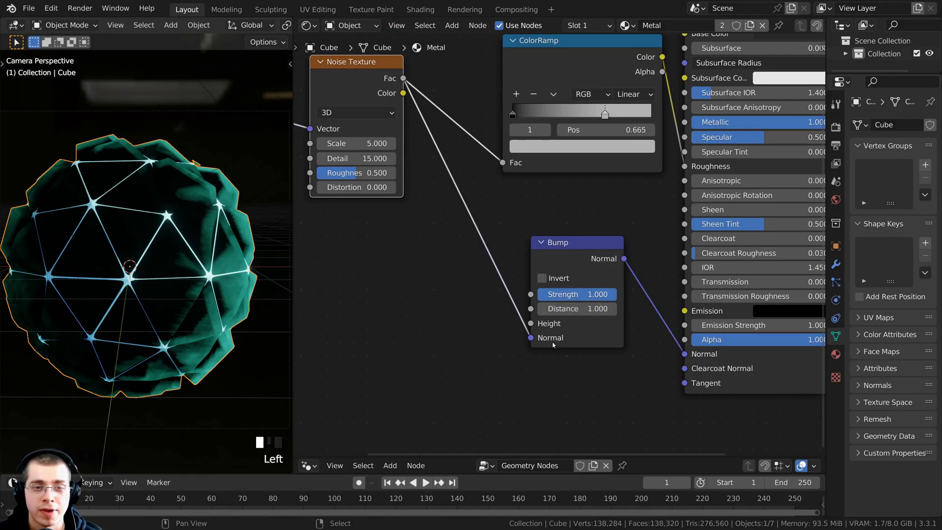
left_click_drag(532, 337, 531, 323)
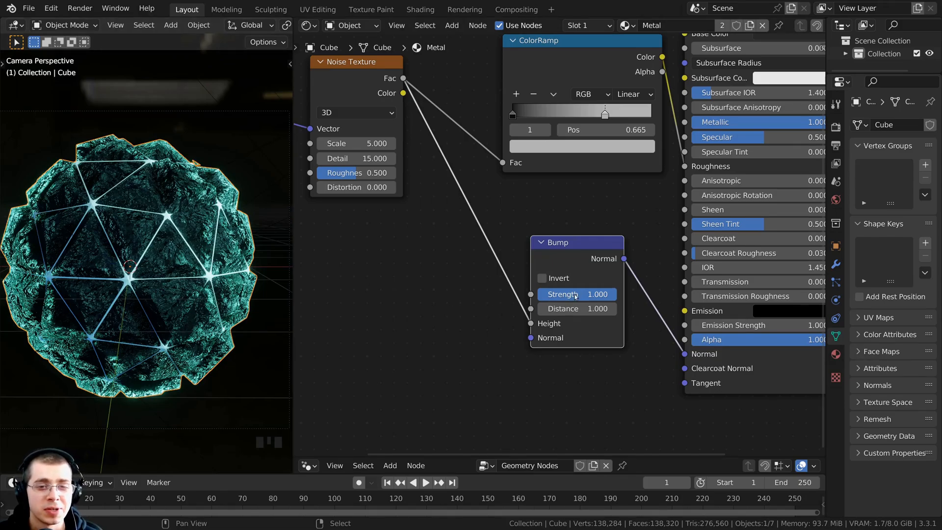
Reduce the Bump node's Strength to 0.02
left_click_drag(584, 294, 529, 294)
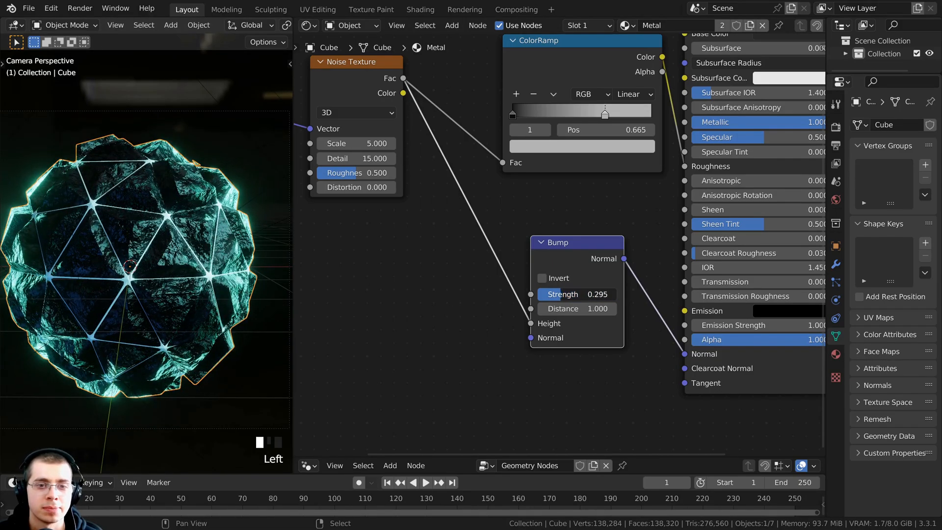
left_click(571, 296)
type(".0")
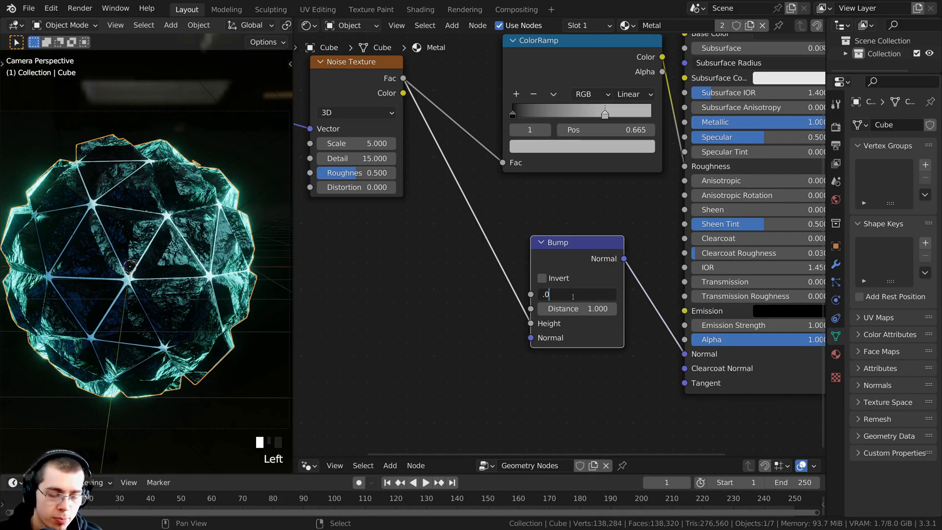
type("2")
key("Return")
Examine the bump effect on the sphere's metal panels up close and from a distance
middle_click_drag(186, 273, 90, 303, "shift")
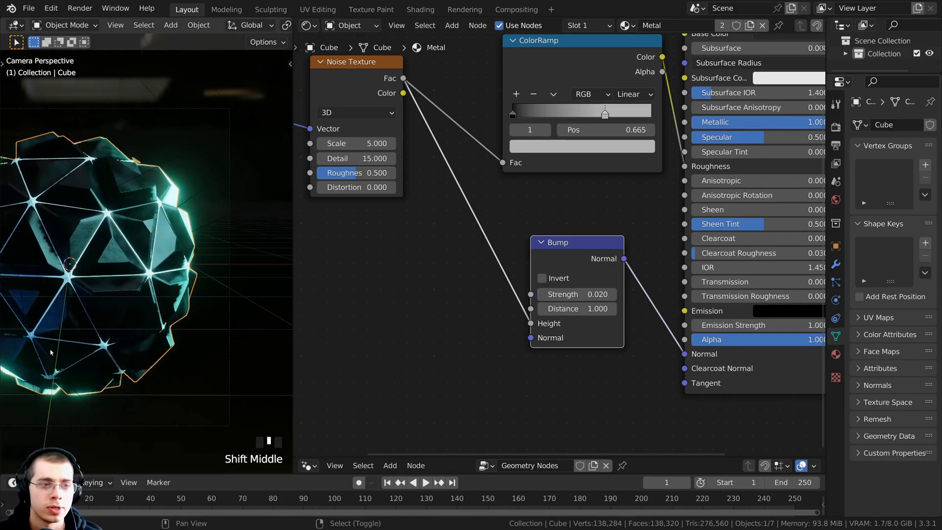
scroll(91, 303, "up", 6)
scroll(100, 274, "up", 4)
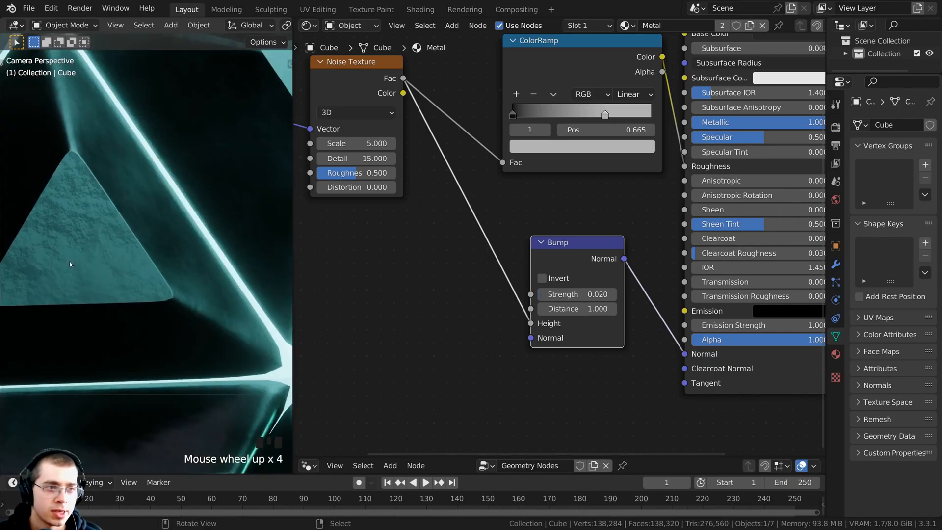
scroll(69, 264, "down", 6)
middle_click_drag(70, 264, 123, 295, "shift")
middle_click_drag(171, 336, 188, 291, "shift")
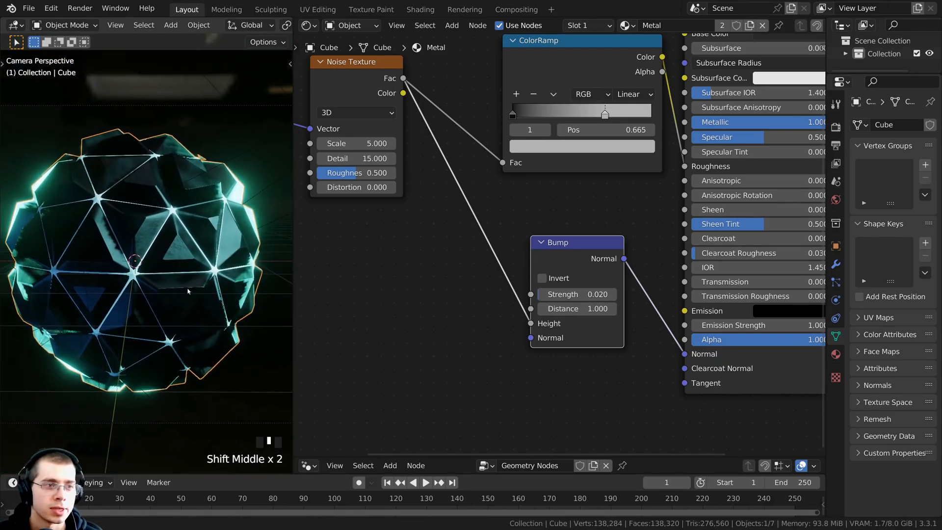
scroll(459, 268, "down", 2)
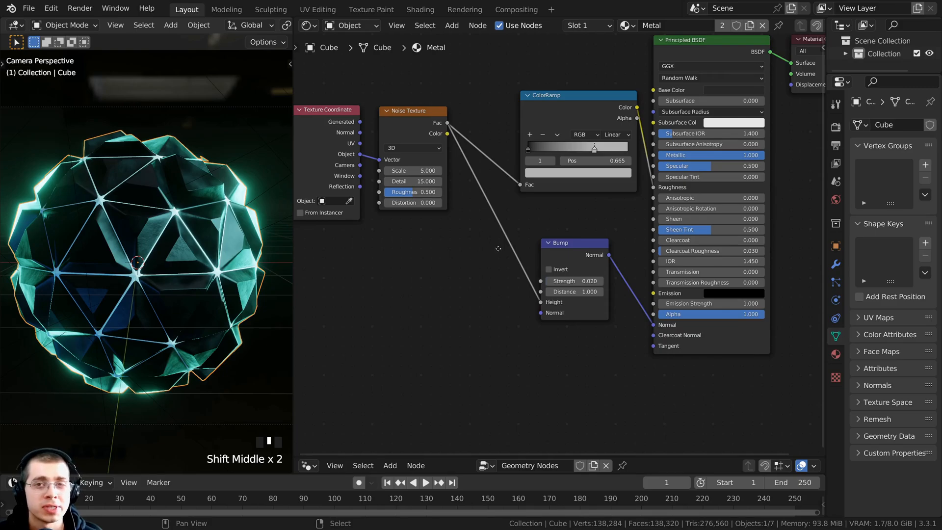
Add a Brick Texture node to the Metal material, directly below the Noise Texture
middle_click_drag(498, 249, 518, 250)
scroll(500, 245, "up", 1)
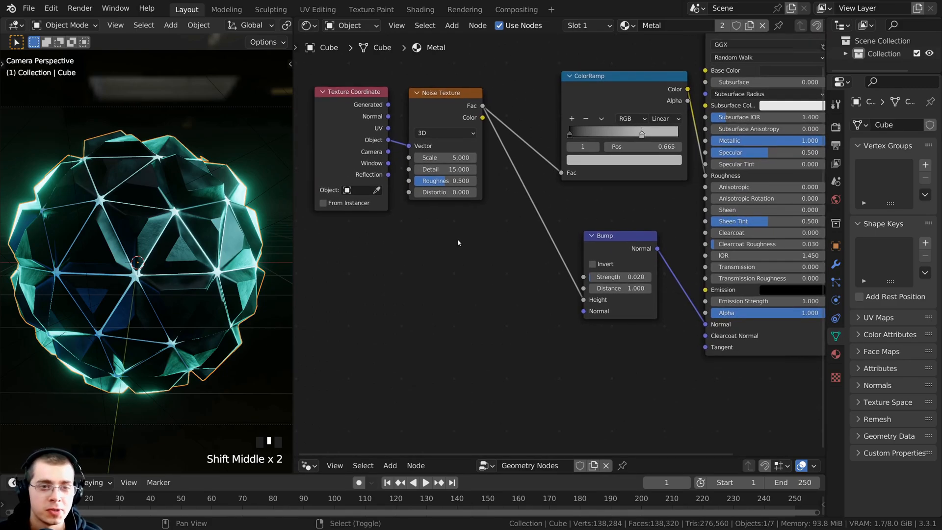
key("shift+a")
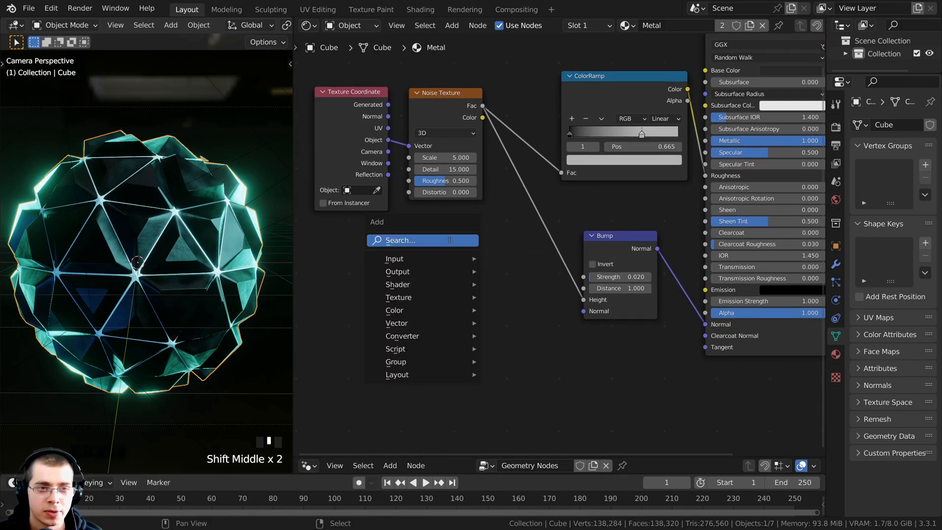
left_click(449, 240)
type("bri")
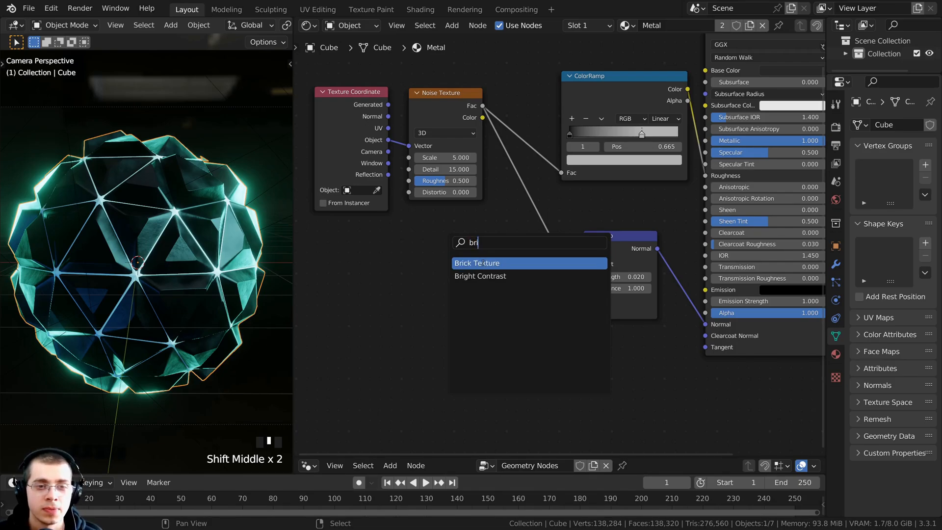
left_click(484, 263)
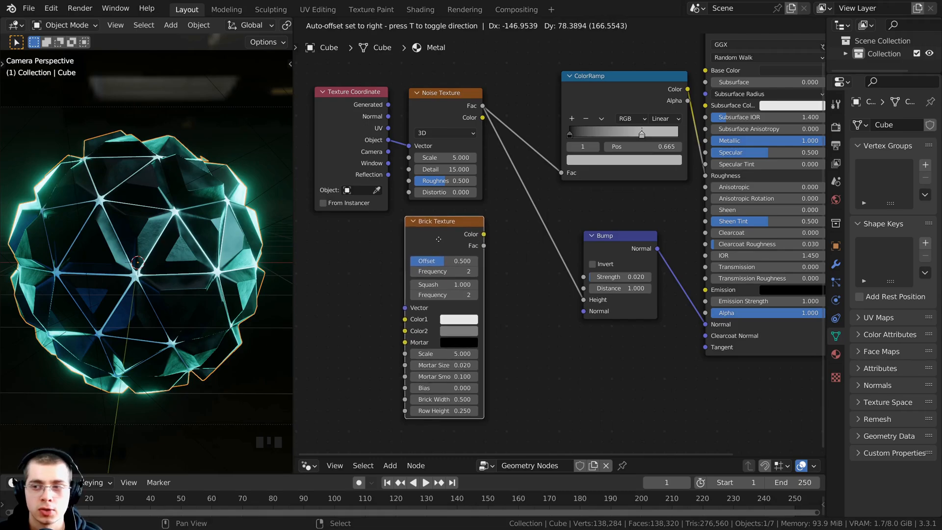
left_click(439, 239)
Link the Texture Coordinate's Object output to the Brick Texture's Vector and preview the brick pattern on the sphere
middle_click_drag(404, 230, 447, 222)
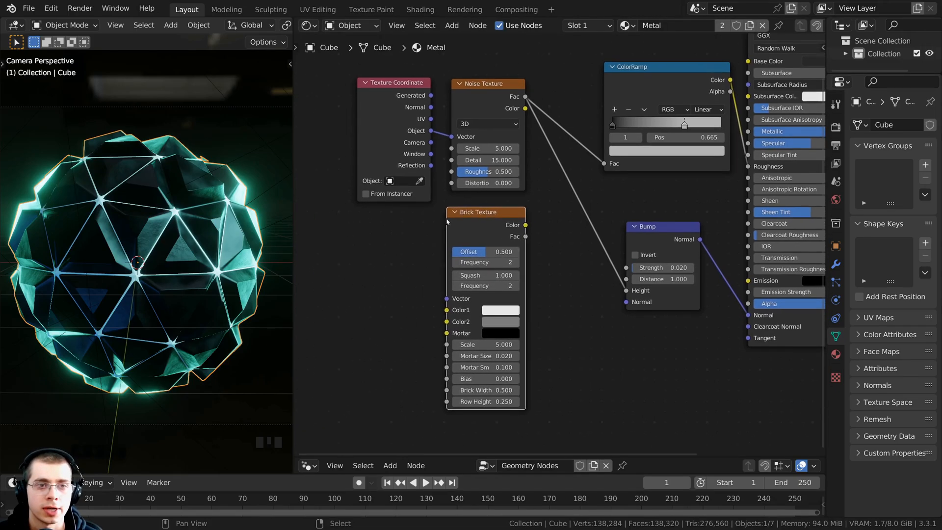
left_click_drag(397, 84, 330, 89)
left_click_drag(364, 135, 446, 298)
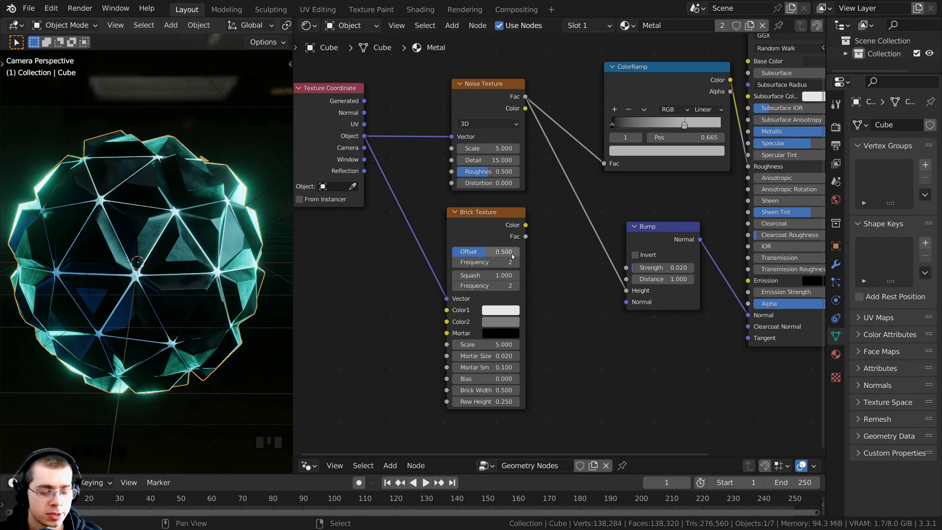
left_click(503, 229, "ctrl+shift")
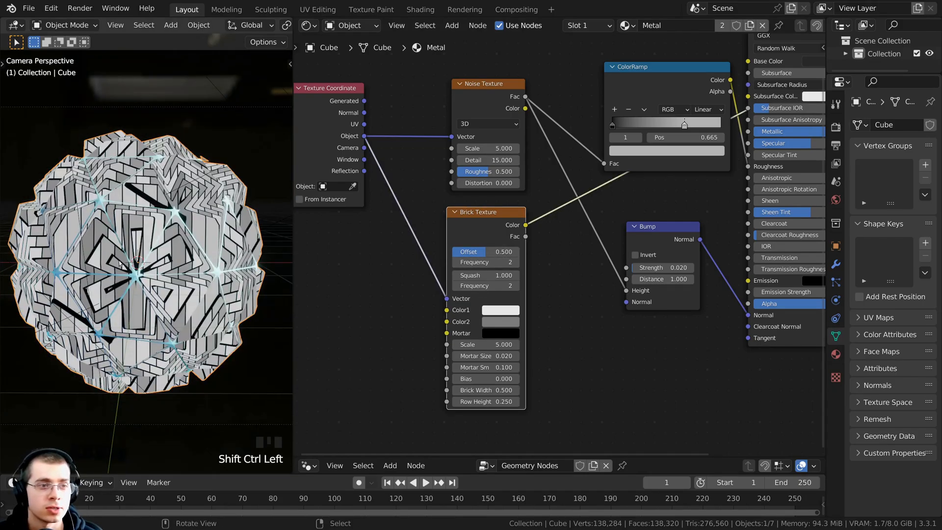
Insert a Voronoi Texture node on the link between the Texture Coordinate and the Brick Texture, spacing the two texture nodes apart
middle_click_drag(313, 284, 345, 282)
scroll(345, 282, "up", 2)
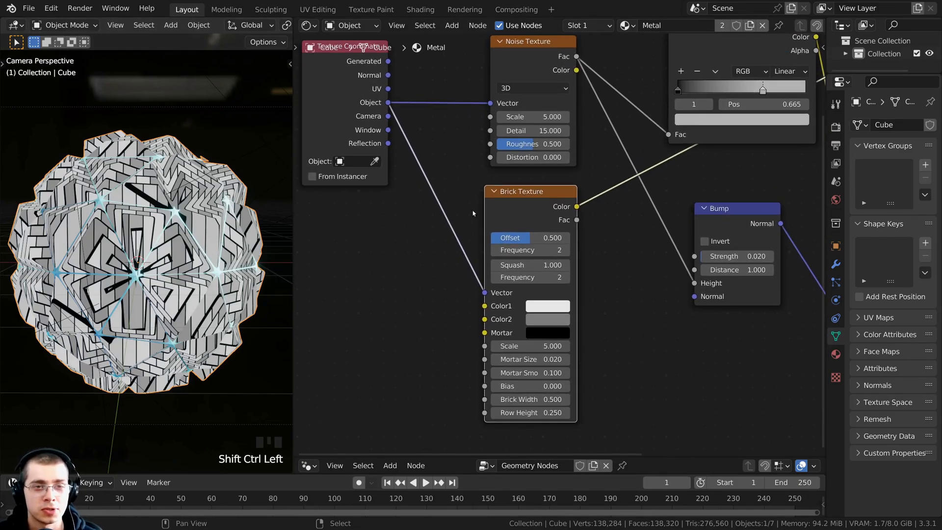
scroll(167, 235, "up", 1)
middle_click_drag(418, 222, 433, 216)
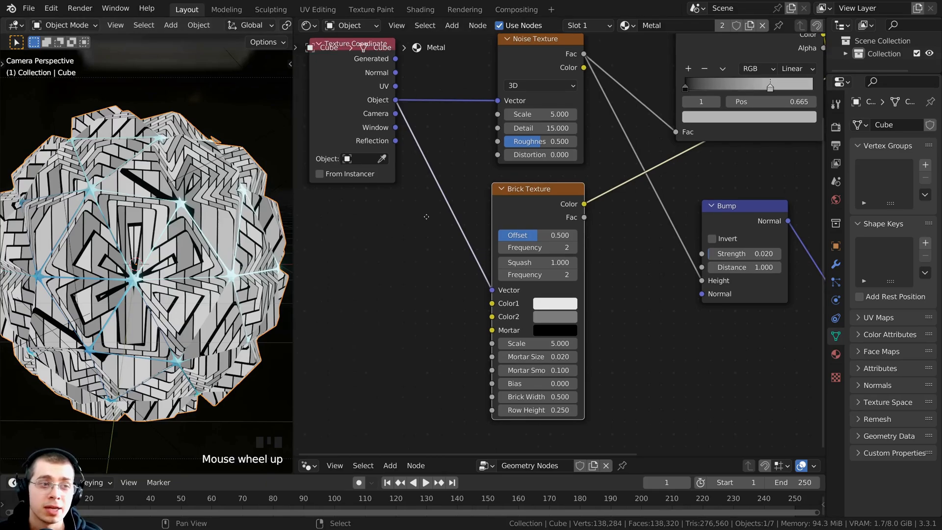
key("shift+a")
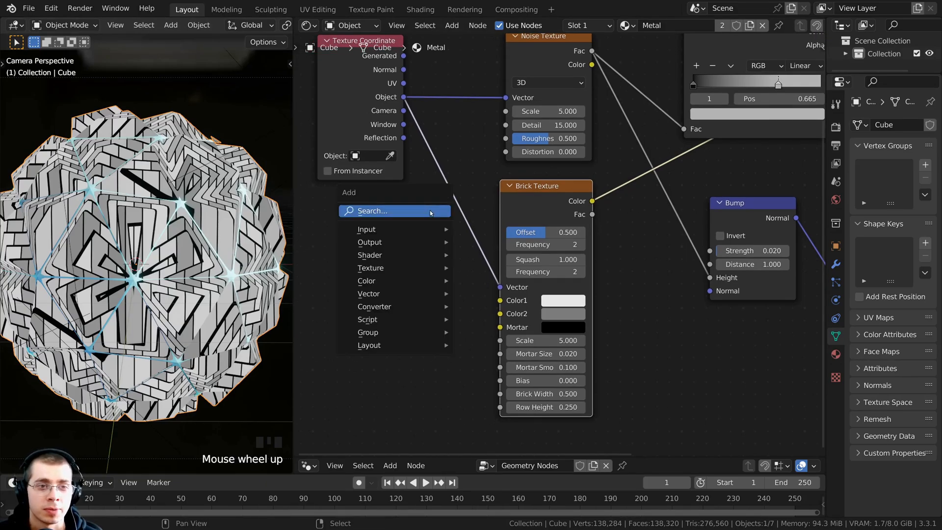
left_click(410, 211)
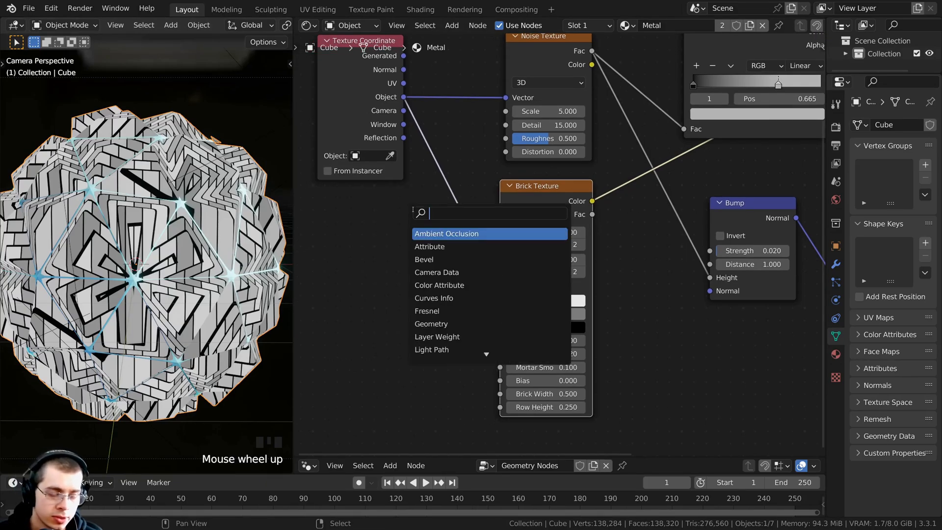
type("vor")
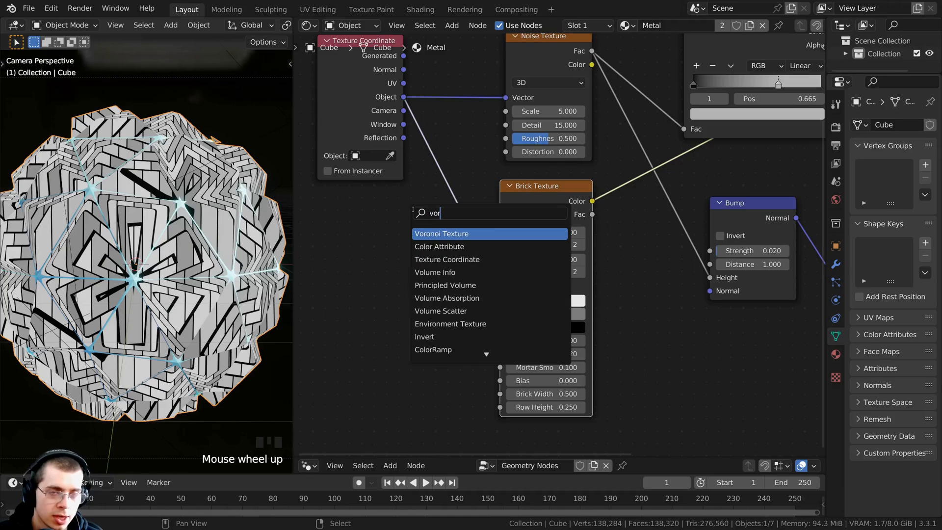
left_click(425, 234)
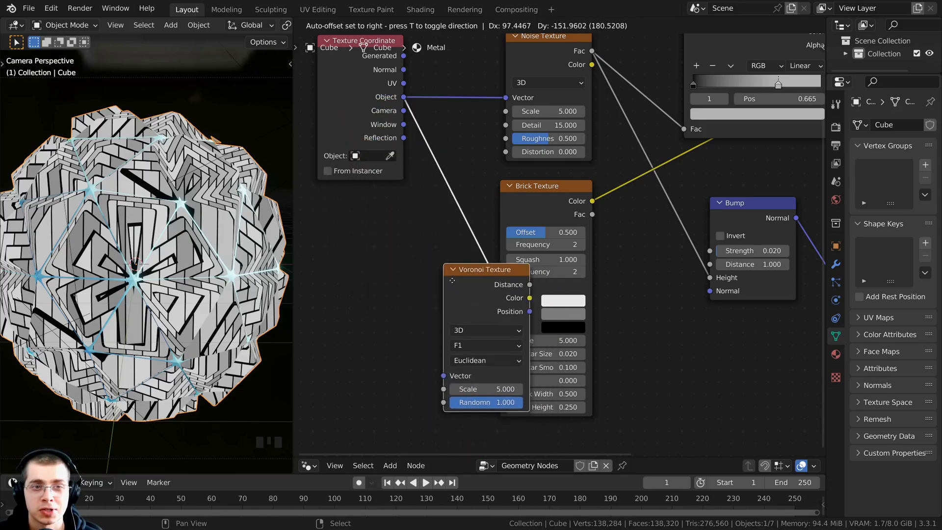
left_click(412, 217)
left_click_drag(460, 221, 436, 215)
left_click_drag(615, 206, 554, 214)
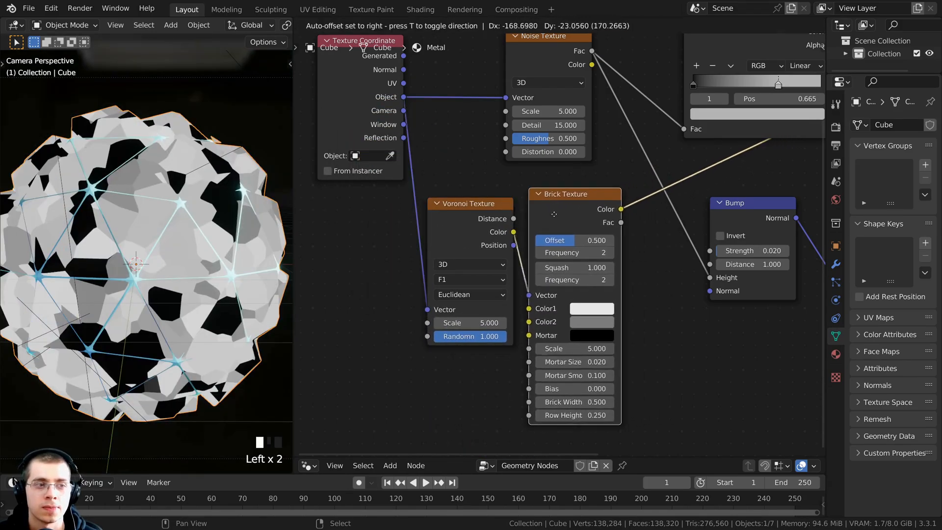
left_click(554, 214)
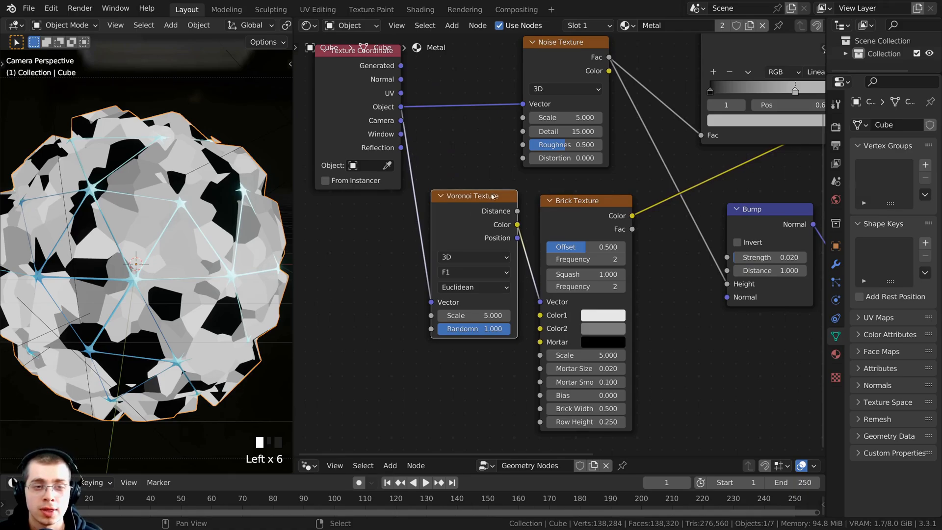
Set the Voronoi Texture to 4D, with feature output F2 and distance metric Chebychev
scroll(521, 274, "up", 1)
left_click_drag(461, 204, 459, 192)
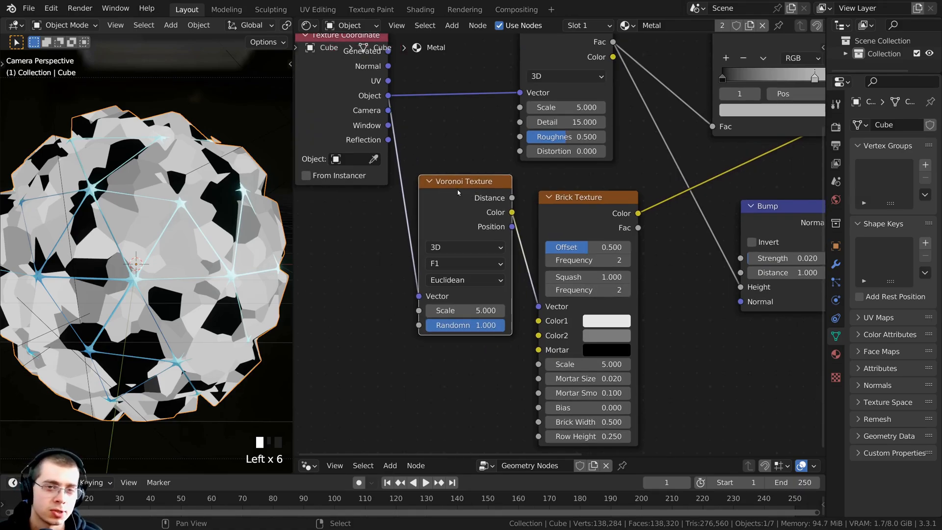
scroll(456, 214, "up", 1)
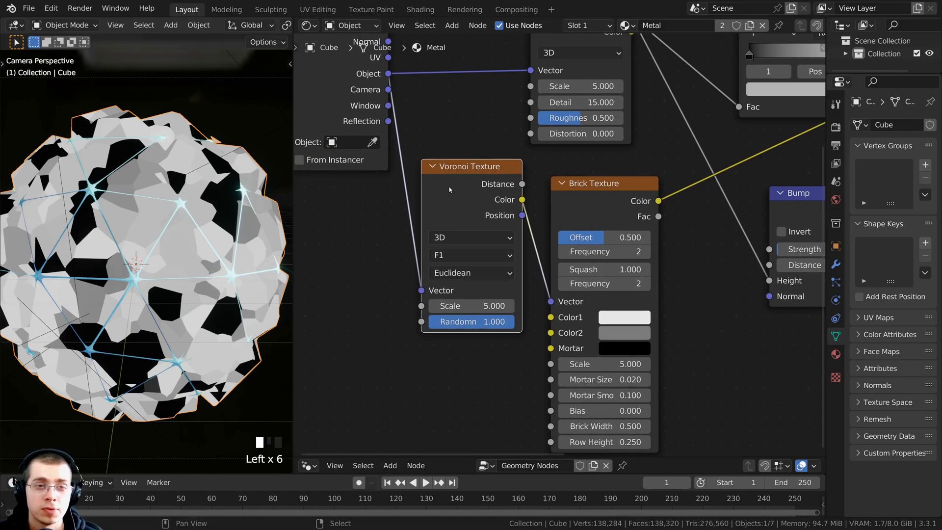
left_click(458, 237)
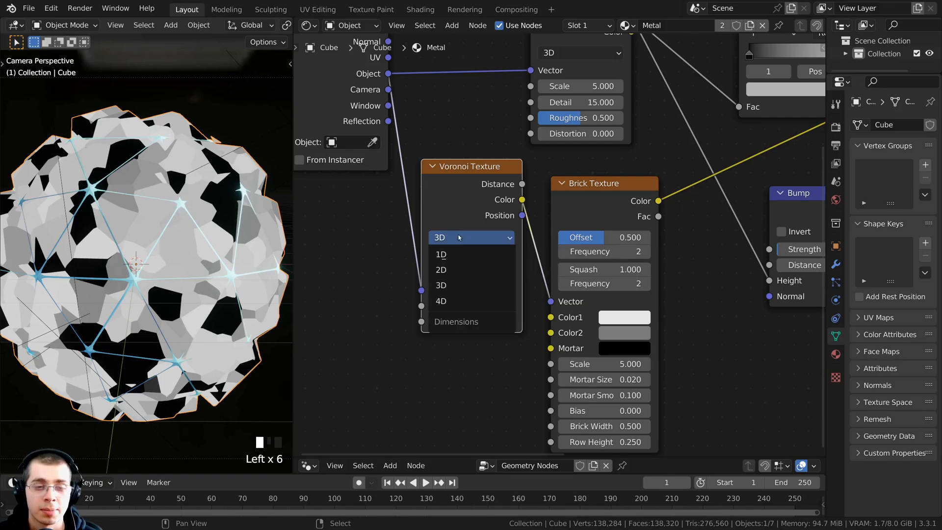
left_click(452, 300)
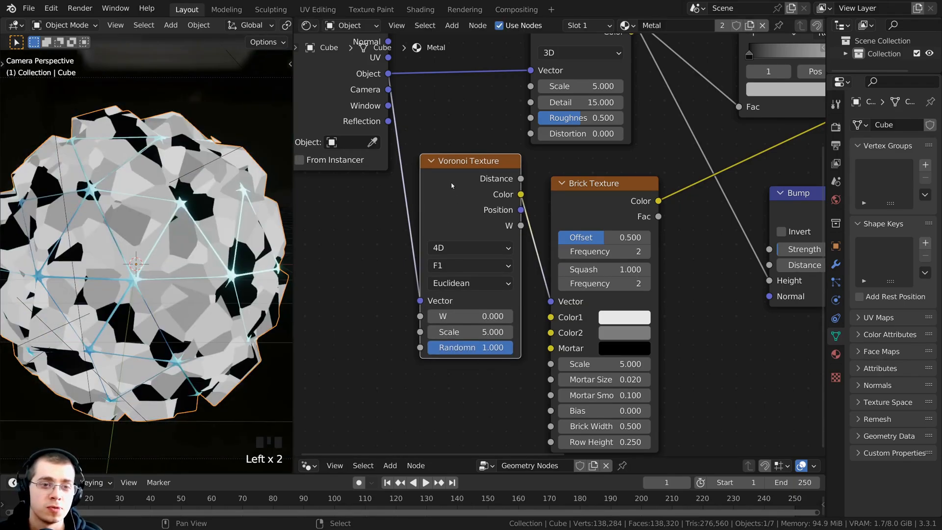
left_click(444, 269)
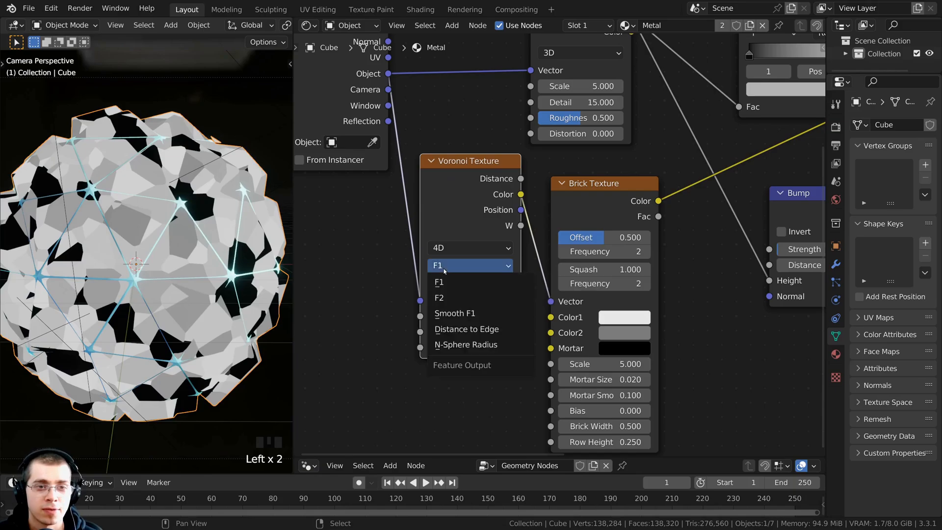
left_click(448, 298)
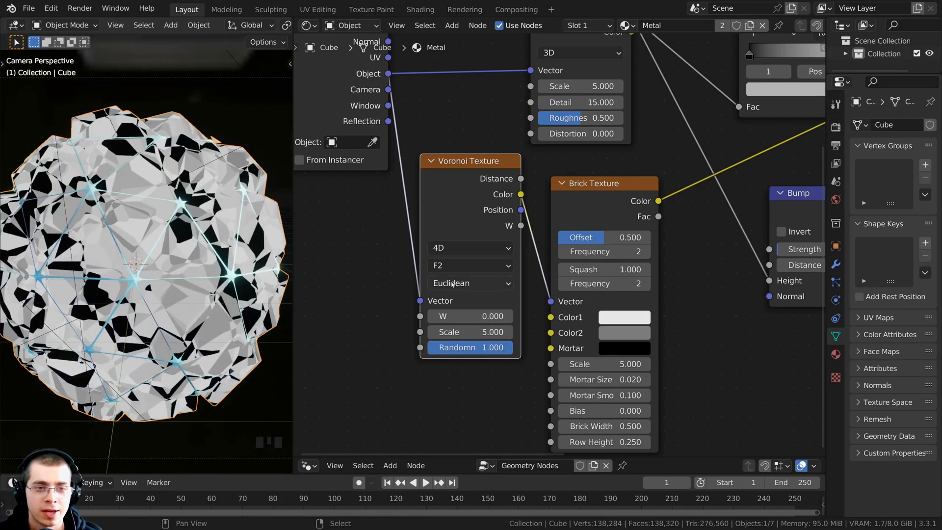
left_click(460, 284)
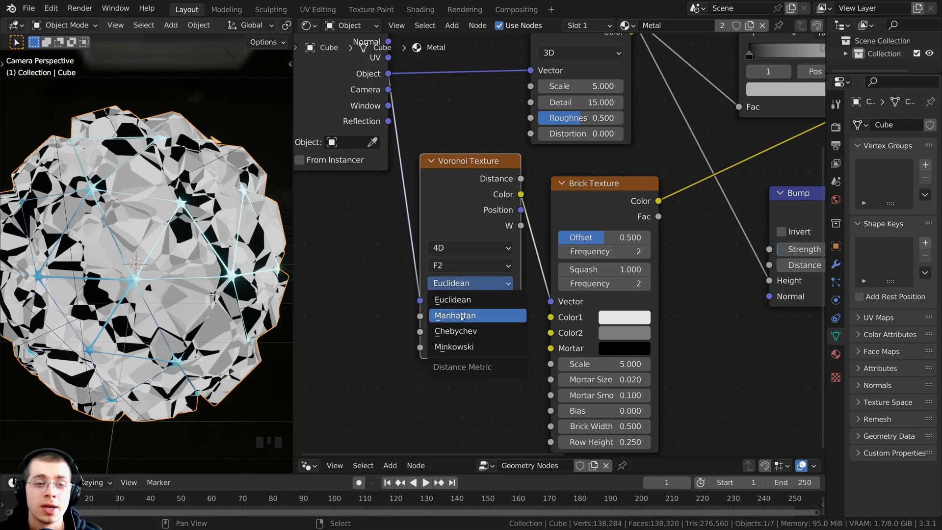
left_click(456, 332)
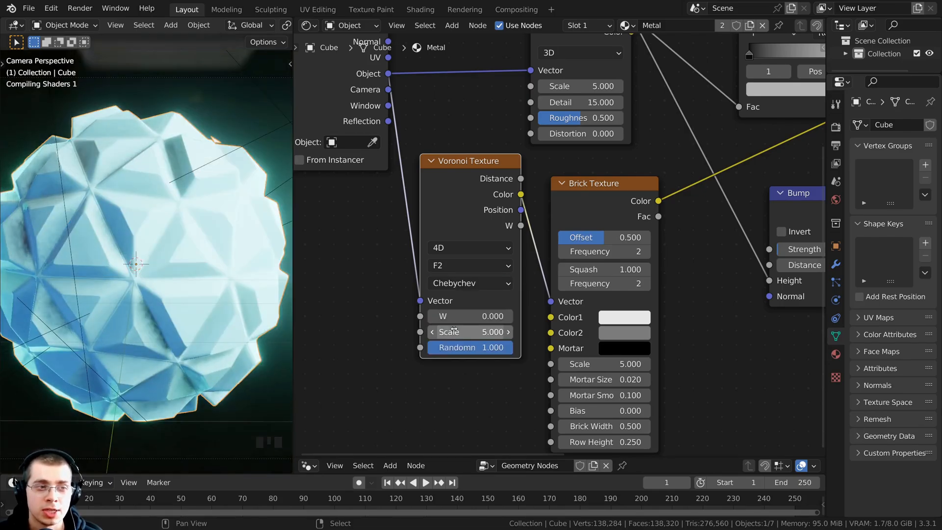
Replace the Voronoi Color link by feeding its Distance output into the Brick Texture's Vector
scroll(151, 198, "up", 4)
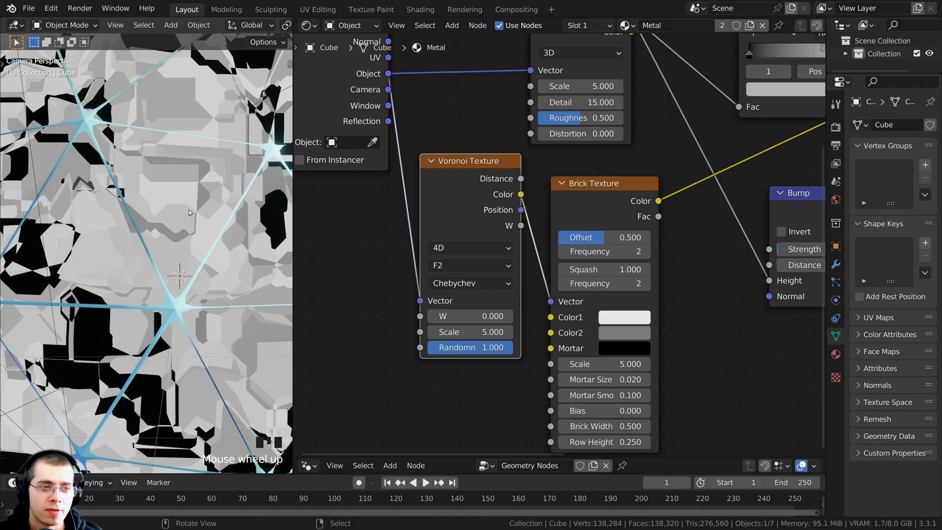
scroll(254, 257, "down", 4)
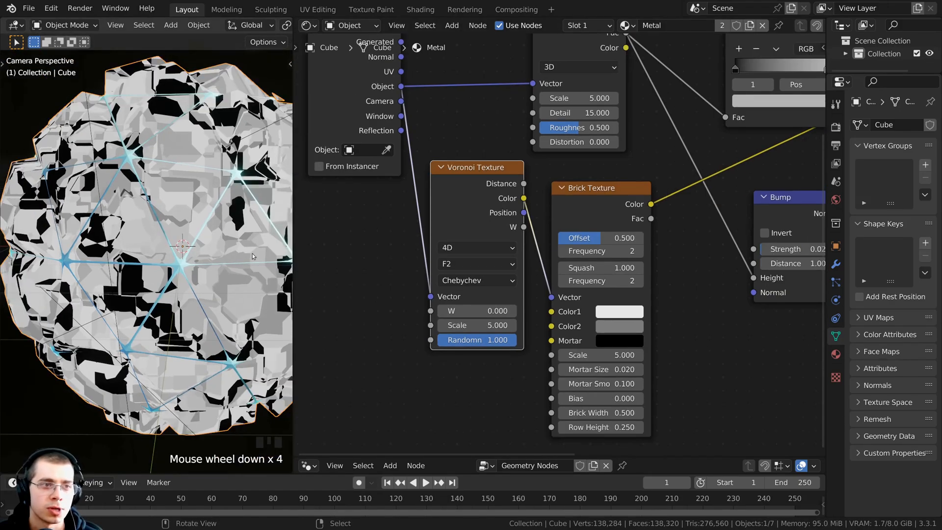
middle_click_drag(255, 257, 267, 265, "shift")
scroll(458, 187, "up", 1)
left_click_drag(458, 187, 451, 190)
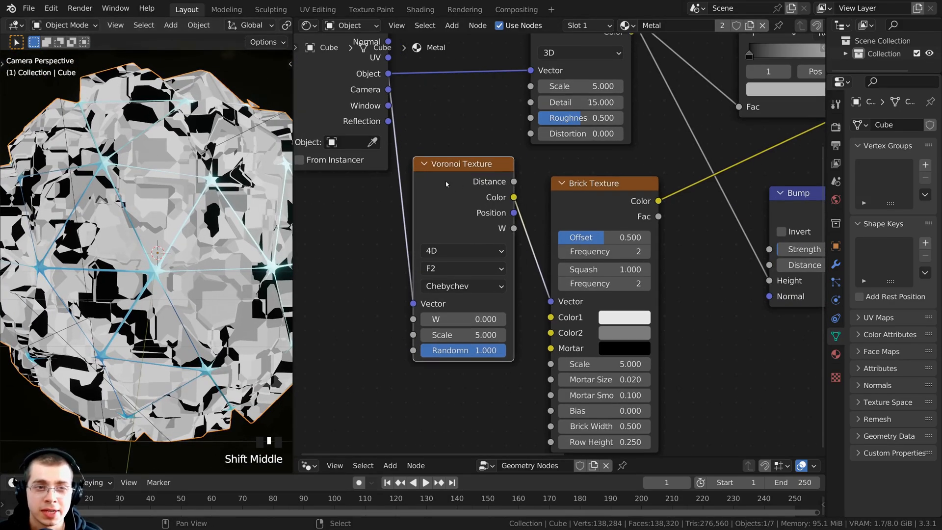
left_click(551, 303)
left_click_drag(551, 302, 534, 291)
left_click_drag(497, 194, 551, 302)
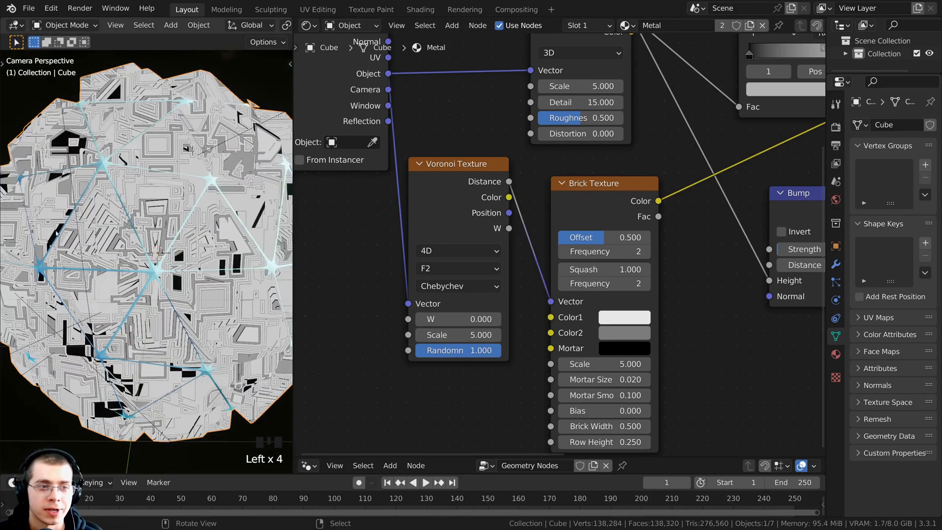
Examine the previewed pattern on the sphere up close and from a distance, along with the Voronoi and Brick Texture settings
scroll(95, 189, "up", 4)
scroll(94, 189, "down", 4)
middle_click_drag(95, 189, 196, 304, "shift")
scroll(154, 260, "up", 2)
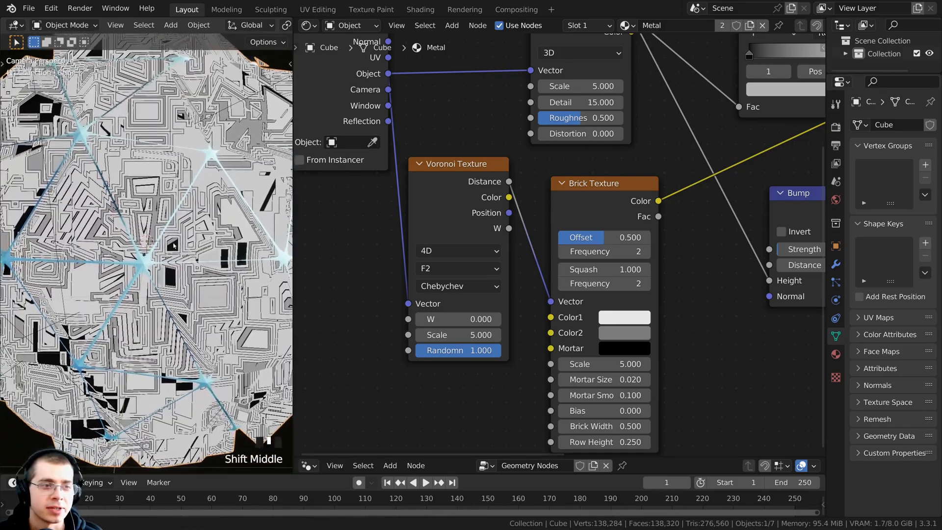
scroll(196, 304, "down", 2)
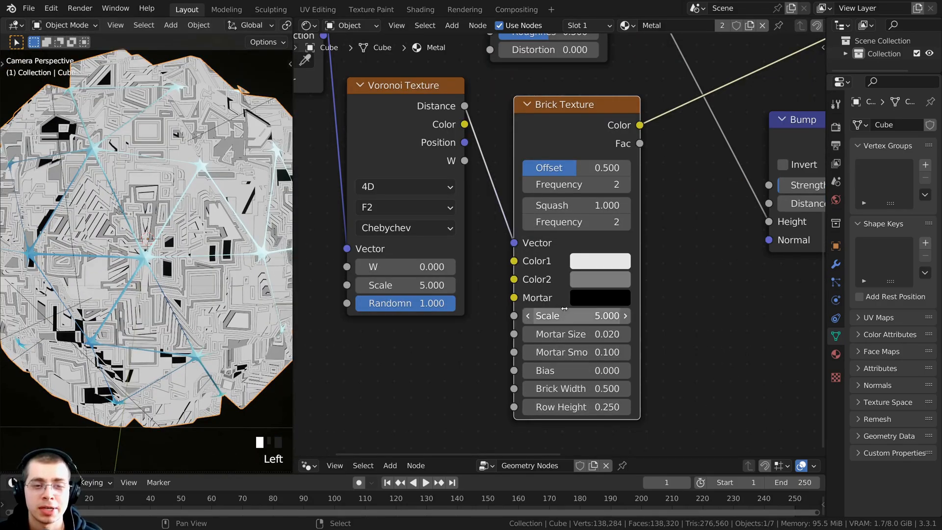
left_click(384, 113)
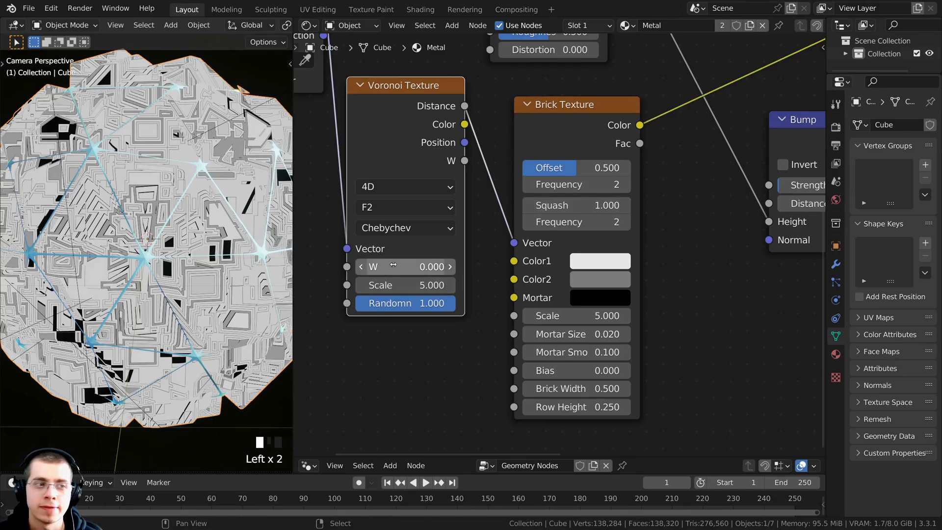
left_click_drag(392, 267, 424, 277)
middle_click_drag(441, 227, 429, 252)
left_click_drag(564, 137, 563, 131)
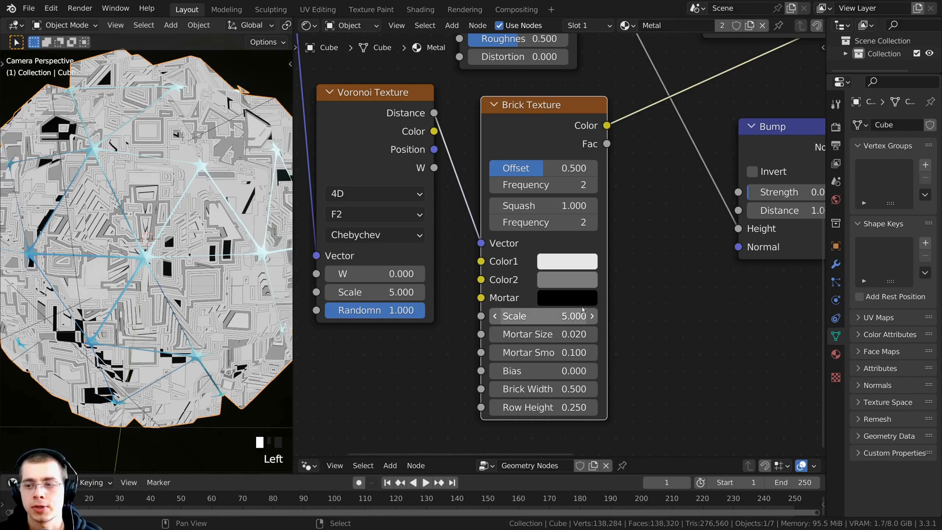
Darken the Brick Texture's Color1 slightly to a light grey and lighten Color2 to hex 8E8E8E
left_click(556, 265)
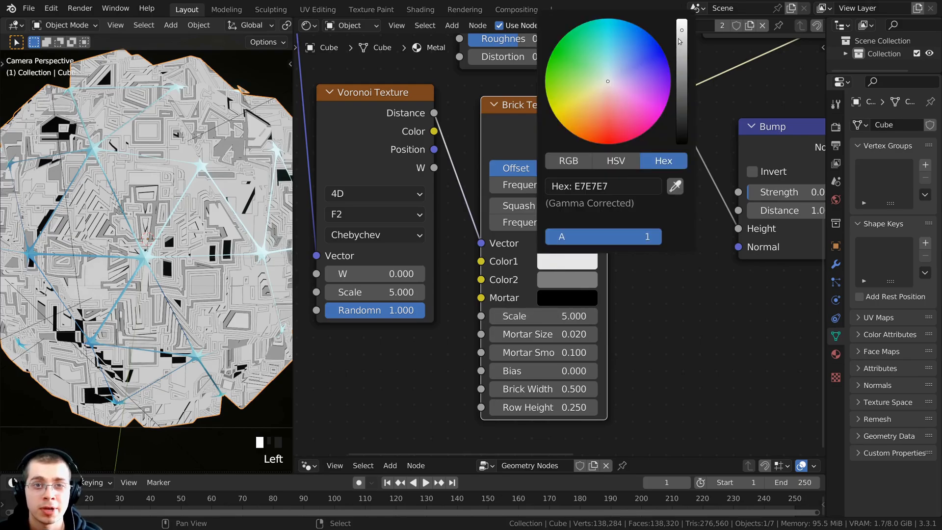
mouse_move(679, 41)
left_mouse_down()
mouse_move(680, 30)
mouse_move(680, 45)
left_mouse_up()
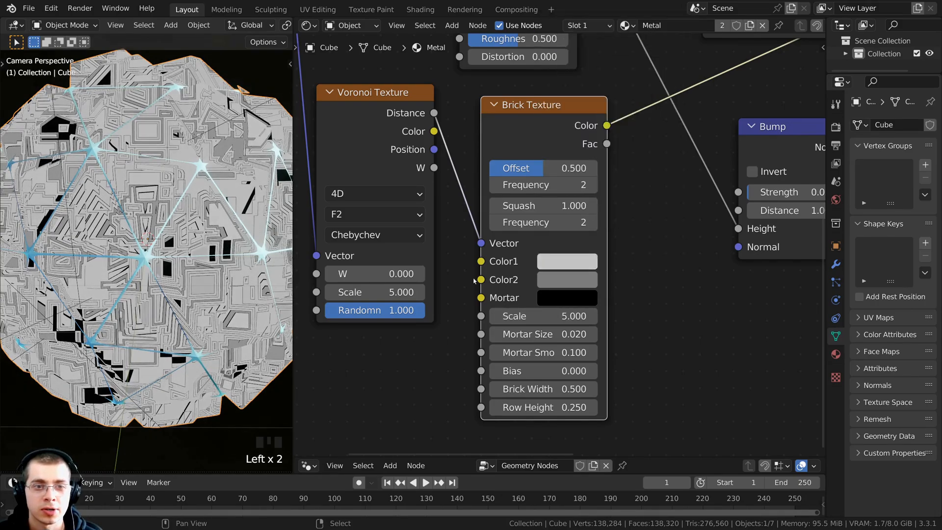
left_click(566, 283)
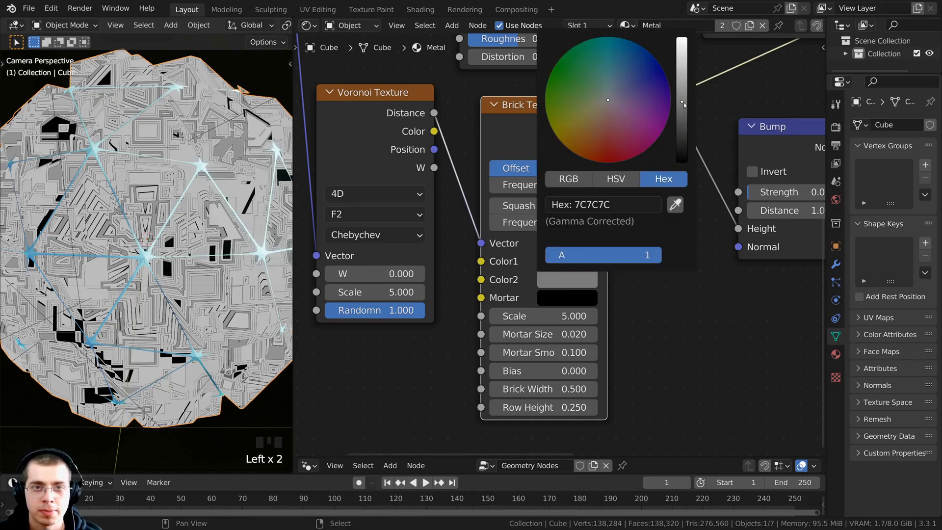
mouse_move(684, 104)
left_mouse_down()
mouse_move(683, 59)
mouse_move(682, 92)
left_mouse_up()
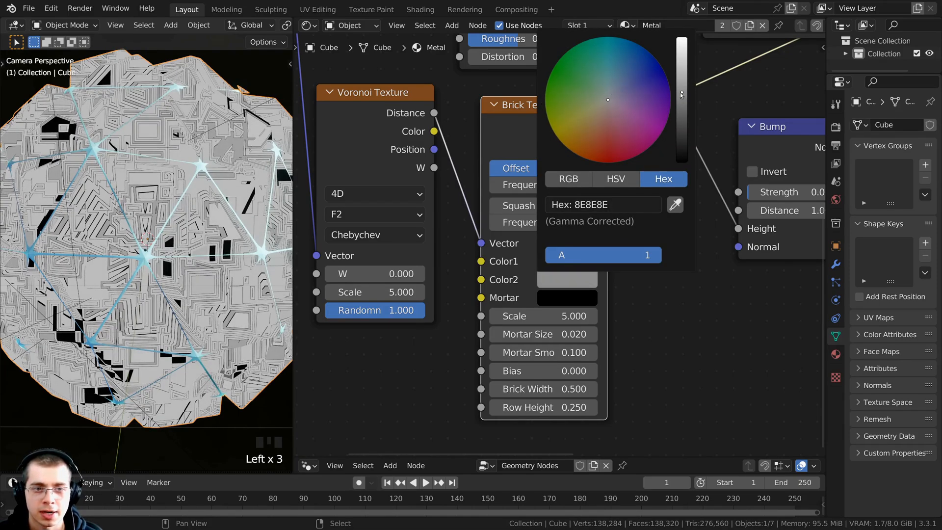
Lighten the Brick Texture's Mortar color from black to a dark grey
left_click(556, 302)
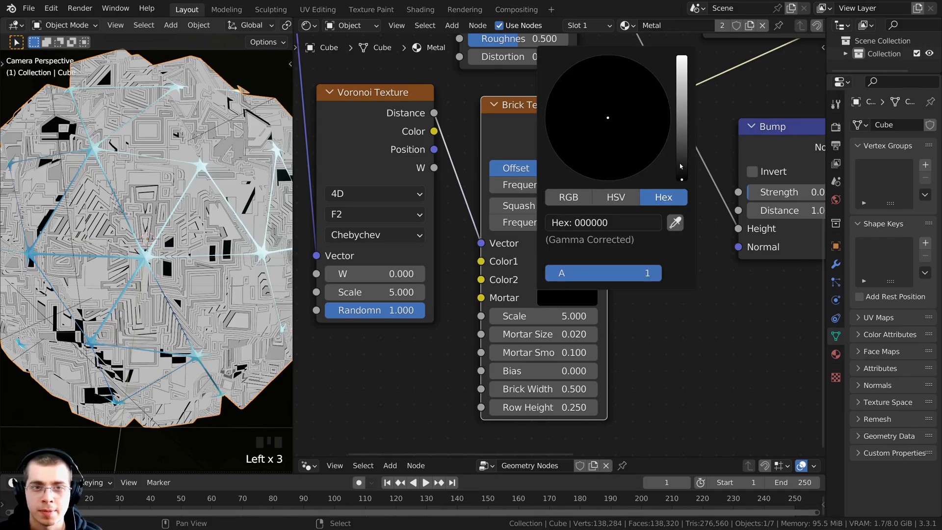
left_click_drag(681, 167, 681, 140)
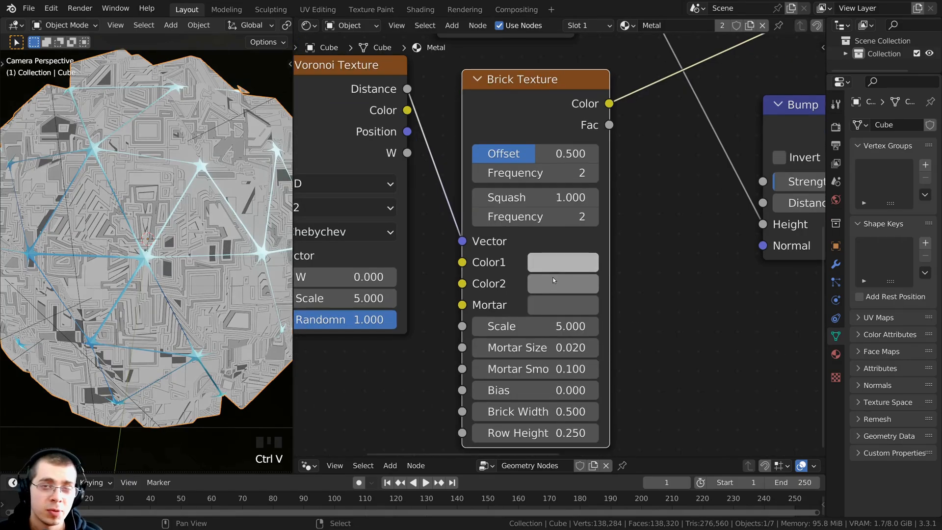
middle_click_drag(485, 266, 484, 280)
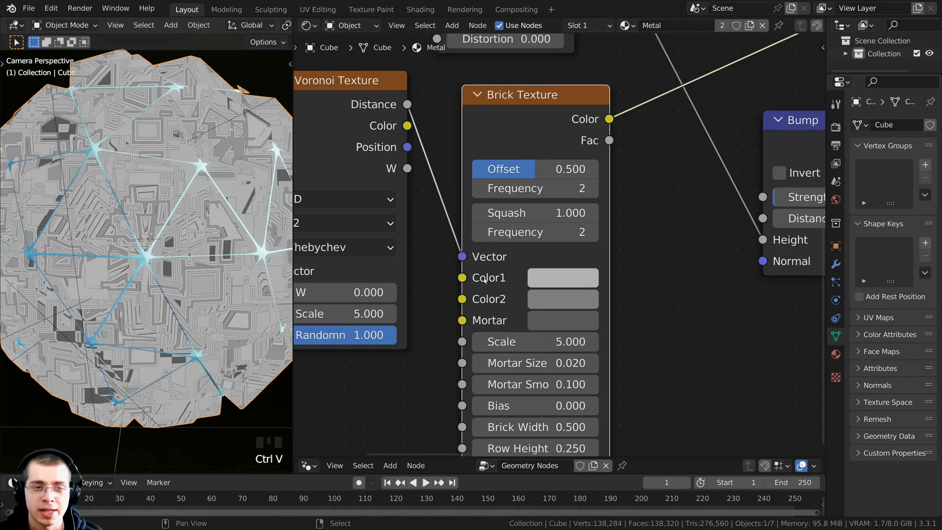
Review the Brick Texture's Color1, Color2 and Mortar colors and examine the resulting pattern on the sphere up close
left_click(557, 278)
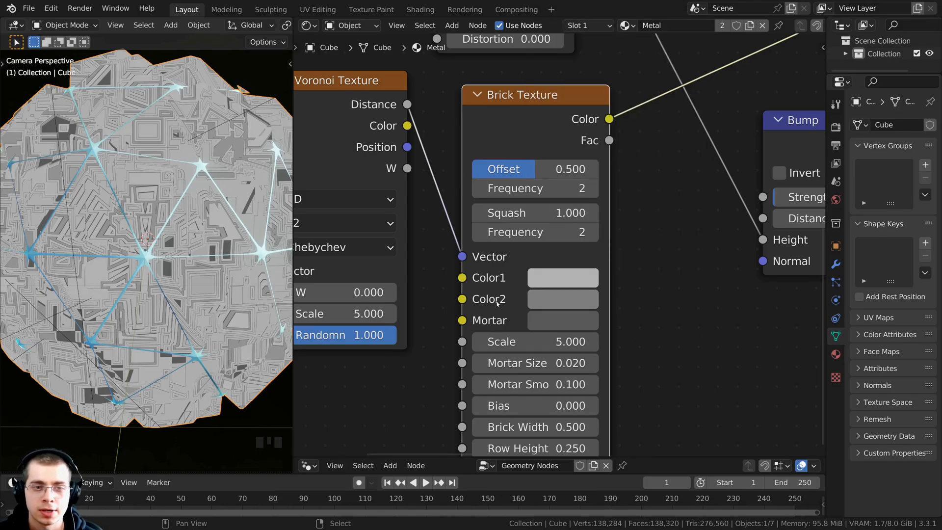
left_click(544, 300)
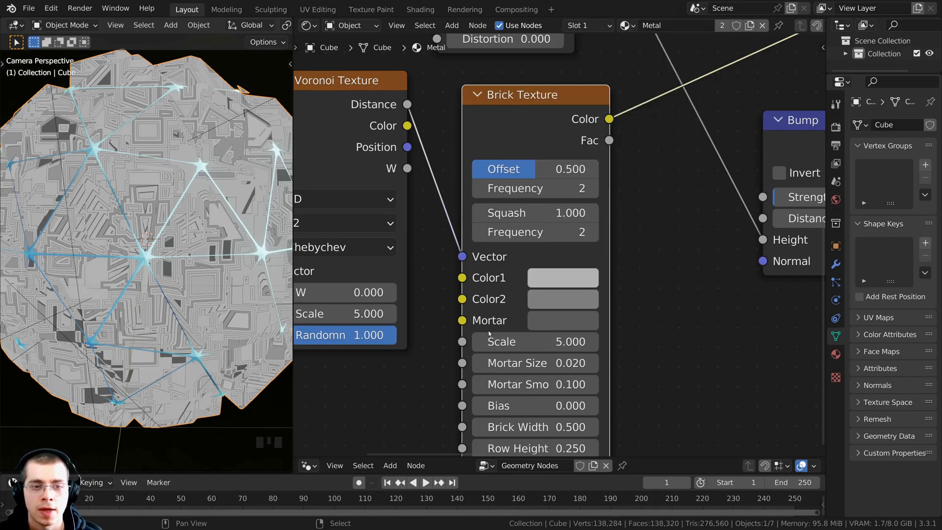
left_click(543, 322)
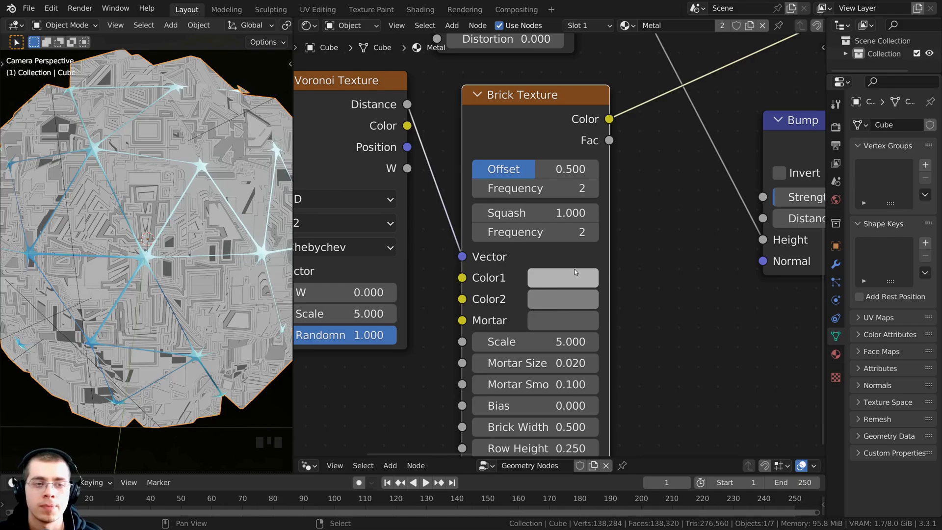
scroll(172, 208, "up", 3)
middle_click_drag(172, 208, 106, 165, "shift")
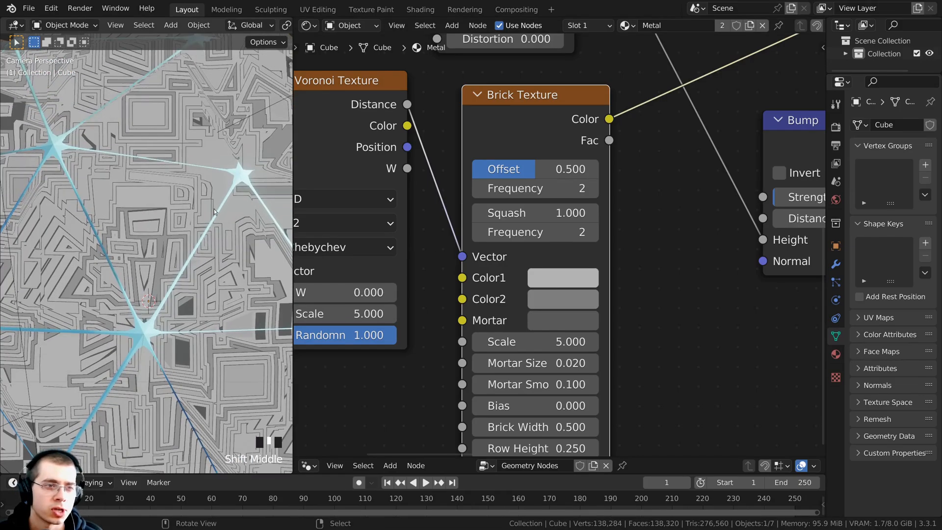
scroll(213, 172, "down", 3)
Connect the Brick Texture's Color to the Principled BSDF's Base Color and link the Principled BSDF back to the Material Output's Surface
scroll(470, 304, "down", 3)
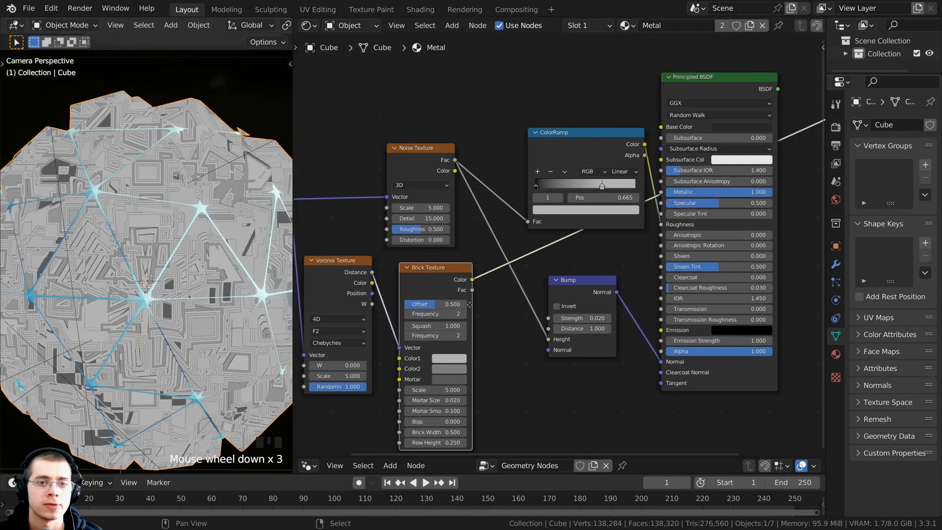
left_click_drag(473, 281, 663, 127)
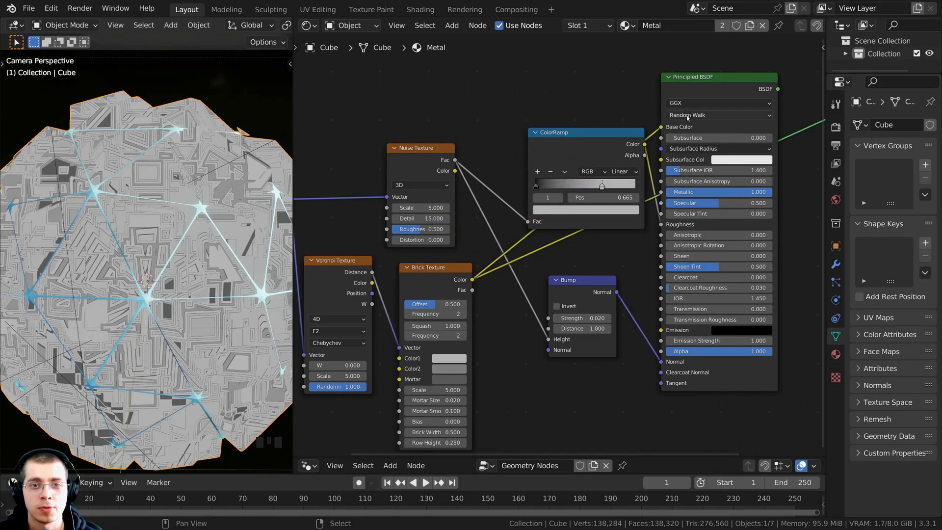
left_click_drag(683, 97, 716, 107)
middle_click_drag(677, 116, 548, 153)
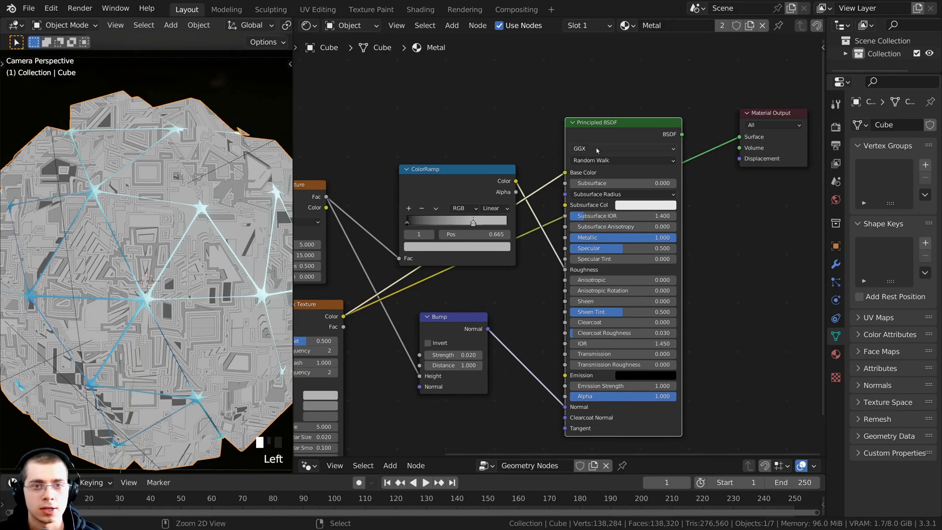
left_click(634, 131, "ctrl+shift")
left_click_drag(634, 132, 647, 130)
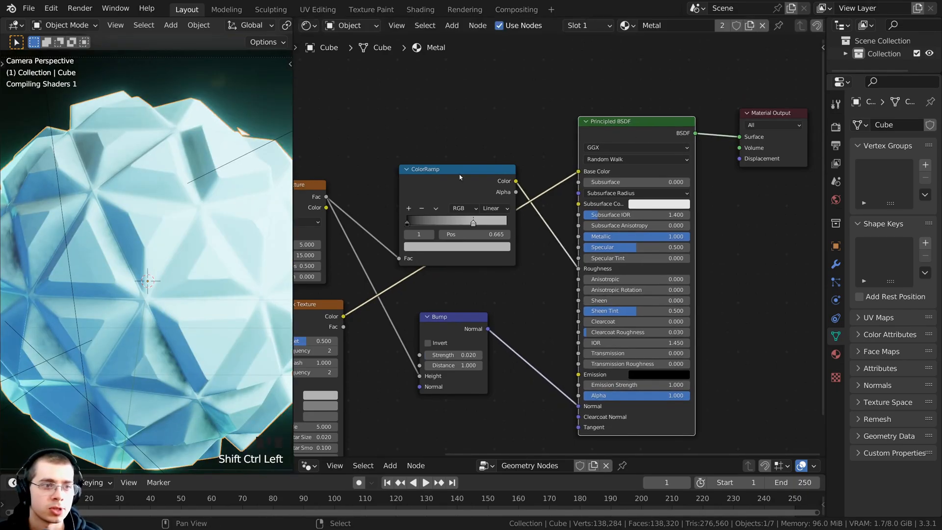
Examine the brick pattern on the shaded metal panels from several distances, along with the Noise, Brick and Bump nodes
middle_click_drag(208, 296, 198, 295, "shift")
scroll(196, 295, "up", 4)
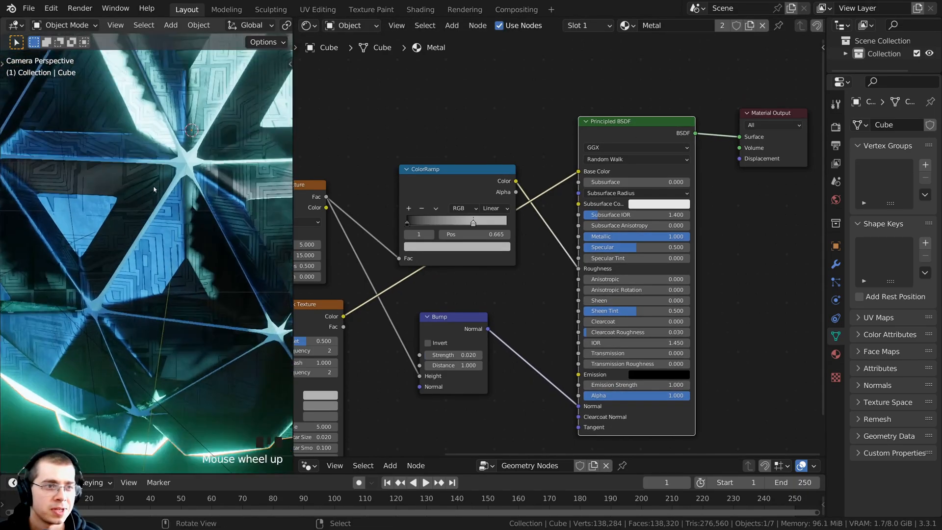
scroll(176, 245, "down", 4)
middle_click_drag(176, 246, 115, 343, "shift")
scroll(467, 368, "down", 2)
middle_click_drag(467, 368, 519, 294)
scroll(519, 294, "up", 2)
scroll(128, 237, "up", 4)
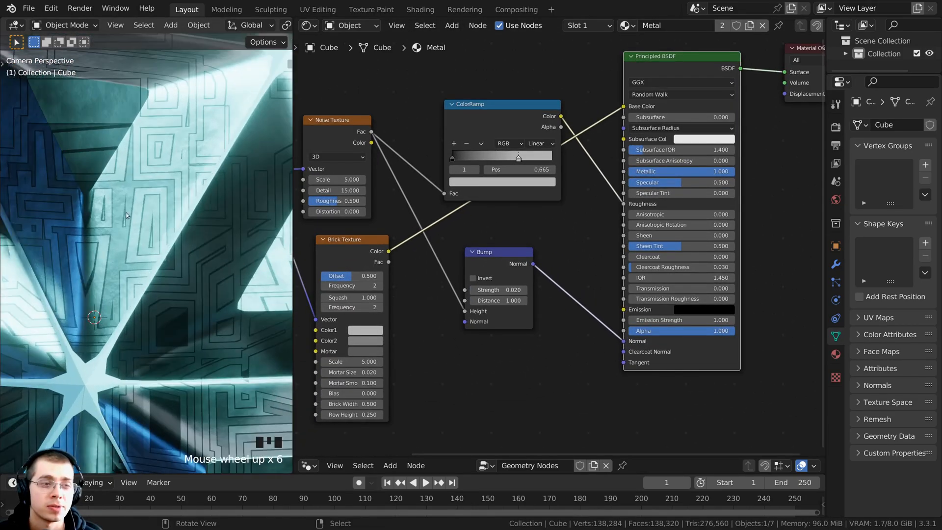
scroll(429, 277, "up", 3)
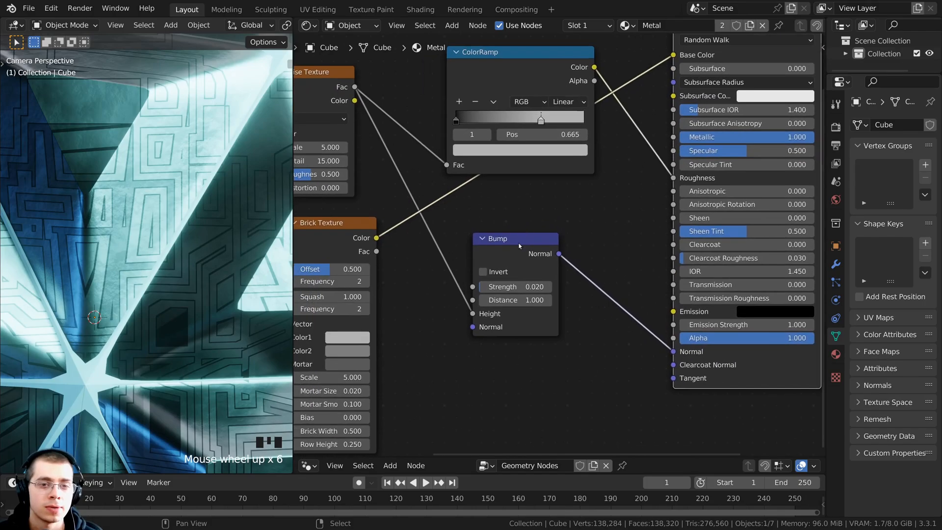
middle_click_drag(307, 237, 374, 227)
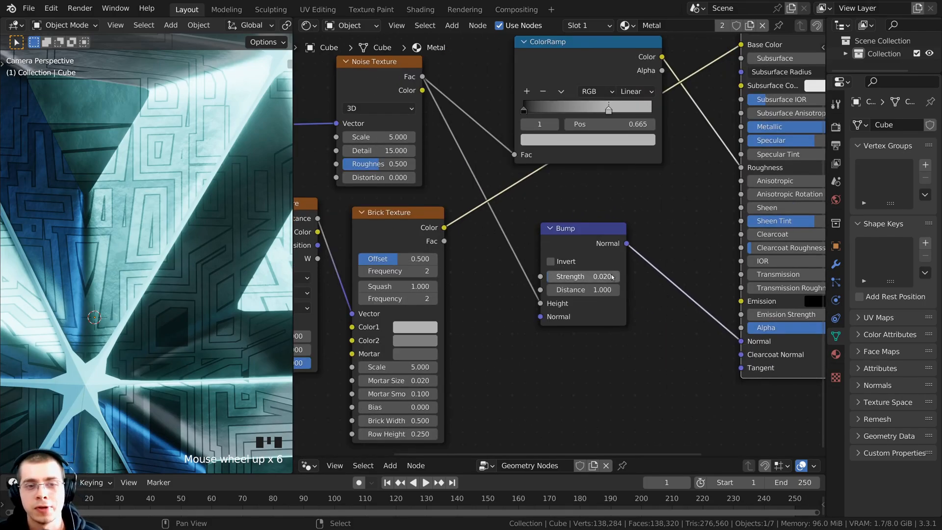
Duplicate the Bump node and insert the copy between the original Bump and the Principled BSDF's Normal input
left_click_drag(570, 241, 554, 237)
middle_click_drag(541, 238, 494, 239)
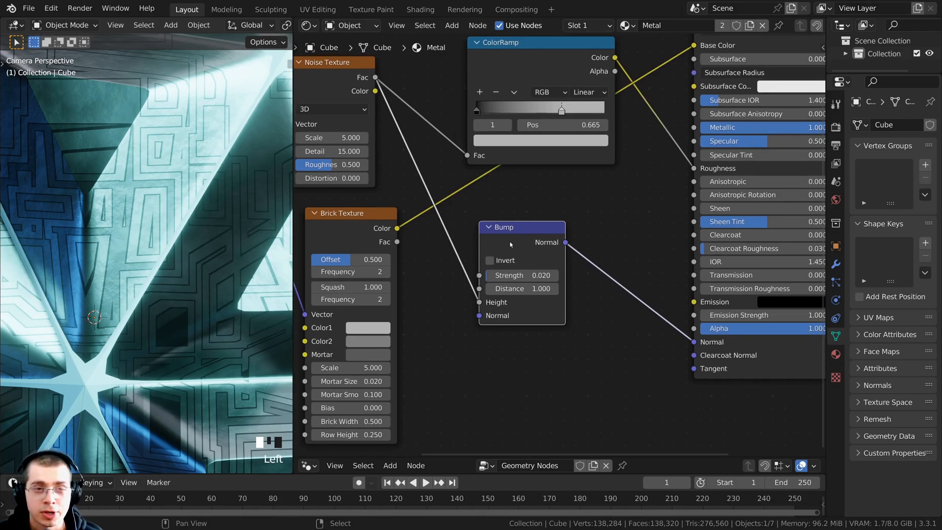
key("shift+d")
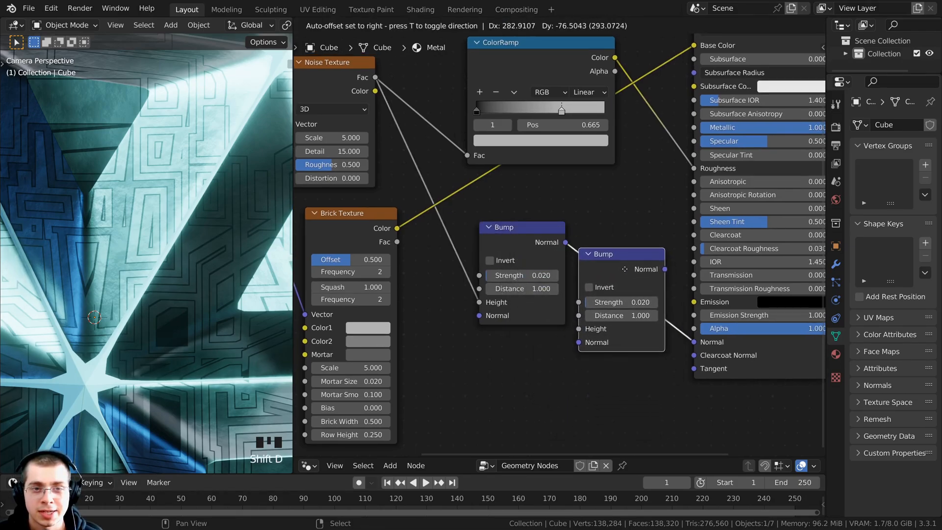
left_click(660, 264)
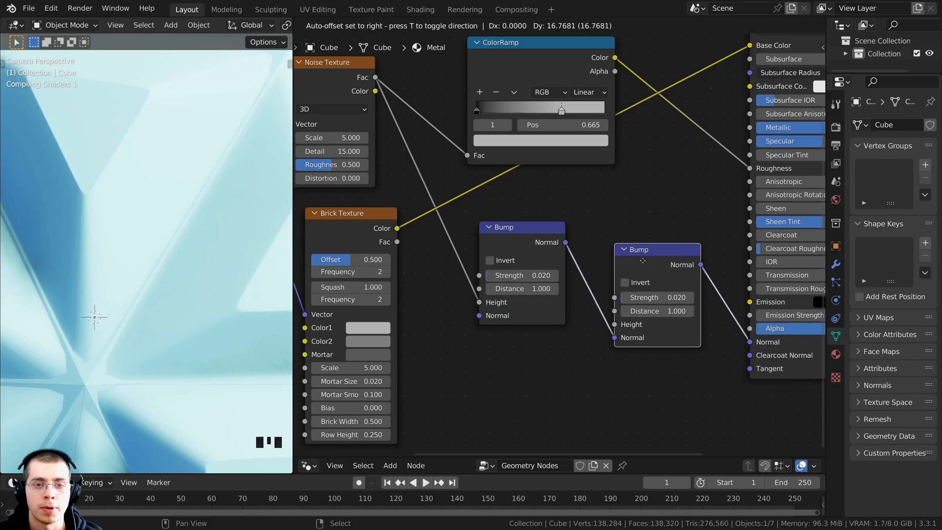
left_click(539, 242)
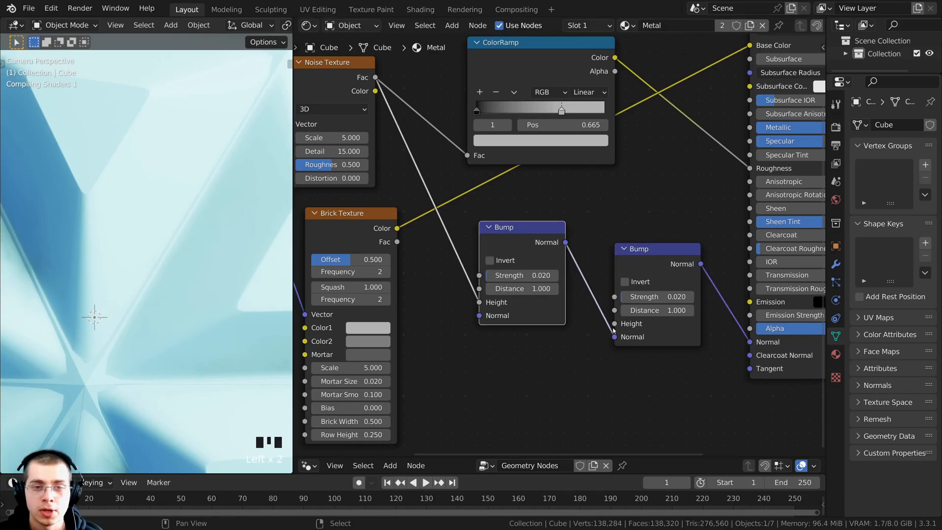
Connect the Brick Texture's Color output to the second Bump node's Height input
left_click_drag(614, 324, 442, 365)
left_click(436, 314)
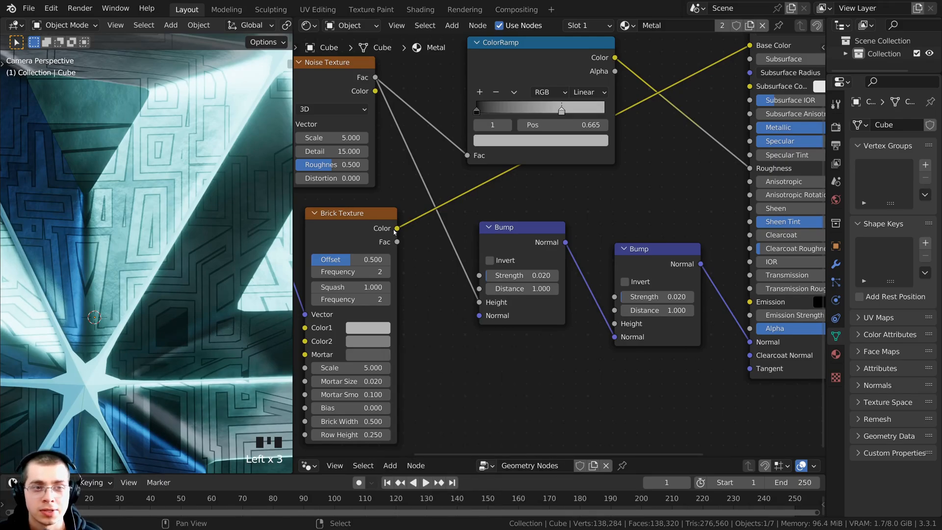
left_click_drag(396, 230, 614, 324)
scroll(615, 323, "up", 1)
middle_click_drag(663, 309, 579, 302)
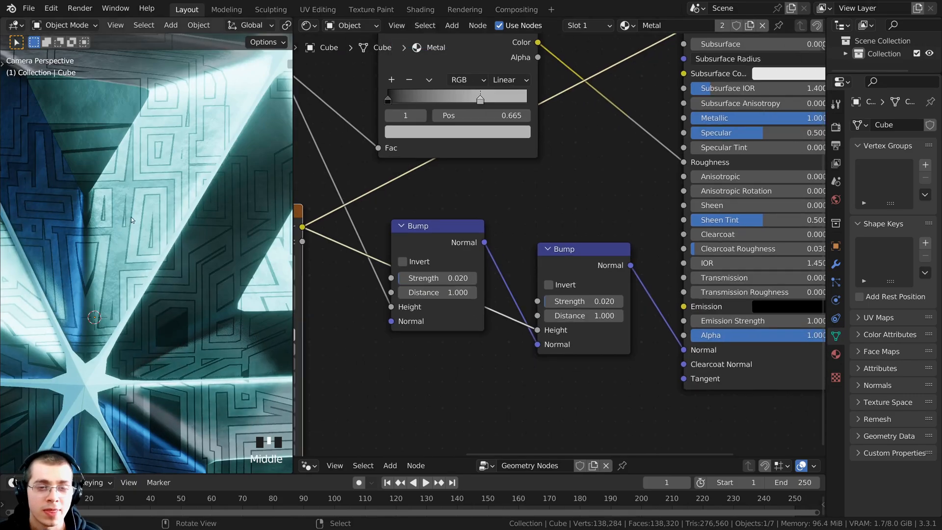
Set the second Bump node's Strength to 0.1
left_click(582, 305)
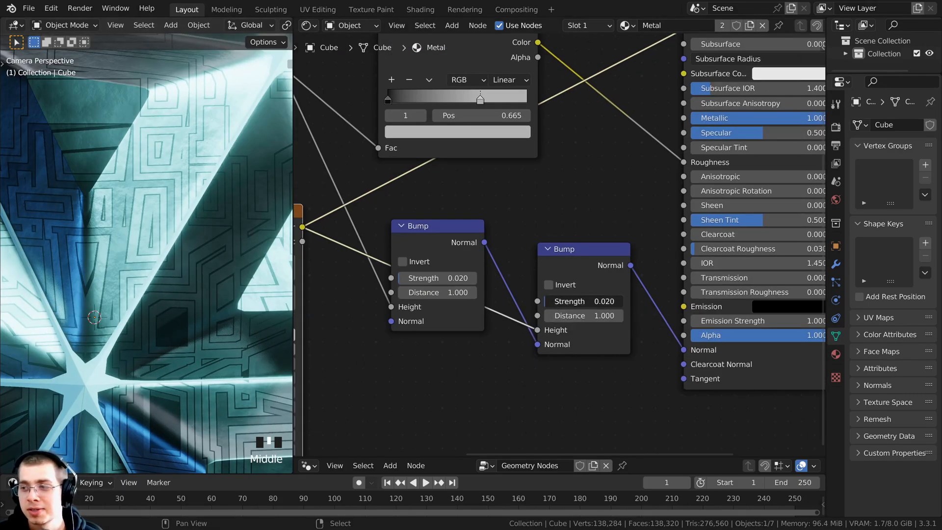
key("BackSpace")
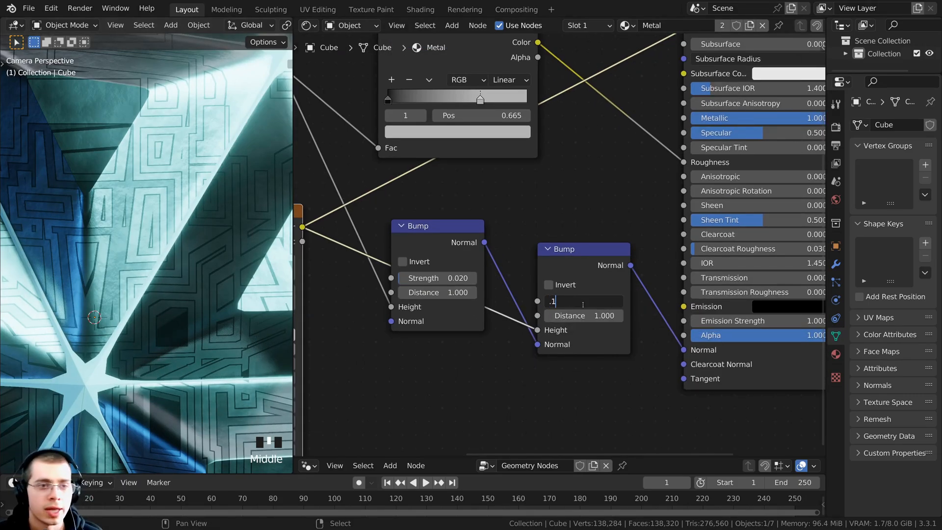
type(".1")
key("Return")
scroll(163, 208, "up", 4)
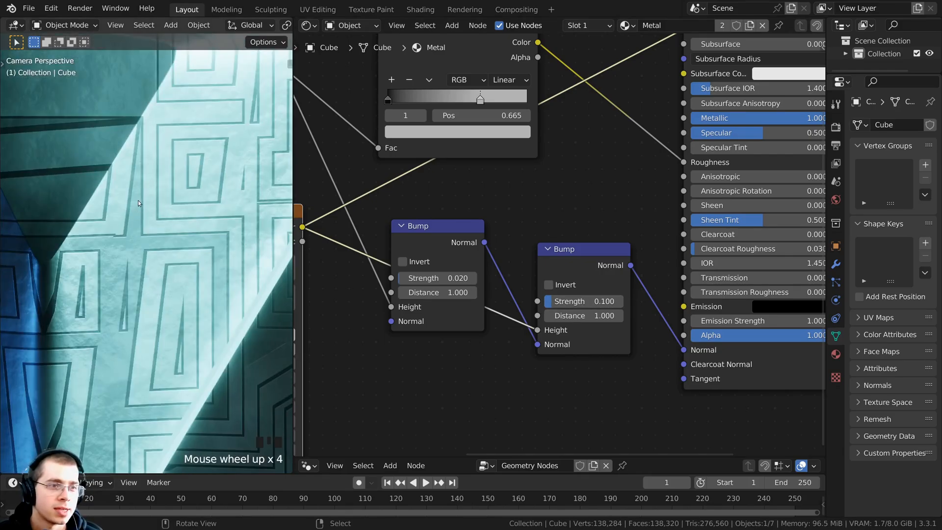
left_click_drag(584, 302, 604, 301)
right_click(605, 302)
Examine the bumped circuit pattern on the panels up close and across the whole sphere
scroll(178, 279, "down", 6)
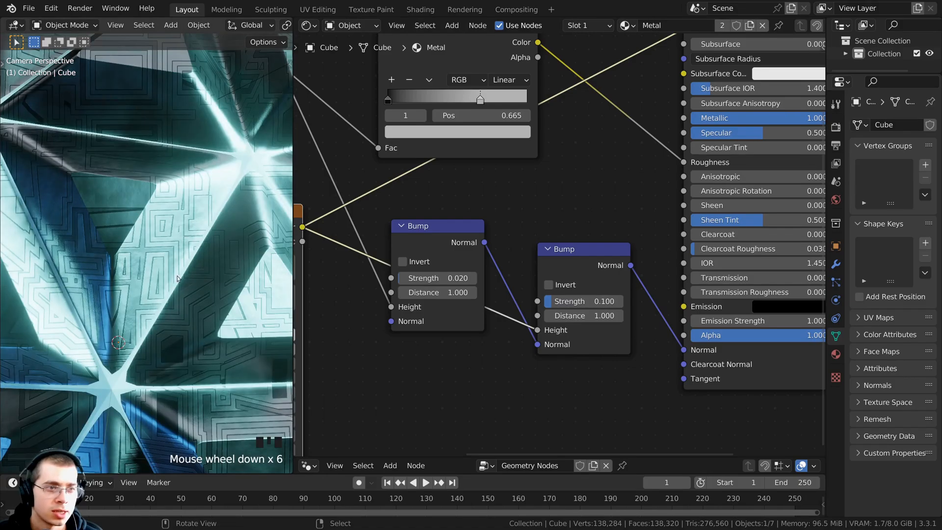
middle_click_drag(177, 279, 134, 265, "shift")
scroll(181, 278, "up", 3)
scroll(181, 279, "down", 6)
scroll(137, 262, "down", 1)
scroll(137, 262, "down", 1)
scroll(556, 269, "down", 6)
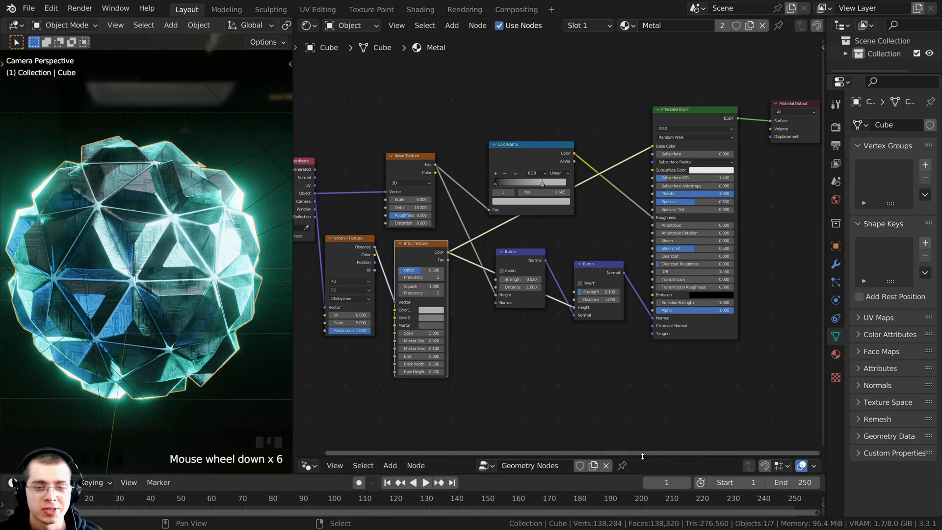
Enlarge the Geometry Nodes editor and insert a duplicate of the Set Material node between Ico Sphere and Join Geometry
left_click_drag(643, 457, 618, 86)
scroll(584, 326, "down", 1)
middle_click_drag(584, 326, 560, 335)
scroll(557, 322, "up", 2)
scroll(560, 335, "up", 2)
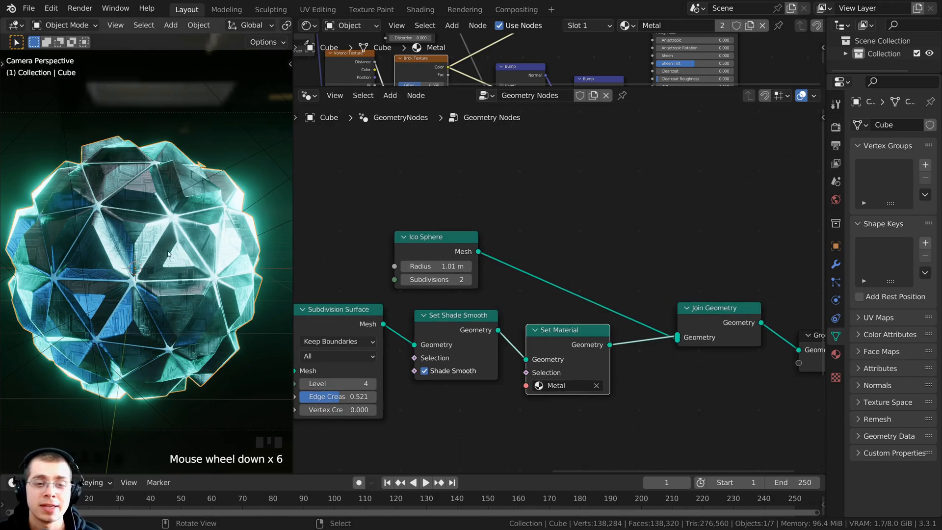
left_click_drag(552, 333, 549, 343)
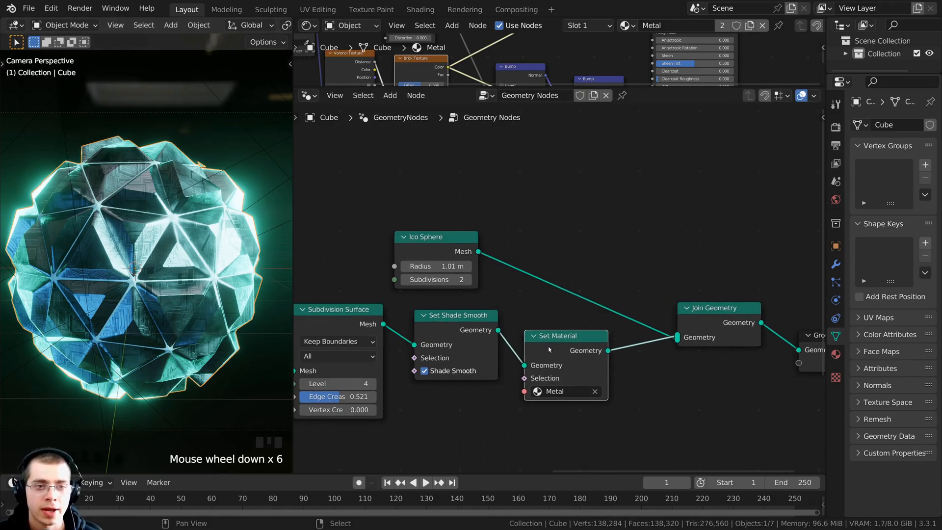
key("shift+d")
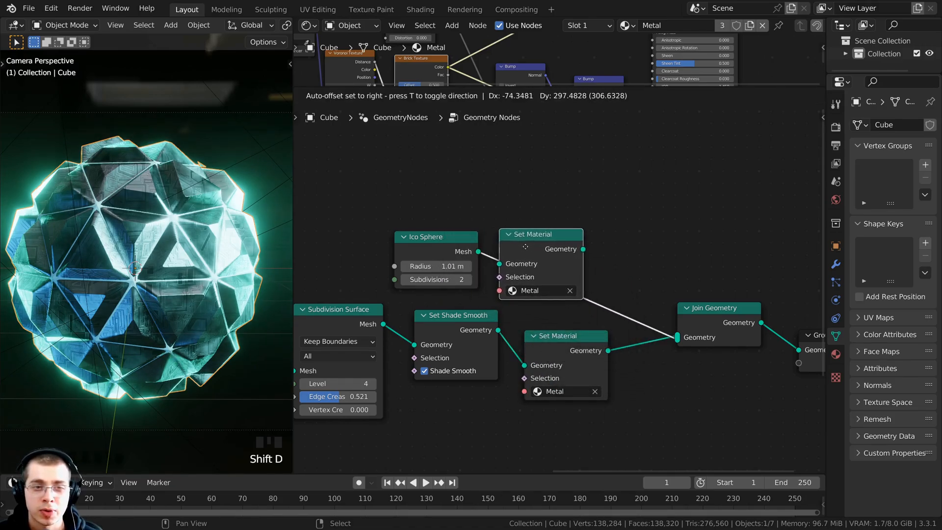
left_click(529, 248)
Clear the Metal material from the Ico Sphere's Set Material node
middle_click_drag(439, 245, 525, 243, "shift")
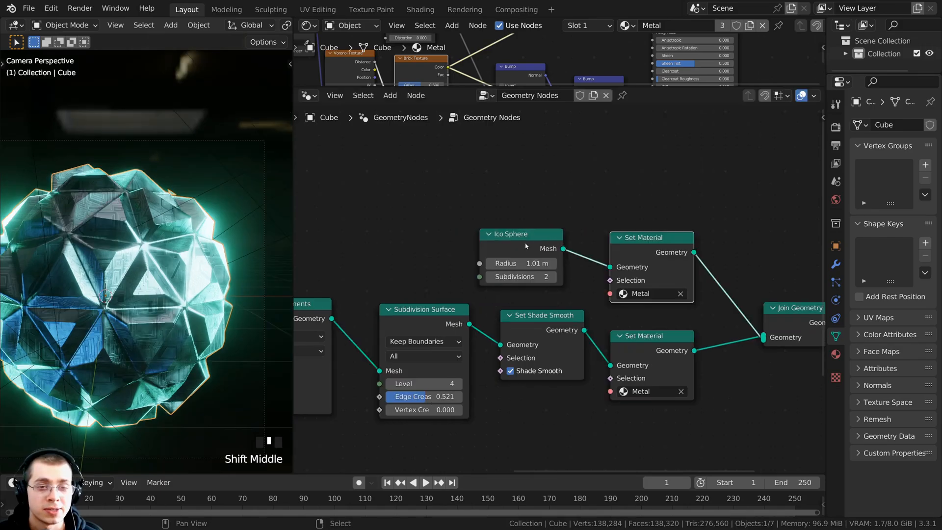
scroll(535, 244, "up", 1)
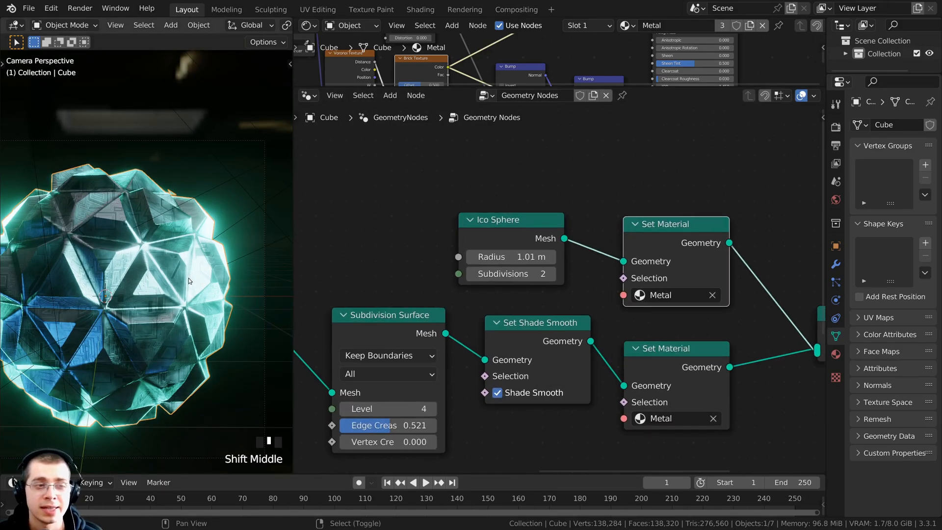
scroll(141, 257, "up", 3)
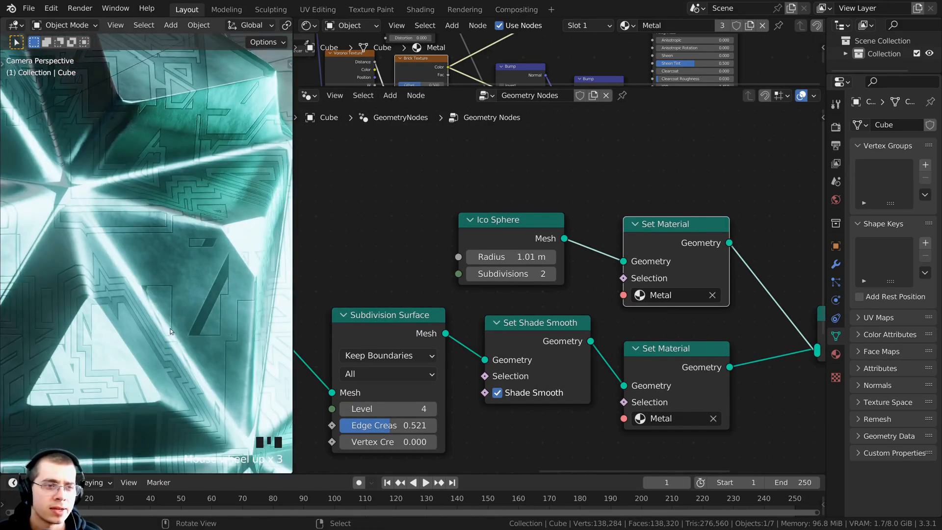
middle_click_drag(643, 290, 529, 289)
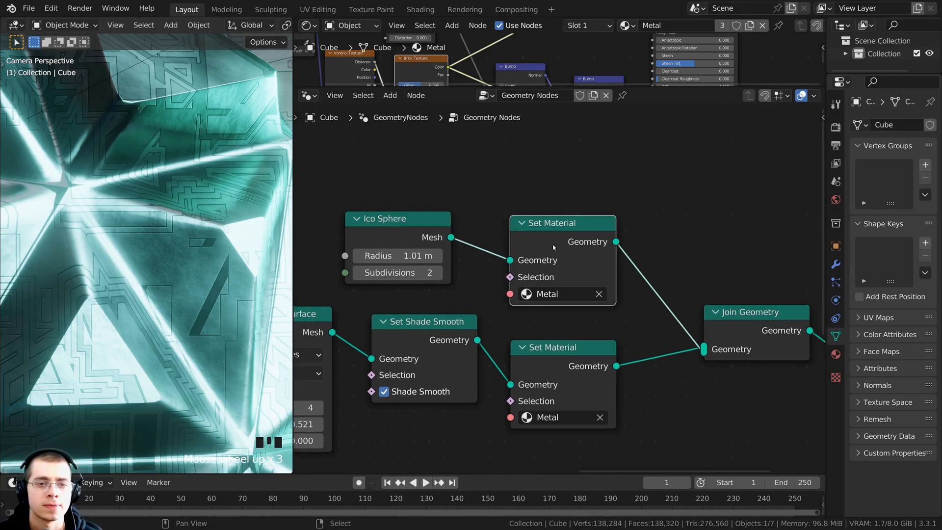
left_click_drag(527, 232, 527, 221)
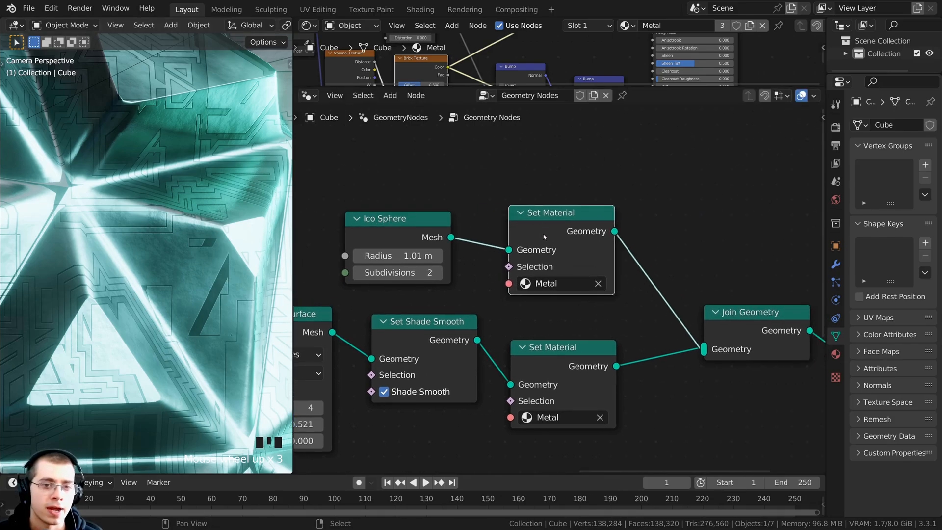
left_click(598, 283)
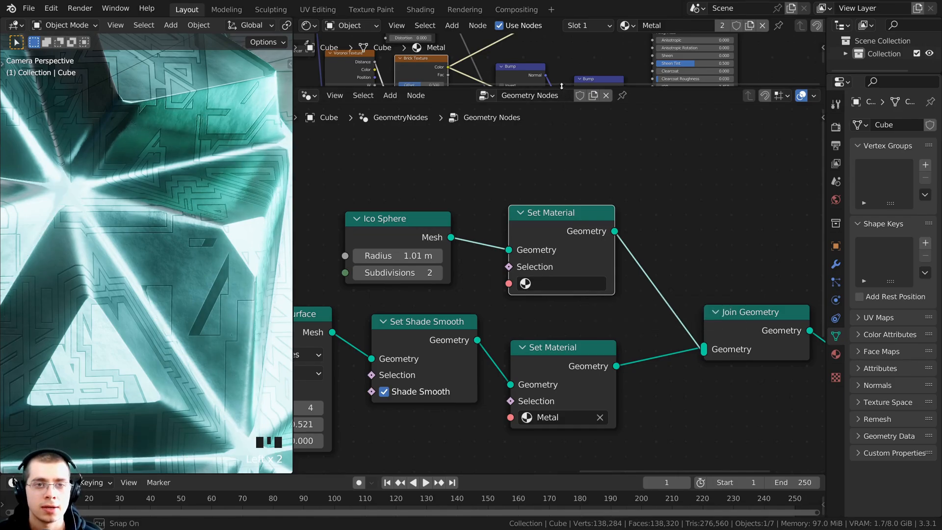
Unlink the Metal material in the Shader Editor and create a new material named Glow
left_click_drag(561, 86, 560, 310)
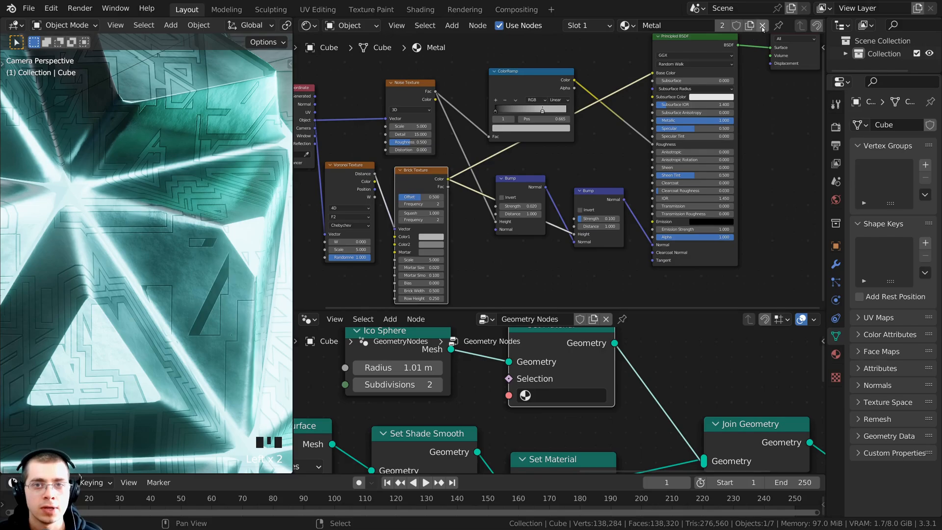
left_click(763, 25)
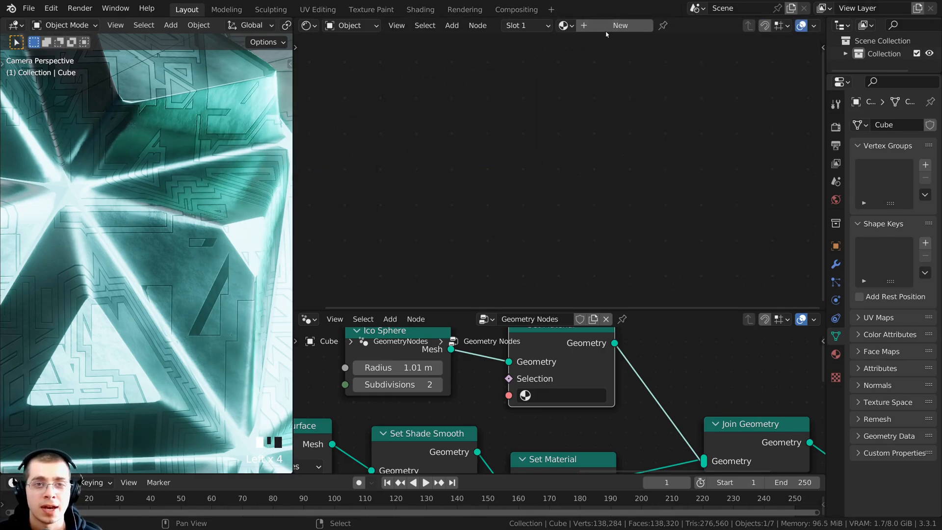
left_click(605, 25)
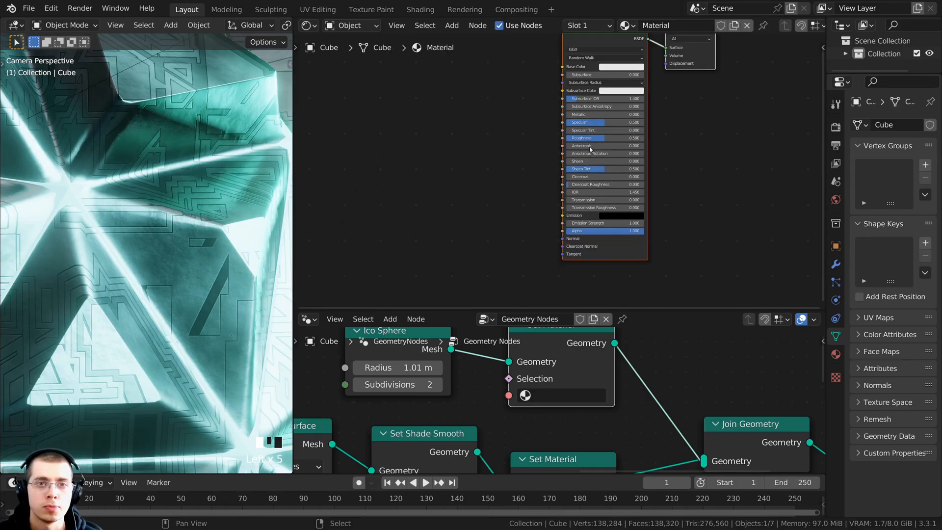
left_click(654, 26)
type("G")
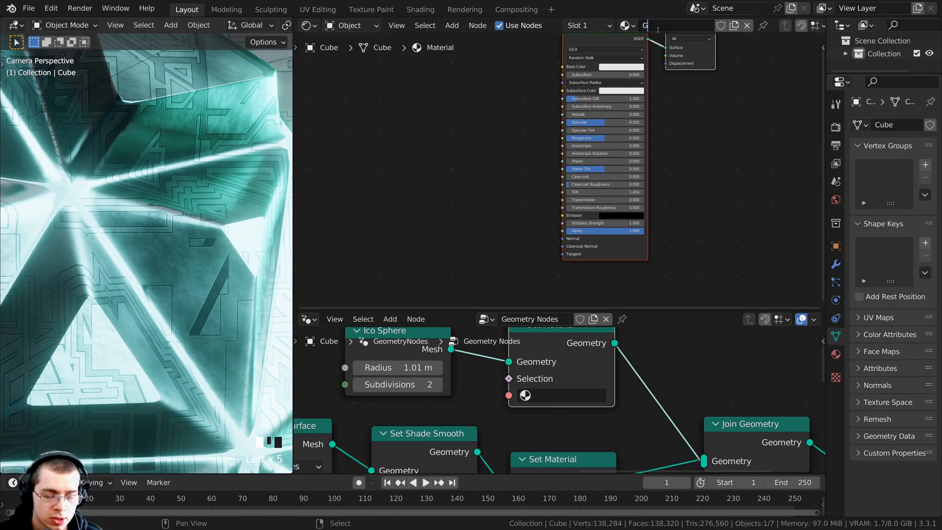
type("low")
key("Return")
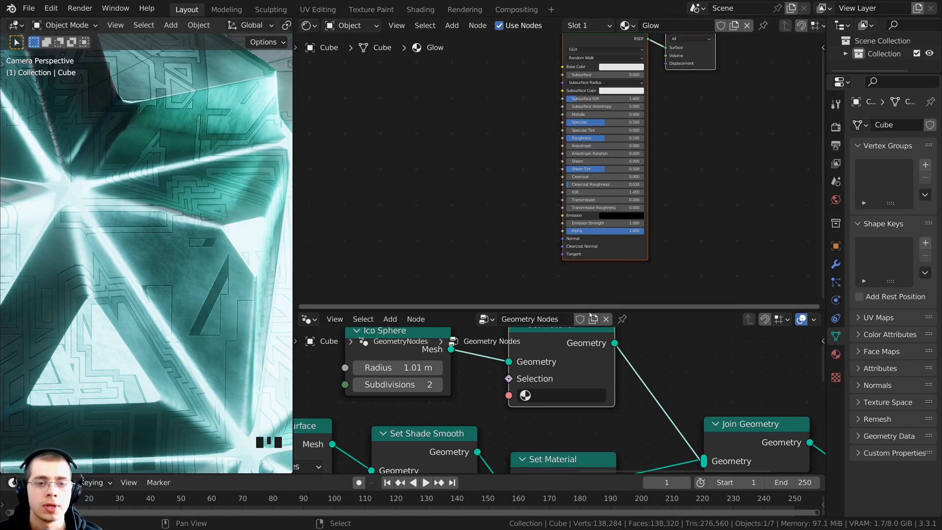
Enlarge the Geometry Nodes editor and assign the Glow material to the Ico Sphere's Set Material node
left_click_drag(582, 312, 581, 146)
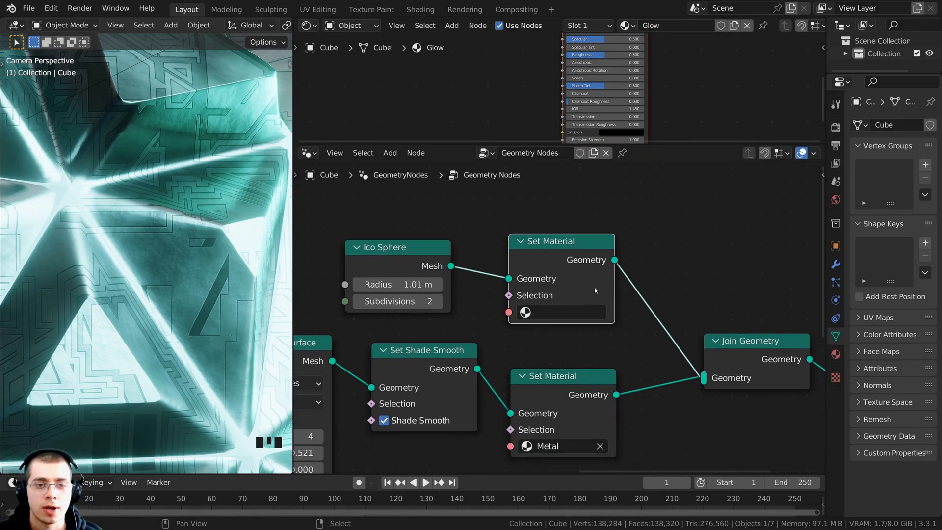
middle_click_drag(596, 288, 597, 263)
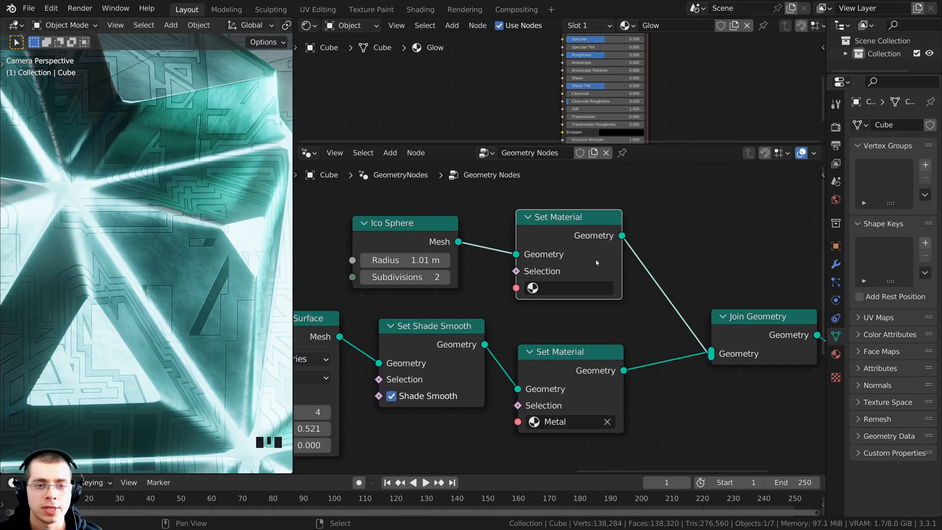
left_click(535, 289)
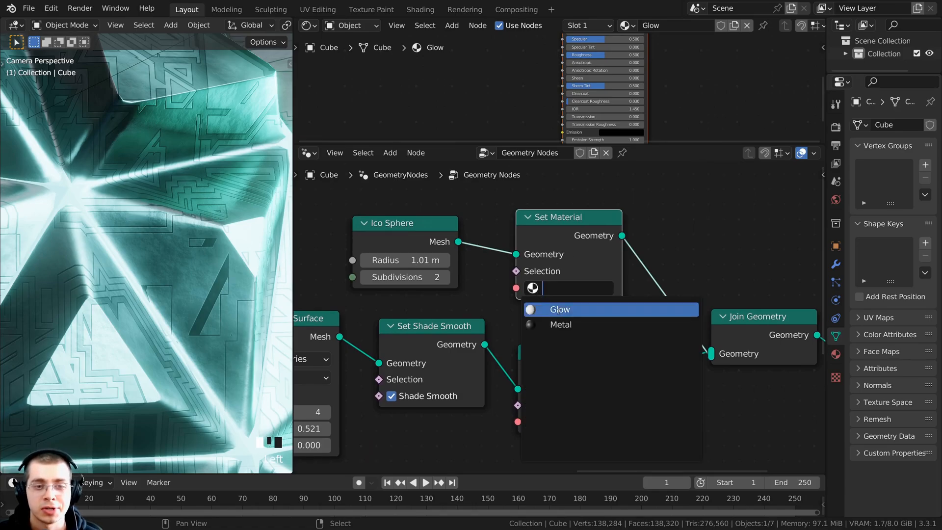
left_click(559, 310)
scroll(454, 254, "down", 2)
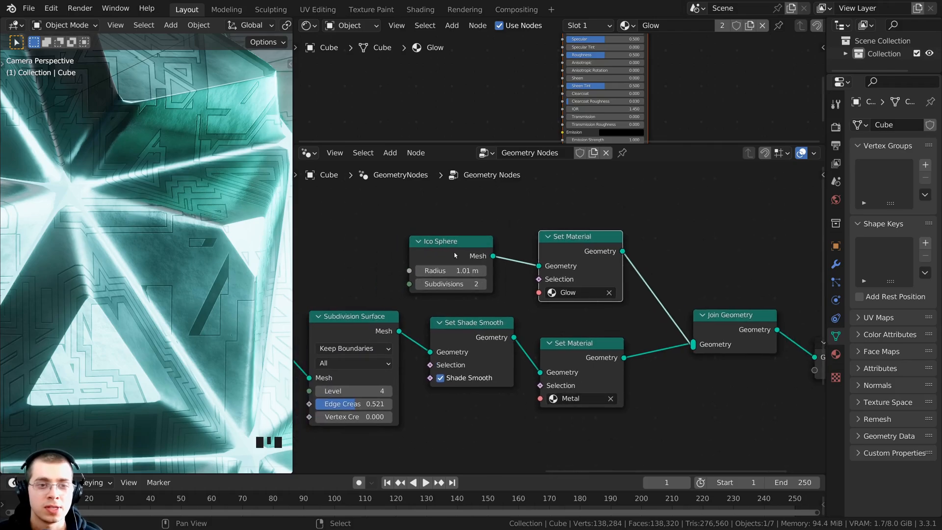
Tidy the geometry node layout by moving the Ico Sphere and Set Shade Smooth nodes closer to their Set Material nodes
left_click_drag(454, 254, 463, 244)
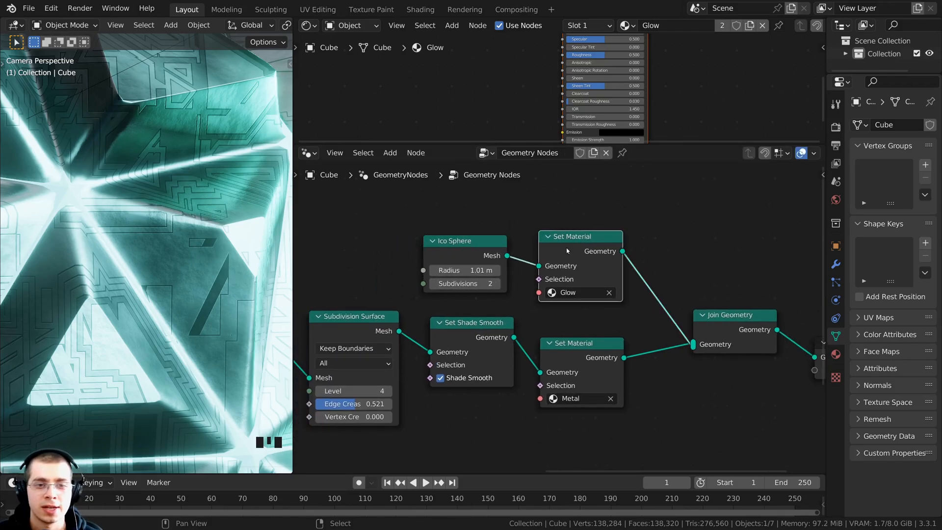
middle_click_drag(550, 292, 568, 229)
left_click_drag(480, 277, 475, 280)
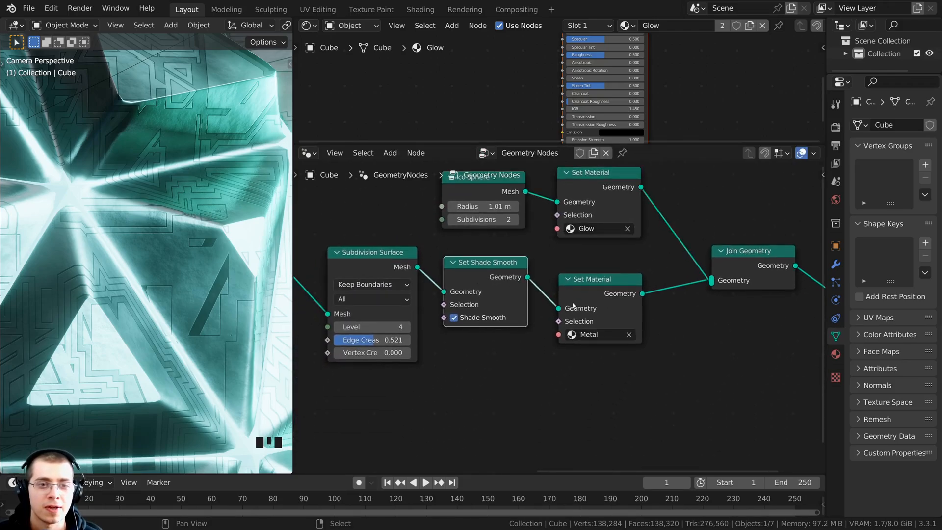
scroll(504, 338, "up", 2)
scroll(518, 319, "down", 1)
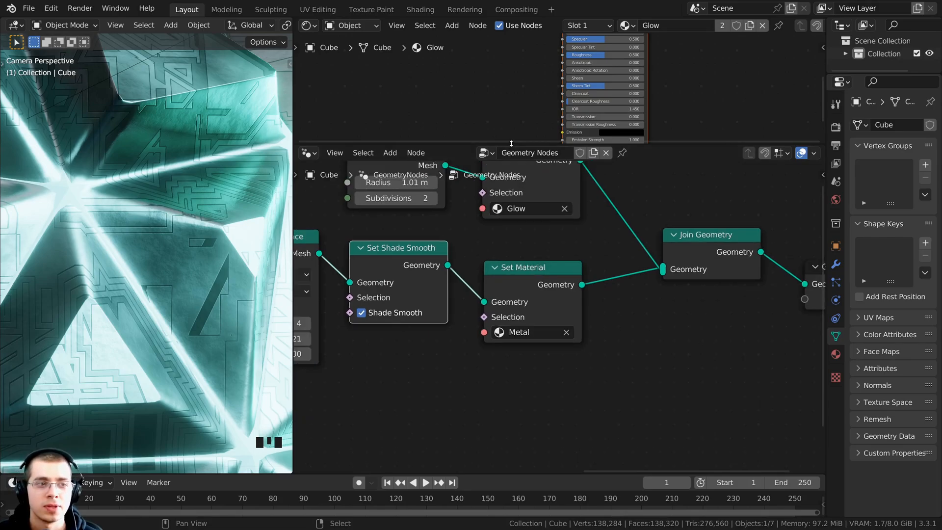
Enlarge the Shader Editor and delete the Principled BSDF node from the Glow material
left_click_drag(511, 144, 525, 400)
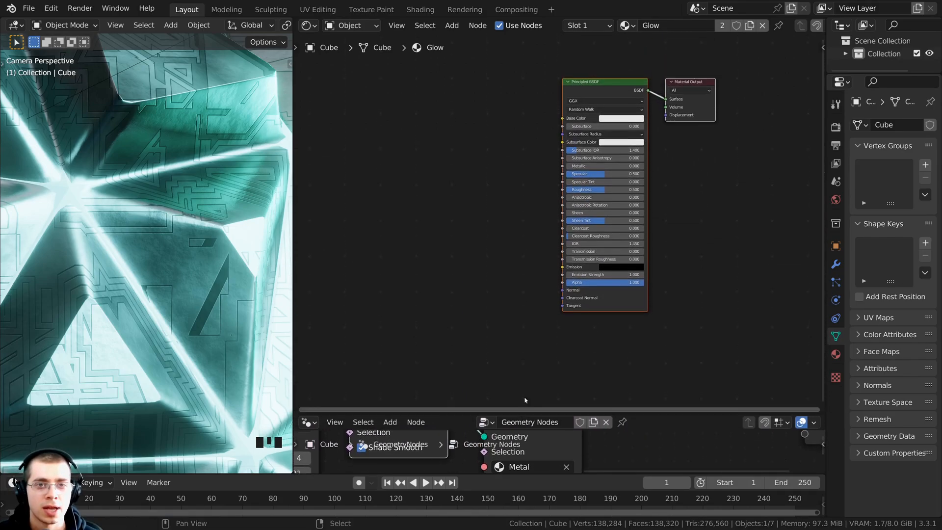
scroll(584, 182, "up", 2)
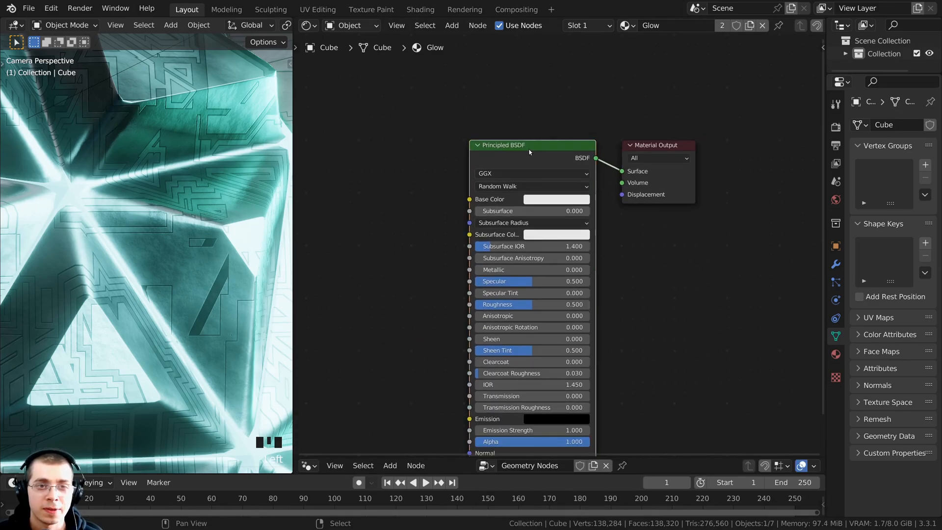
left_click_drag(524, 151, 501, 146)
key("x")
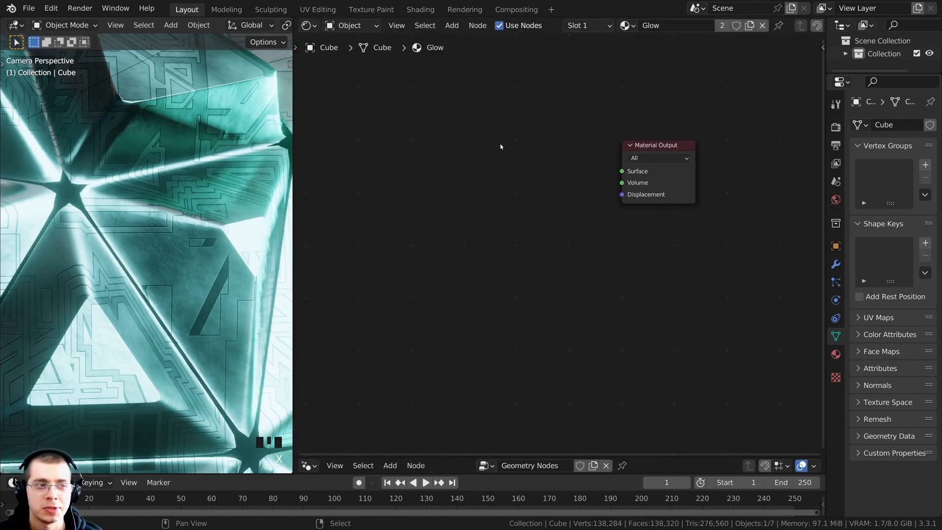
Add an Emission shader to the Glow material and connect it to the Material Output's Surface input
key("shift+a")
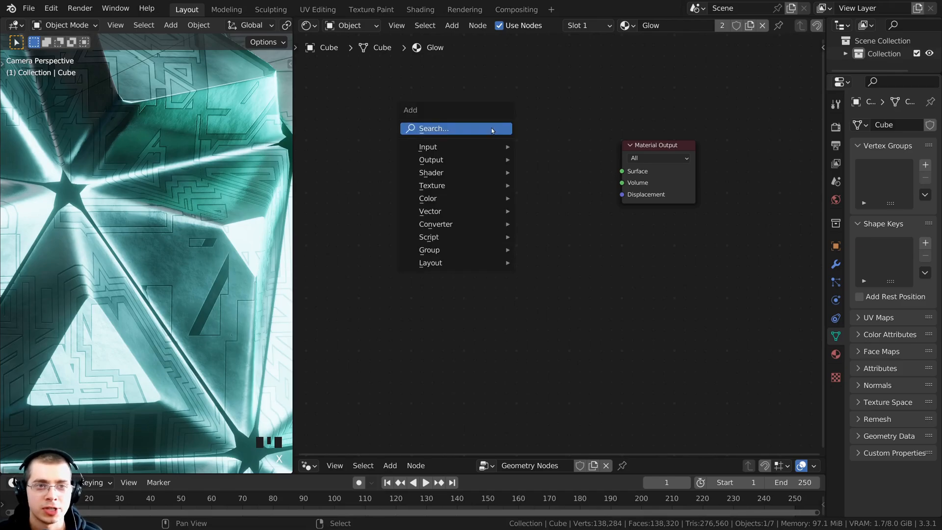
left_click(440, 129)
type("e")
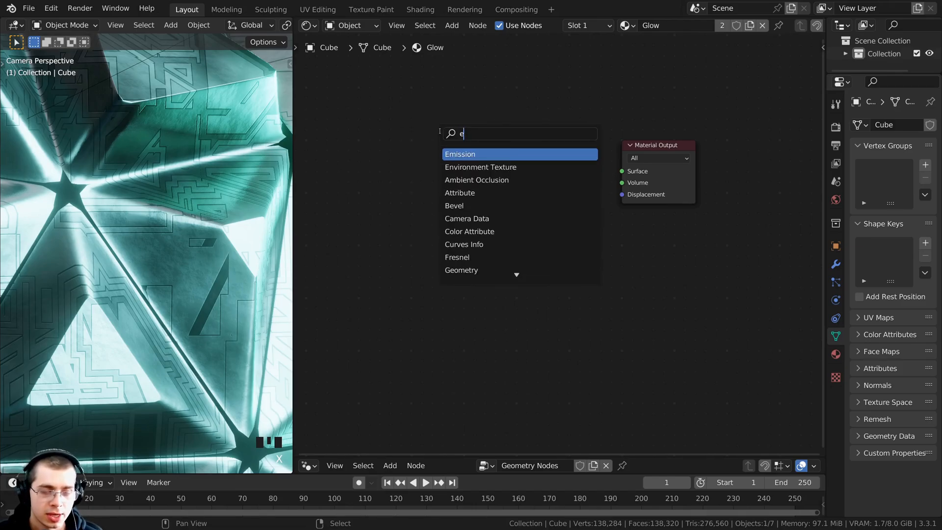
type("m")
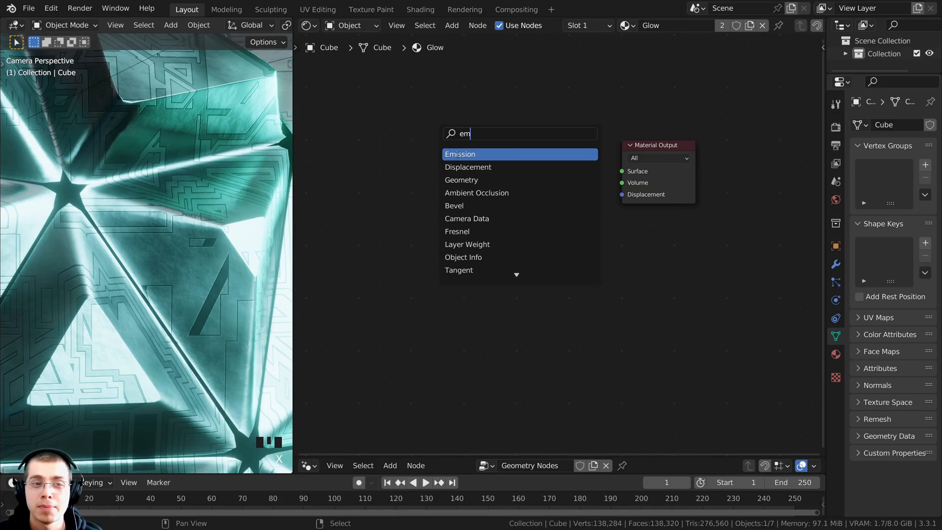
left_click(457, 155)
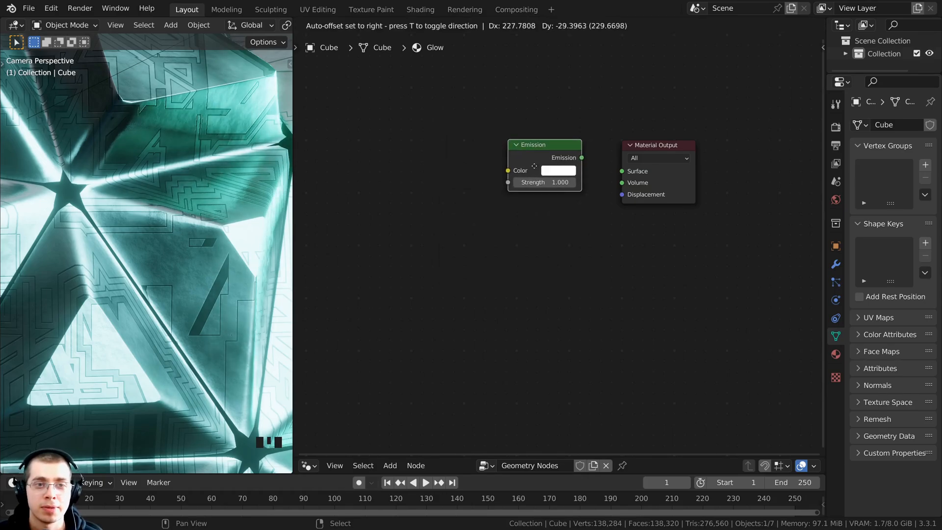
left_click(520, 193)
scroll(520, 192, "up", 2)
left_click_drag(544, 171, 590, 183)
scroll(101, 240, "down", 5)
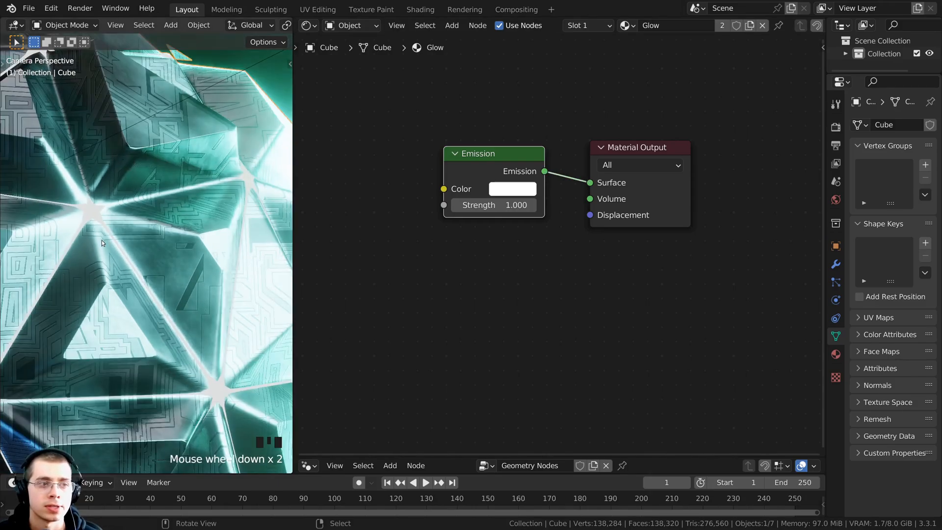
scroll(166, 313, "up", 4)
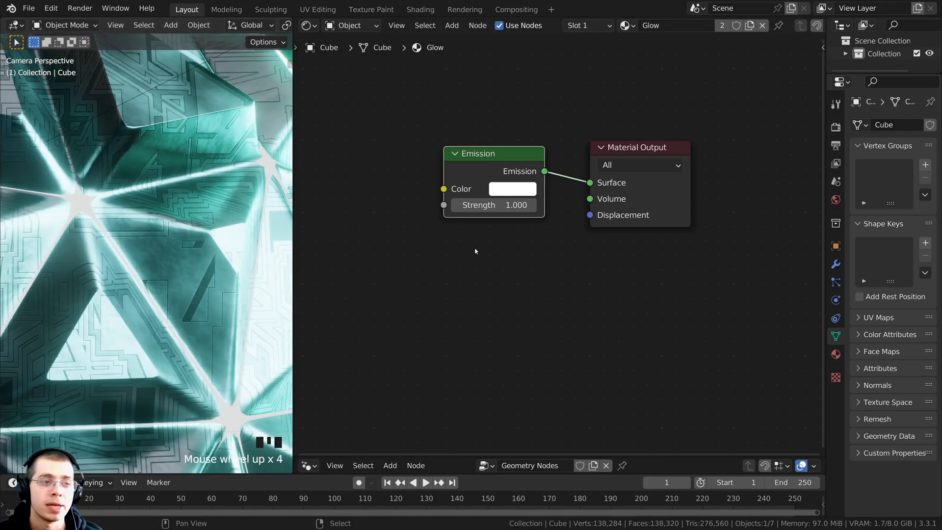
Set the Emission node's Strength to 10 and inspect the glowing gaps between the sphere's panels
scroll(486, 194, "up", 1)
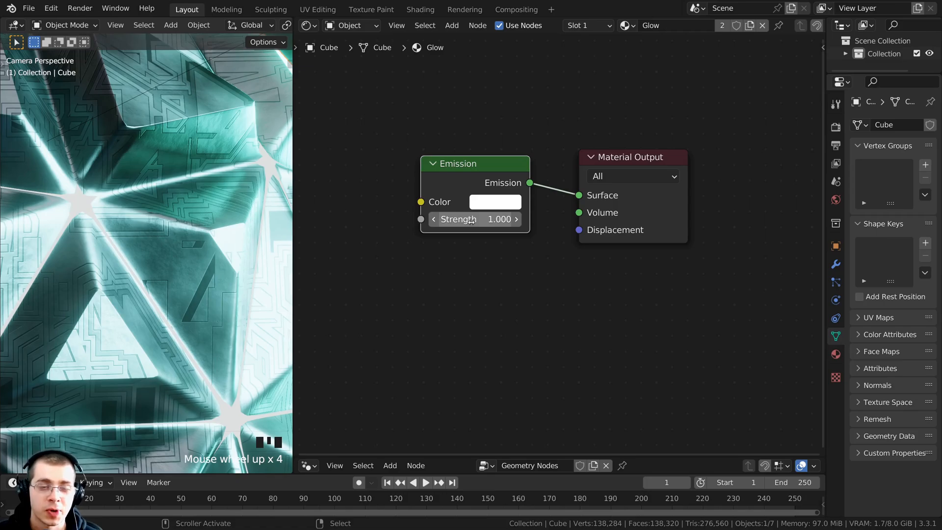
left_click(472, 219)
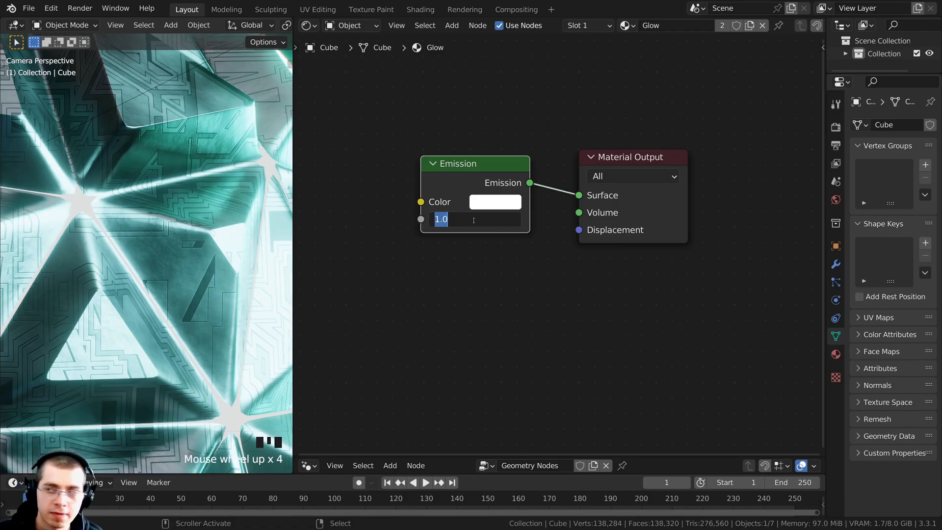
type("10")
left_click(474, 187)
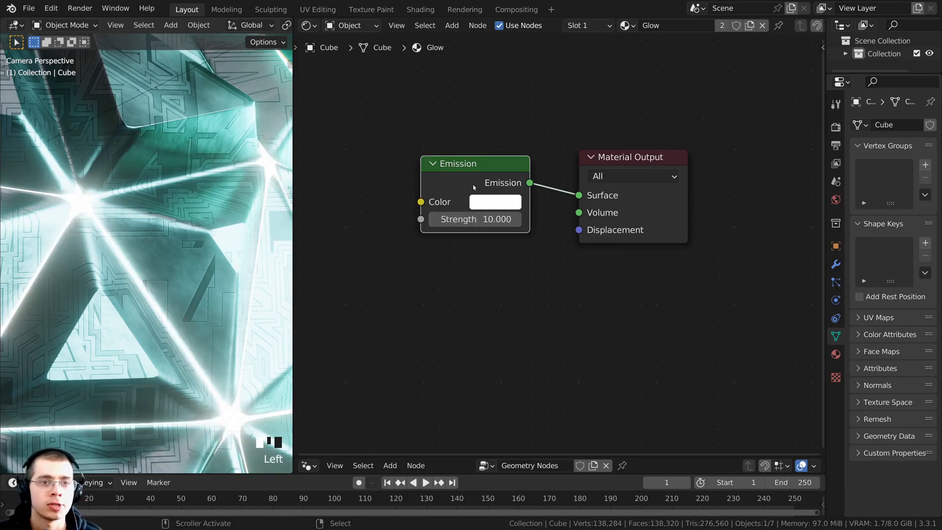
scroll(189, 274, "down", 4)
scroll(48, 287, "up", 5)
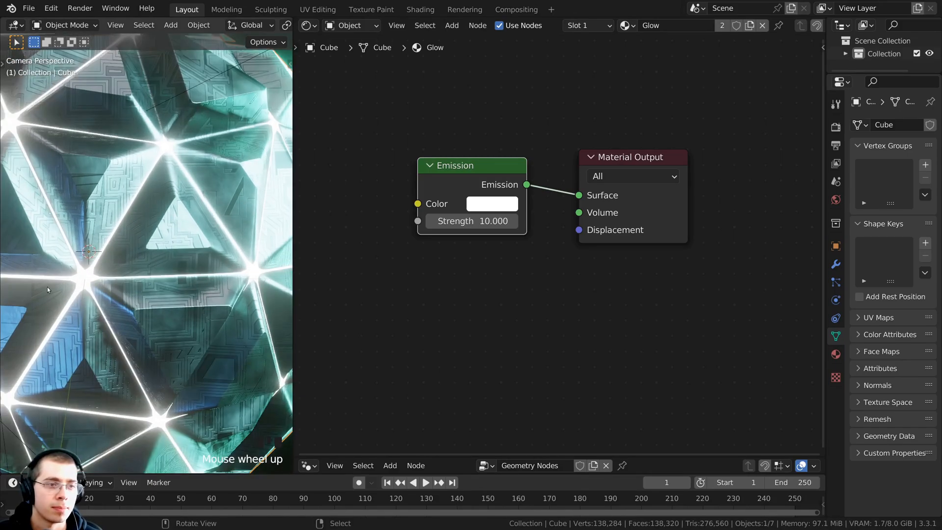
middle_click_drag(59, 341, 125, 270, "shift")
scroll(123, 272, "up", 1)
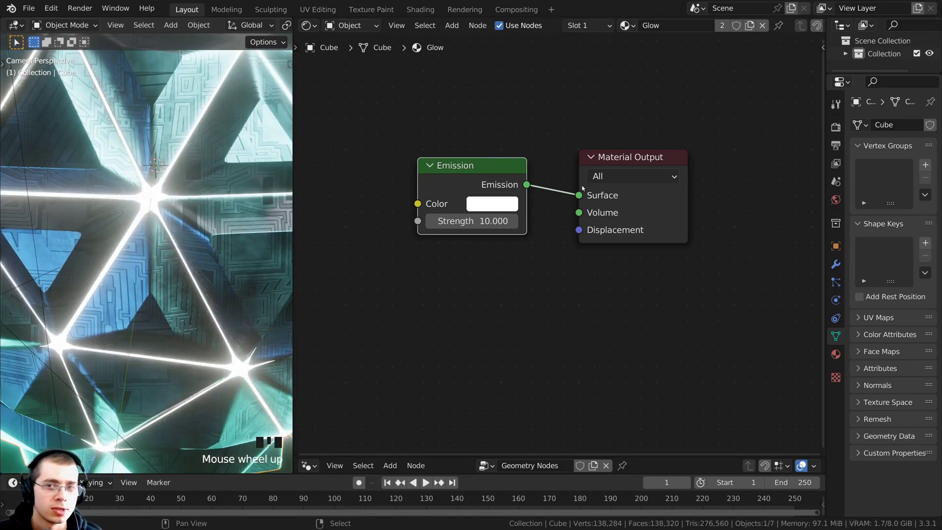
Switch Bloom off and back on in the render settings to compare its effect on the glowing gaps
left_click(836, 145)
left_click(836, 127)
left_click_drag(825, 126, 765, 126)
left_click(809, 248)
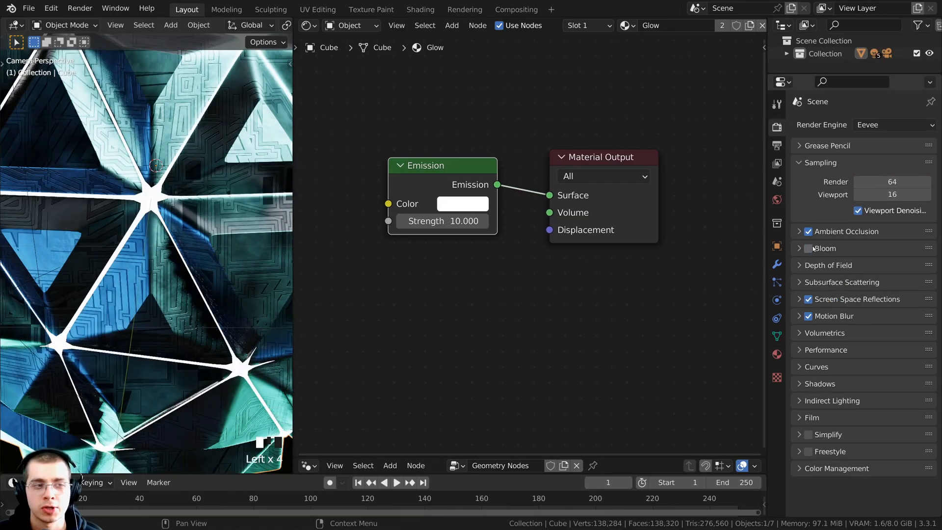
left_click(809, 249)
scroll(111, 101, "down", 2)
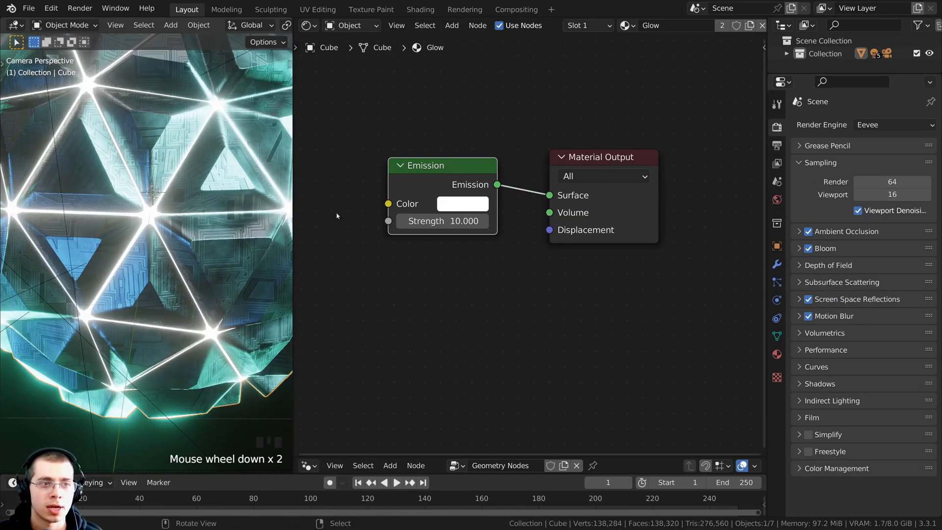
left_click_drag(766, 218, 840, 218)
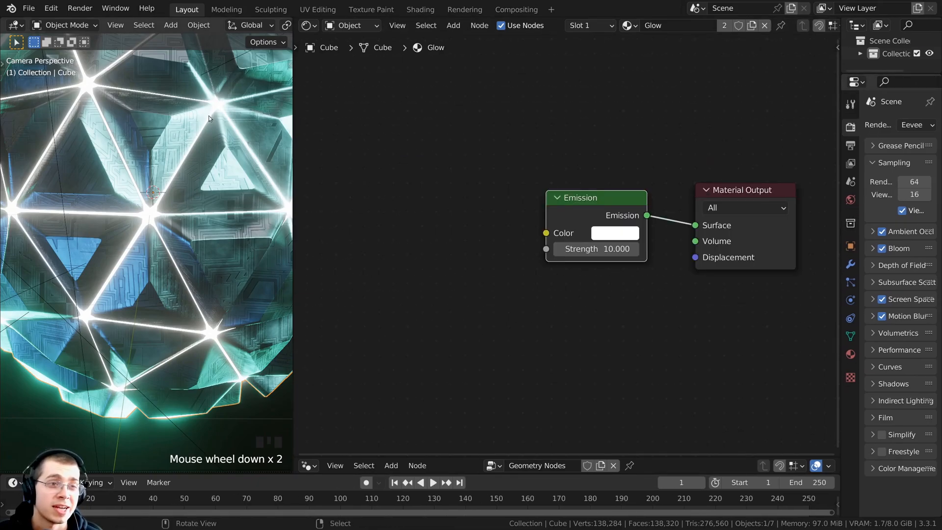
middle_click_drag(209, 118, 209, 154, "shift")
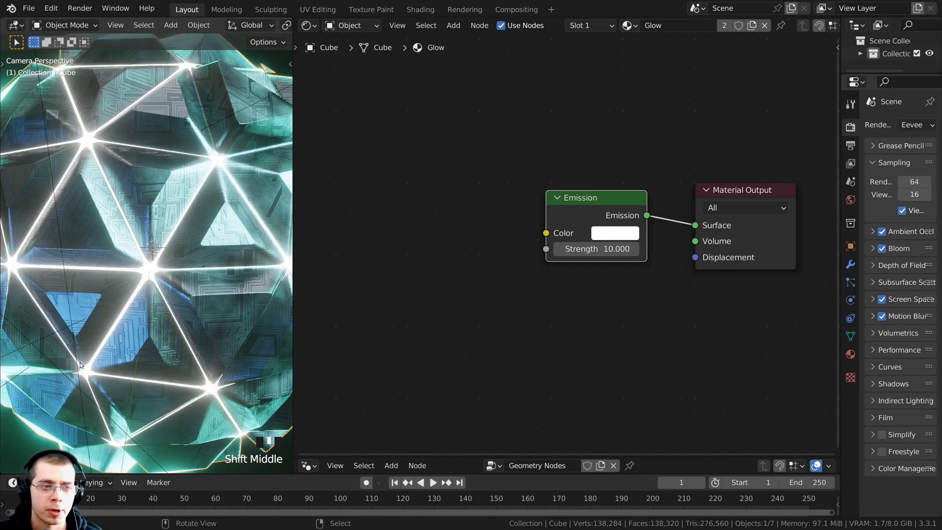
Add a Noise Texture node before the Emission node in the Glow material
middle_click_drag(457, 234, 488, 222)
scroll(487, 222, "down", 1)
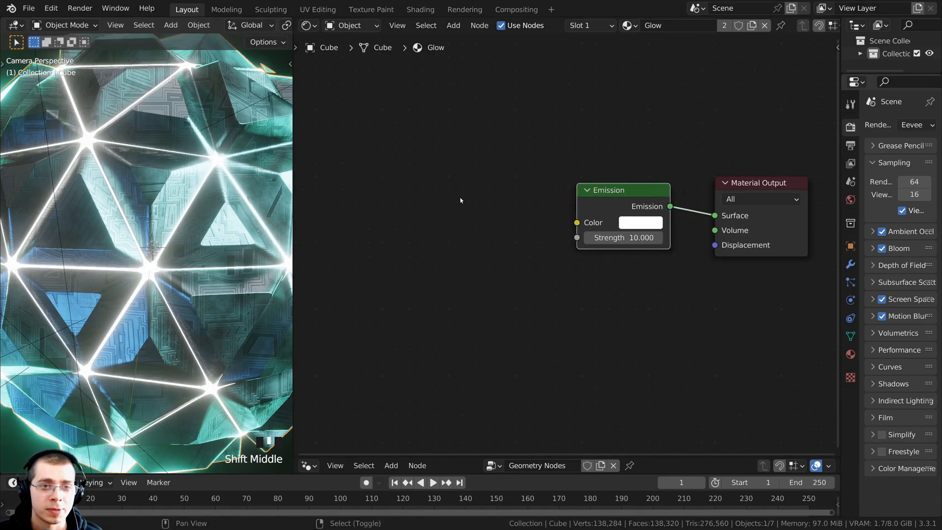
key("shift+a")
left_click(446, 195)
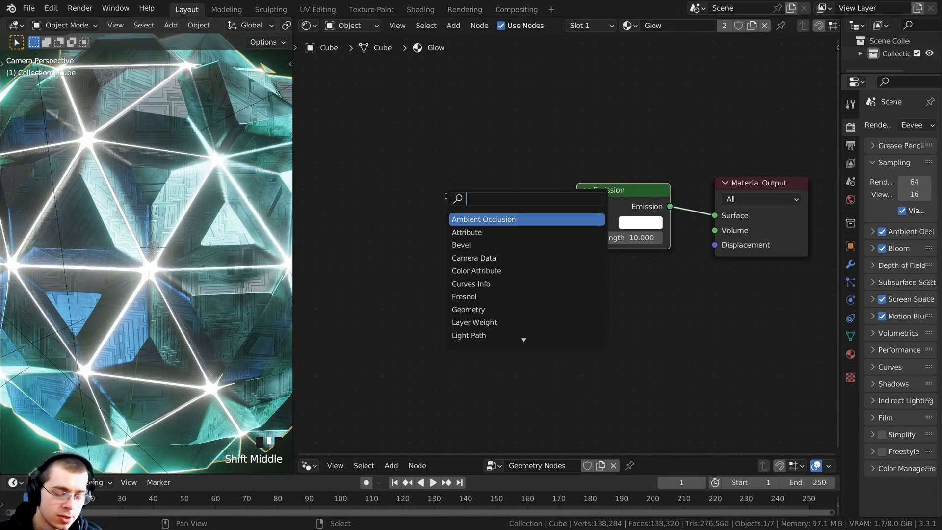
type("noise")
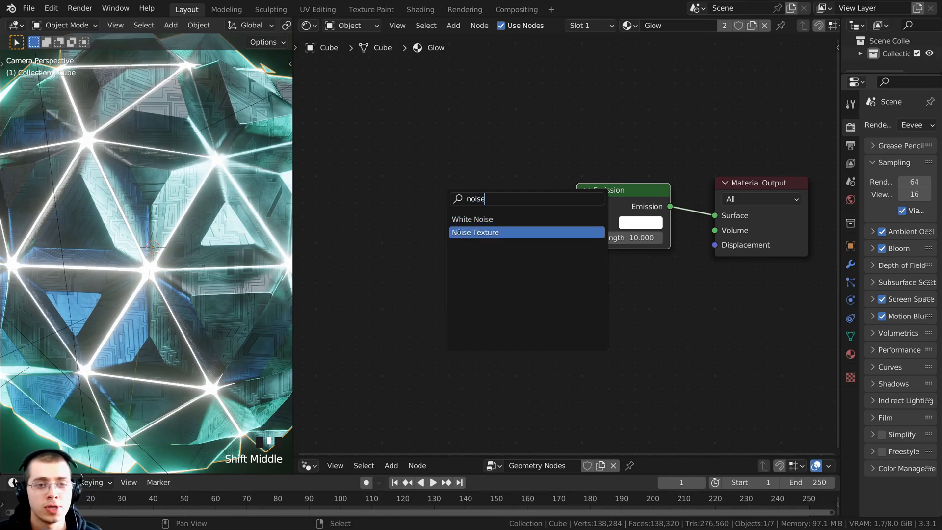
left_click(458, 232)
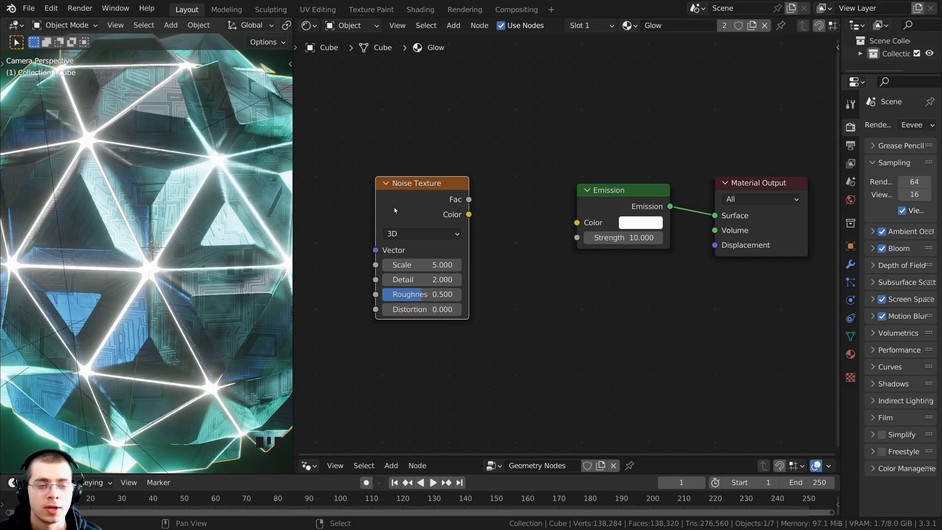
left_click(416, 194)
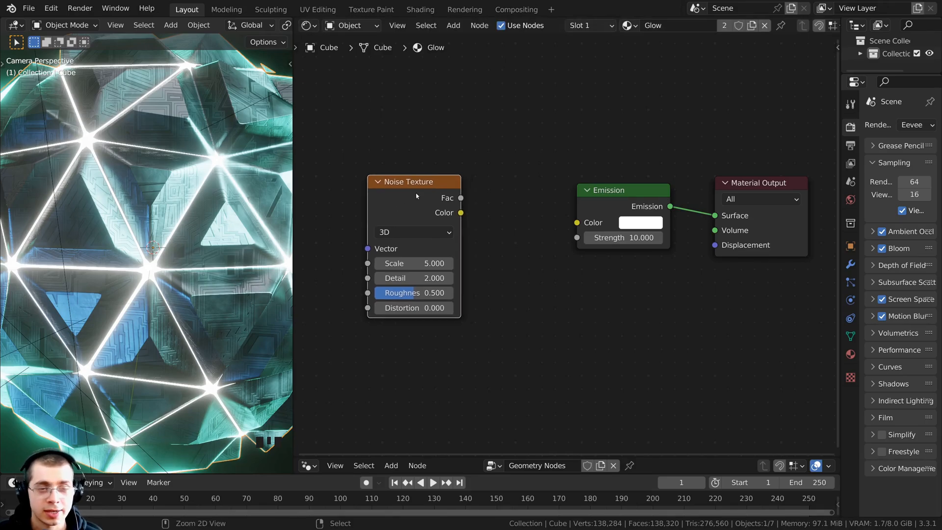
Add a Texture Coordinate node without Mapping and connect its Object output to the Noise Texture's Vector input
key("ctrl+t")
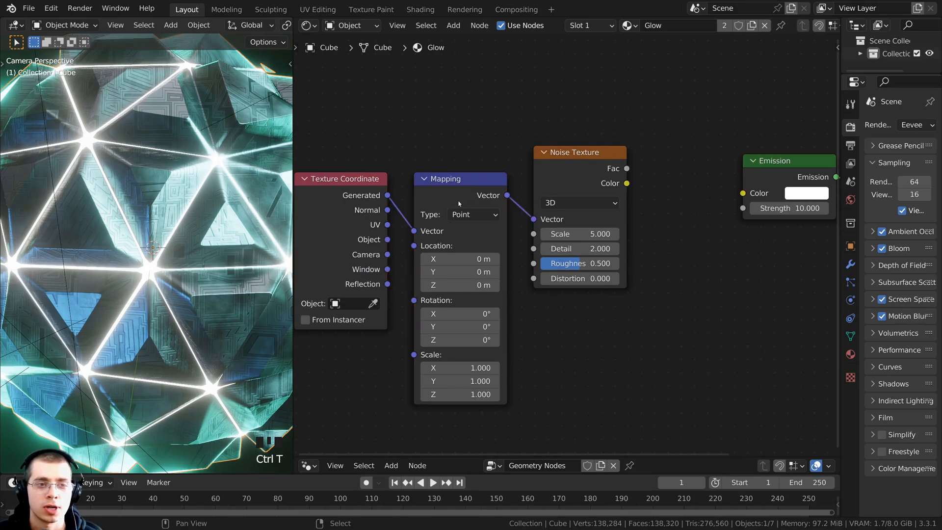
left_click(455, 196)
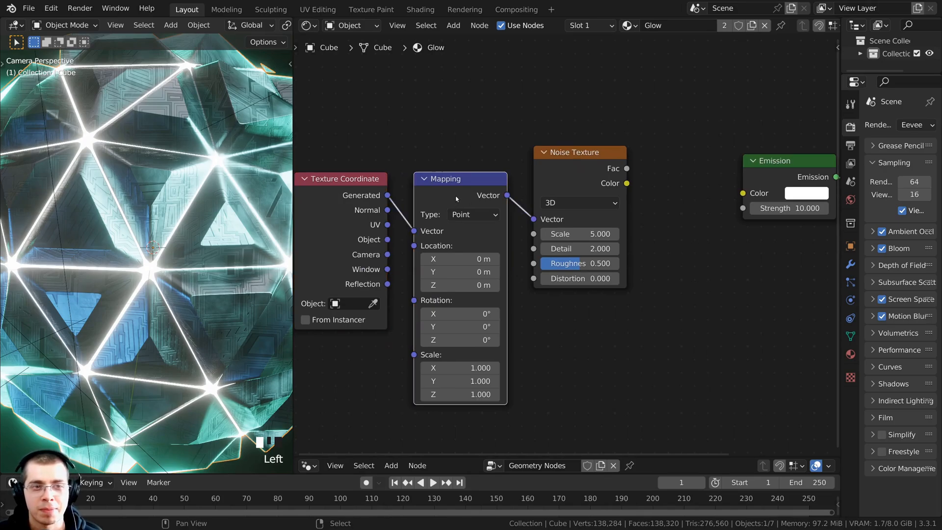
key("x")
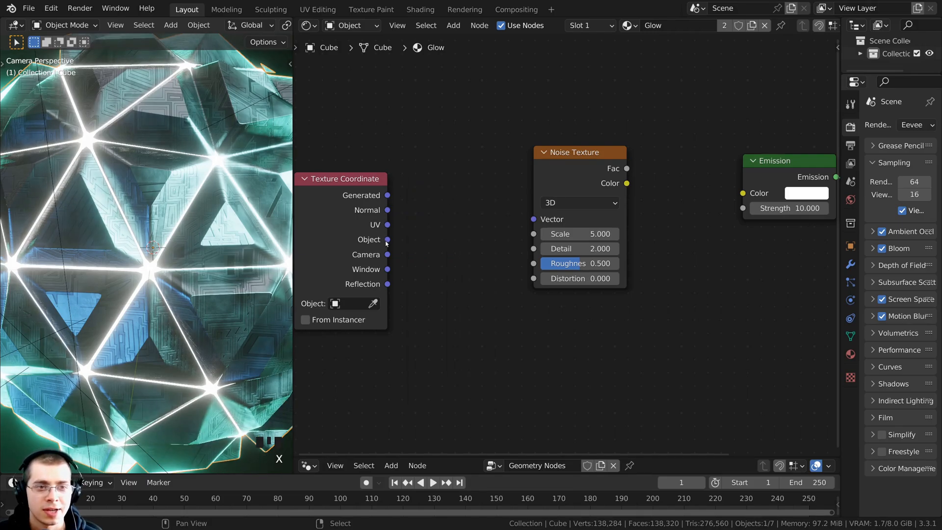
left_click_drag(387, 240, 533, 221)
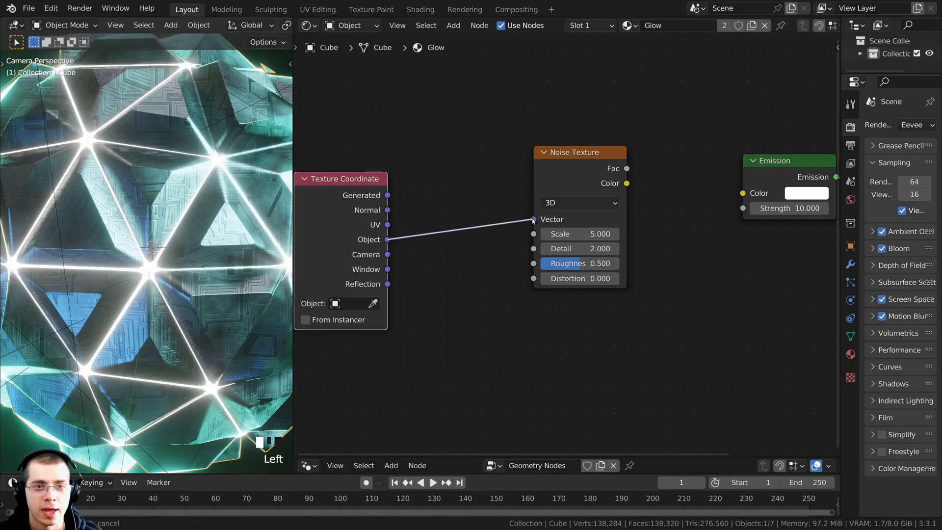
Reposition the Noise Texture node and connect its Fac output to the Emission node's Color input
left_click_drag(578, 177, 554, 185)
middle_click_drag(544, 185, 390, 202)
scroll(460, 202, "down", 1)
scroll(390, 202, "up", 1)
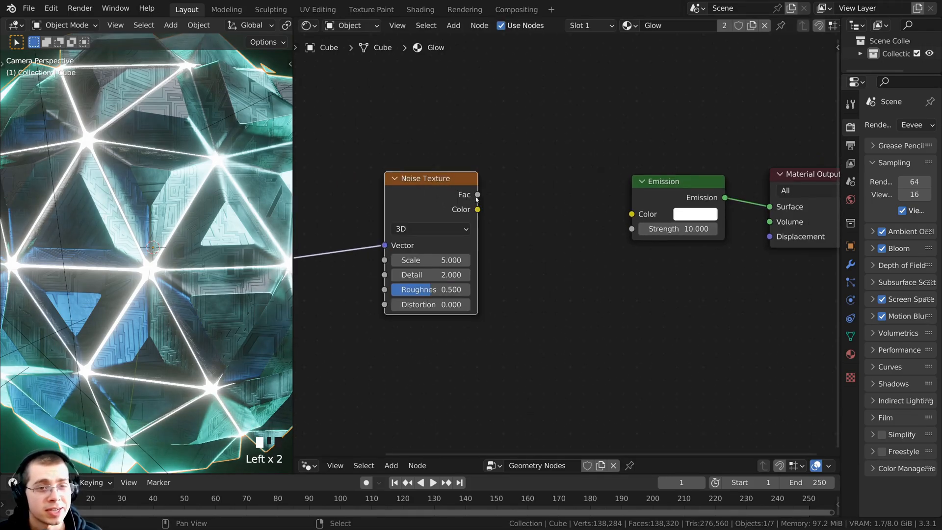
left_click_drag(477, 199, 631, 215)
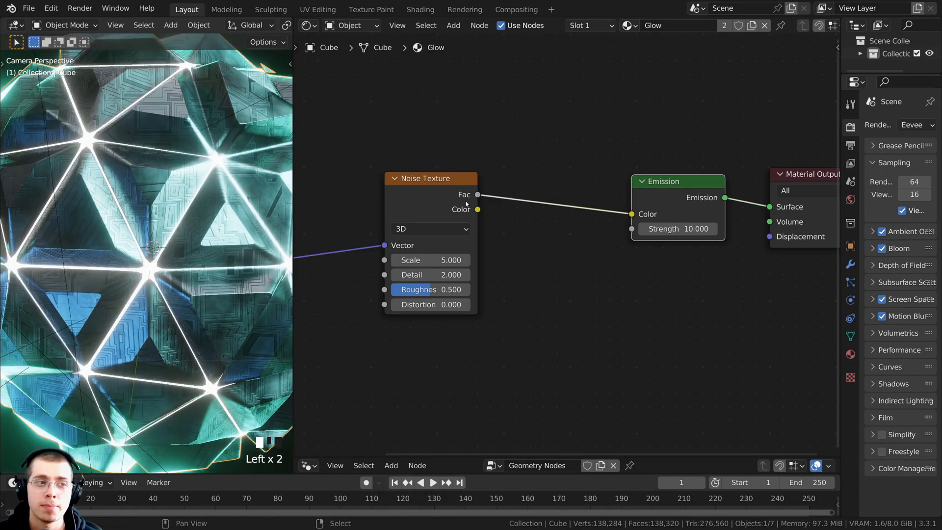
Set the Noise Texture's Scale to 3
left_click(437, 202)
scroll(486, 256, "up", 2)
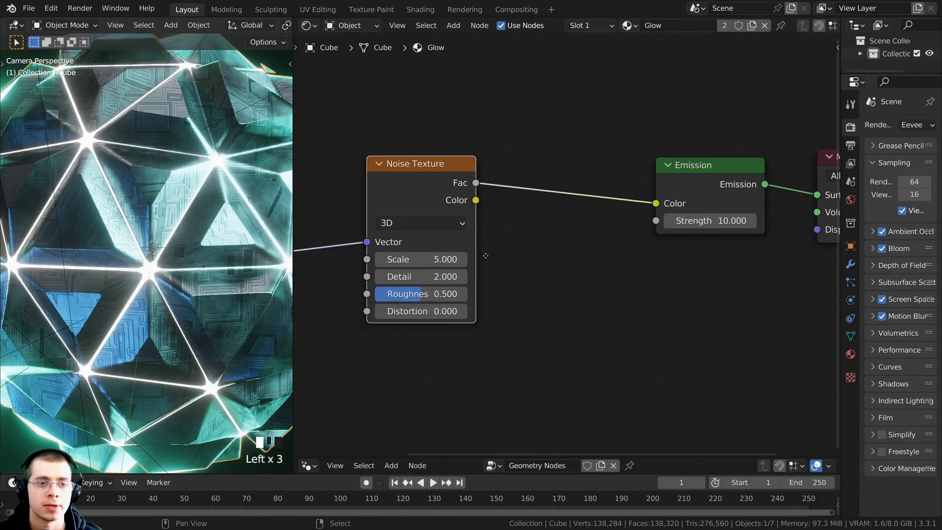
left_click(421, 255)
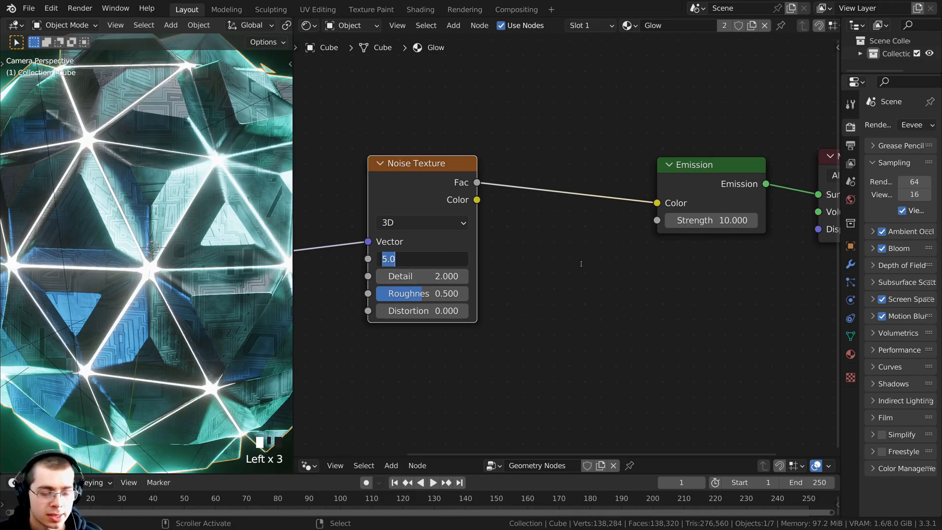
type("3")
key("Return")
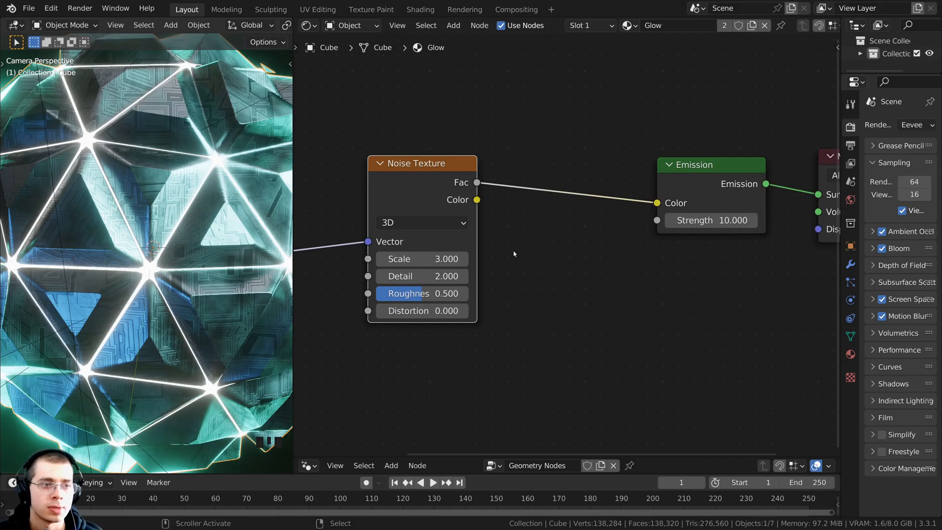
Examine the glowing gaps between the sphere's panels up close for brightness variation from the noise
scroll(519, 260, "down", 2)
middle_click_drag(109, 177, 137, 234, "shift")
scroll(137, 233, "up", 5)
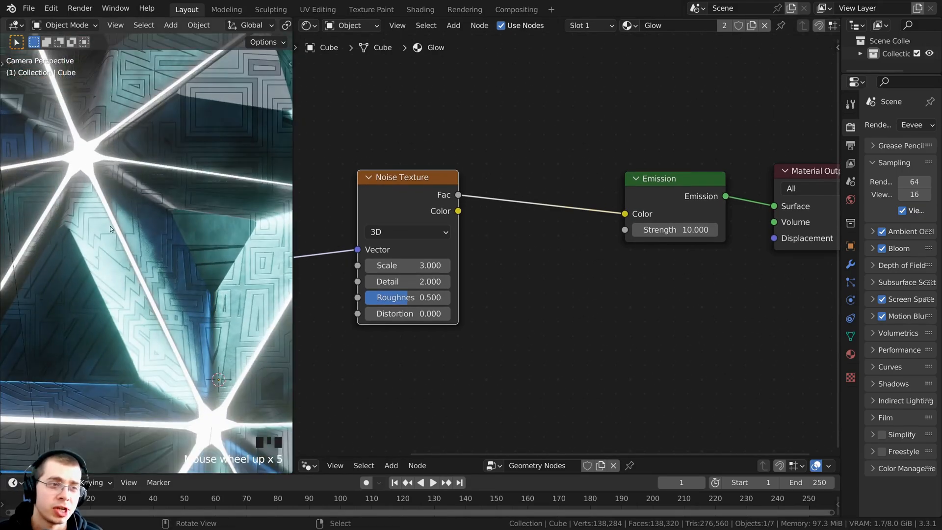
middle_click_drag(81, 150, 69, 217, "shift")
scroll(69, 218, "up", 1, "shift")
middle_click_drag(139, 371, 125, 333, "shift")
scroll(507, 276, "down", 2)
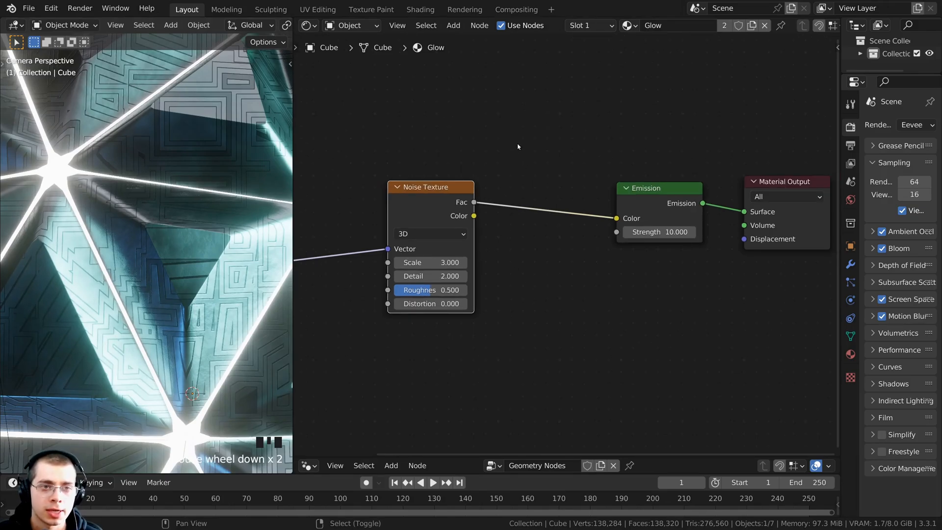
Insert a ColorRamp node on the link between the Noise Texture and the Emission node
key("shift+a")
left_click(502, 143)
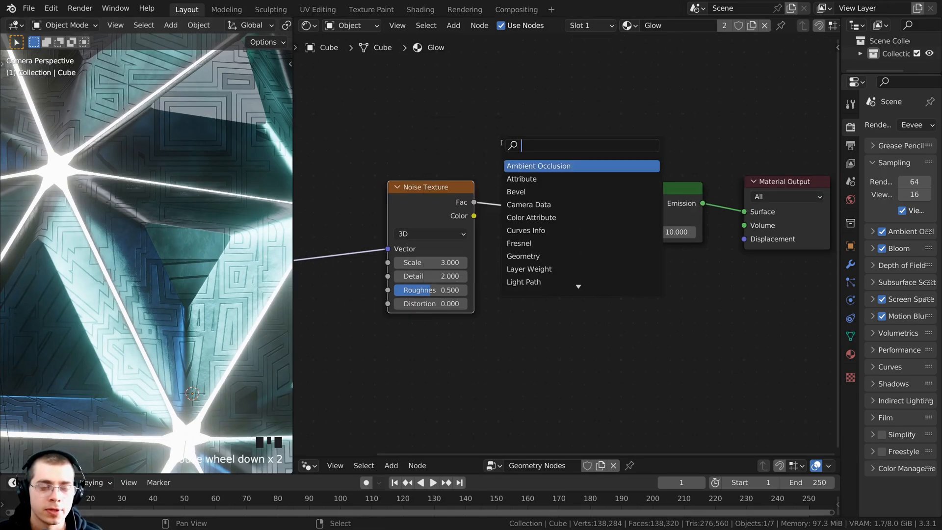
type("col")
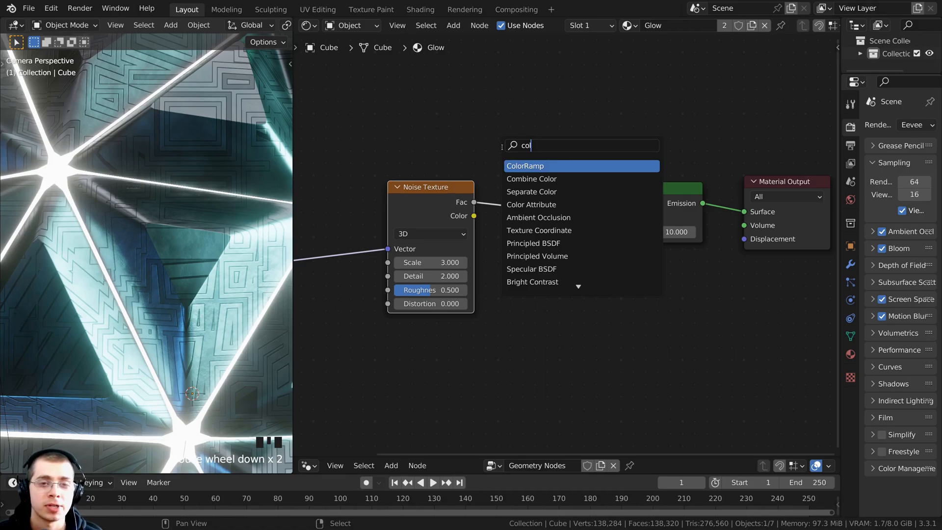
left_click(518, 163)
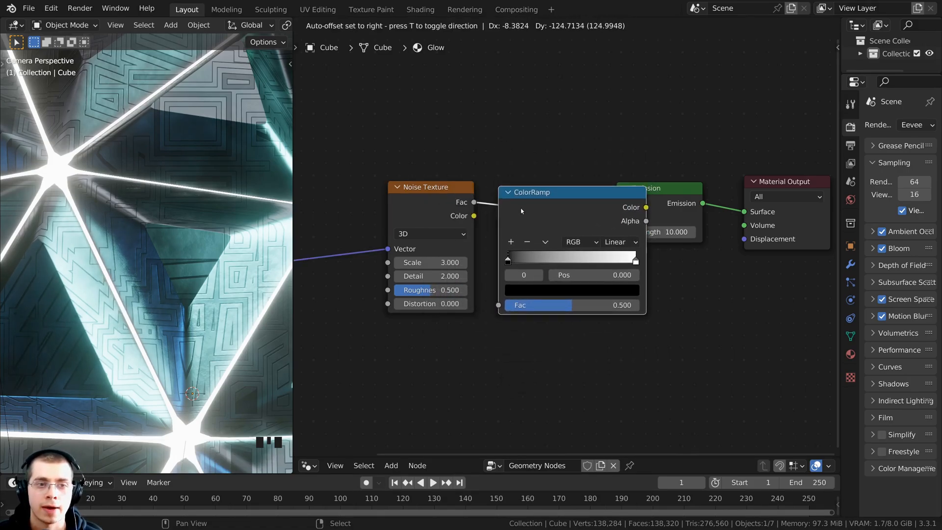
left_click(562, 195)
scroll(373, 267, "up", 2)
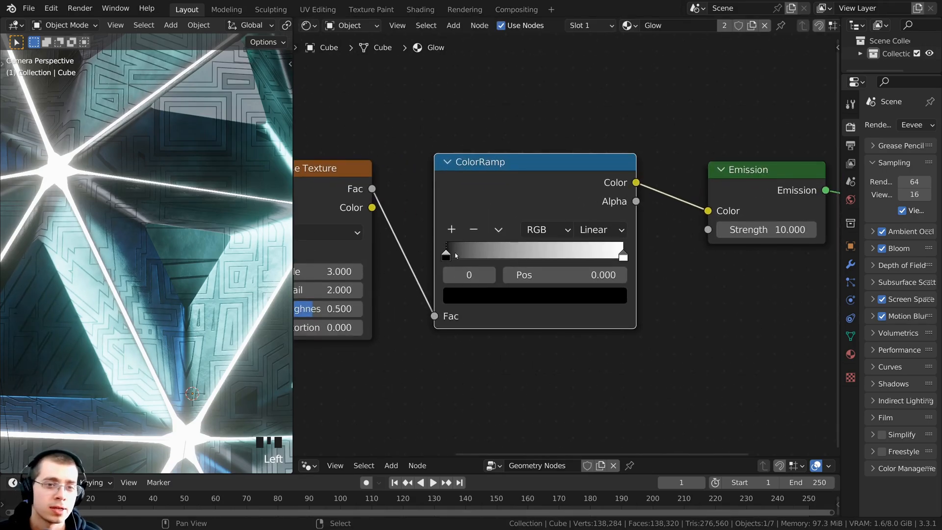
Move the ColorRamp's black stop to position 0.327
left_click_drag(448, 254, 510, 255)
scroll(217, 256, "down", 4)
middle_click_drag(197, 232, 200, 210, "shift")
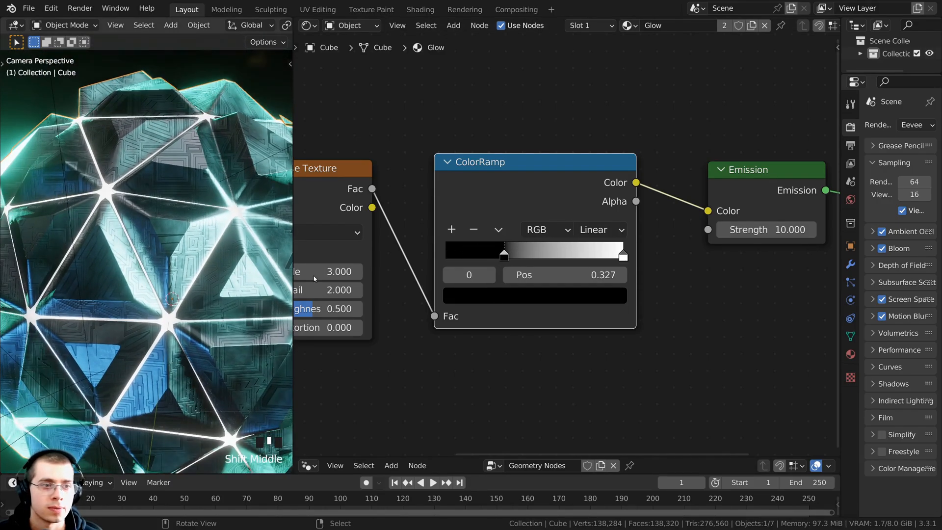
Change the ColorRamp's black stop to a saturated green with hex value 1BC600
left_click(496, 297)
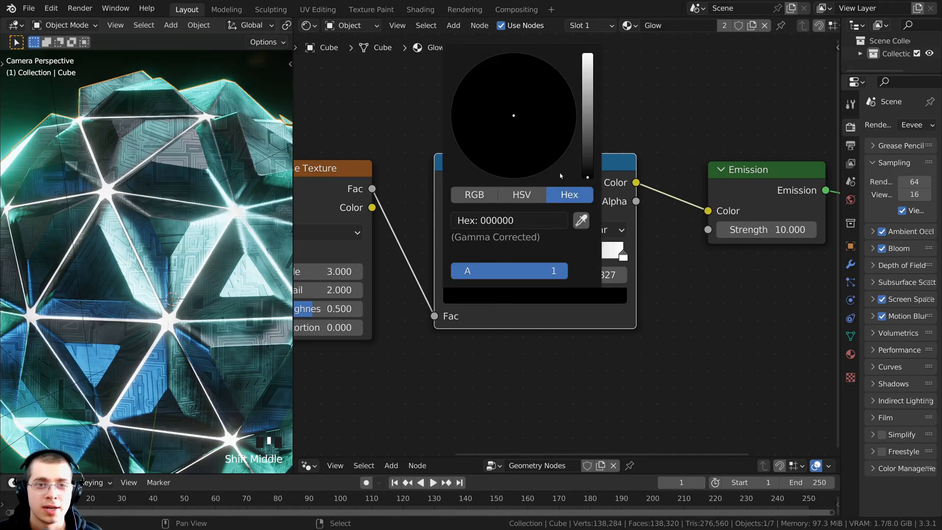
left_click_drag(586, 165, 587, 54)
left_click_drag(514, 115, 458, 87)
scroll(191, 272, "up", 4)
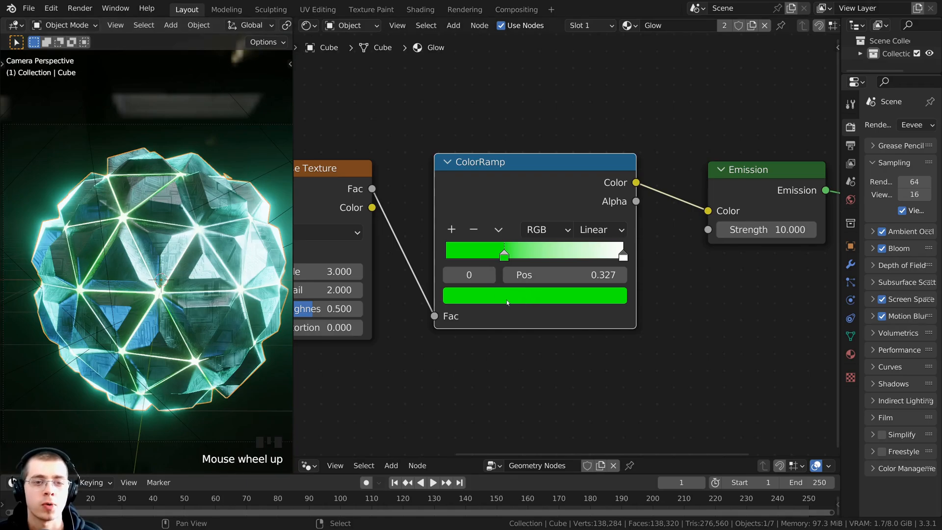
middle_click_drag(200, 288, 159, 266)
scroll(170, 298, "up", 2)
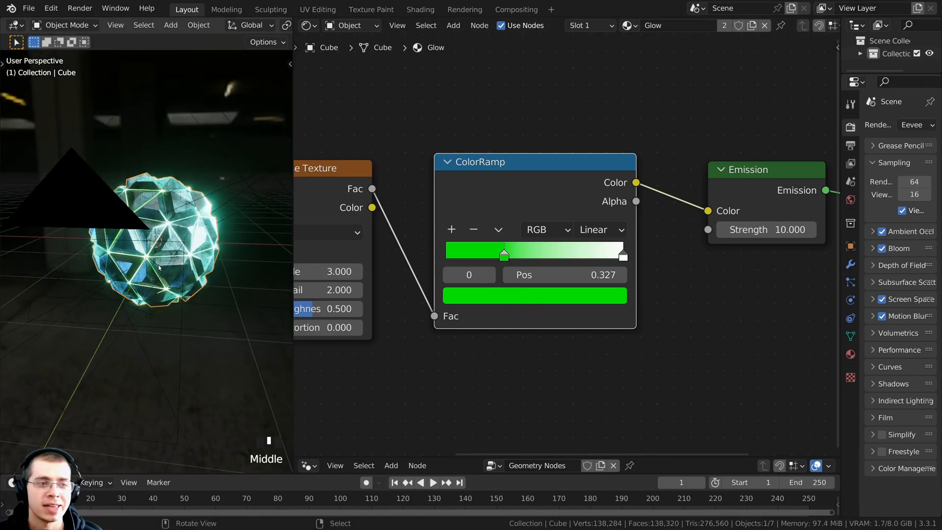
key("KP_0")
scroll(147, 265, "up", 3)
middle_click_drag(546, 313, 551, 313, "shift")
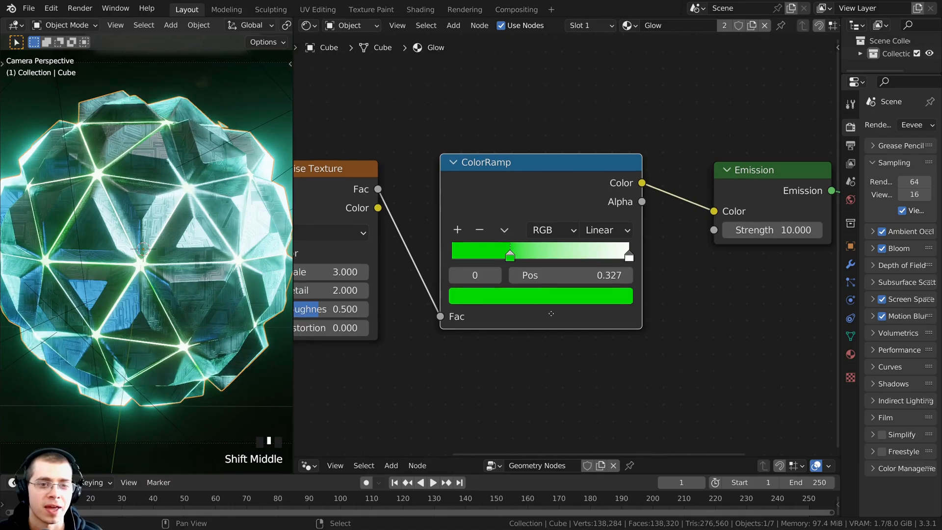
key("ctrl+v")
left_click(538, 296)
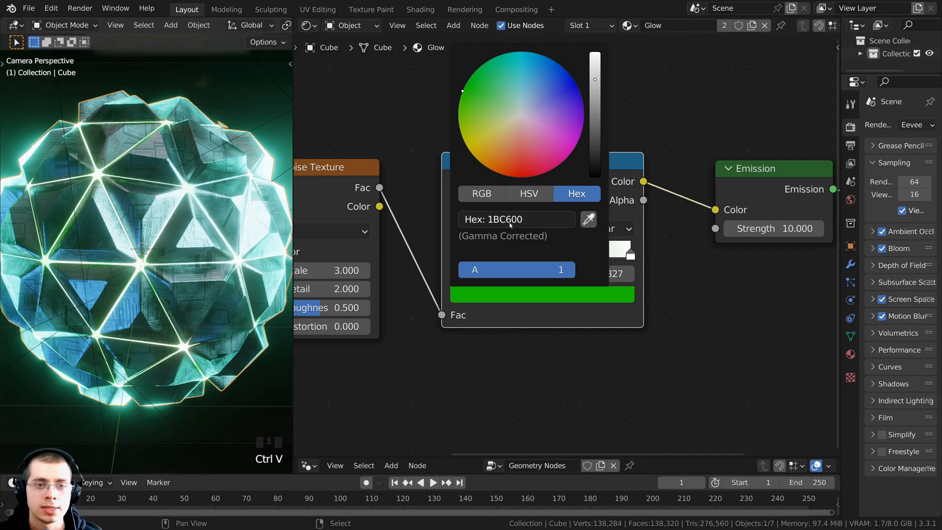
middle_click_drag(687, 334, 697, 354)
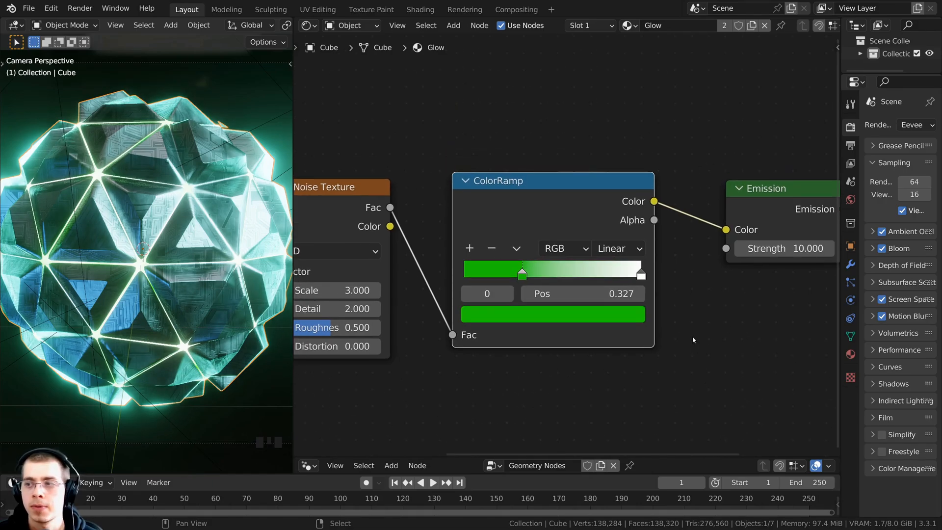
Change the ColorRamp's white end stop to a bright light green
left_click(641, 273)
middle_click_drag(614, 310, 616, 319)
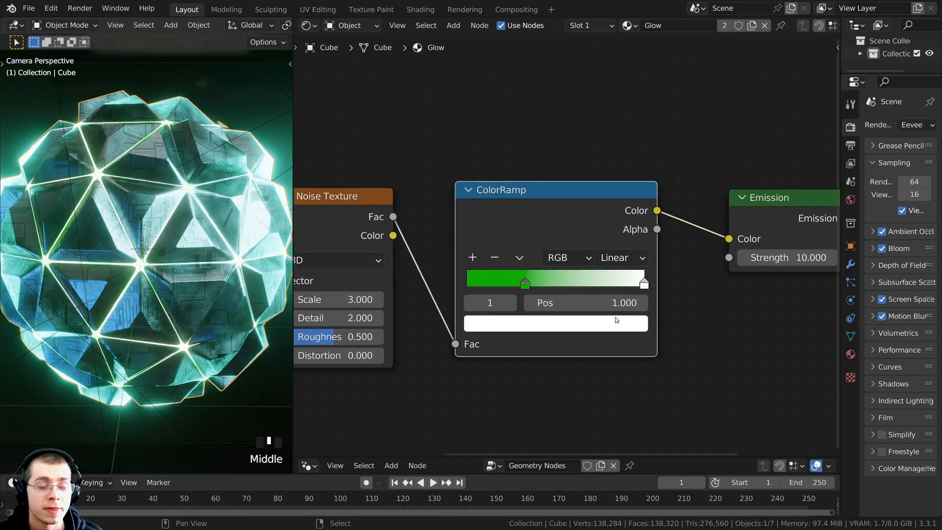
left_click(580, 329)
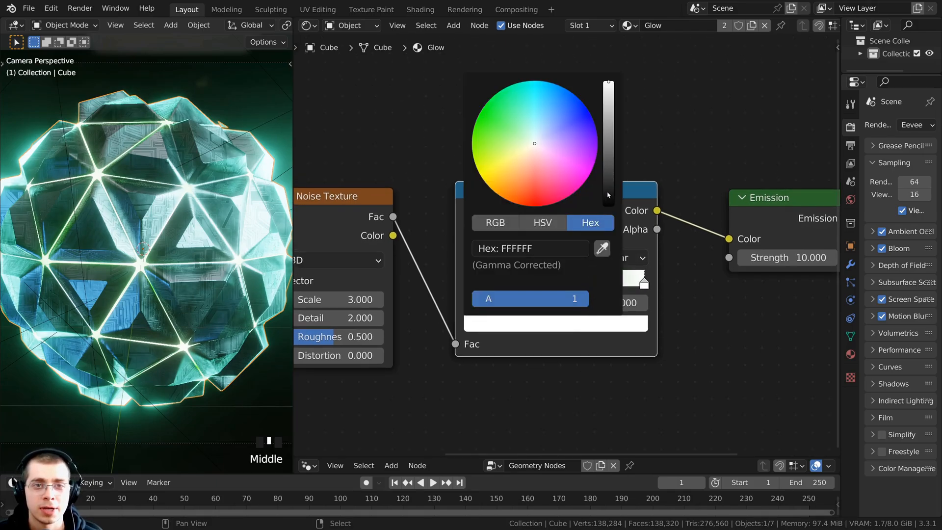
mouse_move(520, 137)
left_mouse_down()
mouse_move(511, 103)
mouse_move(490, 138)
left_mouse_up()
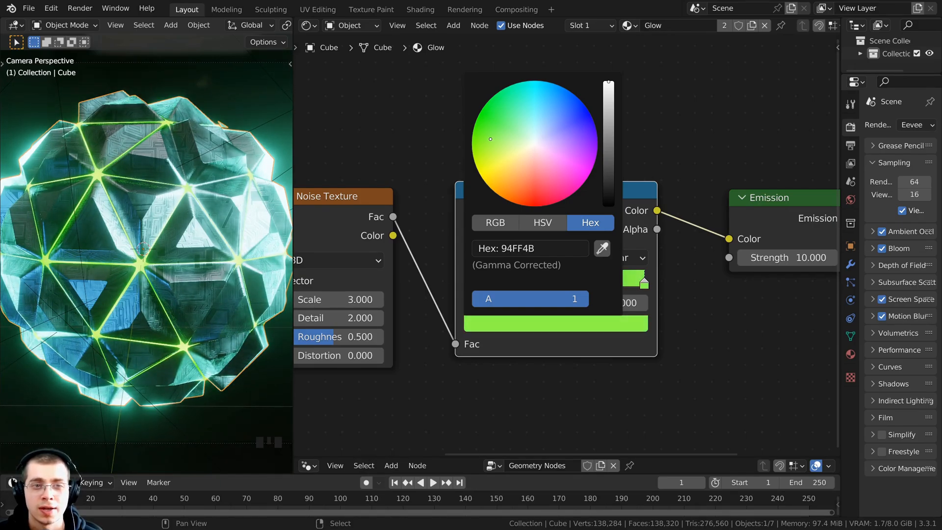
scroll(553, 361, "up", 1)
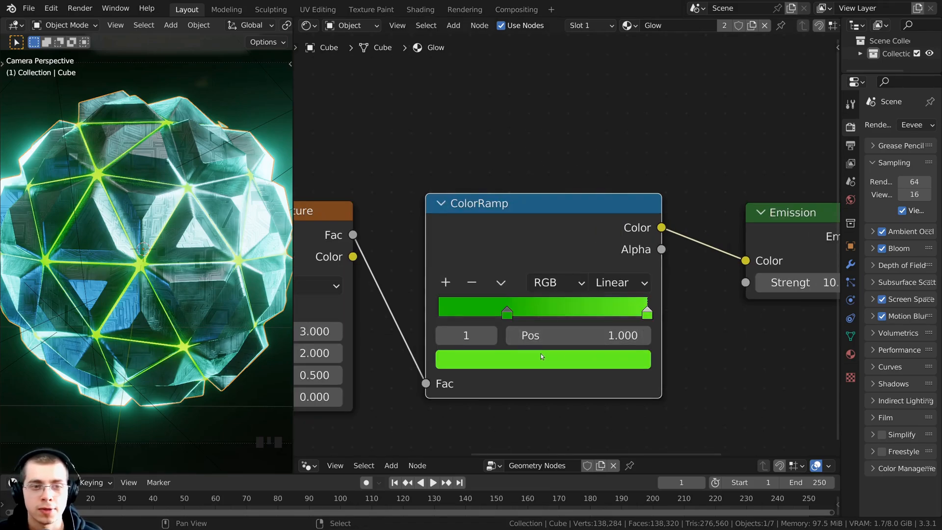
left_click(540, 362)
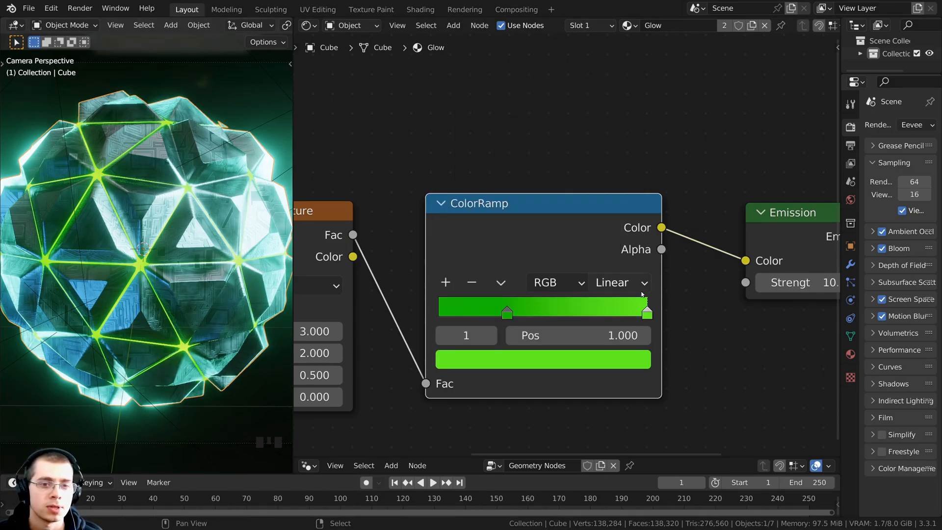
Examine the green color variation in the glowing gaps, both up close and across the whole sphere
middle_click_drag(162, 194, 166, 218, "shift")
scroll(111, 235, "up", 4)
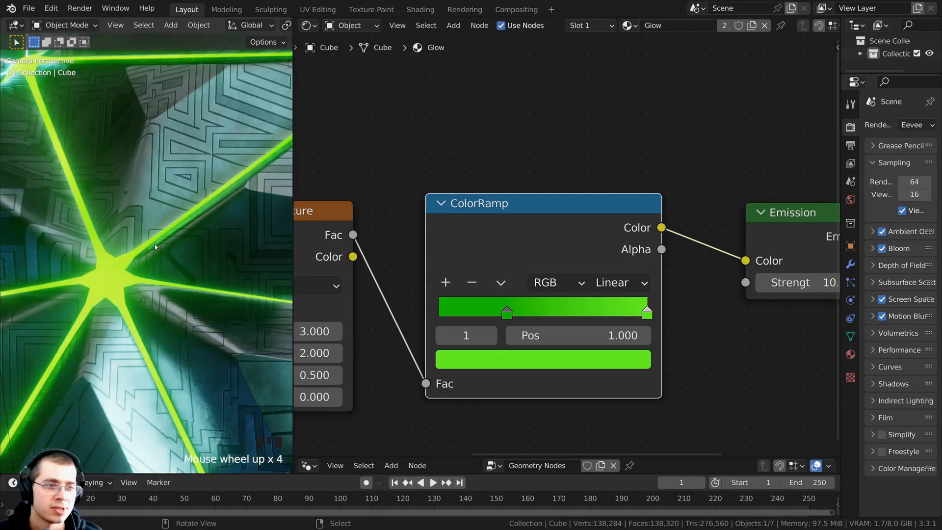
middle_click_drag(85, 237, 78, 213, "shift")
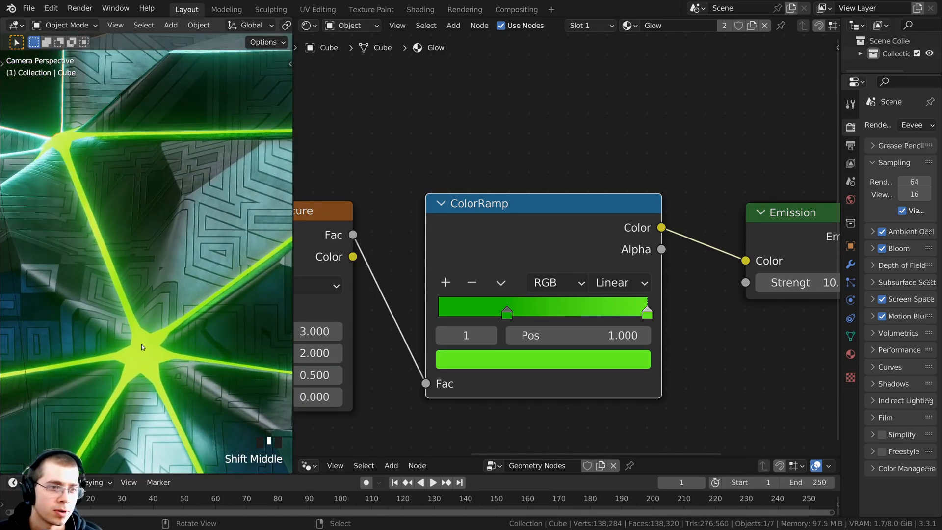
middle_click_drag(93, 162, 134, 254, "shift")
scroll(134, 254, "down", 3)
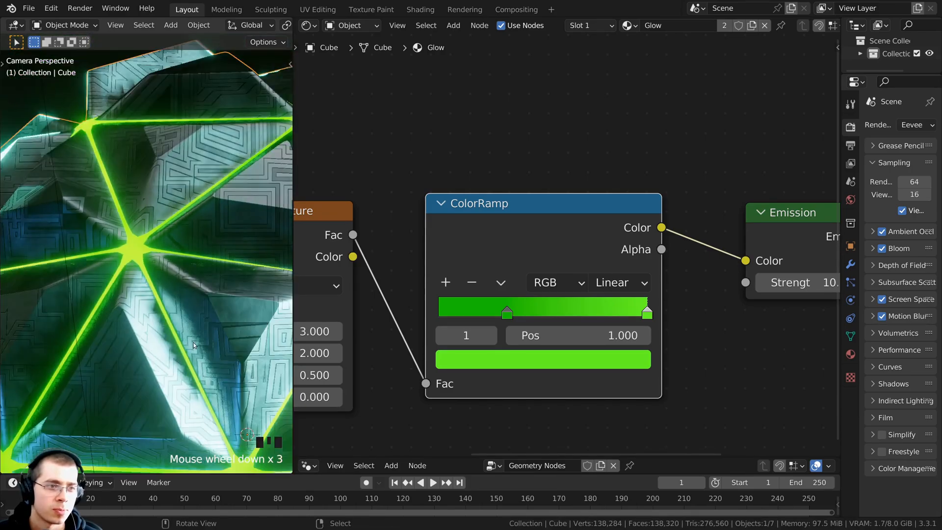
middle_click_drag(105, 162, 91, 224, "shift")
scroll(175, 264, "down", 4)
mouse_move(174, 264)
middle_mouse_down("shift")
mouse_move(189, 273)
mouse_move(170, 279)
middle_mouse_up("shift")
scroll(189, 272, "down", 2)
scroll(610, 150, "up", 1)
Insert a Hue Saturation Value node between the ColorRamp and the Emission node
middle_click_drag(610, 150, 529, 151, "shift")
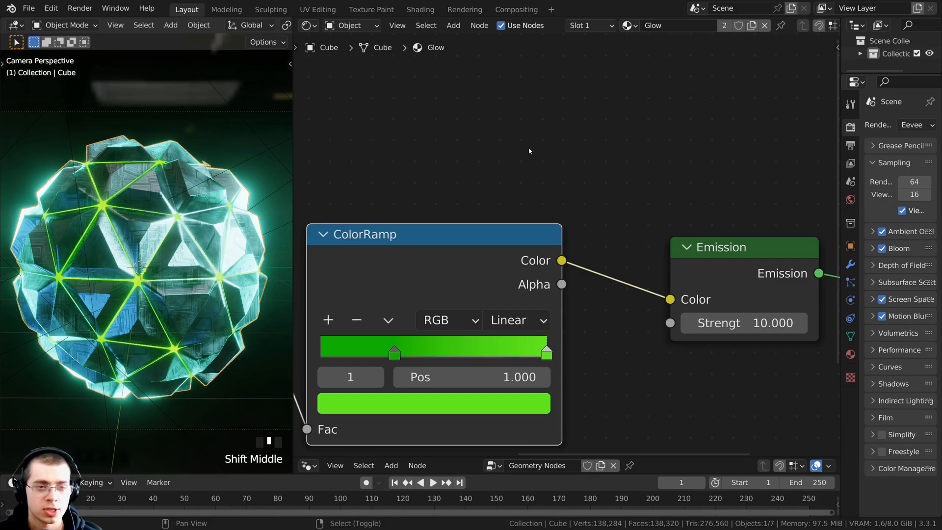
key("shift+a")
left_click(488, 149)
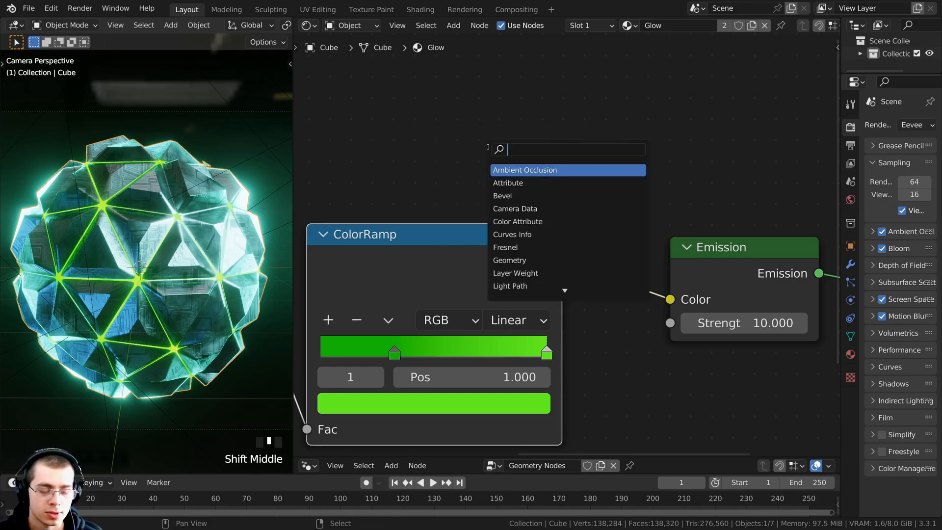
type("hu")
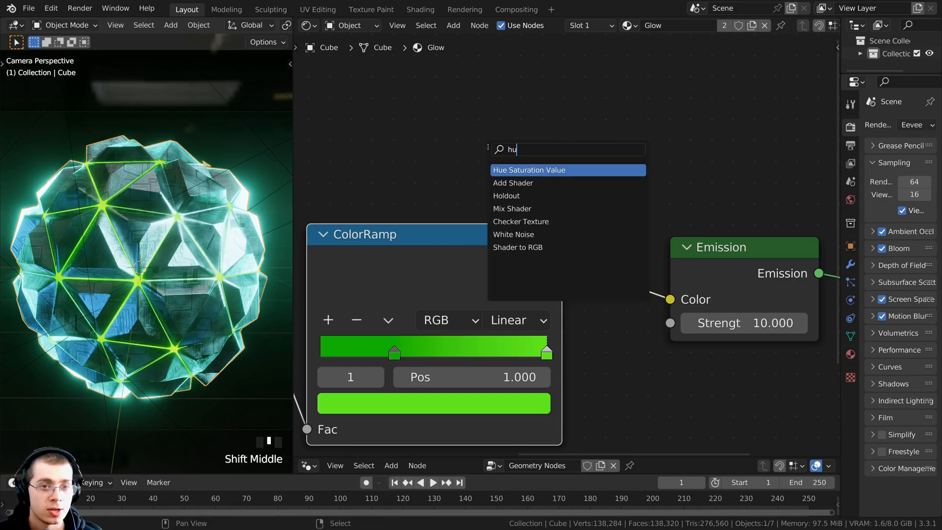
left_click(516, 169)
left_click(545, 253)
scroll(589, 250, "down", 3)
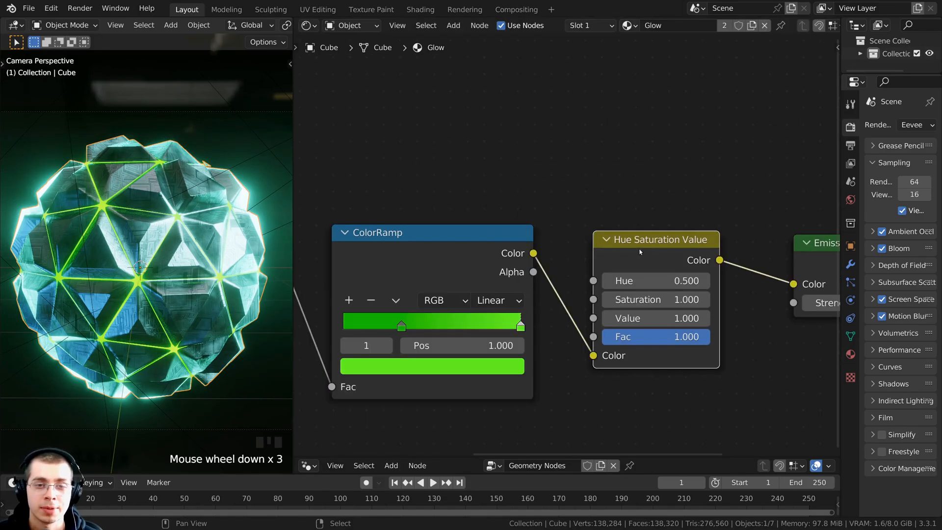
mouse_move(621, 249)
left_mouse_down()
mouse_move(611, 244)
mouse_move(638, 249)
left_mouse_up()
middle_click_drag(628, 265, 565, 255)
scroll(570, 254, "up", 1)
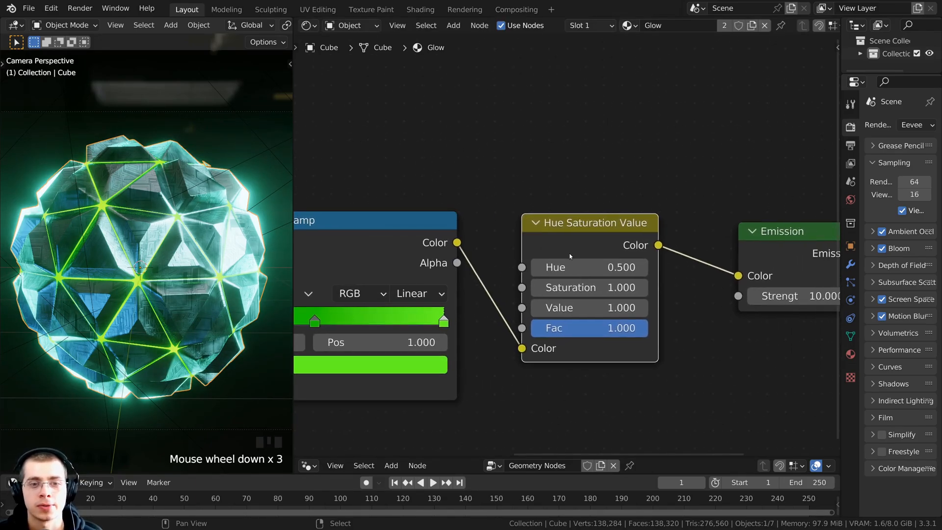
Close the Shader Editor and collapse the Geometry Nodes editor so the 3D viewport takes up their space
left_click_drag(568, 272, 588, 267)
middle_click_drag(312, 292, 389, 248)
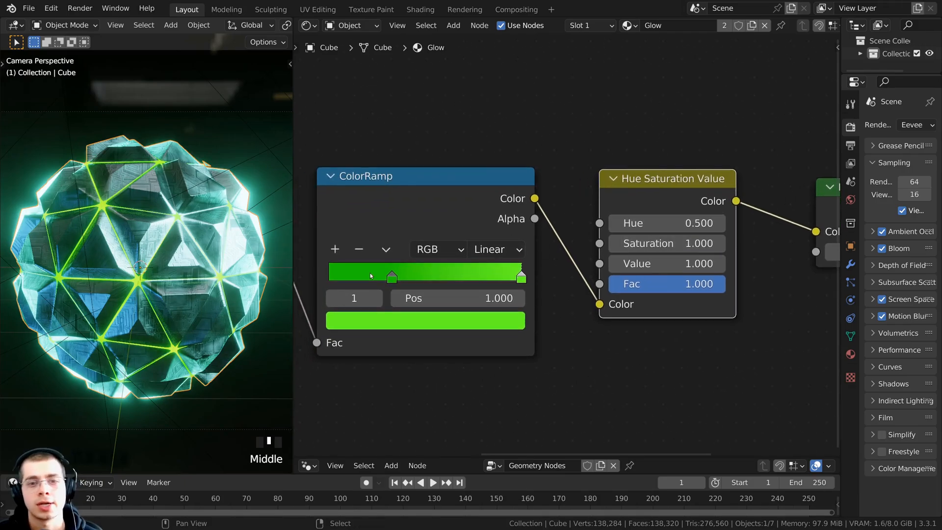
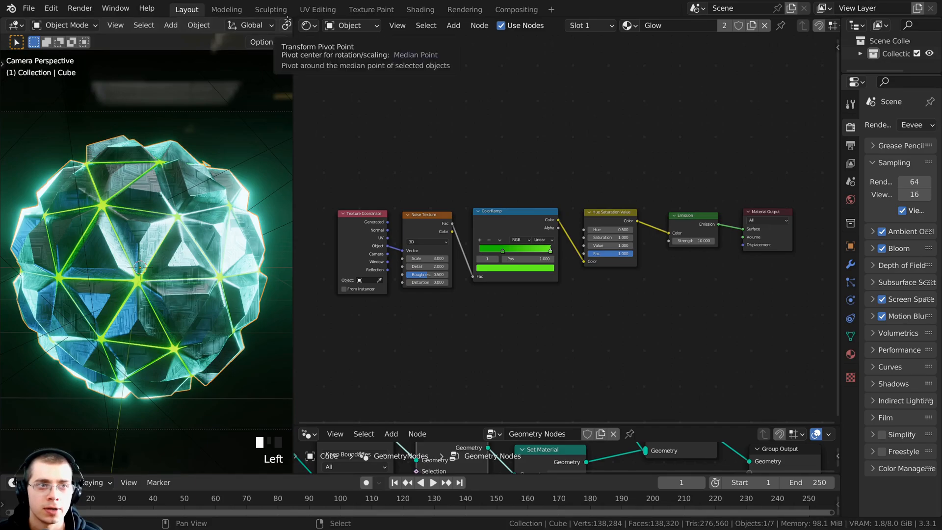
left_click_drag(287, 19, 440, 40)
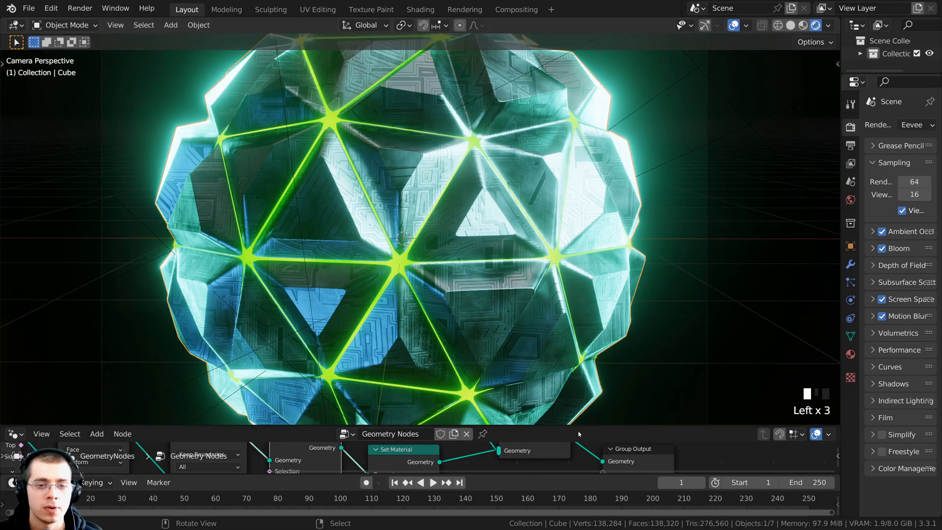
left_click_drag(578, 425, 565, 362)
scroll(258, 429, "down", 2)
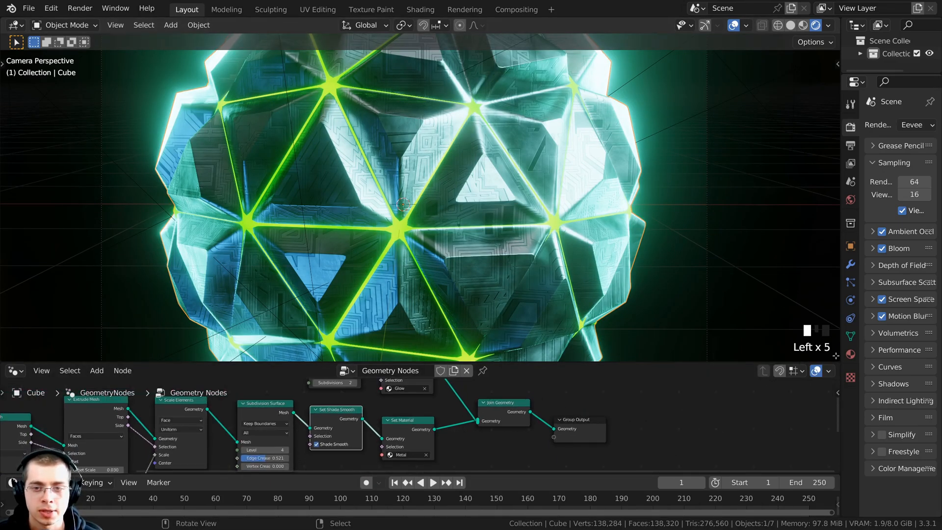
left_click_drag(836, 358, 812, 400)
scroll(530, 260, "down", 3)
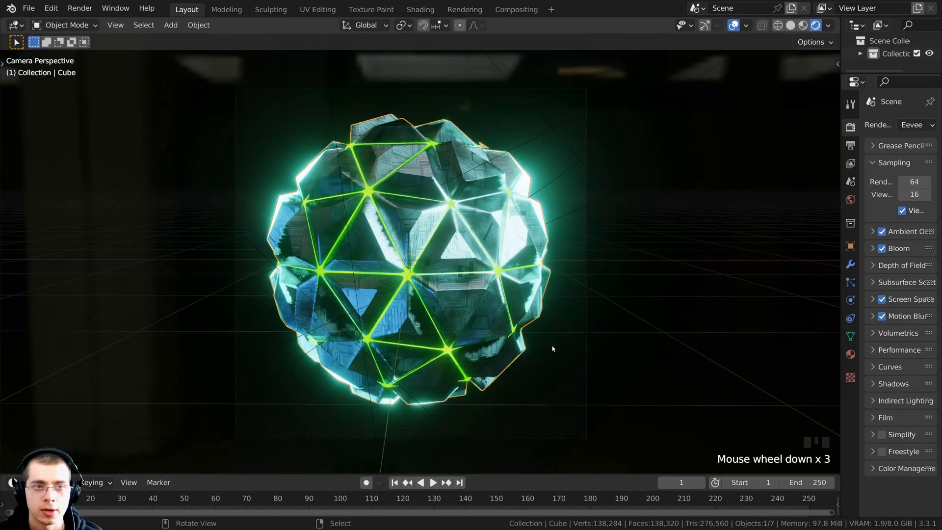
scroll(529, 260, "up", 1)
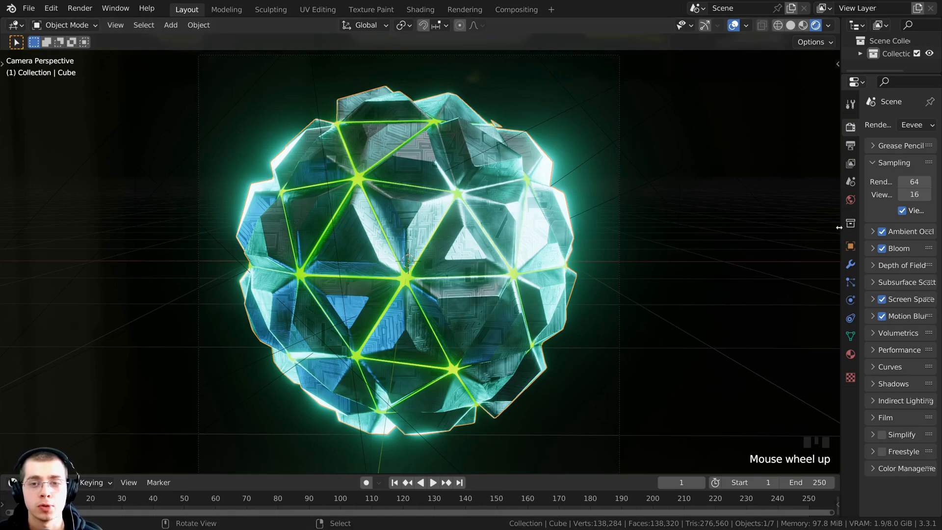
Widen the render settings area, expand the Bloom settings and tint the bloom color light green
left_click_drag(836, 226, 775, 226)
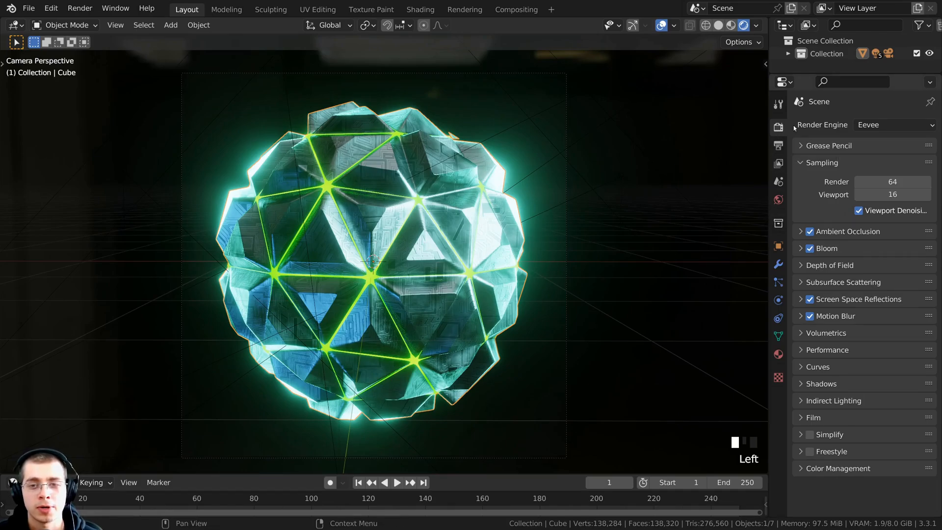
left_click(799, 249)
scroll(812, 263, "down", 2)
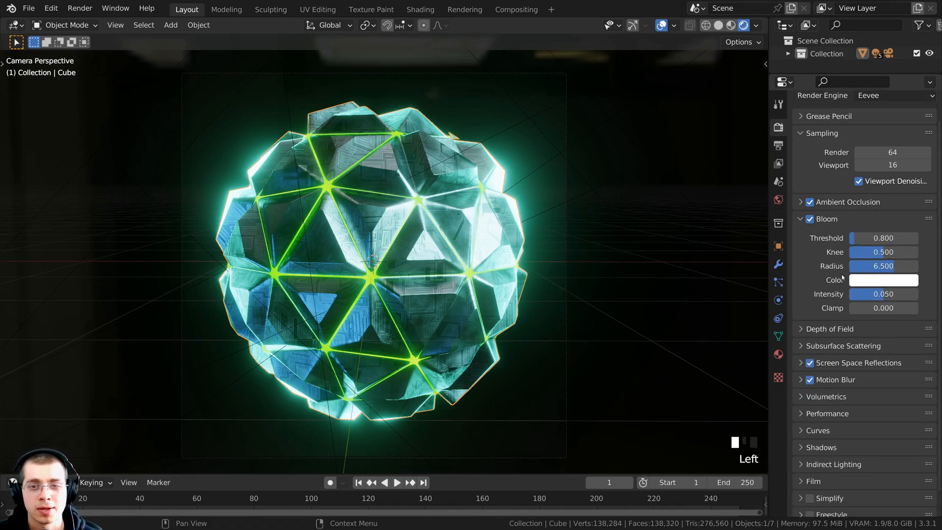
left_click(862, 283)
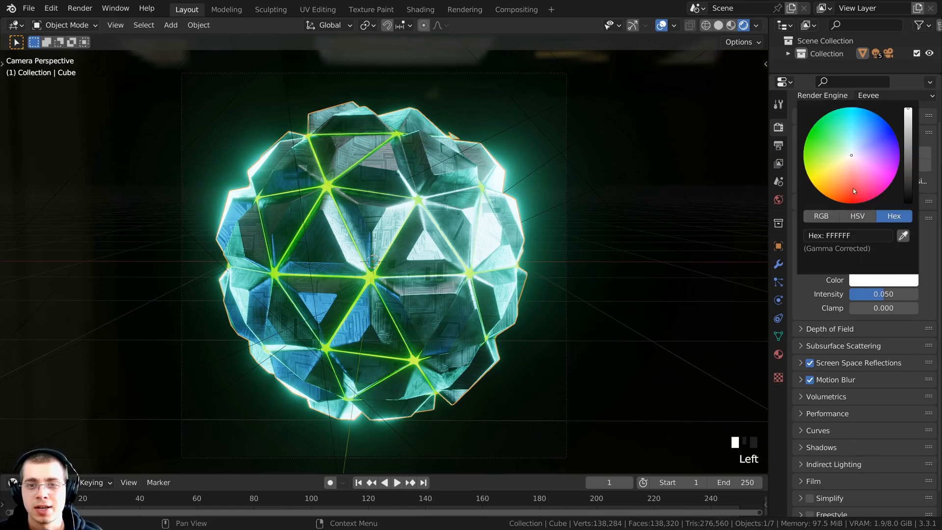
left_click(838, 149)
left_click_drag(838, 149, 829, 140)
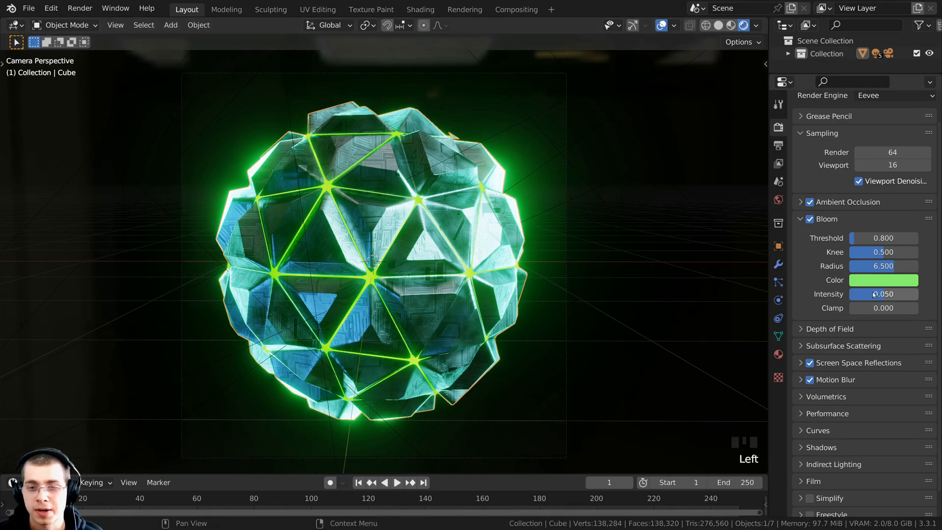
Raise the Bloom intensity to 0.2
left_click_drag(883, 295, 917, 299)
left_click(917, 299)
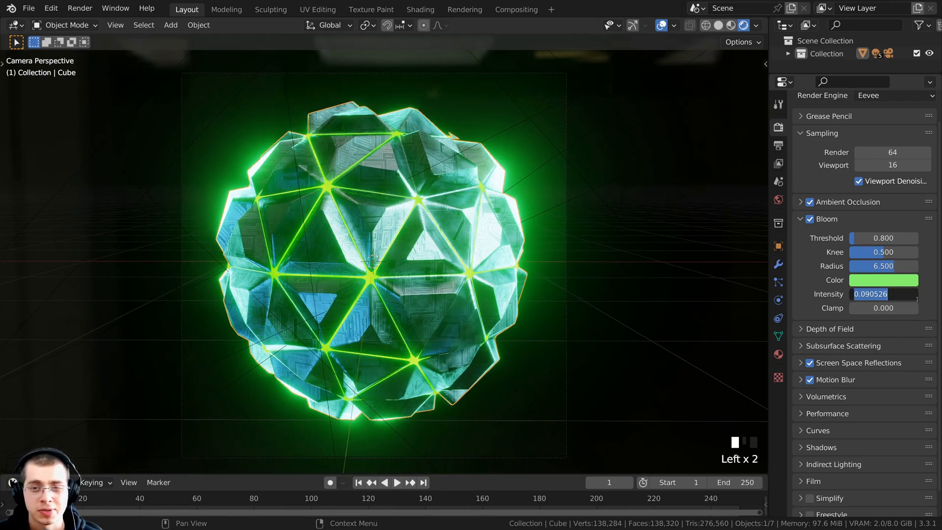
type("0.2")
left_click(917, 299)
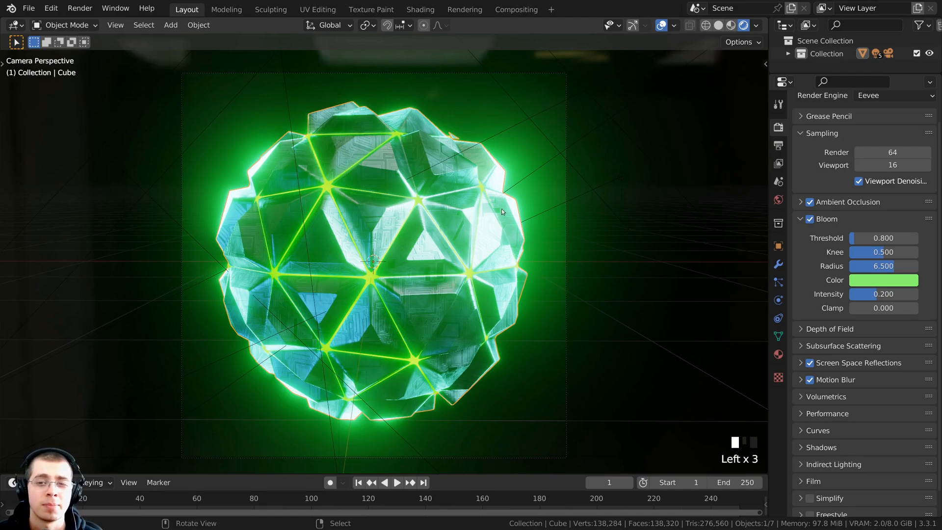
Reduce the Bloom radius to 3
mouse_move(893, 266)
left_mouse_down()
mouse_move(856, 266)
mouse_move(876, 266)
left_mouse_up()
left_click(876, 266)
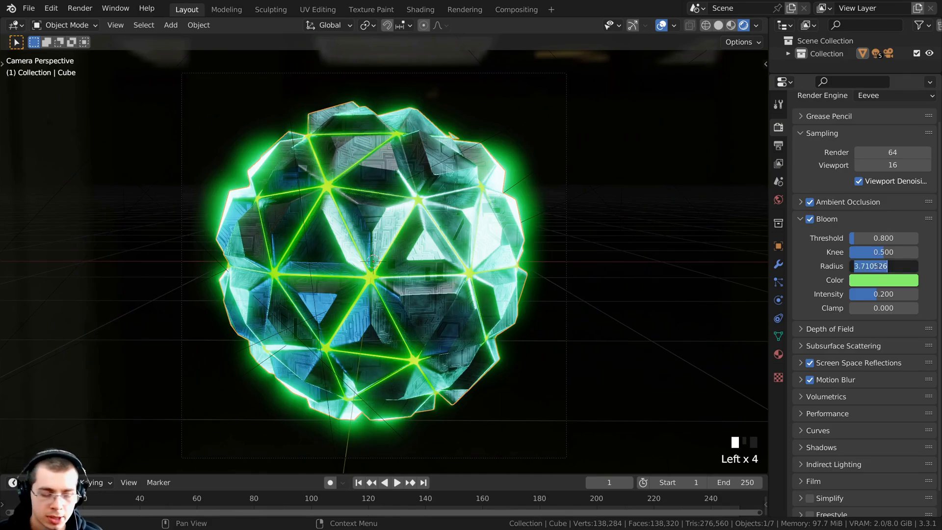
type("3")
key("Return")
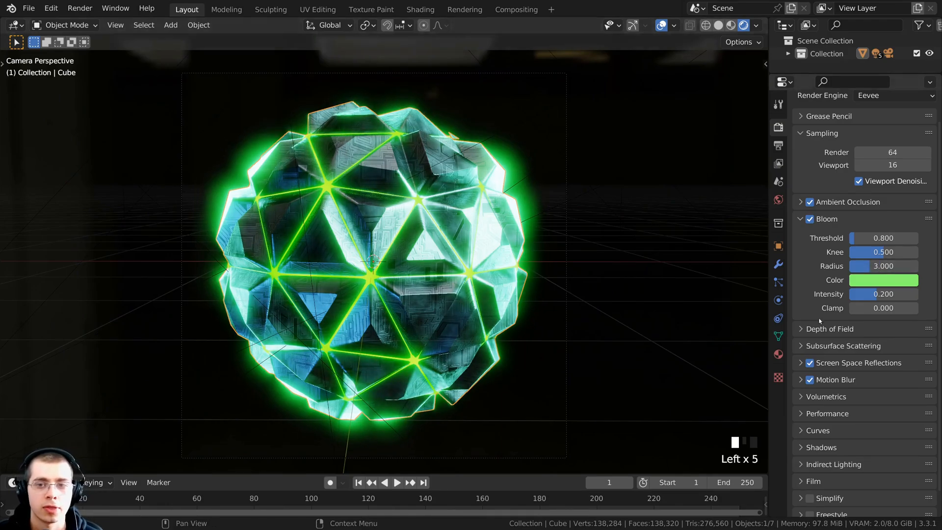
Set the Bloom intensity to 0.15
left_click(881, 295)
left_click(879, 295)
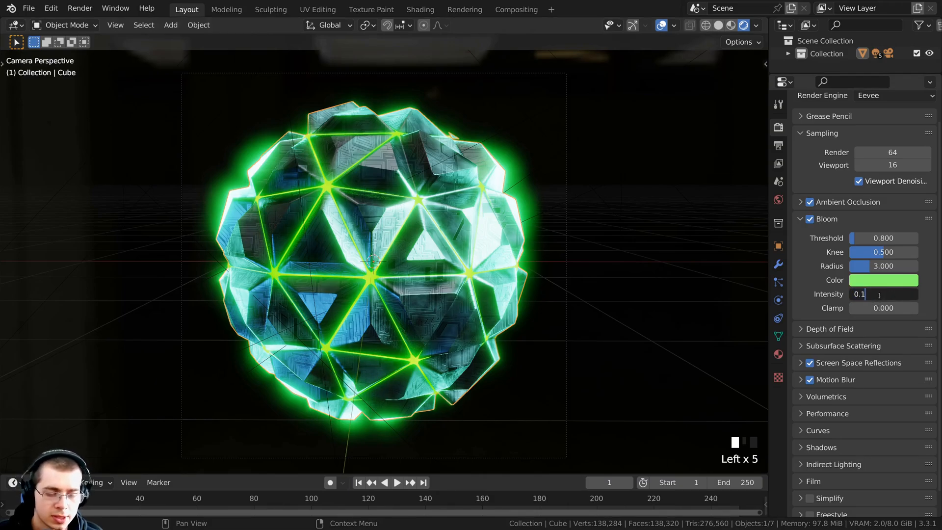
left_click(880, 295)
type("6")
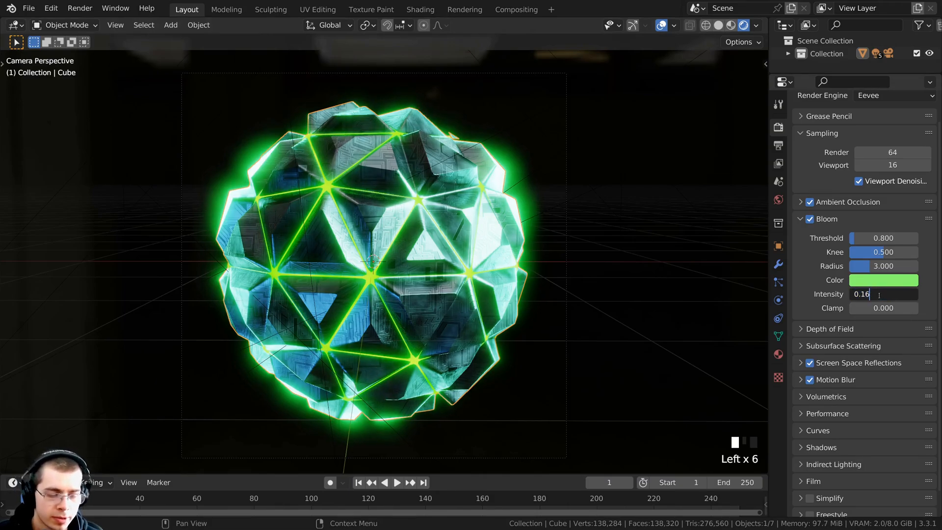
key("BackSpace")
type("5")
key("Return")
Deselect everything, reselect the sphere, return to the camera view and save the file
key("a")
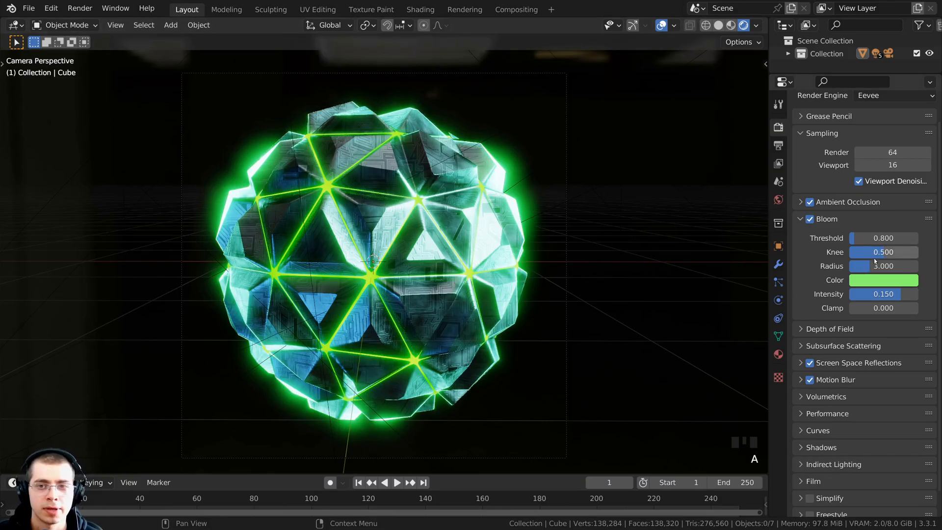
left_click(378, 354)
middle_click_drag(378, 354, 484, 334)
key("KP_0")
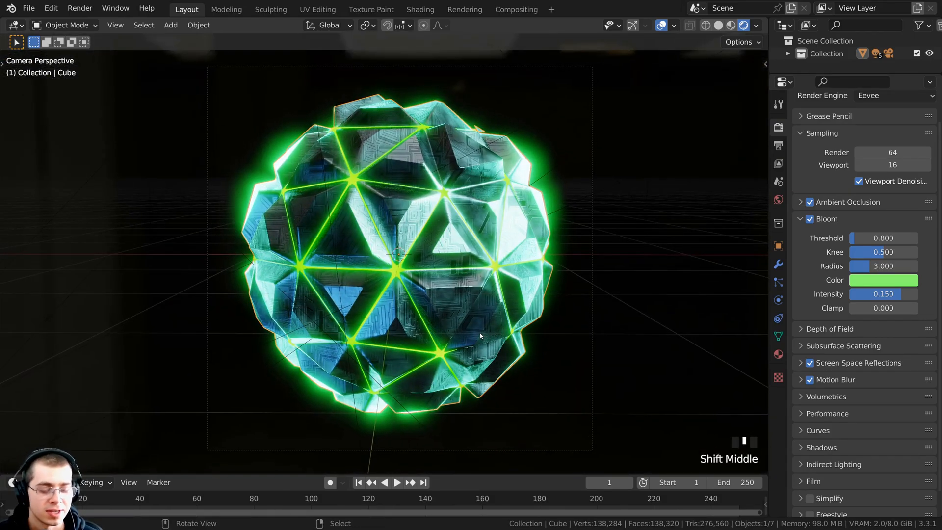
key("ctrl+s")
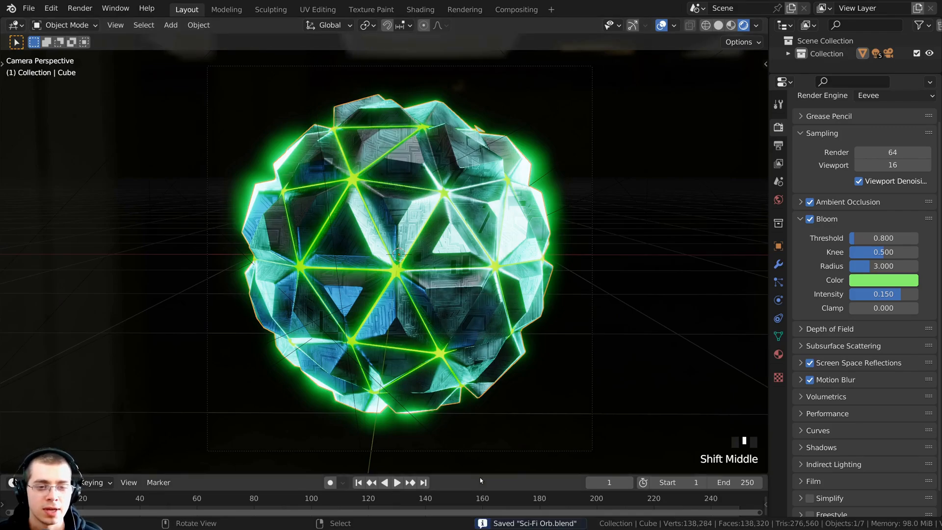
Enlarge the timeline and turn on Auto Keying for automatic keyframe insertion
left_click_drag(480, 475, 472, 420)
scroll(472, 417, "down", 3)
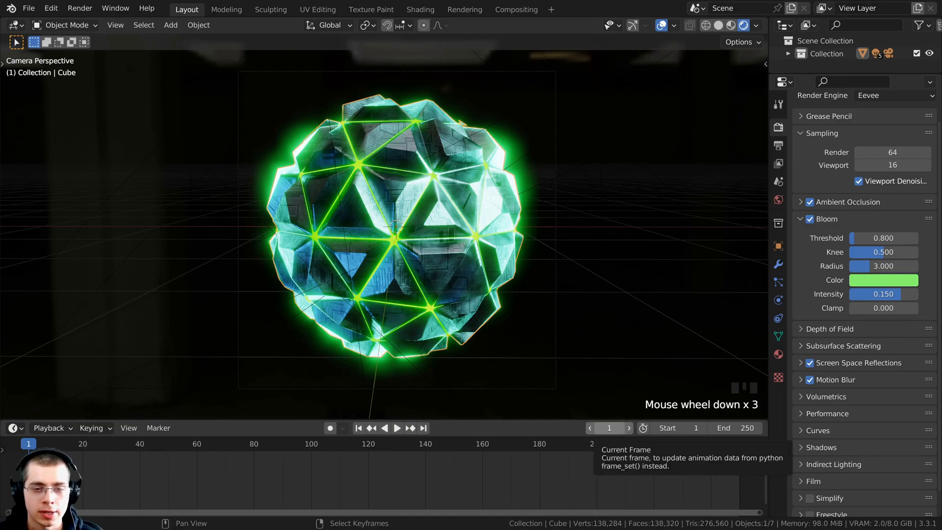
left_click_drag(607, 430, 611, 429)
left_click(611, 429)
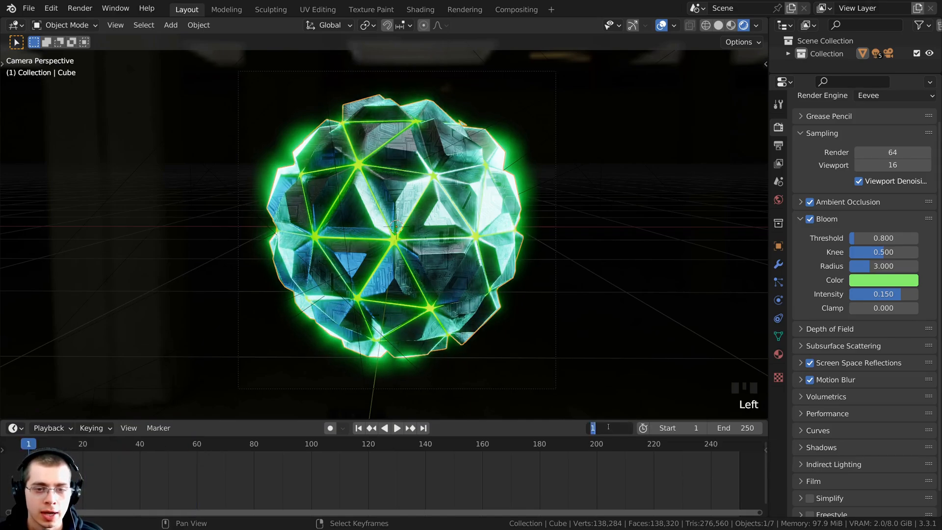
left_click(607, 384)
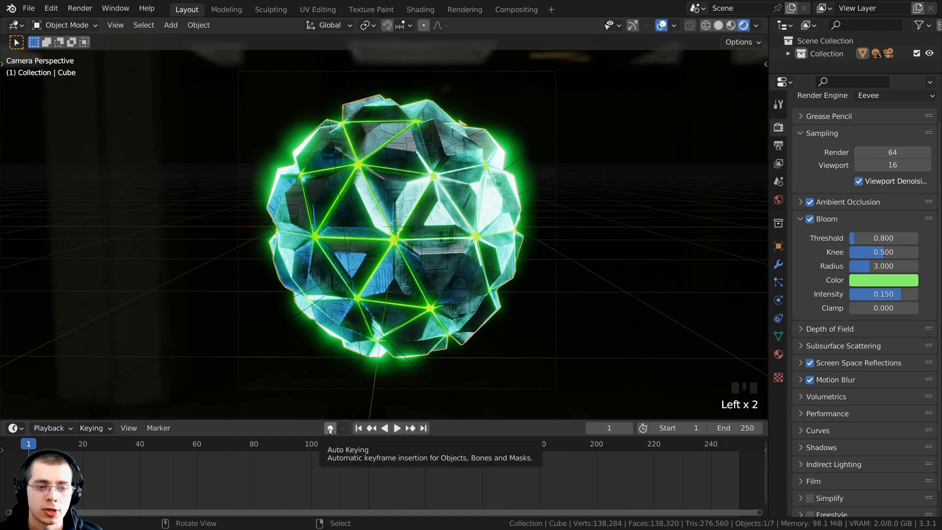
left_click(329, 429)
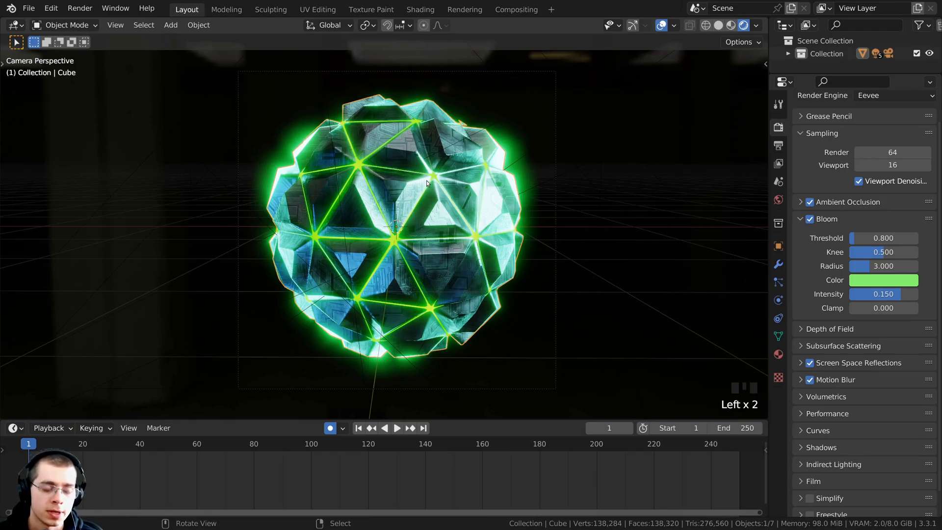
Move the sphere down about 0.23 m along the global Z axis at frame 1, recording a keyframe
key("g")
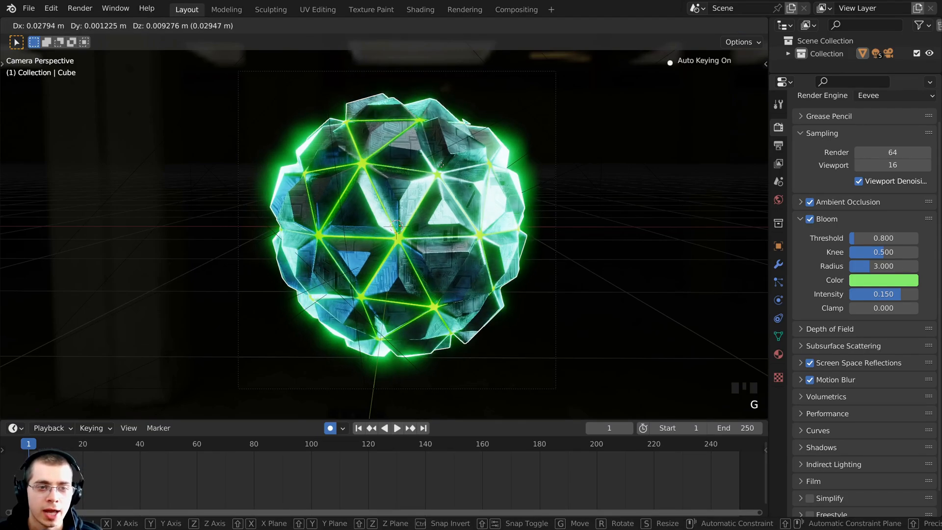
key("z")
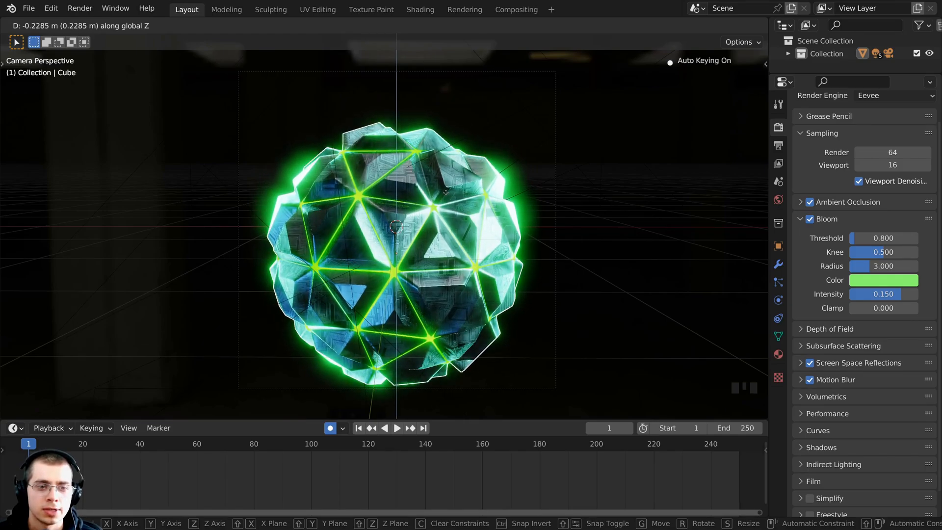
left_click(446, 192)
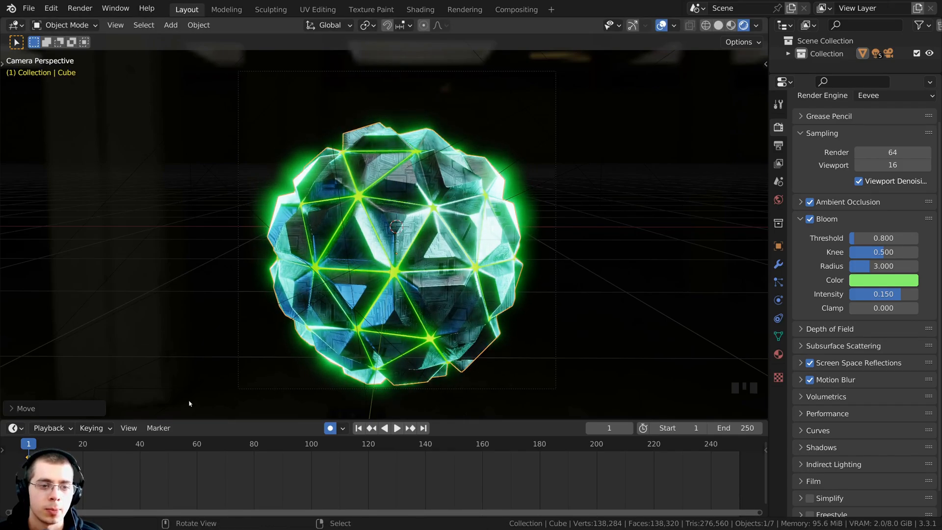
Inspect the sphere's keyframe on the timeline, moving the playhead to frame 6 and back to frame 1
scroll(100, 476, "down", 1)
middle_click_drag(101, 476, 319, 490)
scroll(299, 484, "up", 5)
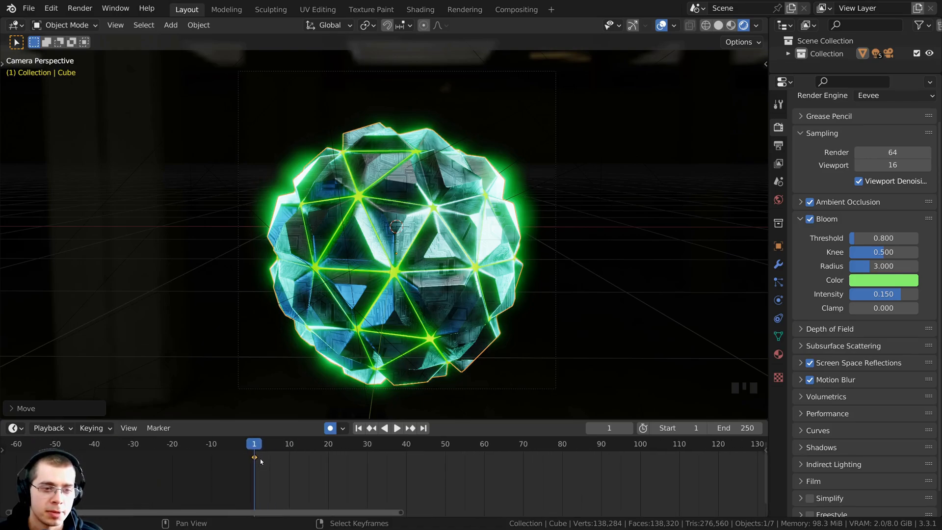
left_click_drag(257, 444, 274, 445)
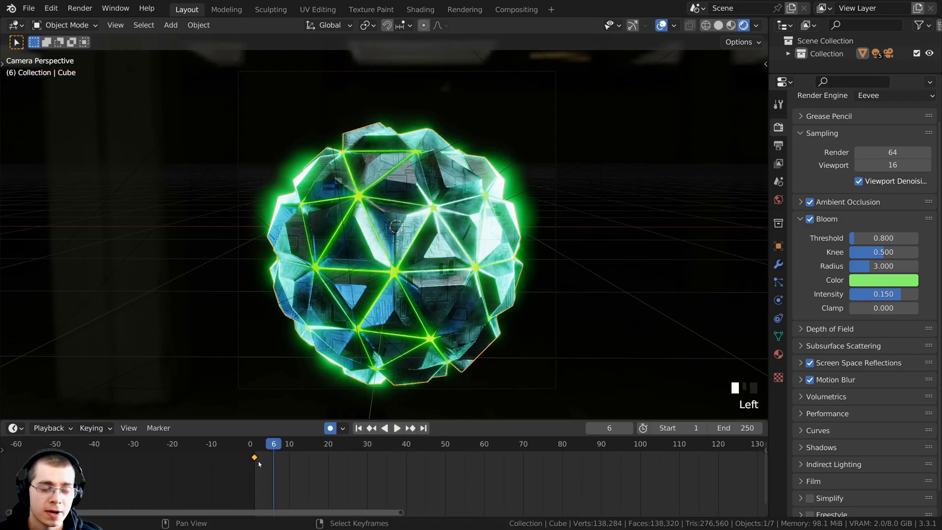
key("space")
left_click(254, 444)
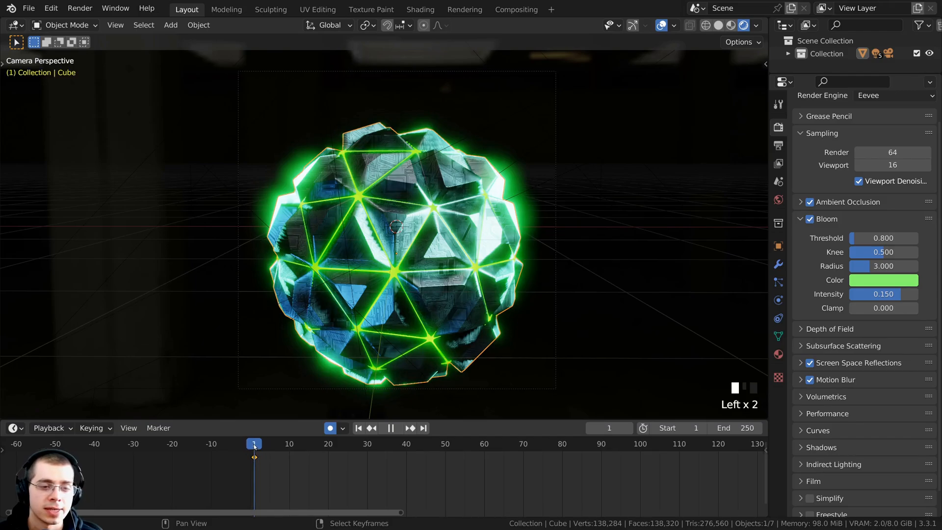
Extend the animation's end frame to 500 and show the whole frame range on the timeline
scroll(280, 450, "down", 10)
middle_click_drag(324, 456, 200, 457)
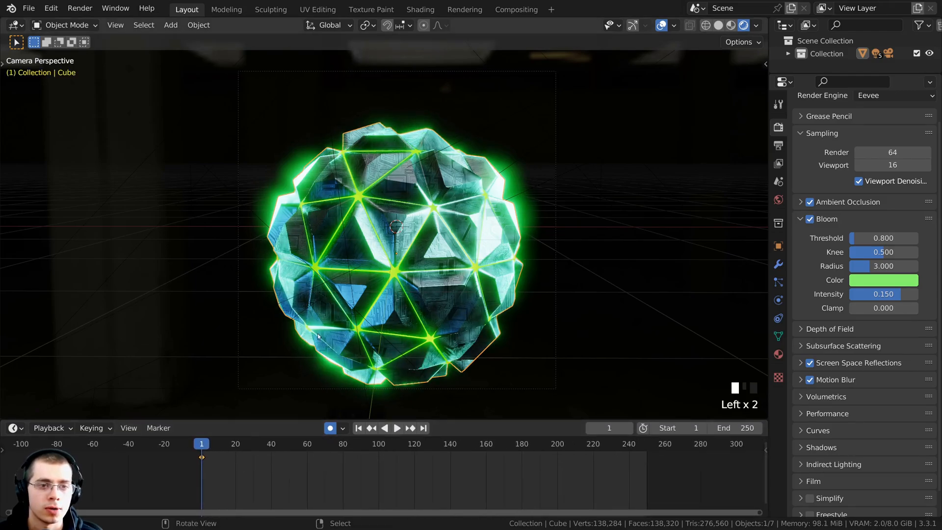
scroll(231, 466, "up", 5)
scroll(218, 461, "down", 1)
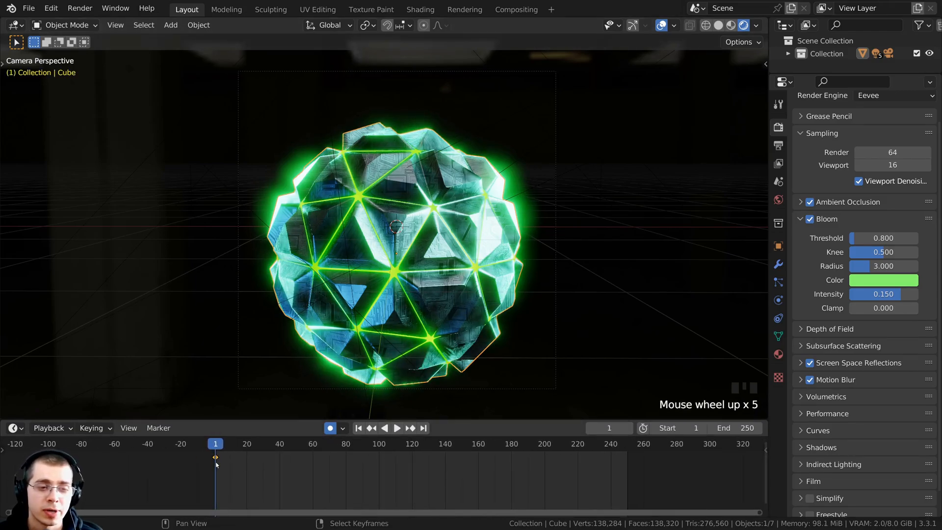
scroll(216, 464, "down", 2)
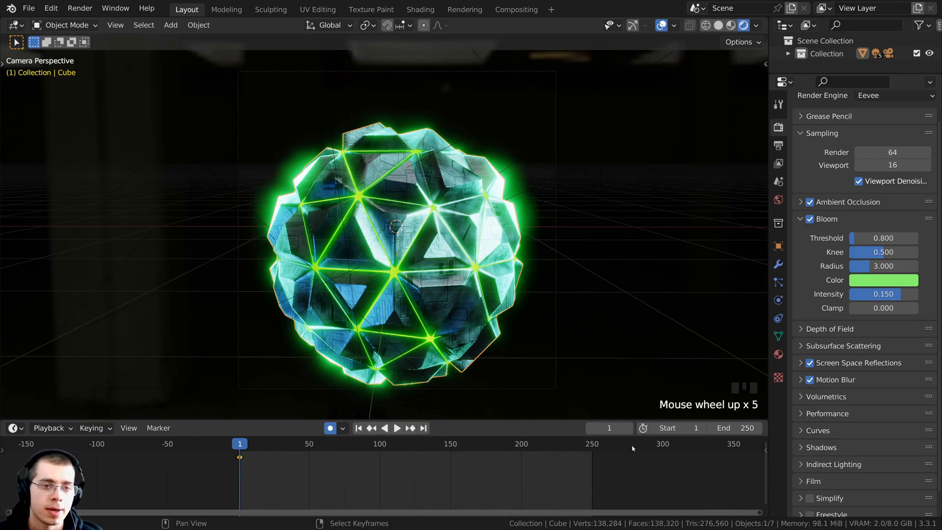
scroll(450, 478, "down", 2)
middle_click_drag(334, 468, 280, 466)
scroll(540, 467, "down", 1)
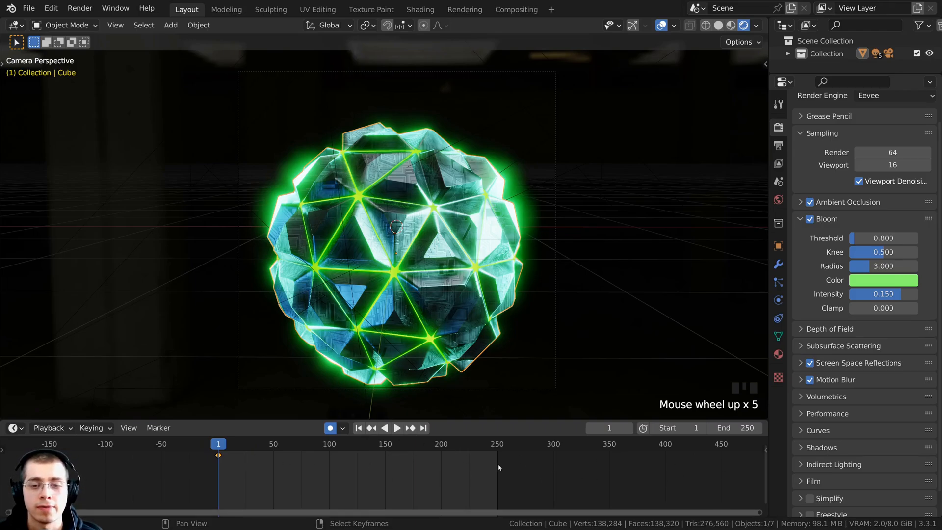
left_click(741, 428)
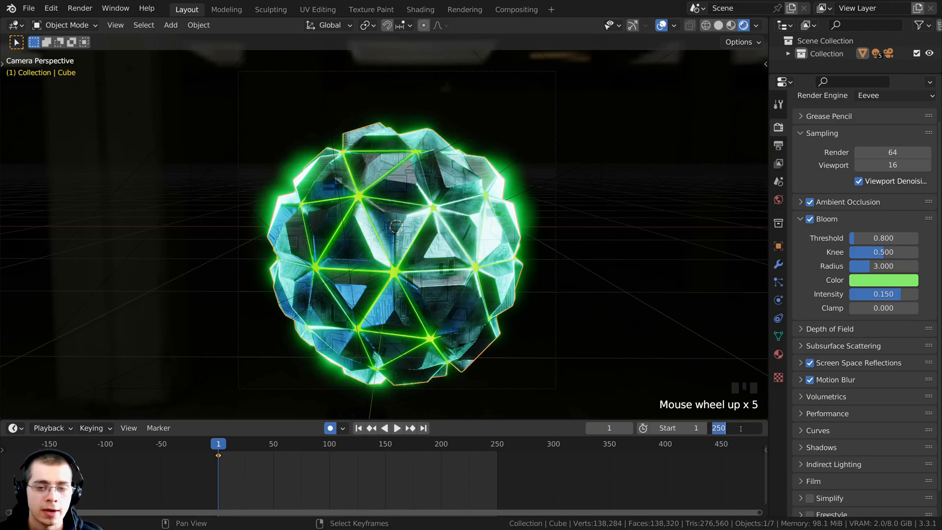
type("500")
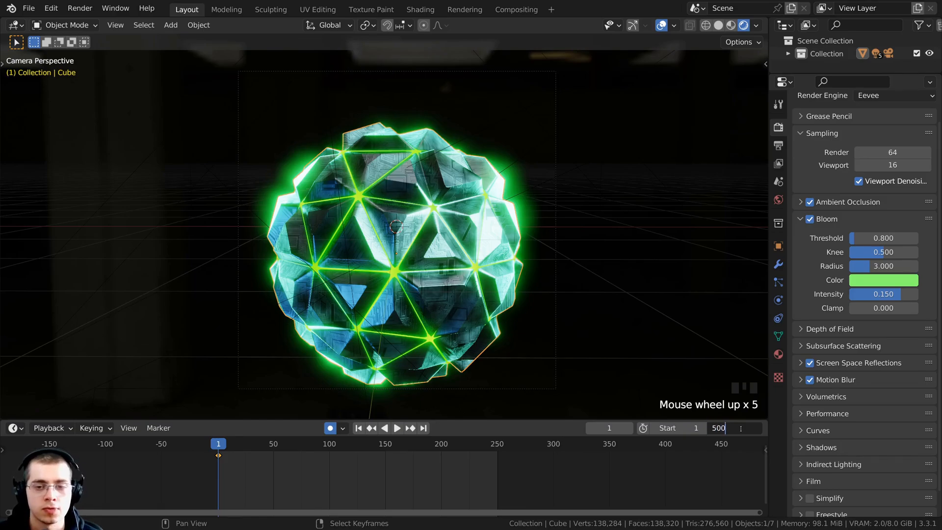
key("Return")
scroll(607, 475, "down", 3)
scroll(428, 466, "up", 2)
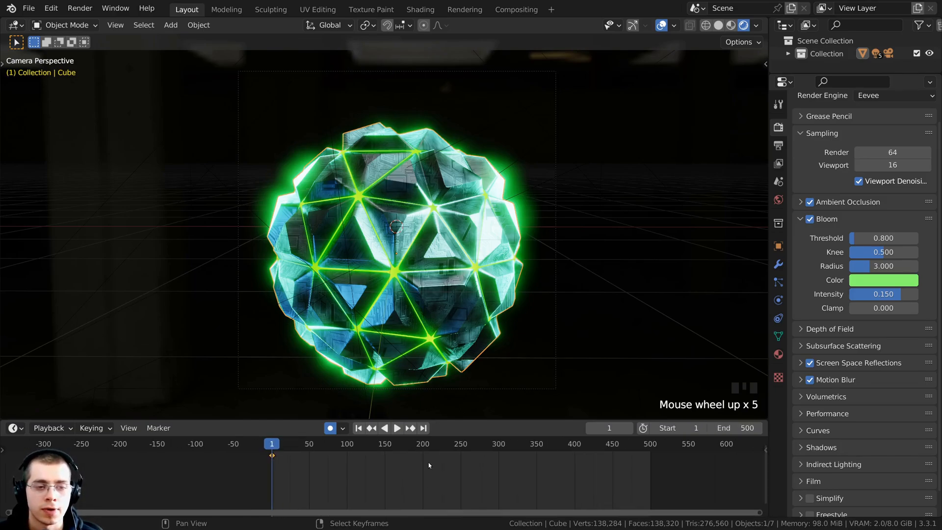
Scrub through the timeline from frame 1 to the animation's last frame, 500
middle_click_drag(456, 459, 324, 447)
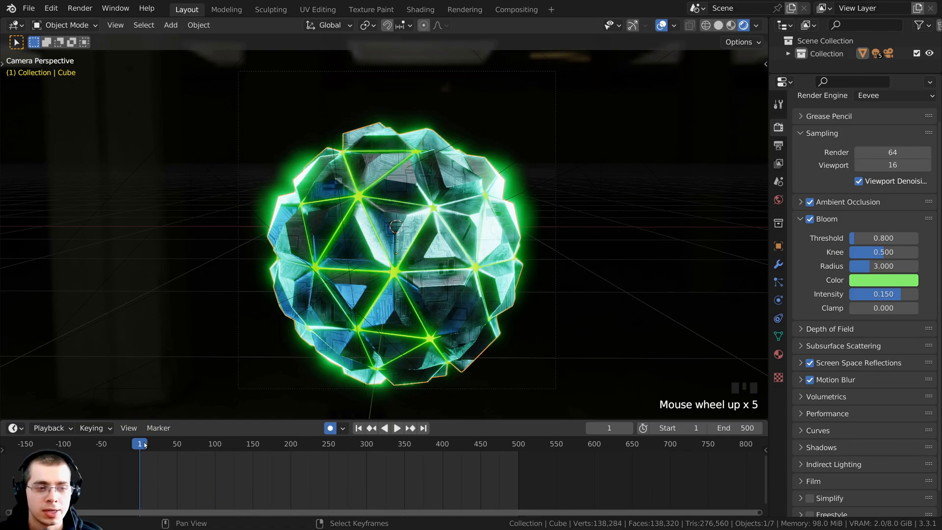
left_click_drag(144, 445, 285, 445)
middle_click_drag(290, 445, 296, 446)
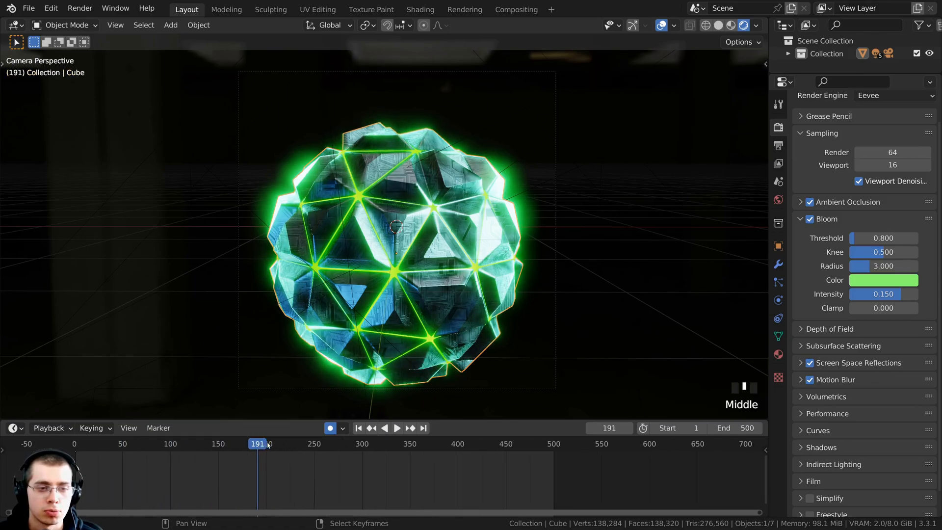
left_click_drag(268, 445, 553, 445)
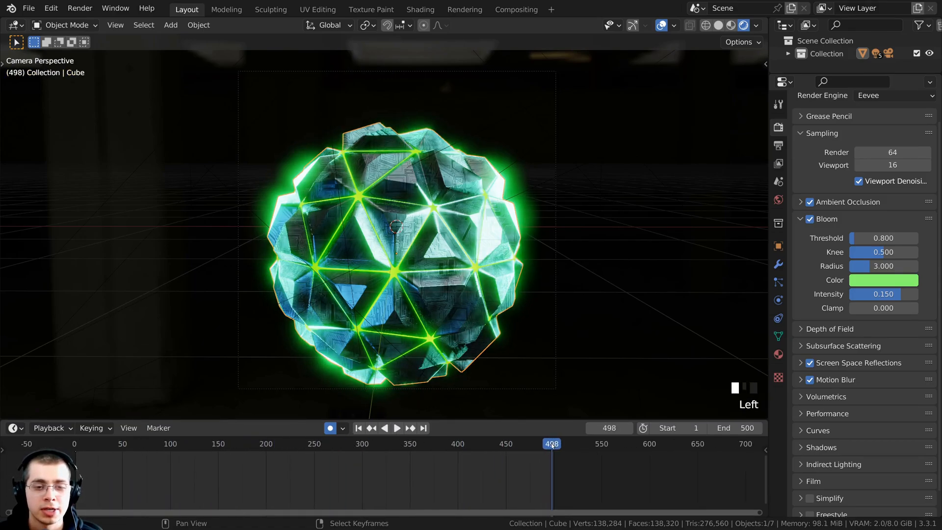
middle_click_drag(552, 445, 393, 449)
scroll(393, 449, "up", 10)
left_click(445, 444)
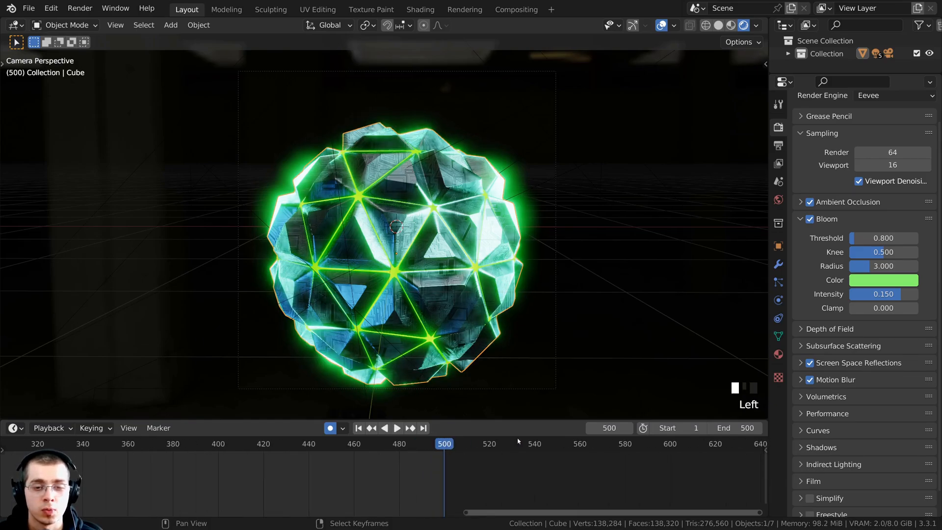
Set the current frame to 501 and insert a Location keyframe for the orb
left_click(610, 428)
left_click(618, 425)
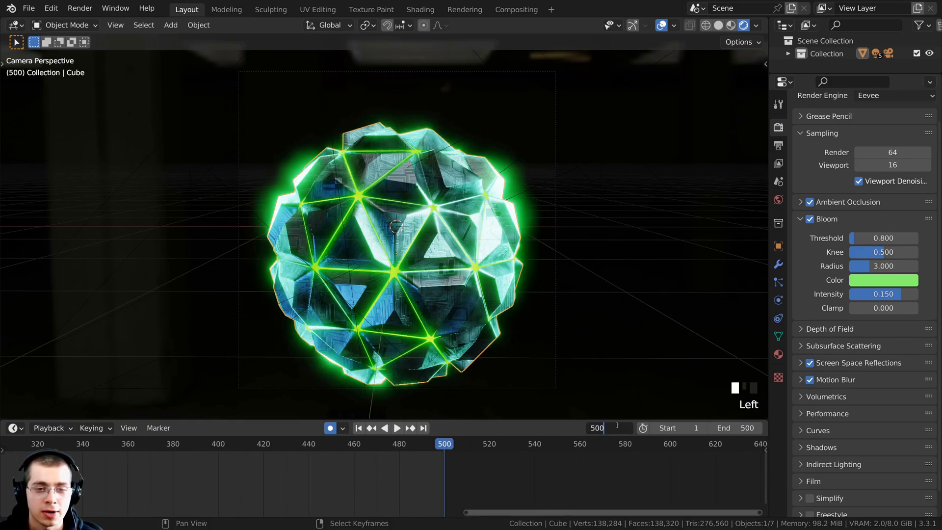
key("BackSpace")
type("1")
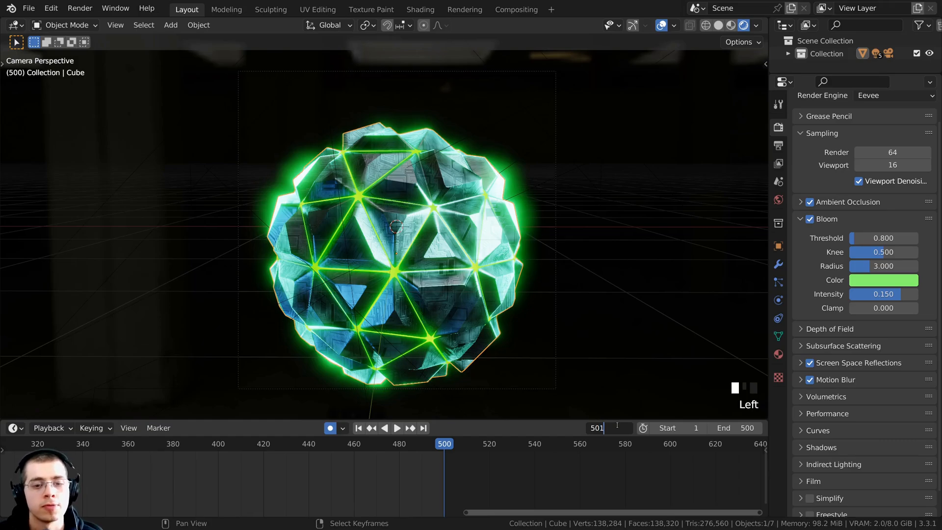
key("Return")
scroll(516, 471, "up", 3)
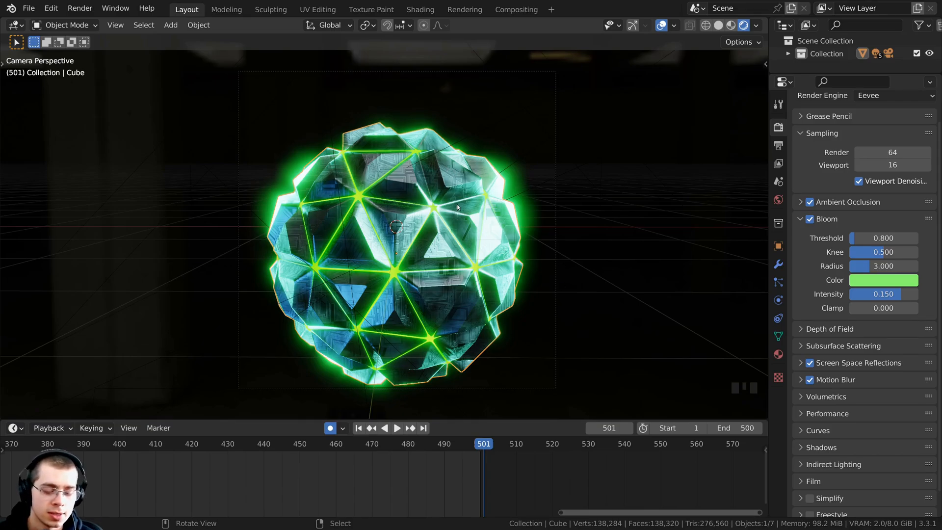
key("i")
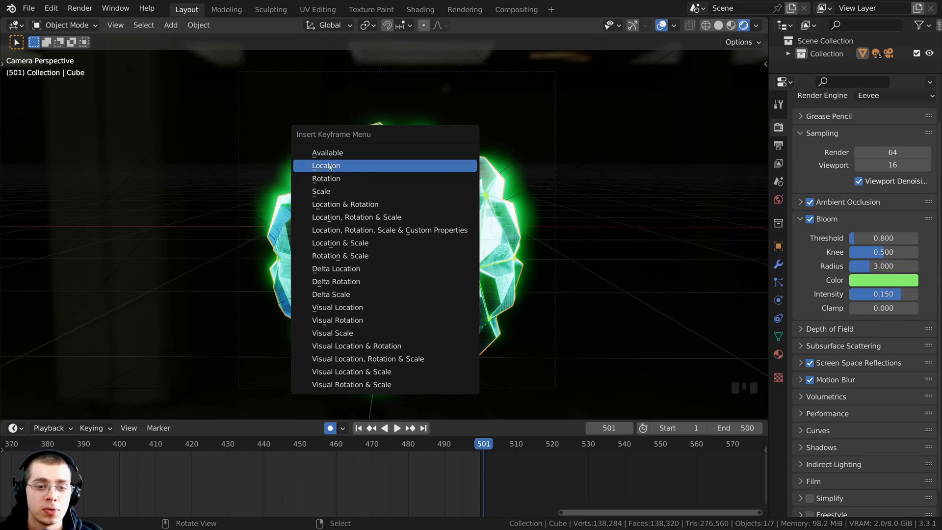
left_click(330, 167)
Scrub the playhead back to frame 0 at the beginning of the timeline
scroll(415, 502, "down", 10)
left_click_drag(162, 446, 46, 445)
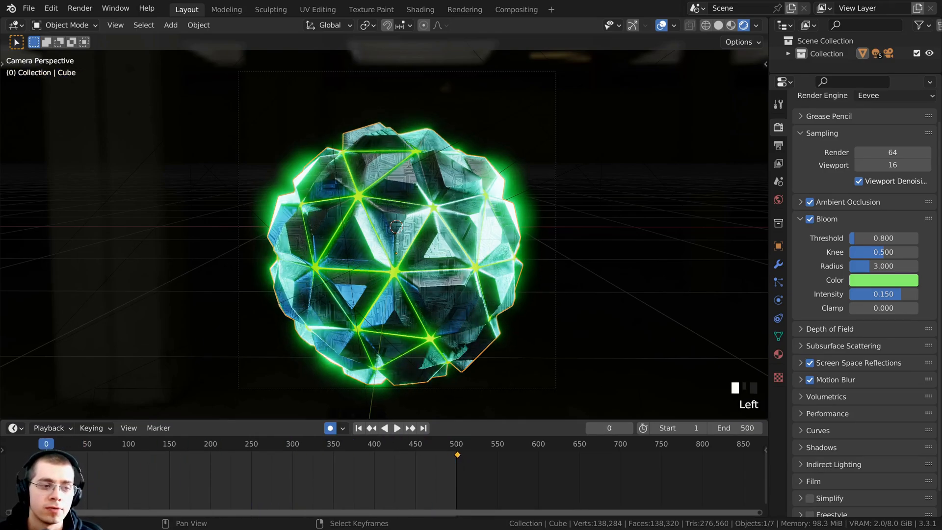
left_click(46, 444)
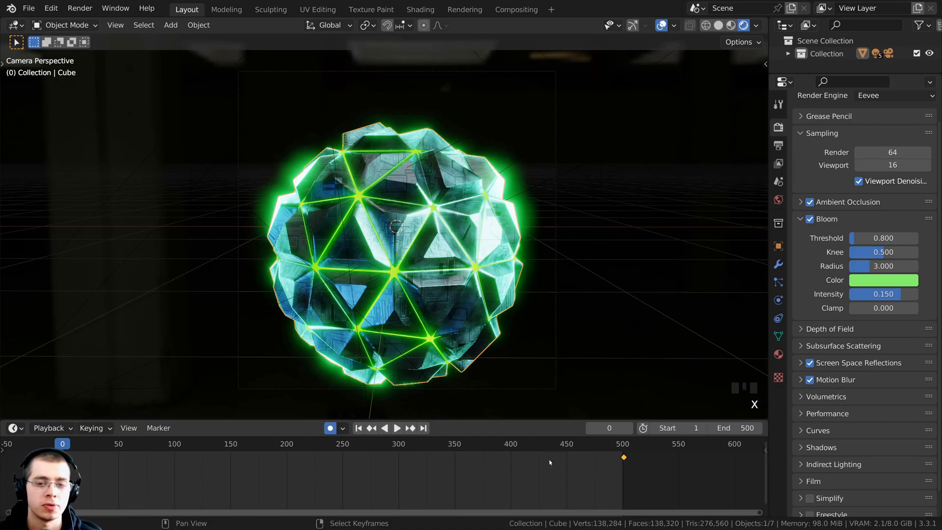
Set the current frame to 250 and insert a Location keyframe for the orb
left_click(606, 429)
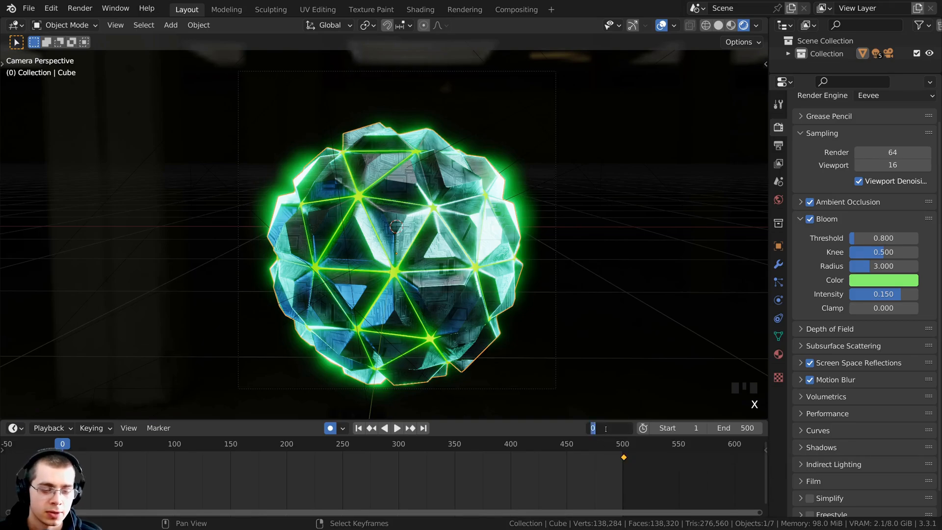
type("250")
key("Return")
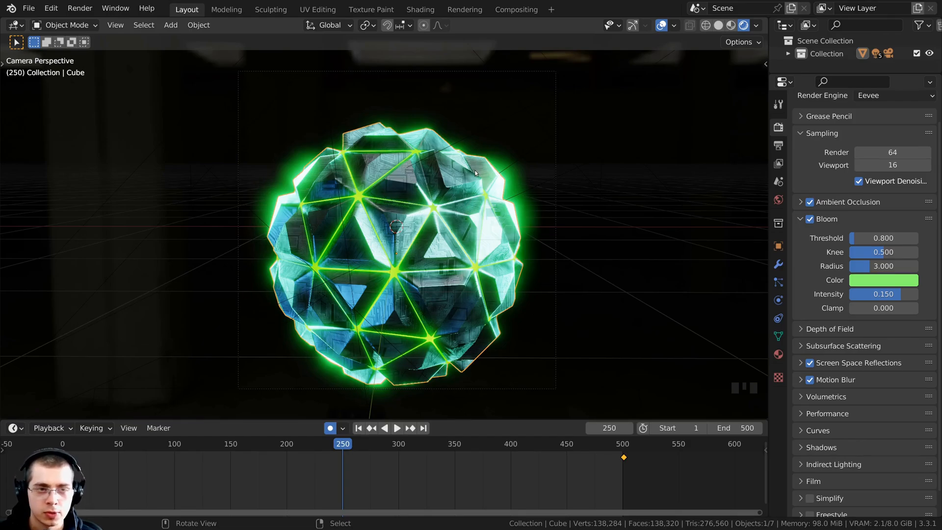
key("i")
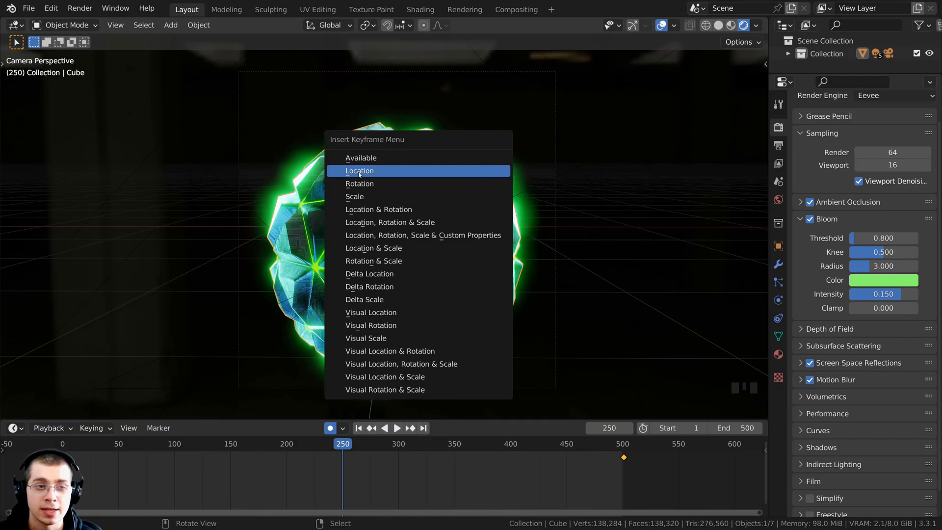
left_click(360, 171)
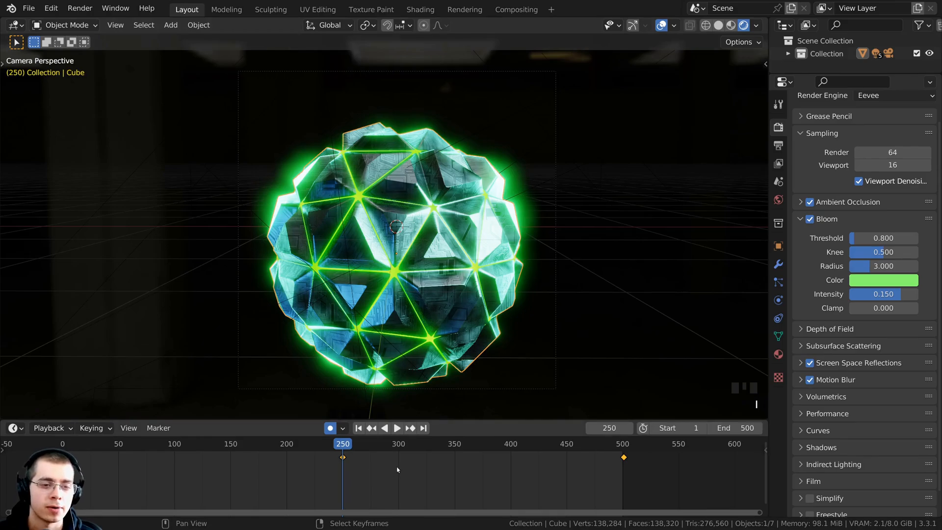
Switch to the calculator, place it beside the orb and divide 250 by 2
key("ctrl+w")
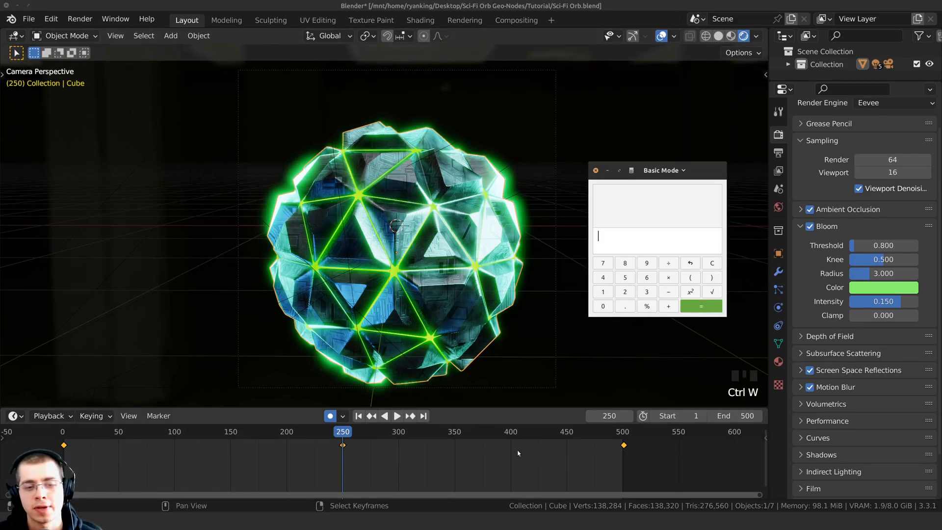
left_click_drag(711, 177, 691, 176)
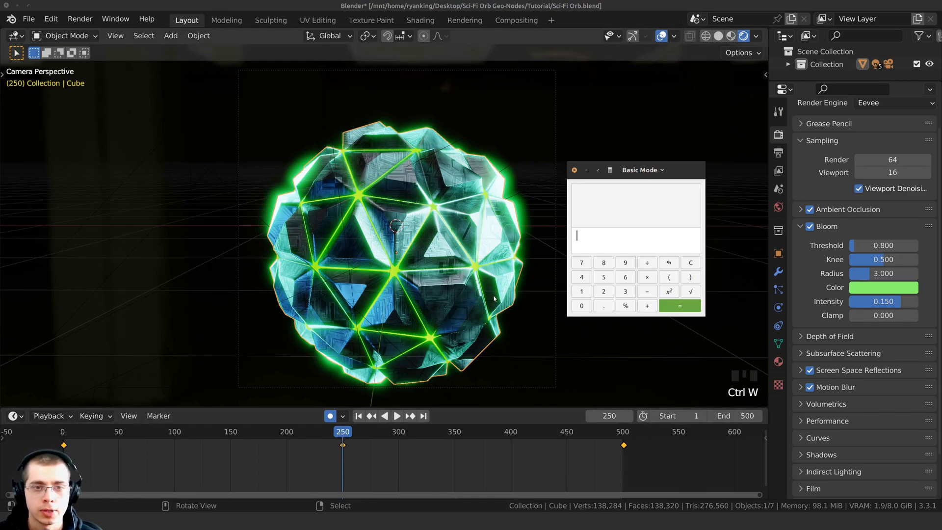
left_click(604, 291)
left_click(606, 280)
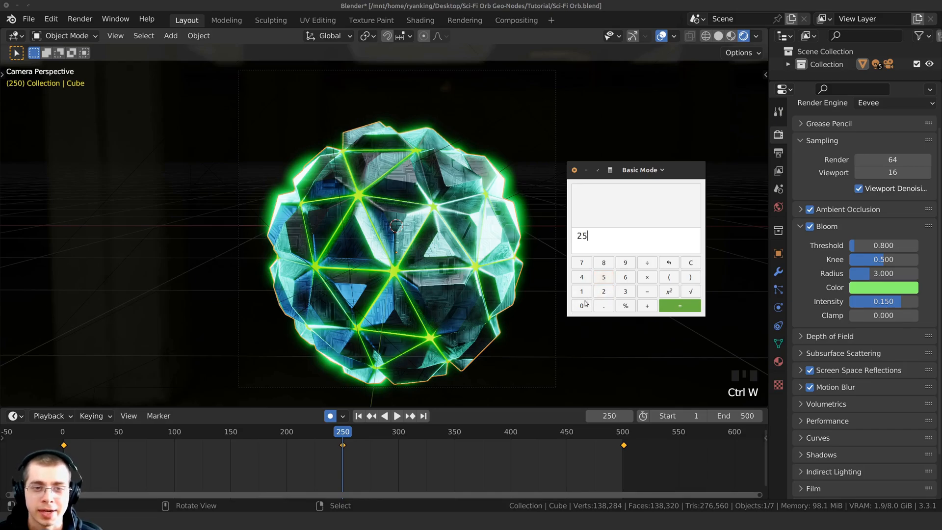
left_click(583, 306)
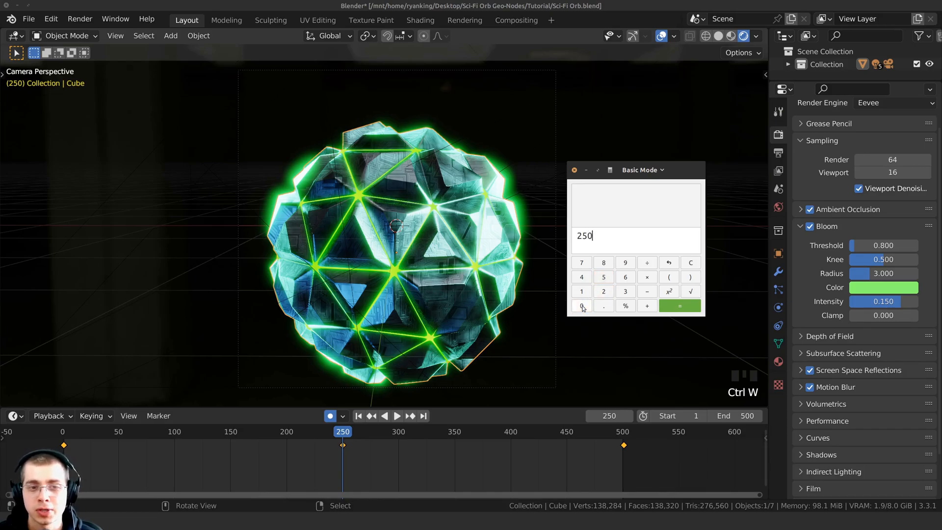
left_click(647, 263)
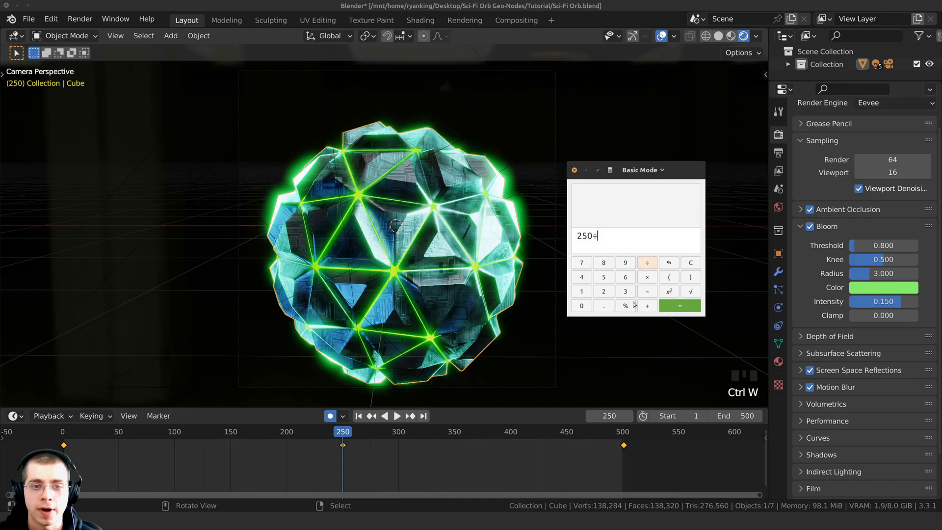
left_click(603, 291)
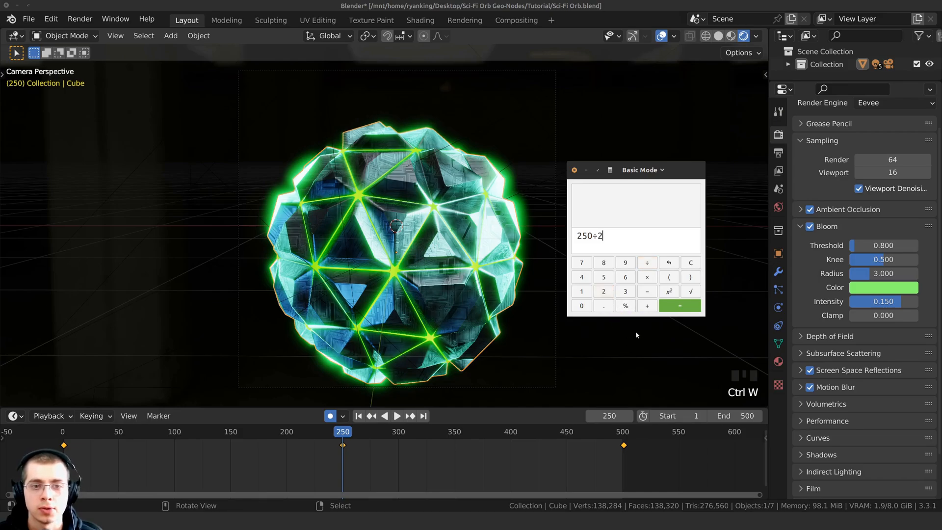
left_click(681, 308)
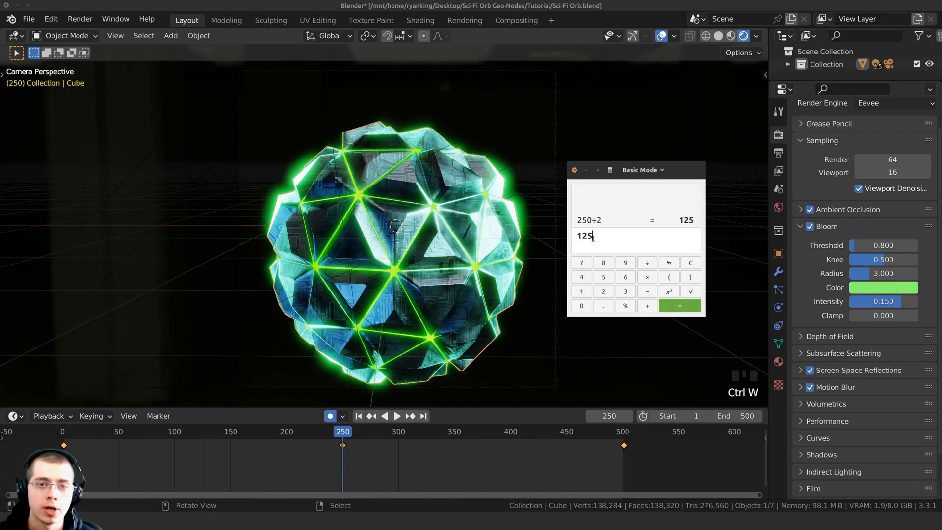
Back in Blender, set the current frame to 125 and insert a Location keyframe for the orb
left_click(609, 417)
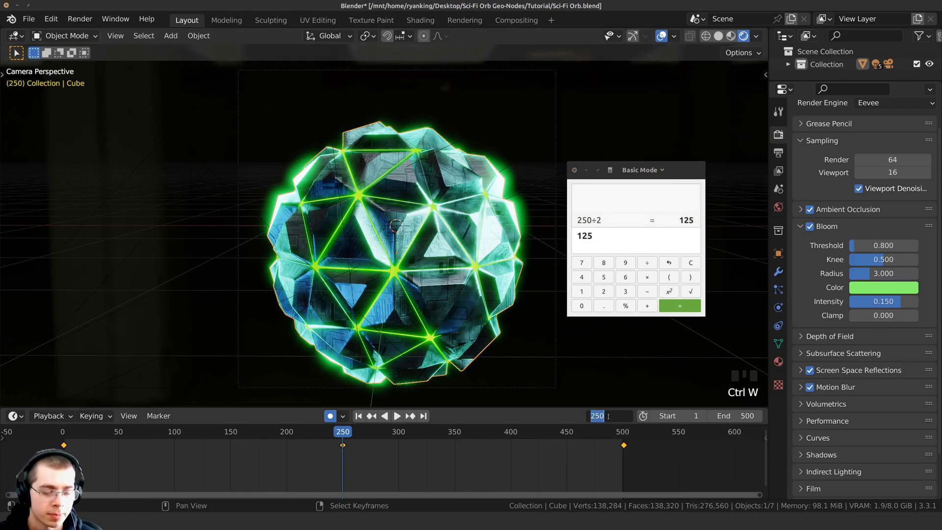
type("1")
key("Return")
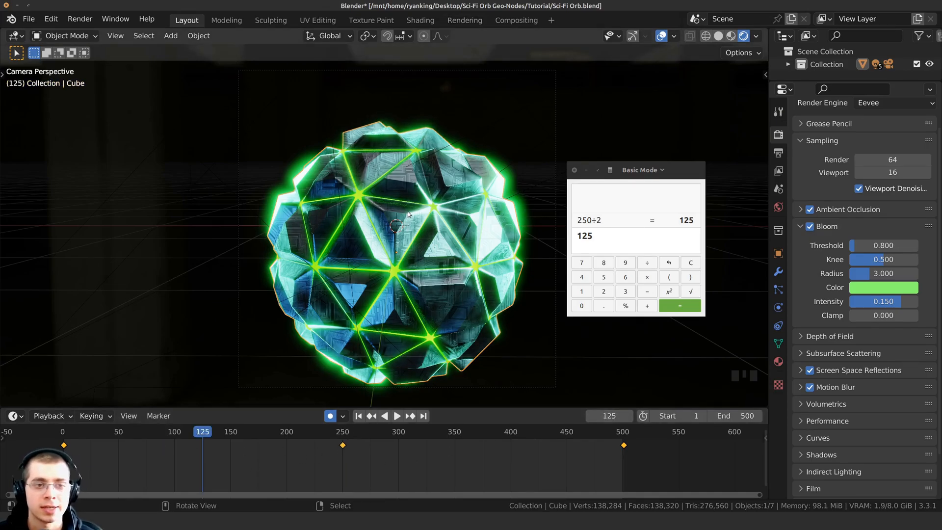
key("i")
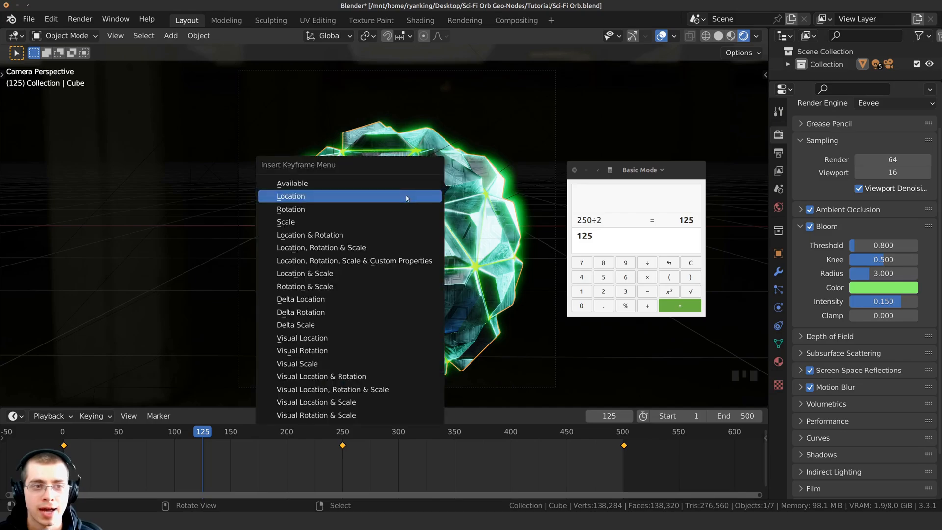
left_click(345, 197)
Switch to the calculator and multiply the previous result, 125, by 3
key("alt+Tab")
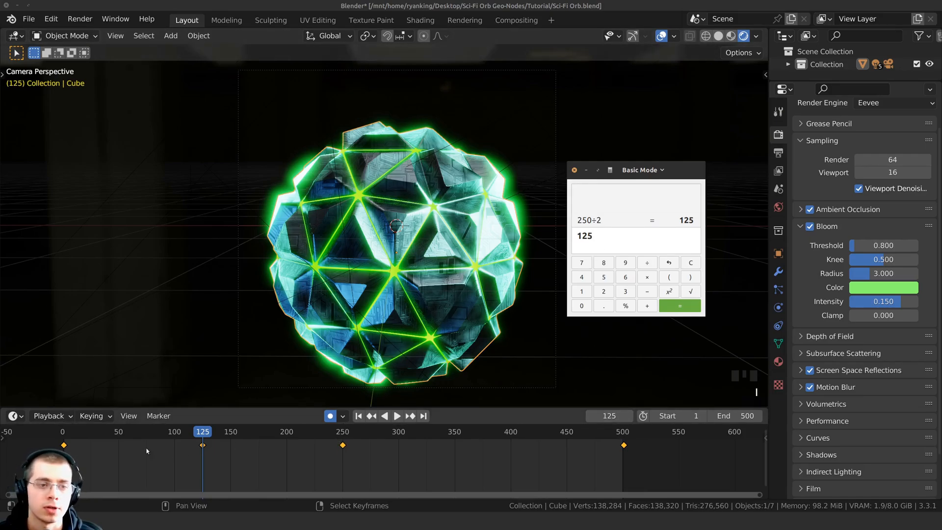
left_click(647, 278)
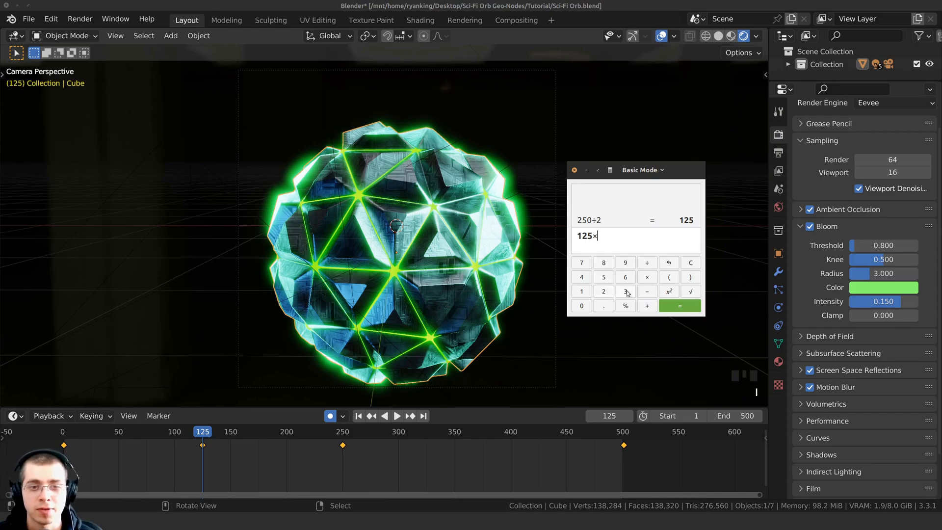
left_click(626, 292)
left_click(678, 308)
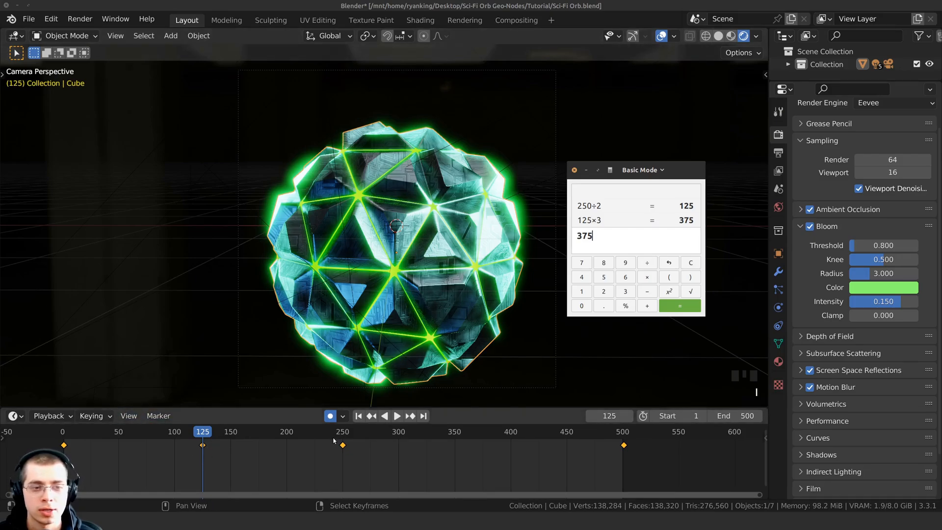
Back in Blender, set the current frame to 375 and insert a Location keyframe for the orb
left_click(608, 417)
type("3")
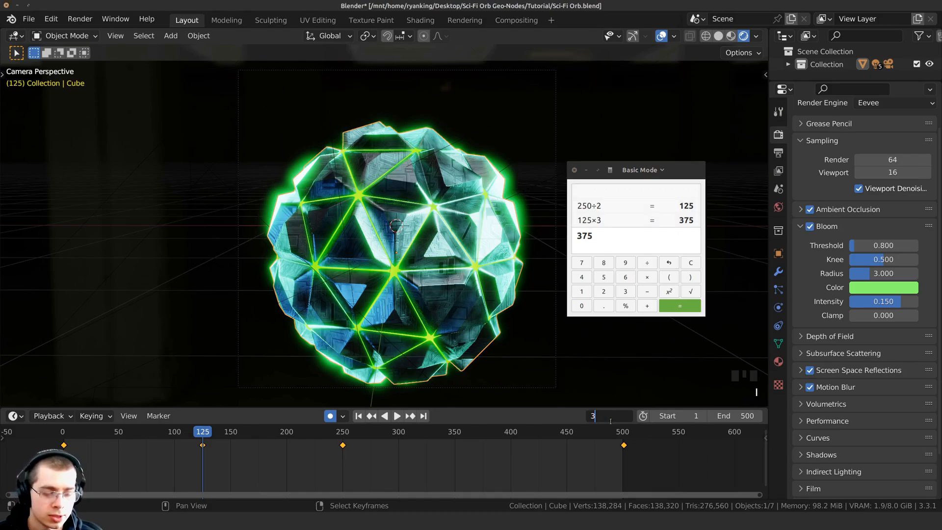
type("75")
left_click(611, 422)
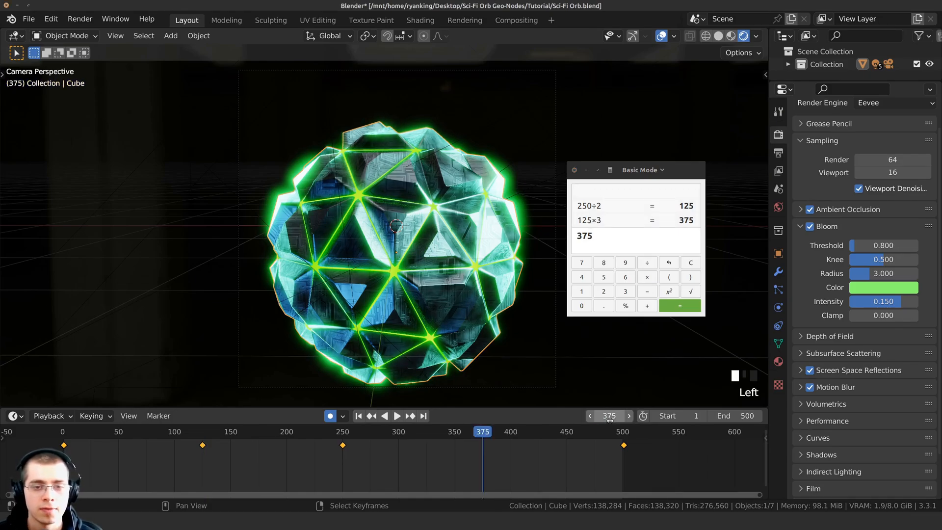
key("i")
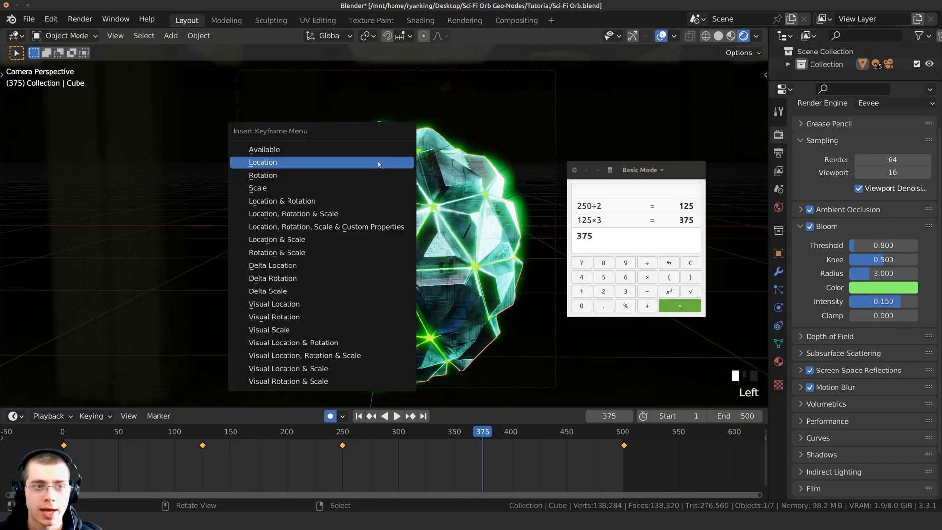
left_click(333, 163)
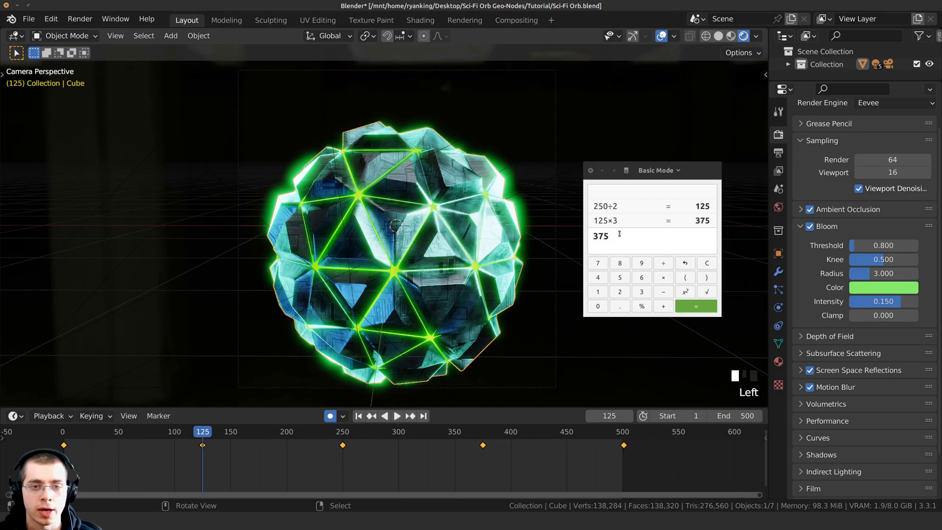
Switch to the calculator, replace the previous result with 125 and divide it by 2
left_click_drag(619, 234, 575, 252)
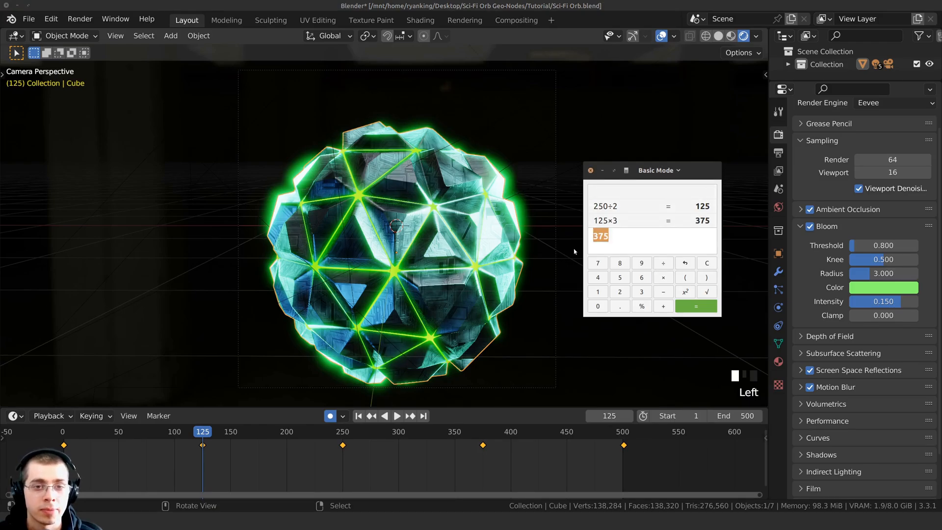
left_click(597, 291)
left_click(619, 292)
left_click(620, 278)
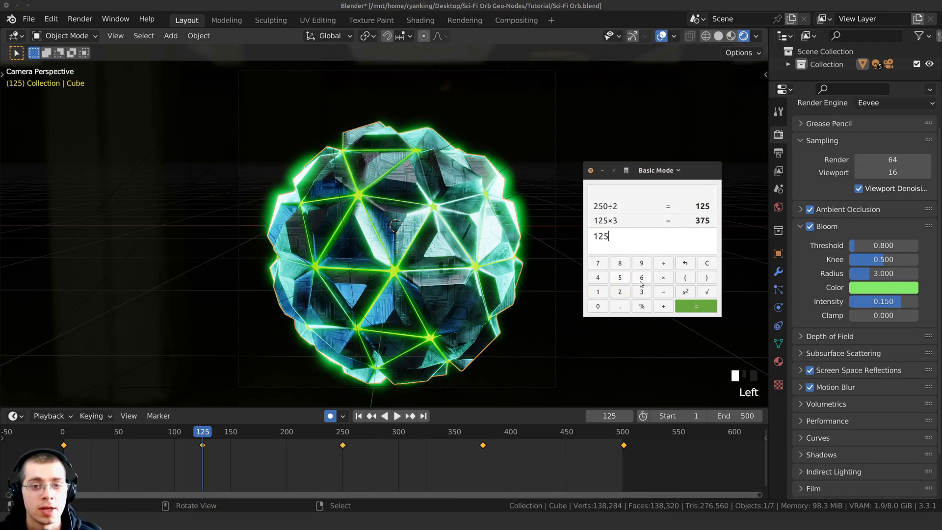
left_click(663, 263)
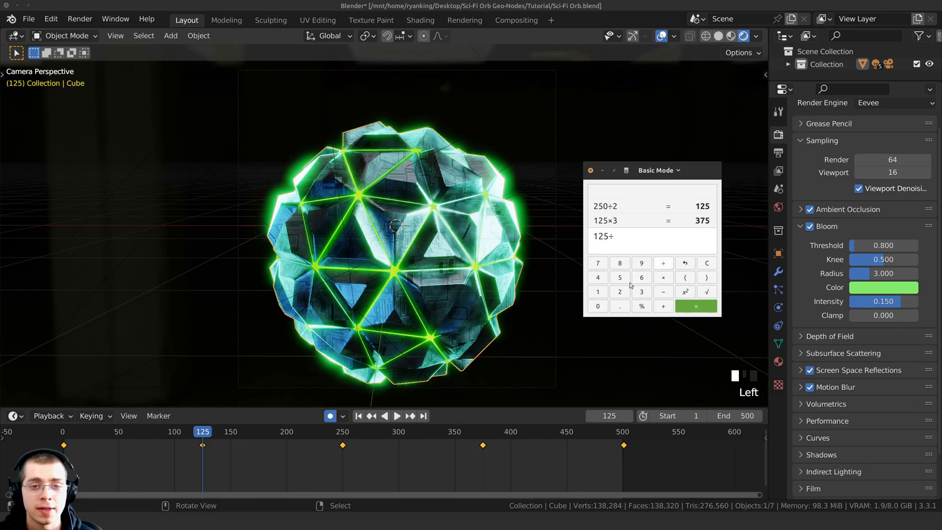
left_click(621, 293)
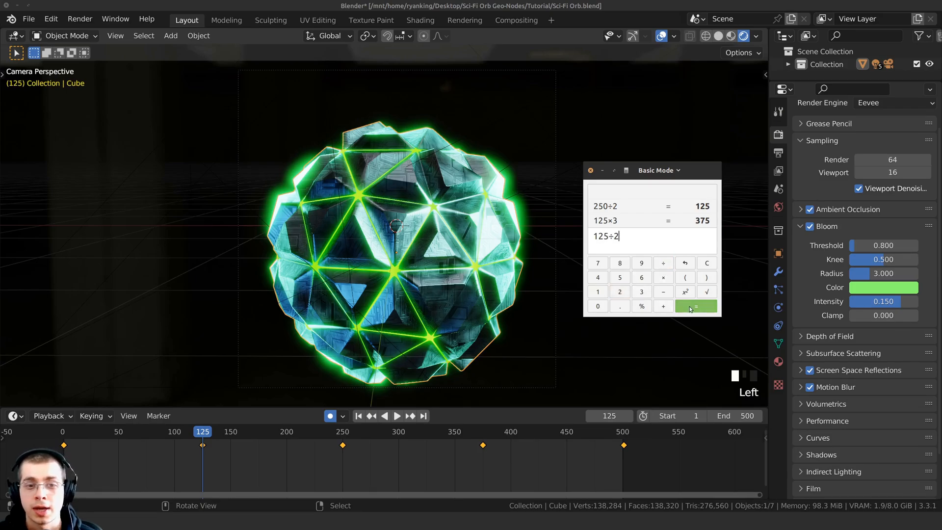
left_click(691, 308)
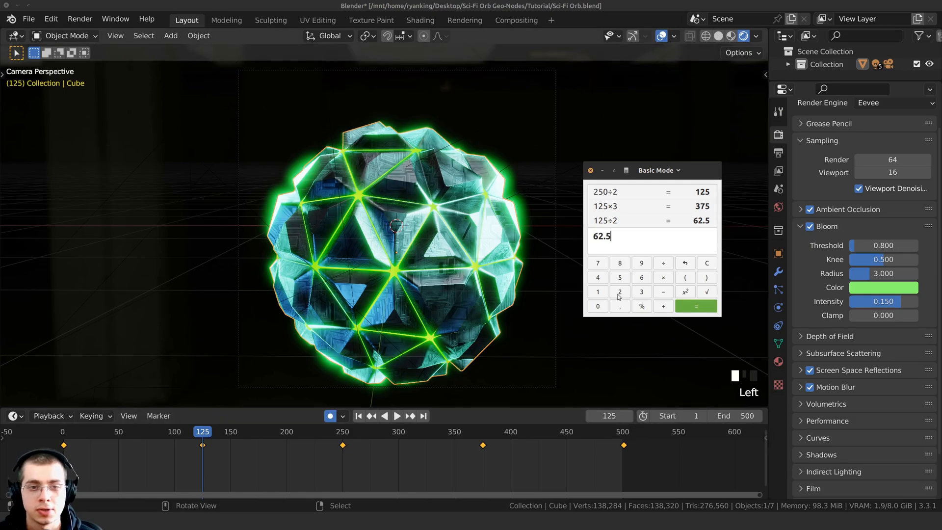
Back in Blender, set the current frame to 62 and move the orb up along the Z axis by about 0.35 m
left_click(609, 416)
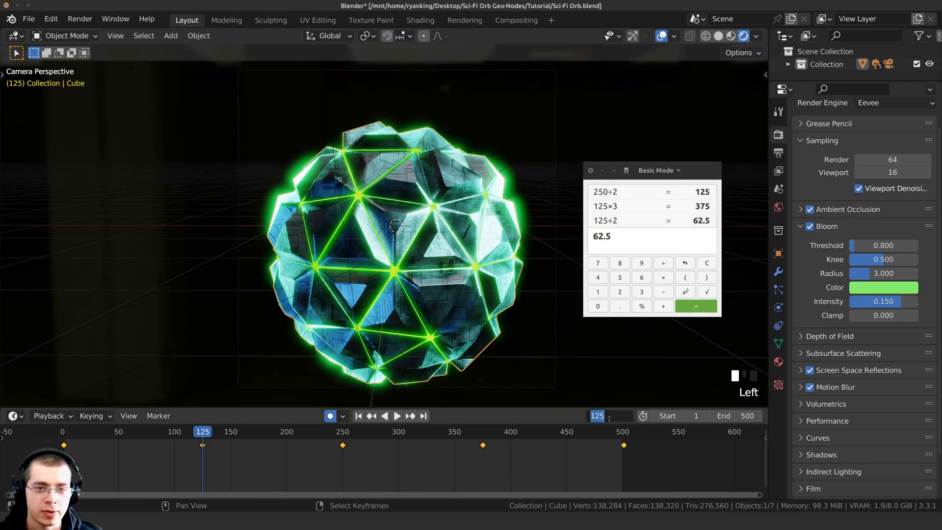
type("6")
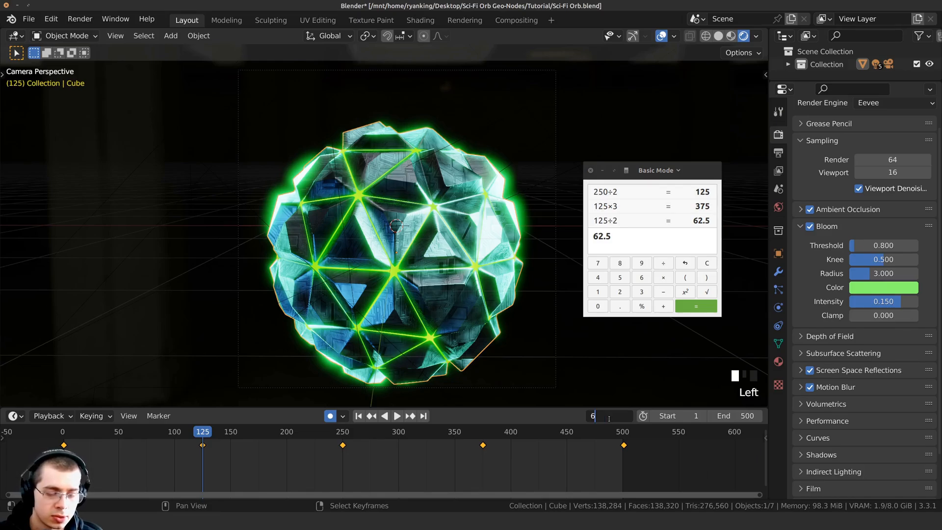
type("2")
key("Return")
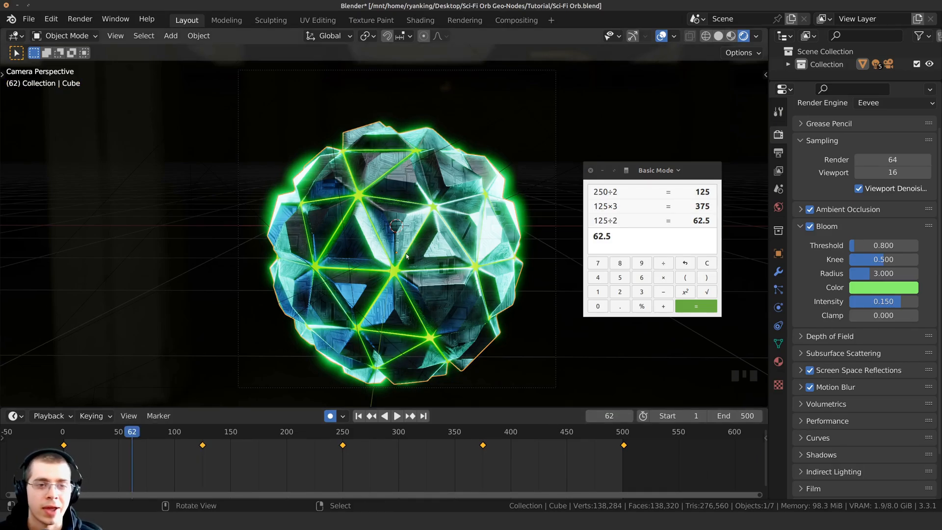
key("g")
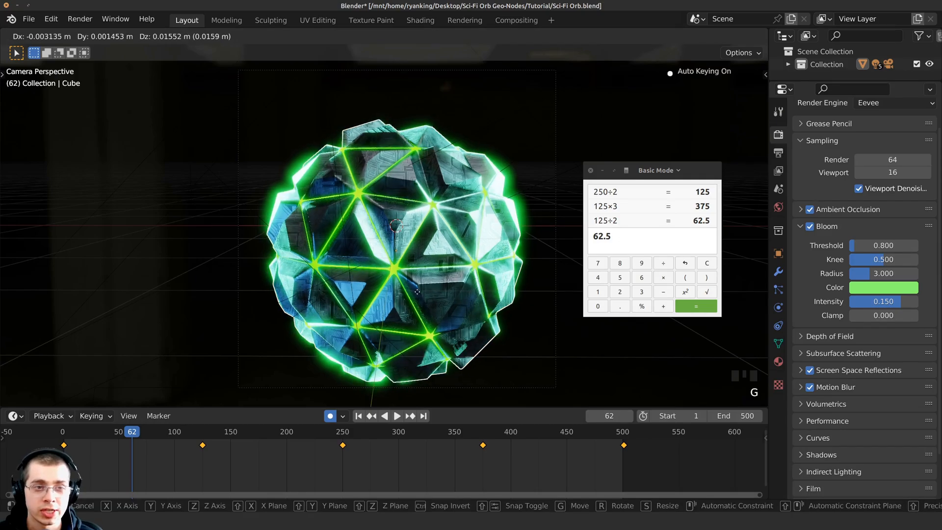
key("z")
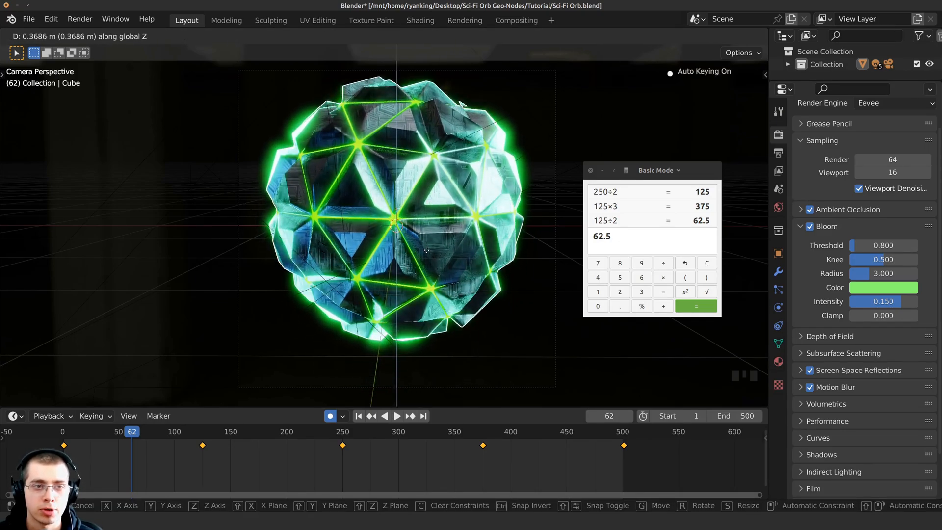
left_click(426, 255)
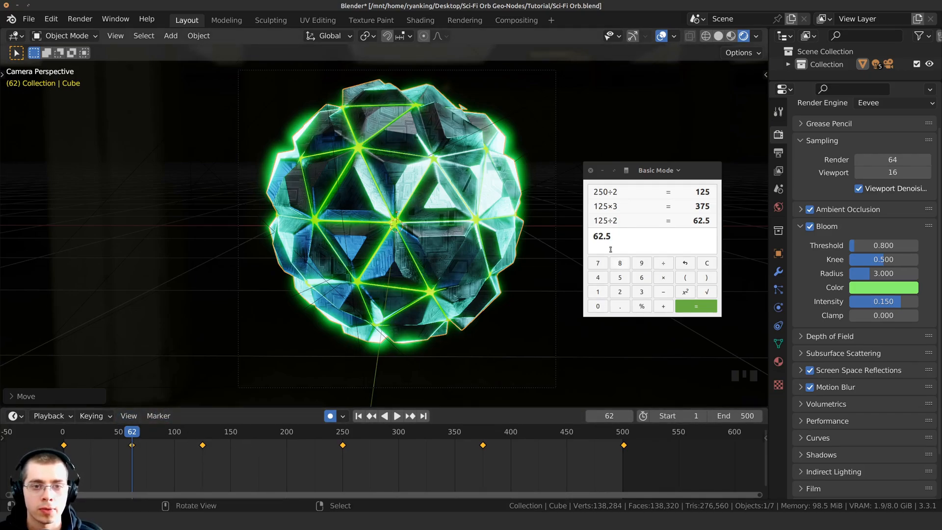
Switch to the calculator and multiply the previous result, 62.5, by 3
left_click(632, 241)
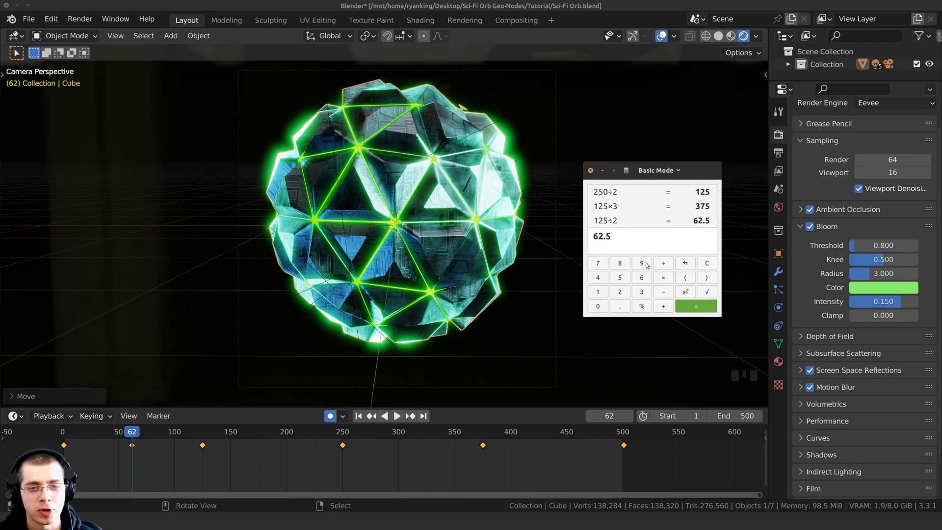
left_click(664, 277)
left_click(641, 292)
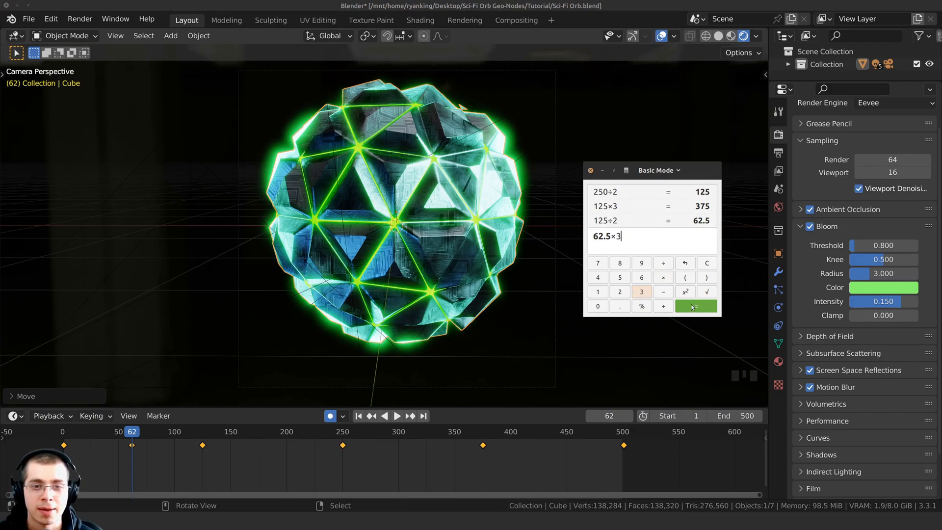
left_click(693, 307)
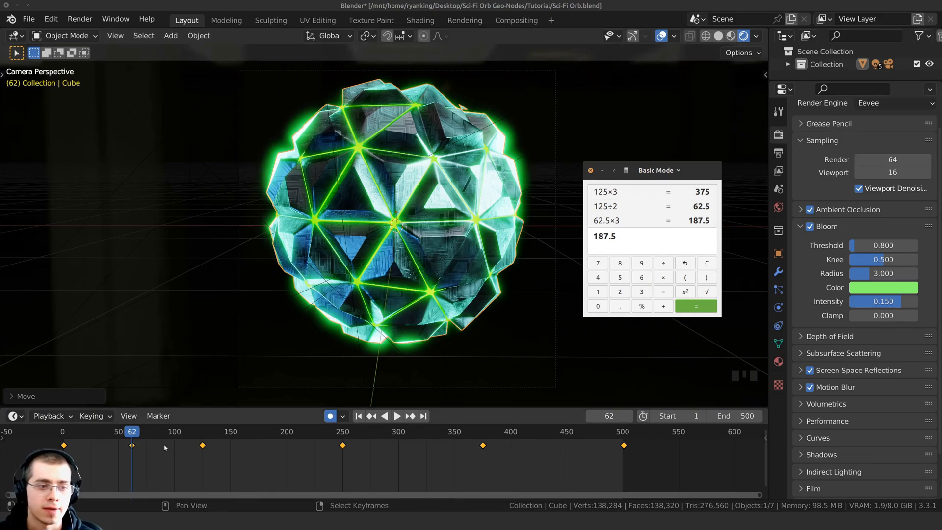
Back in Blender, set the current frame to 187 and duplicate the raised orb's keyframe from frame 62 to frame 187
double_click(602, 416)
type("1")
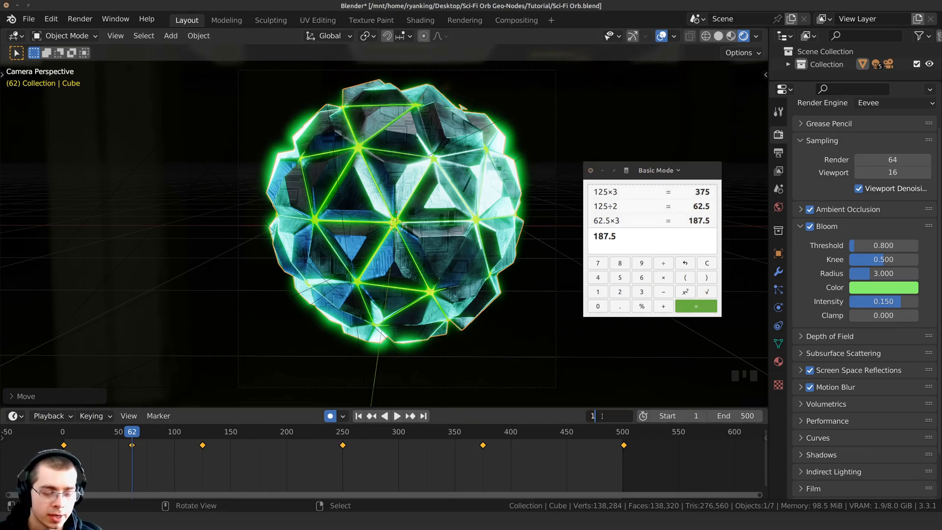
type("87")
key("Return")
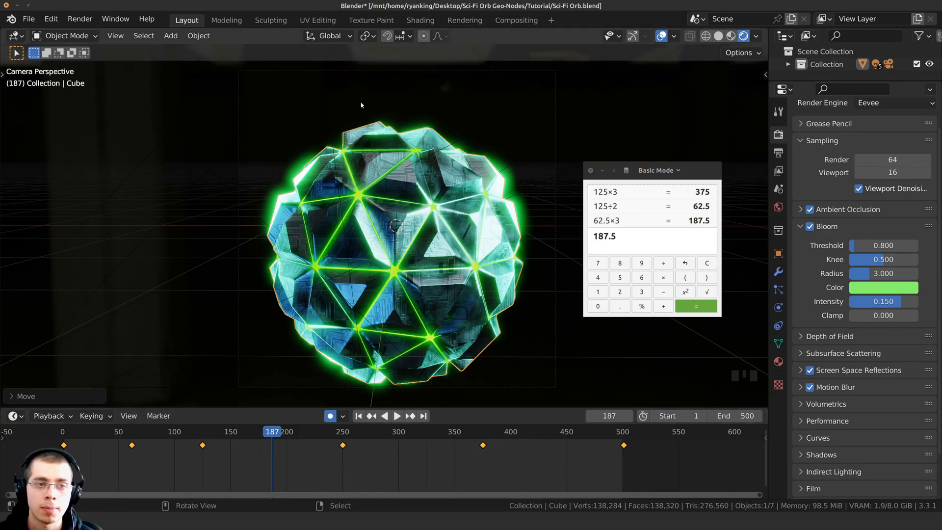
right_click(131, 446)
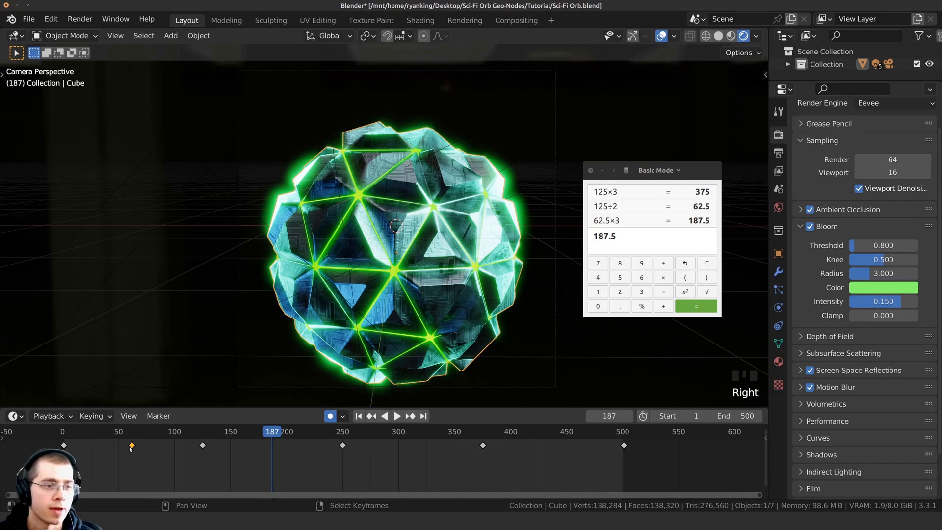
scroll(147, 442, "up", 4)
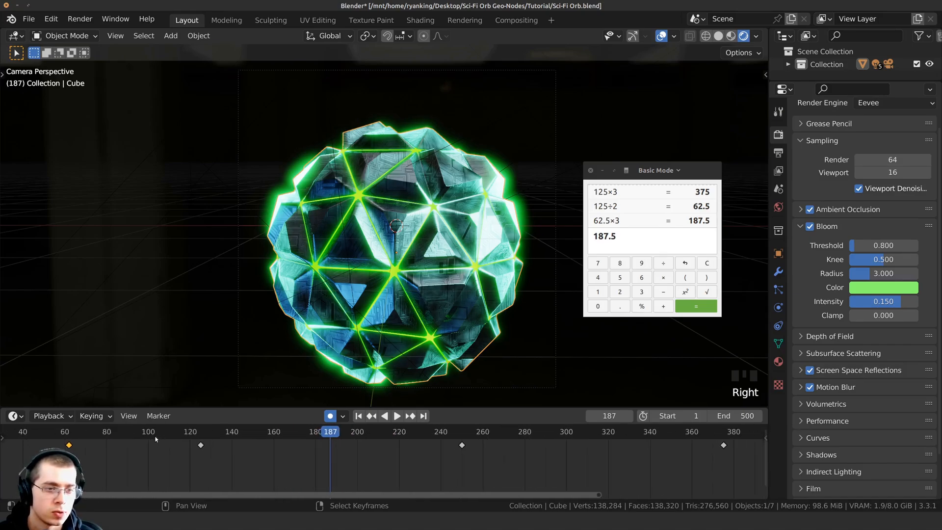
scroll(156, 439, "up", 2)
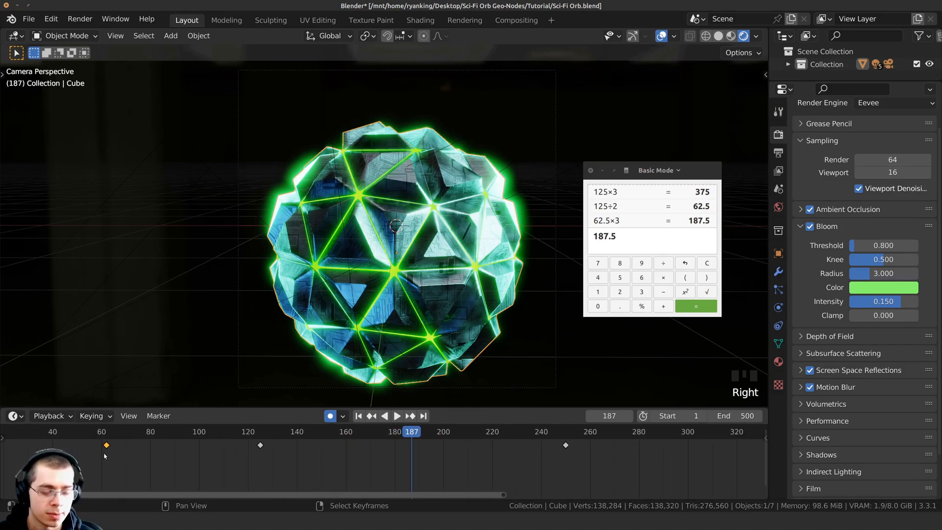
key("shift+d")
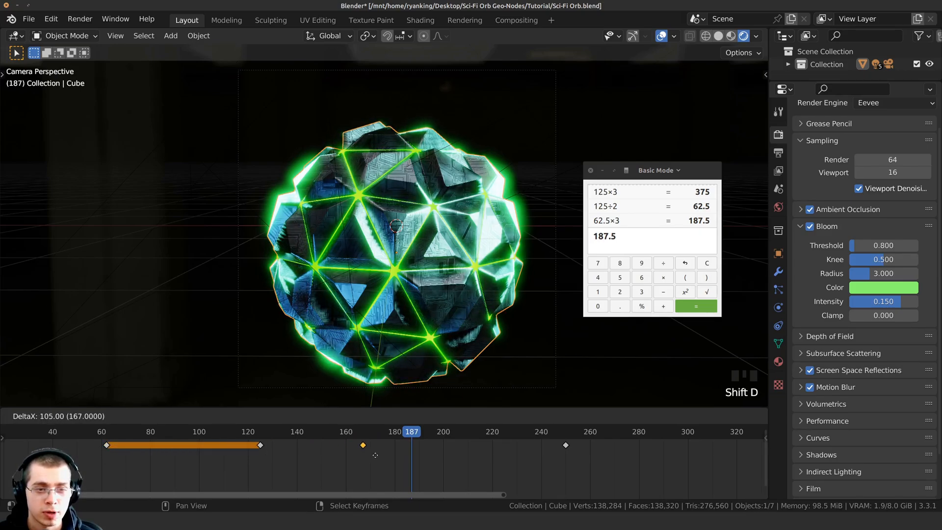
left_click(415, 456)
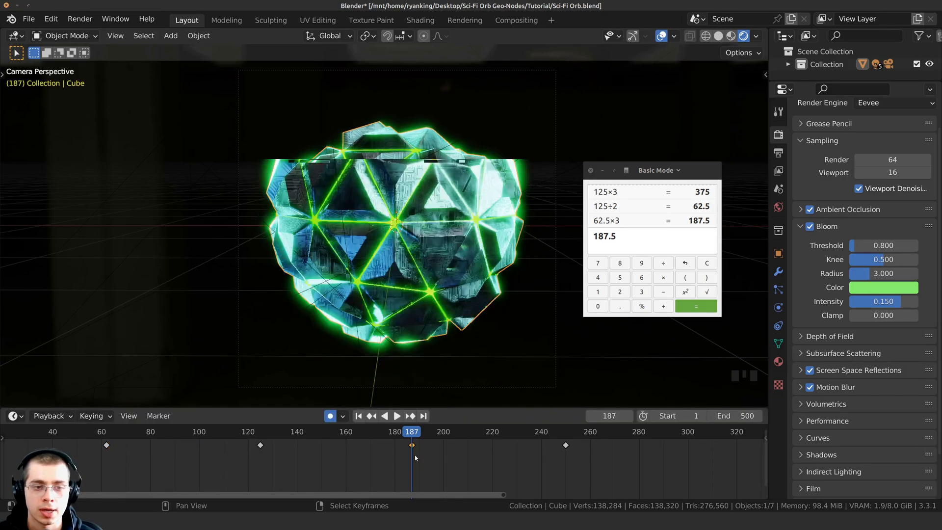
Play the animation, restarting it from the first frame, to check the orb's vertical motion, and stop playback
scroll(411, 463, "down", 4)
key("space")
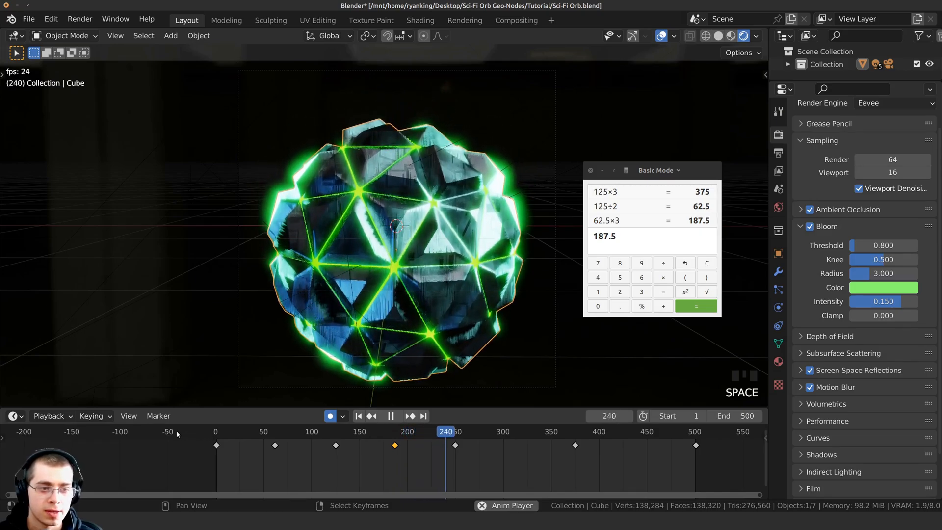
key("shift+Left")
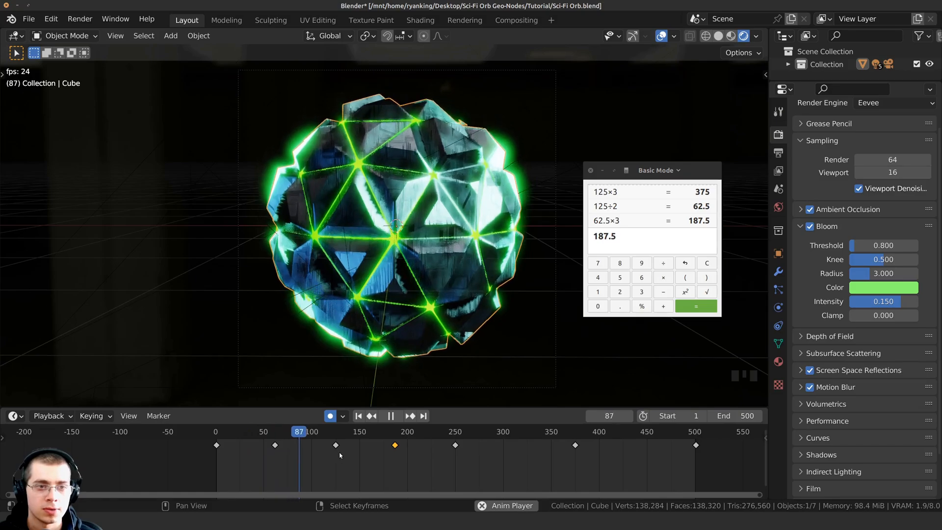
key("space")
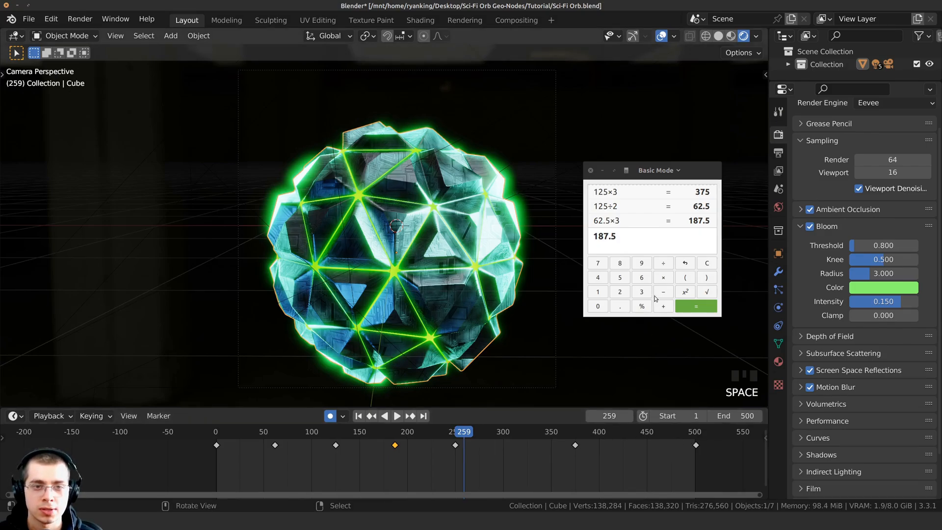
Switch to the calculator, clear the previous result and multiply 62.5 by 5
left_click(629, 238)
key("Escape")
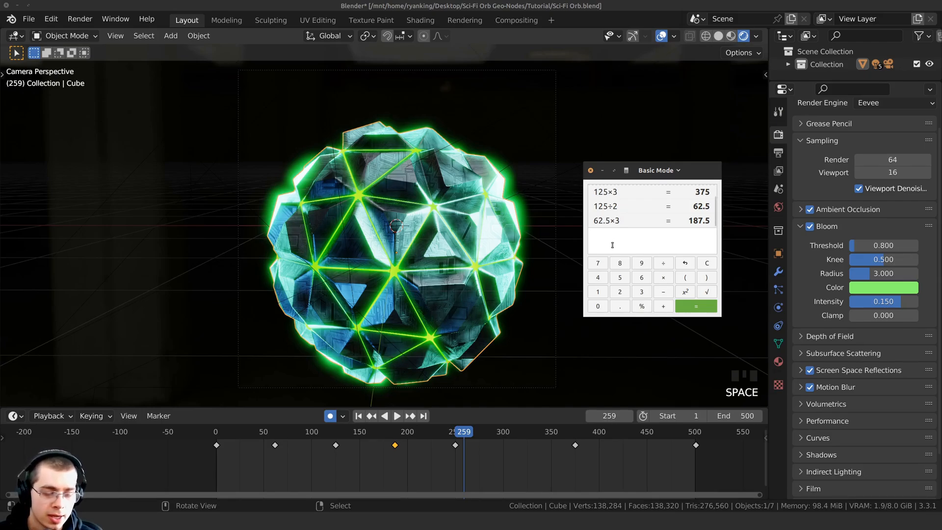
type("2.5")
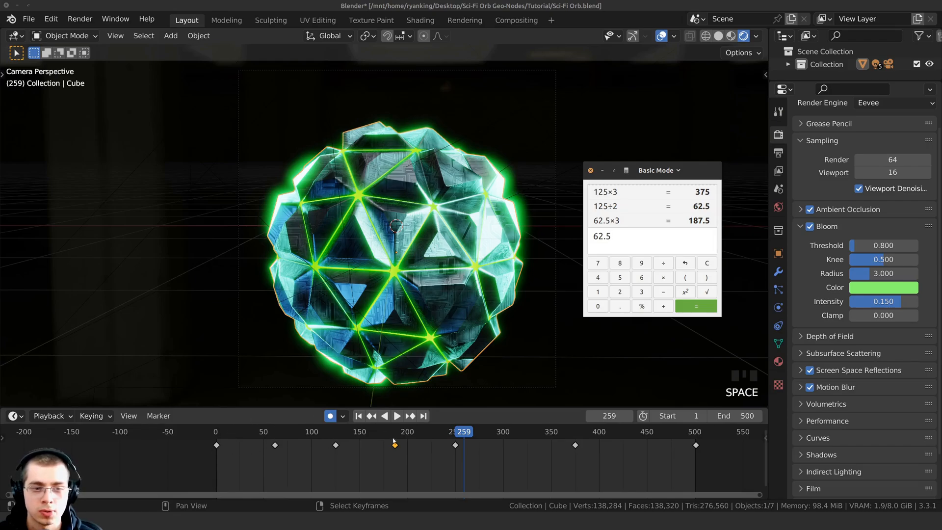
left_click(663, 278)
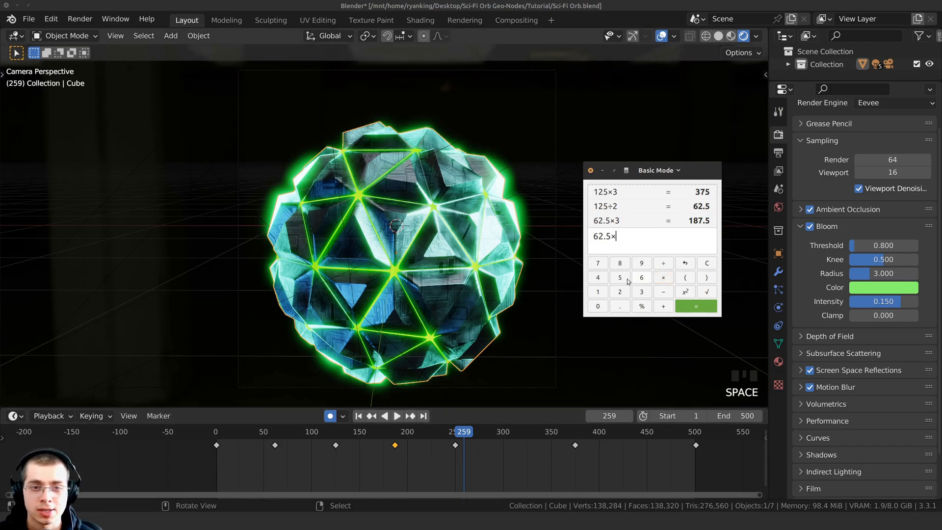
left_click(624, 281)
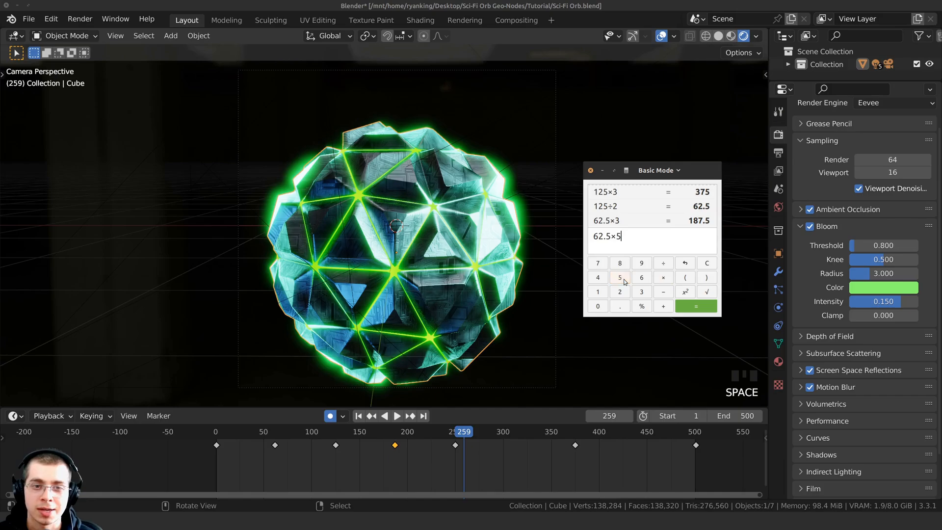
left_click(695, 307)
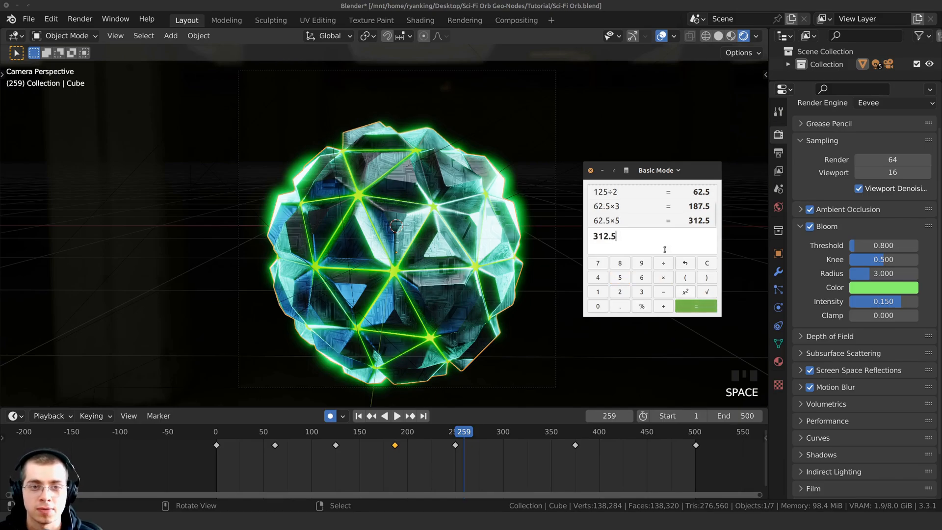
Back in Blender, set the current frame to 312 and duplicate the keyframe at frame 187 to frame 312
left_click(609, 416)
type("3")
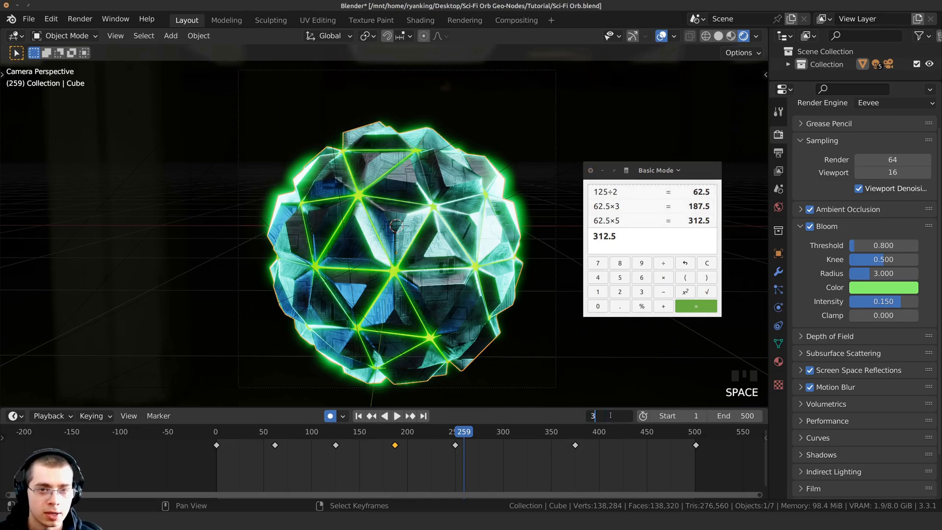
type("12")
left_click(603, 369)
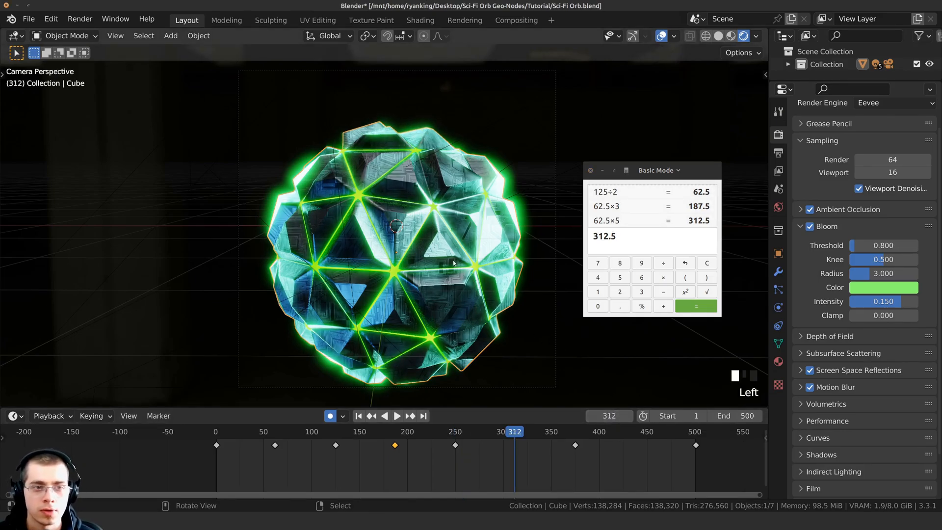
scroll(397, 446, "up", 3)
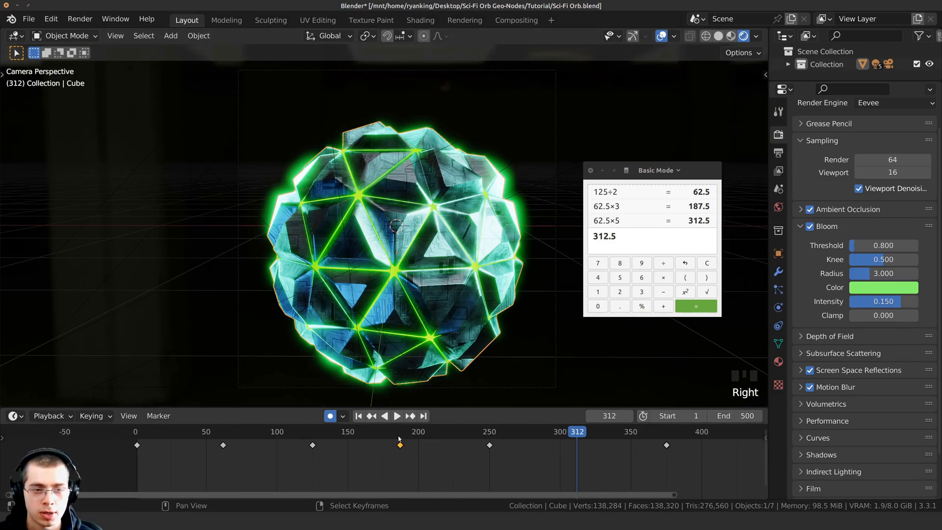
key("shift+d")
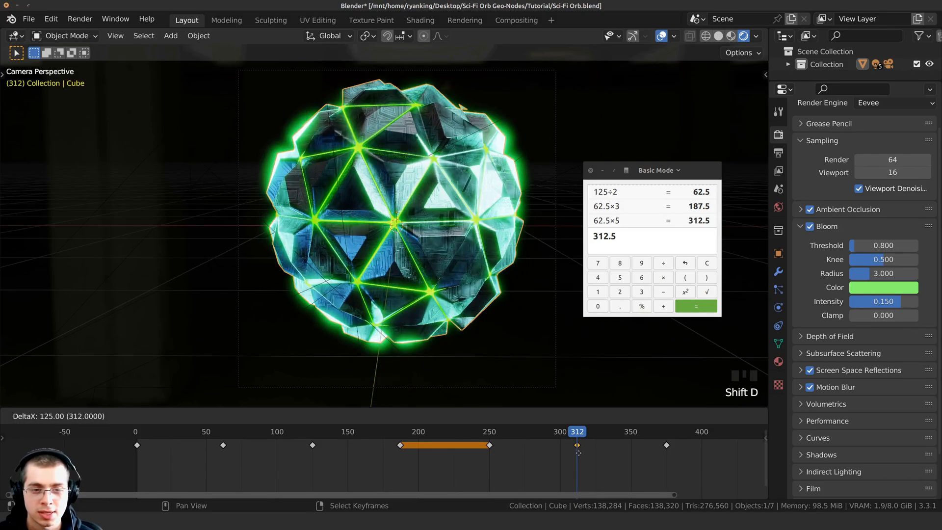
left_click(579, 452)
scroll(490, 447, "down", 4)
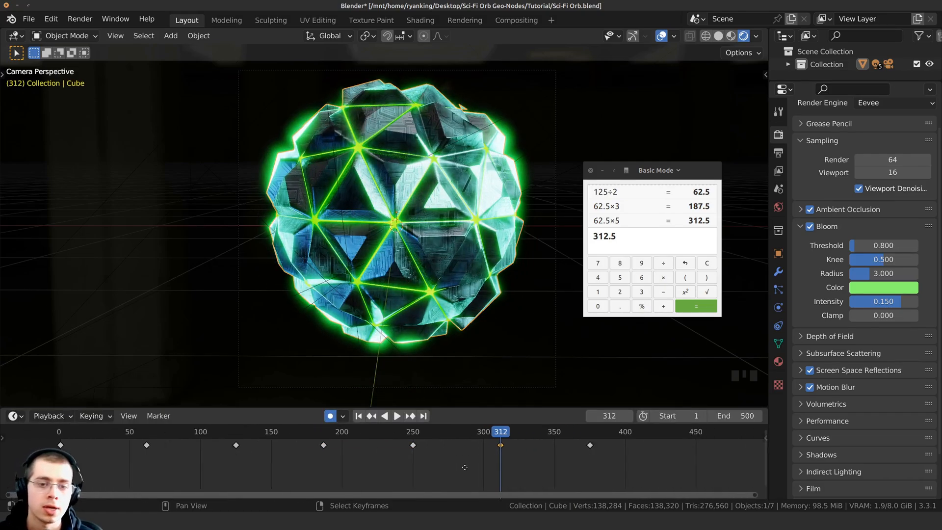
scroll(340, 473, "down", 1)
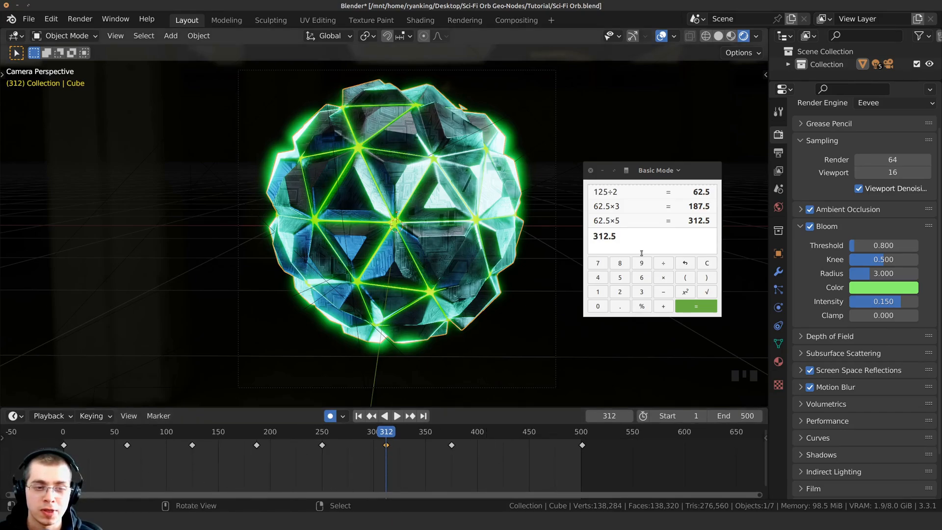
Switch to the calculator, clear the previous result and multiply 62.5 by 7
left_click_drag(646, 243, 590, 241)
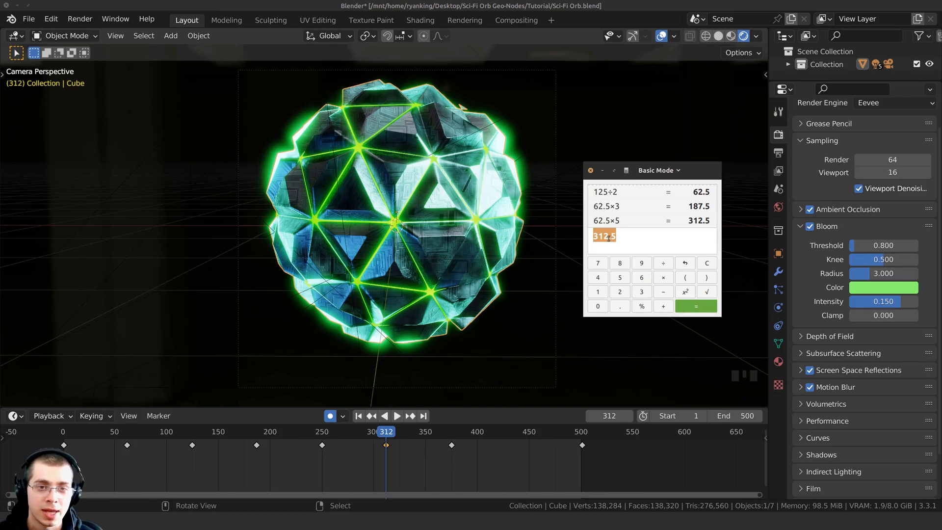
type("6")
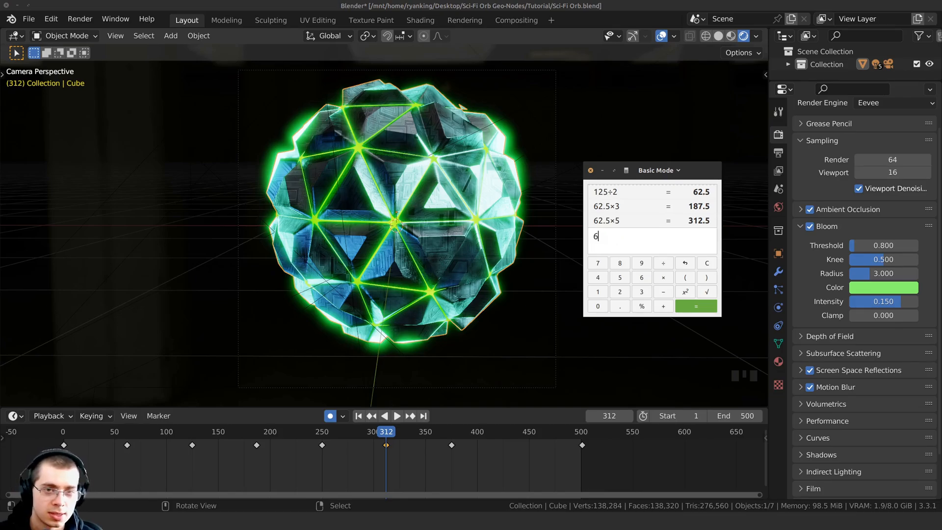
type("2.5")
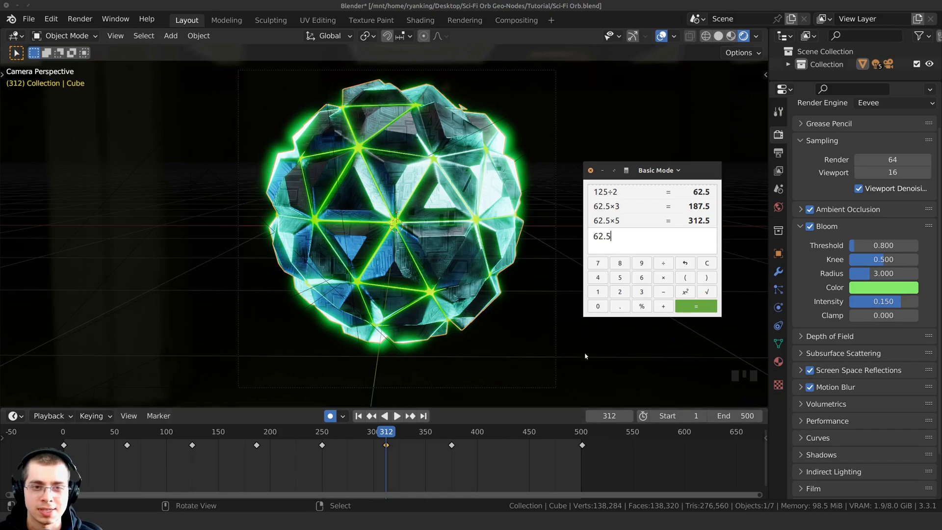
type("*")
left_click(598, 265)
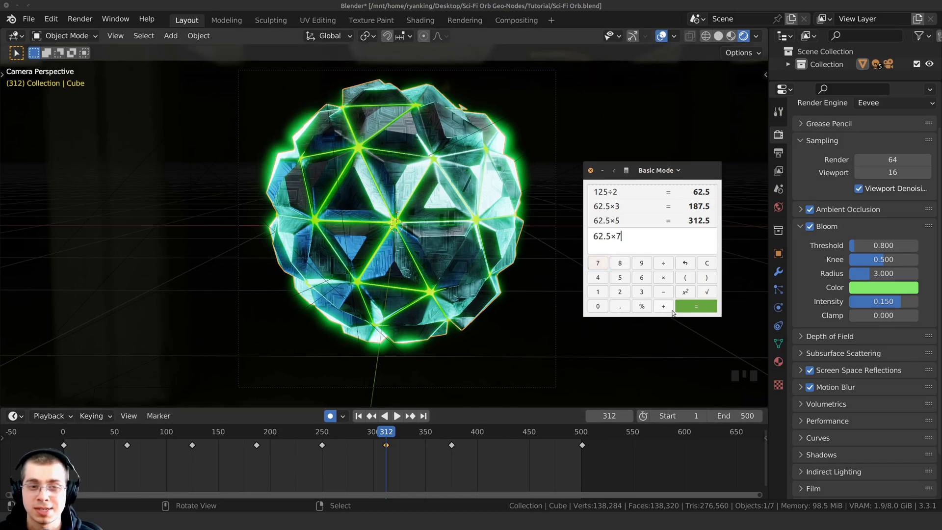
left_click(696, 306)
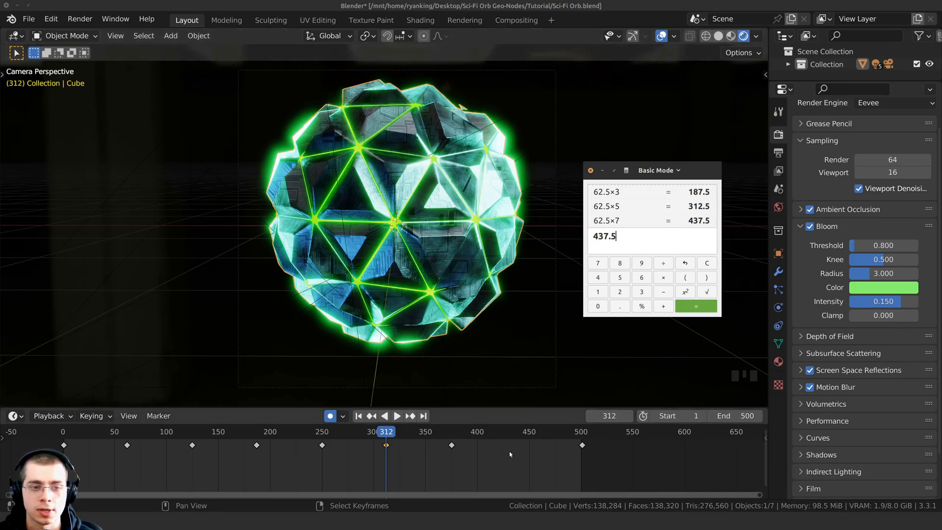
Back in Blender, set the current frame to 437 and duplicate the raised orb's keyframe from frame 312 to frame 437
left_click(610, 416)
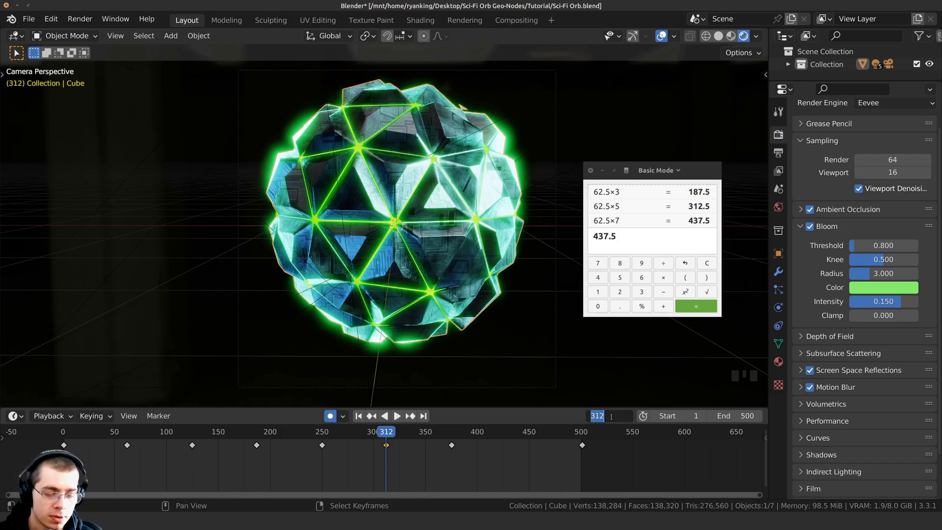
type("437")
key("Return")
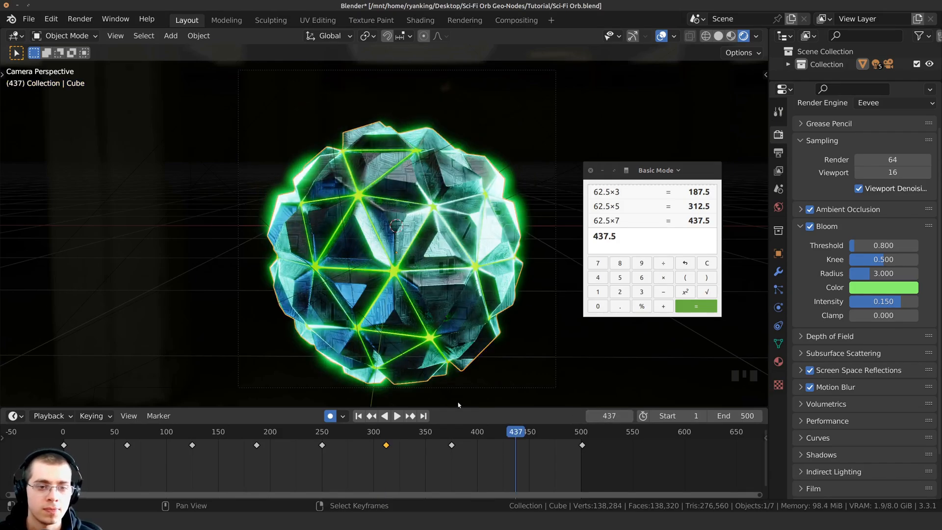
scroll(388, 462, "up", 2)
right_click(387, 445)
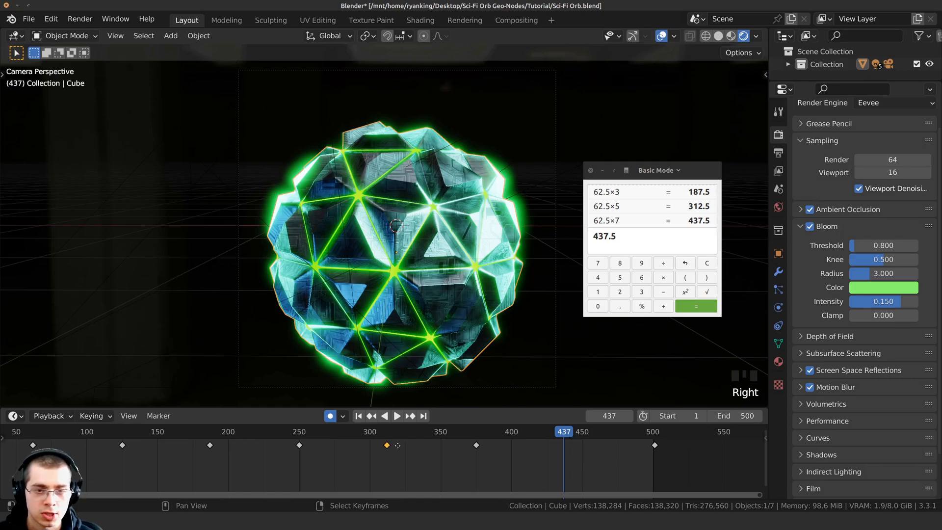
key("shift+d")
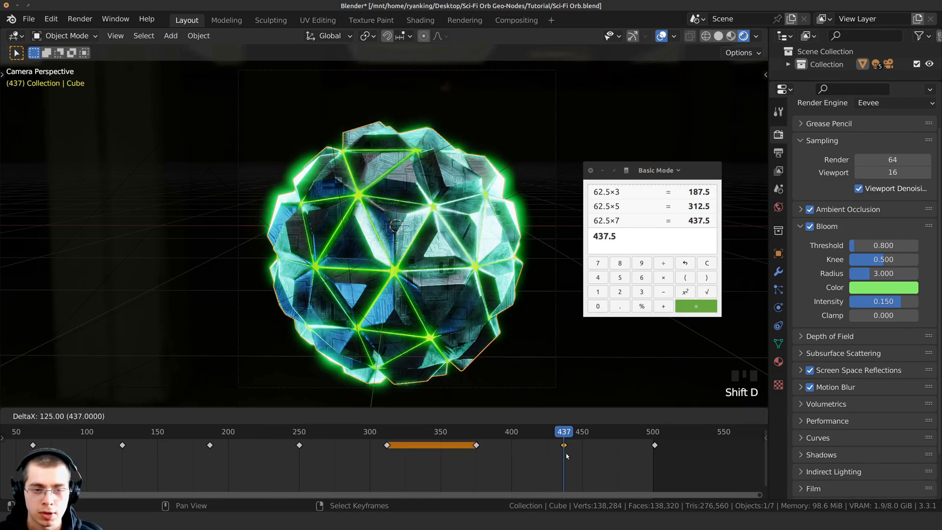
left_click(567, 456)
middle_click_drag(566, 456, 469, 459)
scroll(463, 461, "up", 10)
key("g")
right_click(556, 456)
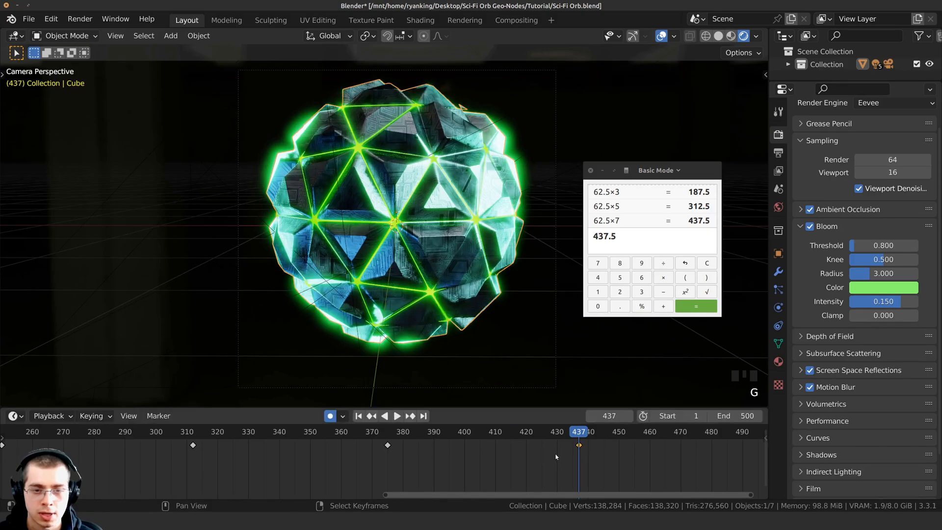
Play the animation through its loop to check the orb's up-and-down motion across all keyframes, and stop playback
scroll(466, 458, "down", 7)
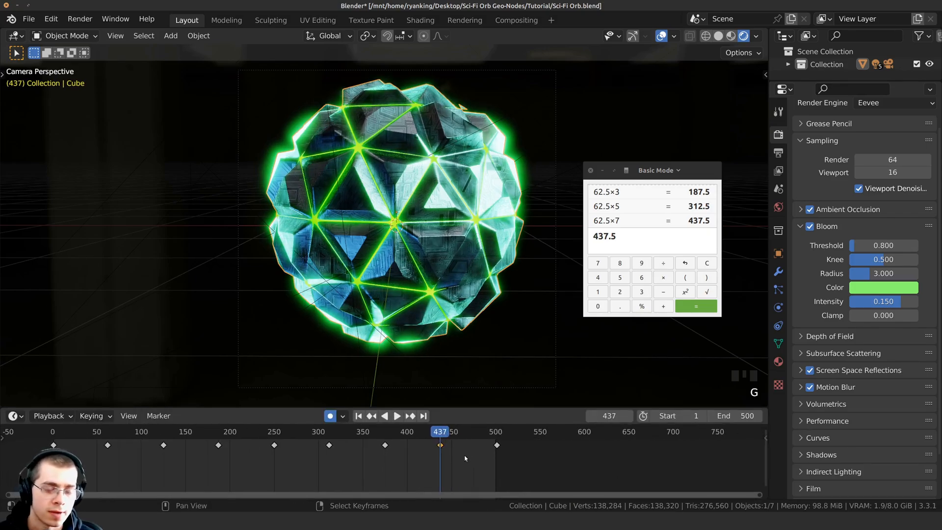
key("space")
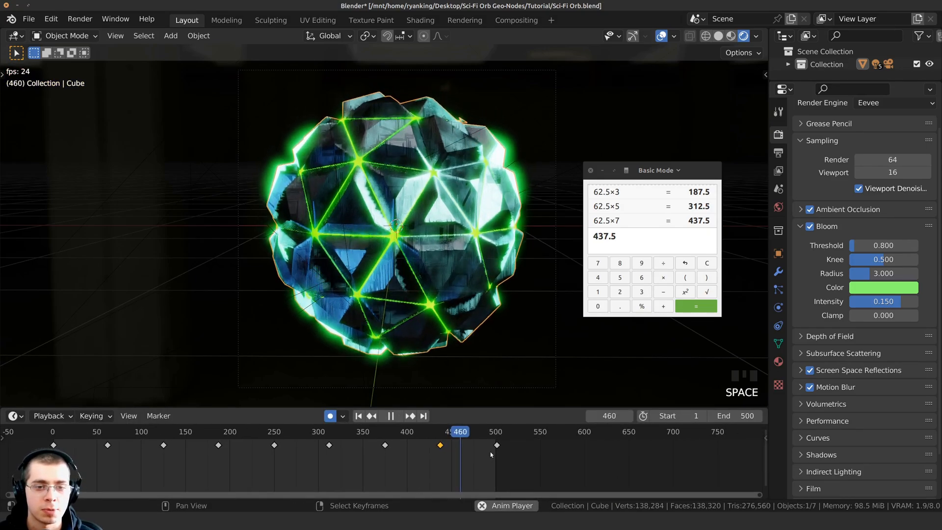
scroll(322, 451, "down", 4)
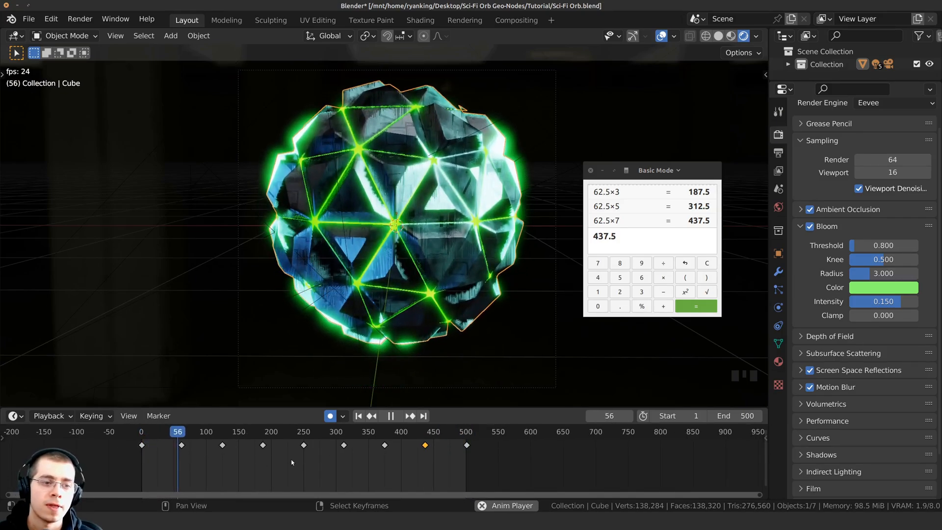
left_click(460, 445)
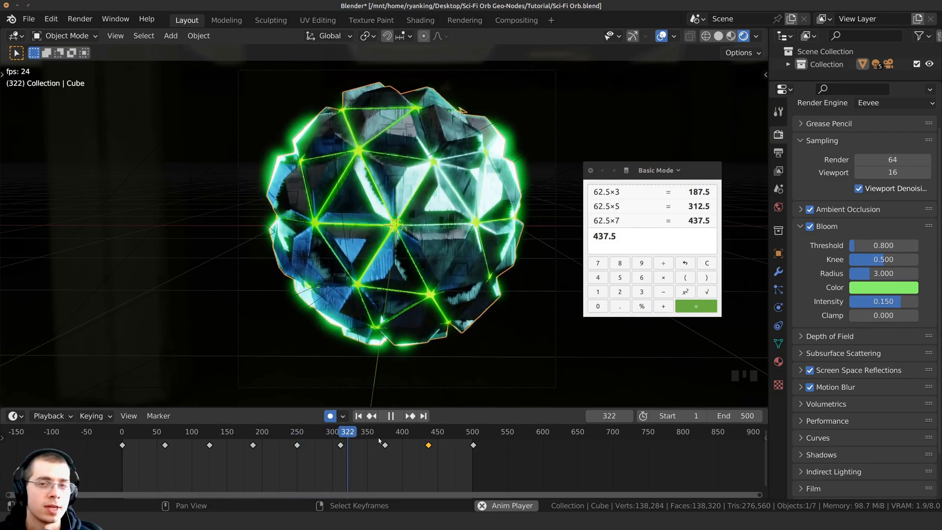
scroll(390, 442, "up", 1)
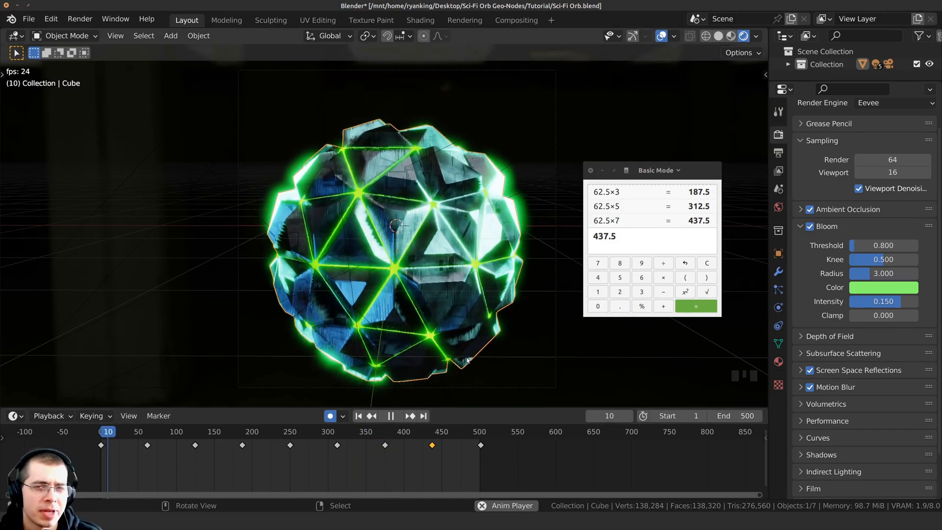
middle_click_drag(255, 490, 466, 484)
scroll(467, 484, "up", 5)
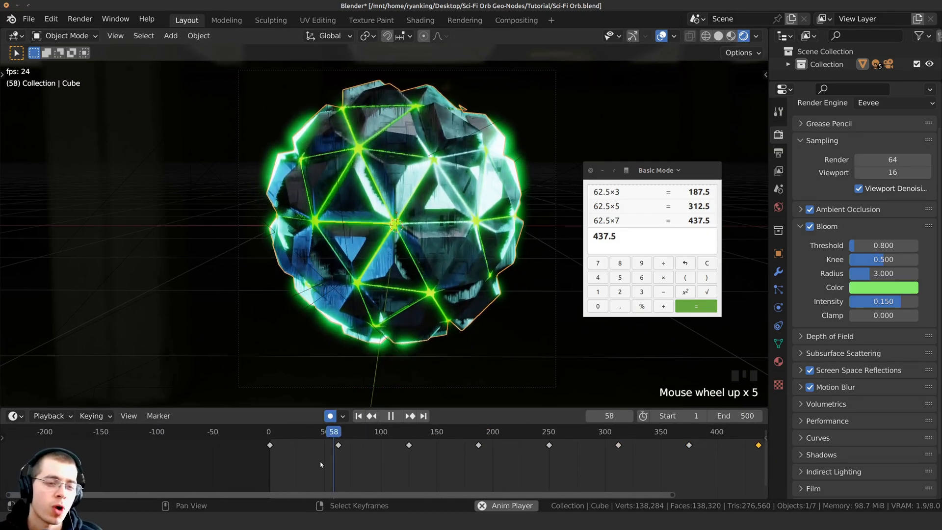
key("space")
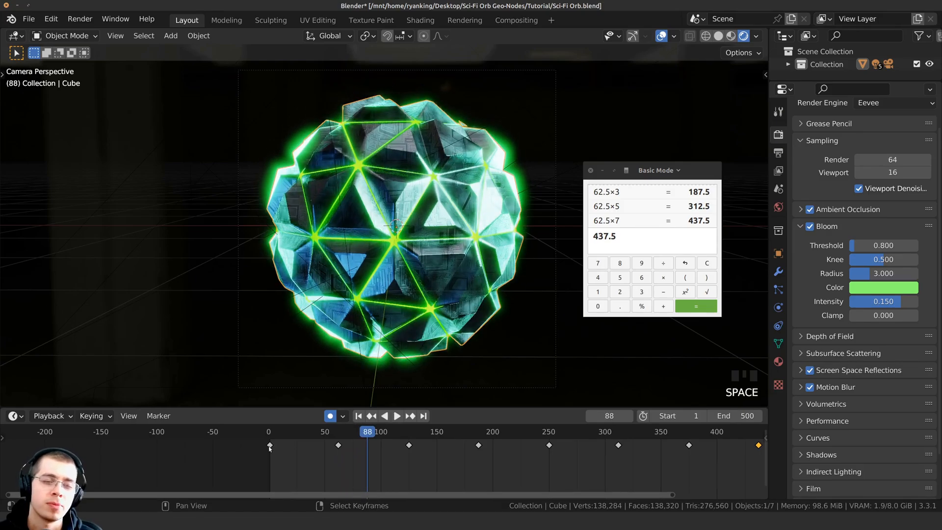
left_click(270, 448)
left_click_drag(407, 440, 363, 437)
scroll(390, 447, "down", 8)
key("r")
key("z")
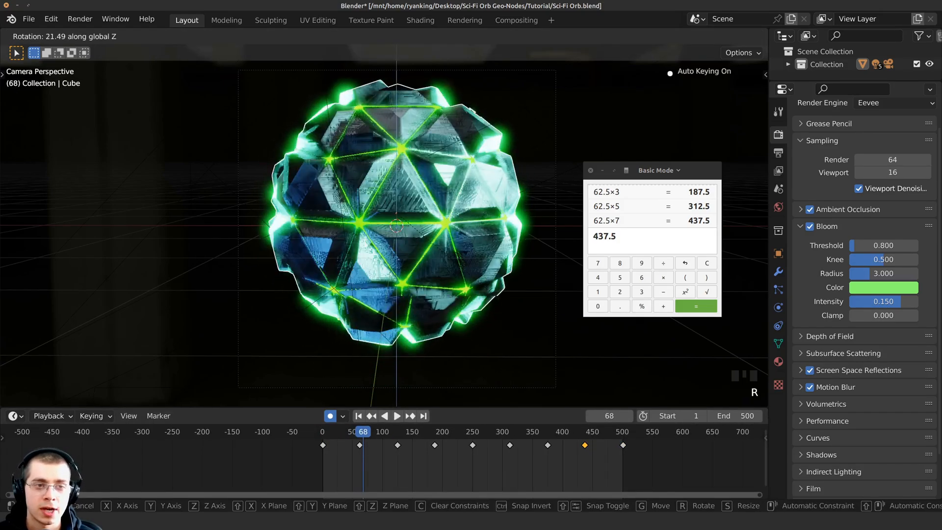
key("Escape")
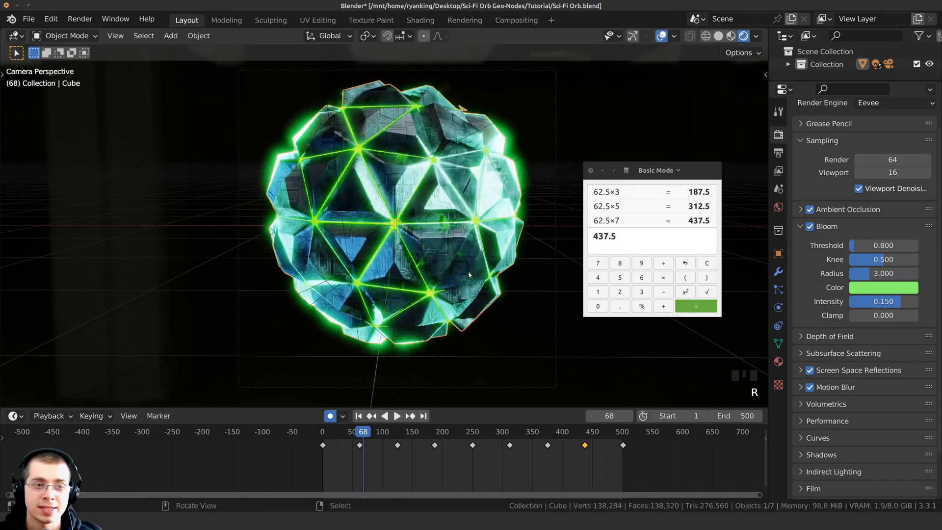
left_click_drag(354, 430, 615, 429)
key("space")
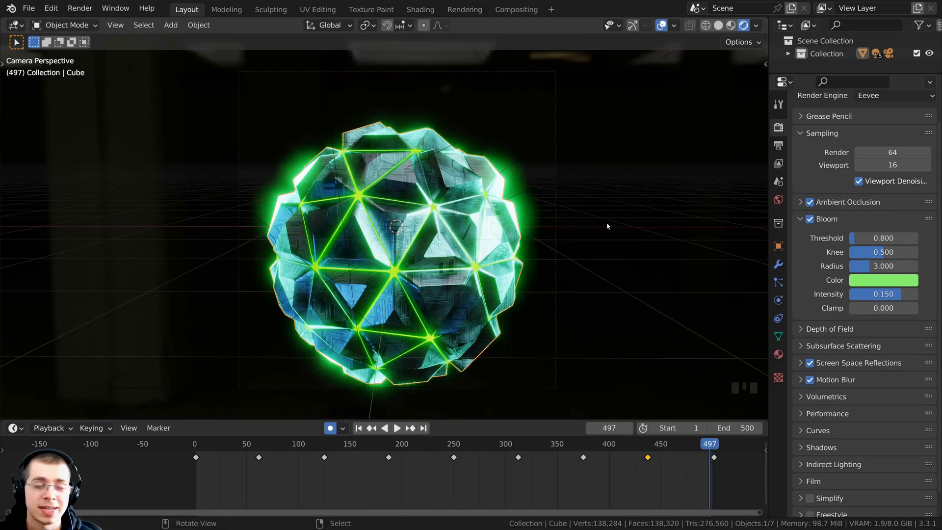
key("r")
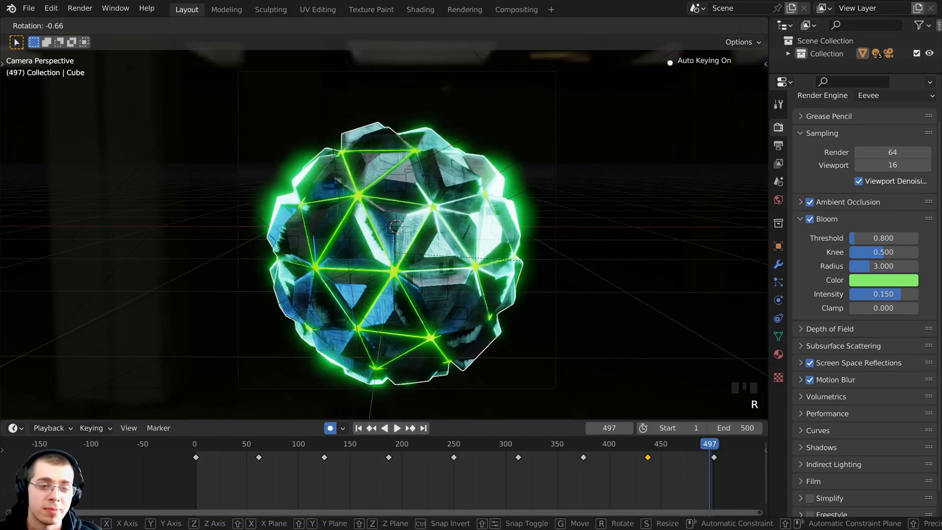
right_click(477, 269)
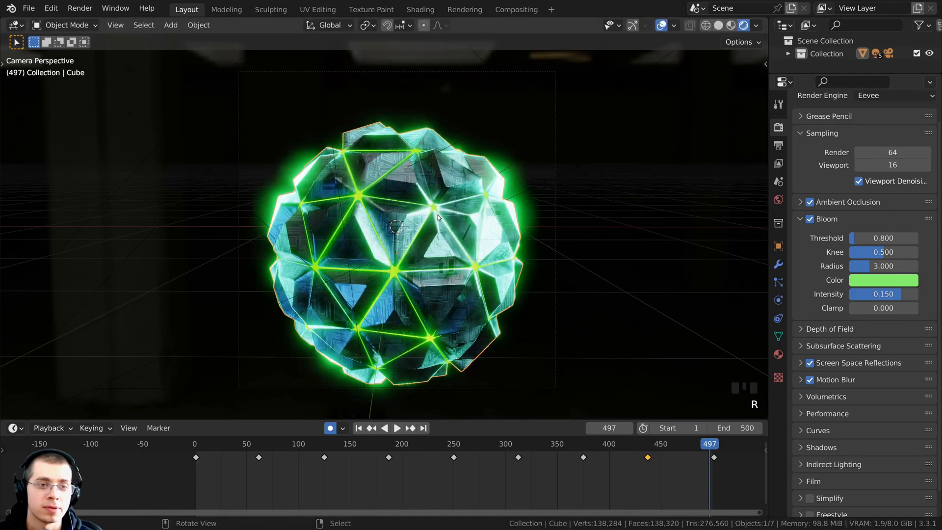
Clear all rotation keyframes from the orb in its object transform properties
left_click(778, 248)
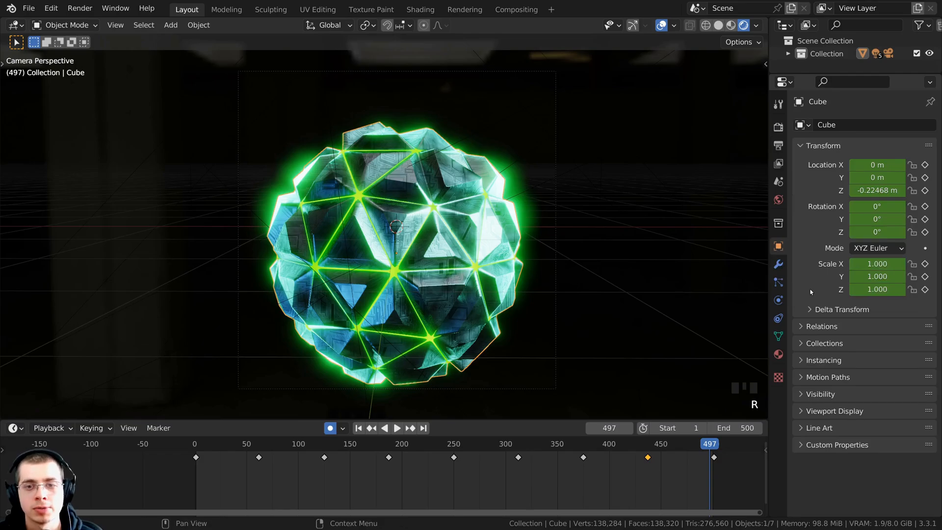
left_click(801, 147)
left_click(805, 147)
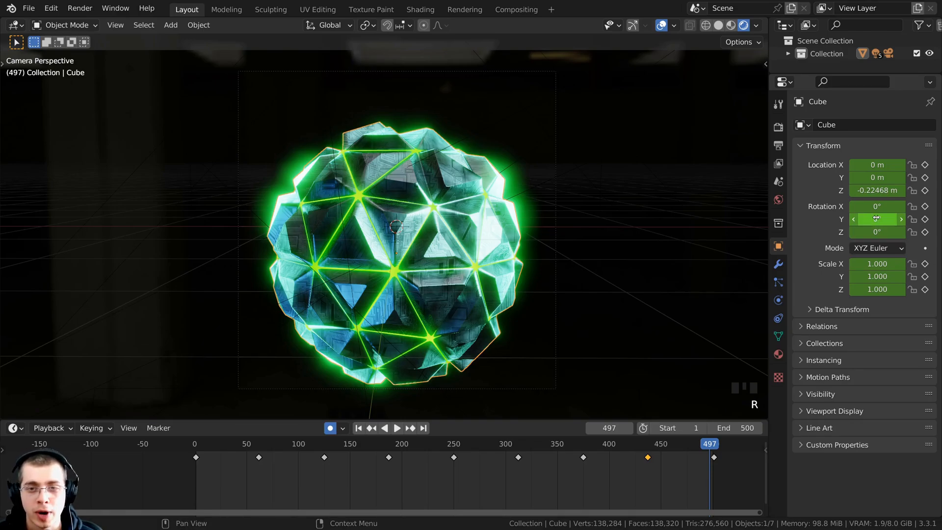
right_click(876, 219)
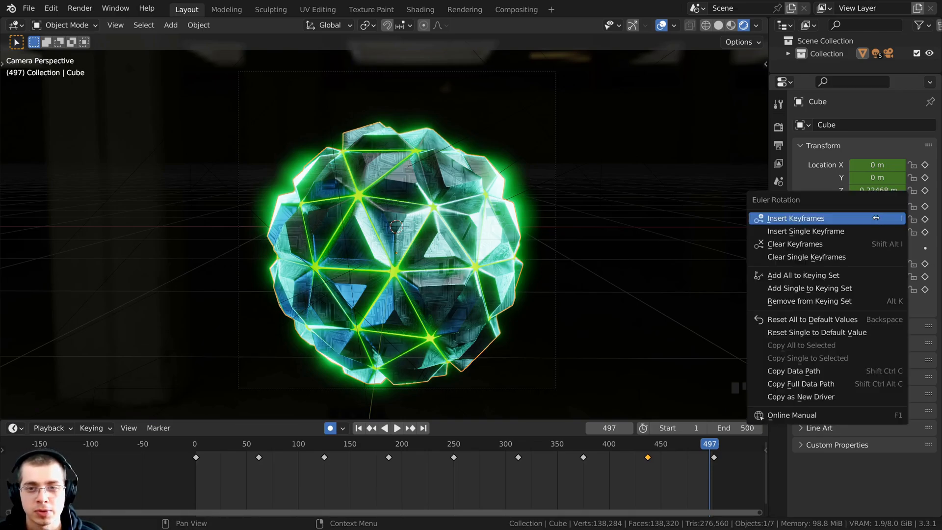
left_click(787, 244)
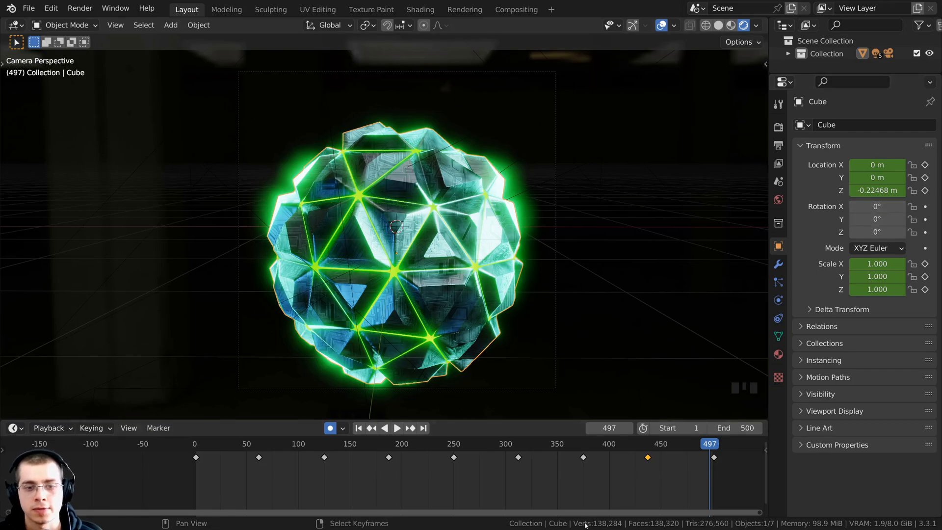
Set the current frame to 1 and insert a keyframe for the orb's rotation
left_click(607, 429)
type("1")
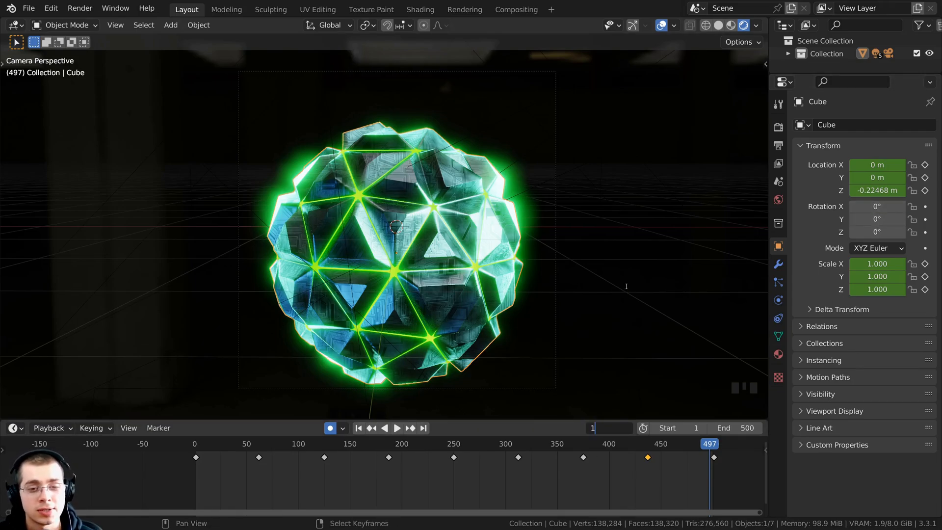
left_click(627, 286)
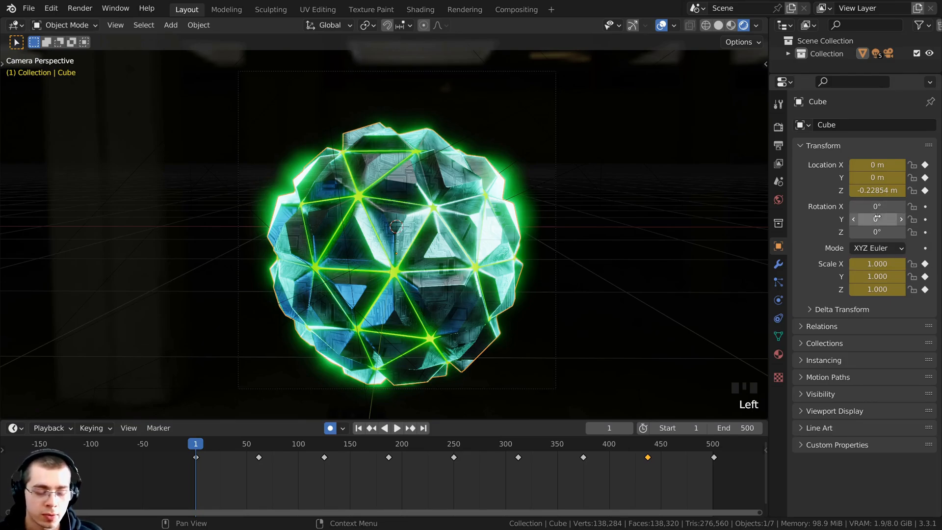
key("i")
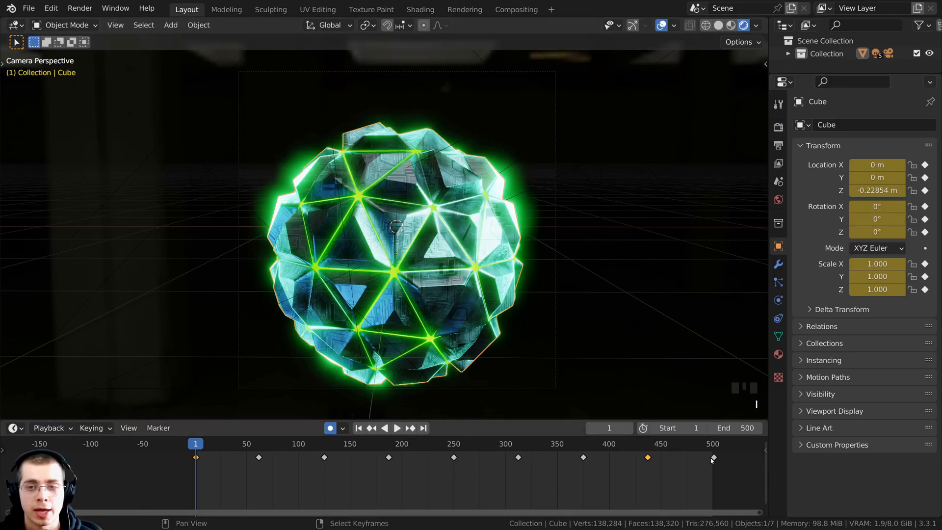
Move the current frame to 501, one frame past the end of the animation range
left_click_drag(704, 447, 714, 447)
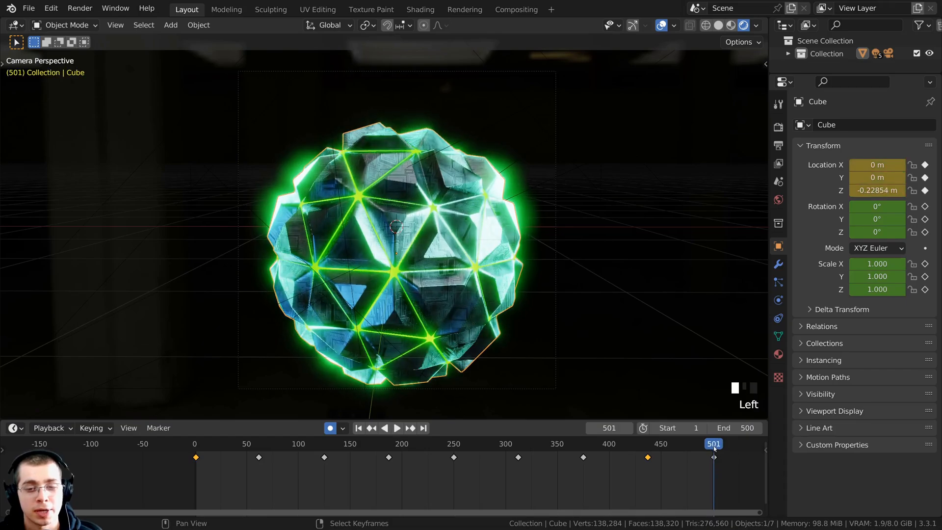
left_click(713, 446)
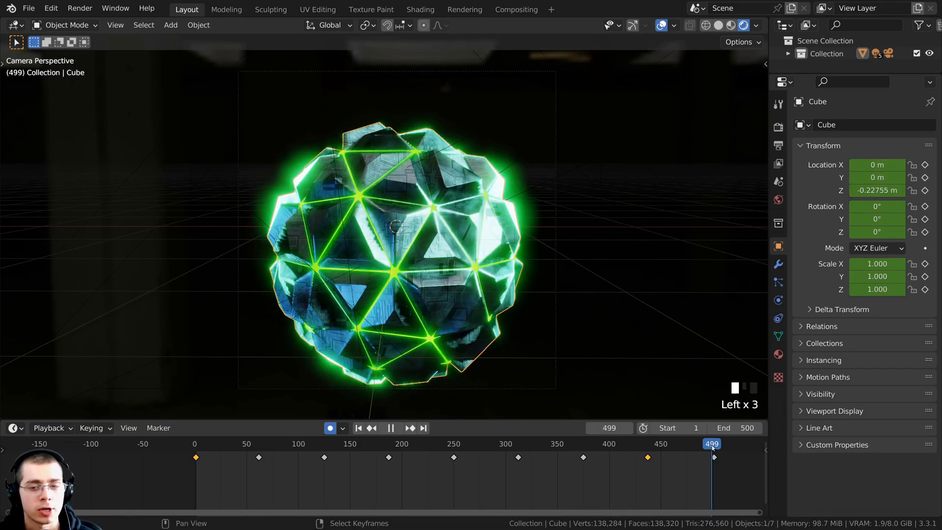
left_click(714, 447)
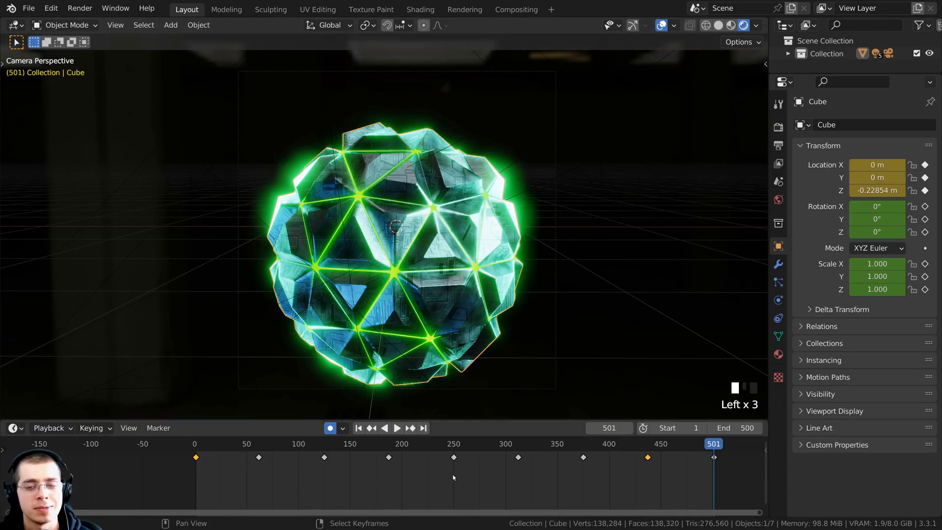
left_click(597, 428)
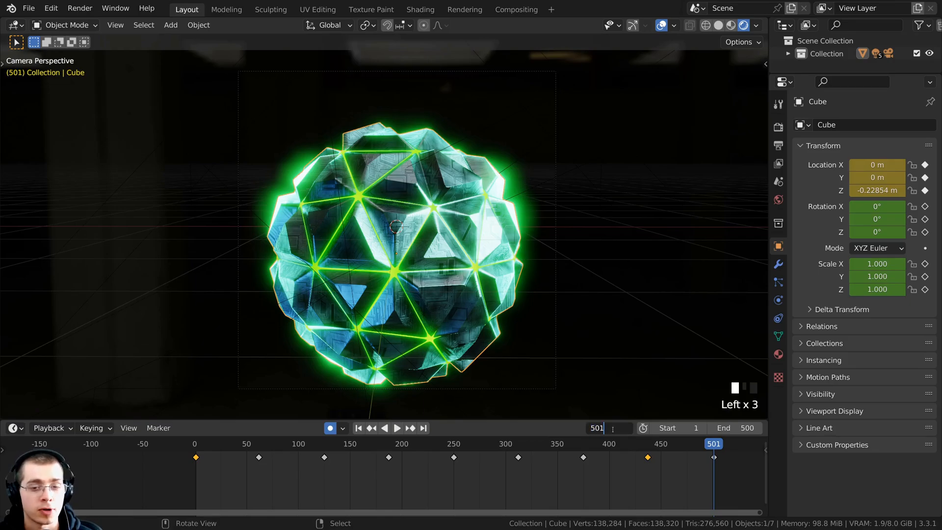
left_click(557, 430)
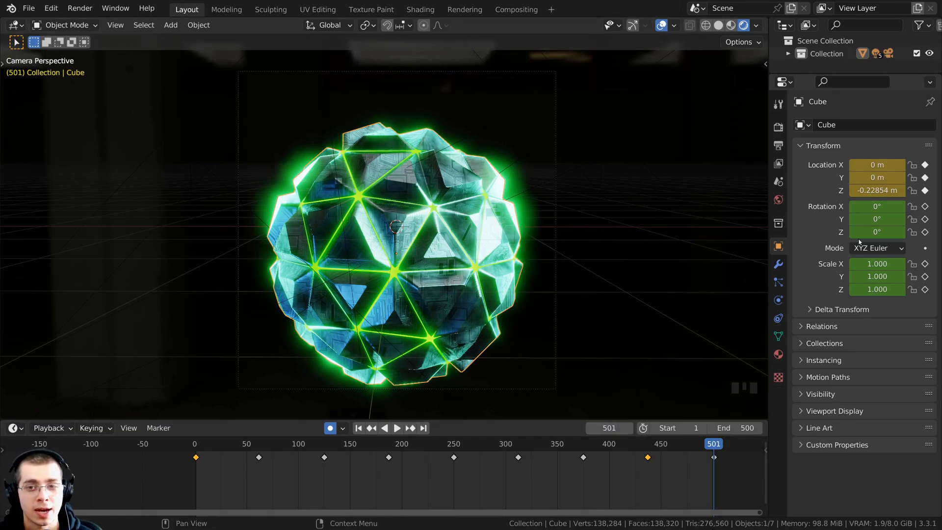
Widen the properties area and set the orb's Z rotation to 360°, keyframed at frame 501
mouse_move(867, 233)
left_mouse_down()
mouse_move(915, 232)
mouse_move(878, 232)
left_mouse_up()
right_click(878, 233)
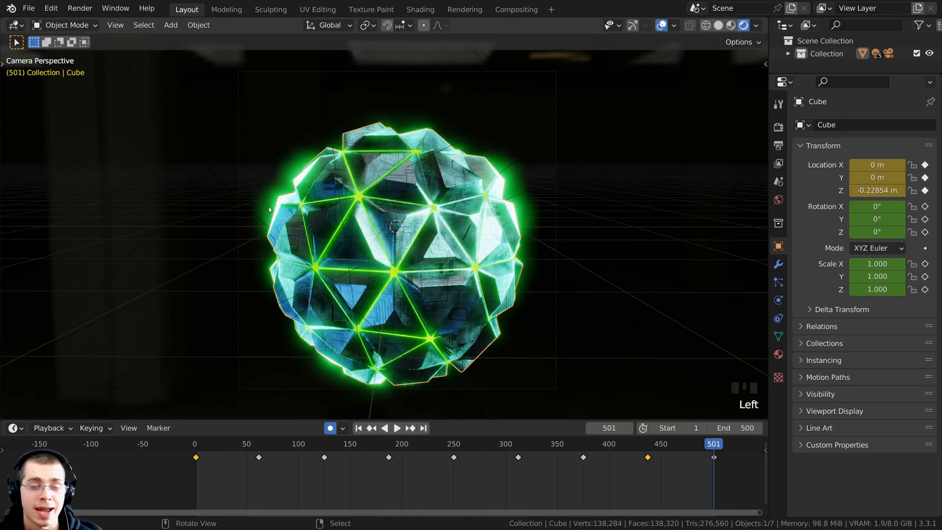
left_click_drag(767, 208, 737, 208)
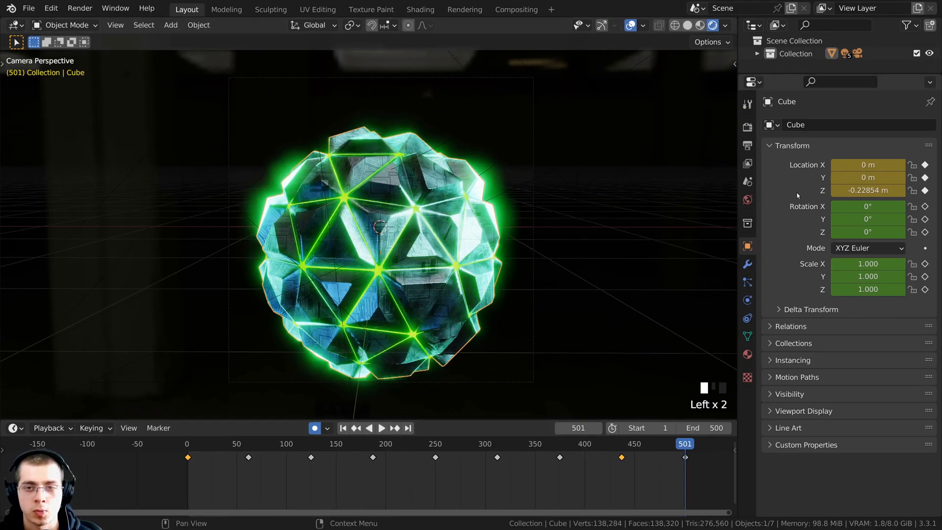
left_click(870, 234)
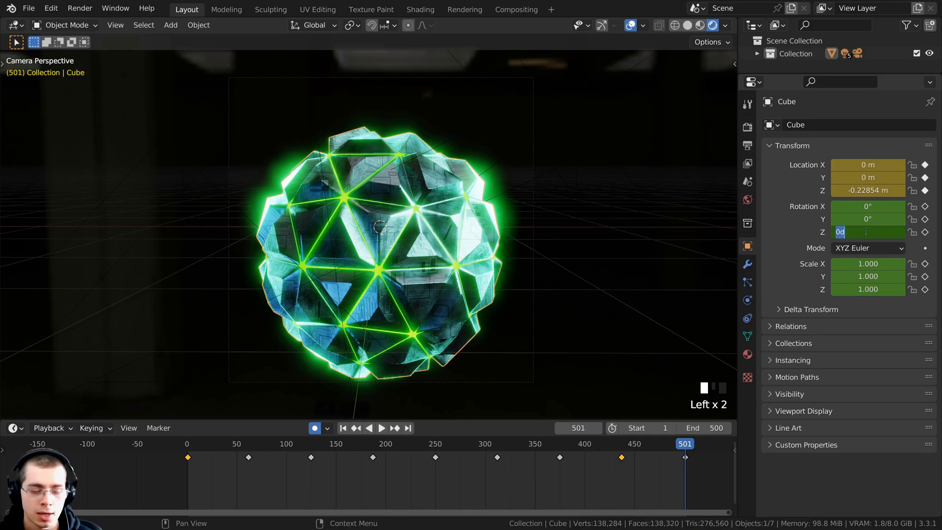
type("360")
left_click(866, 232)
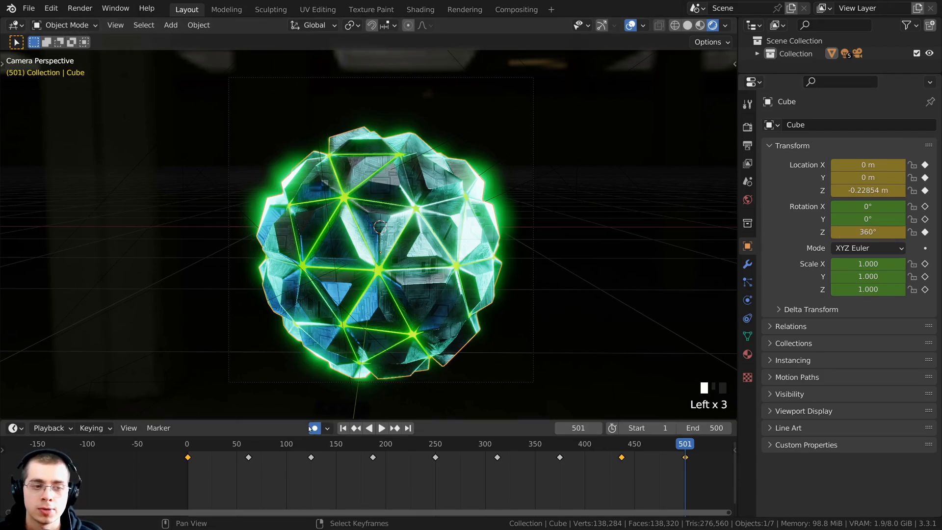
Play the animation to check the orb's rotation, and stop playback
key("space")
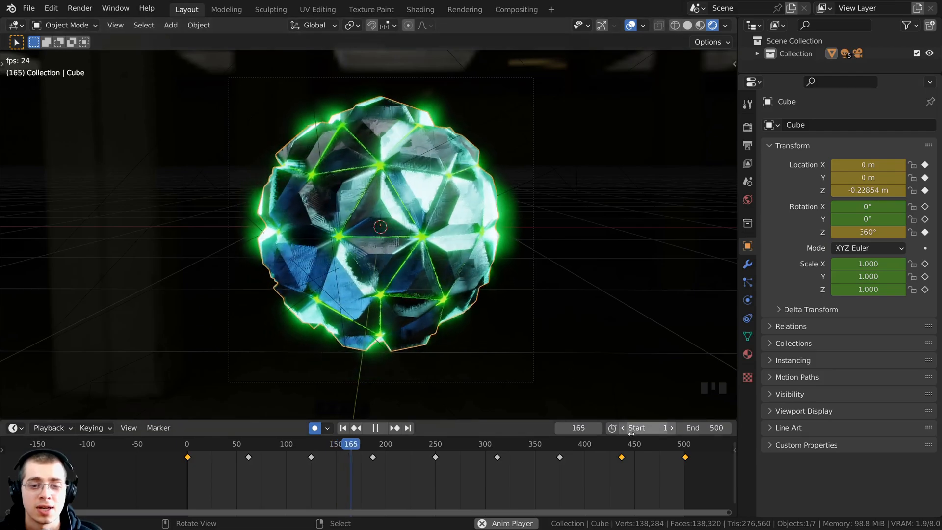
left_click_drag(658, 441, 679, 449)
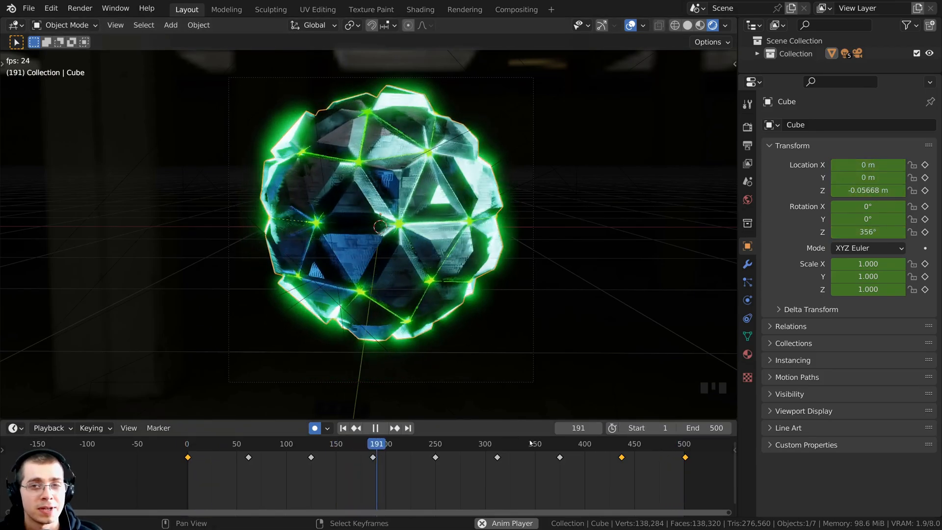
key("space")
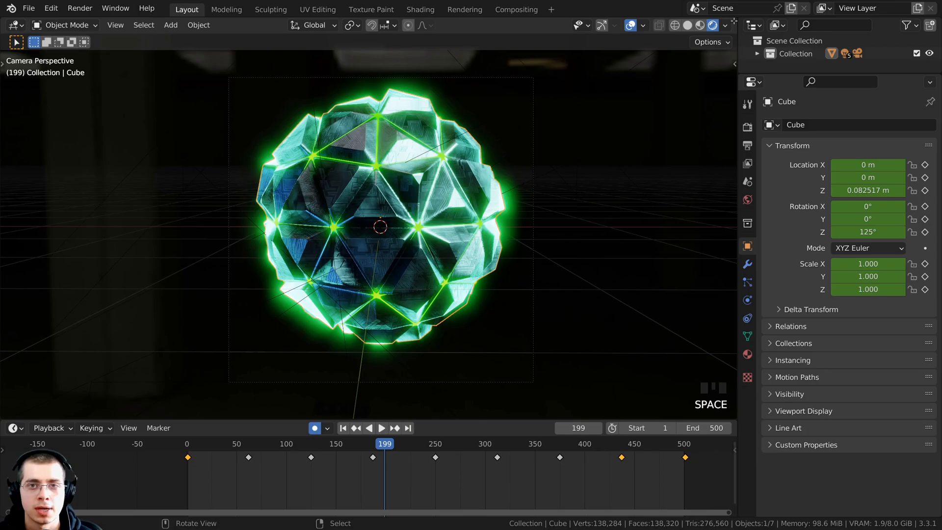
Split the 3D viewport into two side-by-side areas and turn off auto keying
left_click_drag(734, 21, 278, 149)
scroll(213, 207, "up", 3)
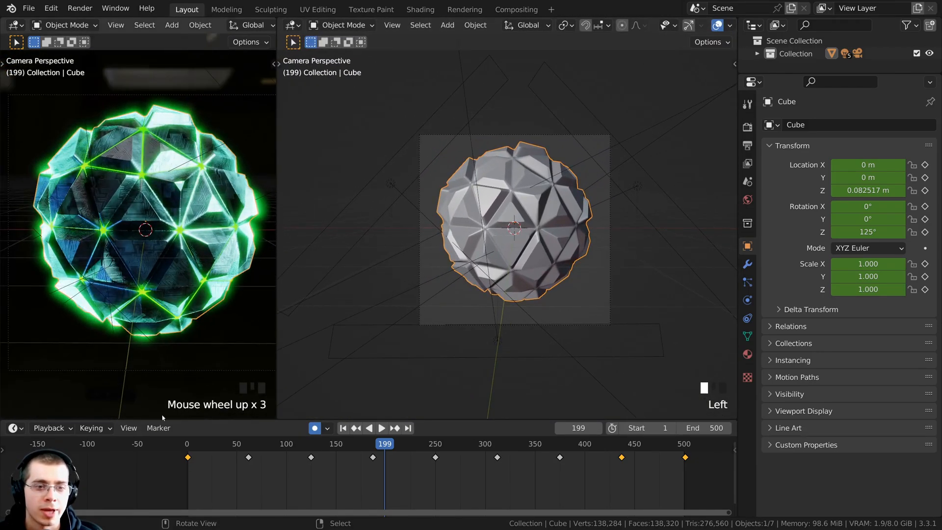
left_click(314, 429)
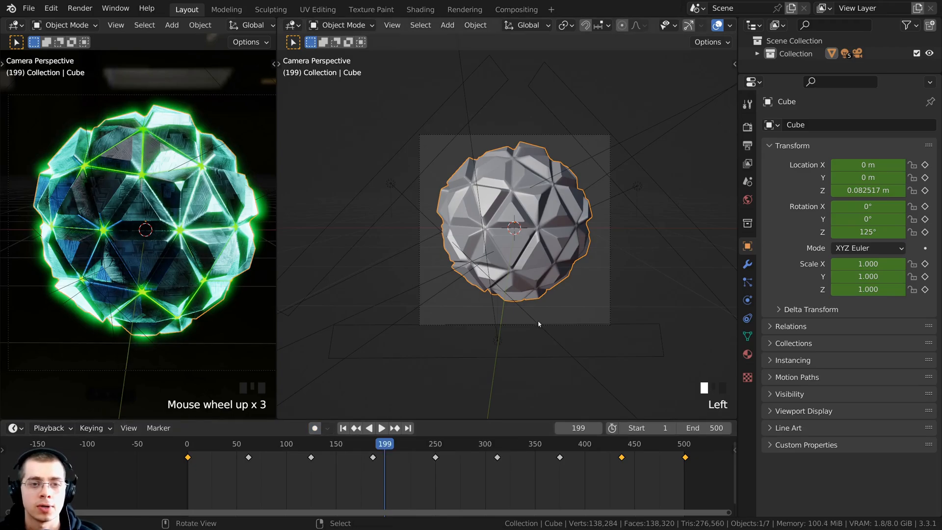
scroll(473, 387, "up", 2)
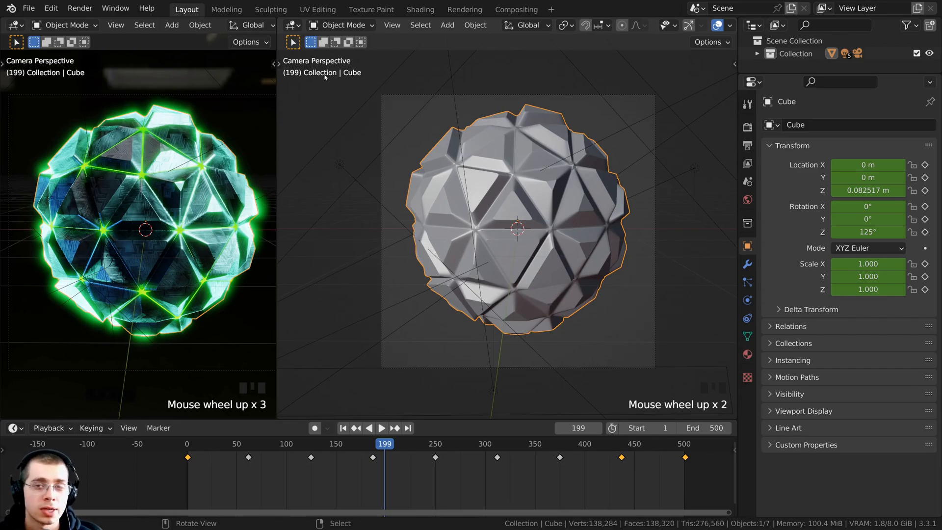
Change the new viewport area to the Graph Editor and hide its sidebar
left_click(293, 25)
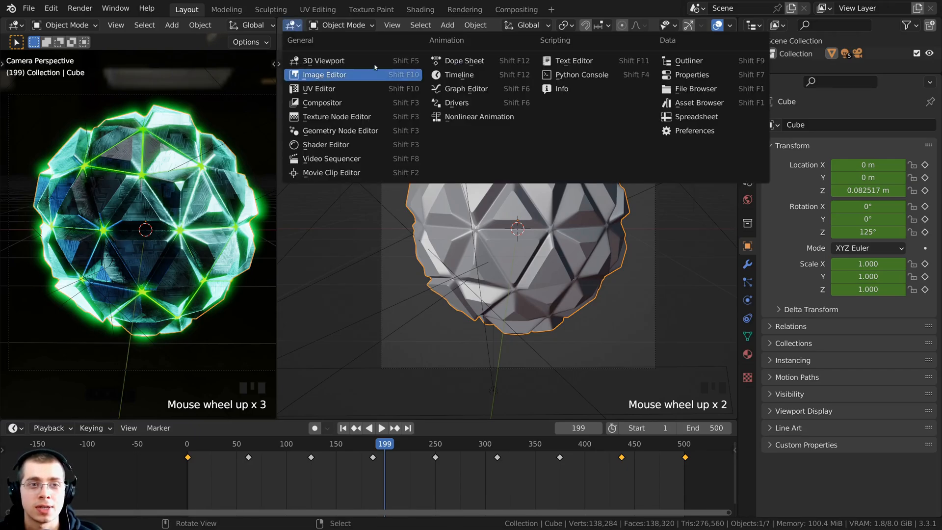
left_click(459, 90)
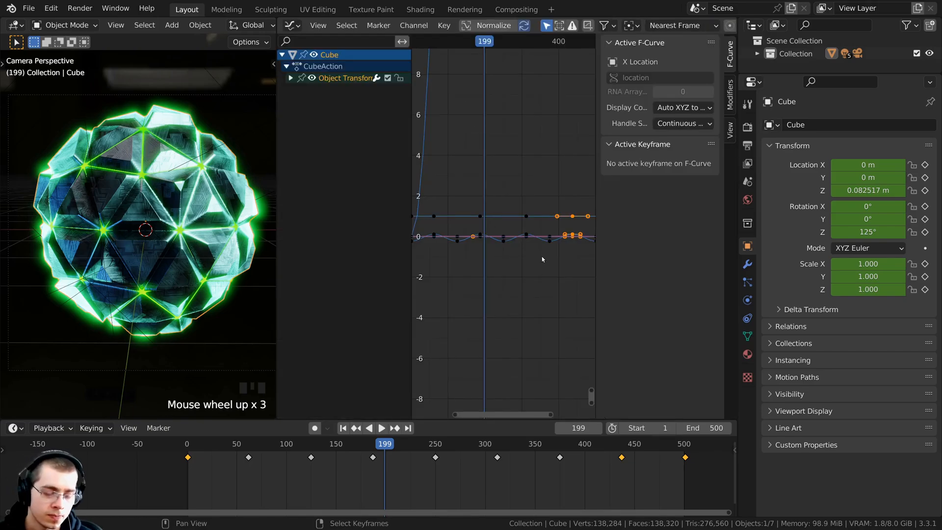
scroll(542, 259, "down", 1)
key("n")
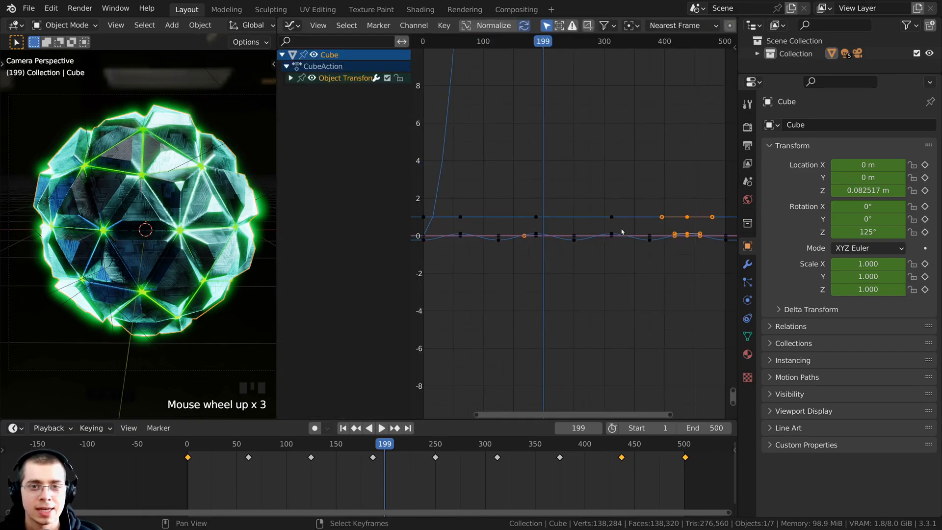
scroll(621, 229, "down", 3)
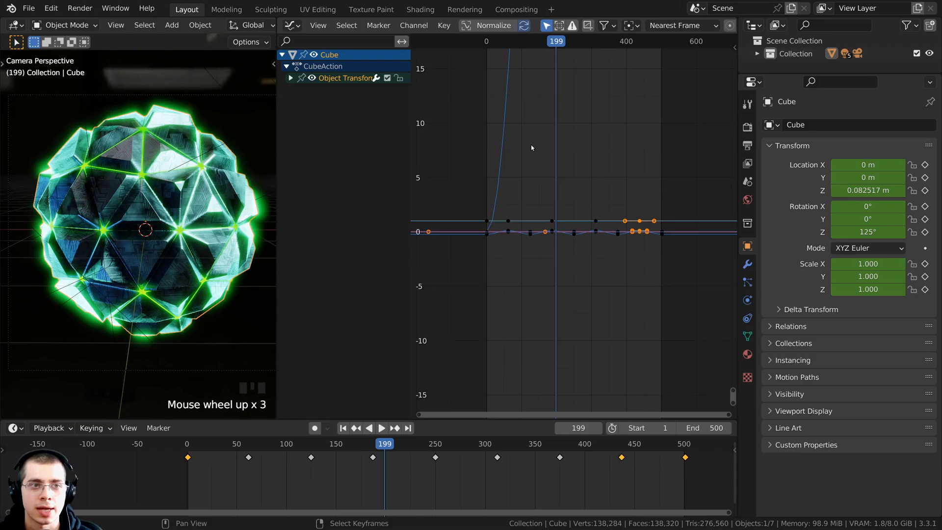
Expand the orb's Object Transforms channels, select the Z Euler Rotation curve and examine its full shape
left_click(291, 79)
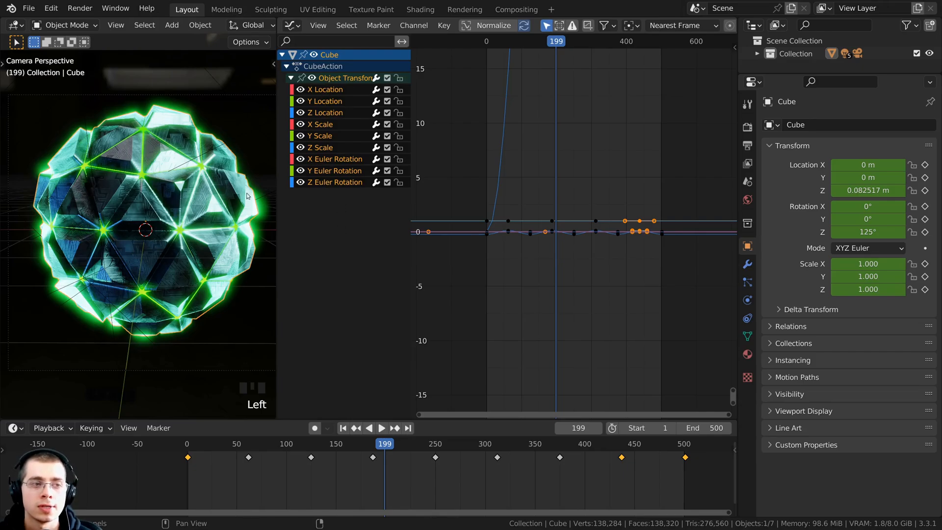
left_click(332, 184)
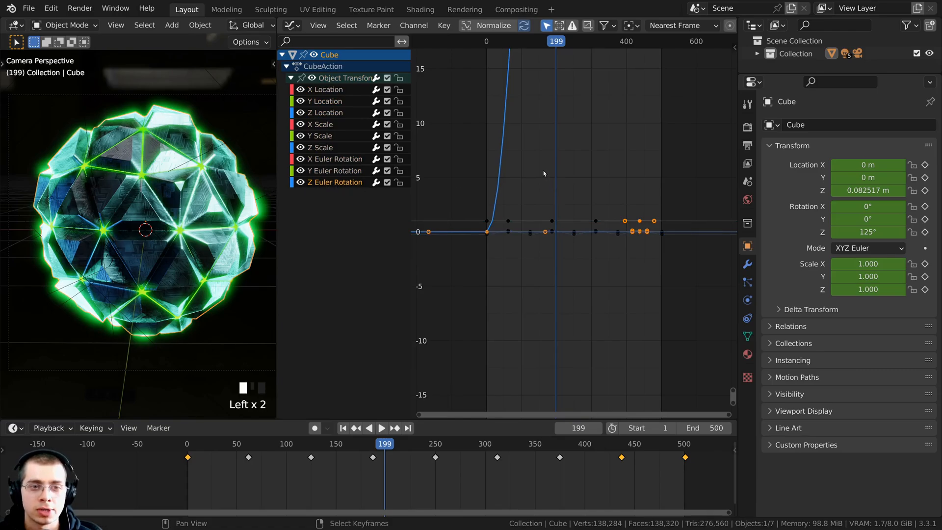
scroll(543, 170, "down", 3)
middle_click_drag(539, 191, 552, 292)
scroll(547, 153, "down", 3)
scroll(547, 153, "down", 4)
middle_click_drag(554, 164, 573, 273)
scroll(580, 120, "down", 3)
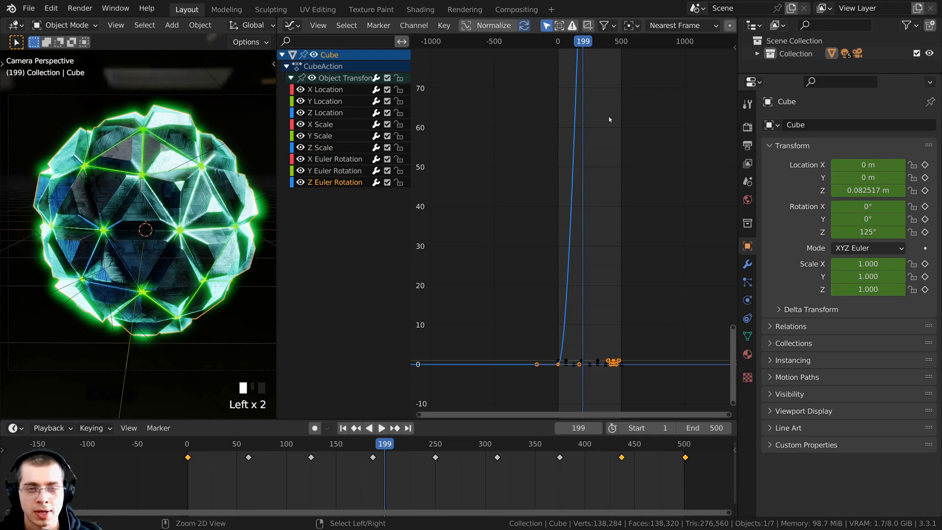
middle_click_drag(625, 105, 577, 211, "ctrl")
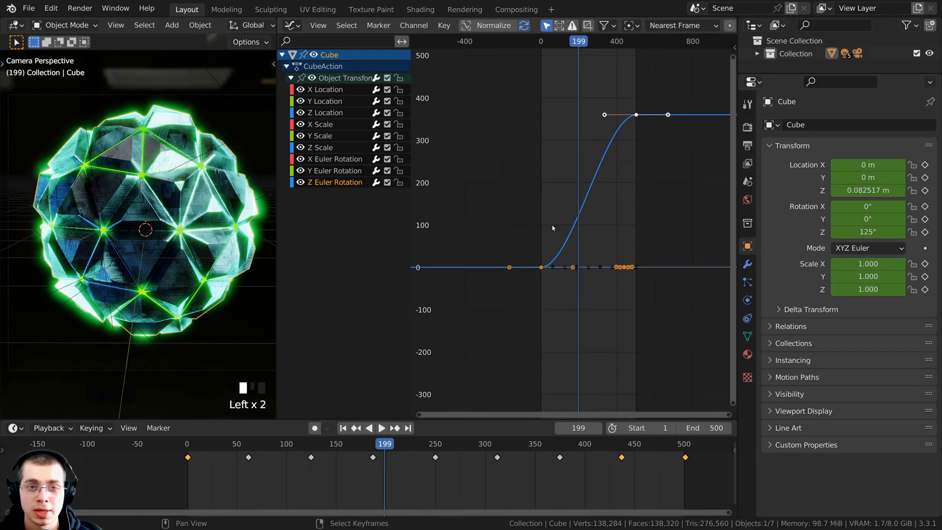
scroll(604, 151, "up", 3)
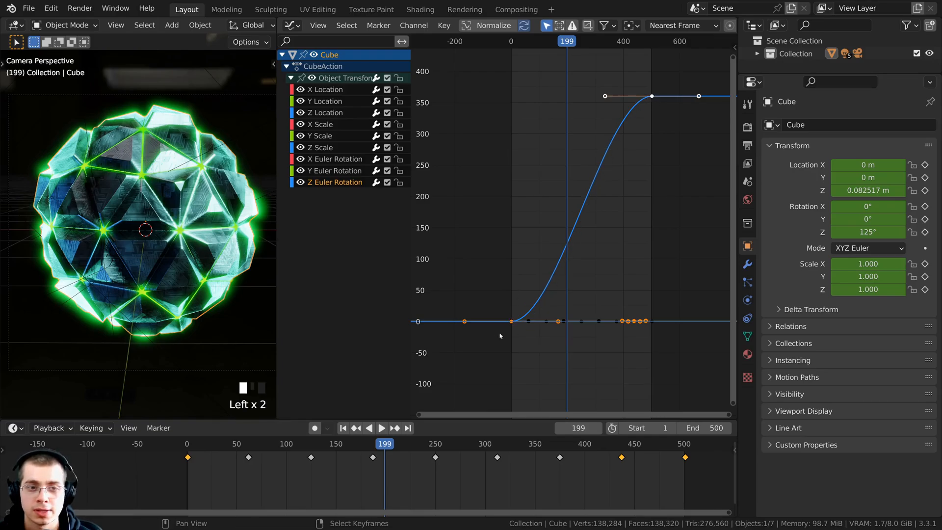
scroll(563, 234, "up", 1)
middle_click_drag(563, 234, 587, 214)
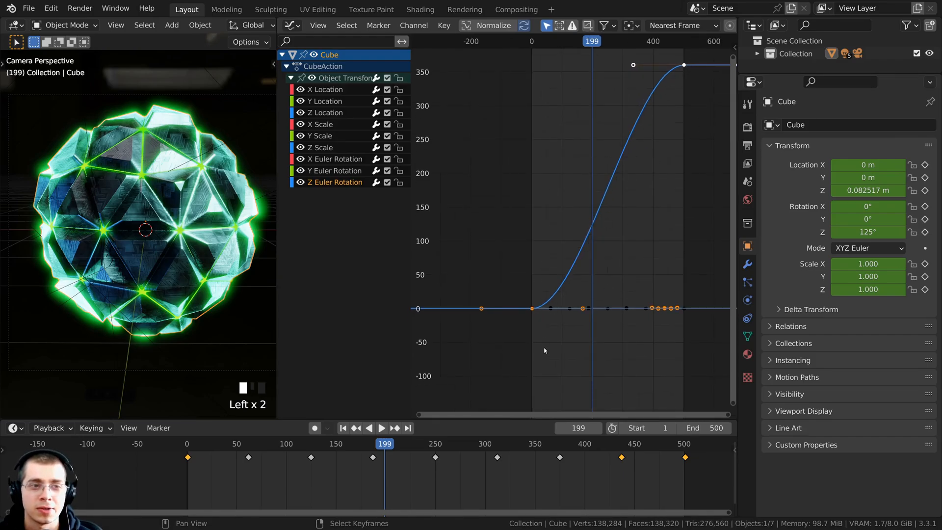
Select the starting keyframe at frame 1 of the Z Euler Rotation curve, cycling through the overlapping keyframes
middle_click_drag(573, 315, 623, 264)
scroll(623, 265, "up", 20)
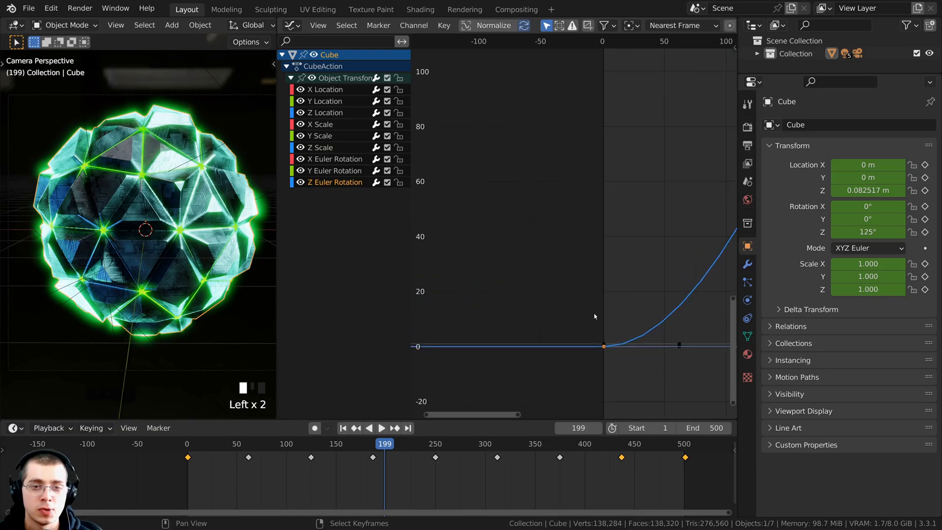
middle_click_drag(600, 391, 568, 282)
left_click(585, 290)
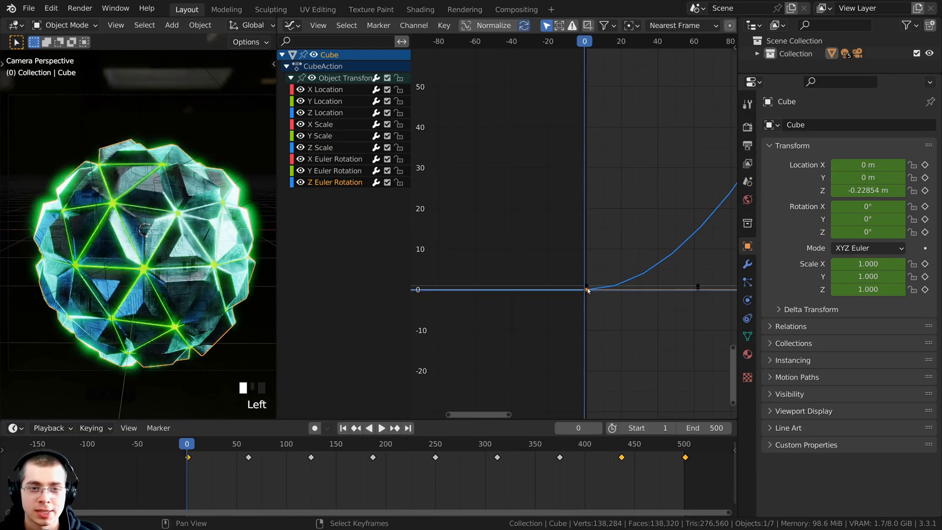
scroll(586, 305, "up", 3)
right_click(588, 307)
scroll(530, 245, "up", 8)
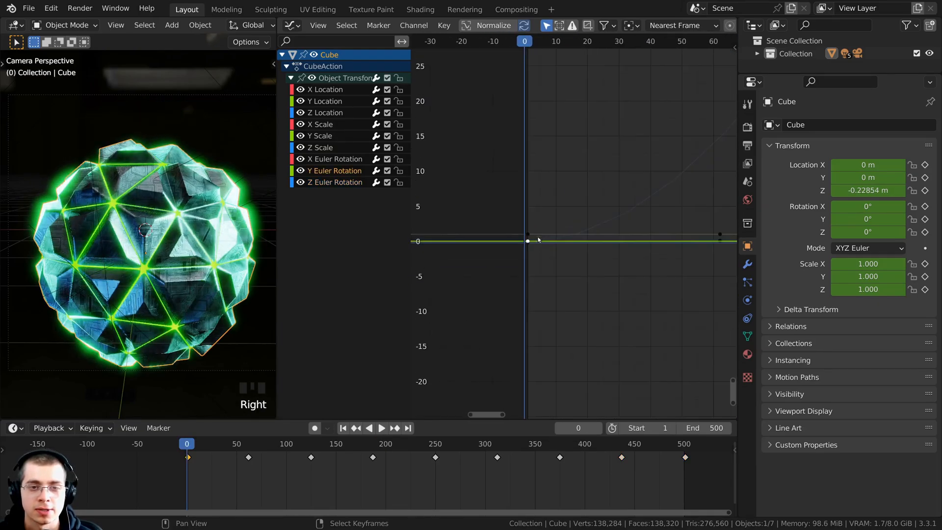
right_click(511, 248)
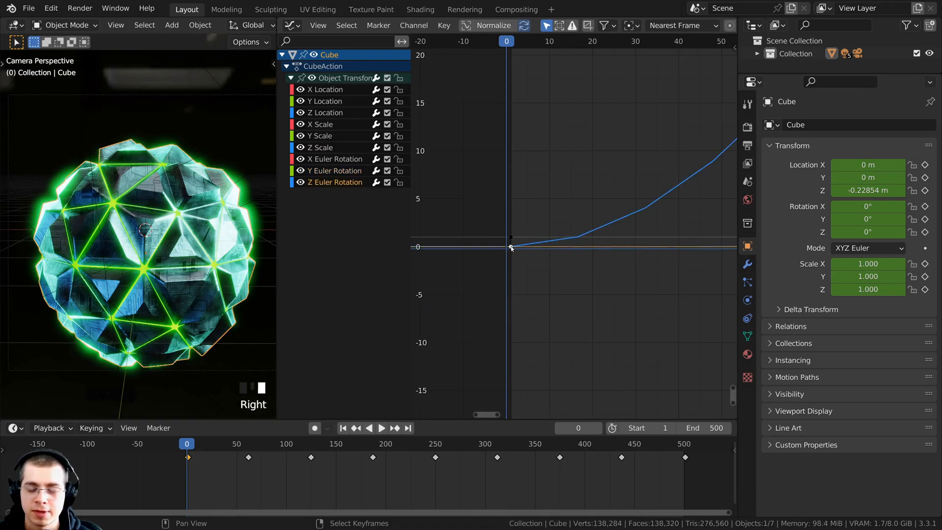
right_click(511, 248)
right_click(510, 248)
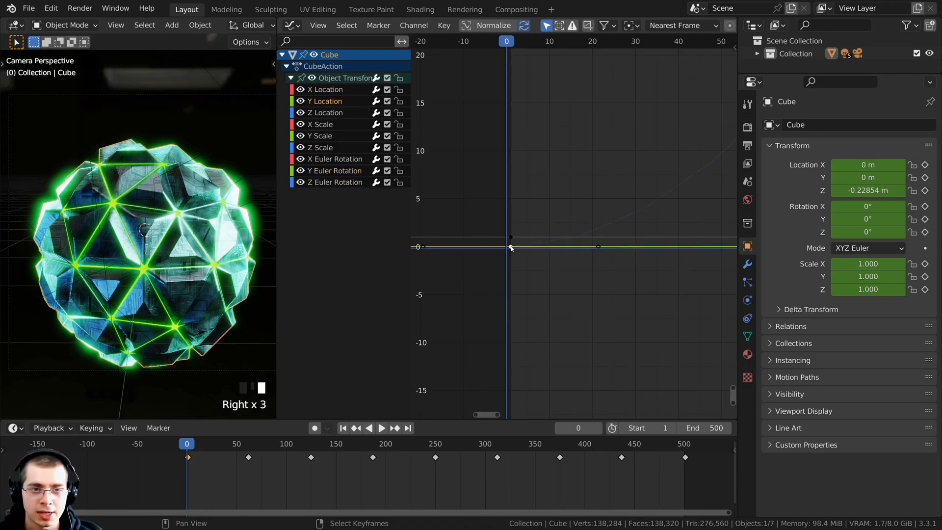
right_click(511, 248)
right_click(511, 248)
right_click(511, 248)
right_click(511, 248)
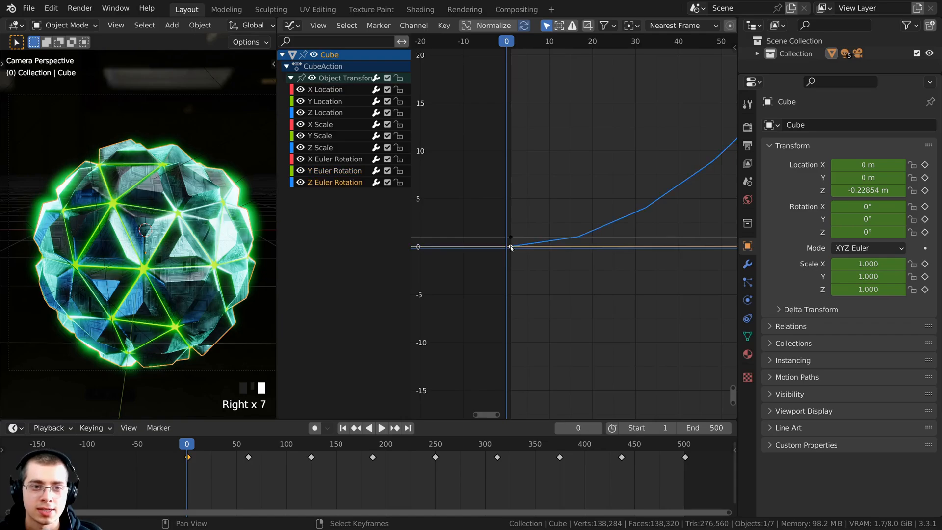
scroll(511, 248, "down", 1)
key("g")
right_click(543, 203)
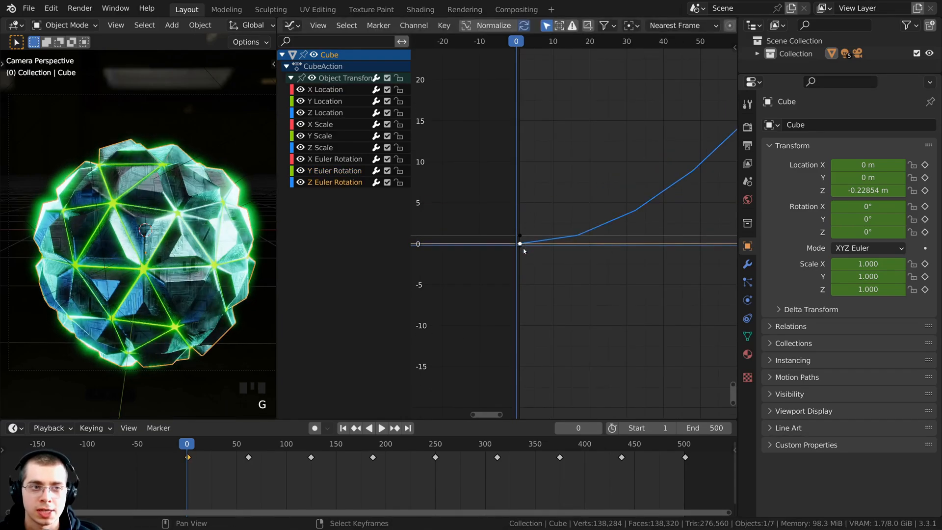
scroll(547, 270, "down", 7)
key("g")
right_click(549, 234)
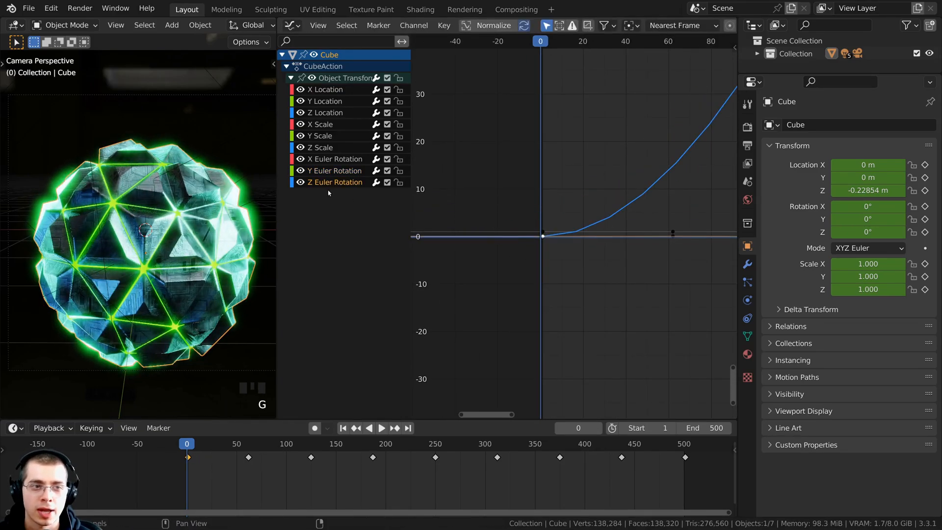
Add the Z Euler Rotation curve's end keyframe, at the 360° value, to the keyframe selection
scroll(634, 165, "down", 12)
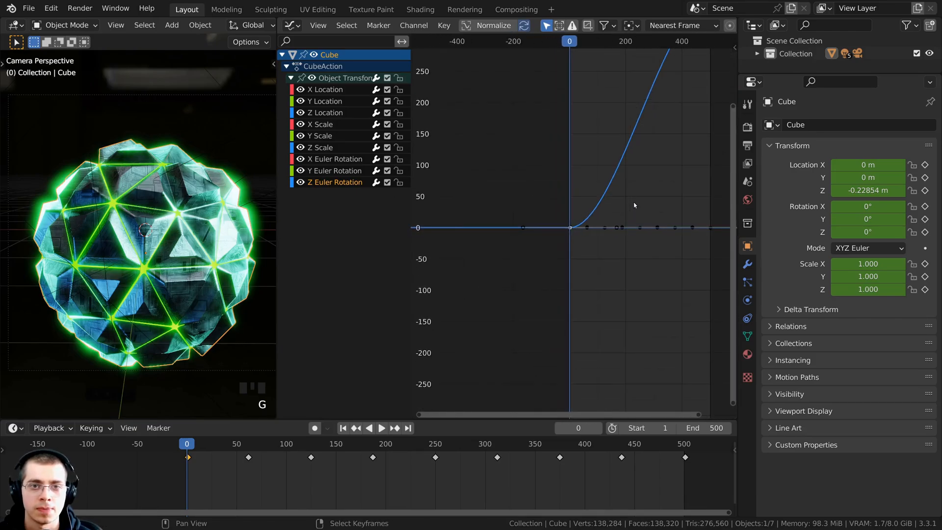
middle_click_drag(634, 165, 607, 211)
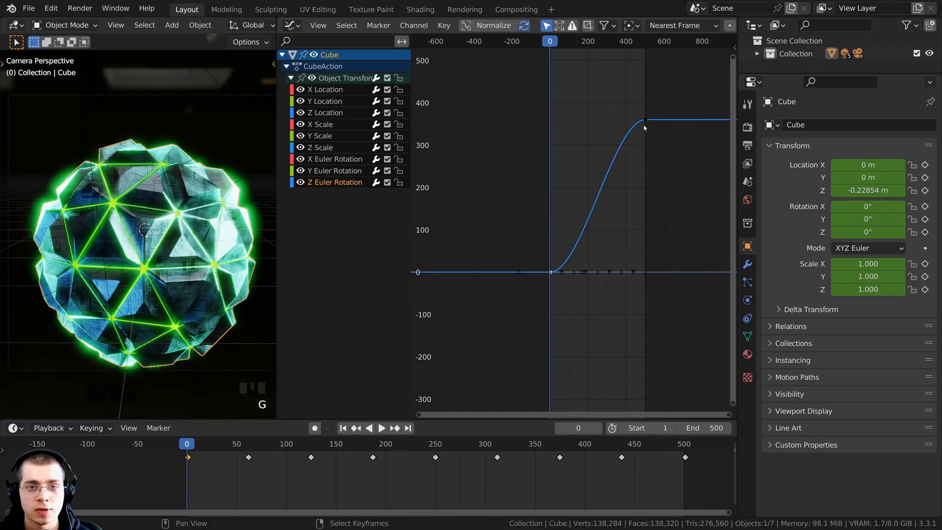
right_click(646, 121, "shift")
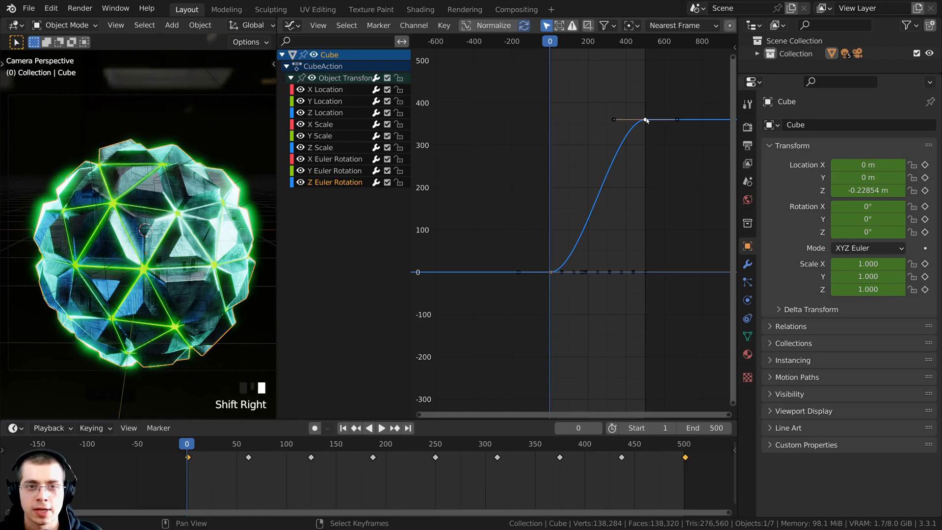
scroll(647, 136, "up", 2)
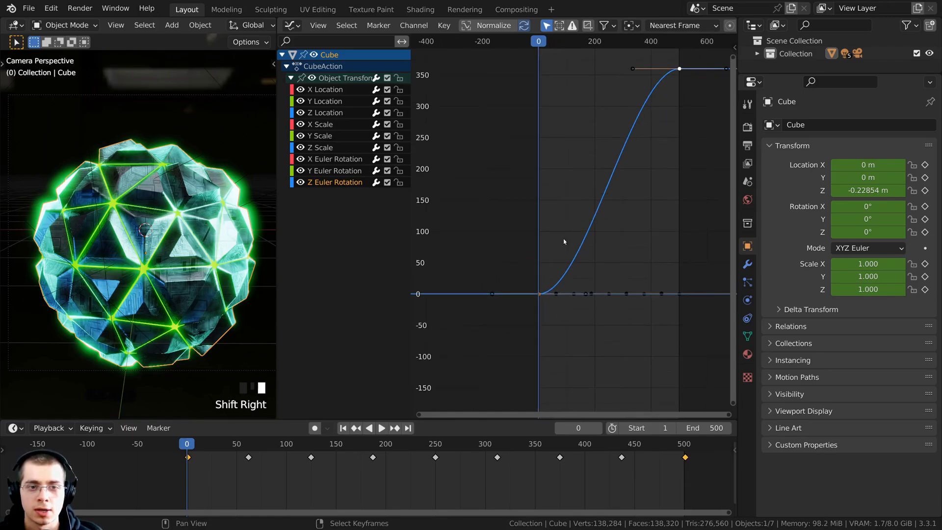
key("g")
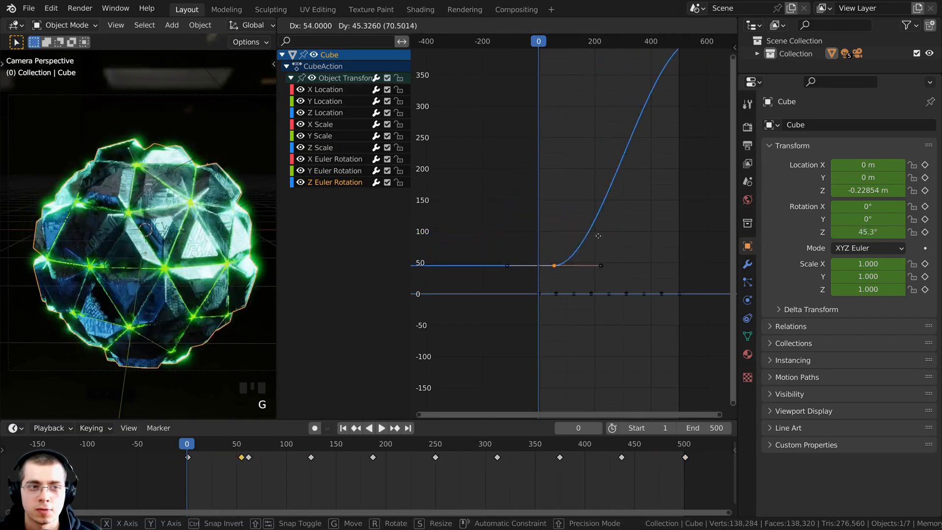
right_click(582, 237)
key("g")
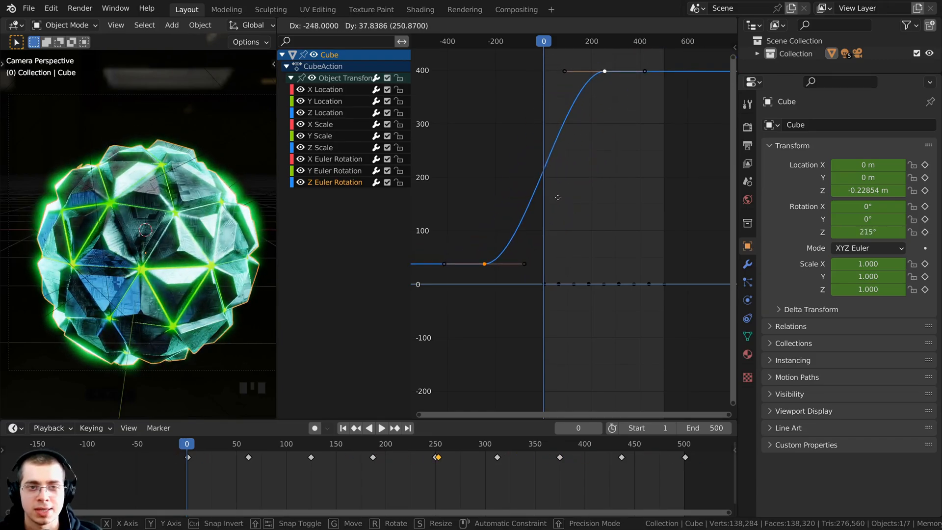
right_click(550, 219)
Set the interpolation of the two selected Z Euler Rotation keyframes to Linear
middle_click_drag(564, 263, 540, 307)
scroll(568, 254, "up", 3)
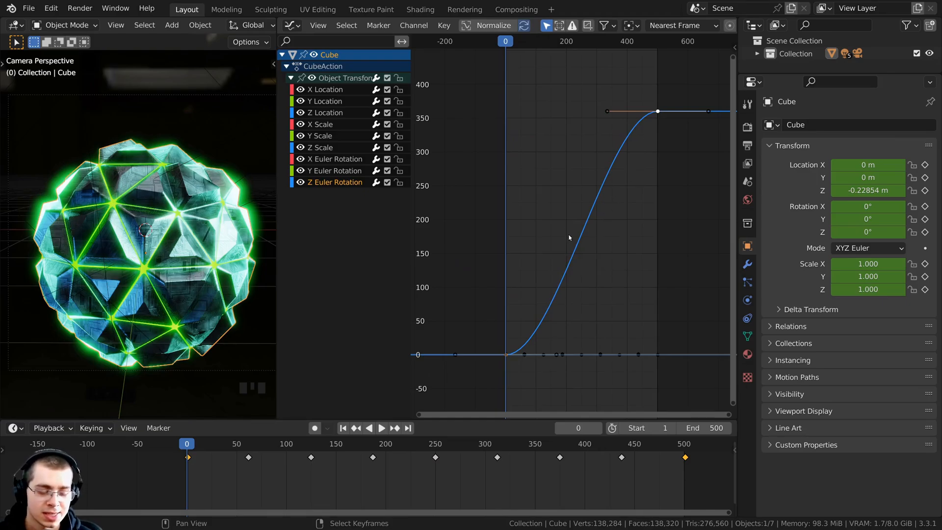
key("t")
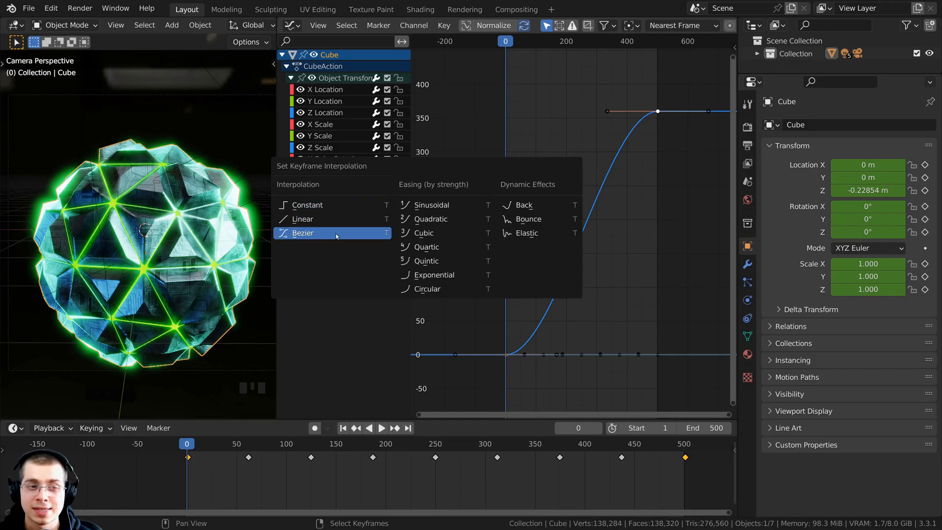
left_click(306, 220)
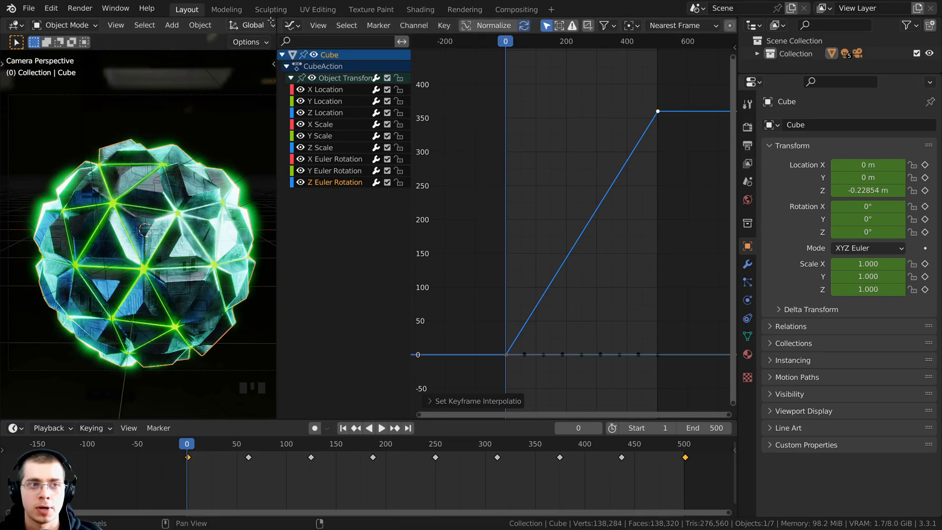
Close the Graph Editor area by expanding the 3D viewport over it, and frame the orb in the camera view
mouse_move(270, 20)
left_mouse_down()
mouse_move(453, 27)
mouse_move(488, 261)
left_mouse_up()
scroll(488, 261, "down", 4)
middle_click_drag(488, 261, 487, 244, "shift")
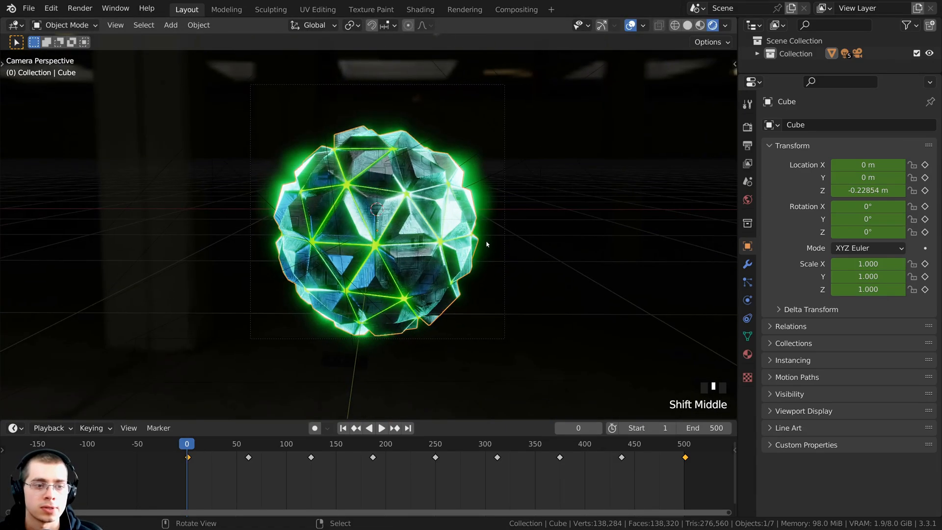
scroll(486, 244, "up", 2)
Play back the orb's animation to check its floating motion and constant-speed rotation
key("space")
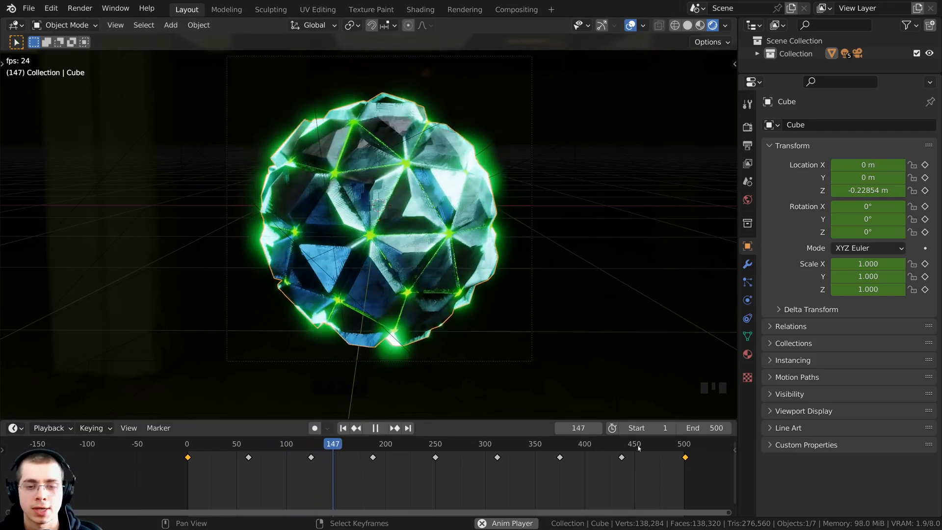
key("space")
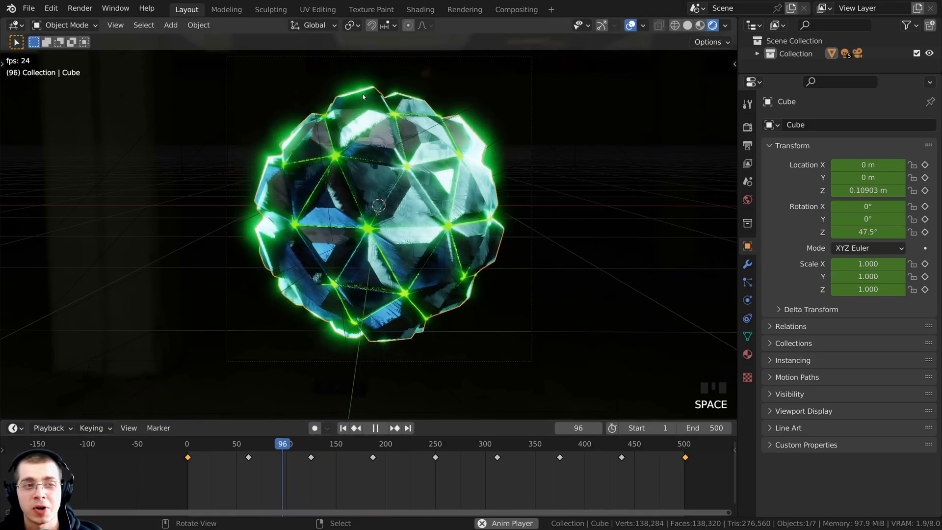
scroll(399, 107, "up", 2)
key("space")
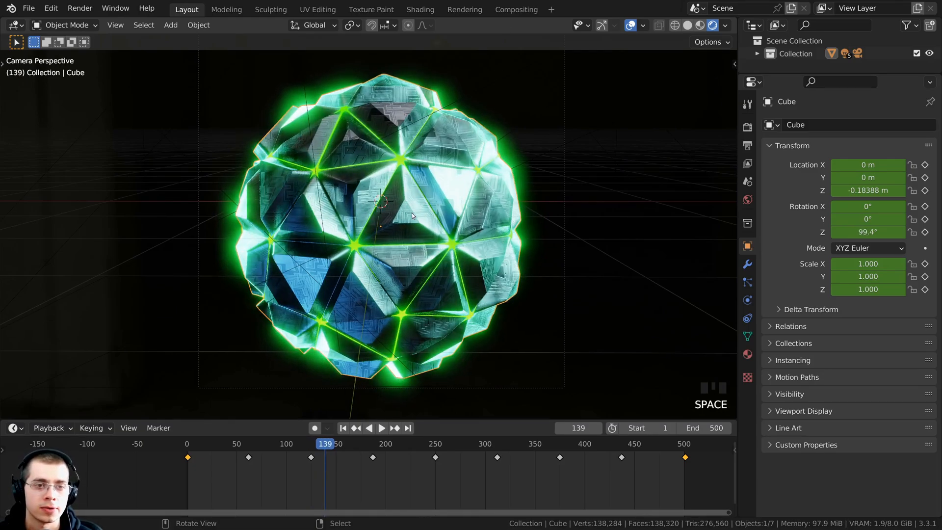
Switch the viewport to Solid shading and add a Plain Axes empty
key("z")
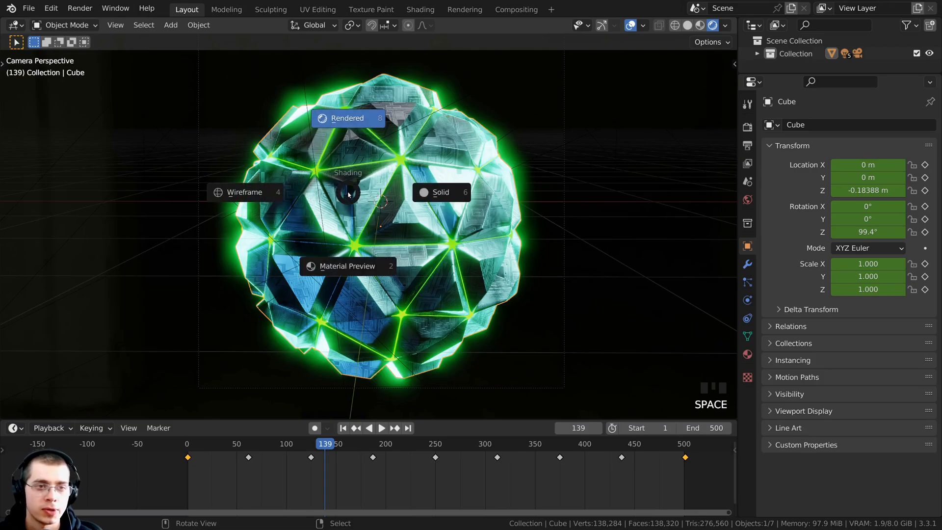
left_click(446, 193)
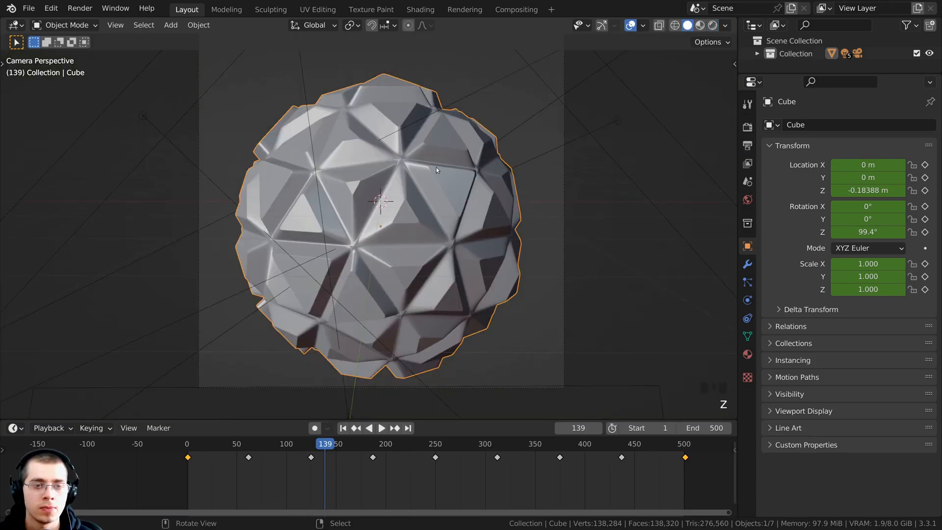
key("shift+a")
mouse_move(436, 169)
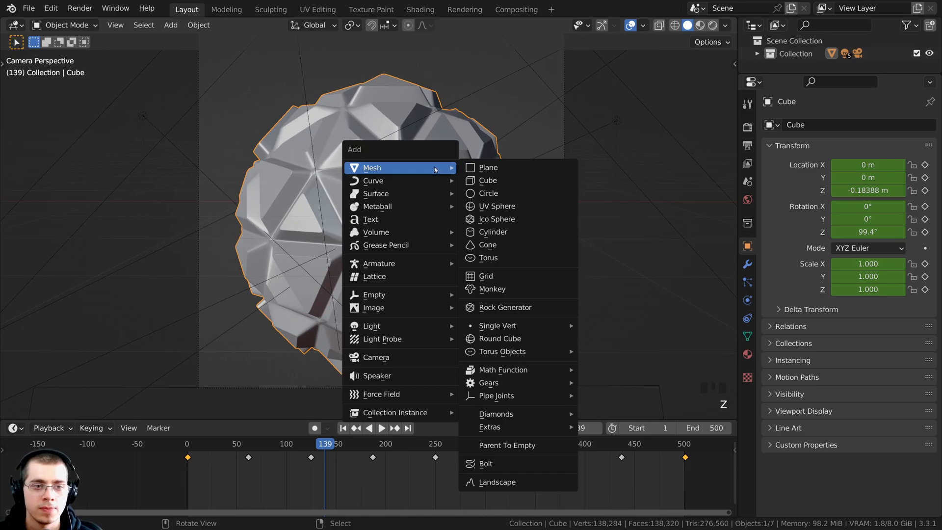
mouse_move(381, 297)
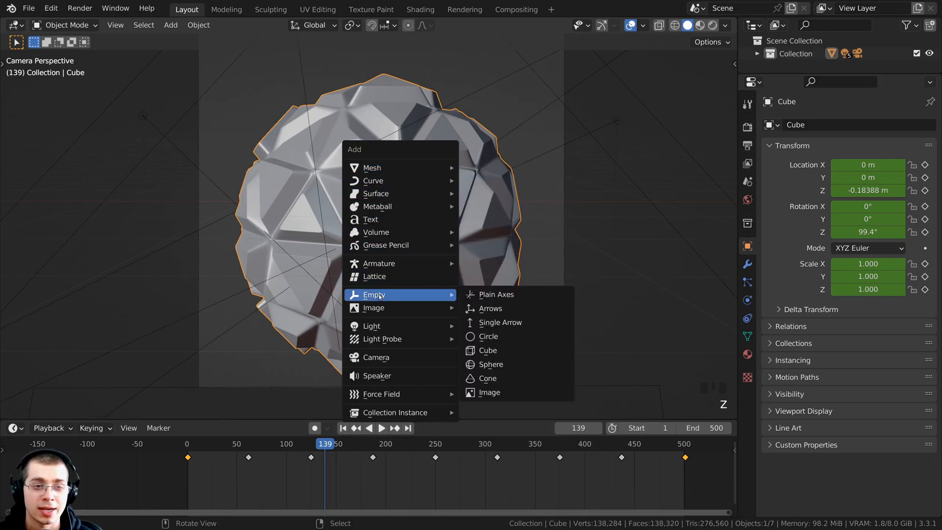
left_click(510, 295)
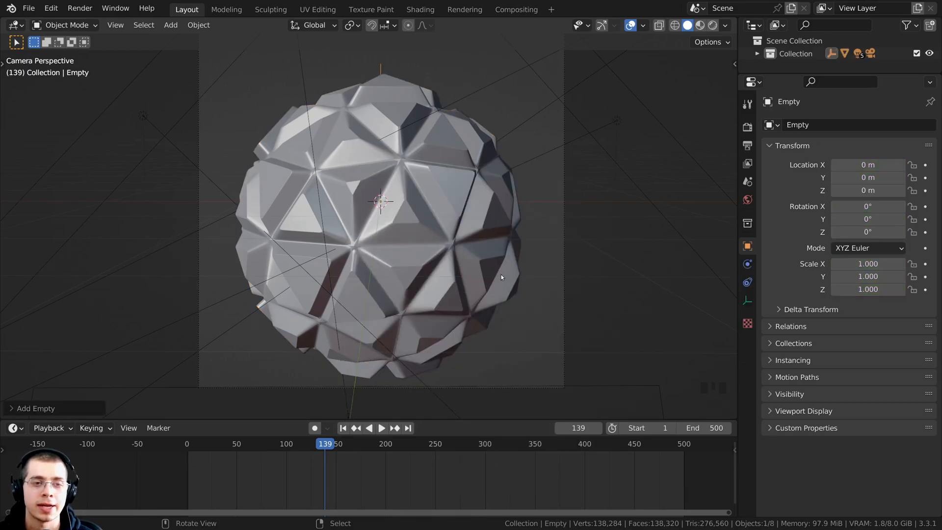
Move the empty from the orb's centre out to the orb's camera-facing side, at about X 0.50, Y -0.78, Z 0.28 m
scroll(501, 276, "down", 2)
middle_click_drag(502, 276, 505, 260)
key("g")
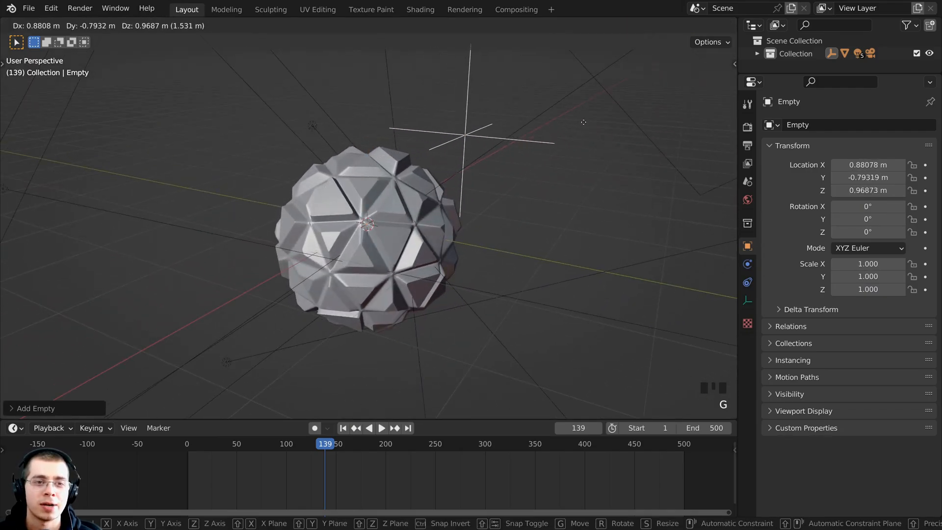
left_click(587, 193)
middle_click_drag(587, 194, 509, 210)
scroll(606, 250, "up", 2)
middle_click_drag(606, 250, 528, 215, "shift")
scroll(562, 169, "up", 2)
scroll(499, 231, "down", 5)
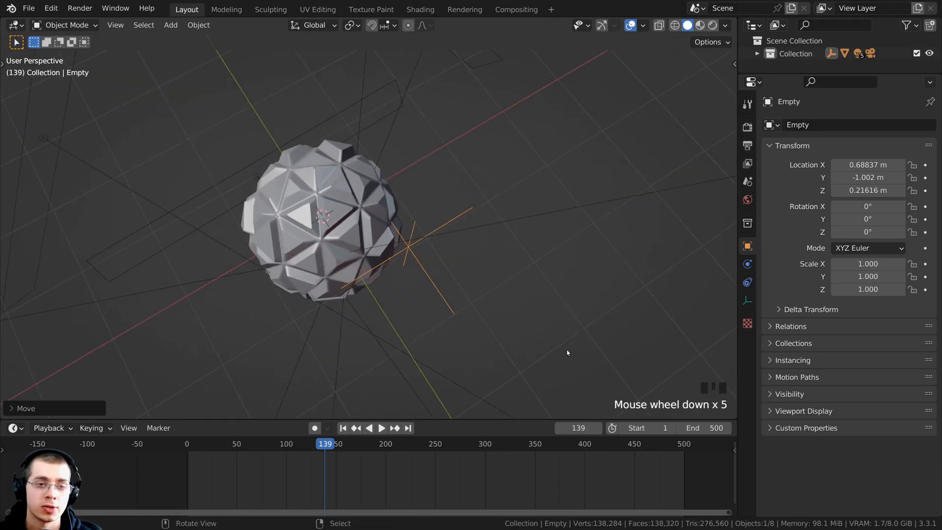
scroll(494, 259, "up", 2)
middle_click_drag(547, 255, 582, 168)
key("g")
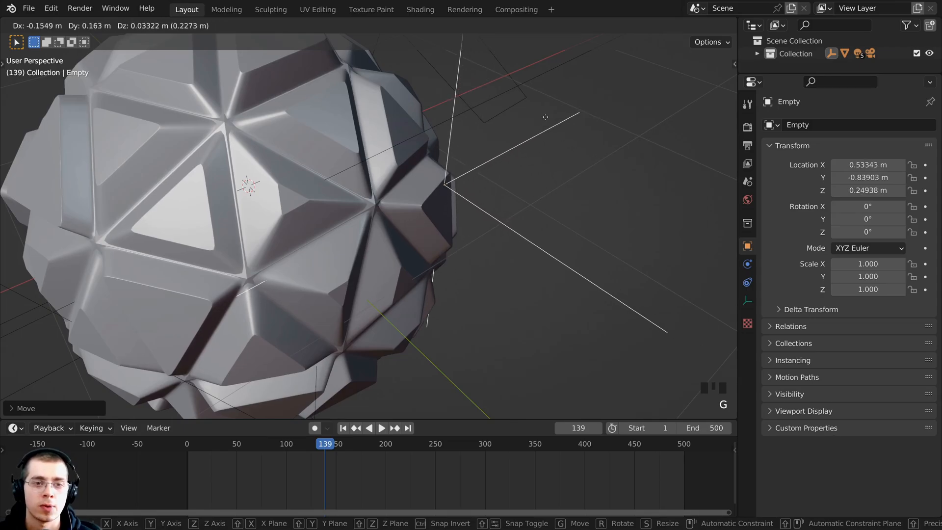
left_click(537, 105)
Scale the empty to about 0.183, place it at about X 0.47, Y -0.73, Z 0.30 m on the orb's surface, and briefly play the animation
middle_click_drag(536, 105, 625, 141)
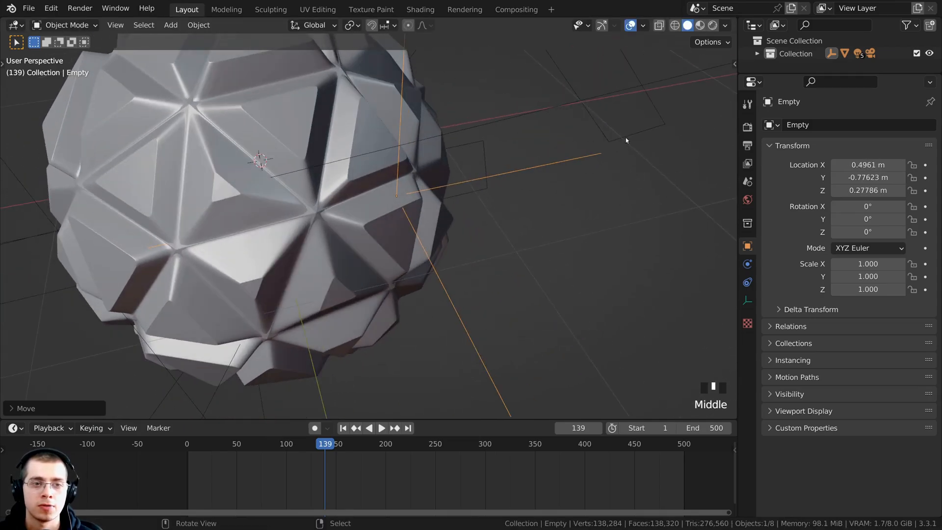
key("s")
left_click(438, 187)
key("g")
left_click(433, 174)
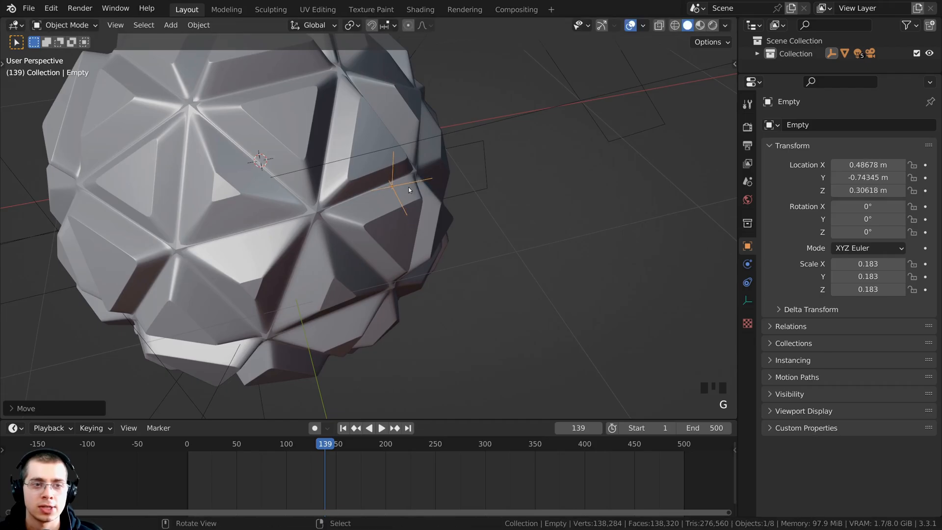
key("g")
middle_click_drag(412, 180, 475, 236)
left_click(446, 178)
key("space")
key("space")
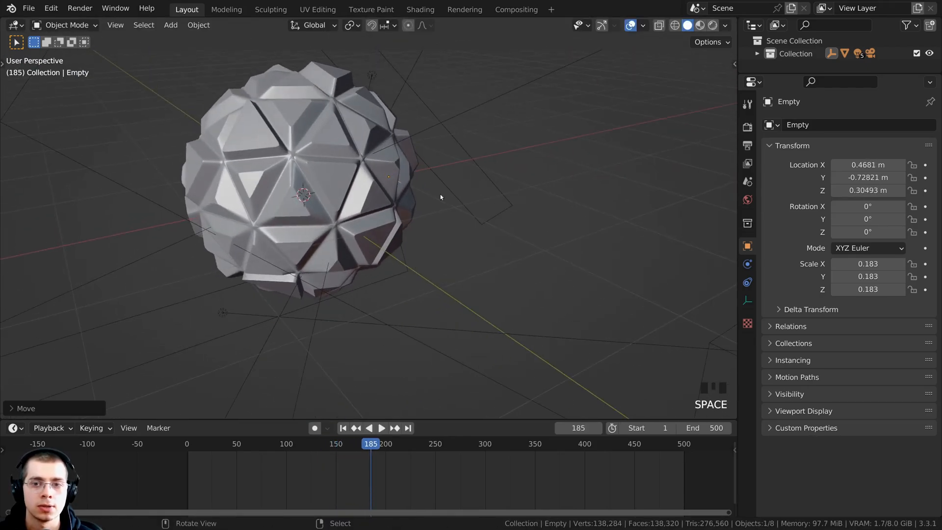
Select the camera and enable its Depth of Field with Empty as the focus object
scroll(441, 251, "down", 2)
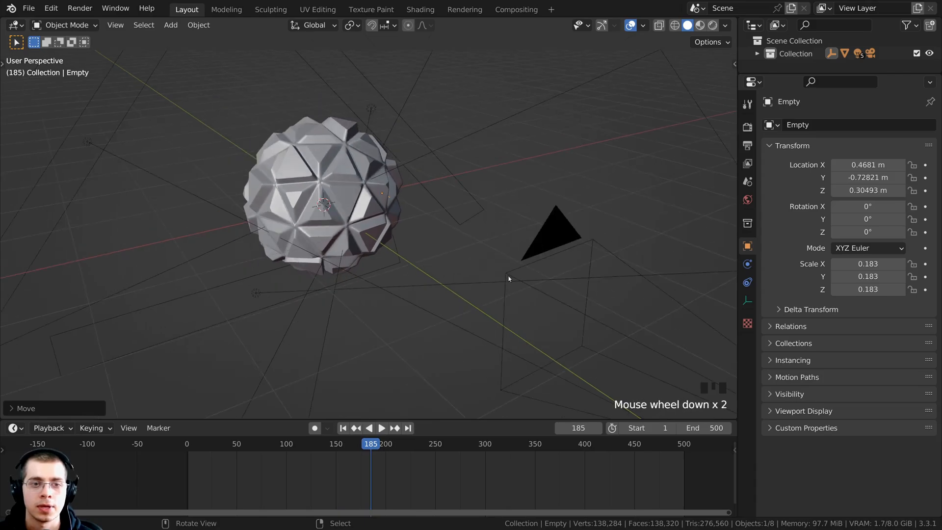
left_click(547, 242)
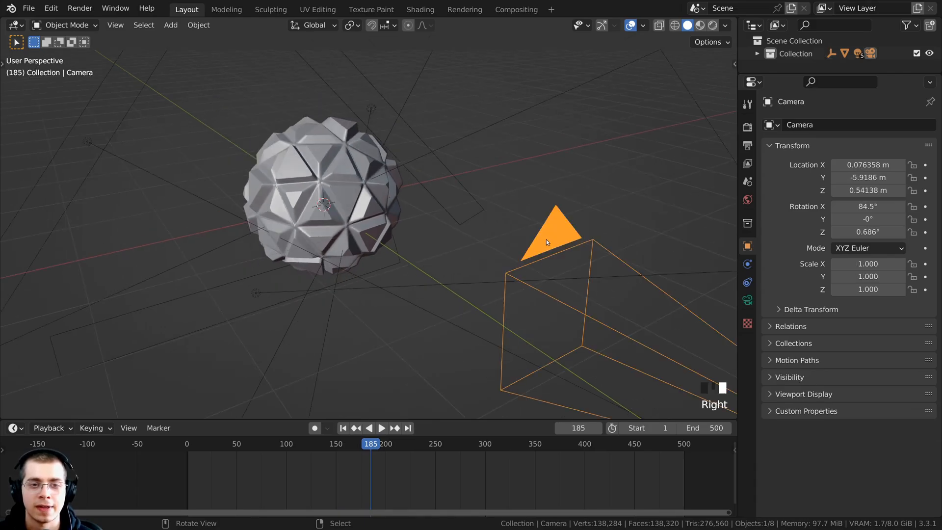
left_click(747, 300)
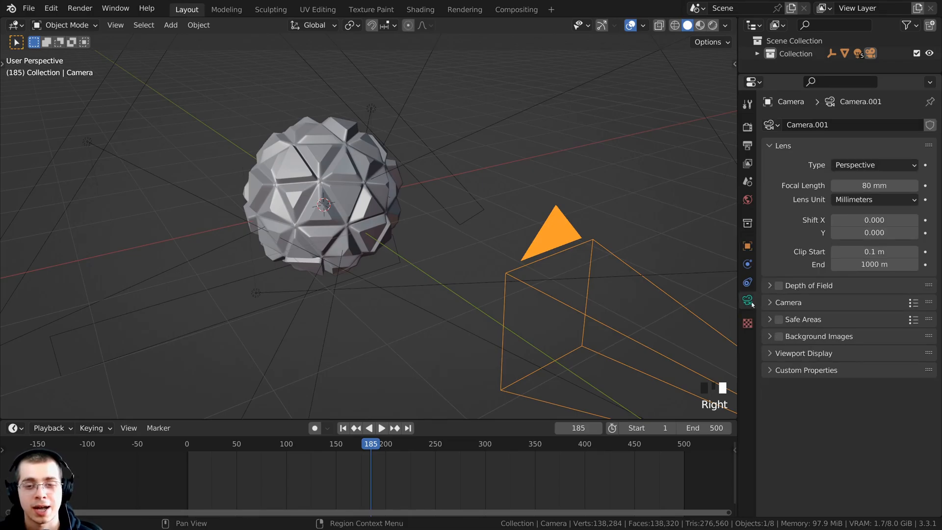
left_click(778, 287)
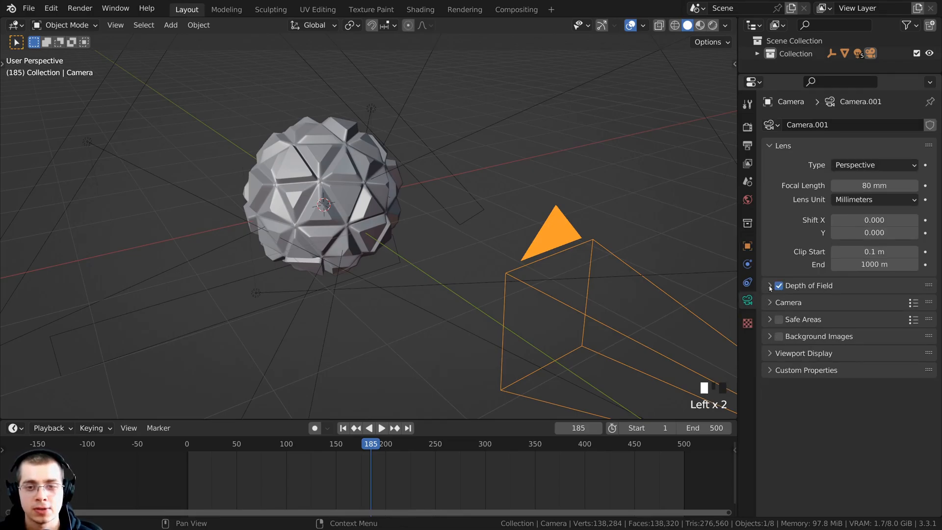
left_click(770, 286)
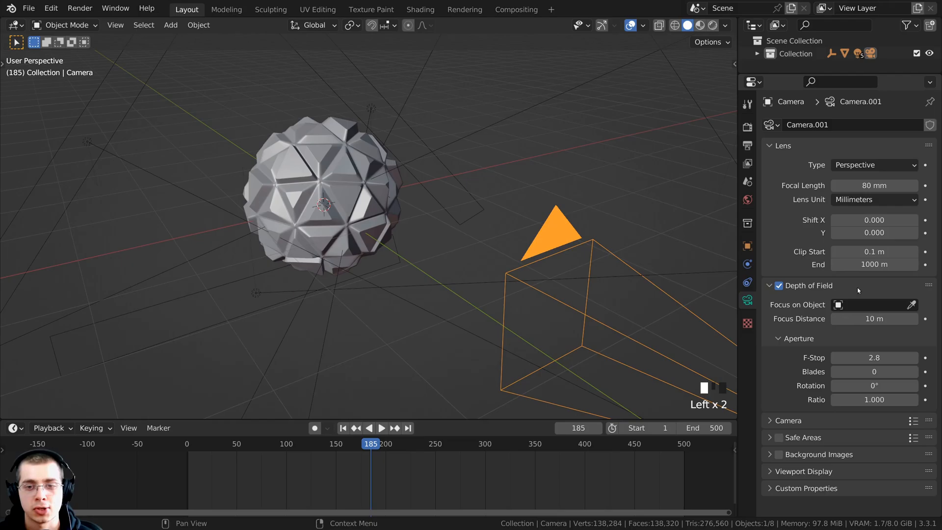
left_click(834, 305)
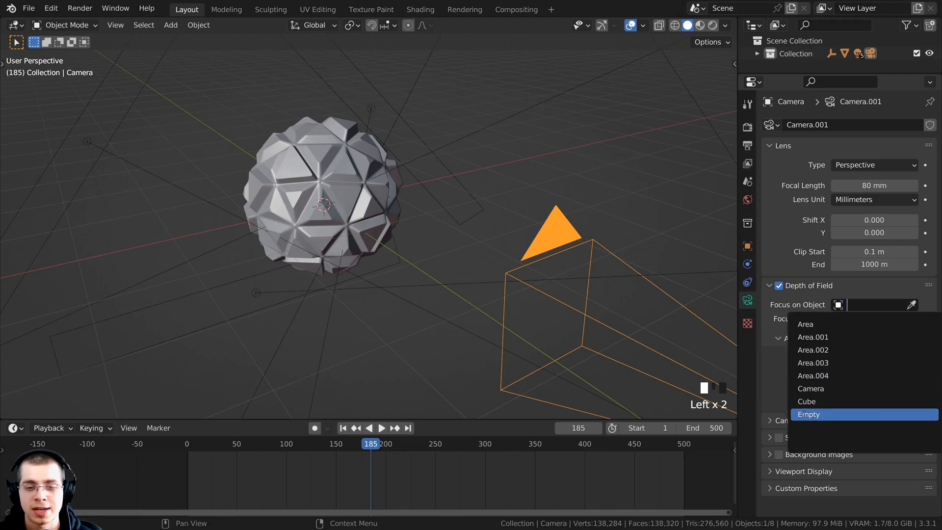
left_click(806, 415)
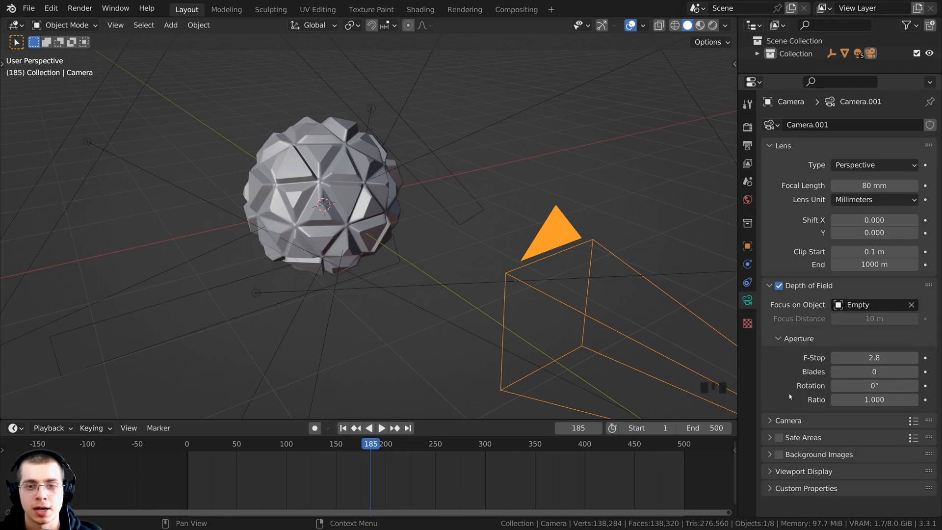
Look through the camera, frame the orb and switch the viewport to Rendered shading
key("KP_0")
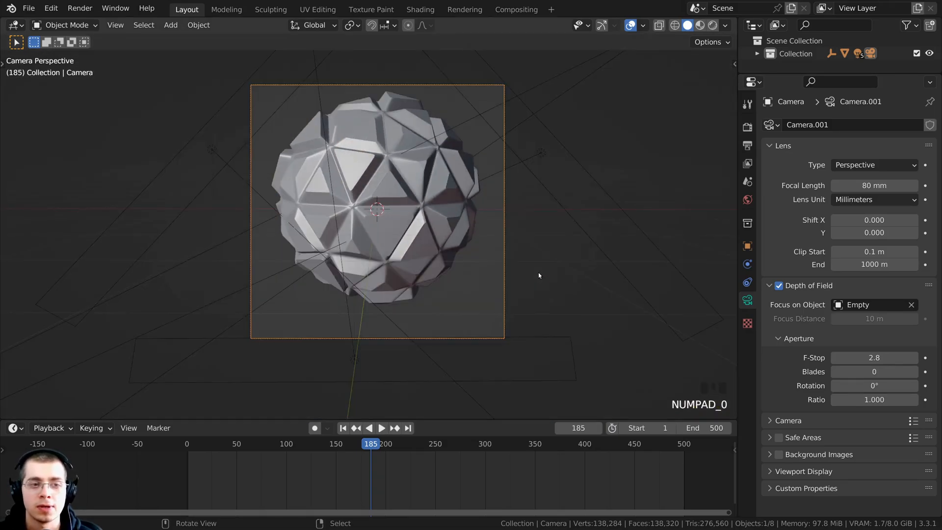
middle_click_drag(578, 263, 572, 294, "shift")
scroll(553, 266, "up", 1)
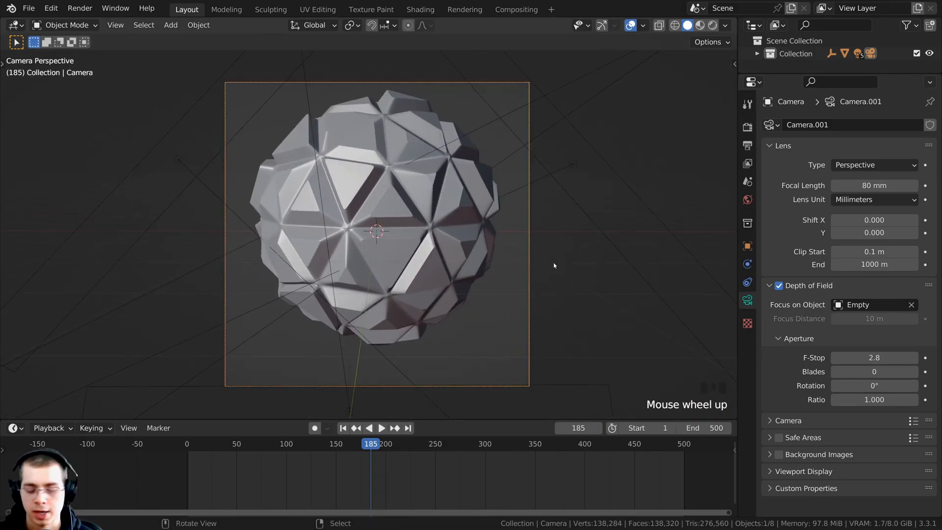
key("KP_0")
key("KP_0")
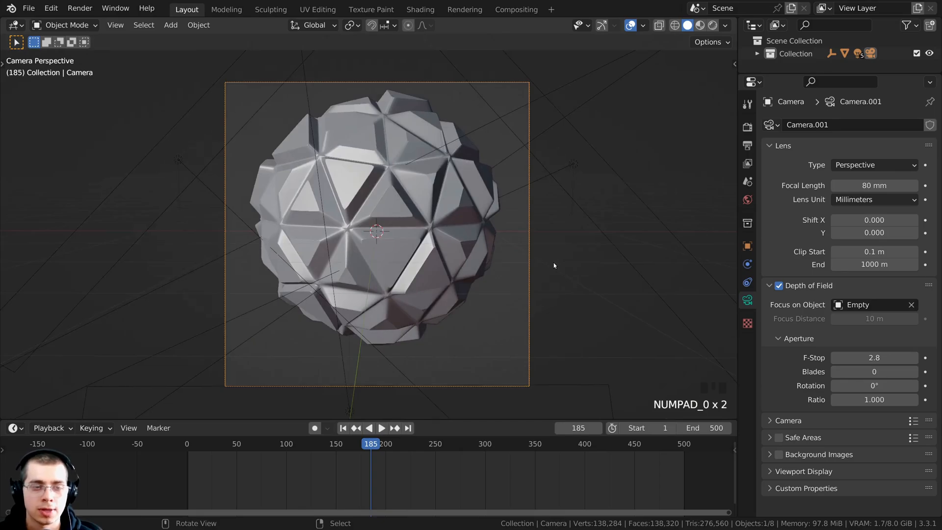
key("z")
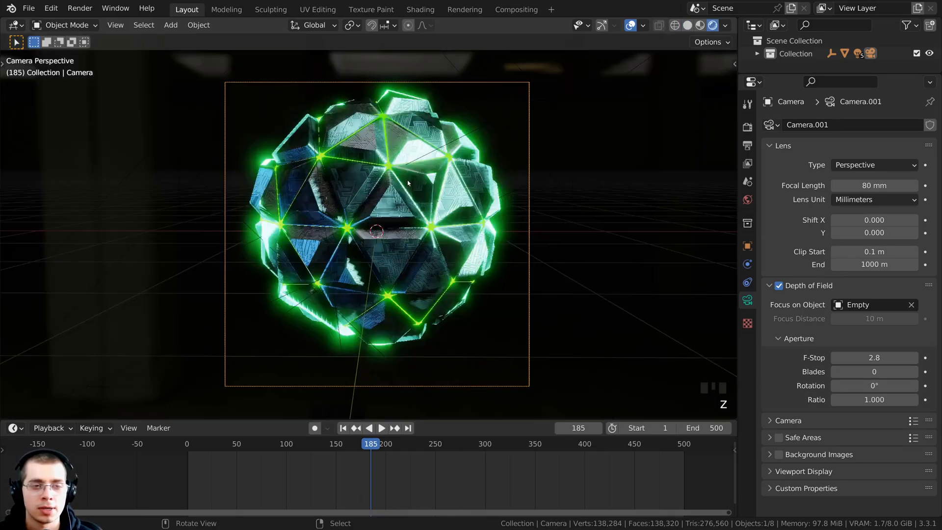
Try a camera F-Stop of 0.1, set it to 0.5 and check the blur on the orb up close
middle_click_drag(422, 182, 421, 179, "shift")
scroll(422, 180, "up", 1, "shift")
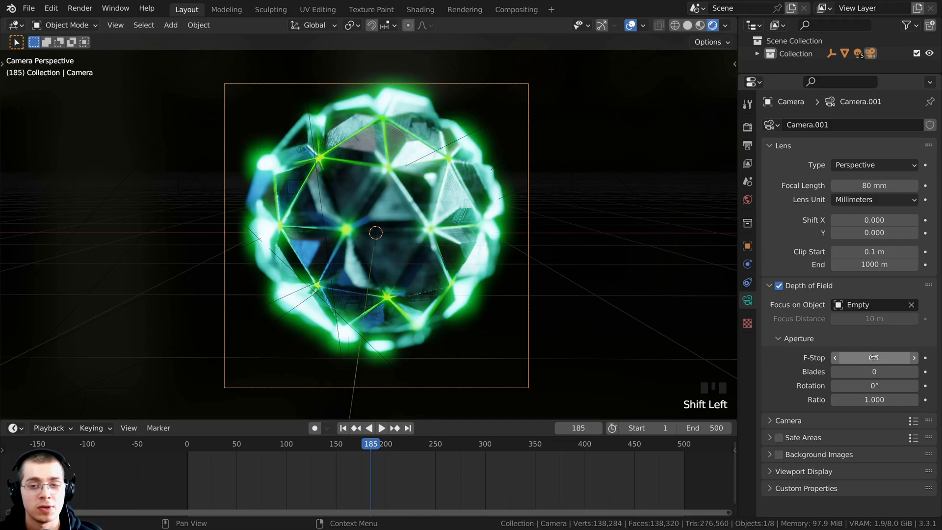
mouse_move(874, 357)
left_mouse_down()
mouse_move(905, 357)
mouse_move(873, 357)
left_mouse_up()
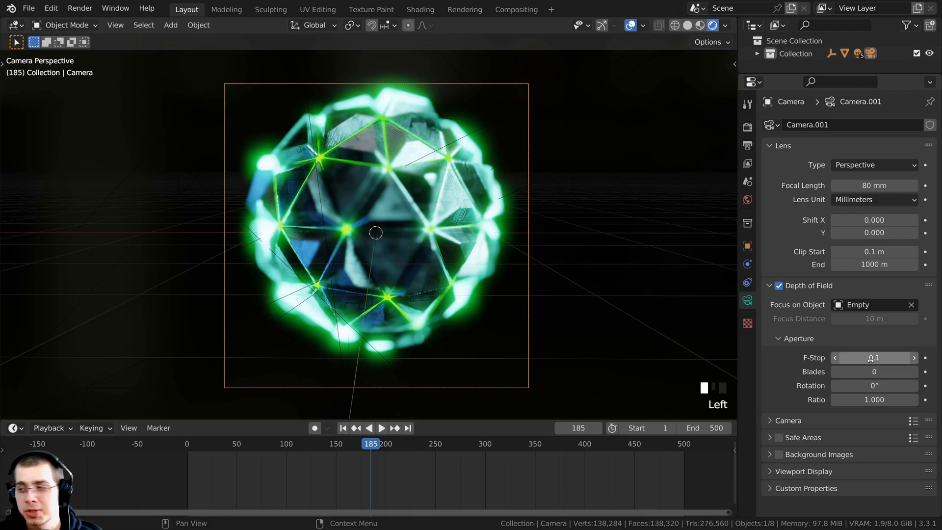
left_click(871, 359)
type("0.5")
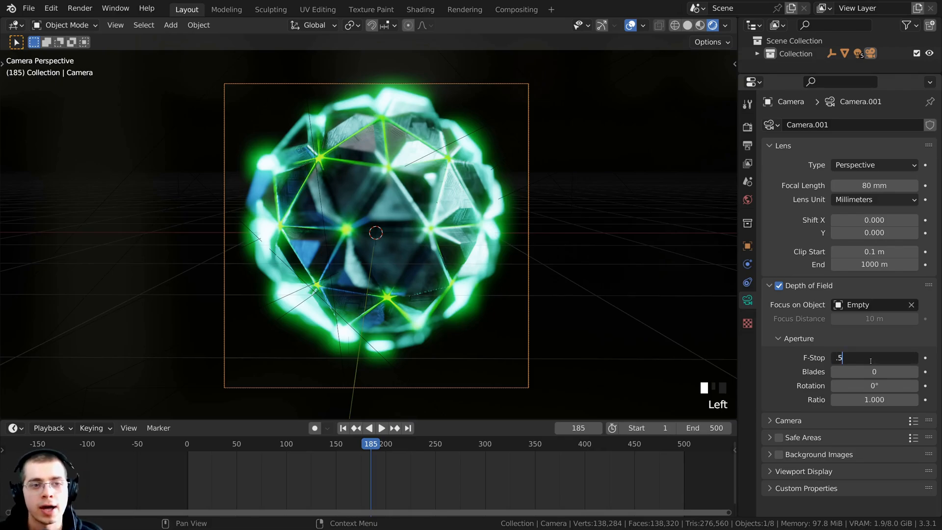
key("Return")
middle_click_drag(448, 193, 399, 210, "shift")
scroll(411, 161, "up", 6)
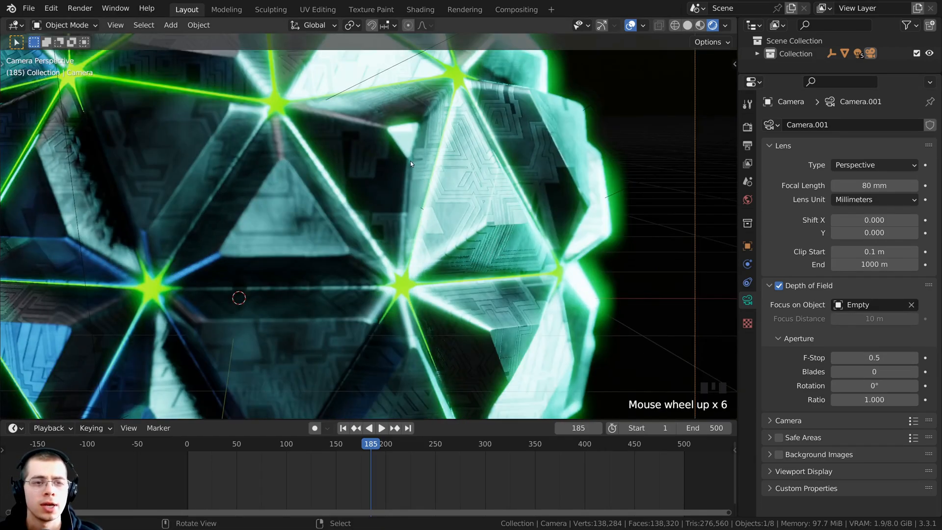
scroll(417, 167, "down", 2)
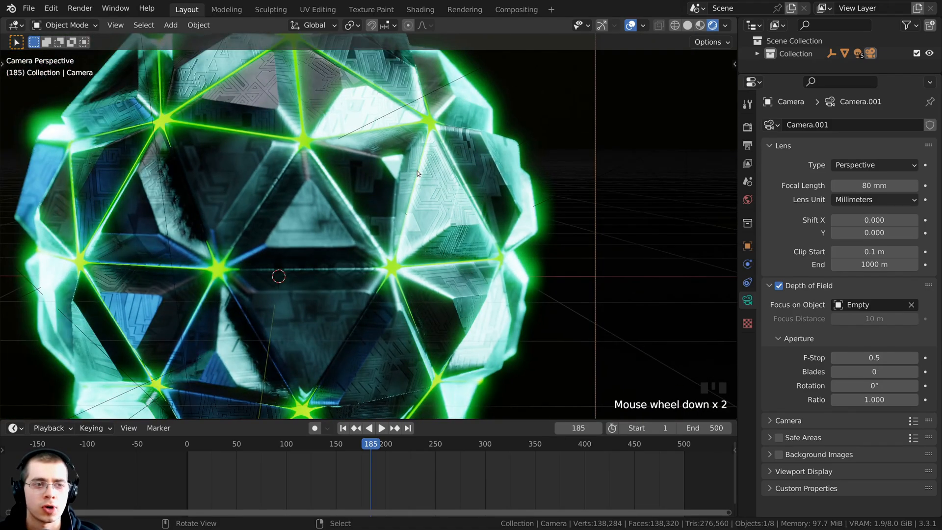
Try a camera F-Stop of 1.0 and set it back to 0.5
left_click(831, 358)
type("1")
left_click(497, 281)
scroll(478, 259, "down", 2)
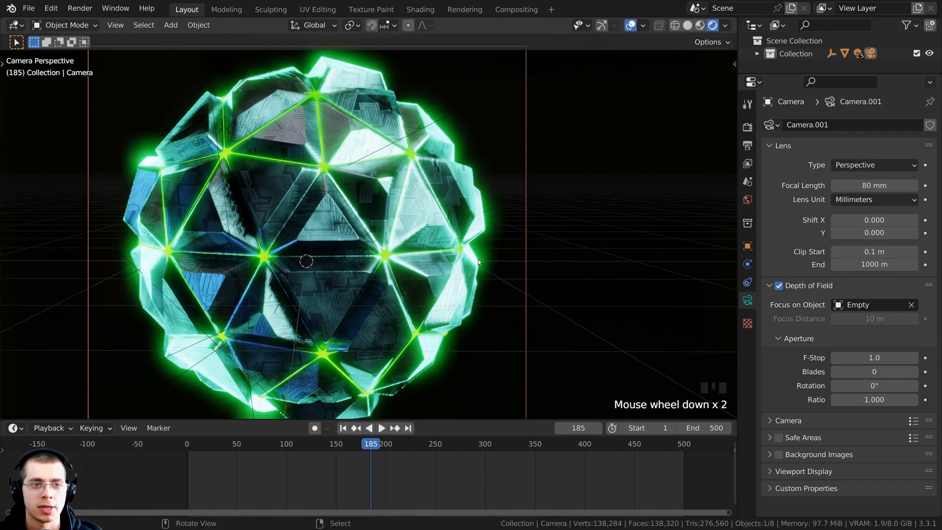
left_click(873, 358)
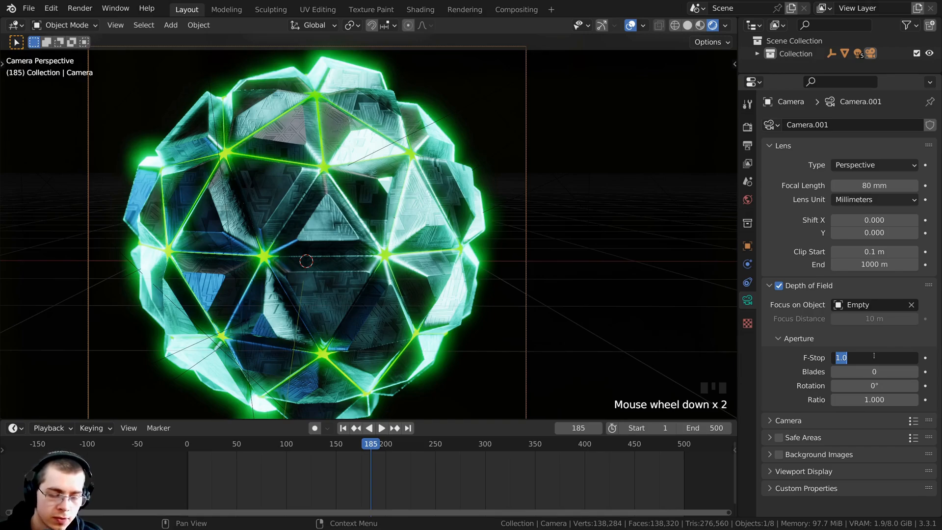
type("0.5")
left_click(440, 175)
scroll(440, 175, "down", 1)
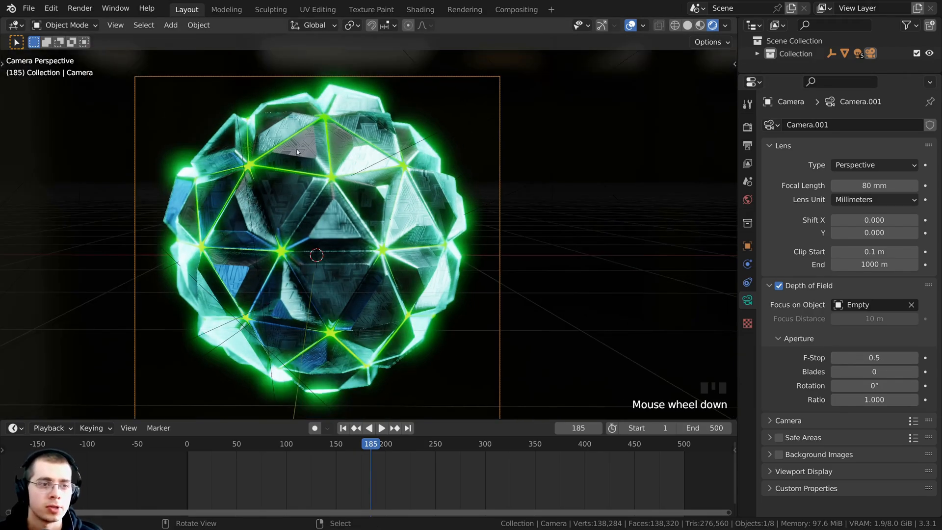
Examine the depth-of-field blur across the orb's near faces and outer edges through the camera
middle_click_drag(409, 140, 316, 159)
scroll(454, 164, "up", 1)
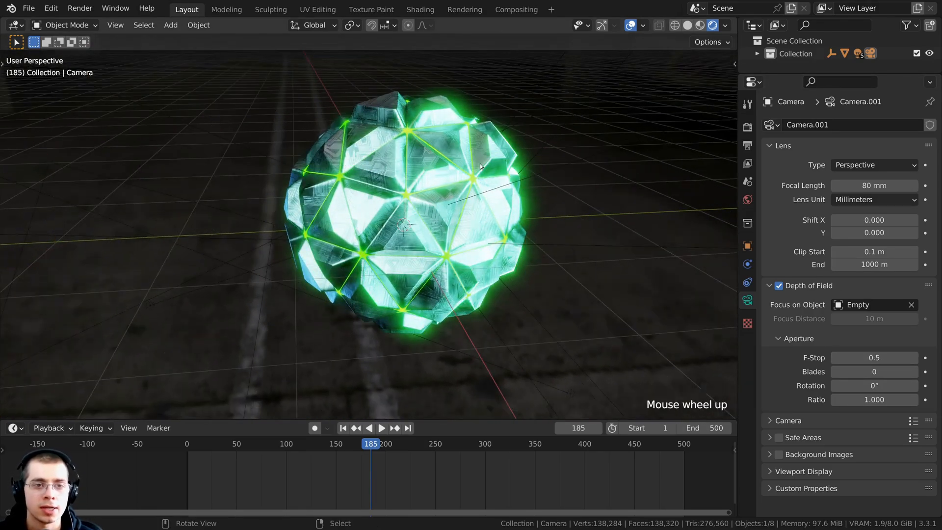
key("KP_0")
scroll(419, 202, "up", 4, "shift")
scroll(409, 118, "up", 5)
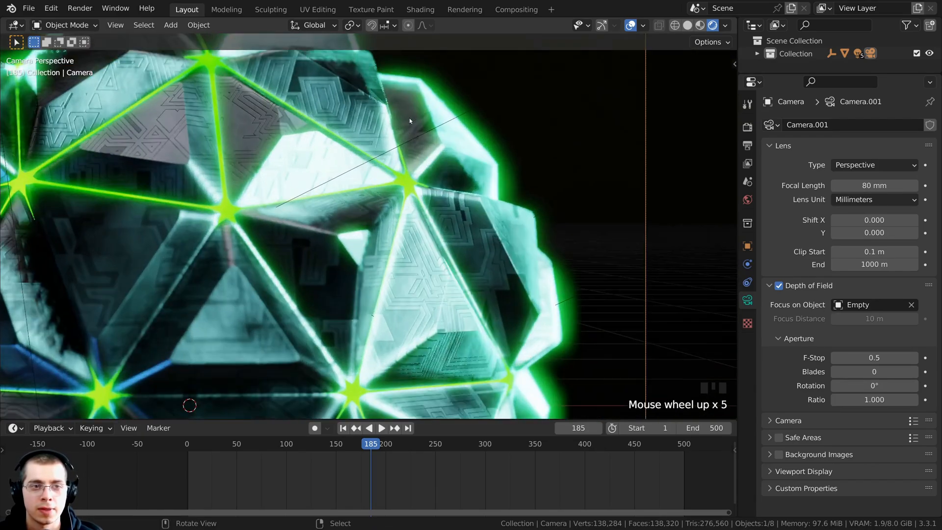
scroll(415, 196, "down", 1)
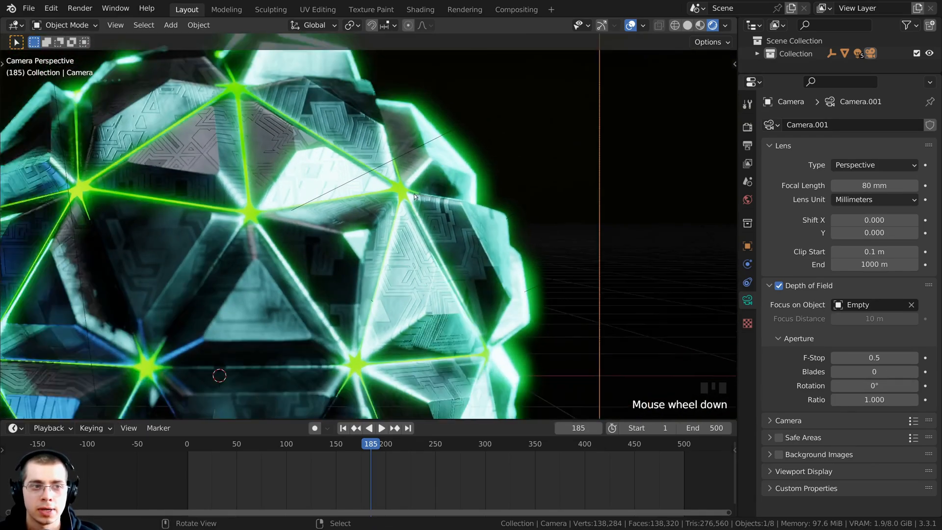
scroll(414, 193, "down", 3)
middle_click_drag(417, 221, 418, 243, "shift")
scroll(399, 234, "up", 1)
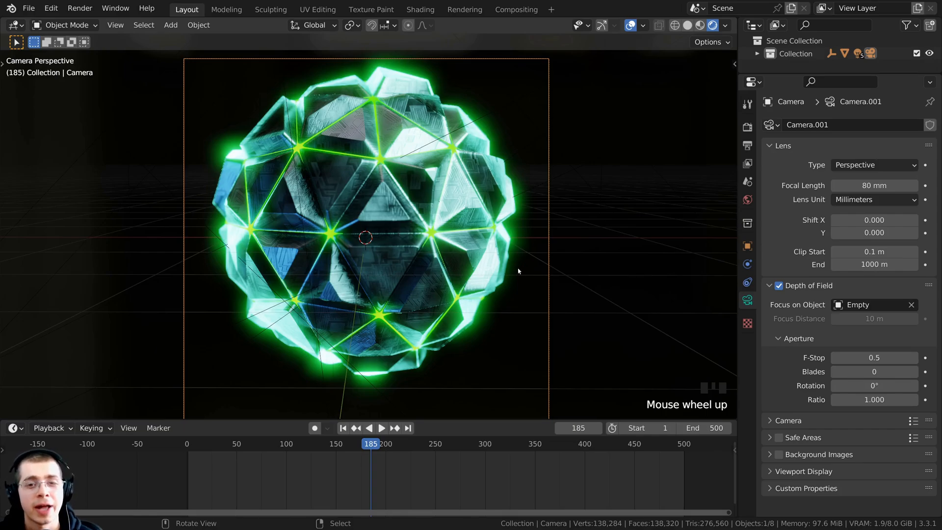
Set the render output path to the Rendered Frames folder inside Sci-Fi Orb Geo-Nodes/Tutorial
left_click(747, 127)
left_click(748, 147)
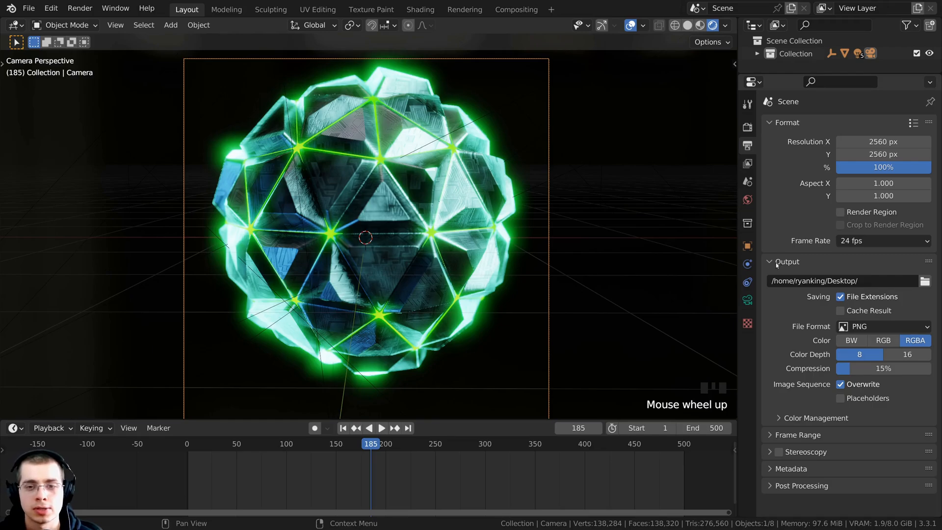
left_click(925, 282)
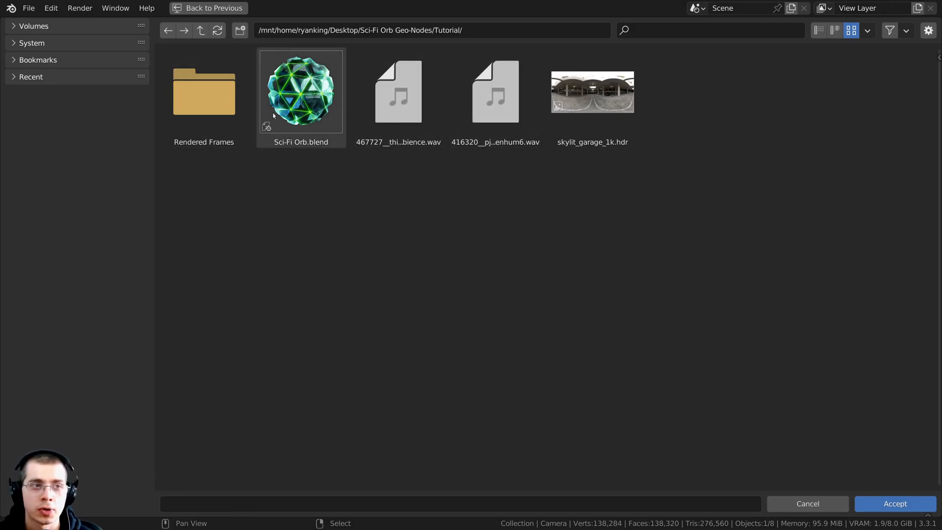
left_click(186, 147)
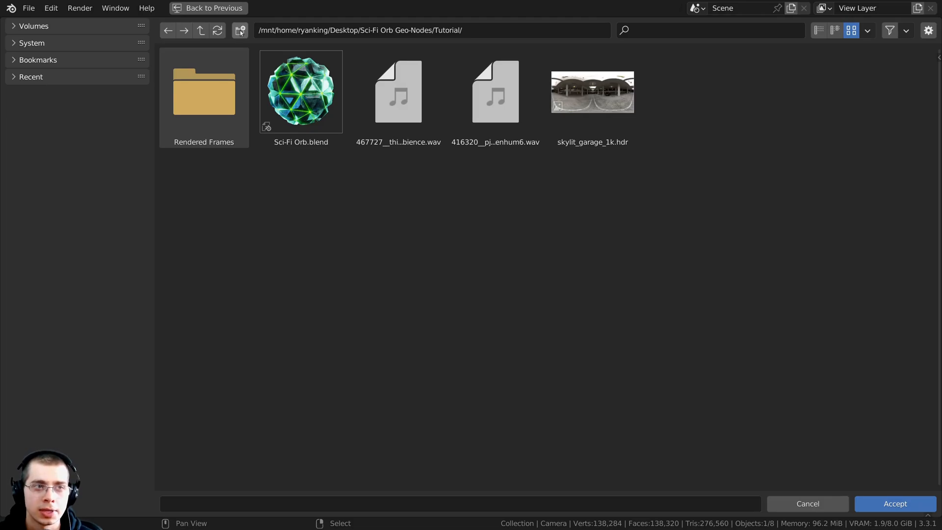
double_click(198, 110)
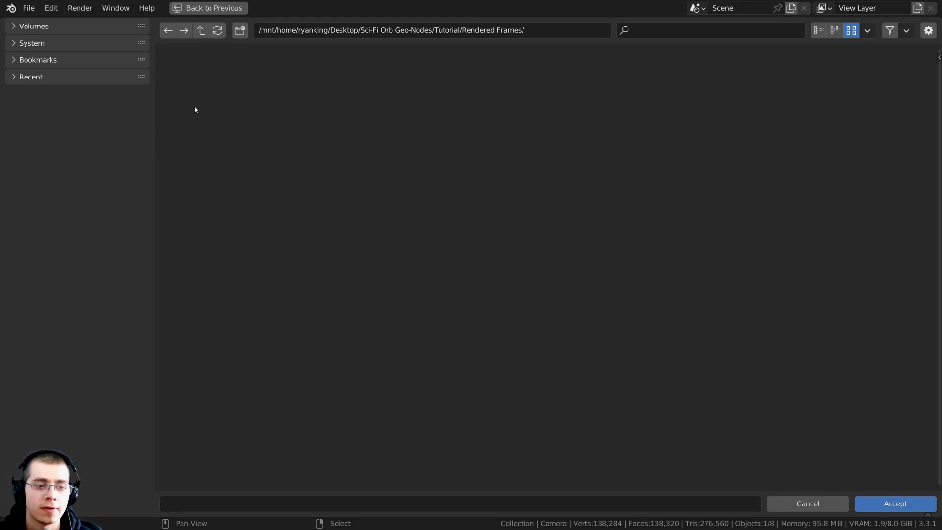
left_click(882, 505)
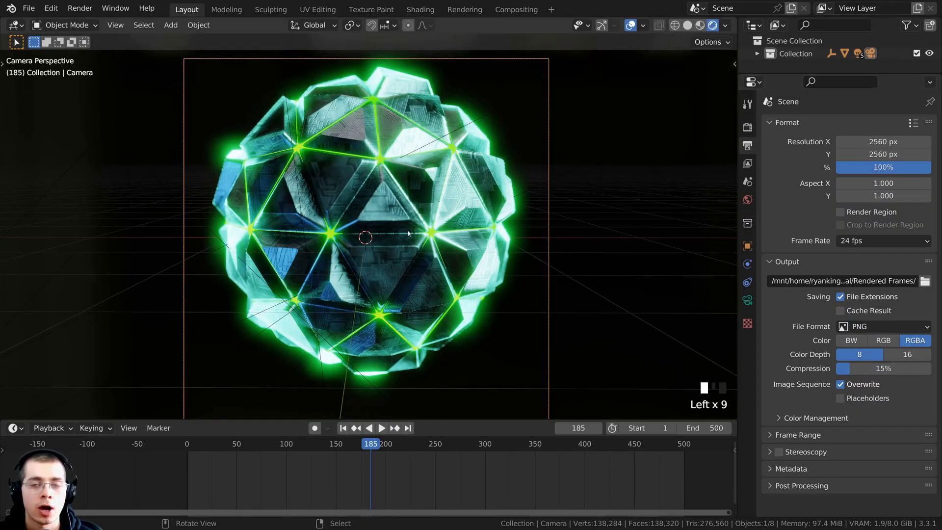
Set the output file format to JPEG with 100% quality and save the project file
scroll(466, 197, "down", 1)
scroll(441, 213, "up", 1)
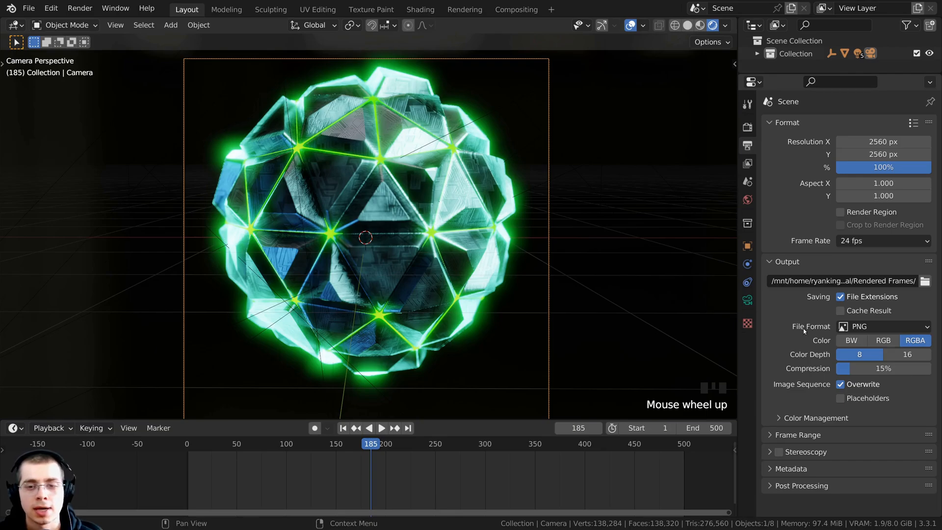
left_click(842, 327)
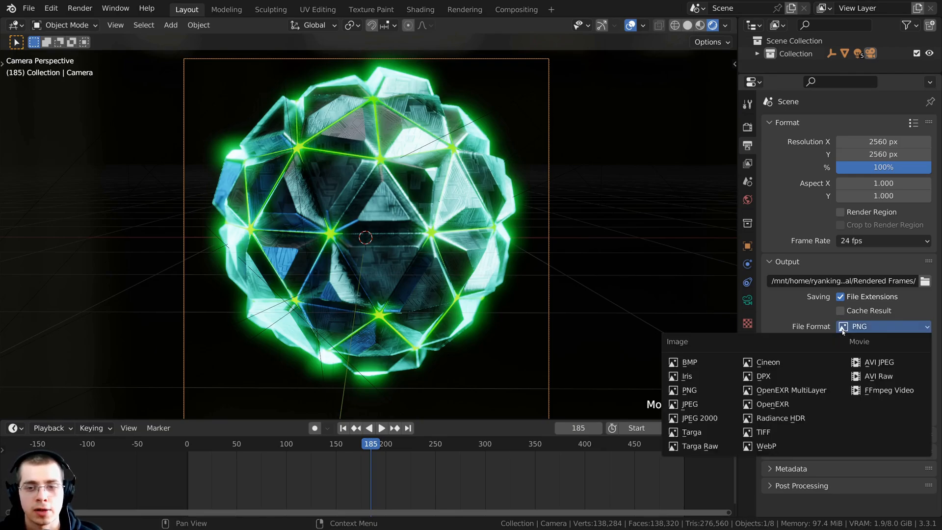
left_click(701, 405)
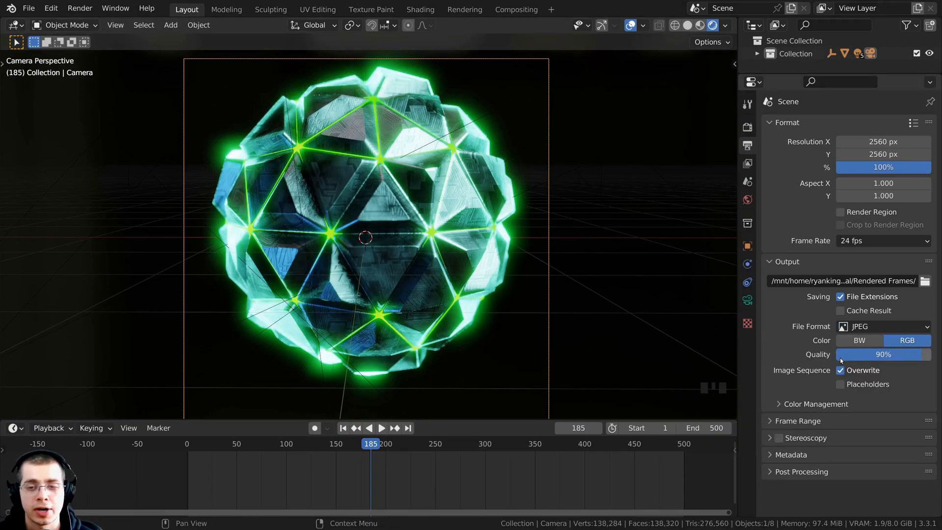
left_click_drag(926, 355, 934, 354)
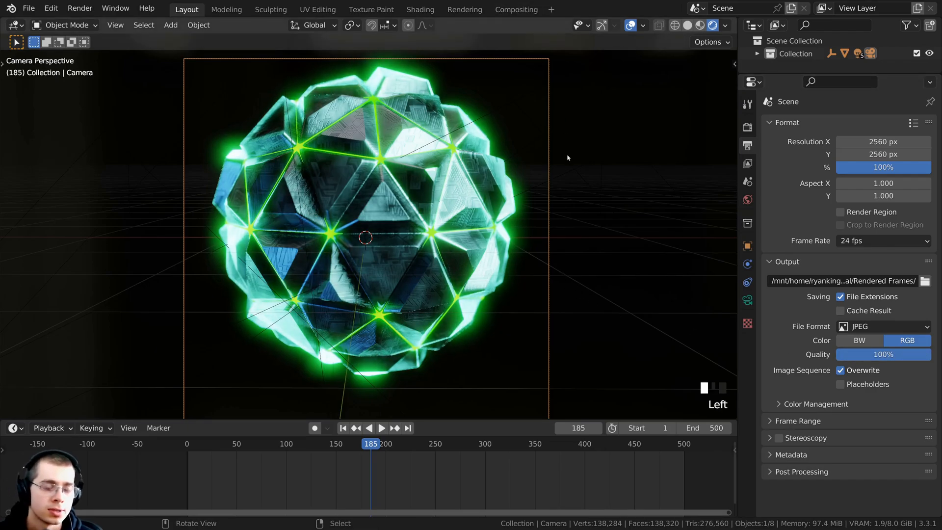
key("ctrl+s")
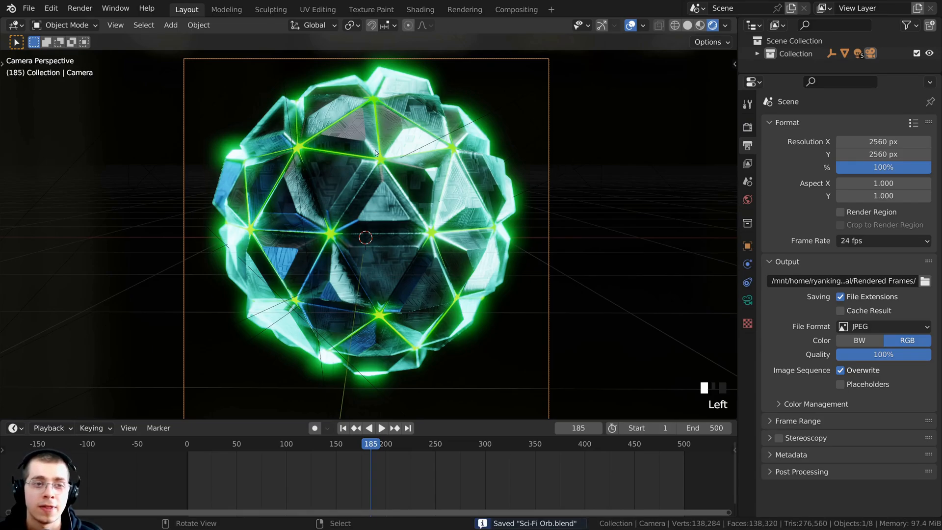
Check the Eevee render sampling, render the full 500-frame animation and save the project file
left_click(79, 8)
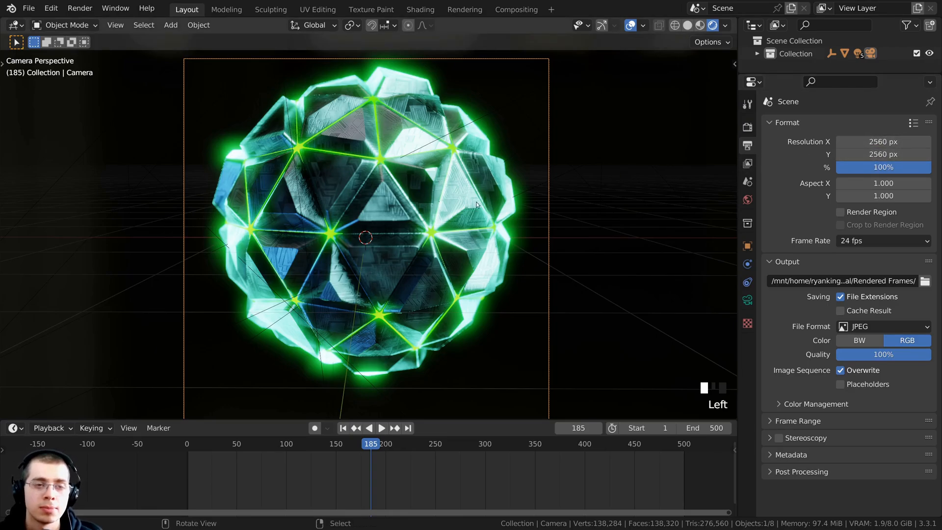
left_click(747, 129)
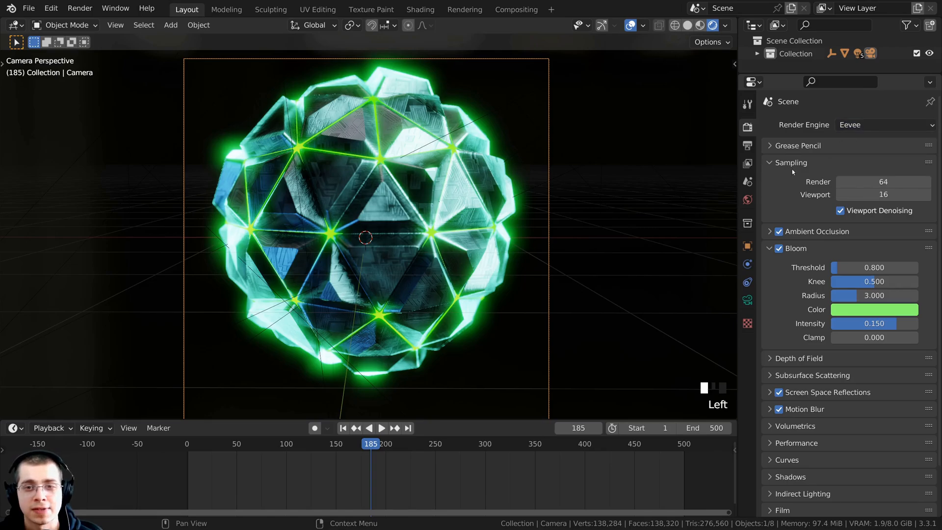
mouse_move(893, 181)
left_mouse_down()
mouse_move(917, 181)
mouse_move(893, 181)
left_mouse_up()
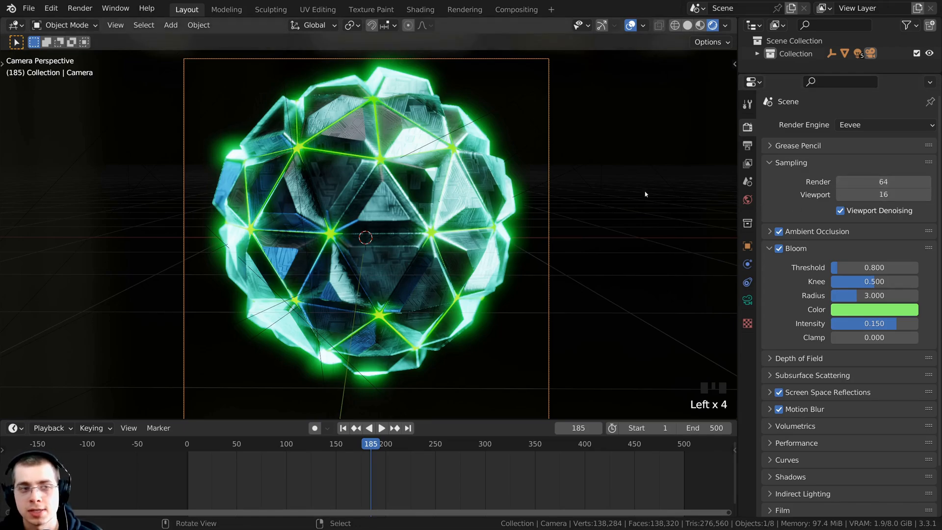
left_click(86, 13)
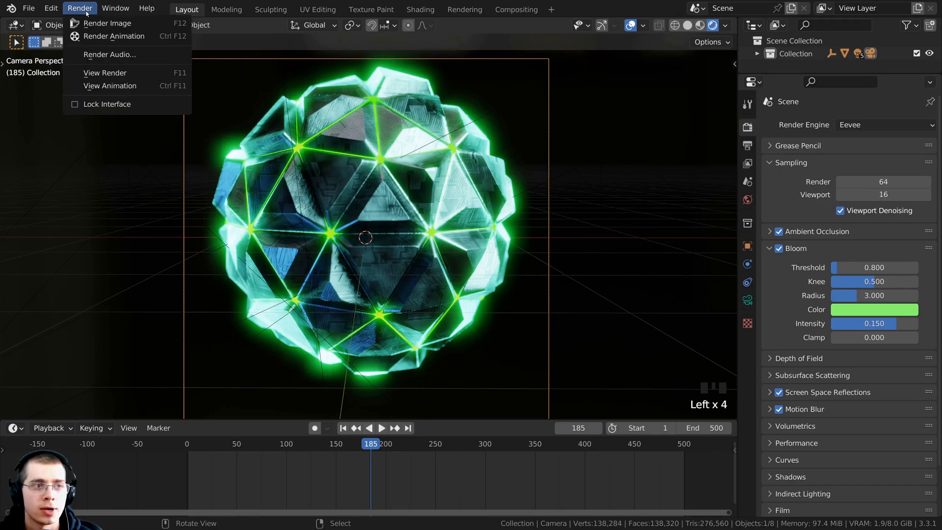
left_click(125, 41)
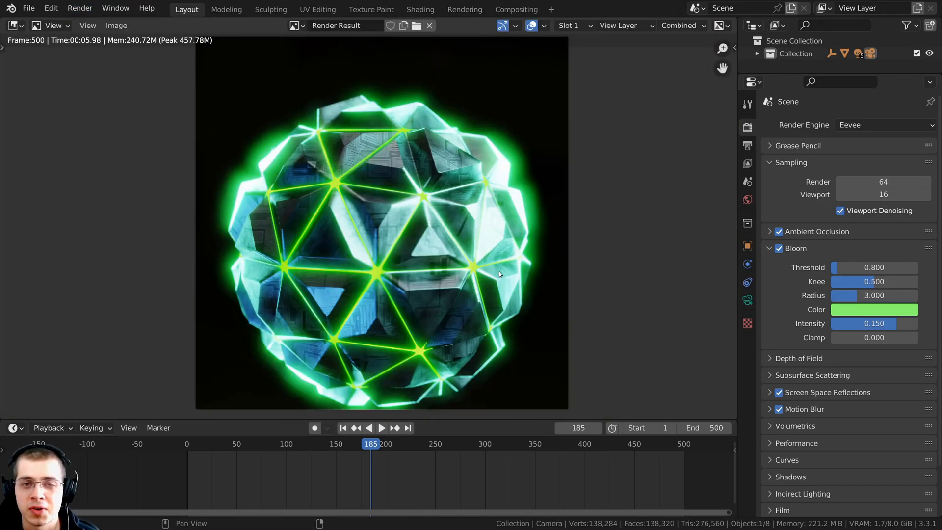
middle_click_drag(483, 183, 481, 182)
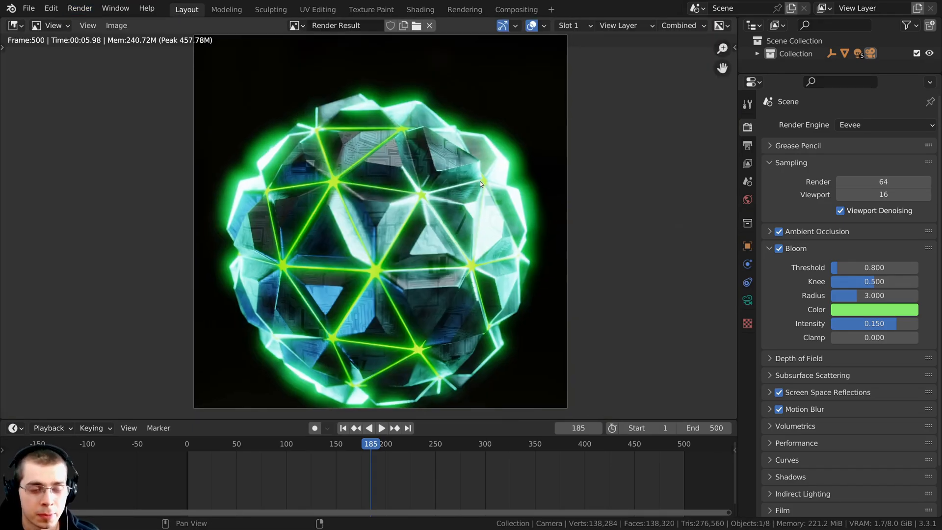
key("ctrl+s")
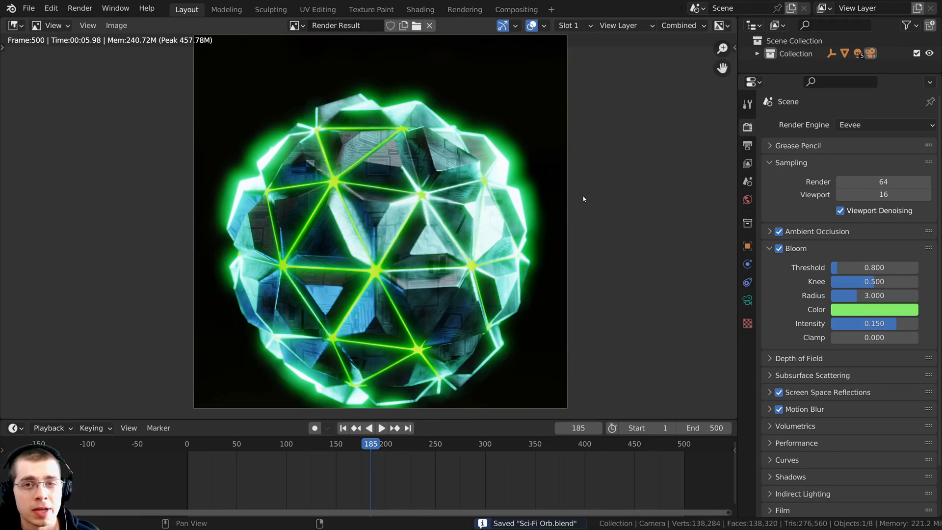
Create a new file from the Video Editing template
left_click(29, 9)
mouse_move(44, 23)
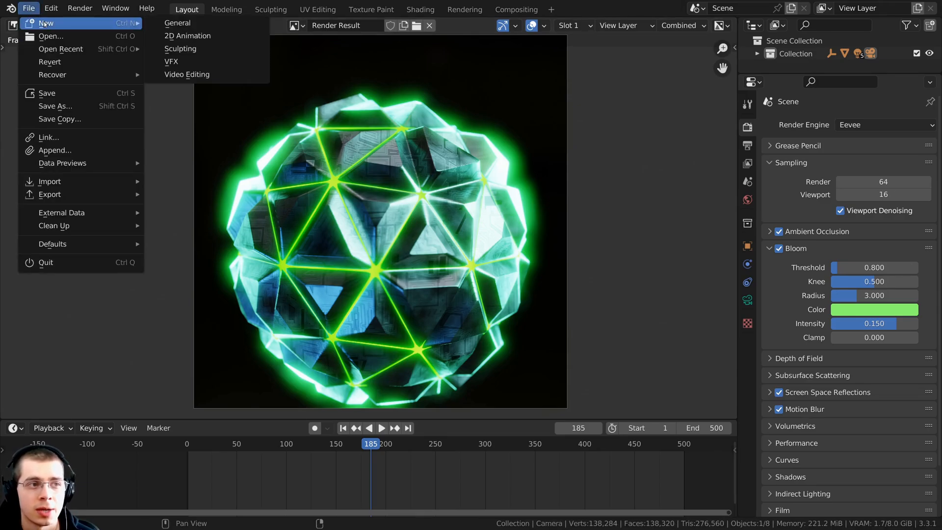
left_click(197, 75)
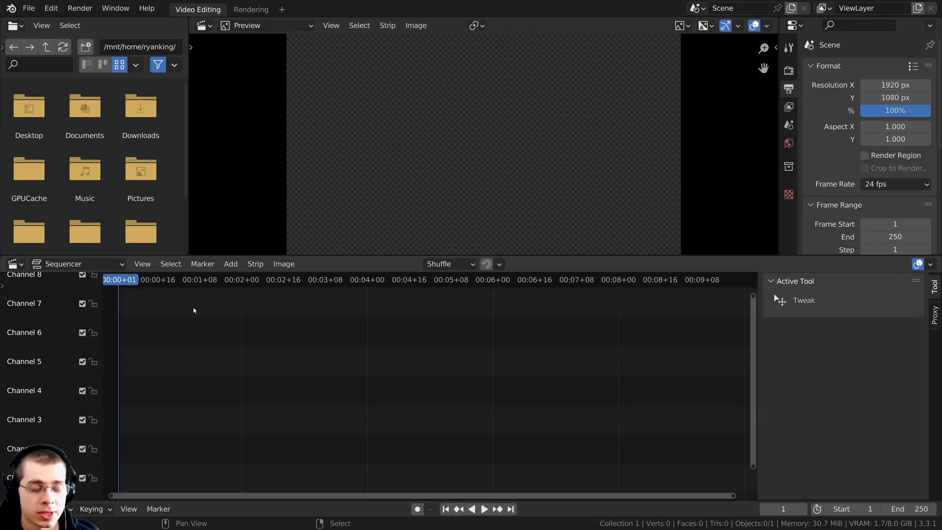
Start adding an image sequence to the sequencer and sort the files in Rendered Frames by name
key("shift+a")
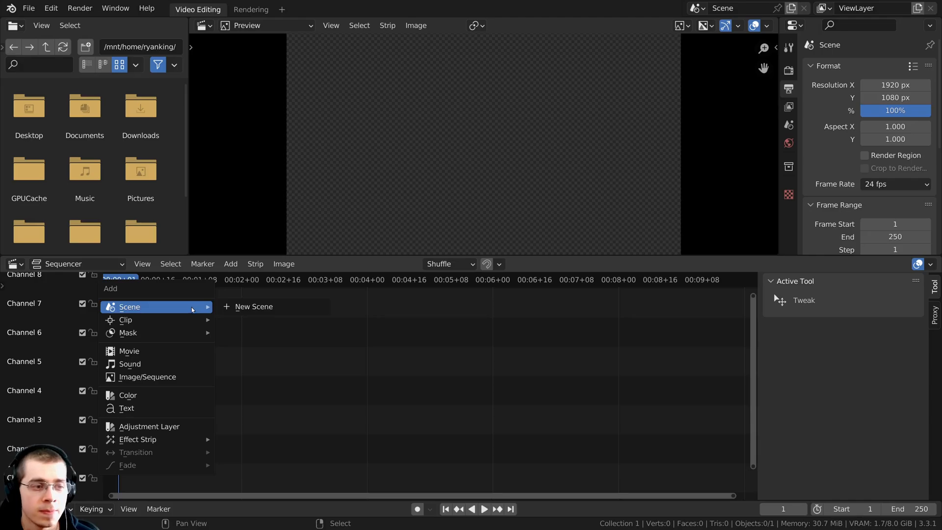
left_click(145, 377)
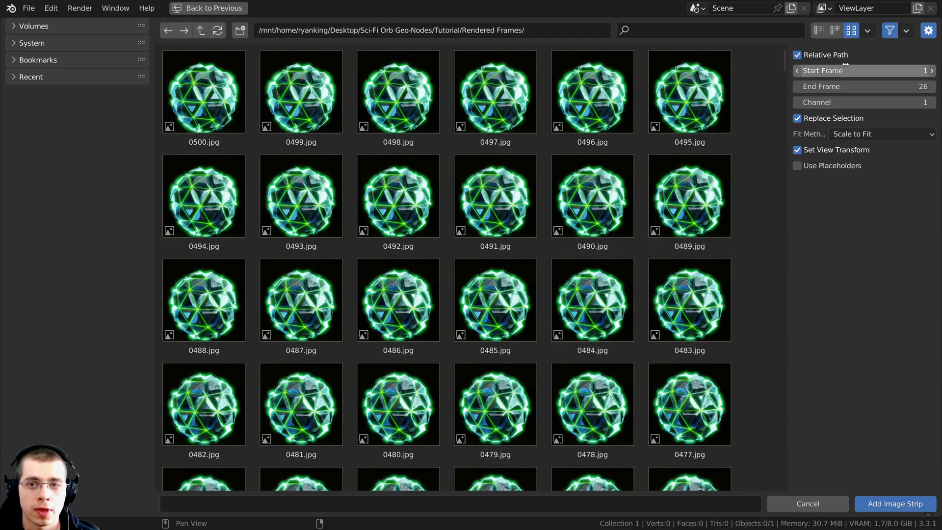
left_click(869, 30)
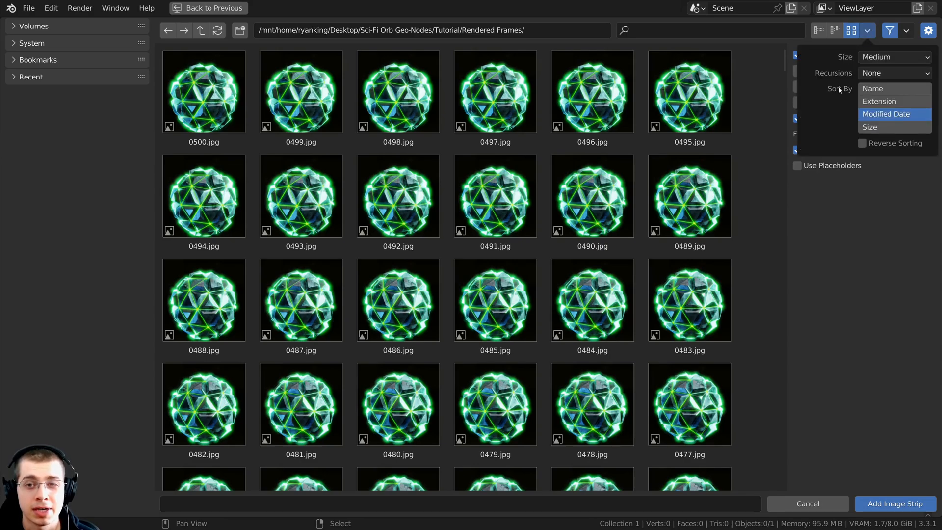
left_click(888, 90)
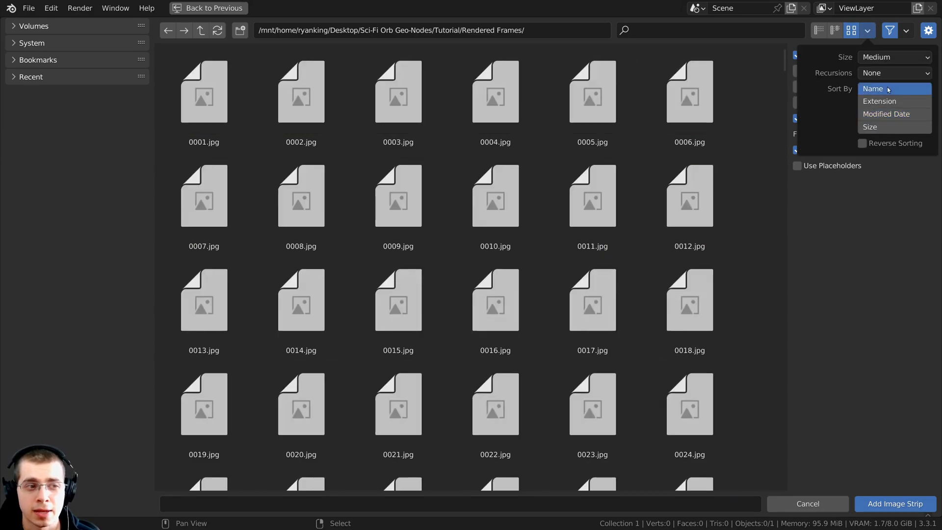
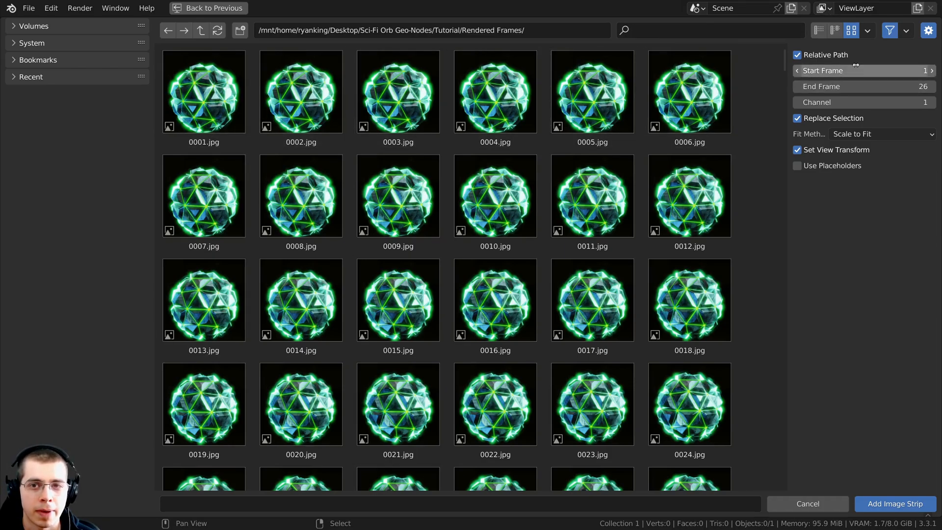
left_click(868, 31)
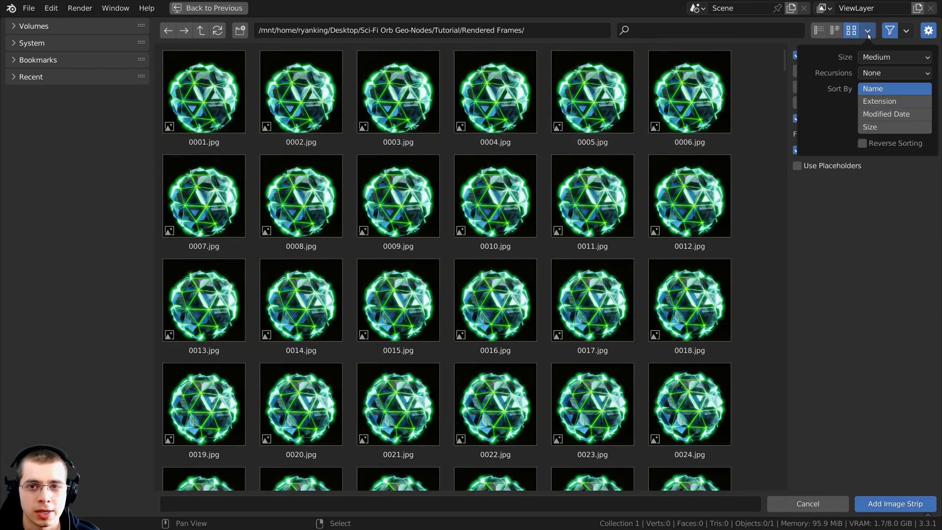
left_click(867, 143)
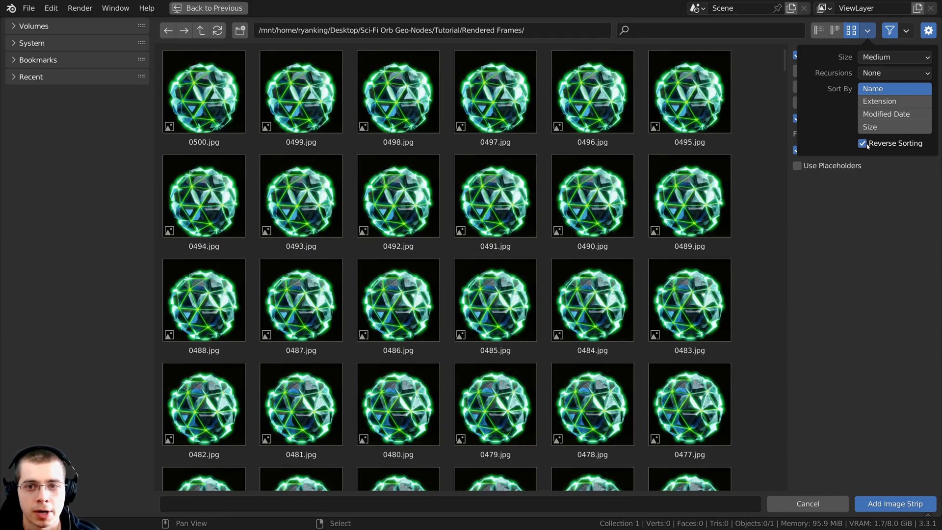
left_click(862, 143)
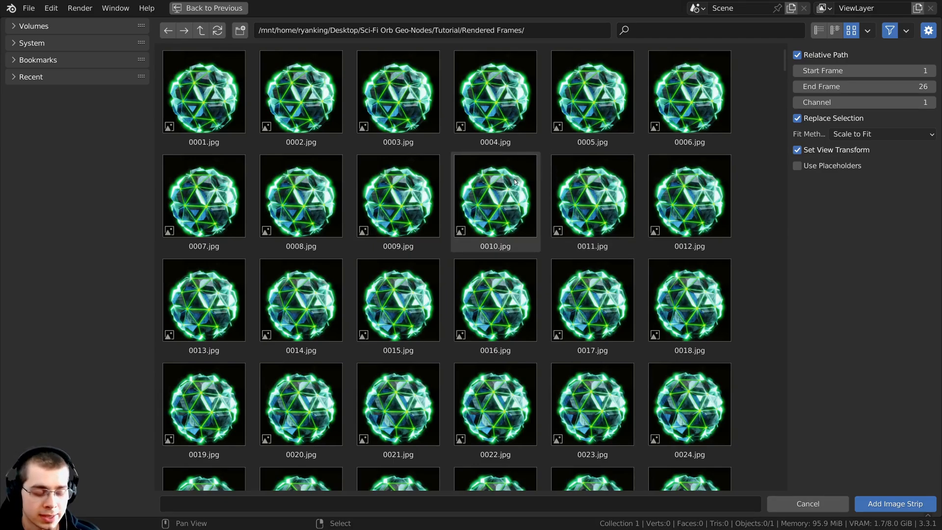
Add all the rendered JPEG frames as one image strip starting at frame 1 and play the sequence back briefly
key("a")
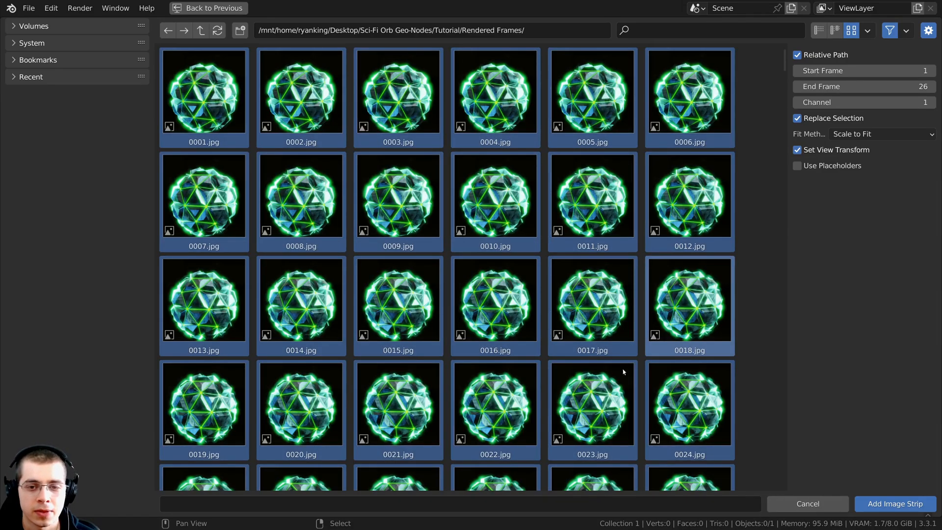
left_click(885, 508)
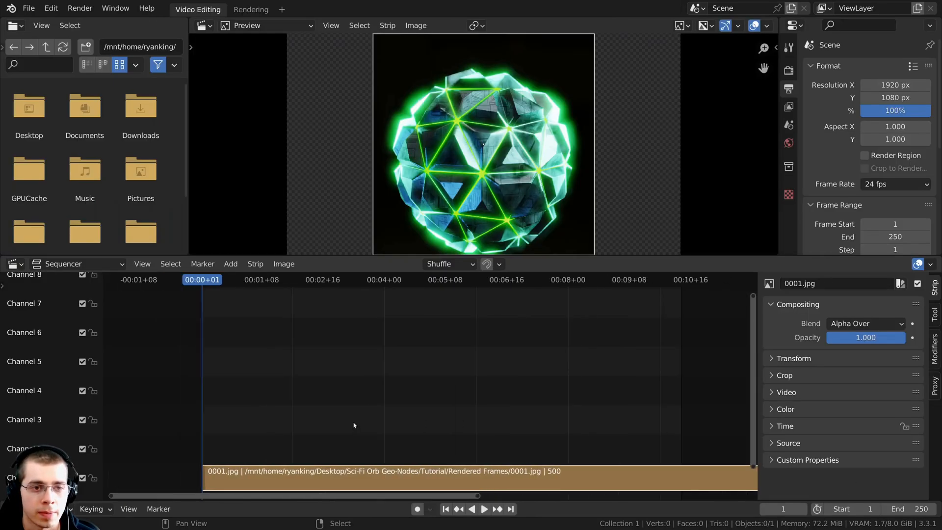
scroll(354, 425, "down", 4)
key("space")
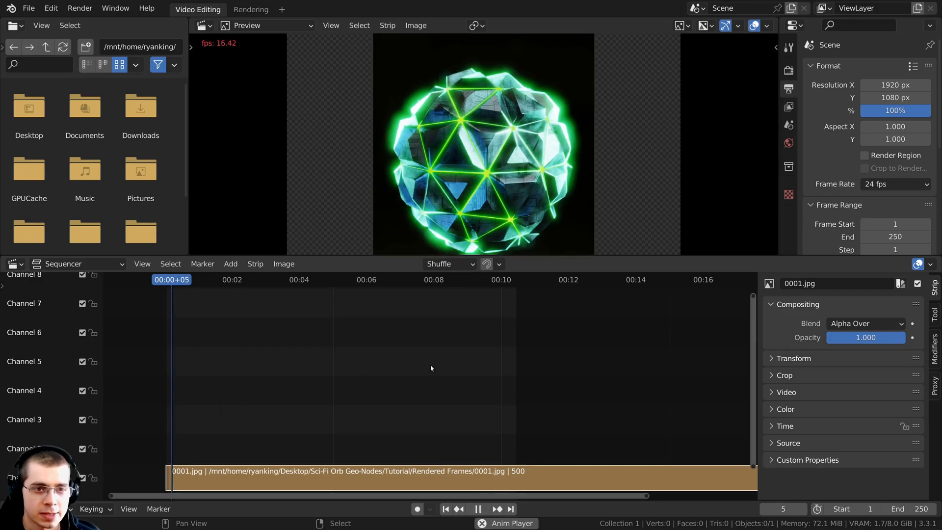
scroll(518, 181, "down", 1)
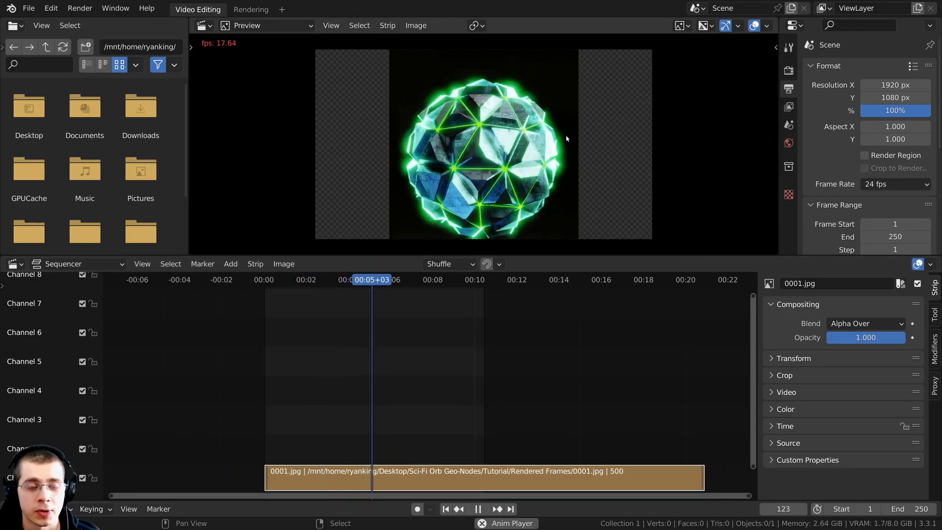
key("space")
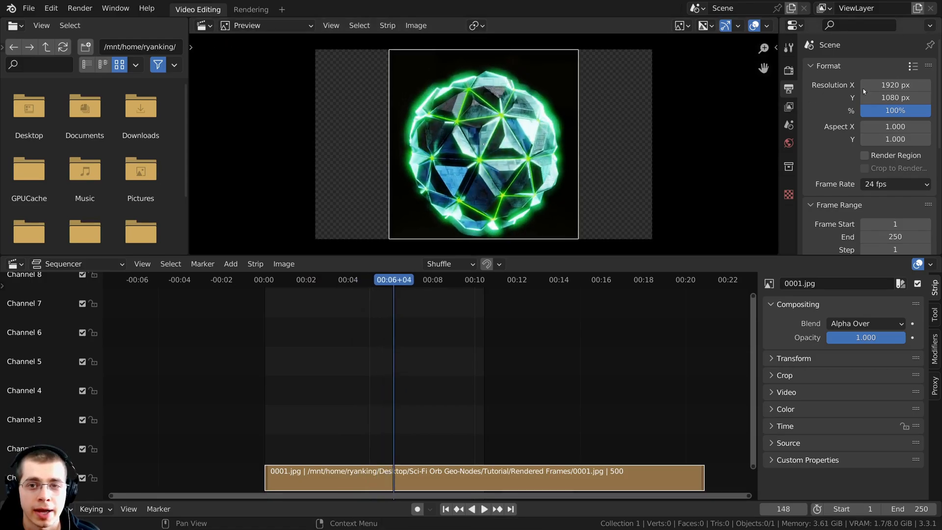
Set the output resolution to 2560 × 2560 px
left_click(883, 84)
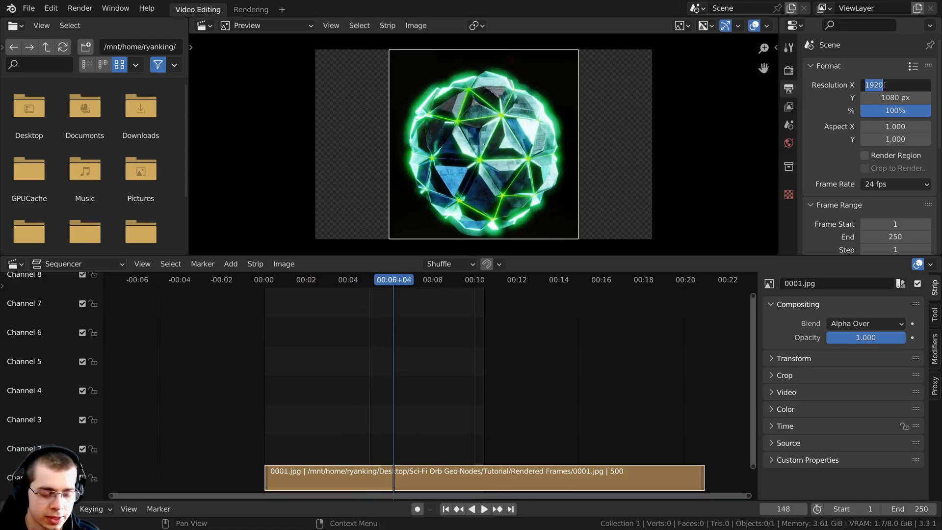
type("65")
type("60")
key("Tab")
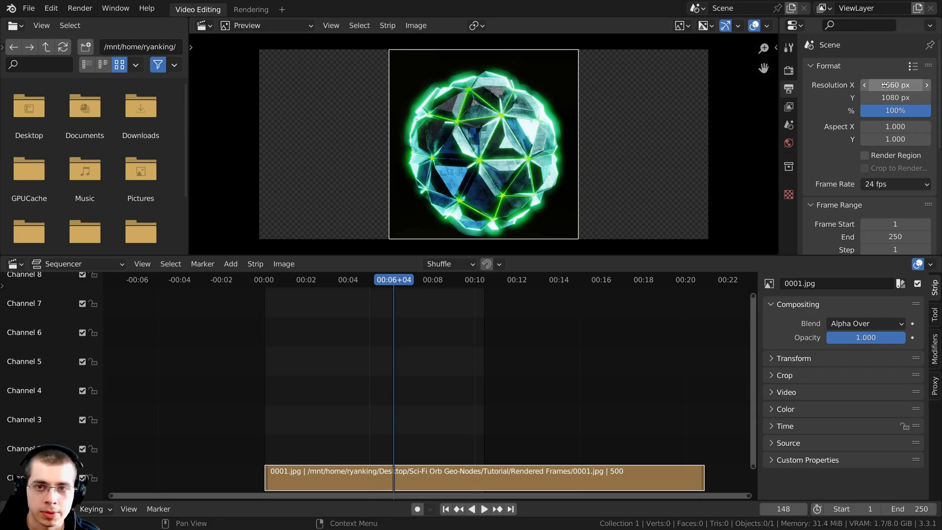
type("2560")
key("Return")
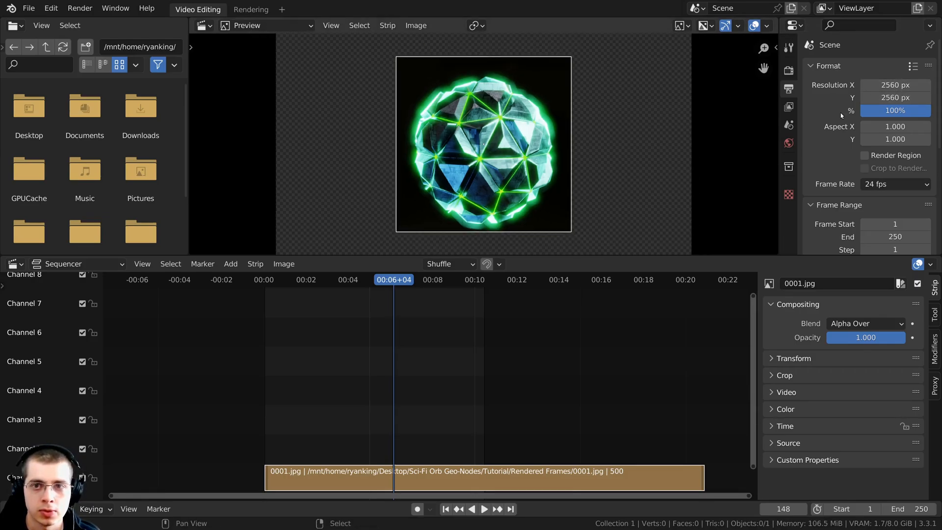
Set the render size from the image strip so the orb frames fill the preview, and fit the preview to its area
scroll(702, 140, "down", 3)
scroll(891, 109, "down", 1)
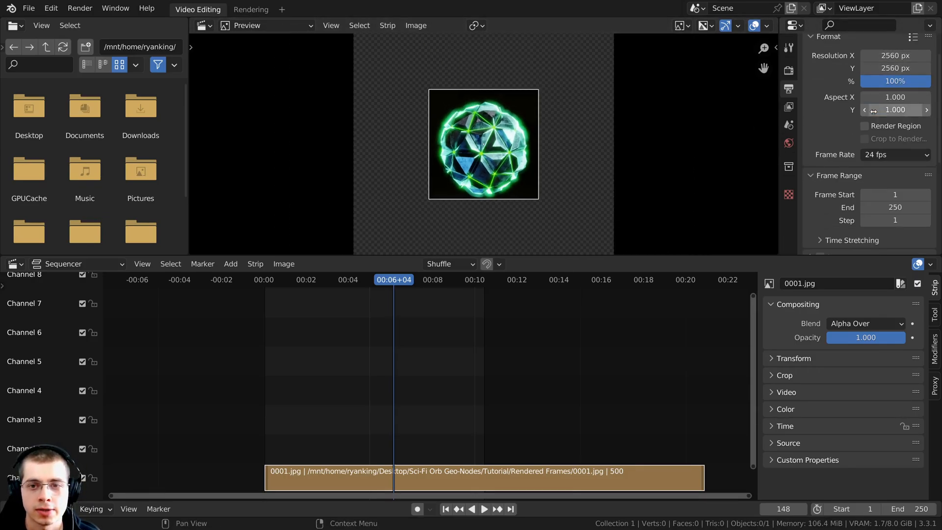
middle_click_drag(424, 480, 427, 480)
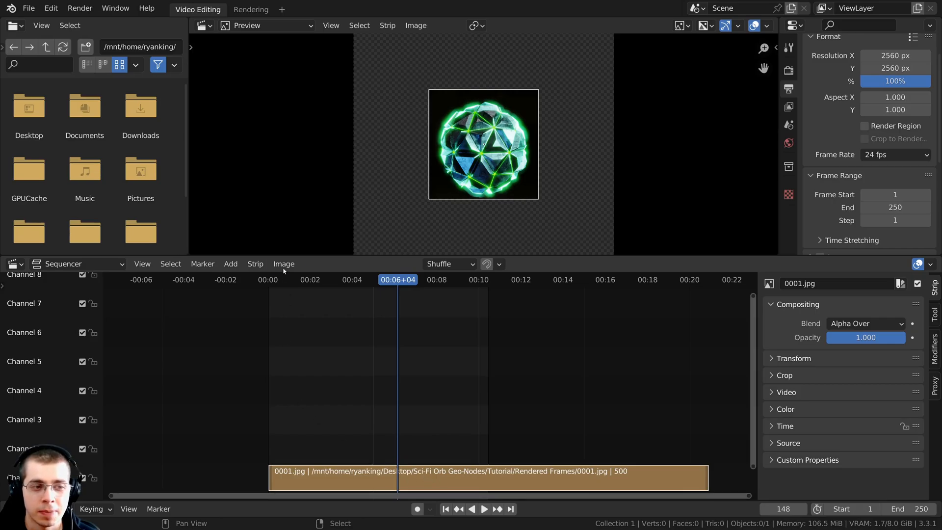
left_click(256, 265)
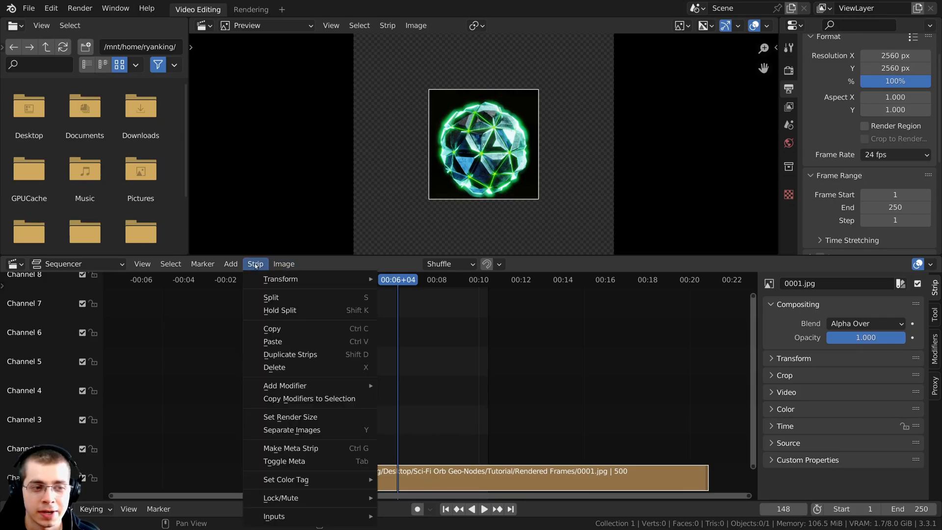
left_click(272, 418)
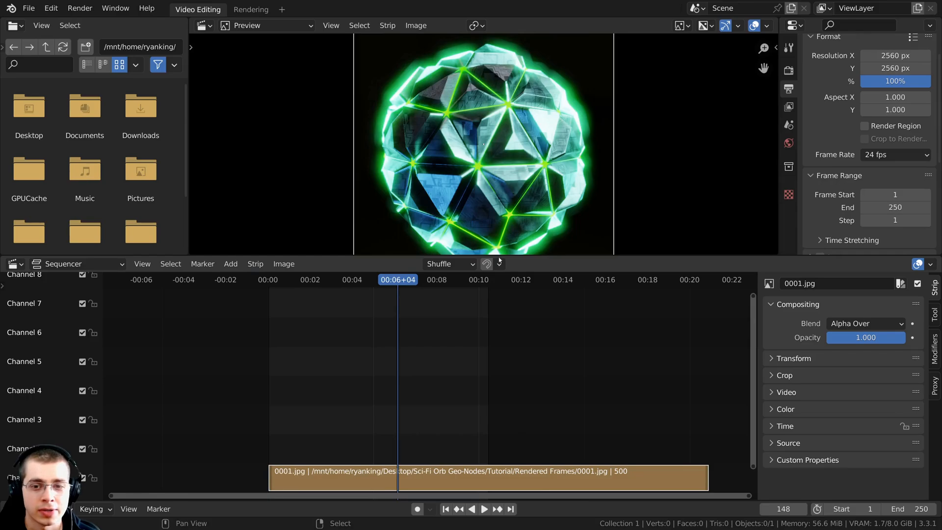
key("Home")
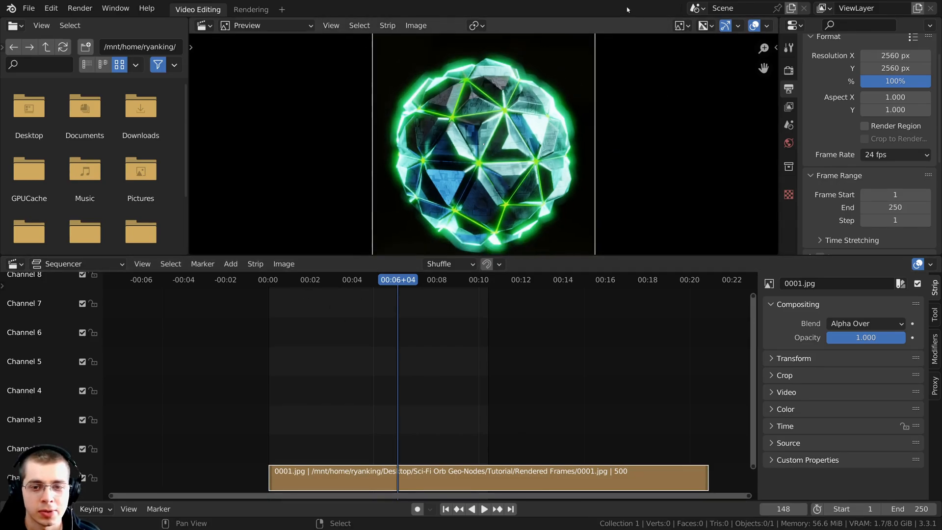
Play the sequence and set the scene's end frame to 500 so it covers the whole image strip
scroll(492, 413, "down", 1)
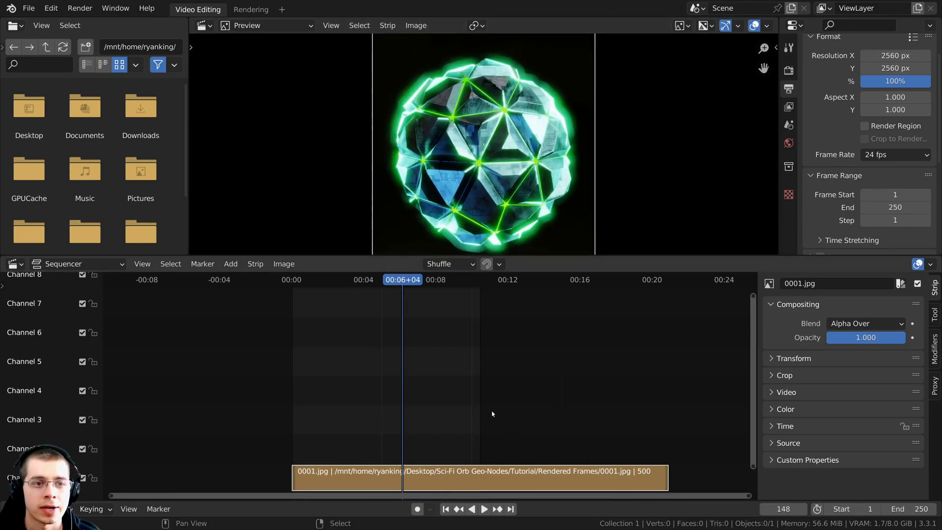
scroll(493, 414, "down", 1)
key("space")
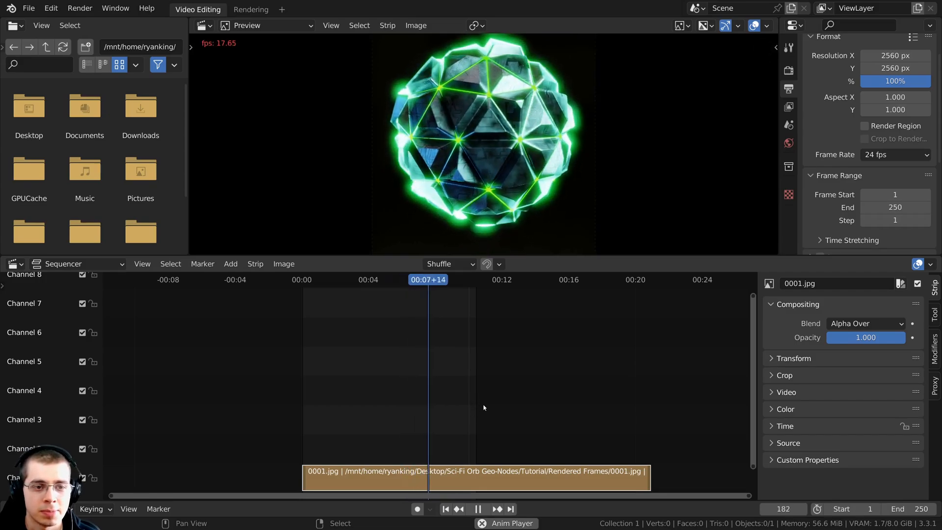
left_click(902, 509)
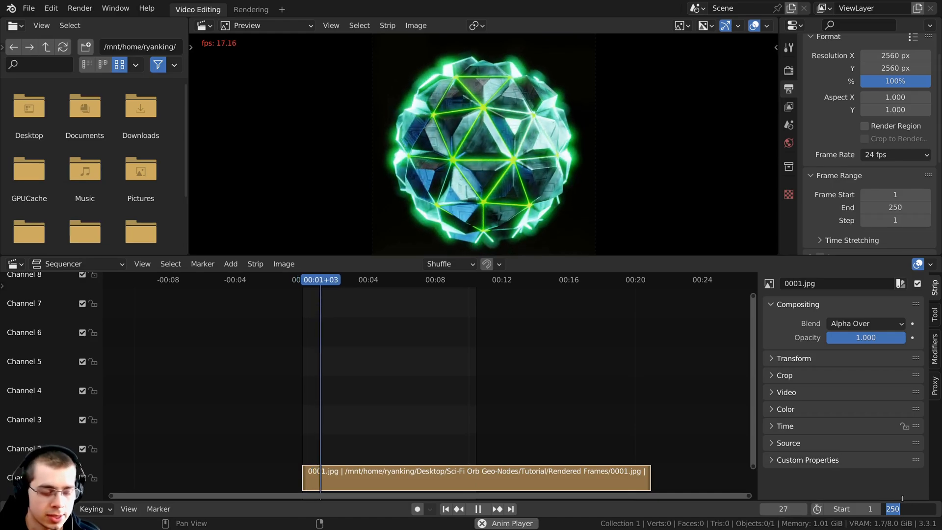
type("500")
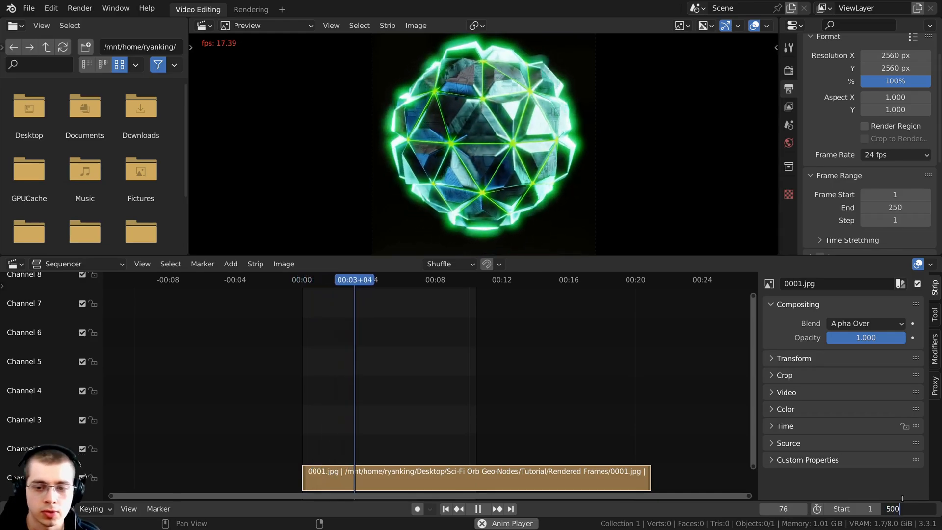
key("Return")
key("Home")
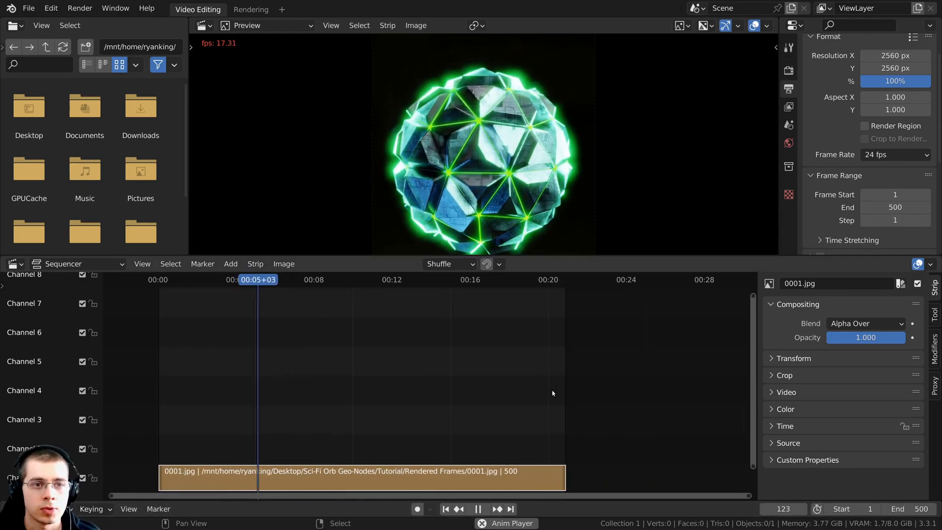
Examine the playback near the end of the image strip to check how the animation loops
scroll(552, 391, "up", 2)
scroll(442, 434, "down", 5)
left_click(474, 280)
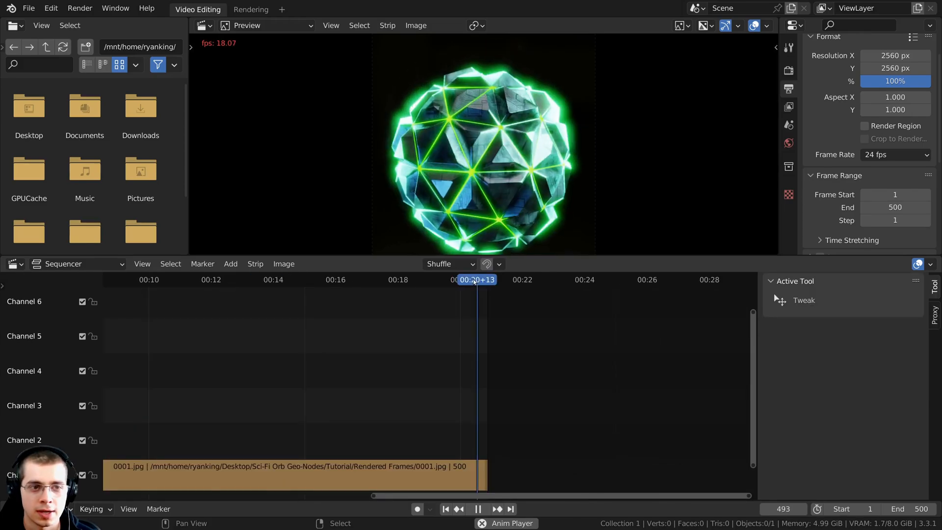
scroll(479, 186, "up", 4)
left_click(455, 279)
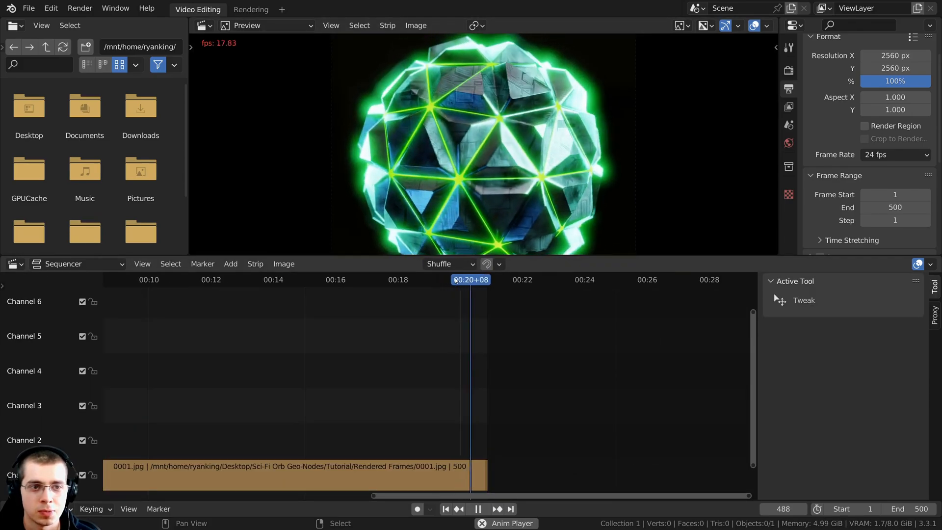
left_click(456, 280)
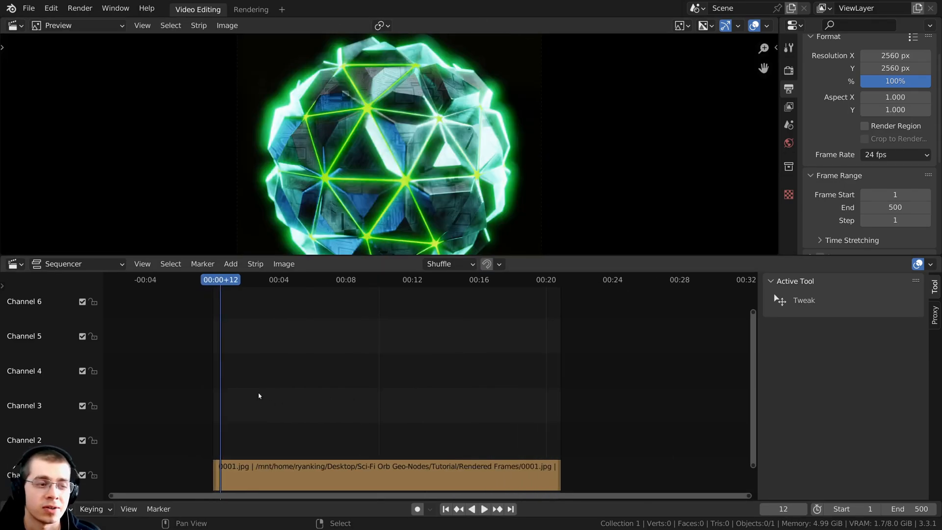
Add the sound file 416320__pjborg__alienhum6.wav from the Tutorial folder as a strip above the image strip at frame 12
key("shift+a")
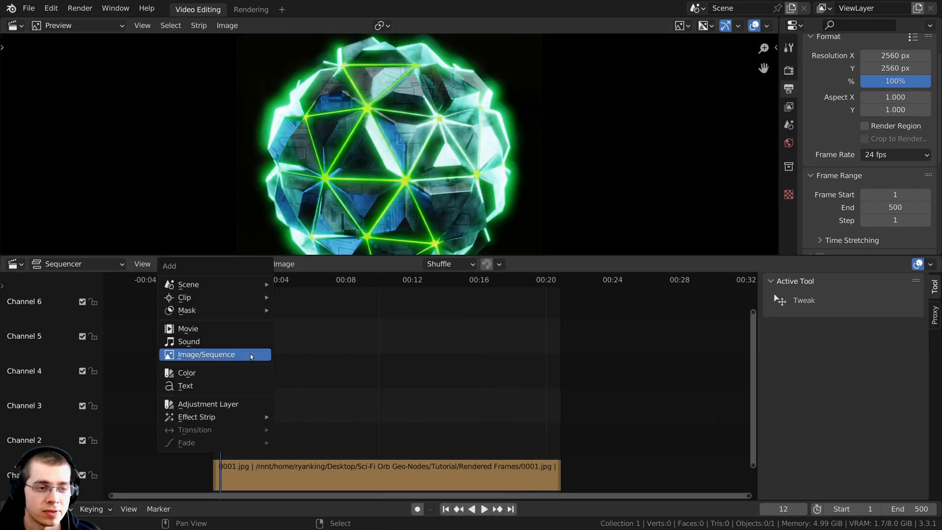
left_click(193, 343)
left_click(279, 93)
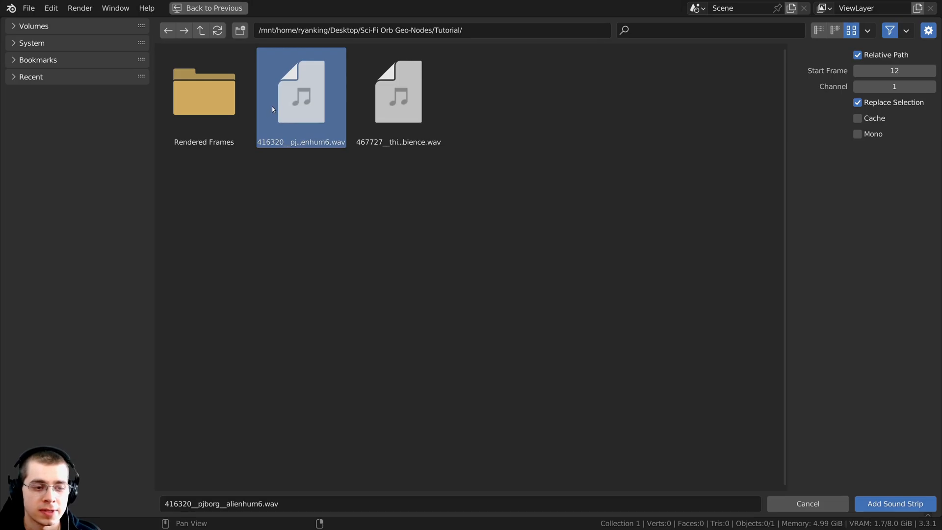
left_click(895, 504)
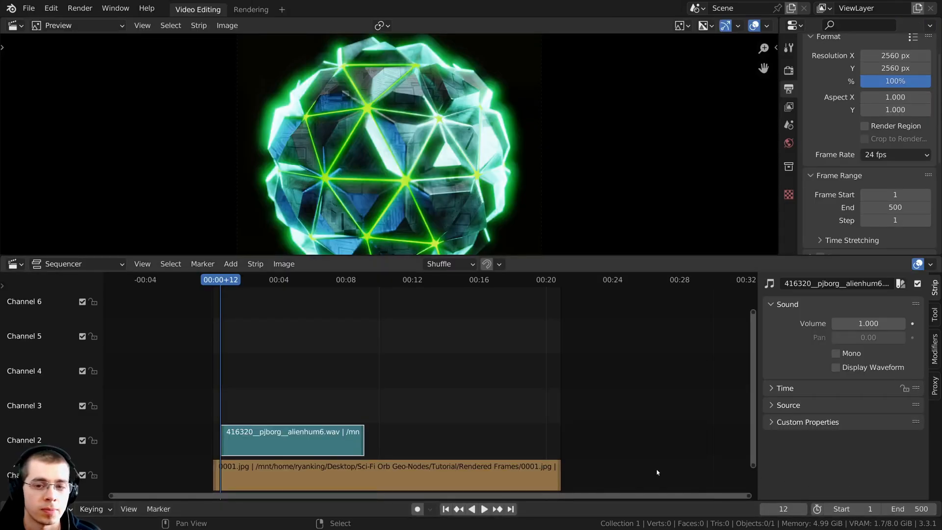
Display the waveform on the 416320__pjborg__alienhum6.wav sound strip
left_click(846, 369)
scroll(577, 427, "up", 3)
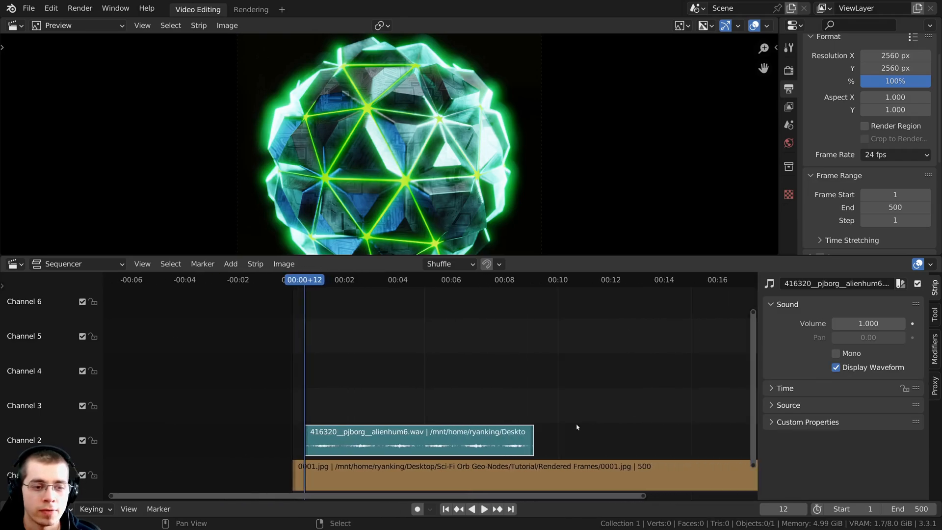
scroll(468, 453, "down", 2)
middle_click_drag(437, 432, 402, 419)
scroll(400, 417, "down", 3)
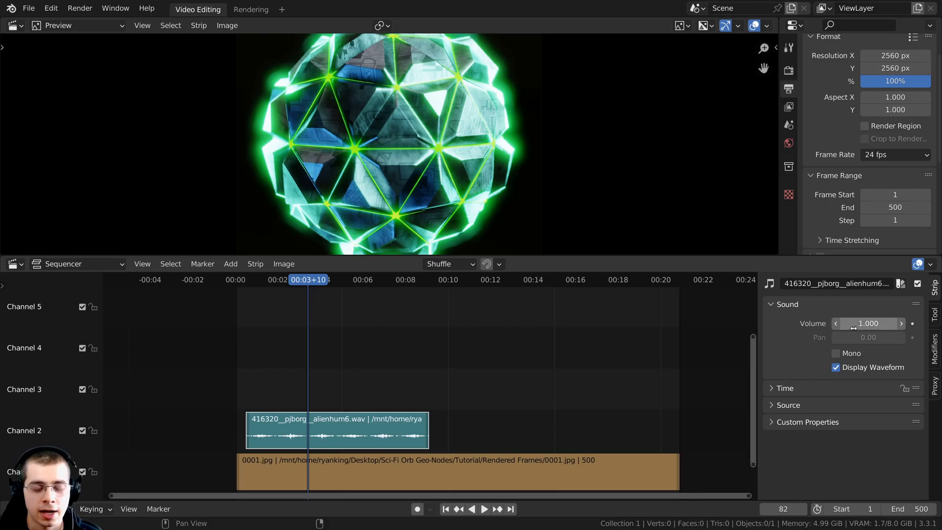
Set the alien hum strip's volume to 4 and play the sequence to hear it
left_click(854, 324)
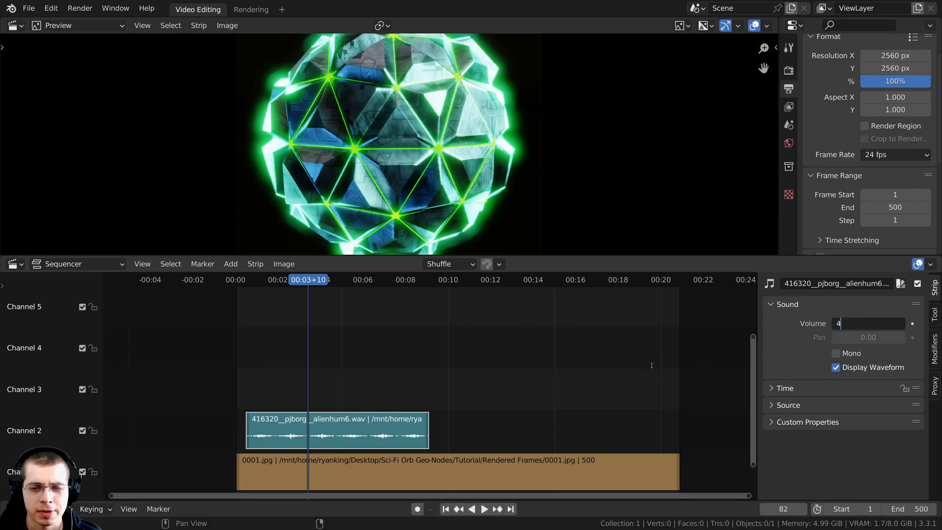
type("4")
key("Return")
scroll(428, 431, "up", 1)
key("space")
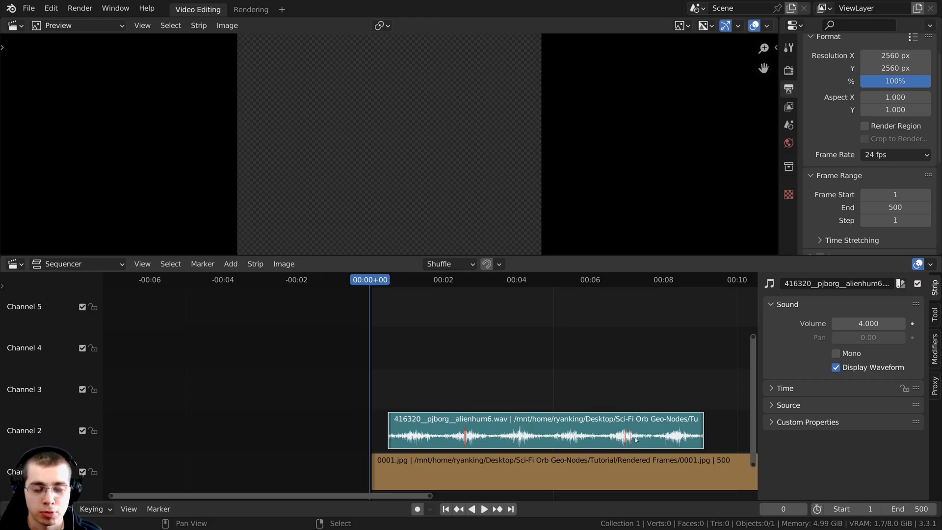
Move the alien hum strip in Channel 2 so it starts exactly where the image strip starts
scroll(431, 432, "up", 2)
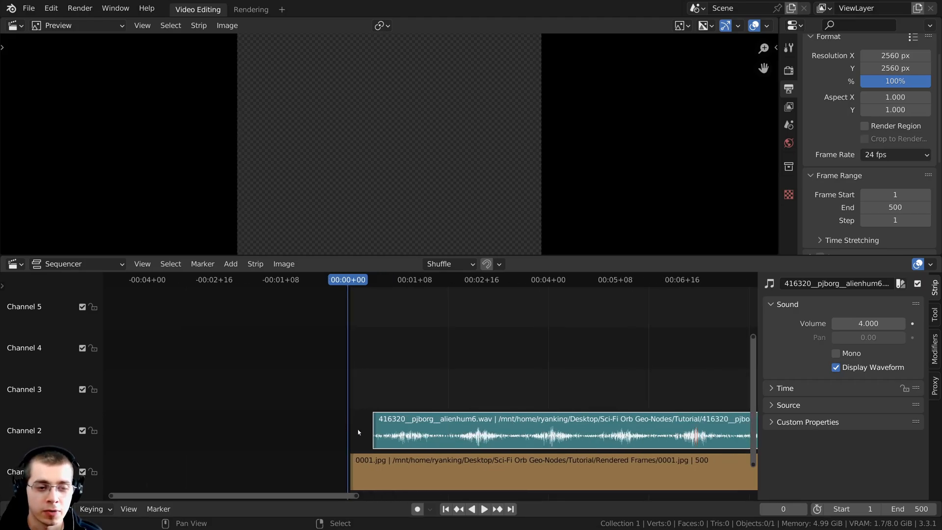
scroll(358, 432, "up", 3)
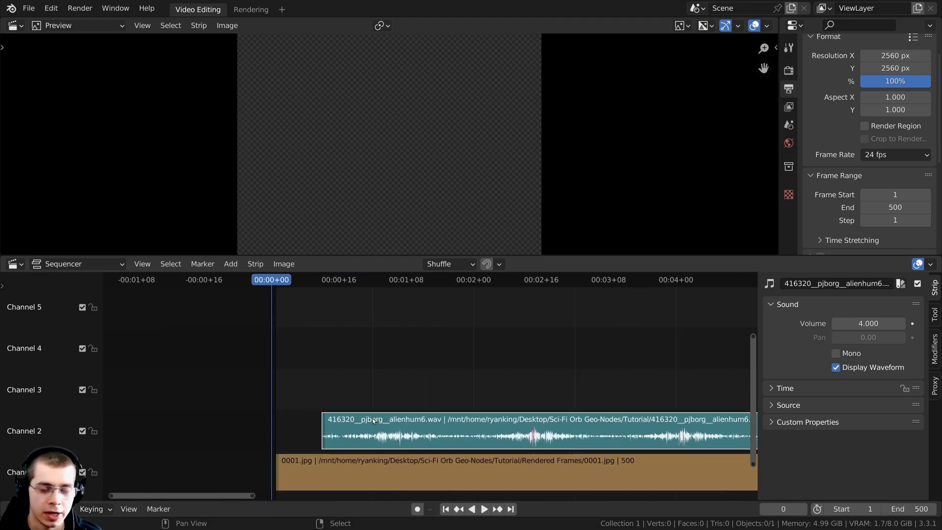
middle_click_drag(367, 420, 451, 411)
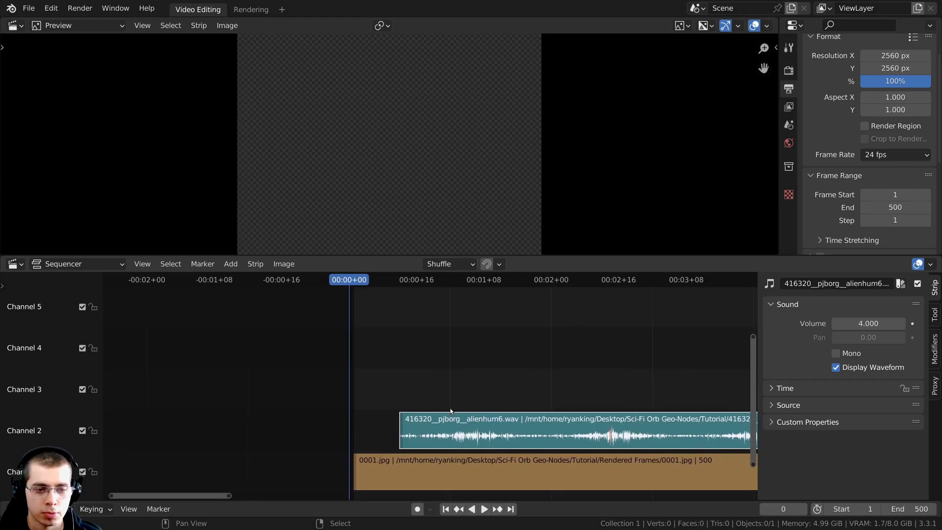
left_click_drag(491, 417, 446, 416)
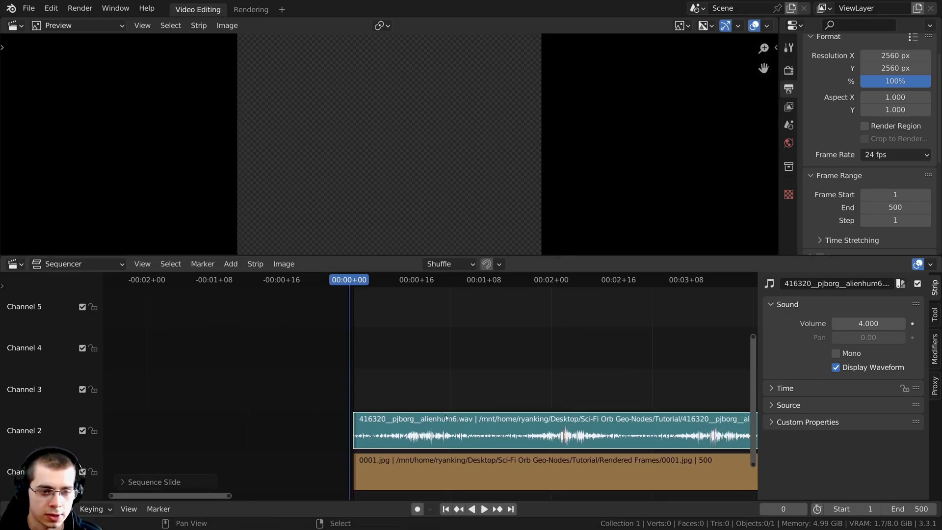
Duplicate the alien hum strip within Channel 2 and align the copy's end with the end of the image strip
scroll(448, 417, "down", 8)
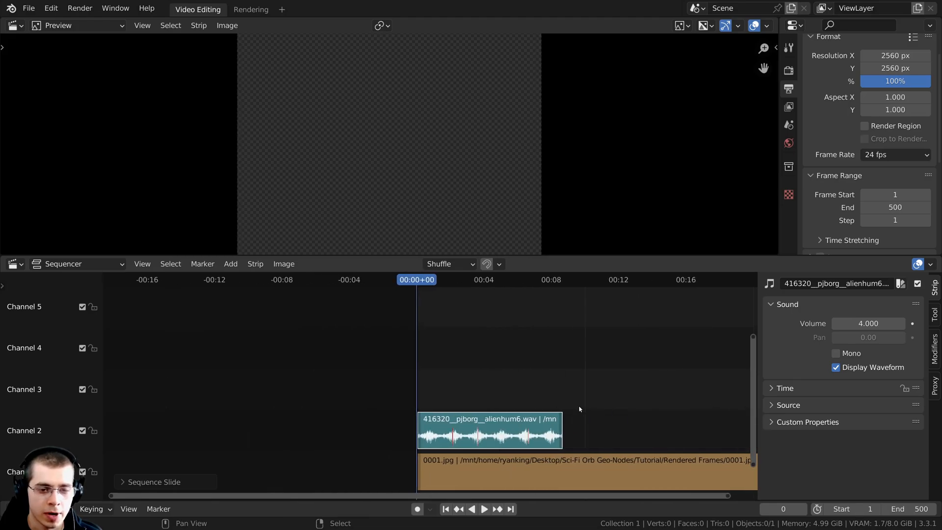
middle_click_drag(562, 407, 332, 396)
scroll(243, 429, "up", 1)
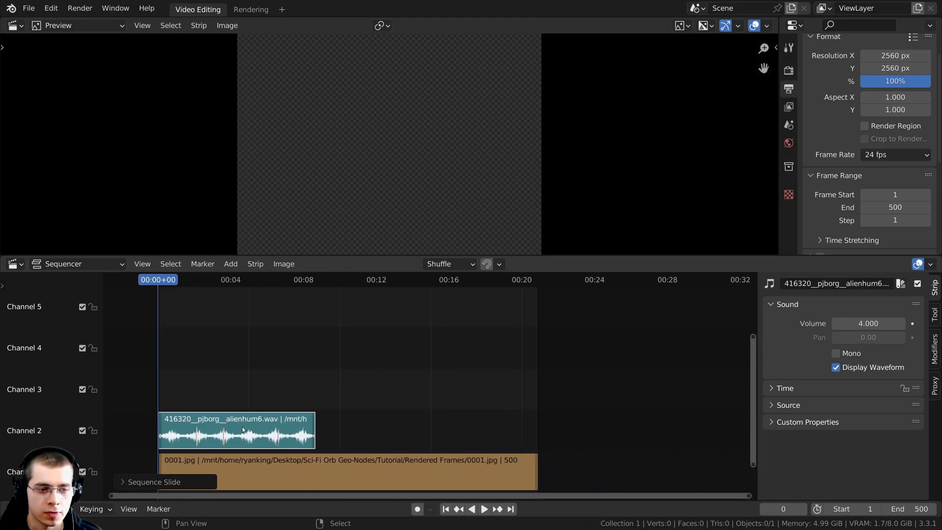
key("shift+d")
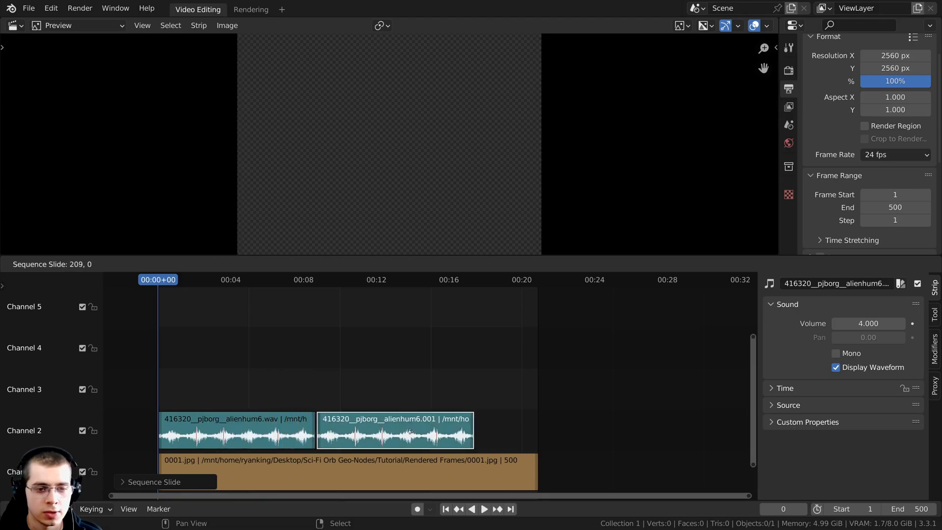
left_click(469, 435)
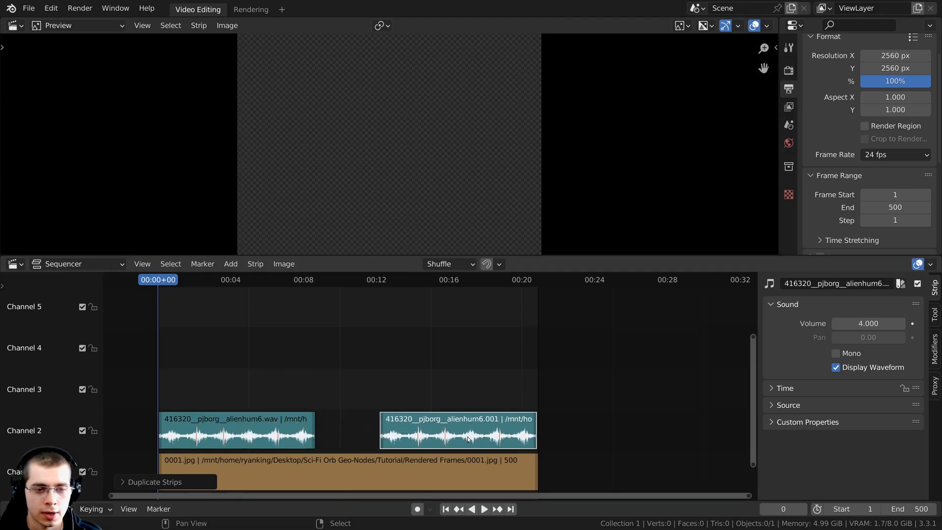
scroll(363, 435, "up", 2)
scroll(364, 435, "up", 7)
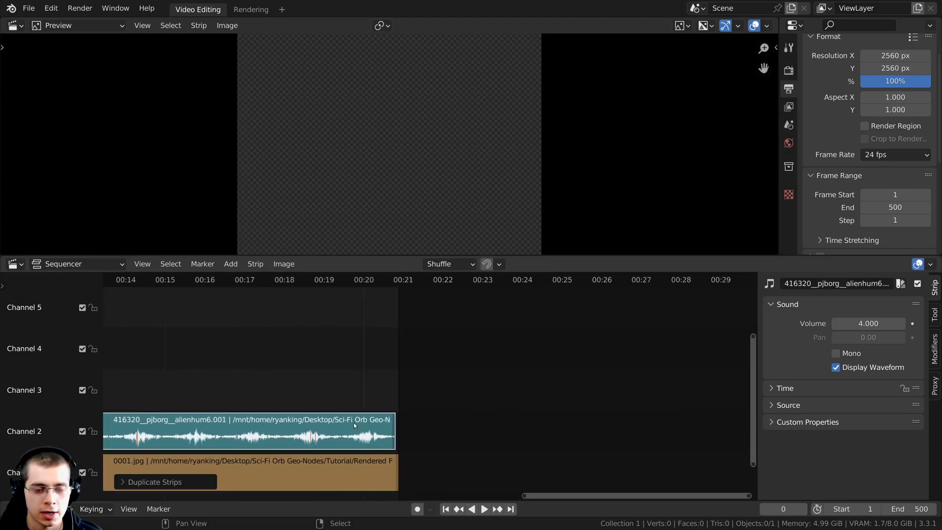
left_click_drag(278, 438, 281, 437)
left_click(286, 438)
Duplicate the alien hum strip into Channel 3 to bridge the gap, starting slightly before the first strip ends
scroll(492, 443, "down", 8)
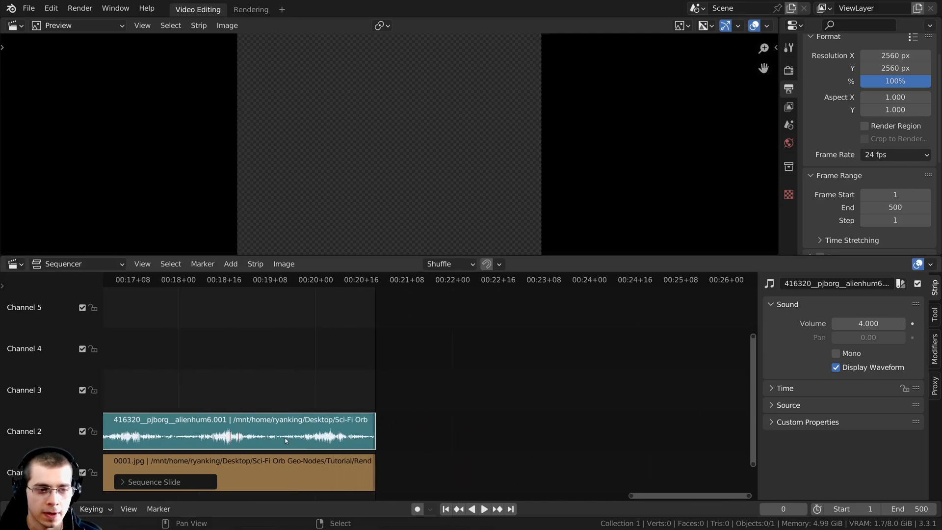
scroll(492, 443, "down", 1)
scroll(579, 433, "up", 4)
middle_click_drag(579, 434, 677, 426)
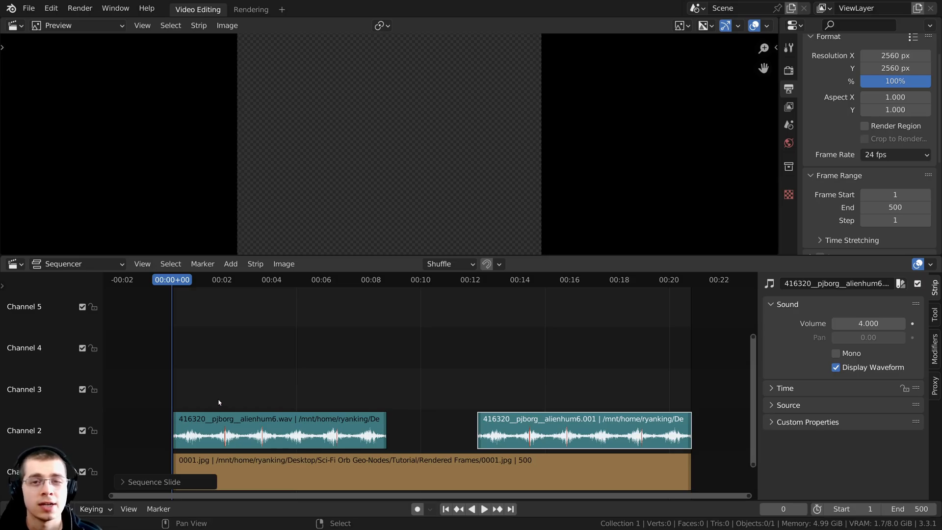
scroll(393, 408, "up", 1)
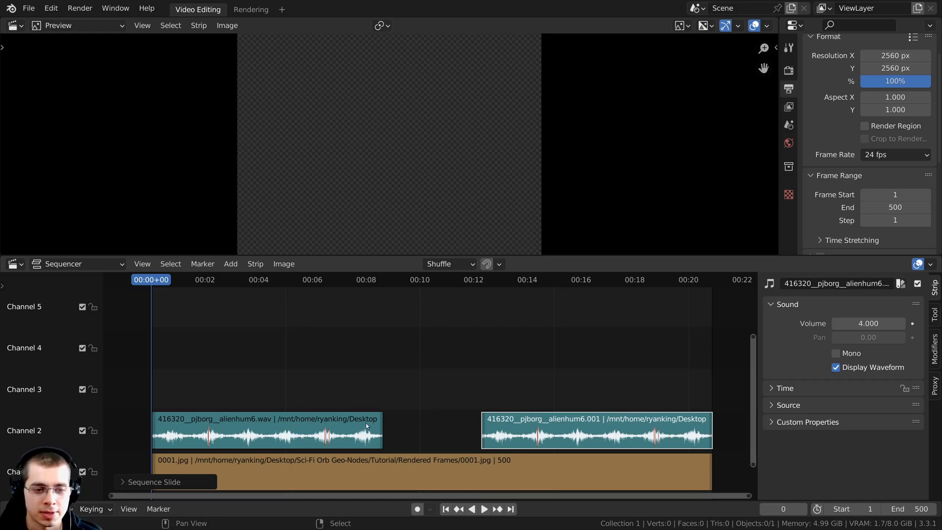
scroll(432, 432, "up", 2)
scroll(493, 437, "up", 1)
scroll(436, 415, "down", 1)
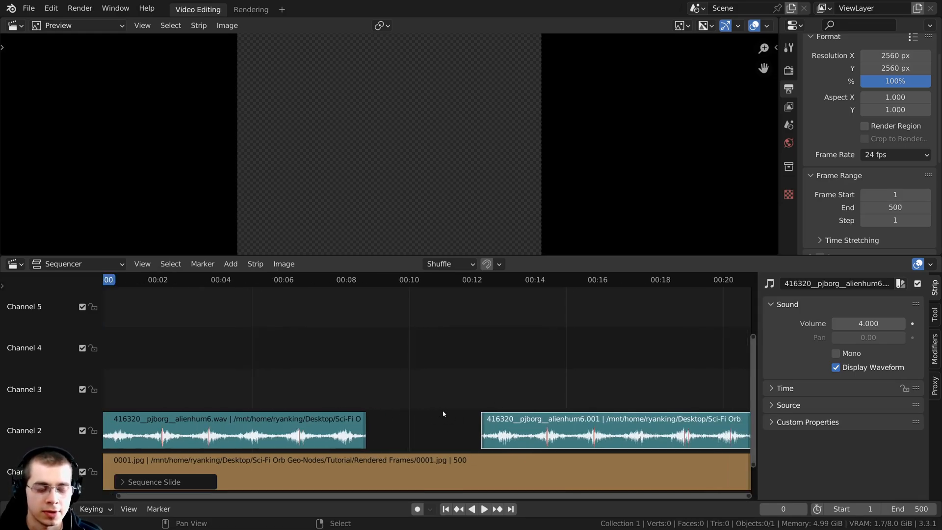
key("shift+d")
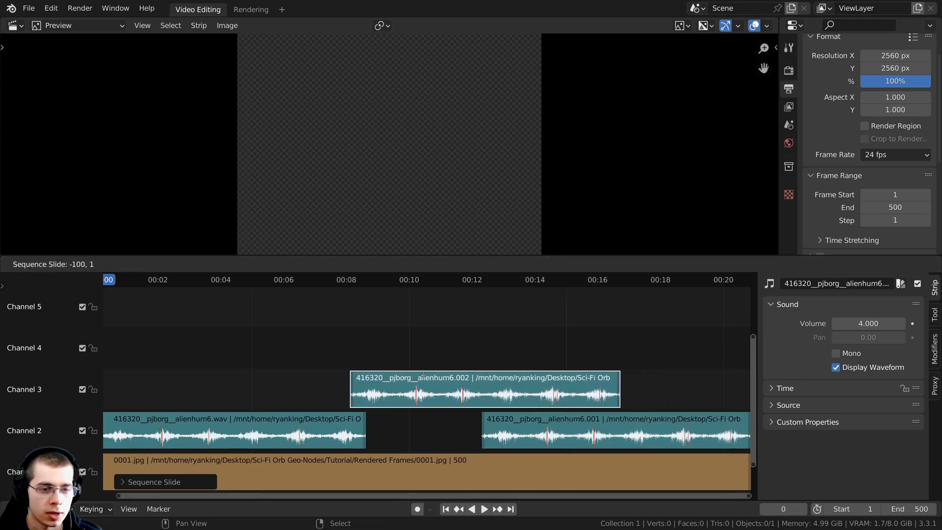
left_click(423, 376)
scroll(275, 423, "up", 3)
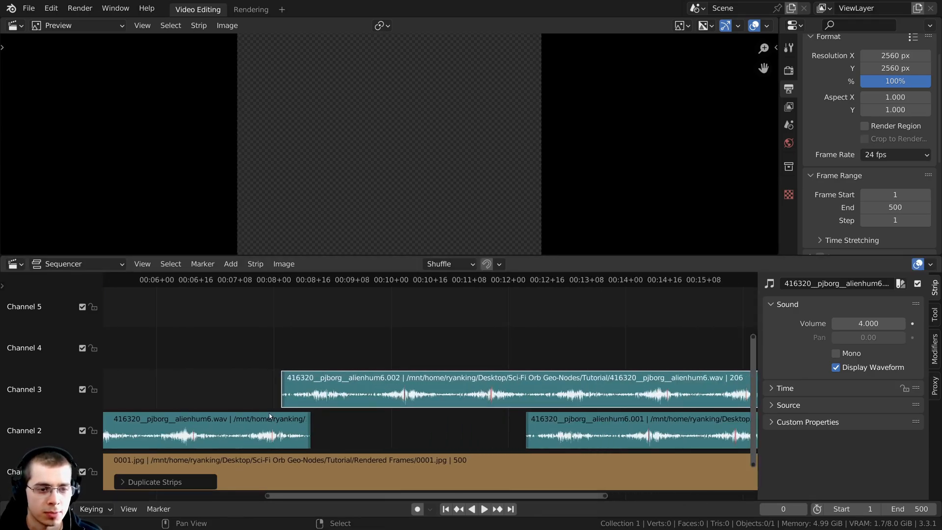
key("g")
left_click(277, 414)
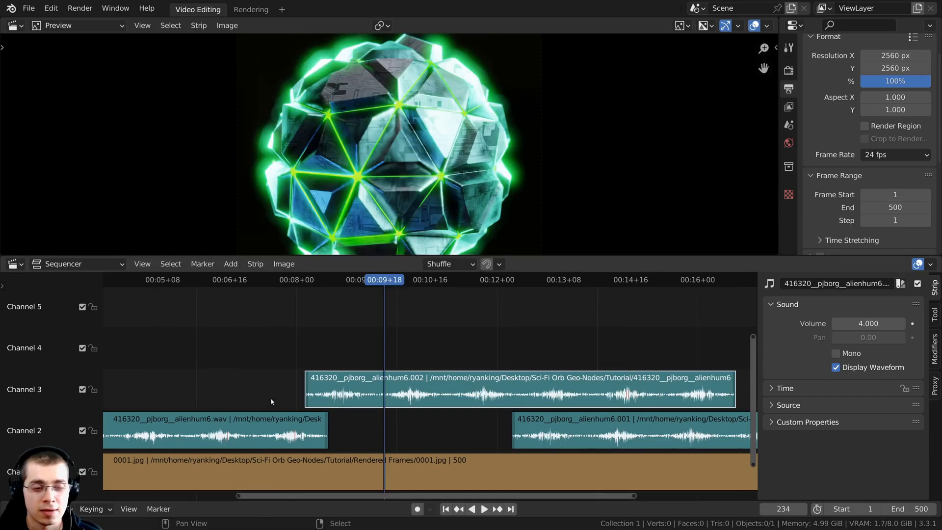
Play through the overlap and trim the Channel 3 strip's end to just past the start of the second Channel 2 strip
key("space")
left_click(296, 390)
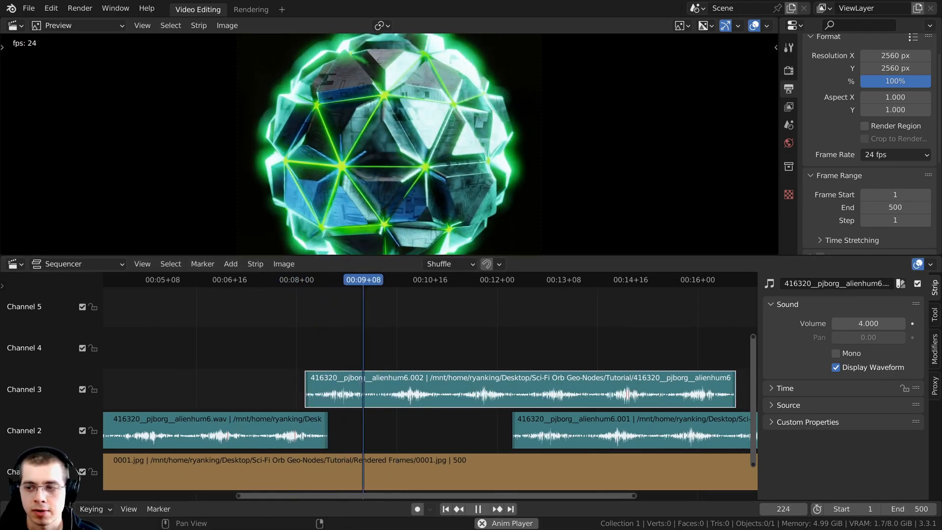
scroll(356, 399, "up", 2)
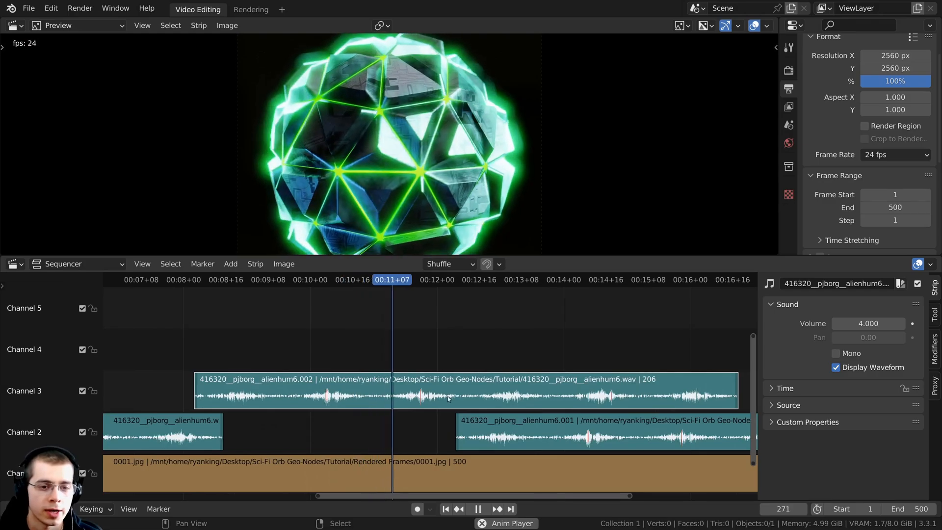
key("space")
scroll(469, 404, "up", 1)
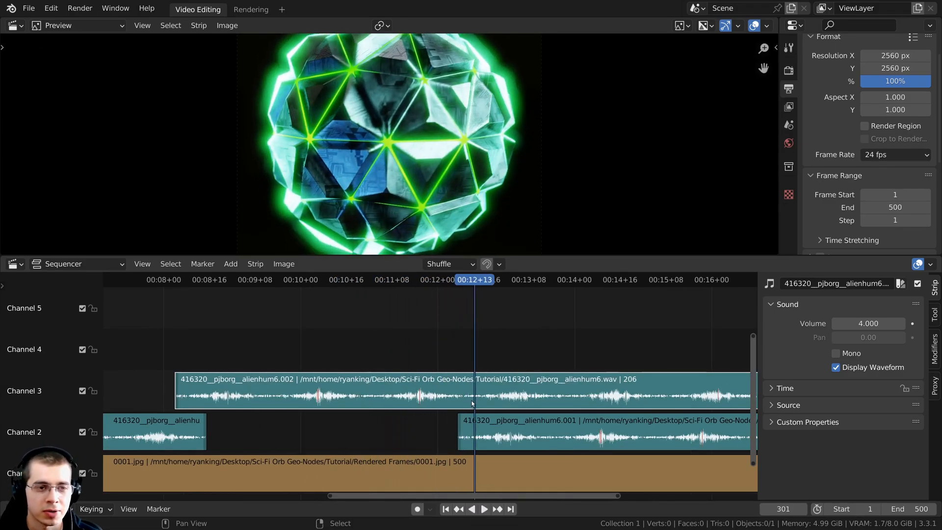
middle_click_drag(150, 398, 200, 396)
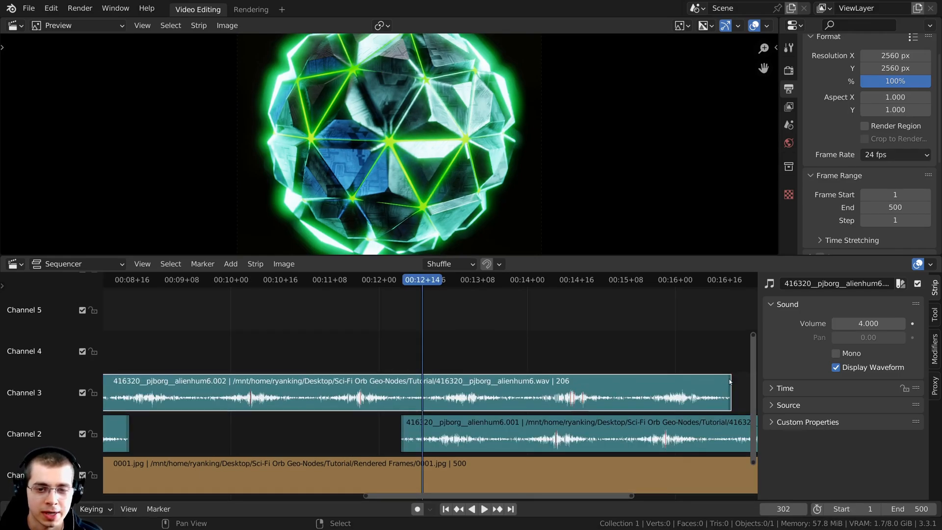
left_click_drag(736, 387, 426, 410)
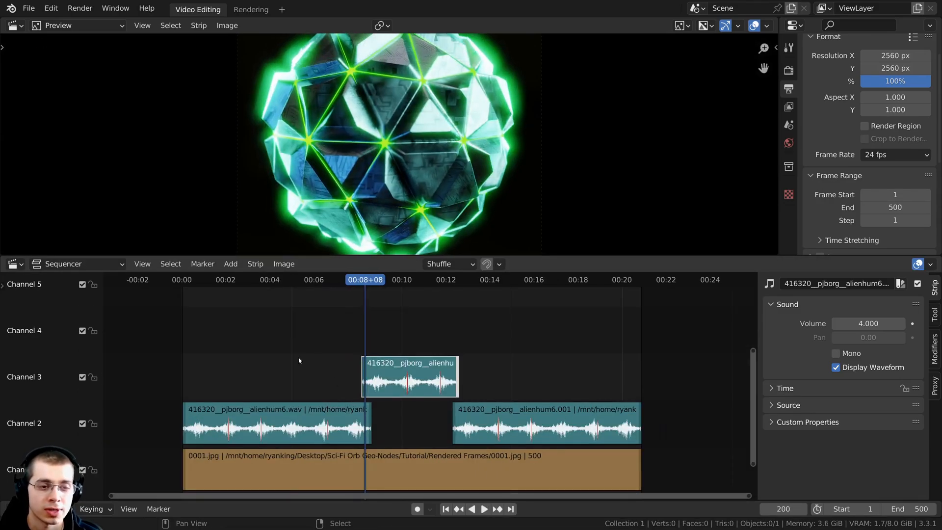
Add the sound file 467727__thimblerig__forcefield-ambience.wav from the Tutorial folder as a strip at frame 200
key("shift+a")
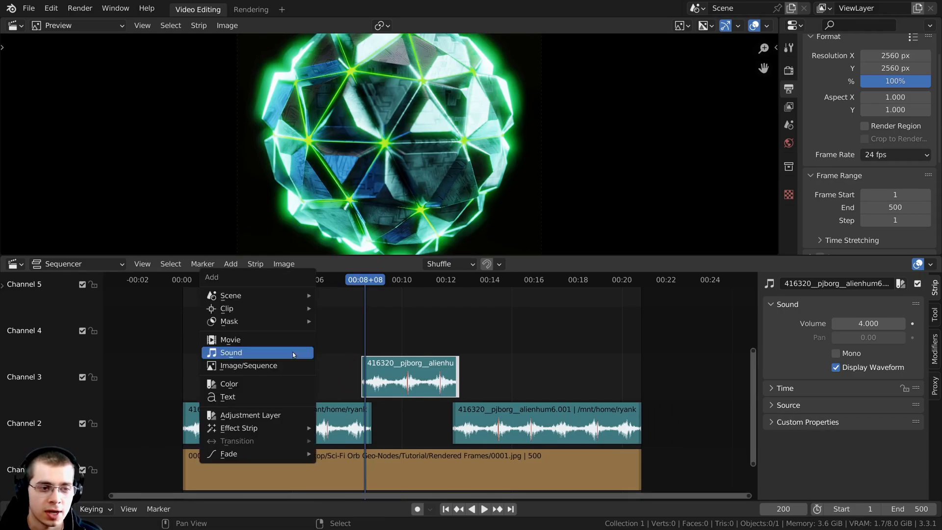
left_click(245, 353)
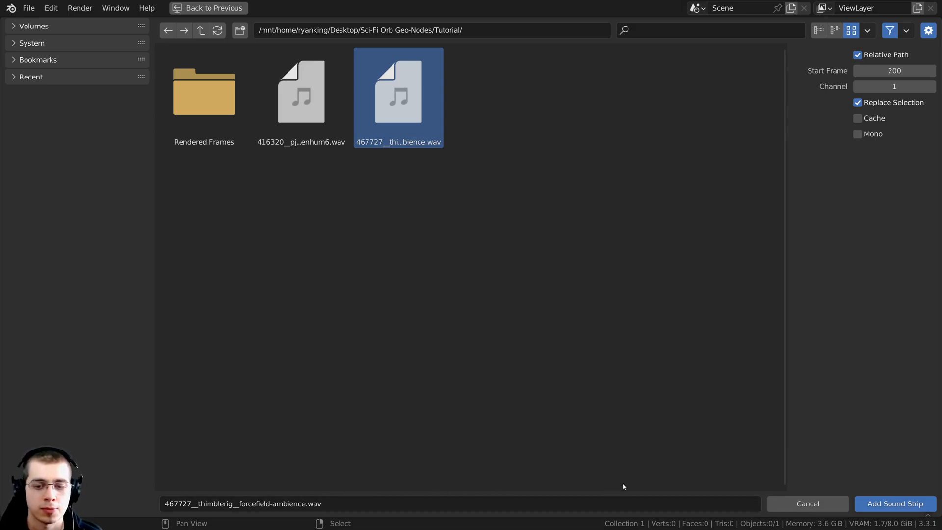
left_click(866, 509)
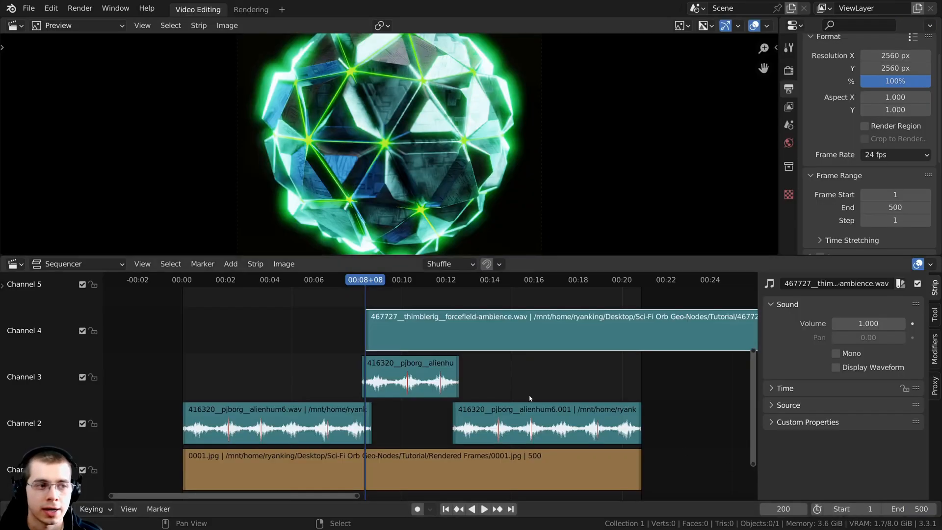
Display the waveform of the forcefield ambience strip and set its volume to 0.3
middle_click_drag(360, 372, 444, 374)
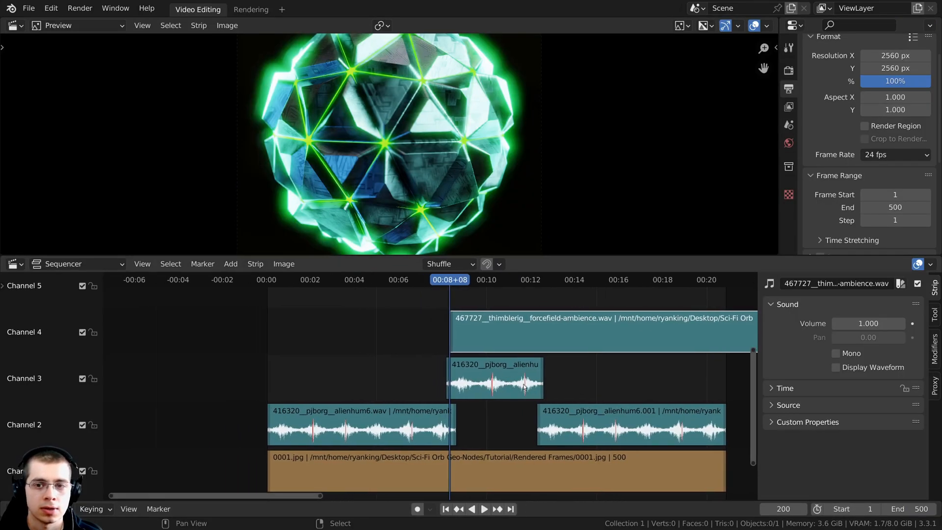
left_click(836, 368)
middle_click_drag(684, 347, 538, 357)
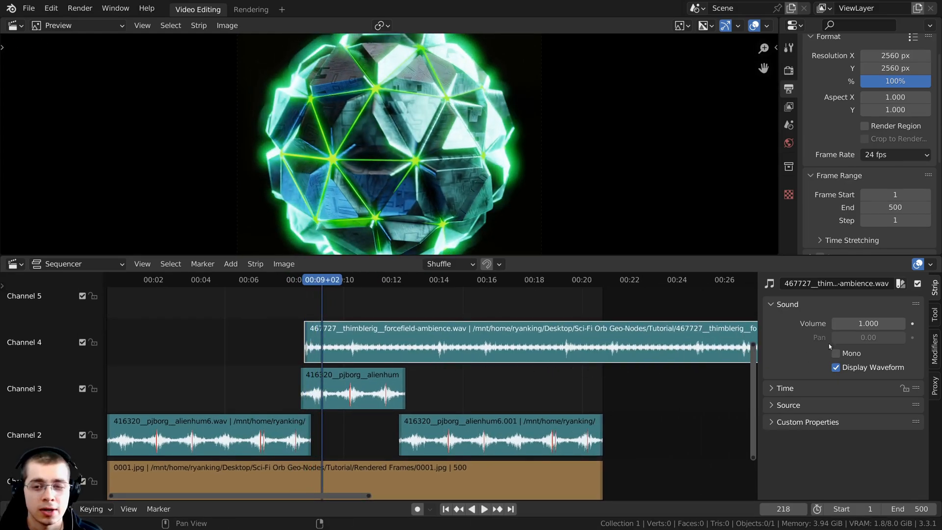
left_click(857, 323)
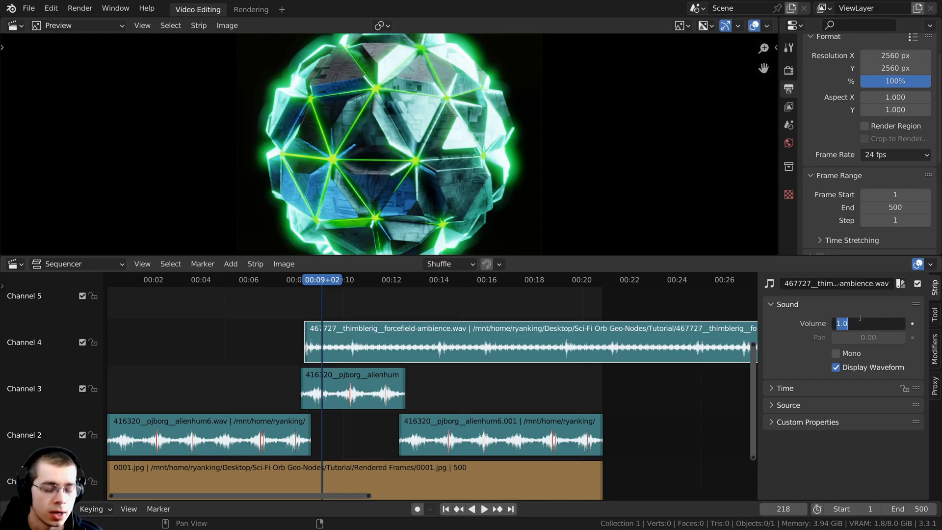
type(".3")
key("Return")
Move the forcefield ambience strip in Channel 4 so it starts exactly where the image strip starts
scroll(398, 453, "down", 3)
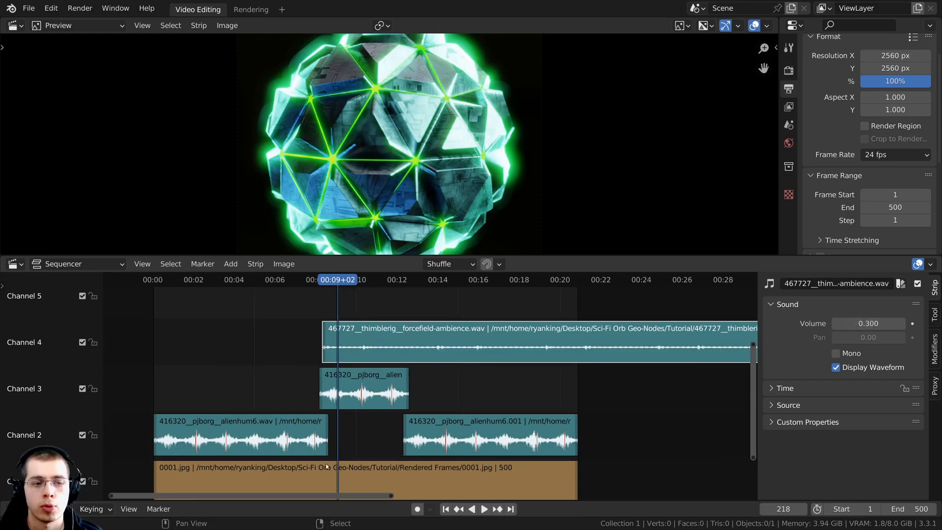
middle_click_drag(398, 454, 574, 442)
scroll(573, 321, "up", 4)
scroll(574, 321, "up", 2)
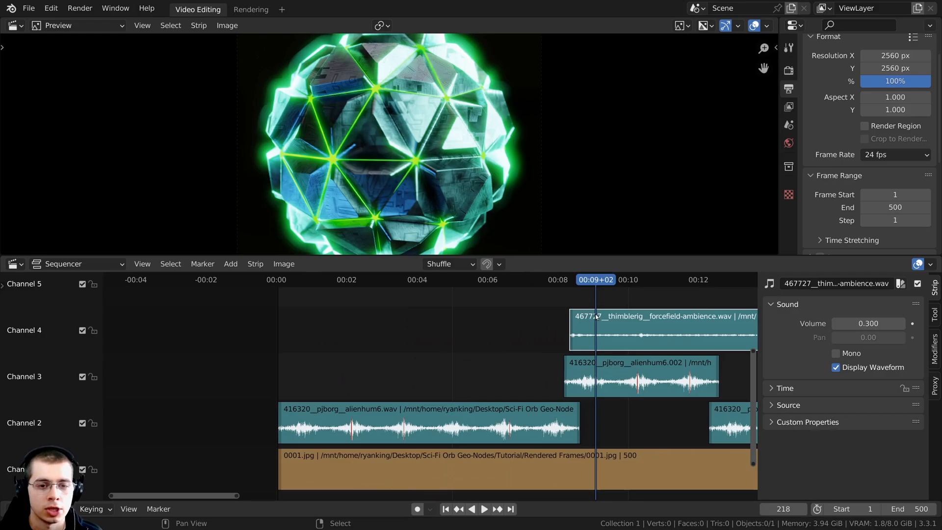
left_click_drag(596, 317, 302, 343)
scroll(273, 350, "up", 5)
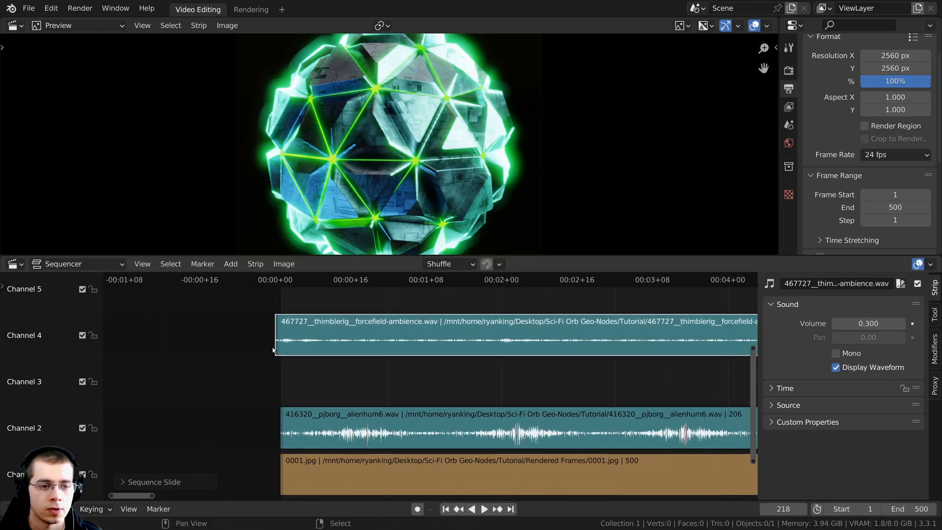
scroll(274, 350, "up", 8)
middle_click_drag(291, 354, 499, 360)
left_click_drag(499, 359, 508, 358)
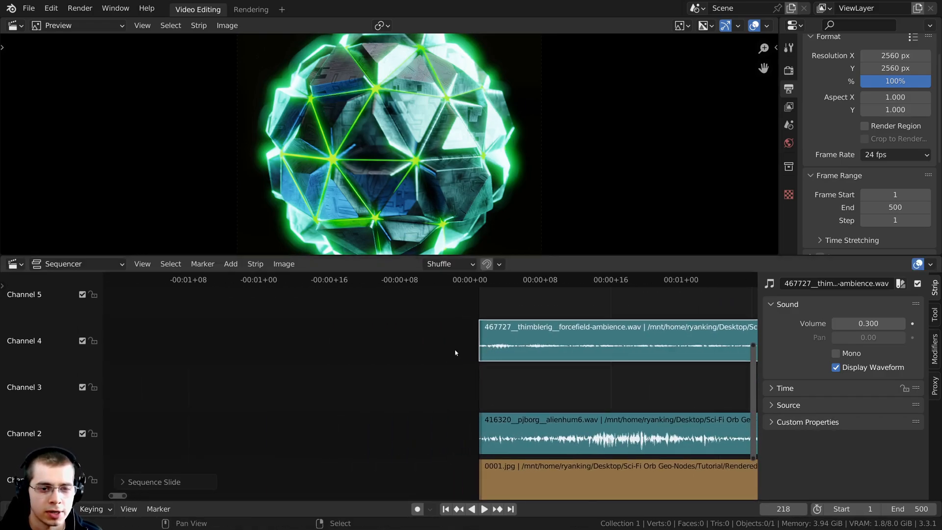
Play the sequence from the first frame to check the layered sounds across the whole clip, and stop playback
key("shift+Left")
key("space")
scroll(584, 376, "down", 20)
middle_click_drag(309, 364, 123, 362)
scroll(274, 368, "up", 8)
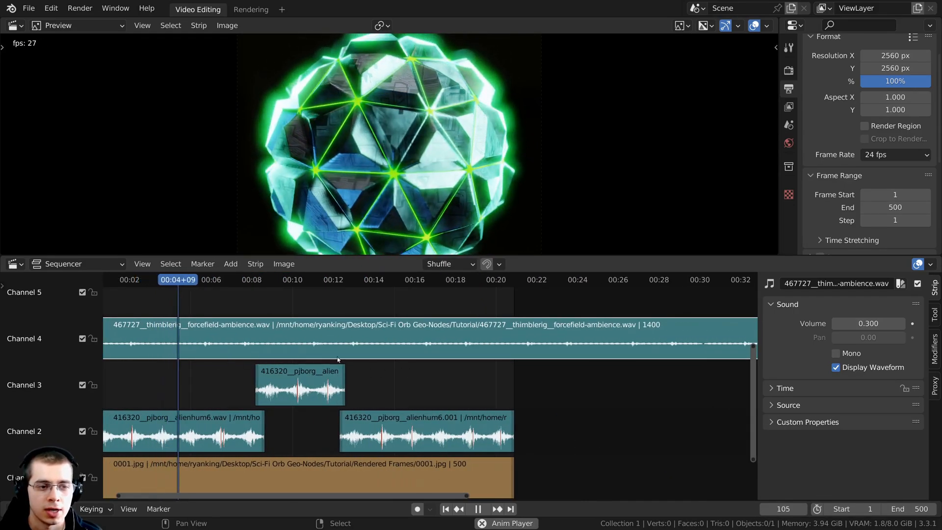
left_click(492, 312)
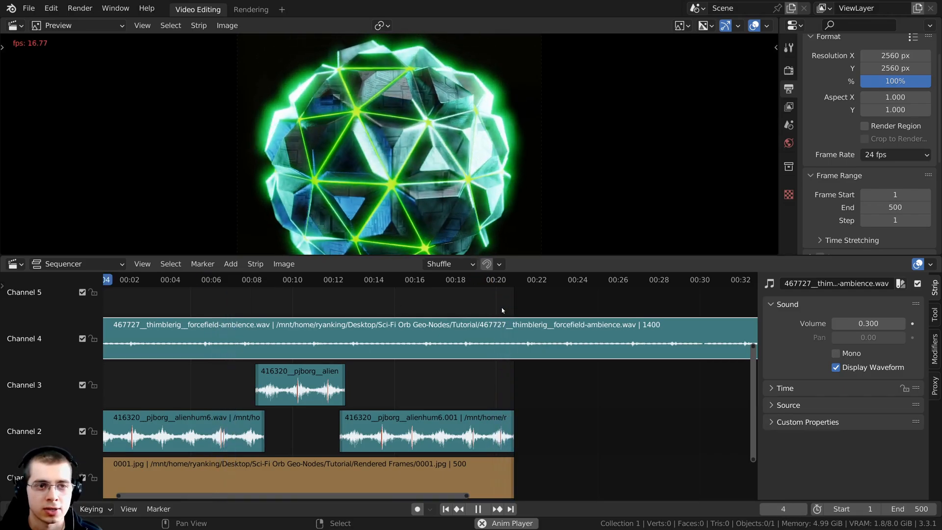
left_click(500, 310)
scroll(471, 314, "down", 8)
key("space")
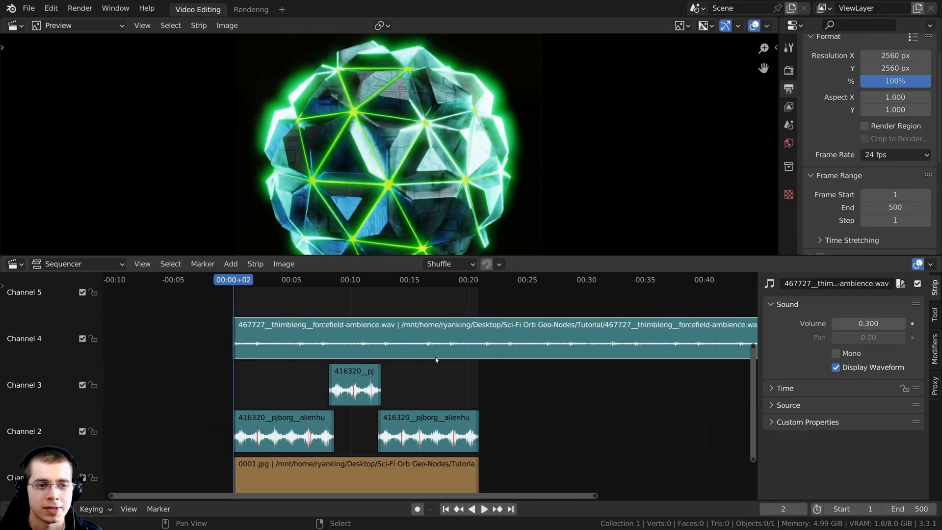
middle_click_drag(446, 295, 468, 293)
scroll(503, 195, "down", 5)
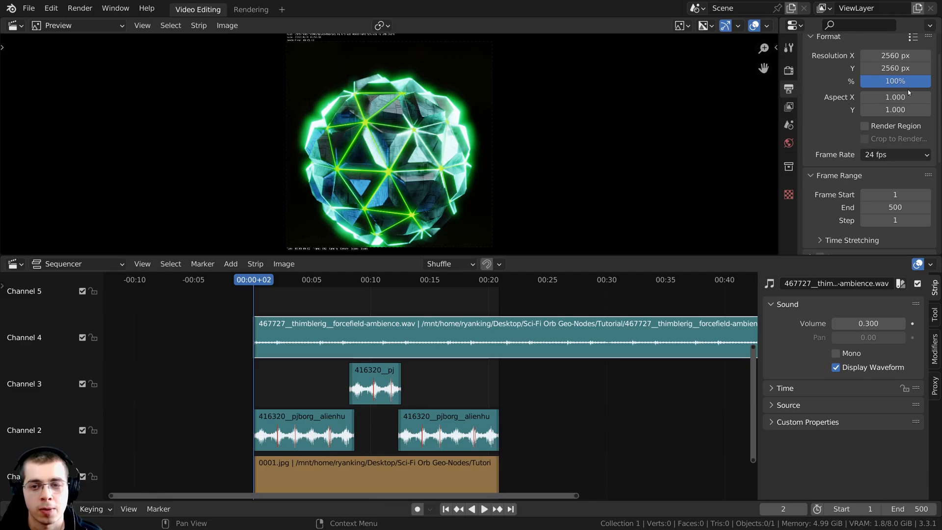
Set the render output path to the Tutorial folder with the file name Final Video
scroll(894, 103, "down", 4)
scroll(895, 106, "down", 2)
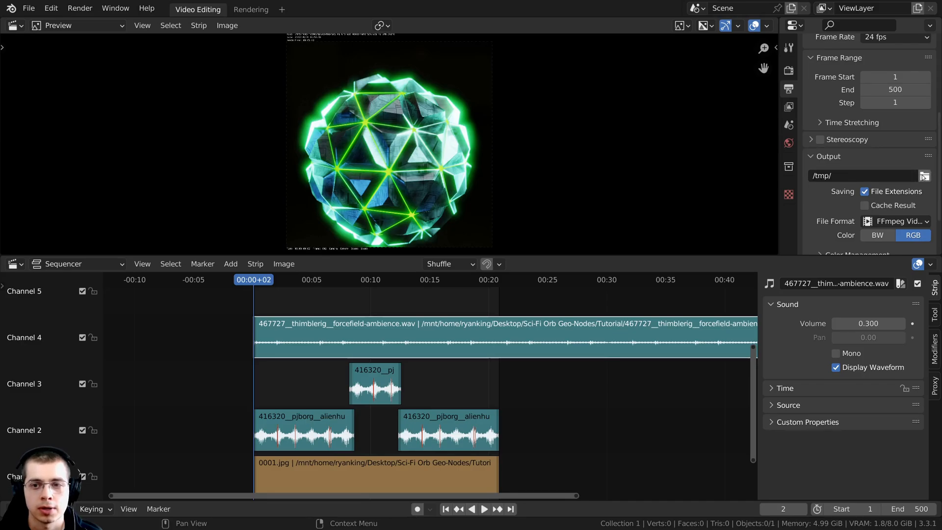
left_click(924, 175)
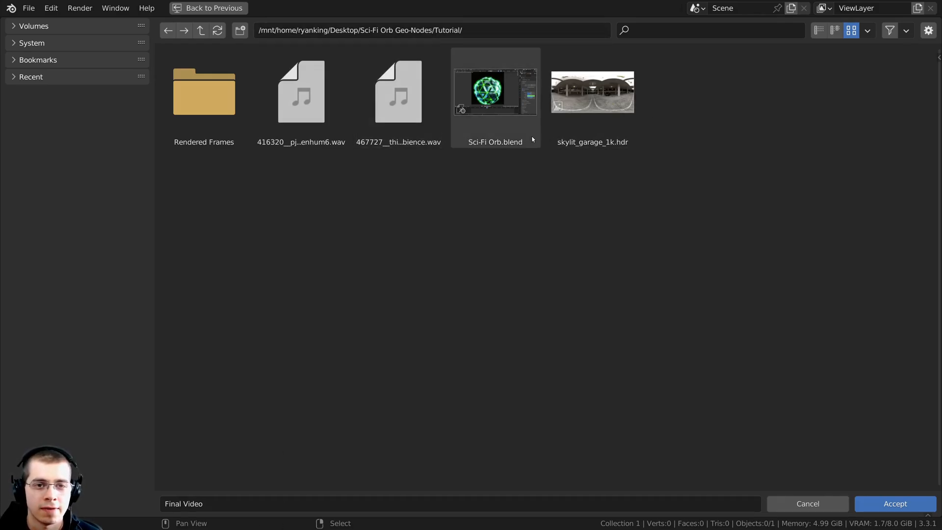
left_click(863, 506)
Choose FFmpeg Video as the output file format
scroll(874, 135, "down", 2)
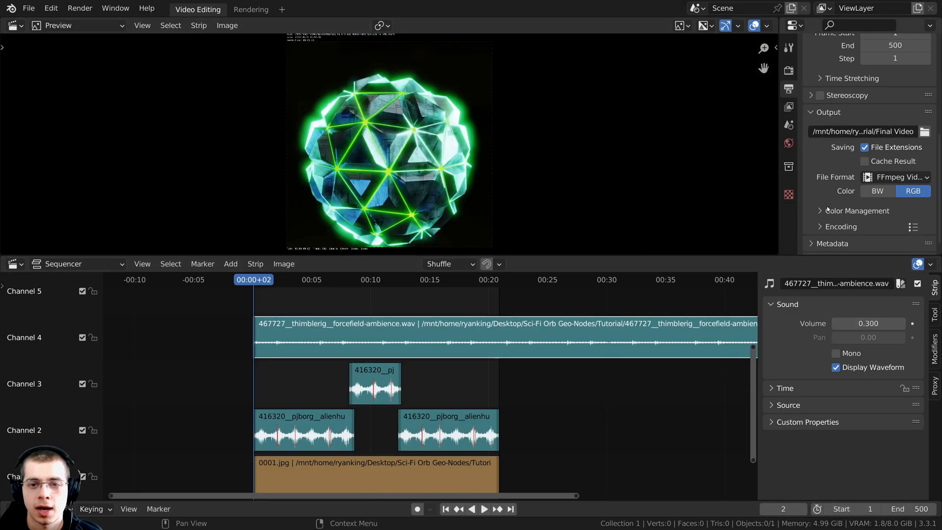
scroll(850, 180, "down", 1)
left_click(888, 163)
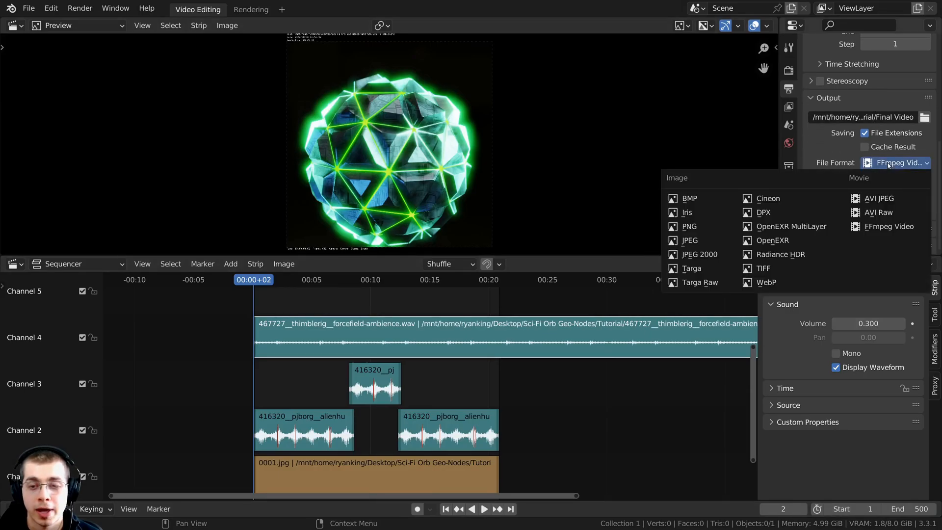
left_click(877, 229)
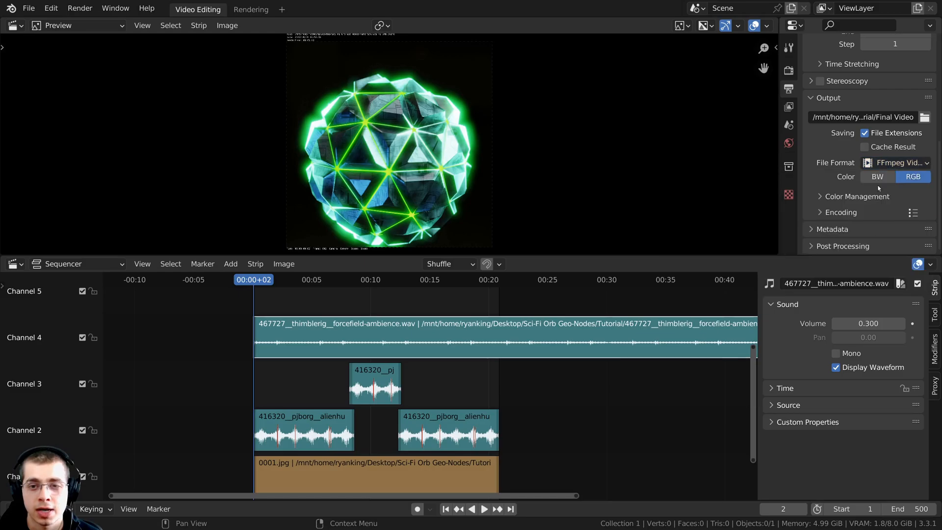
Expand the output's encoding settings and review the container, video codec, output quality and audio options
left_click(820, 213)
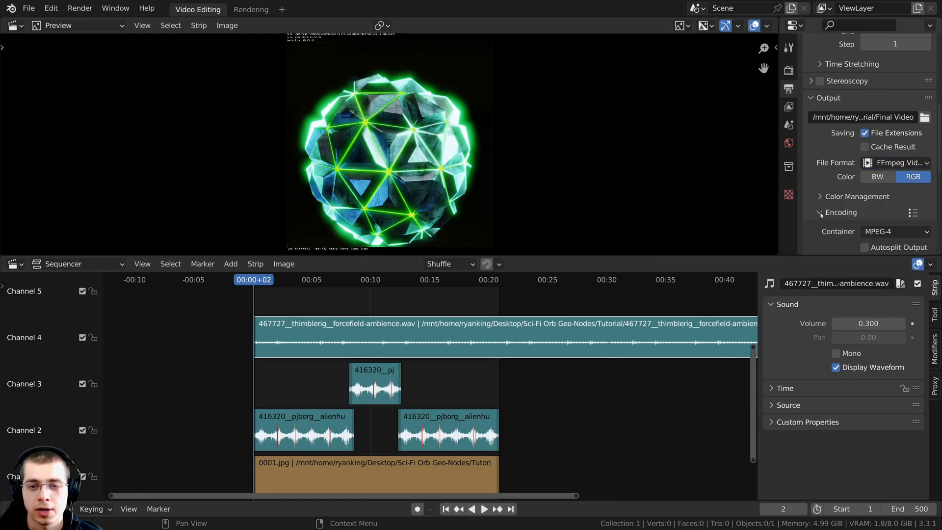
scroll(822, 169, "down", 3)
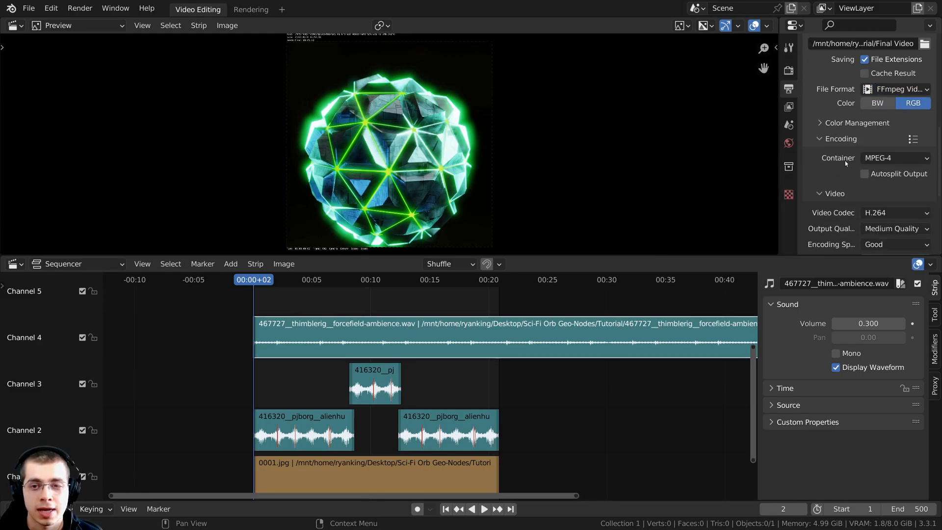
scroll(856, 164, "down", 1)
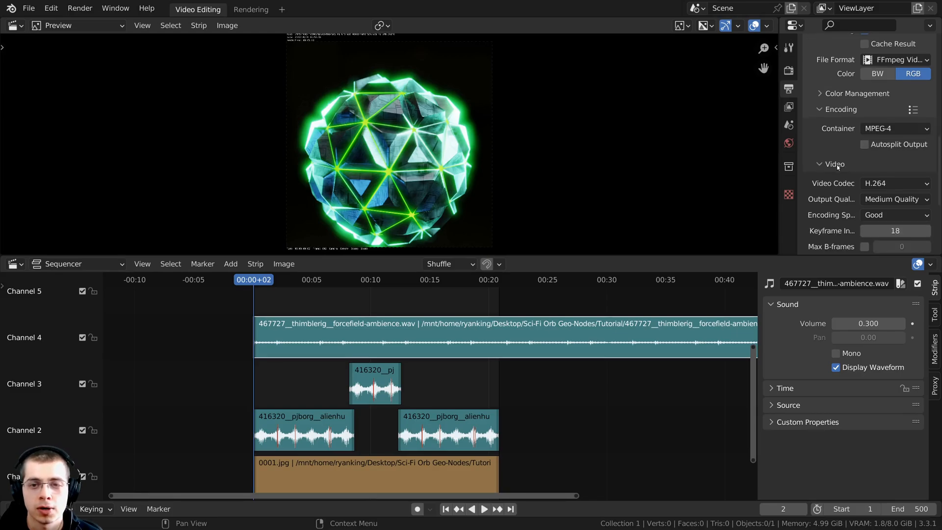
scroll(815, 189, "down", 1)
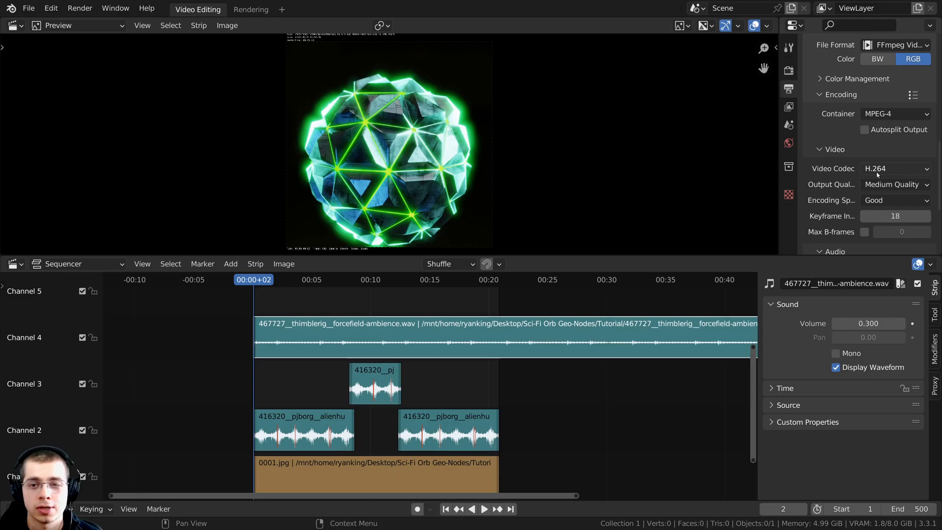
scroll(883, 167, "down", 1)
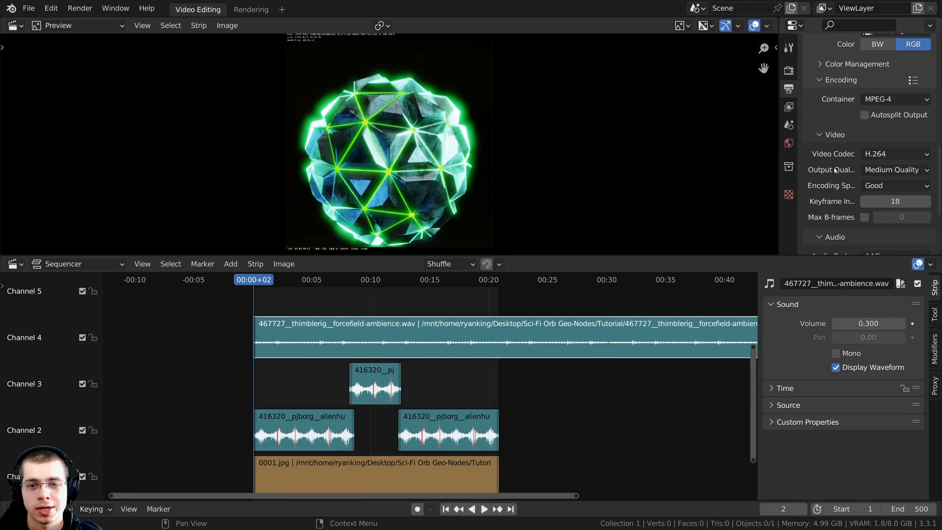
scroll(879, 168, "down", 2)
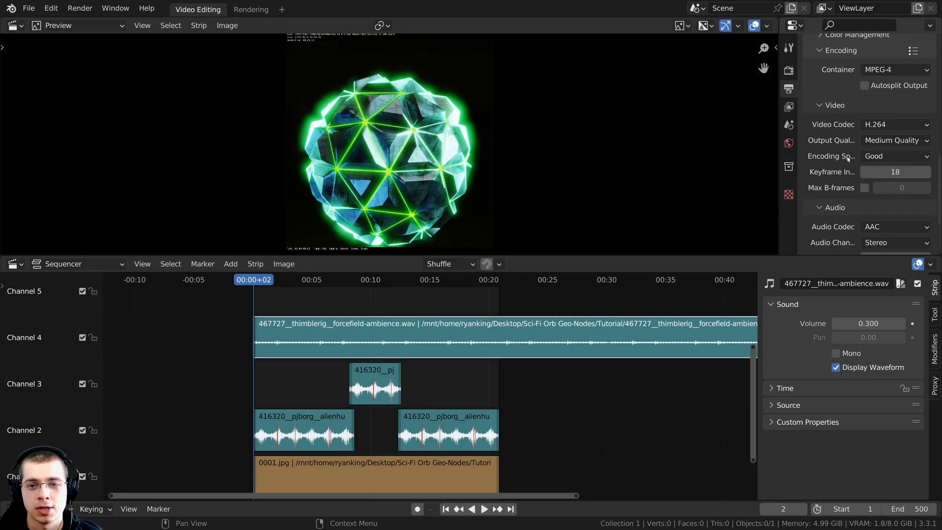
scroll(847, 159, "down", 3)
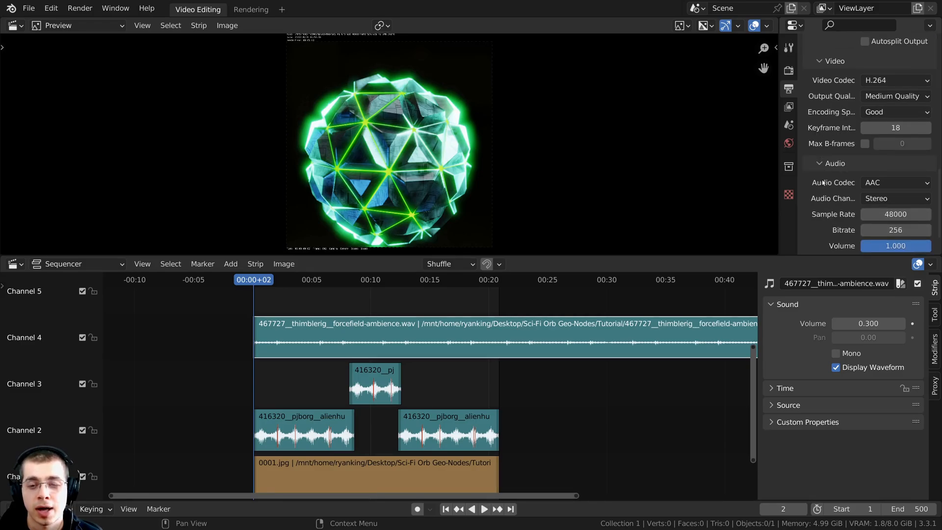
scroll(841, 182, "down", 1)
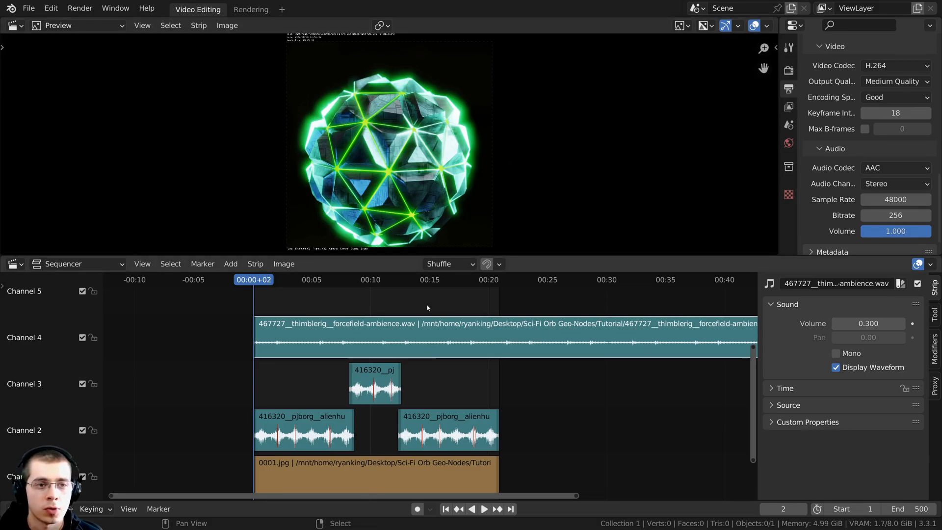
Render the full animation to the output video file
middle_click_drag(387, 185, 386, 179)
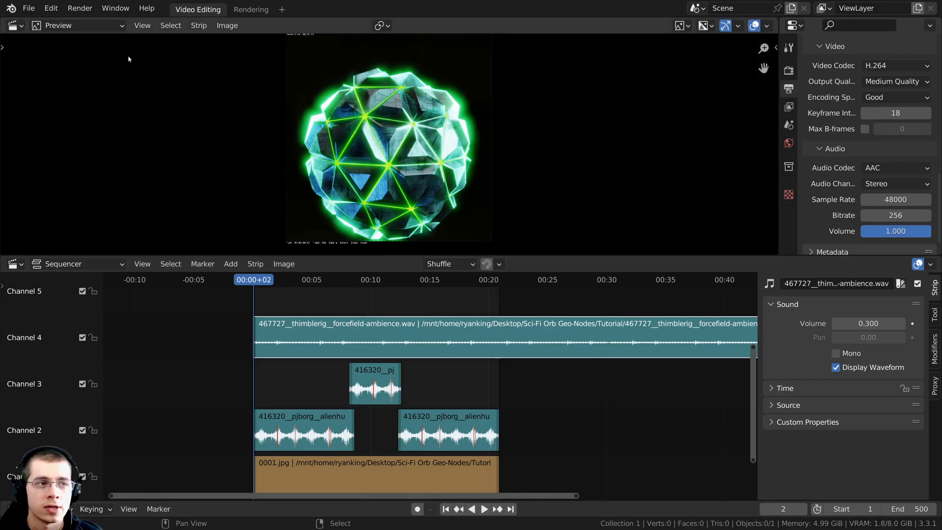
left_click(80, 8)
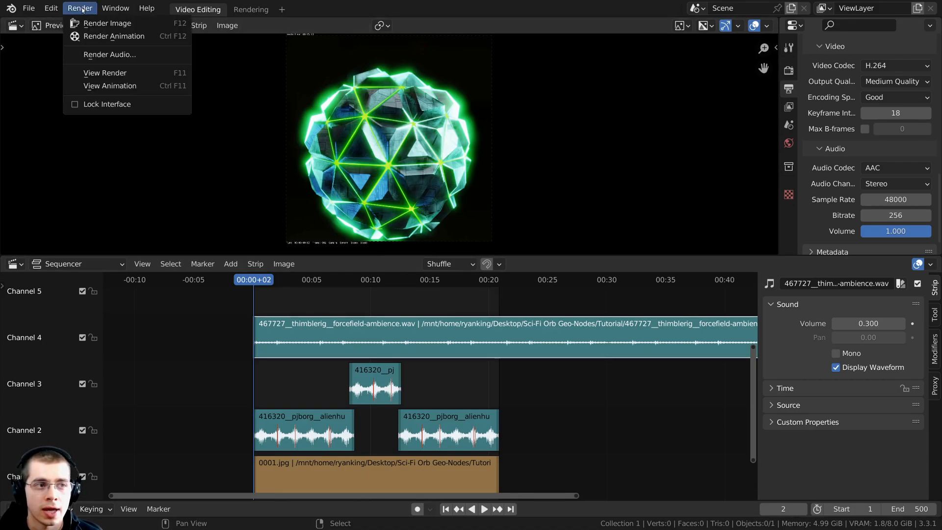
left_click(125, 37)
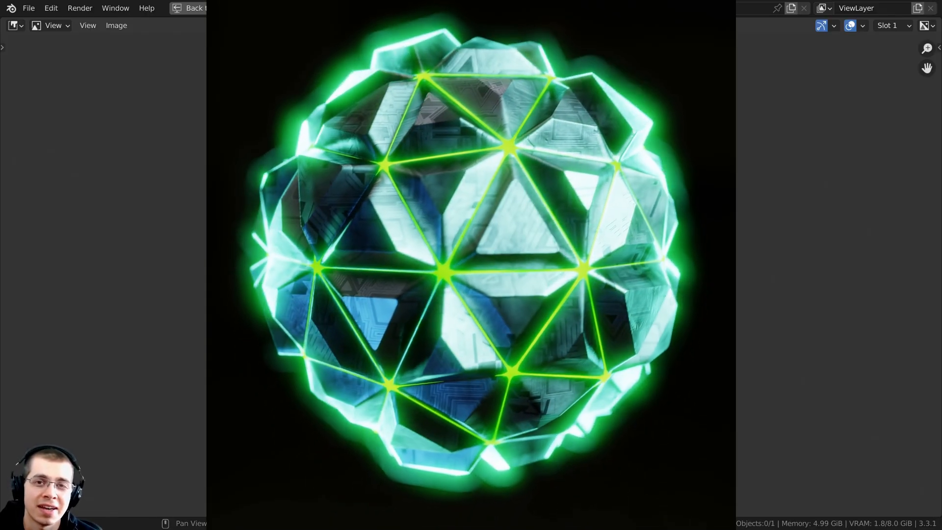